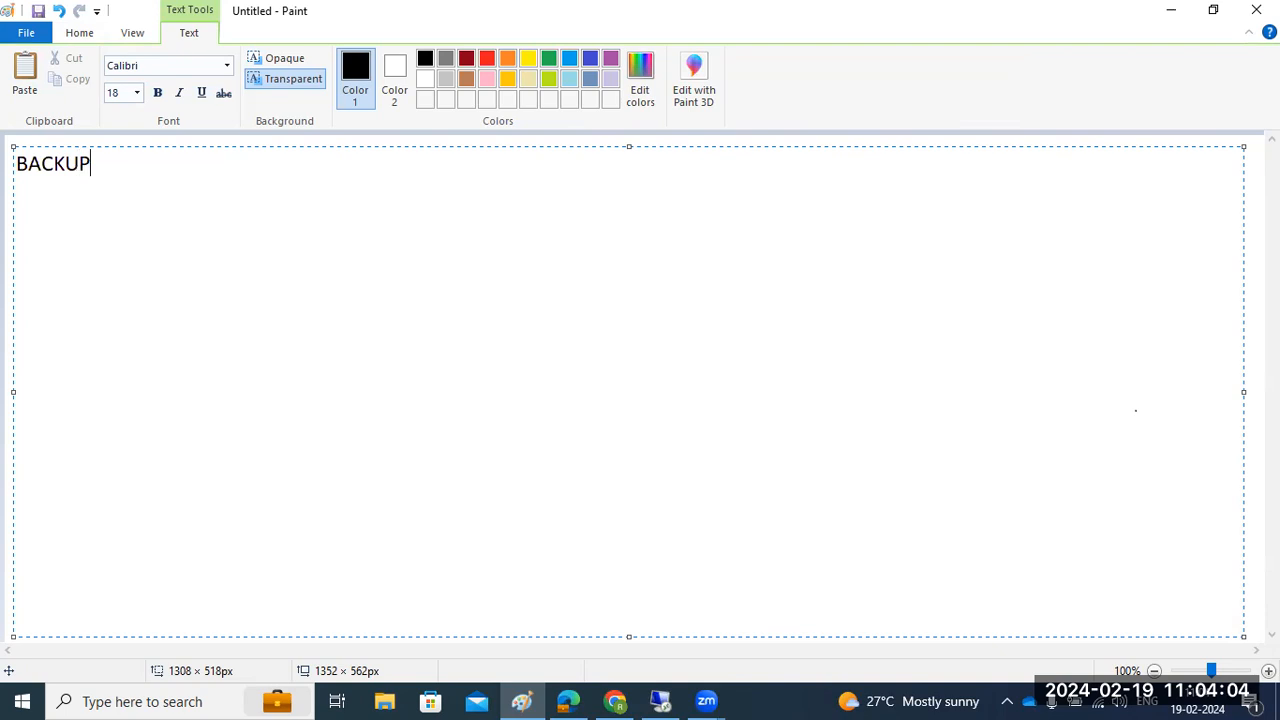
# Step: In Paint, write 'BACKUP & RESTORE' with a hyphen underline above '1)COMPLETE', '2)INCRE', '3)DIFF'
pyautogui.write('RESTORE')
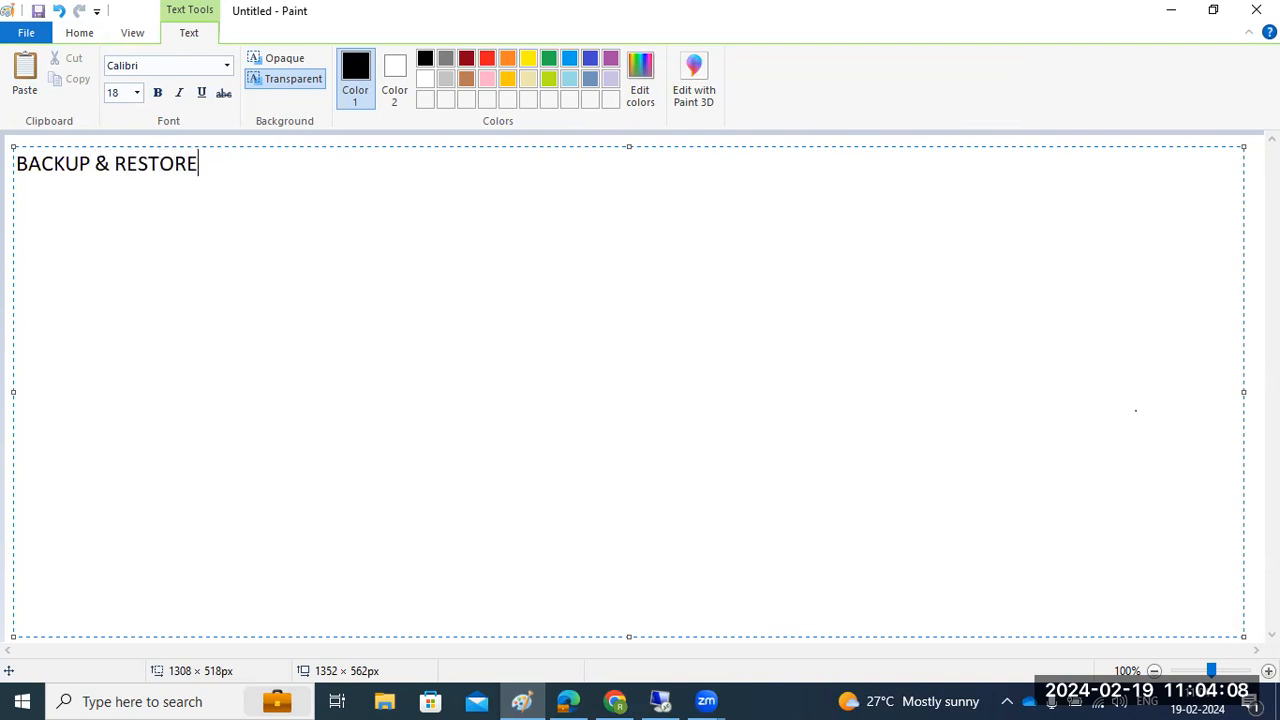
pyautogui.press('Return')
pyautogui.write('-----')
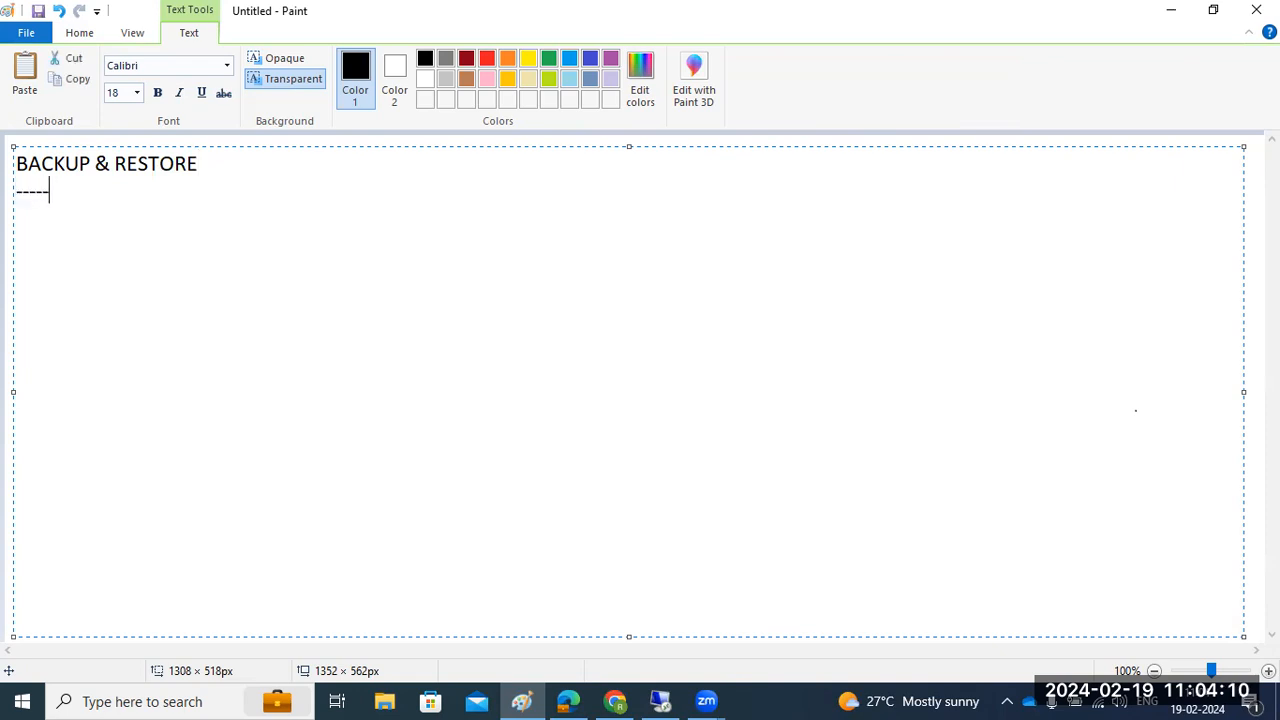
pyautogui.write('--------------------')
pyautogui.write('1)')
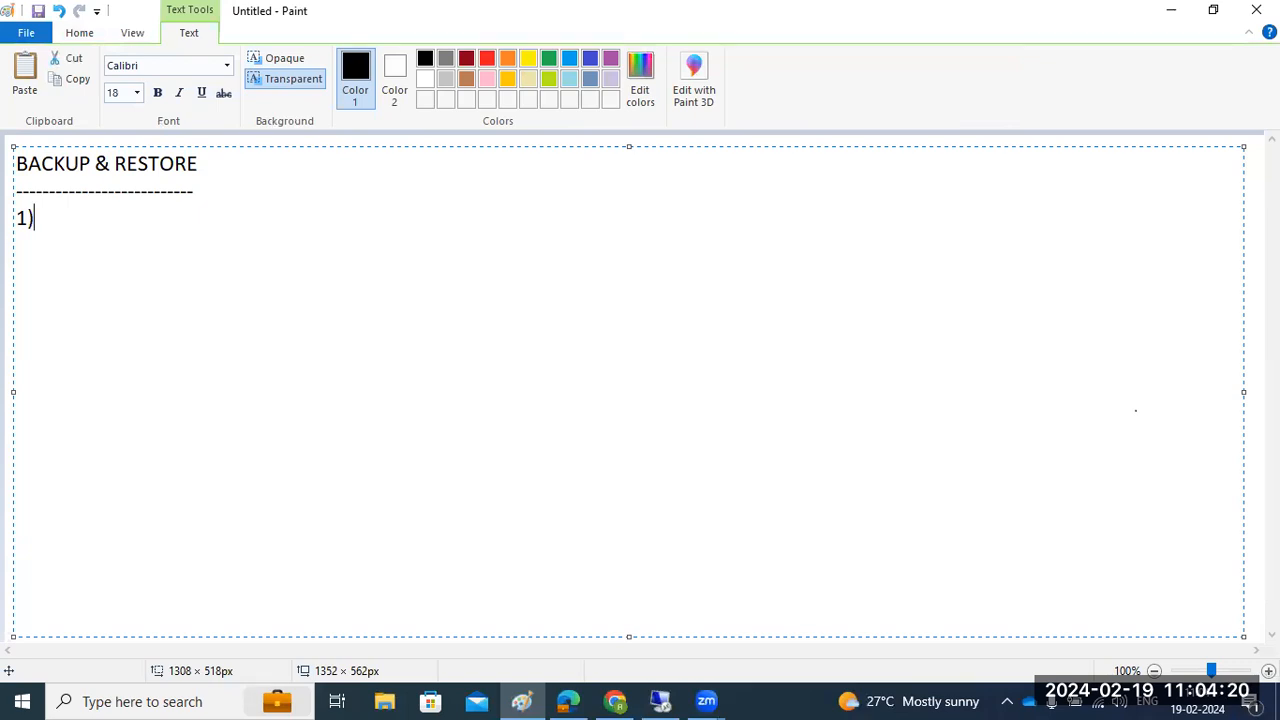
pyautogui.write('COMPLETE')
pyautogui.press('Return')
pyautogui.write('2)')
pyautogui.write('INCRE ')
pyautogui.write('3')
pyautogui.write(')DIFF')
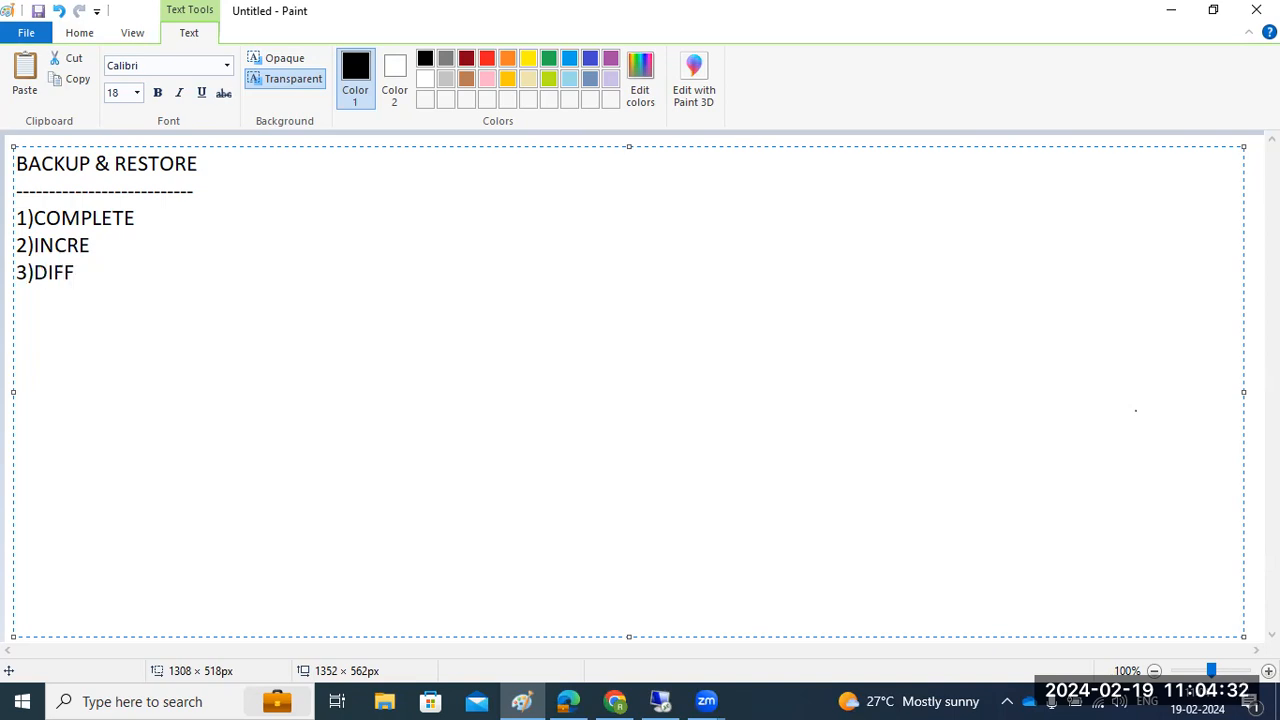
pyautogui.press('Return')
# Step: Add 'STUDIO COCKPIt' and 'OS level' lines, then erase them and return to HANA Studio
pyautogui.write('STUDIO ')
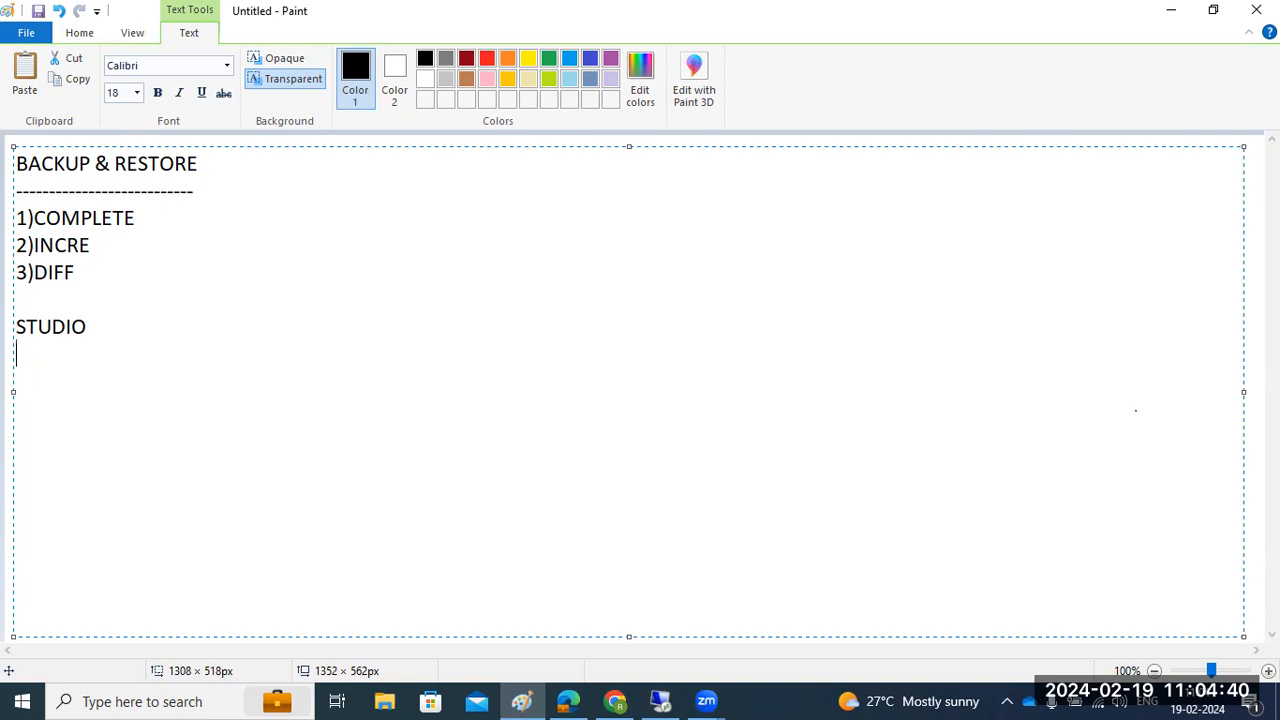
pyautogui.write('COCKPIt')
pyautogui.press('Return')
pyautogui.write('OS level')
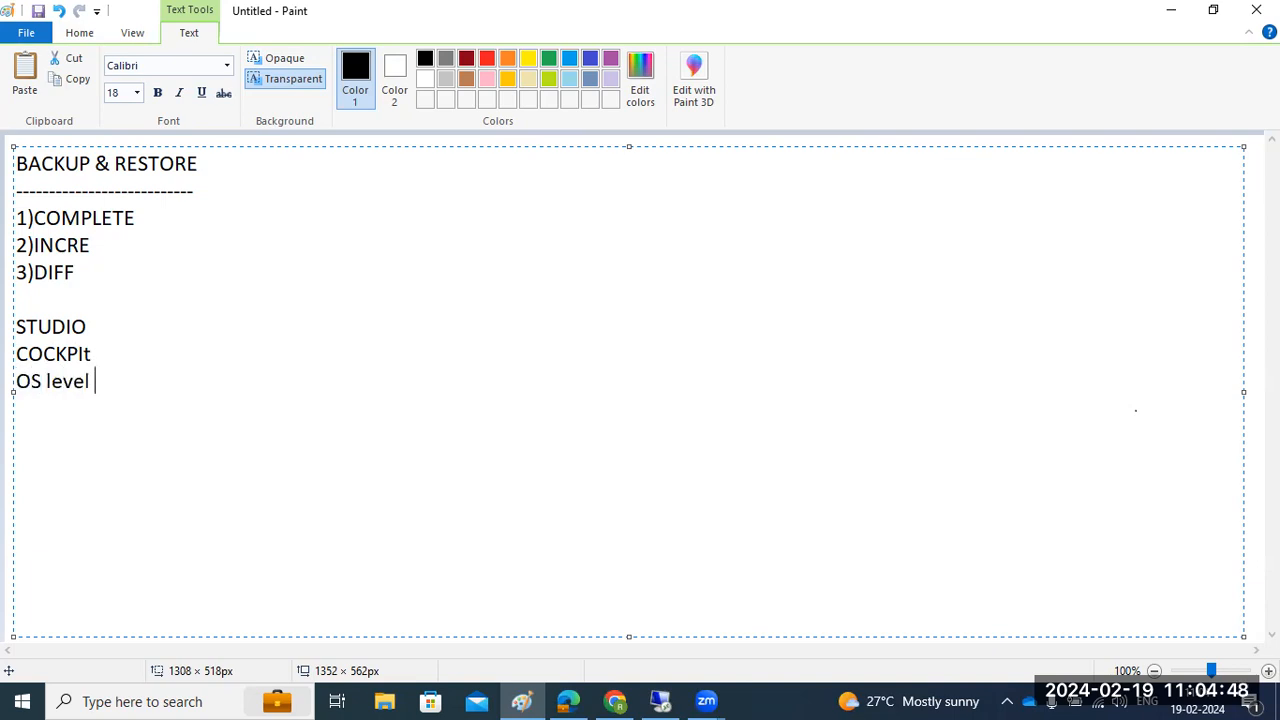
pyautogui.press('BackSpace')
pyautogui.press('BackSpace')
pyautogui.press('BackSpace')
pyautogui.press('BackSpace')
pyautogui.press('BackSpace')
pyautogui.press('BackSpace')
pyautogui.press('BackSpace')
pyautogui.press('BackSpace')
pyautogui.press('BackSpace')
pyautogui.press('BackSpace')
pyautogui.press('BackSpace')
pyautogui.press('BackSpace')
pyautogui.press('BackSpace')
pyautogui.press('BackSpace')
pyautogui.press('BackSpace')
pyautogui.press('BackSpace')
pyautogui.press('BackSpace')
pyautogui.press('BackSpace')
pyautogui.press('BackSpace')
pyautogui.press('BackSpace')
pyautogui.press('BackSpace')
pyautogui.press('BackSpace')
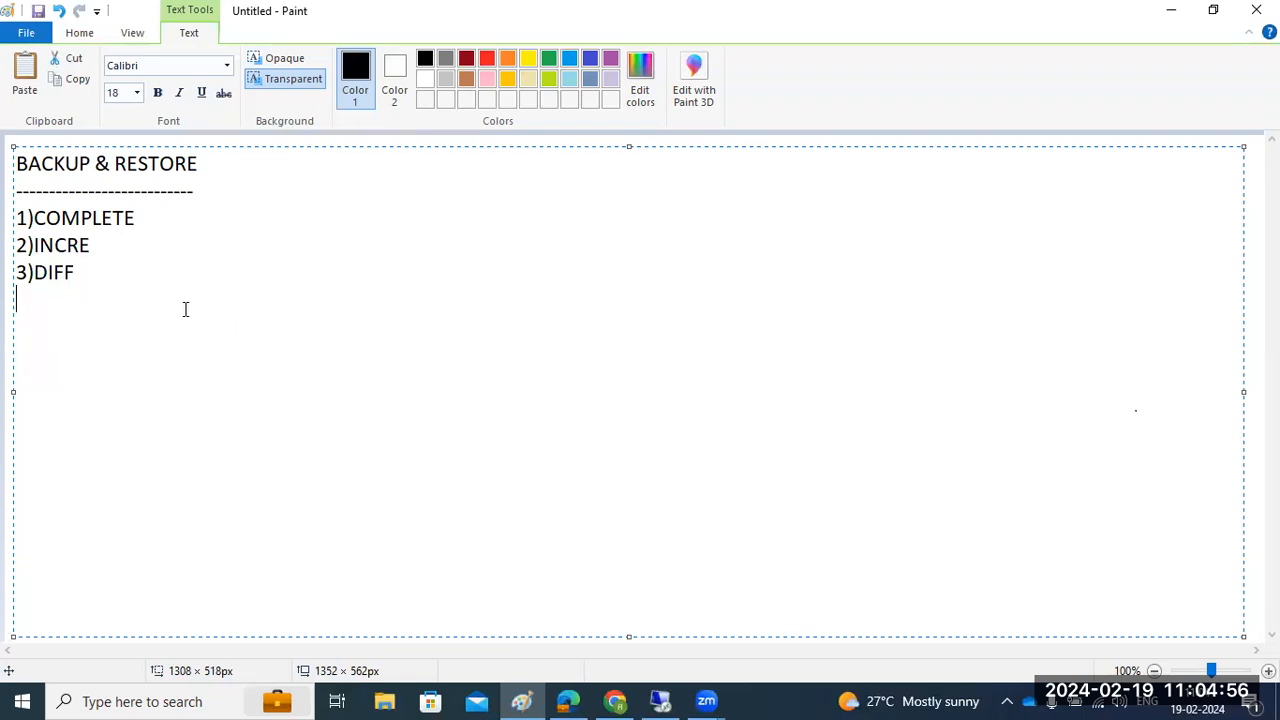
pyautogui.click(663, 700)
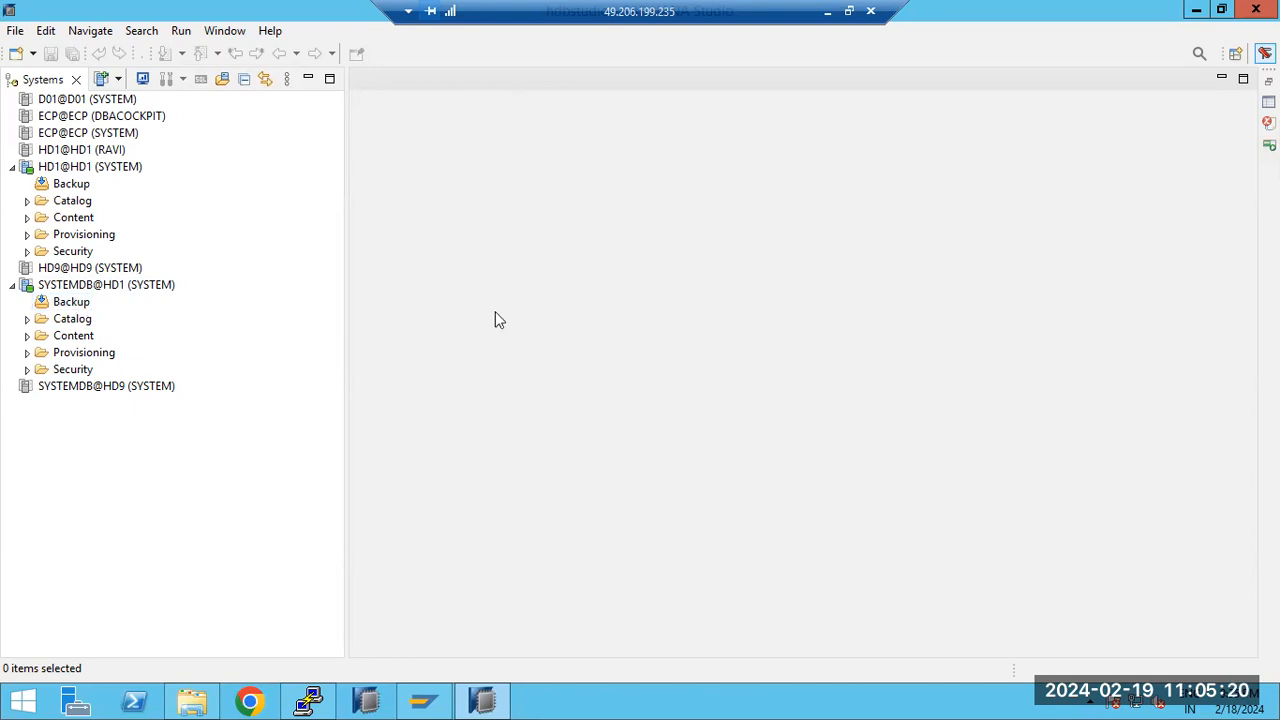
pyautogui.click(60, 289)
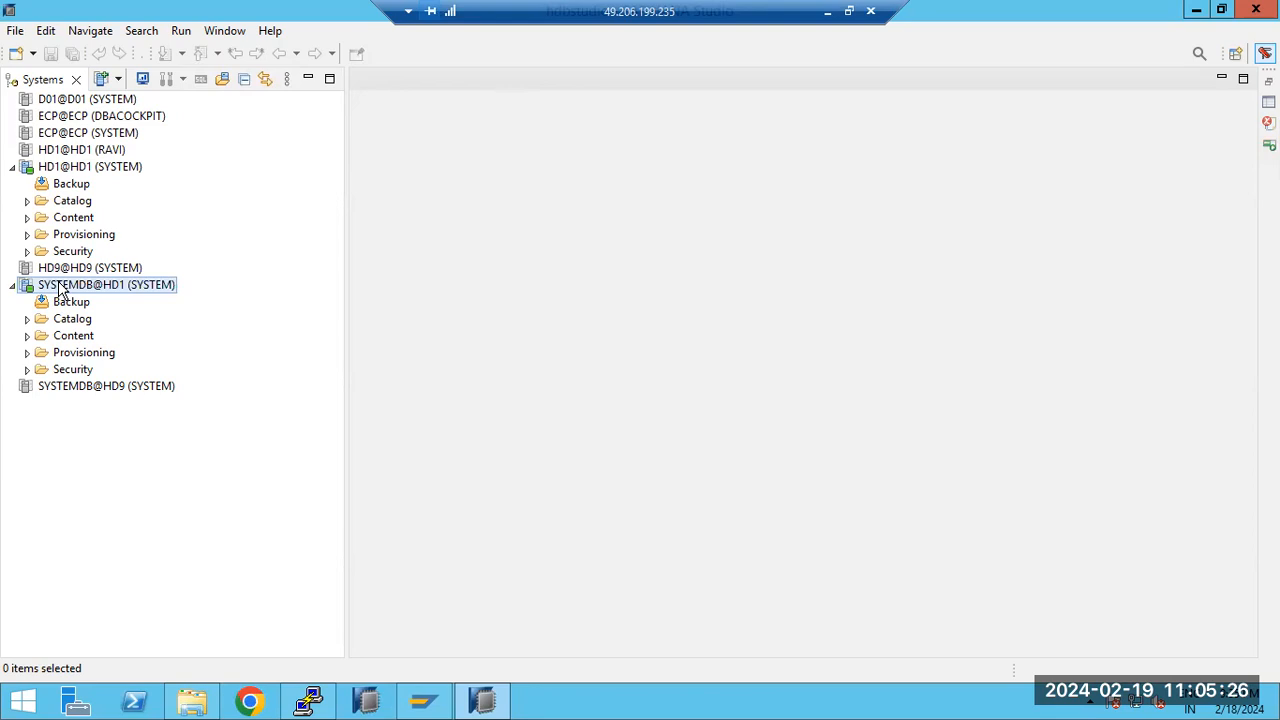
pyautogui.rightClick(60, 289)
pyautogui.moveTo(253, 345)
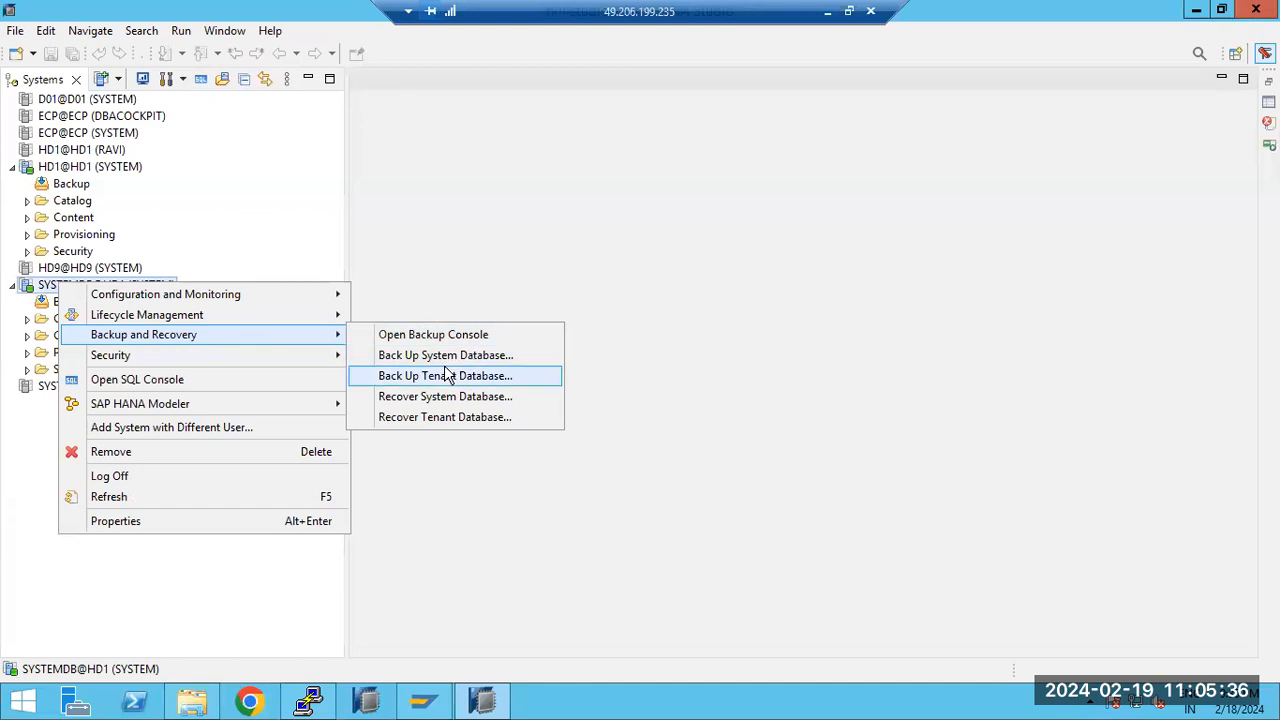
pyautogui.click(797, 318)
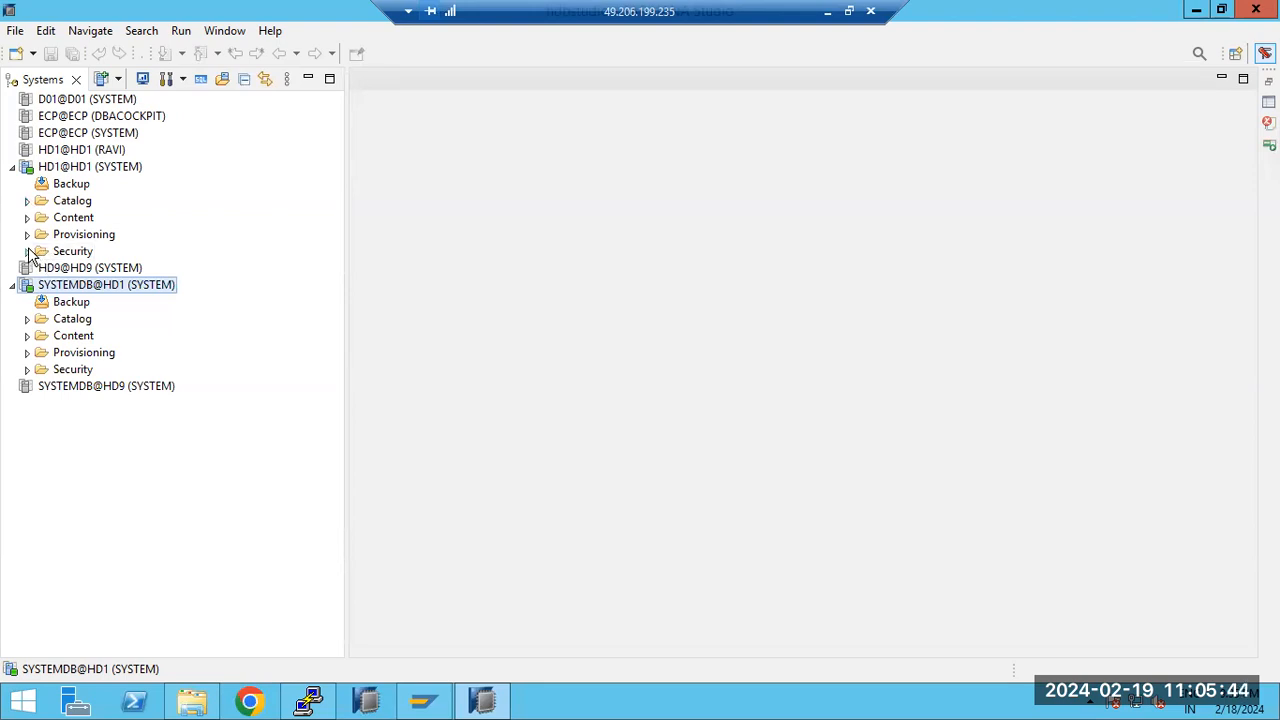
# Step: Open the HD1@HD1 backup overview and note the last backup's start and finish times against the server clock
pyautogui.click(68, 188)
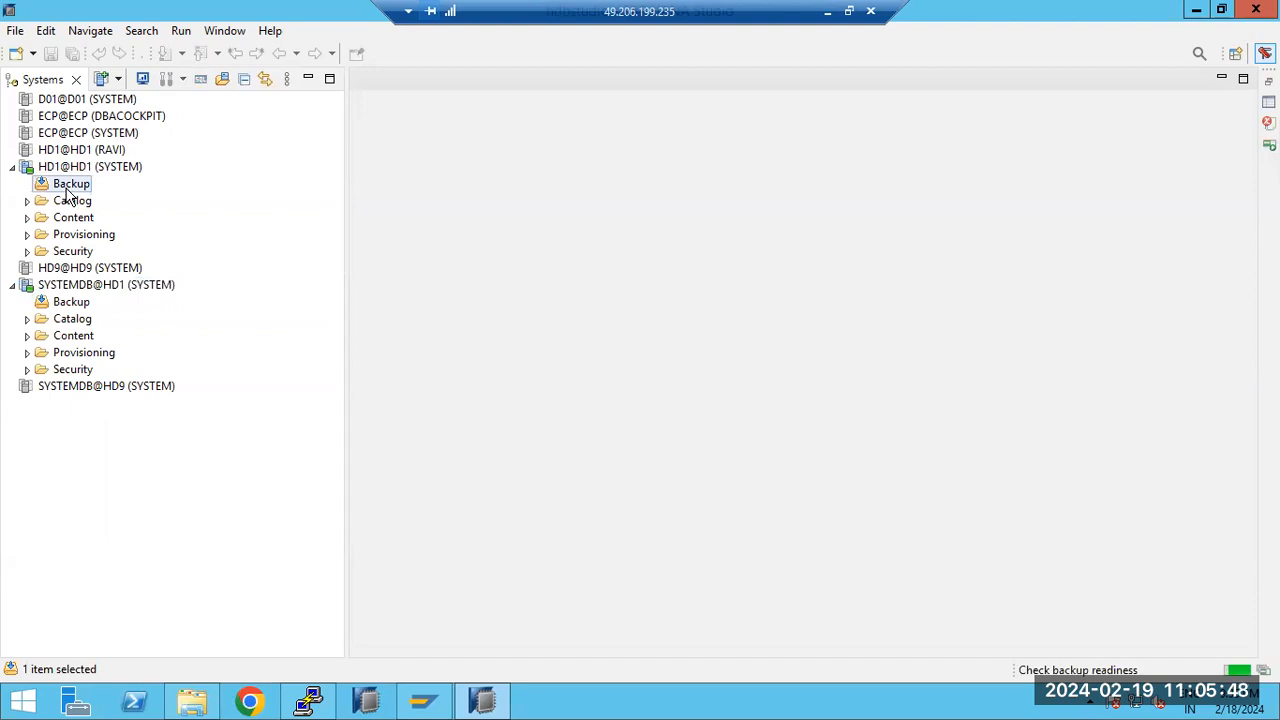
pyautogui.doubleClick(63, 188)
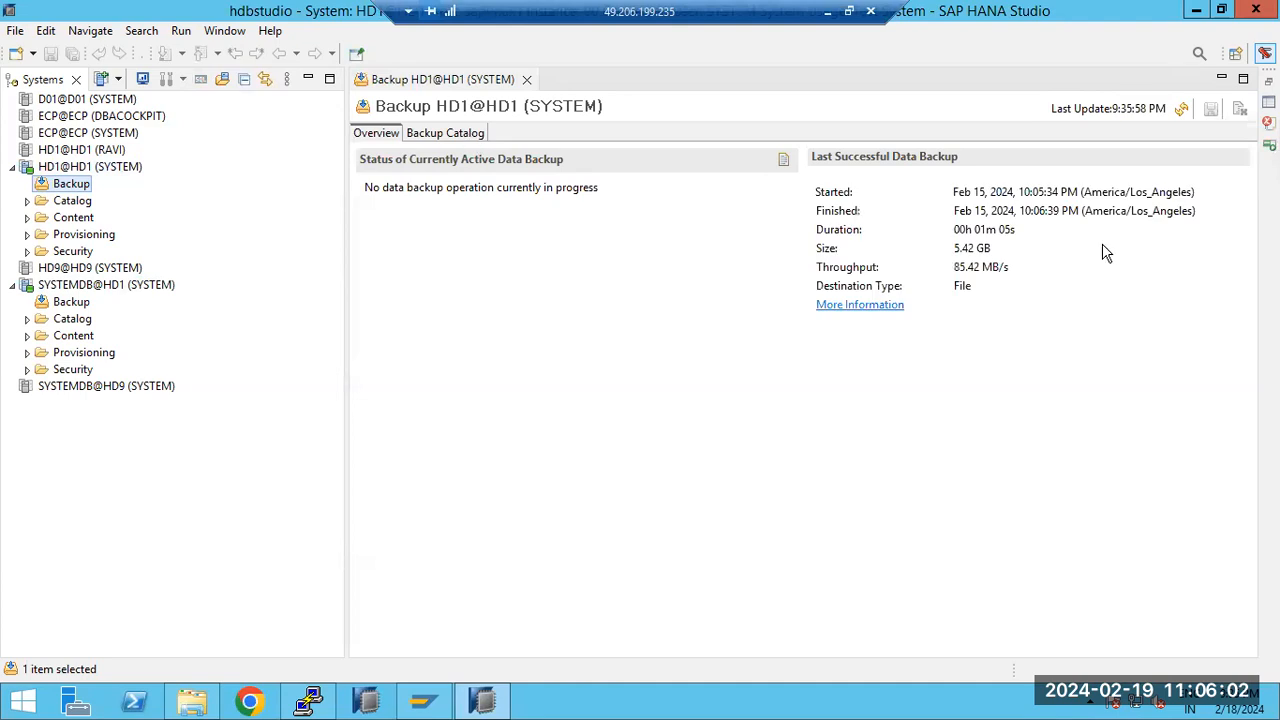
pyautogui.moveTo(953, 191); pyautogui.dragTo(1069, 192)
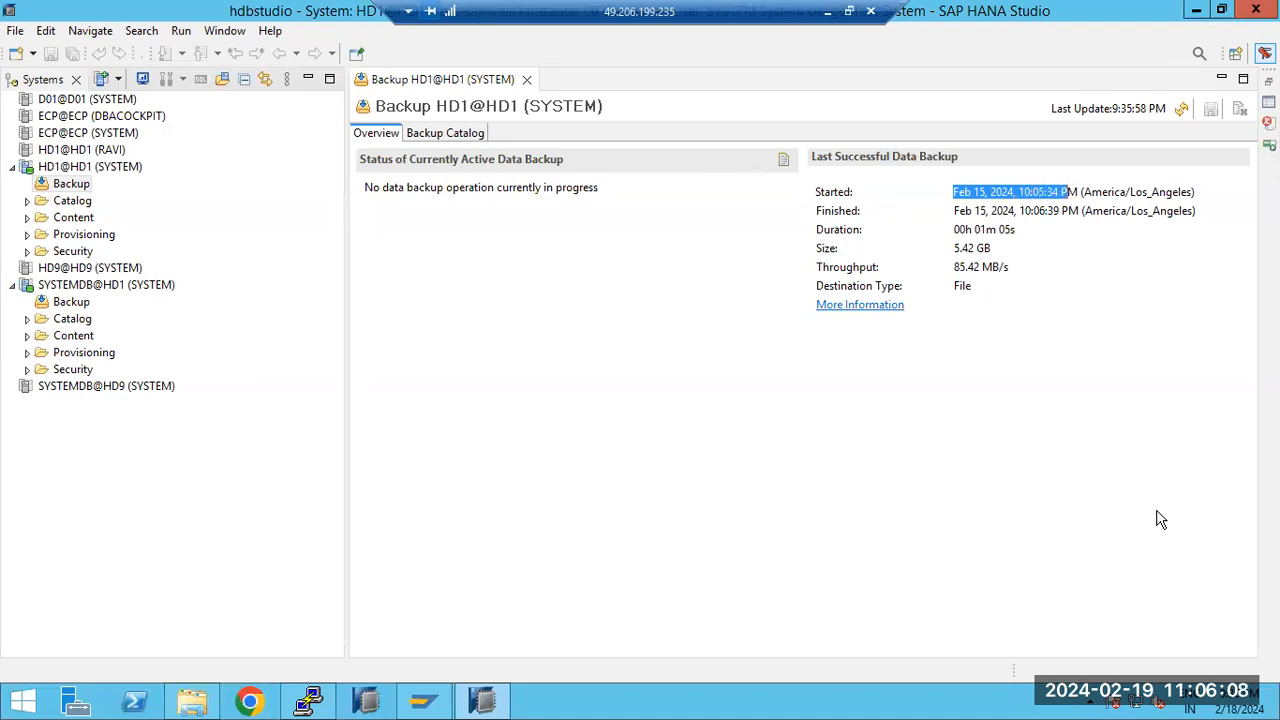
pyautogui.click(1238, 708)
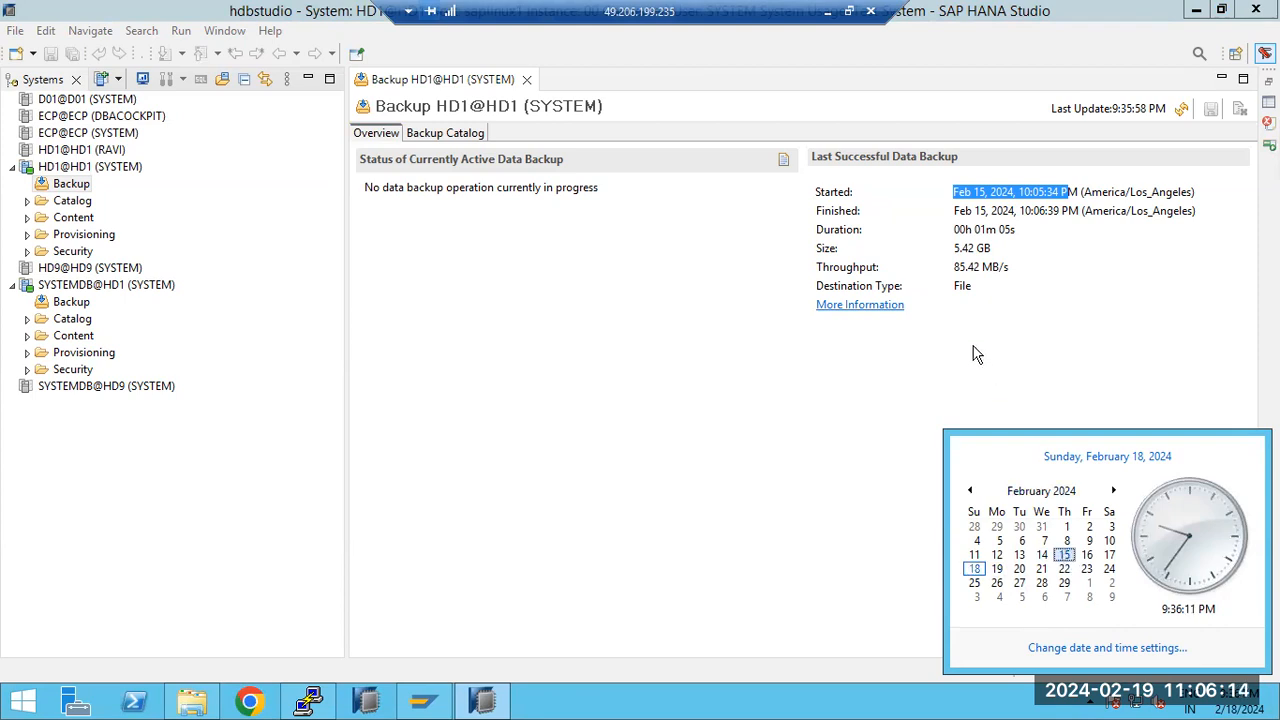
pyautogui.moveTo(965, 210); pyautogui.dragTo(1108, 205)
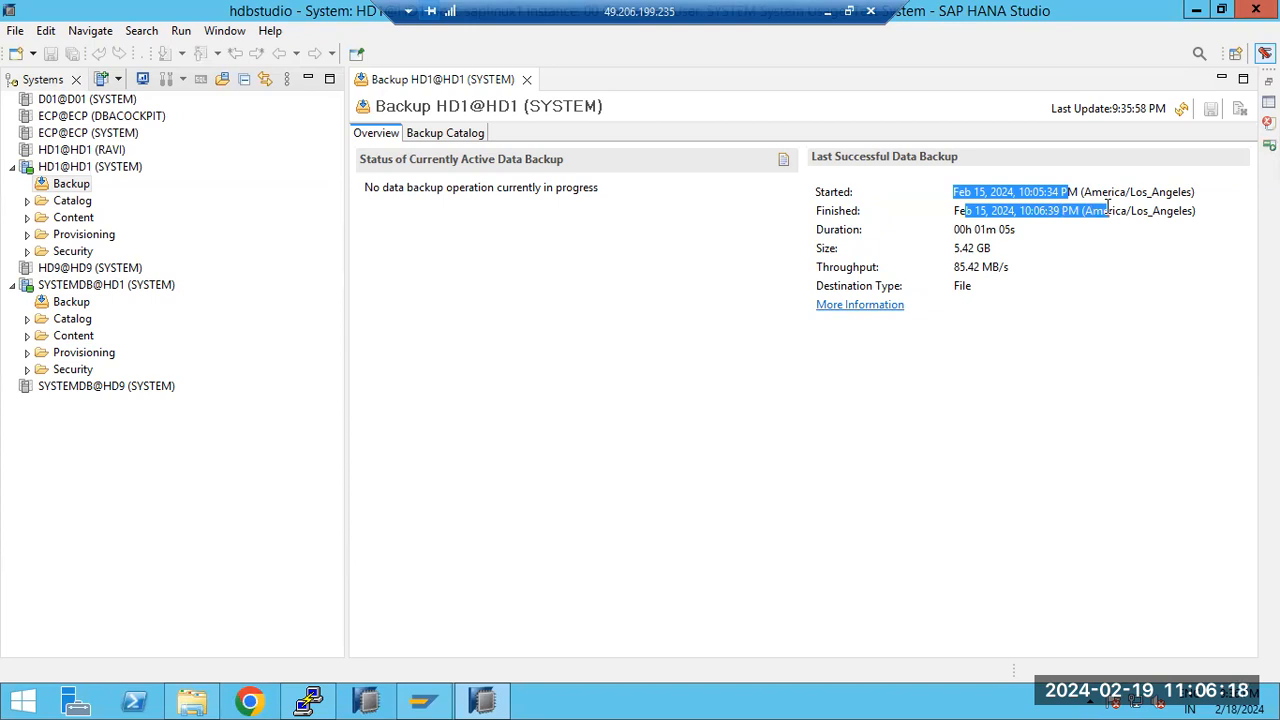
# Step: List the Backup Catalog with delta backups and inspect the full, incremental and differential backup details
pyautogui.click(462, 135)
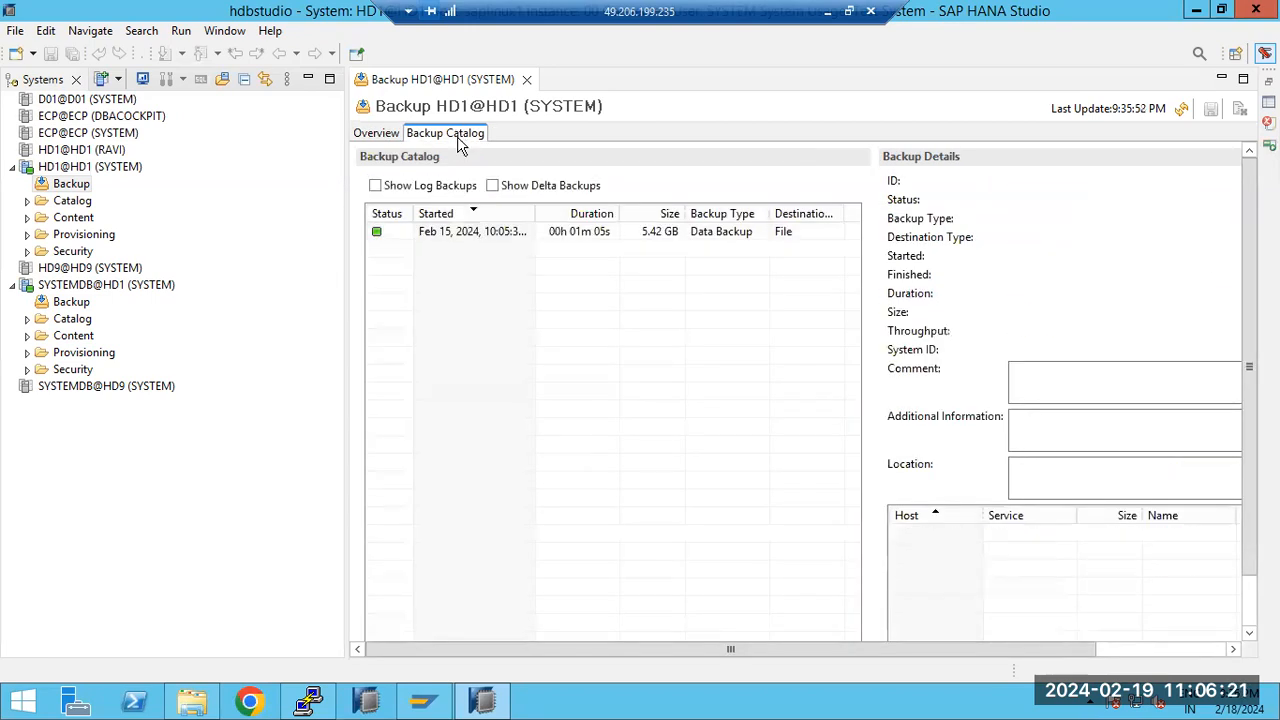
pyautogui.click(493, 187)
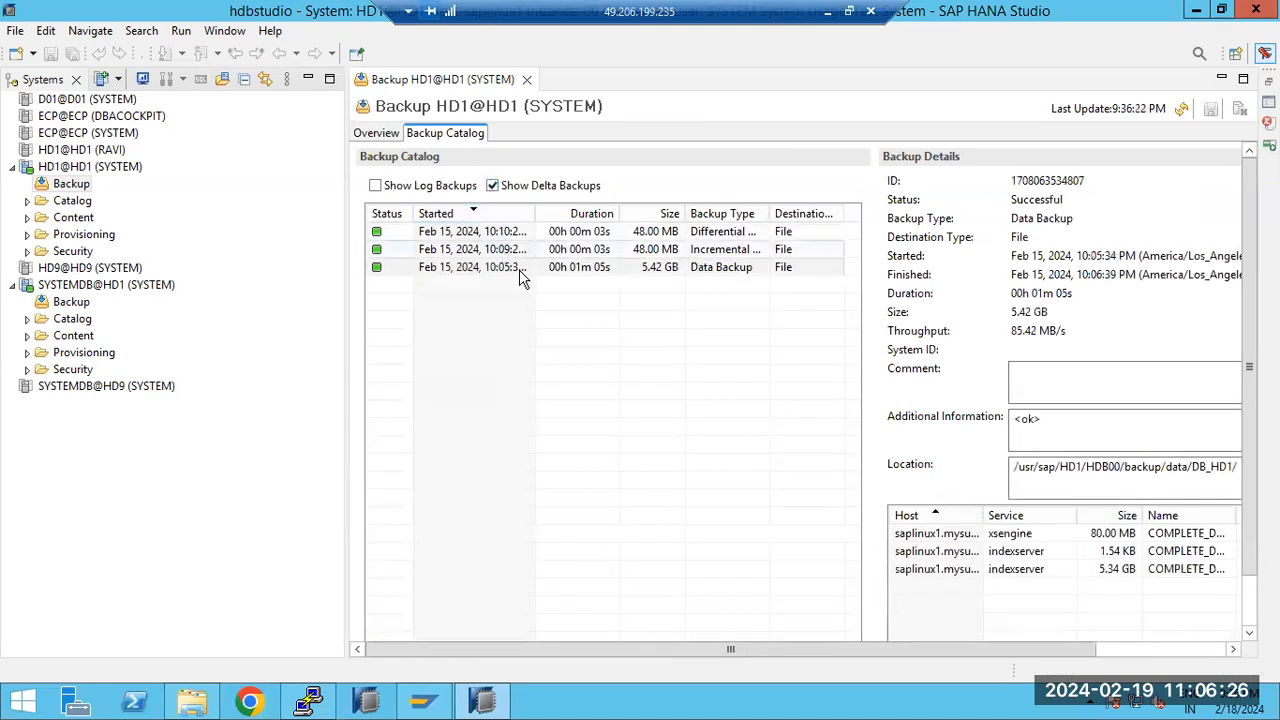
pyautogui.click(516, 270)
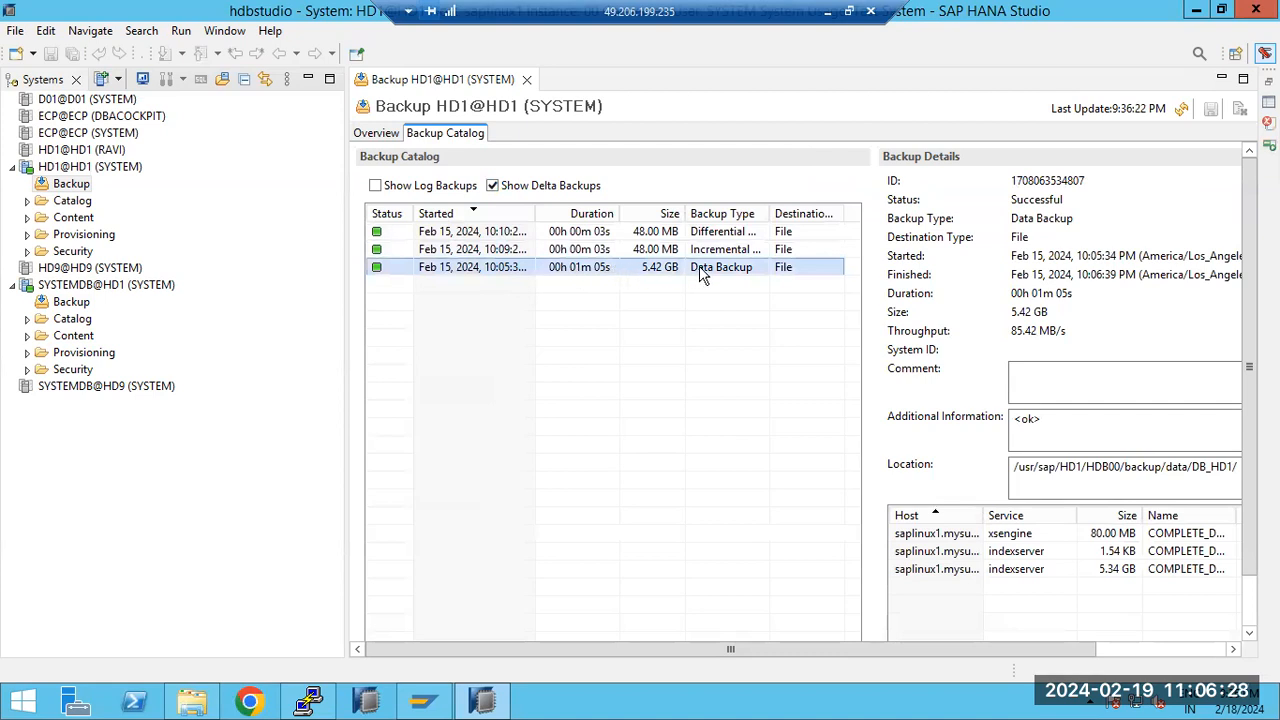
pyautogui.click(711, 251)
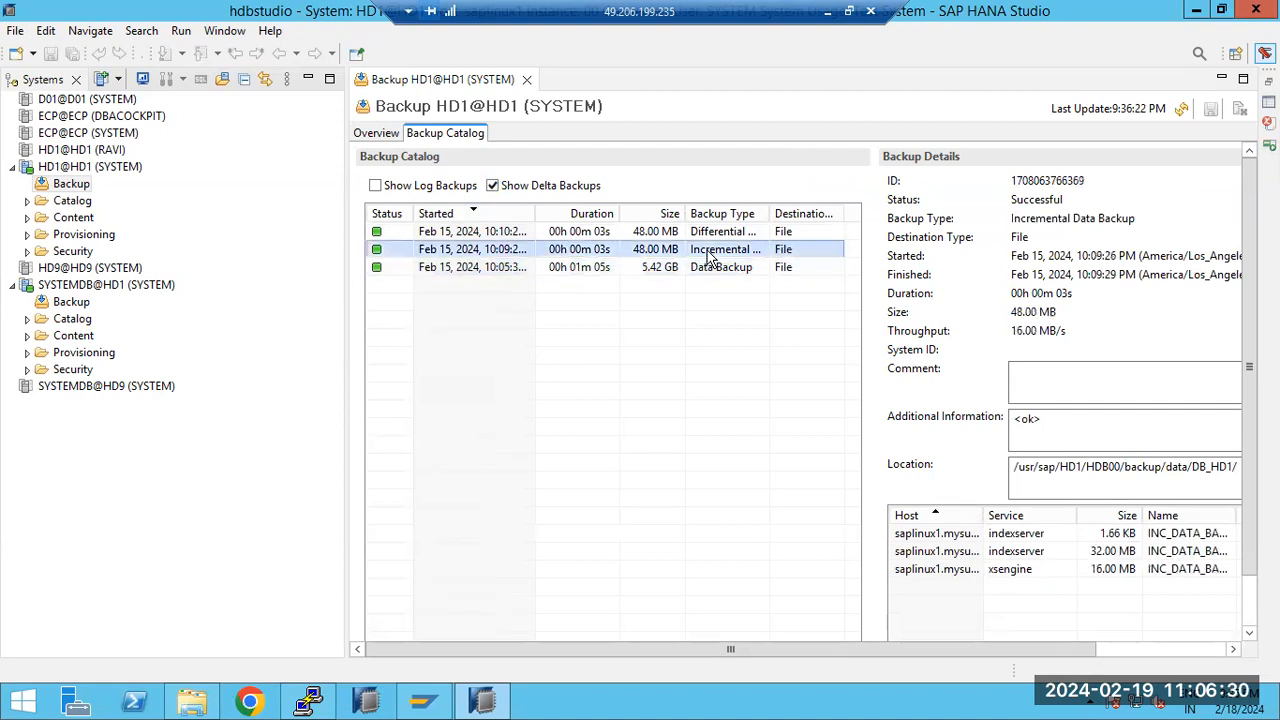
pyautogui.click(703, 233)
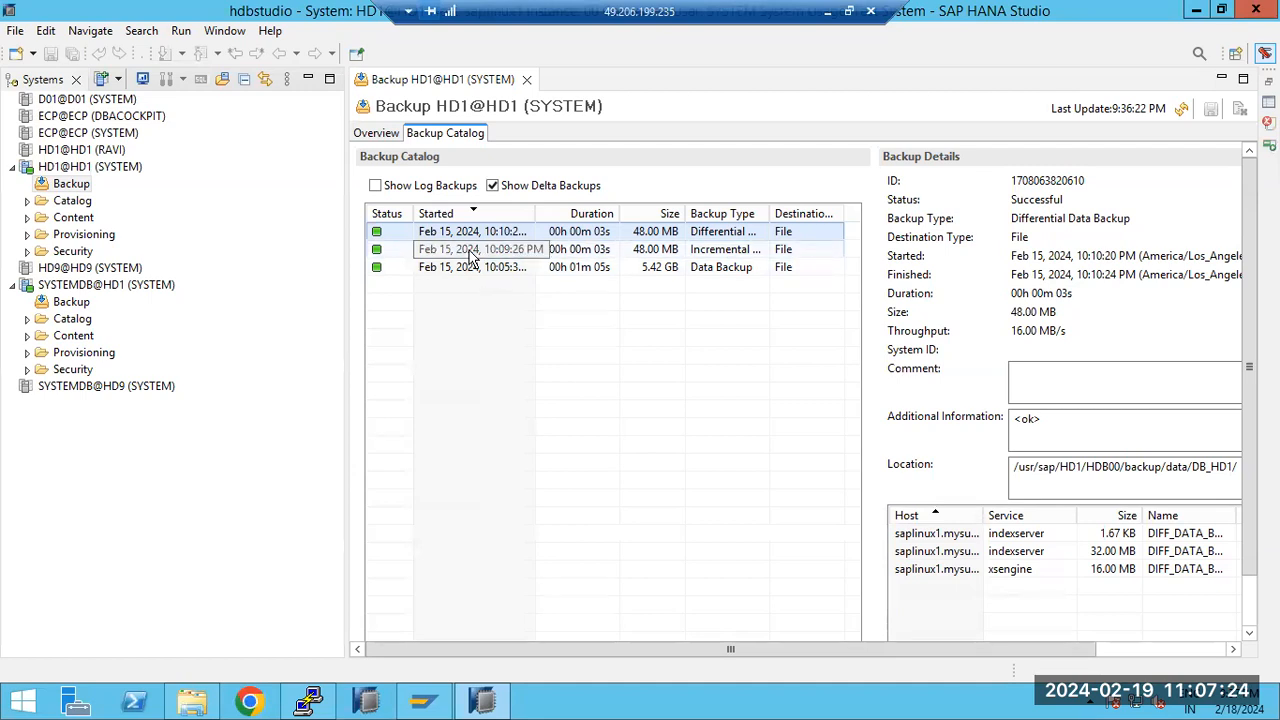
pyautogui.click(113, 287)
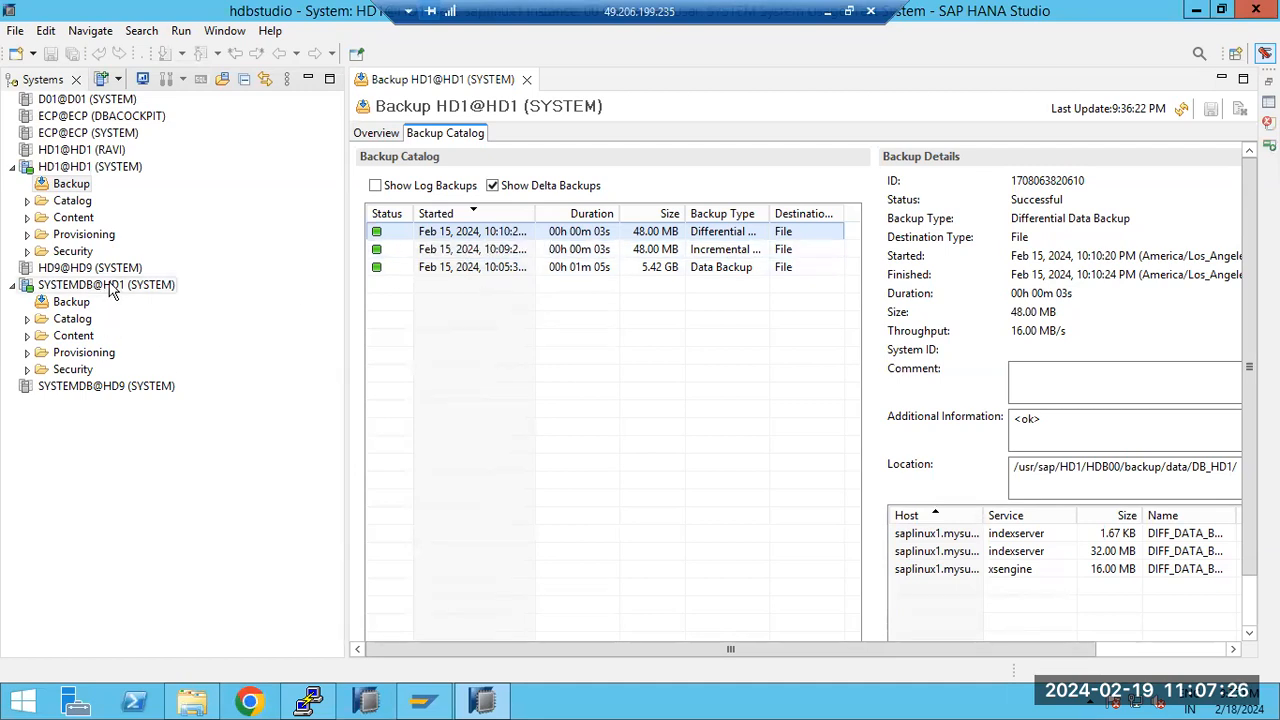
# Step: Launch Recover Tenant Database from SYSTEMDB@HD1, choose tenant HD1, and advance to the recovery type
pyautogui.rightClick(113, 289)
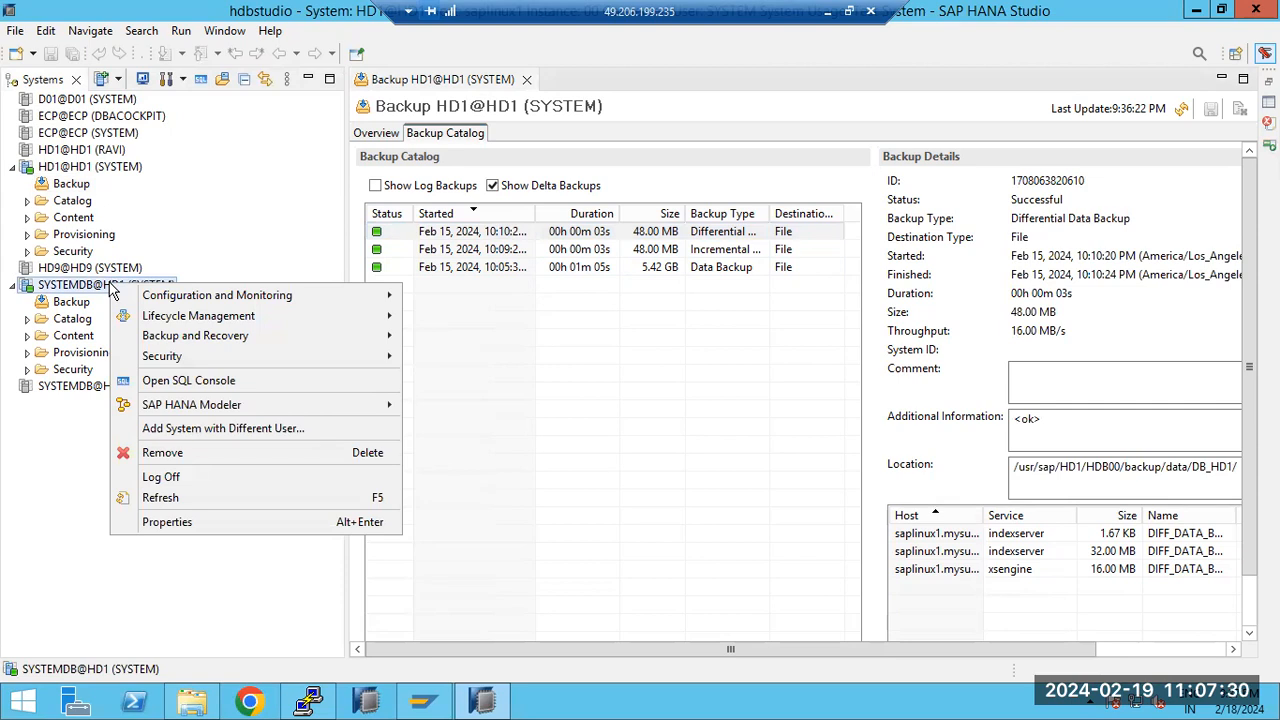
pyautogui.moveTo(350, 343)
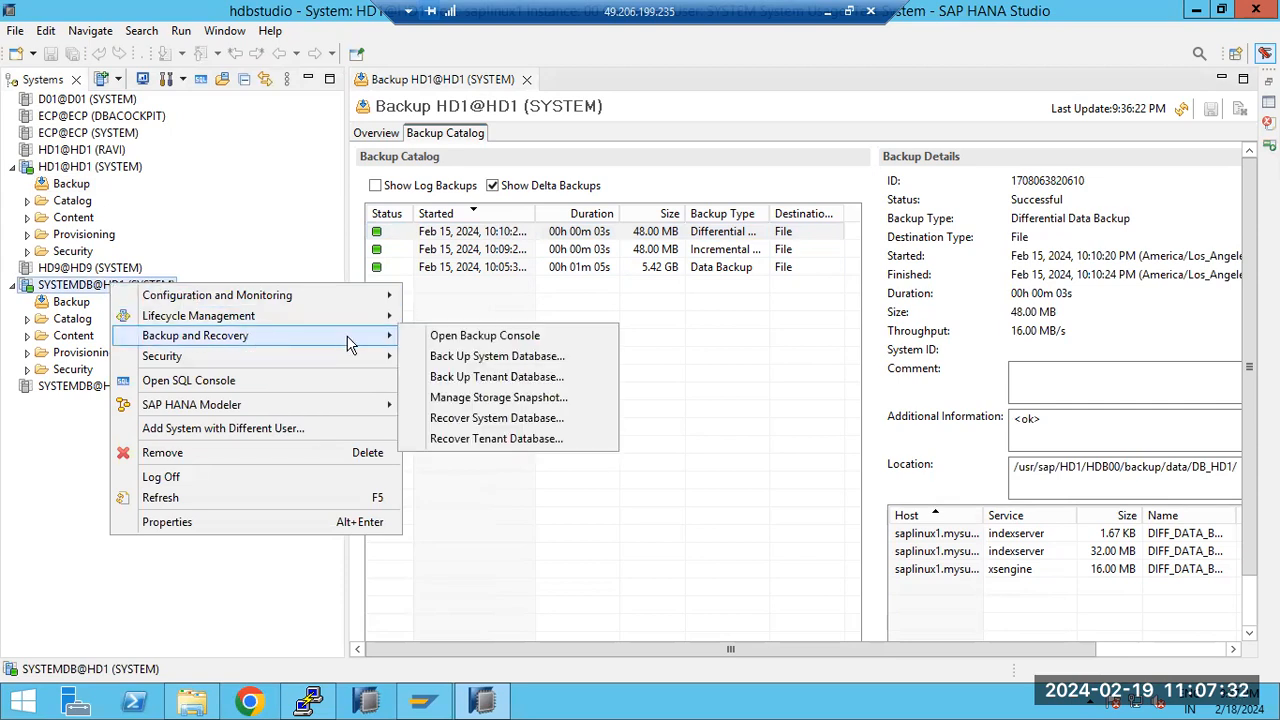
pyautogui.click(485, 442)
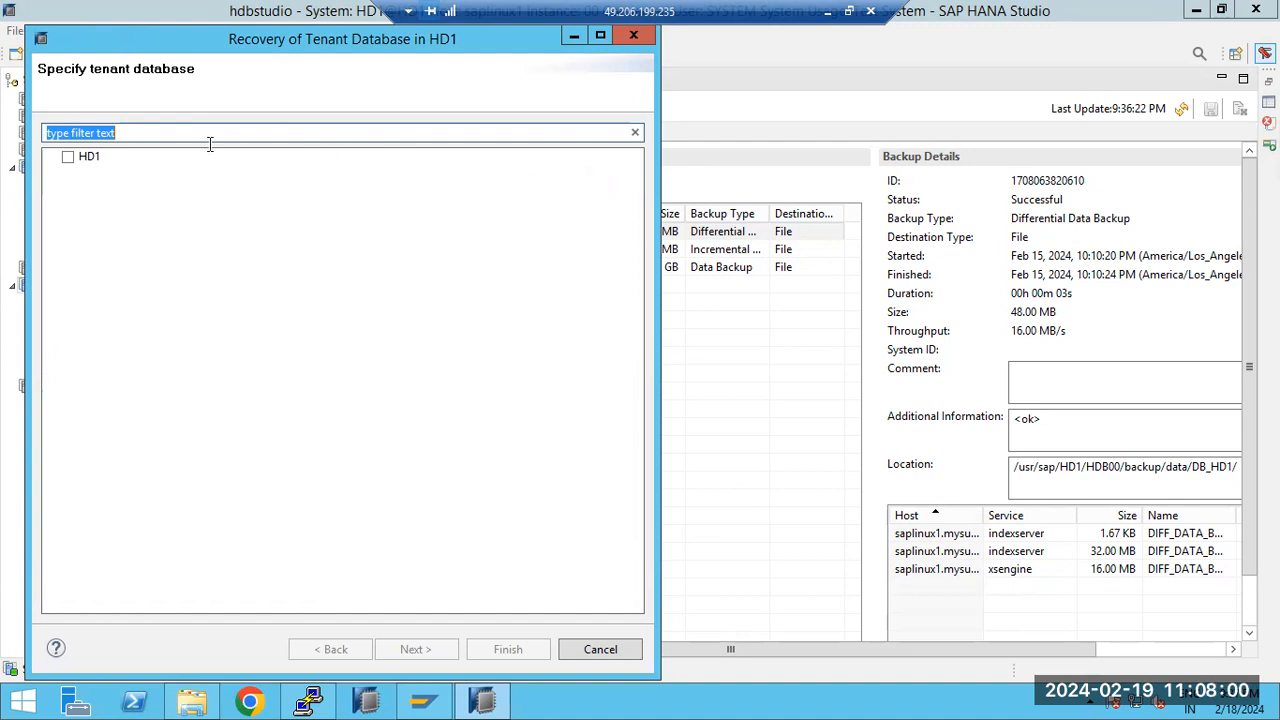
pyautogui.click(68, 157)
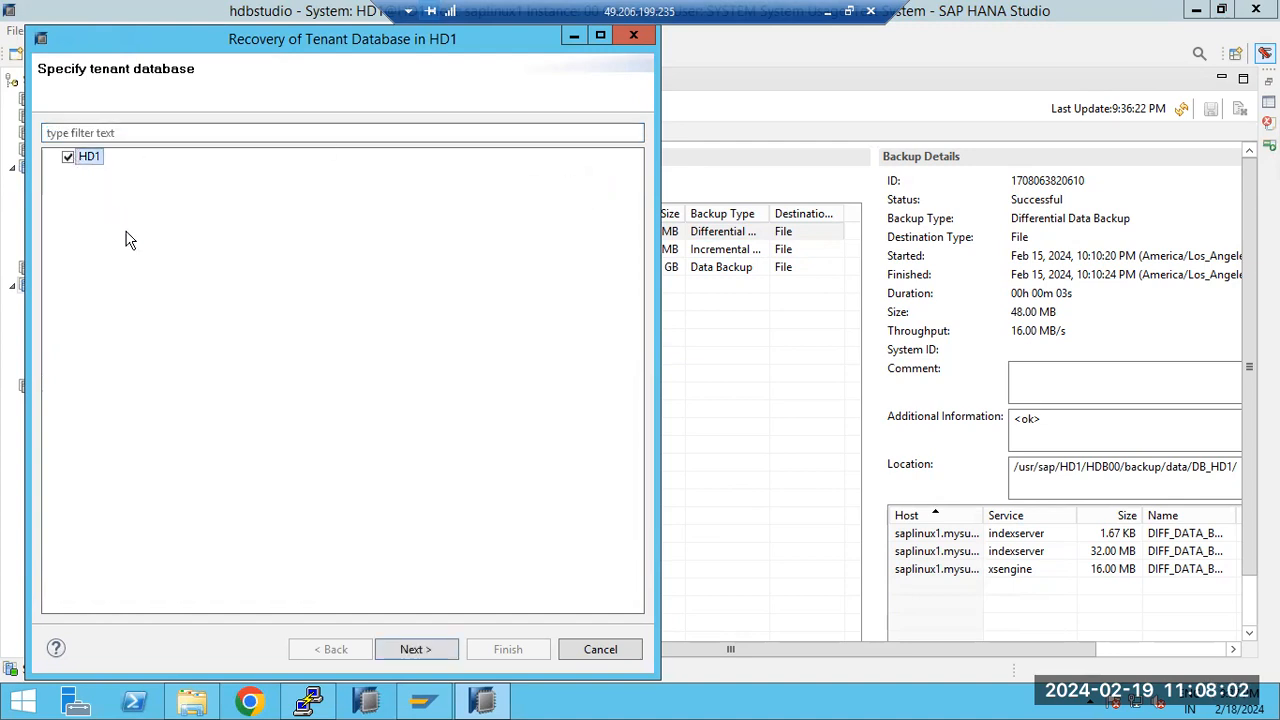
pyautogui.click(415, 650)
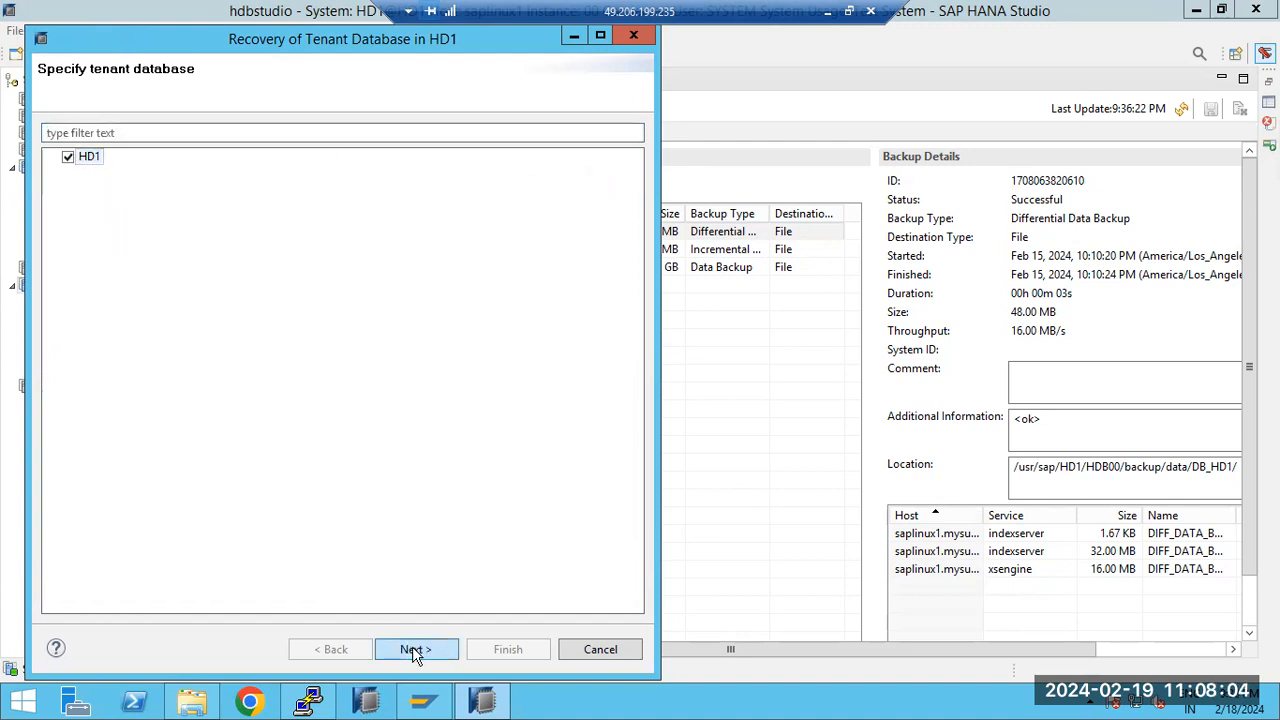
pyautogui.moveTo(127, 40); pyautogui.dragTo(325, 36)
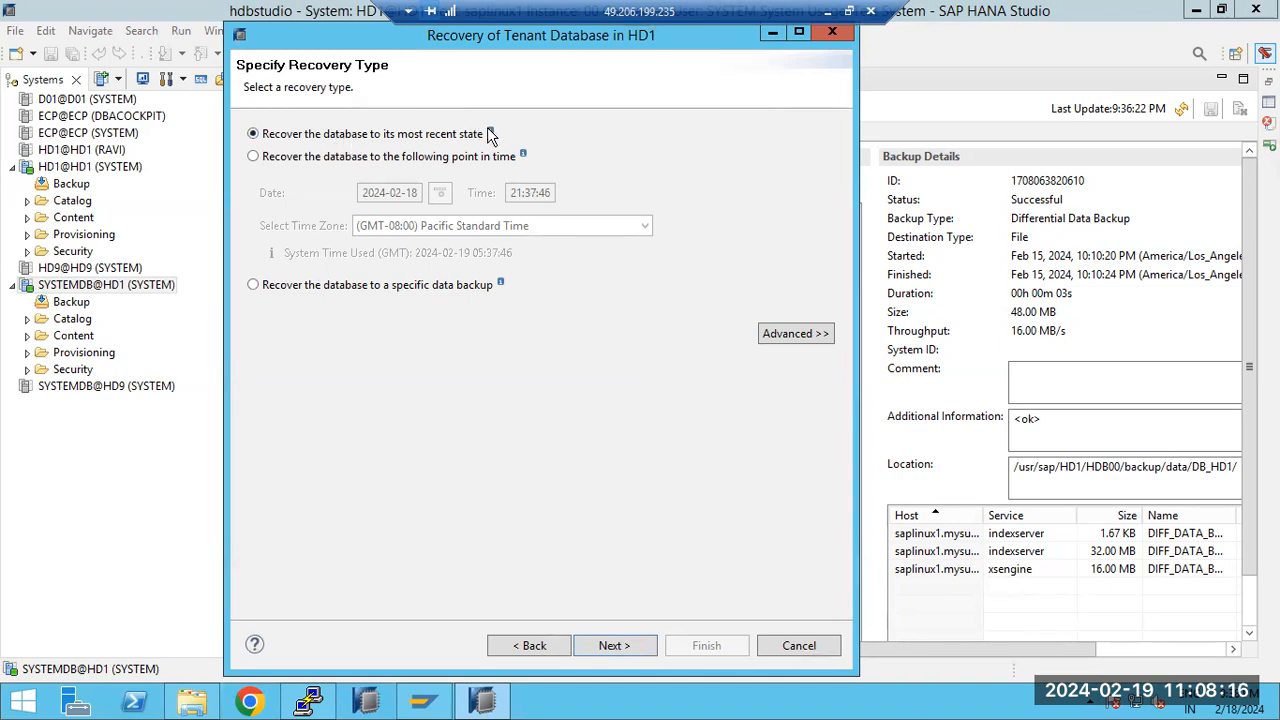
pyautogui.moveTo(490, 132)
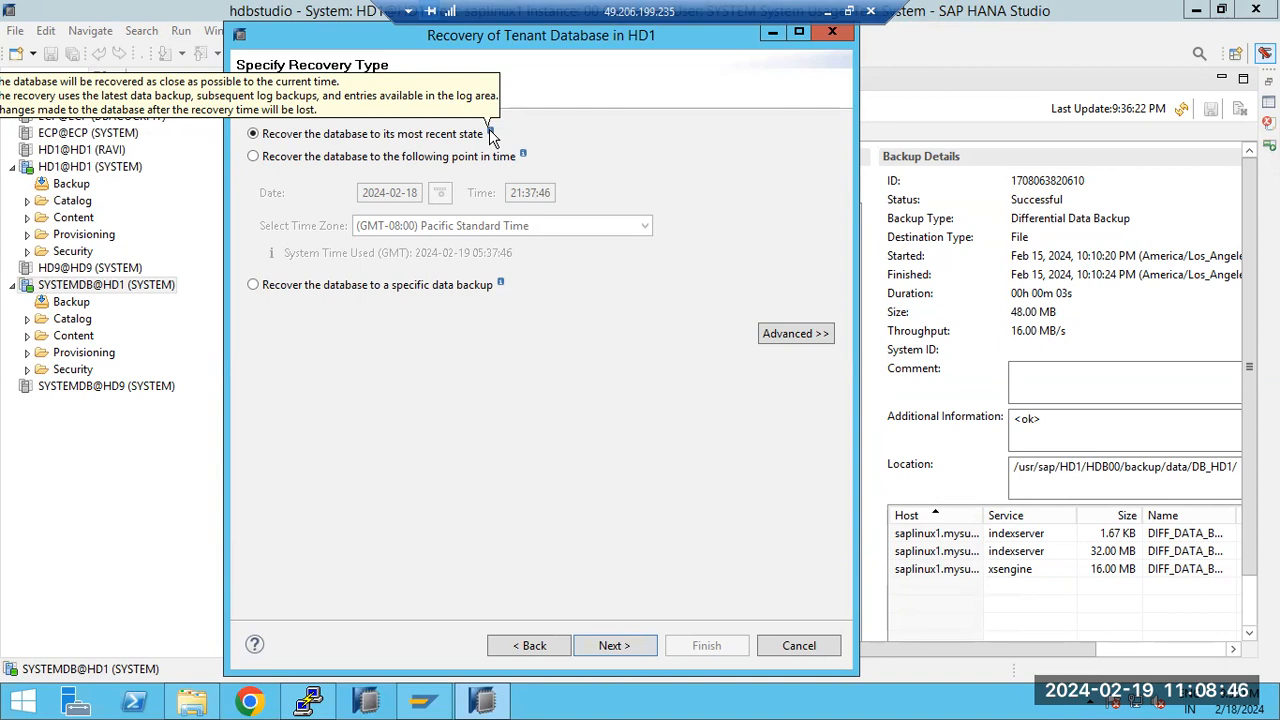
pyautogui.click(421, 158)
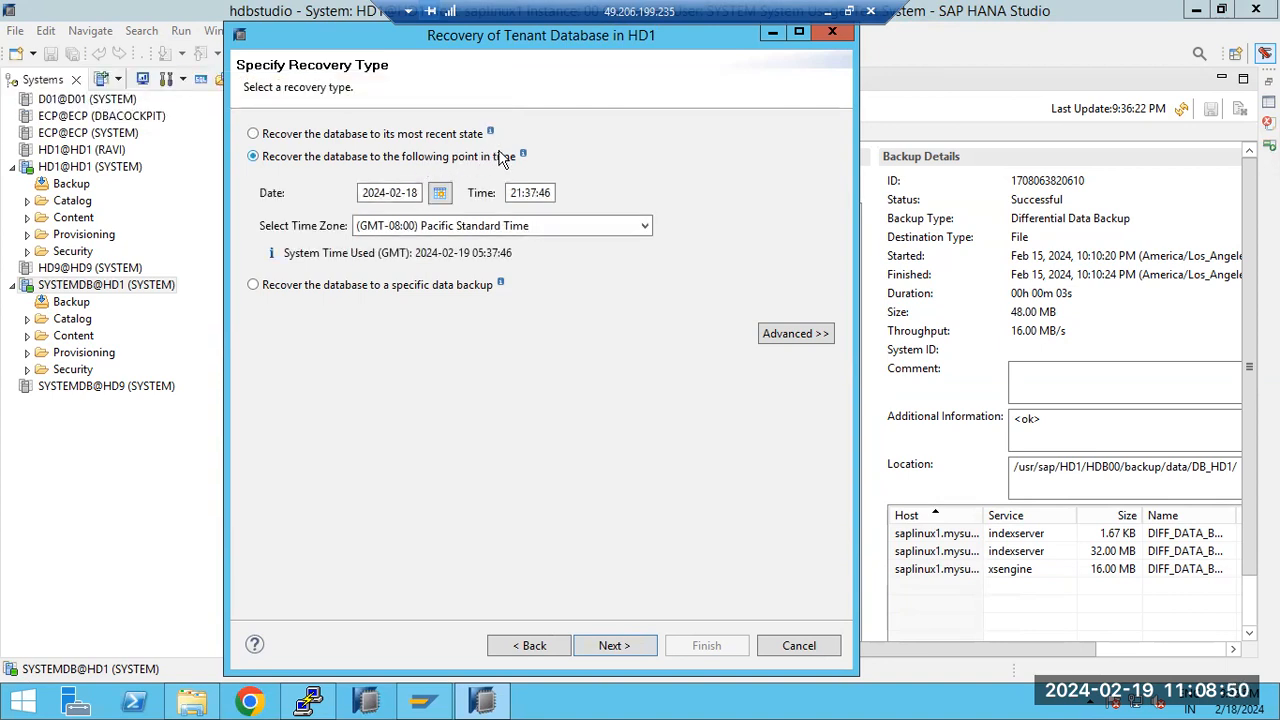
pyautogui.moveTo(522, 152)
pyautogui.click(462, 137)
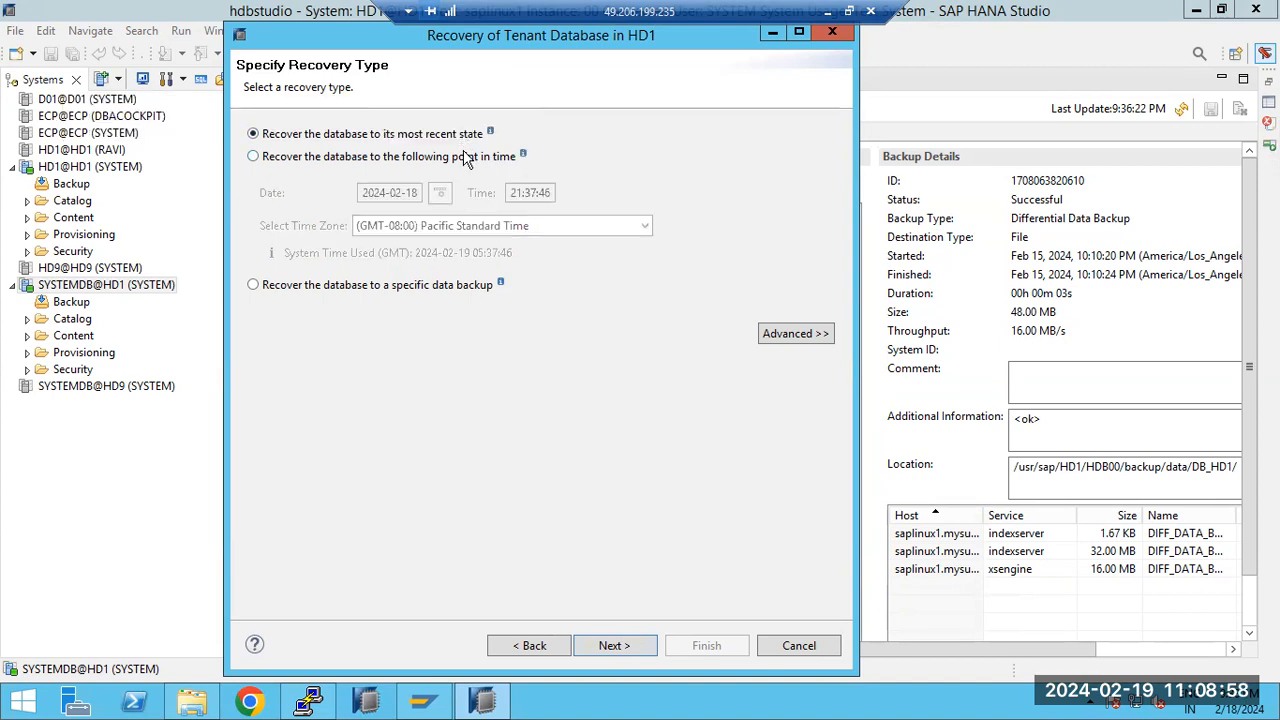
pyautogui.click(465, 160)
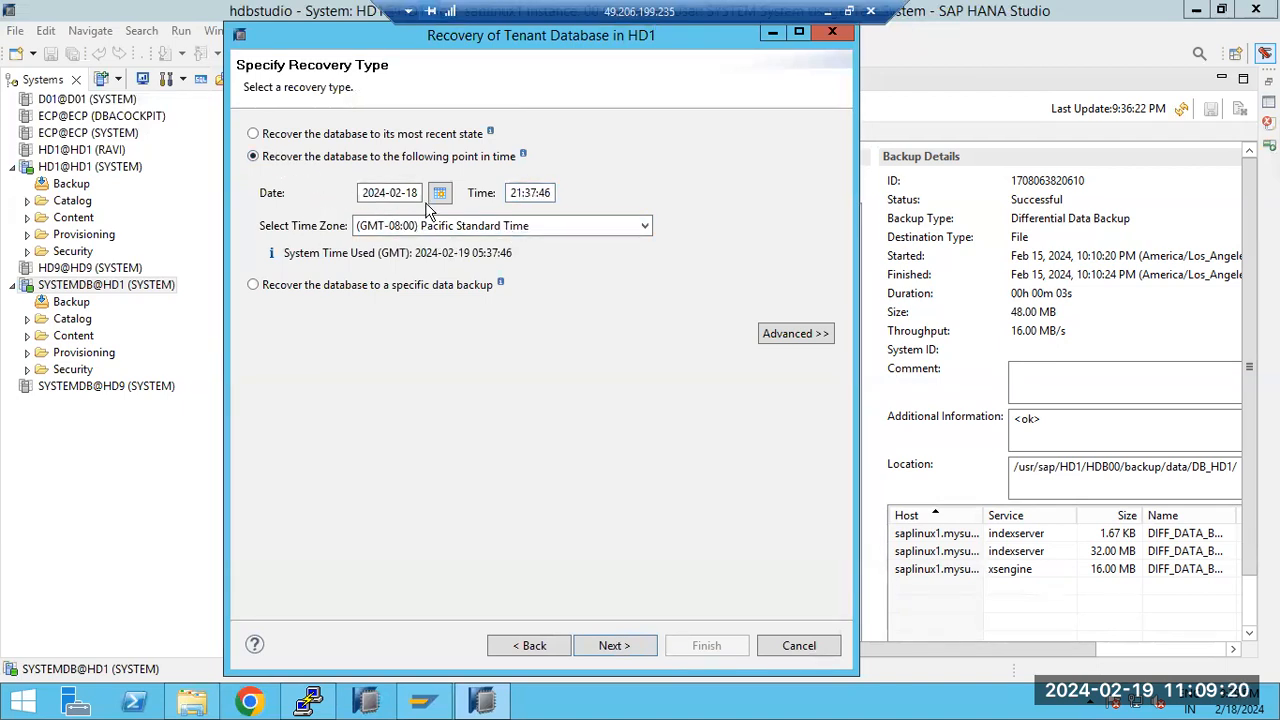
pyautogui.click(512, 193)
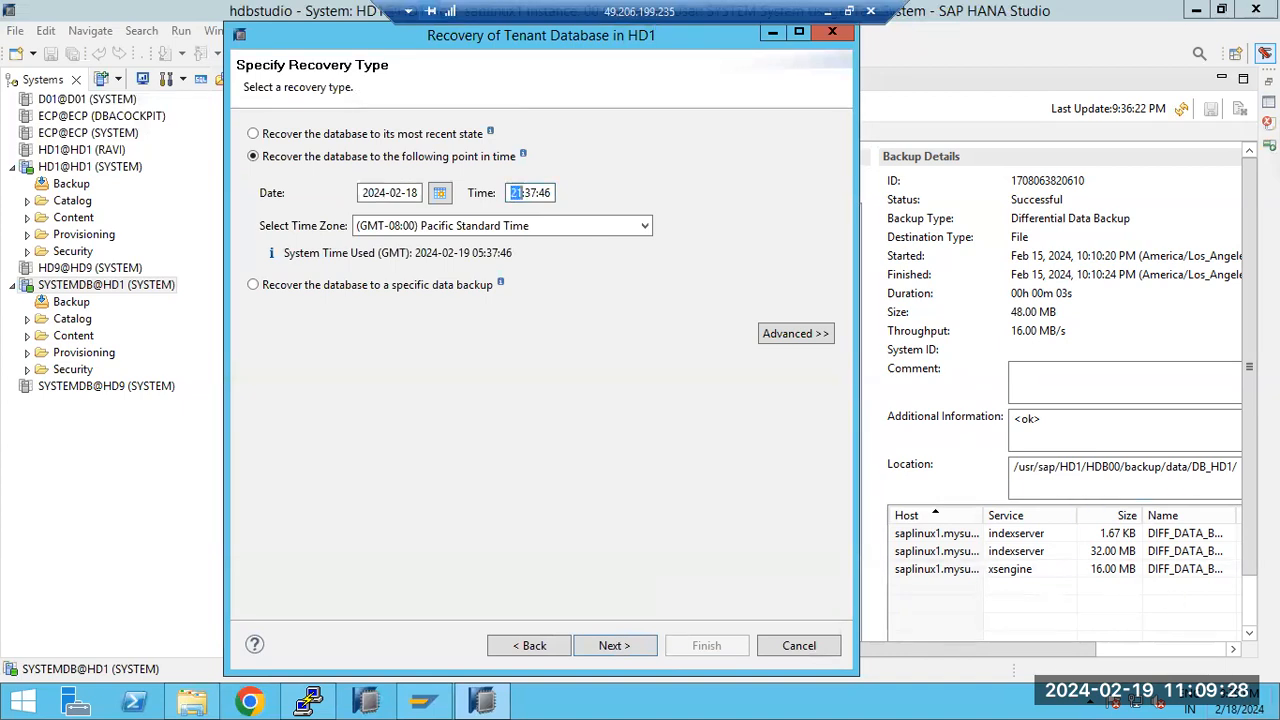
pyautogui.click(530, 193)
pyautogui.write('30')
# Step: Accept the recovery type and the catalog location in /usr/sap/HD1/HDB00/backup/log/DB_HD1, and confirm stopping HD1
pyautogui.click(636, 648)
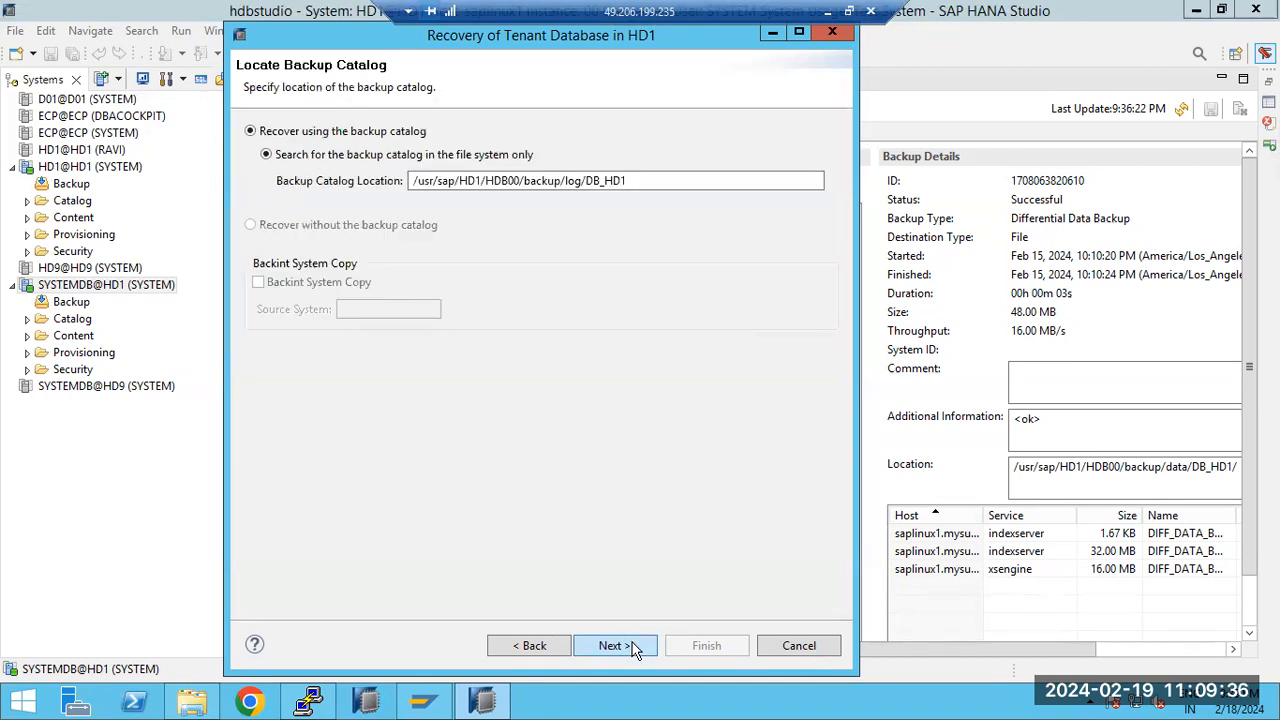
pyautogui.click(630, 646)
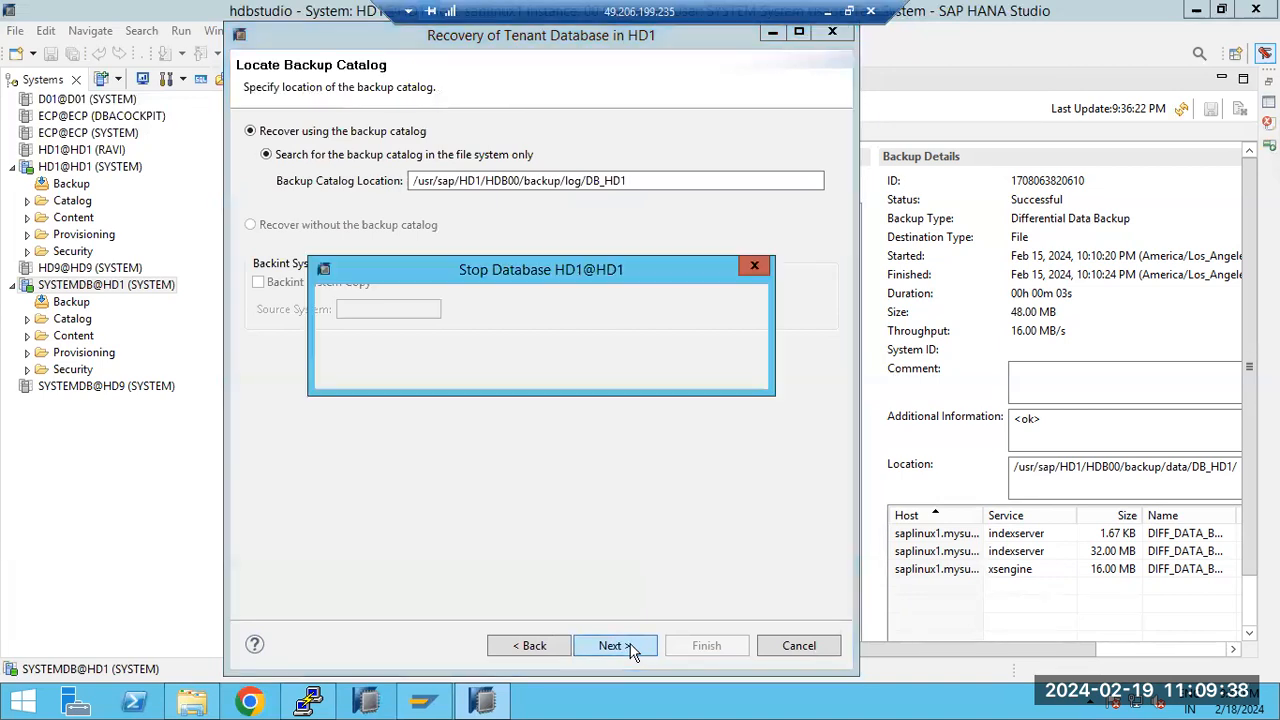
pyautogui.click(631, 380)
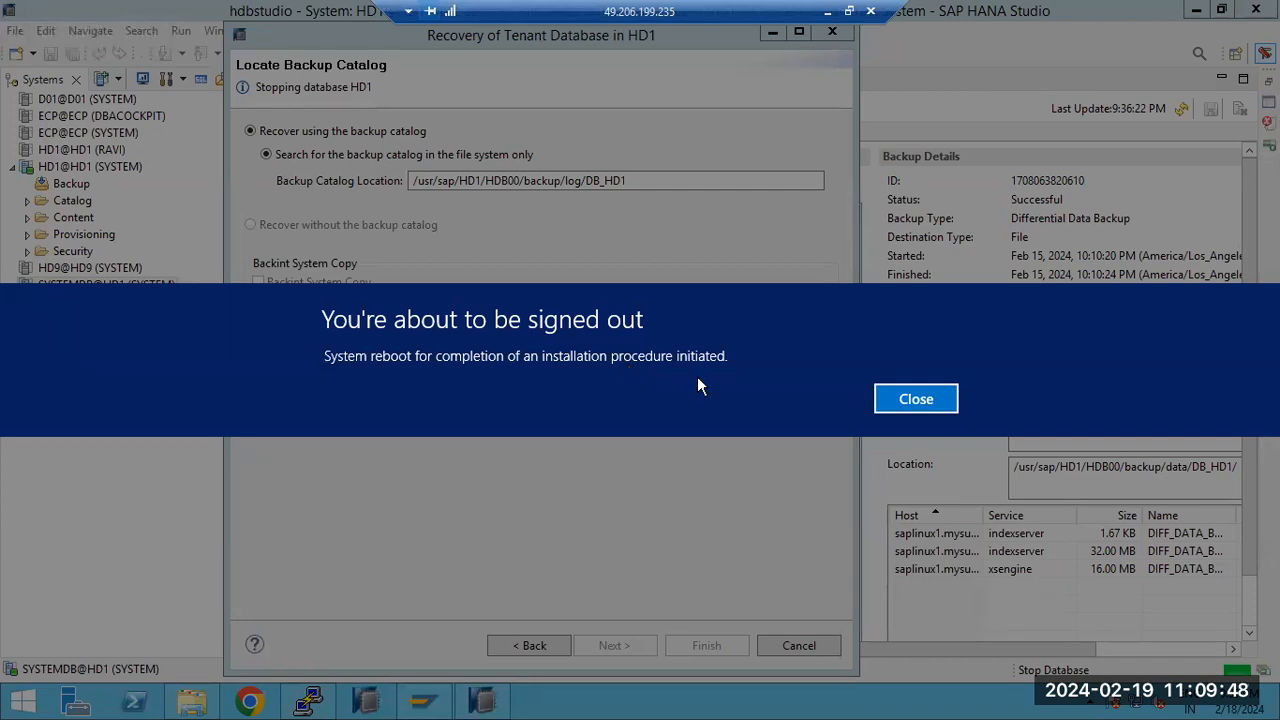
# Step: Close the sign-out notice and minimize then restore the remote desktop session
pyautogui.click(910, 398)
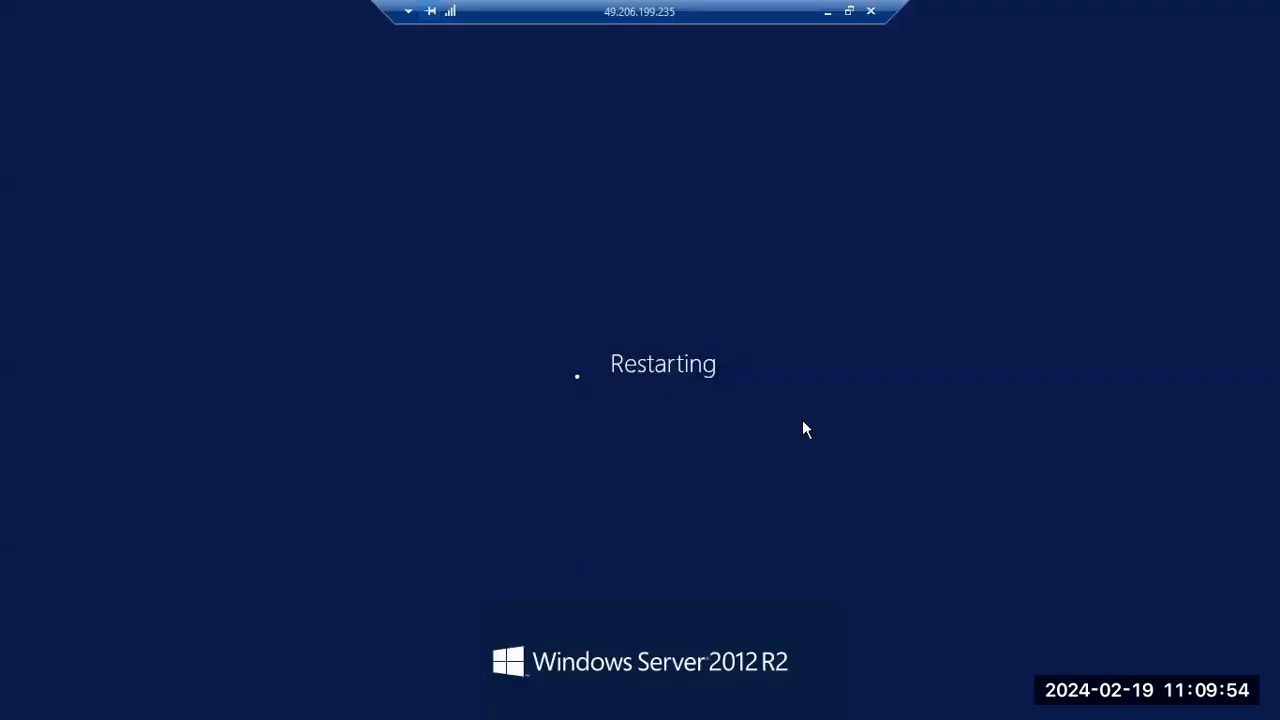
pyautogui.click(828, 12)
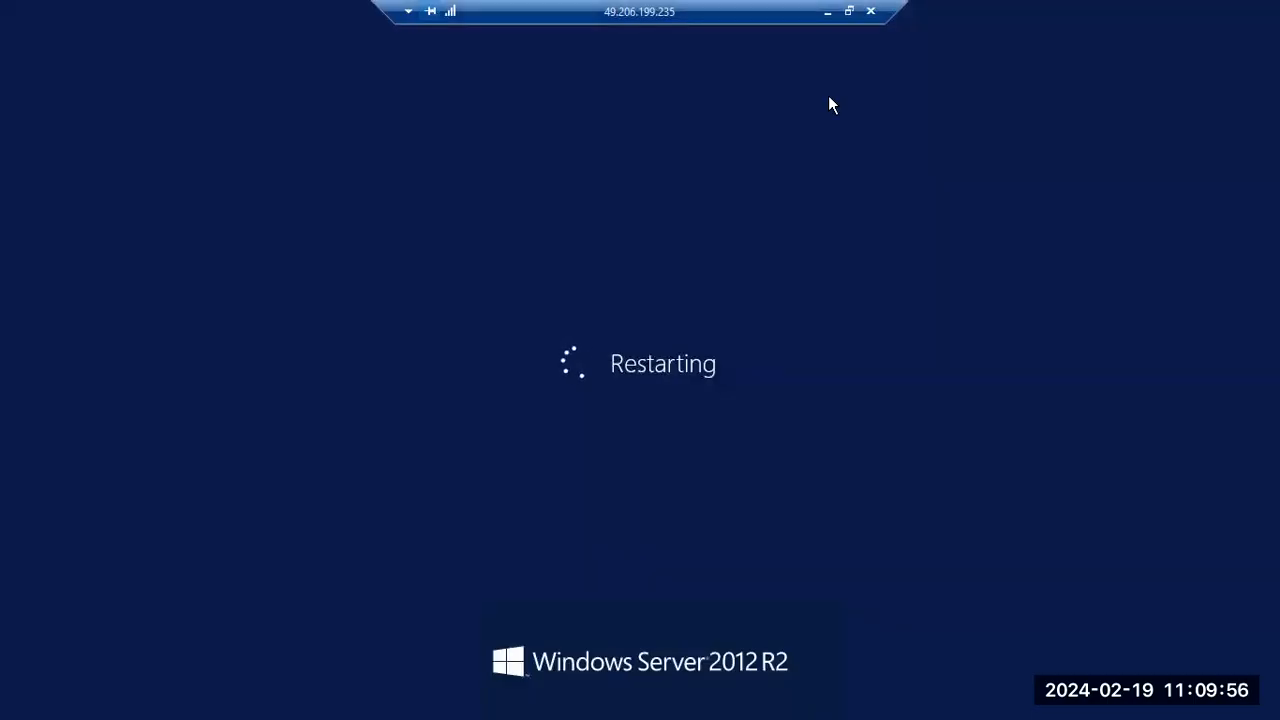
pyautogui.click(662, 701)
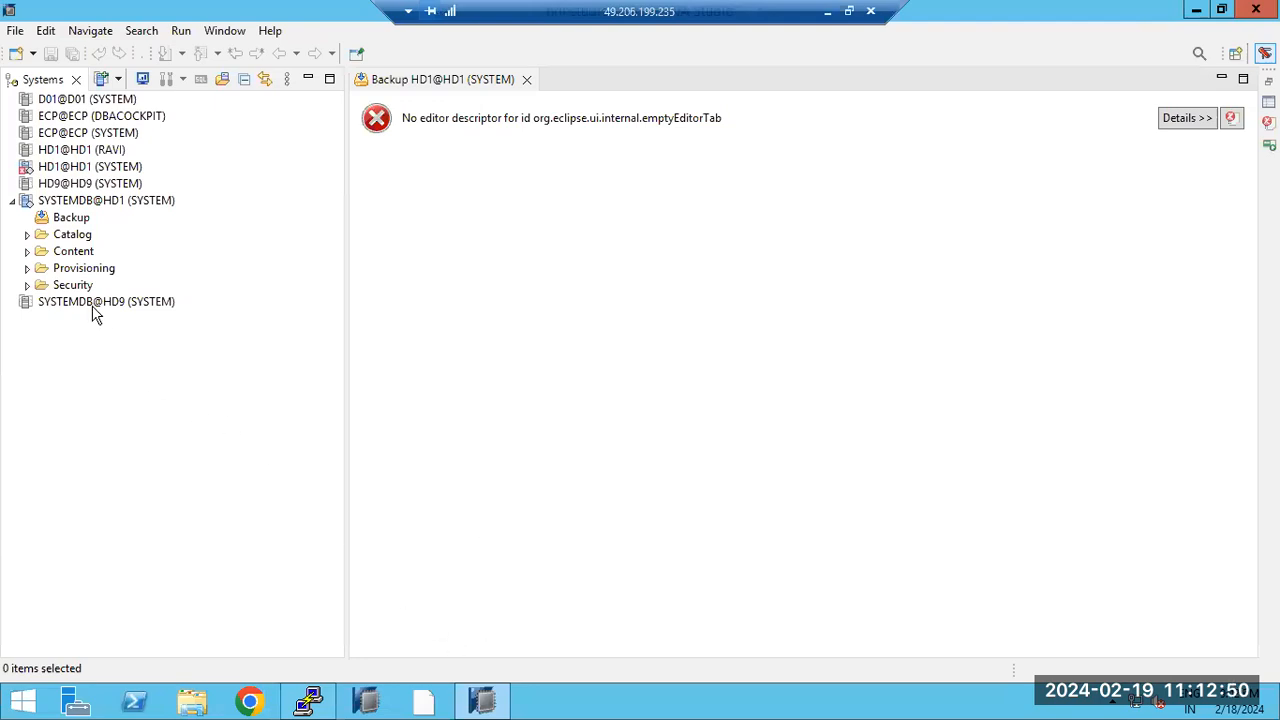
# Step: Dismiss the licensing notification and bring up the context menu of SYSTEMDB@HD1 (SYSTEM)
pyautogui.click(62, 168)
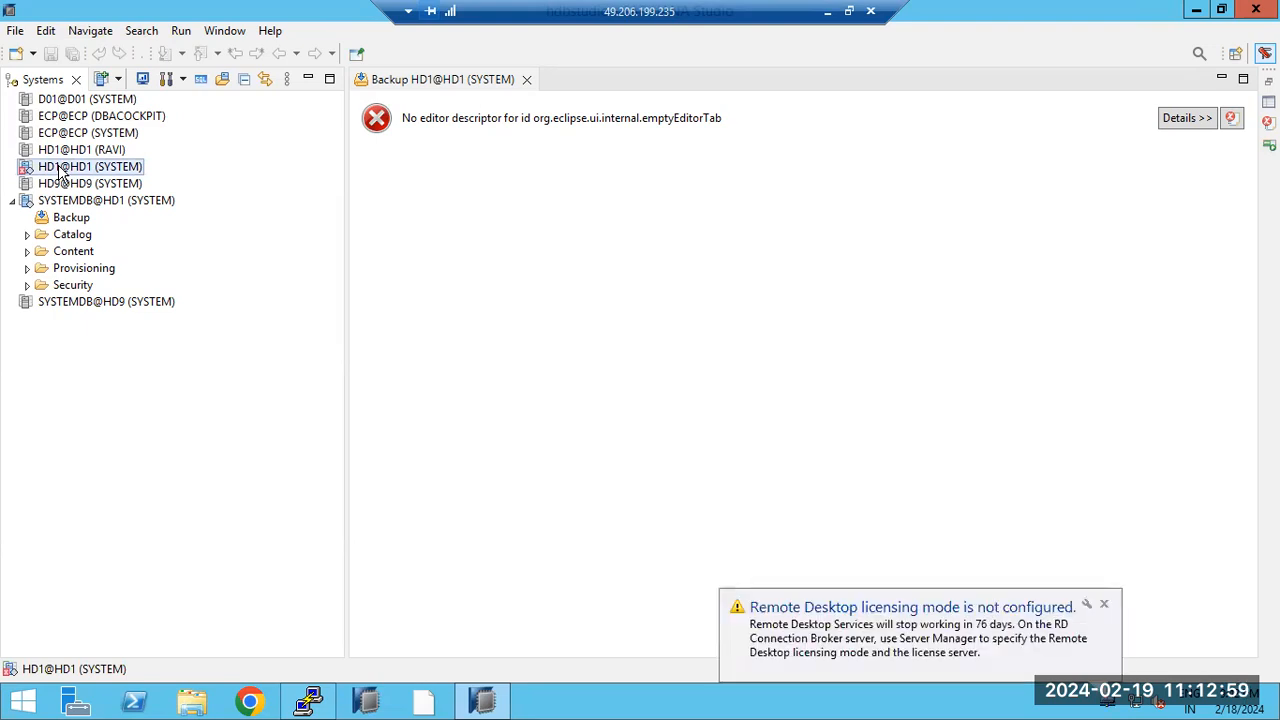
pyautogui.click(1104, 604)
pyautogui.click(72, 202)
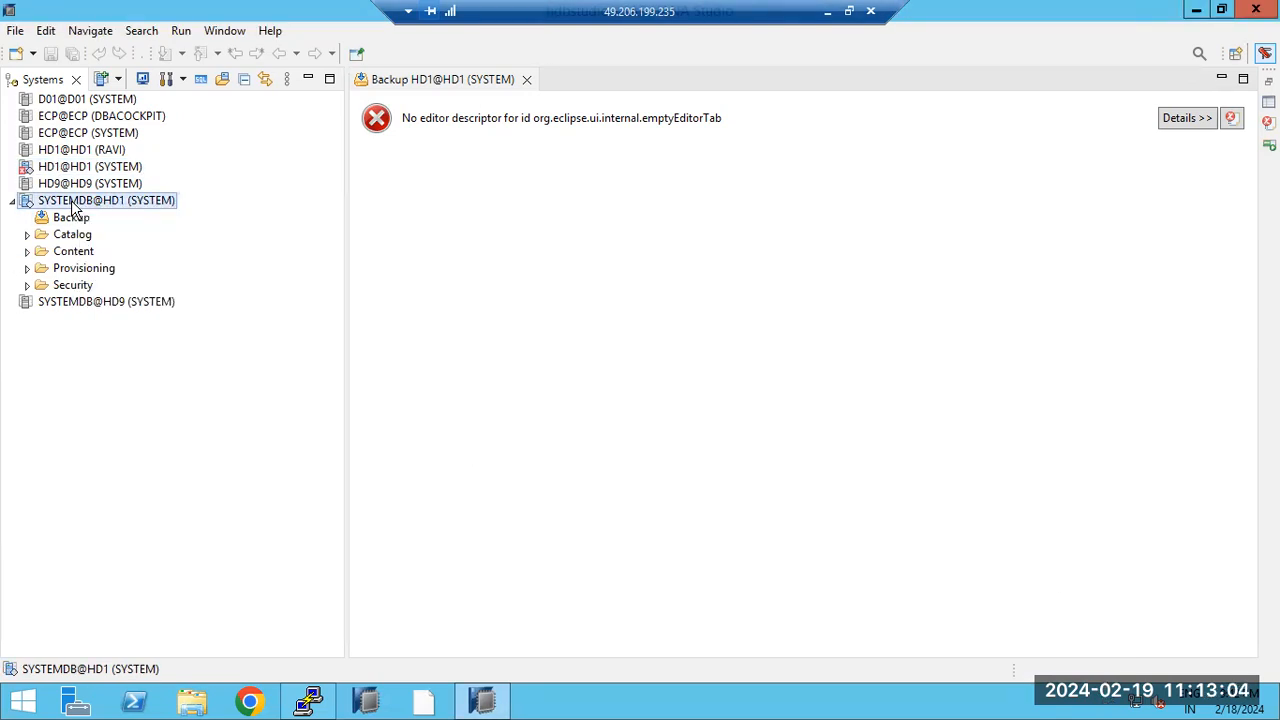
pyautogui.rightClick(72, 205)
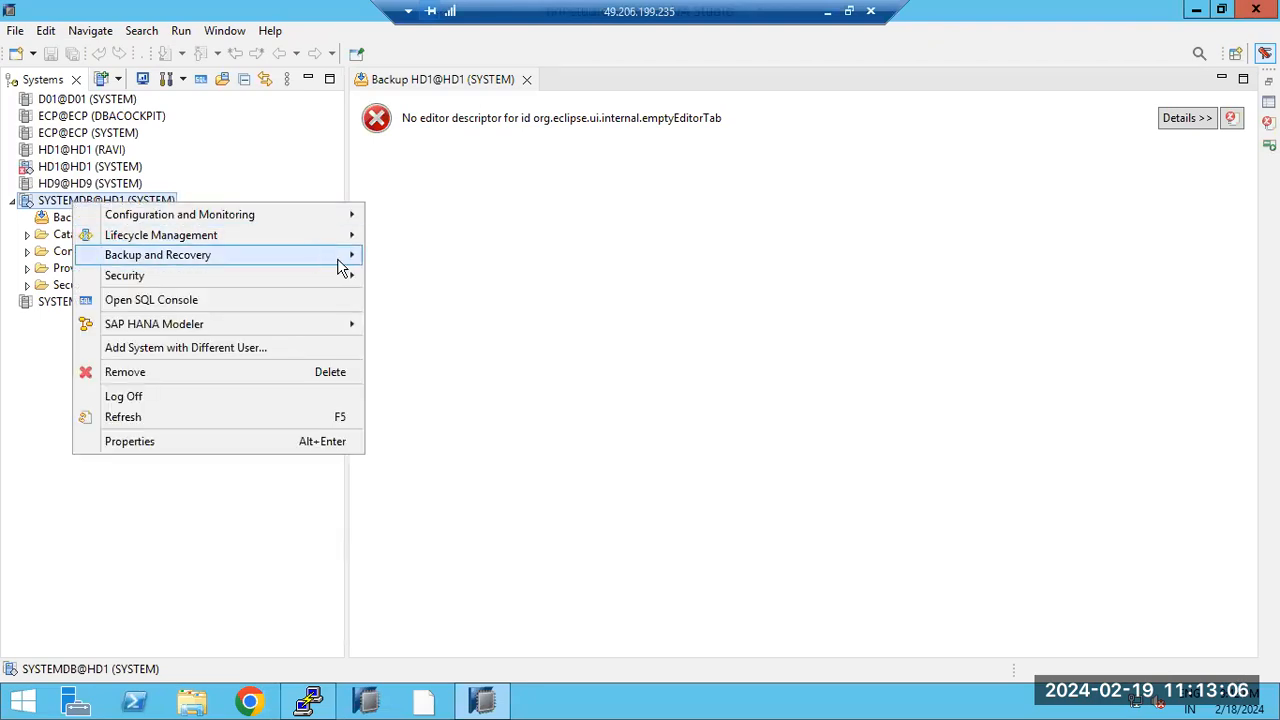
# Step: Start Recover Tenant Database, pick tenant HD1, and advance to the recovery type
pyautogui.moveTo(340, 262)
pyautogui.click(445, 339)
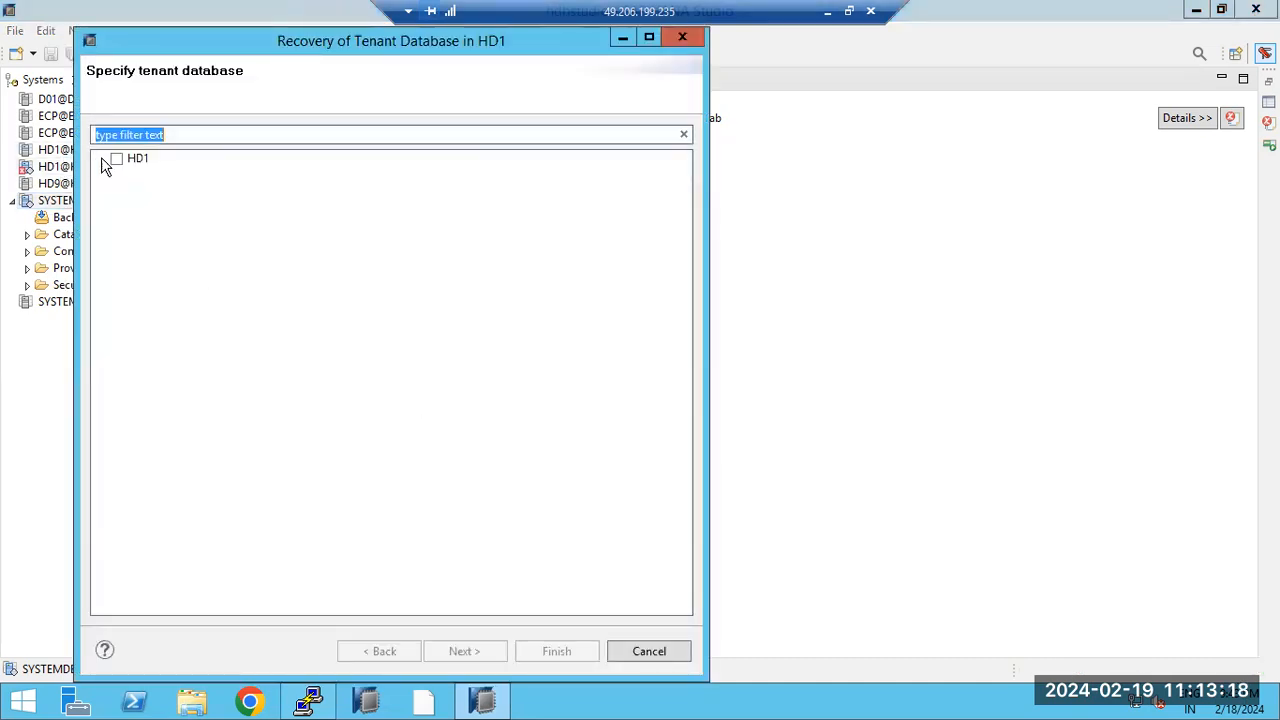
pyautogui.click(118, 160)
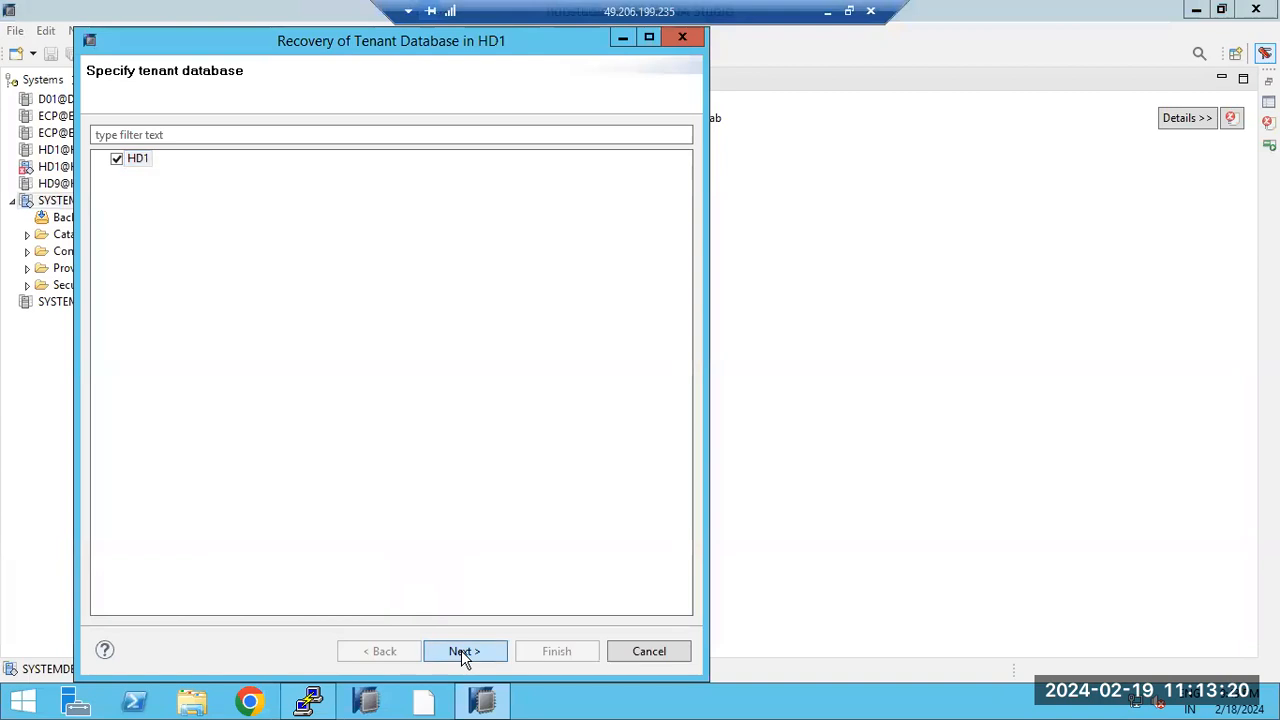
pyautogui.click(463, 652)
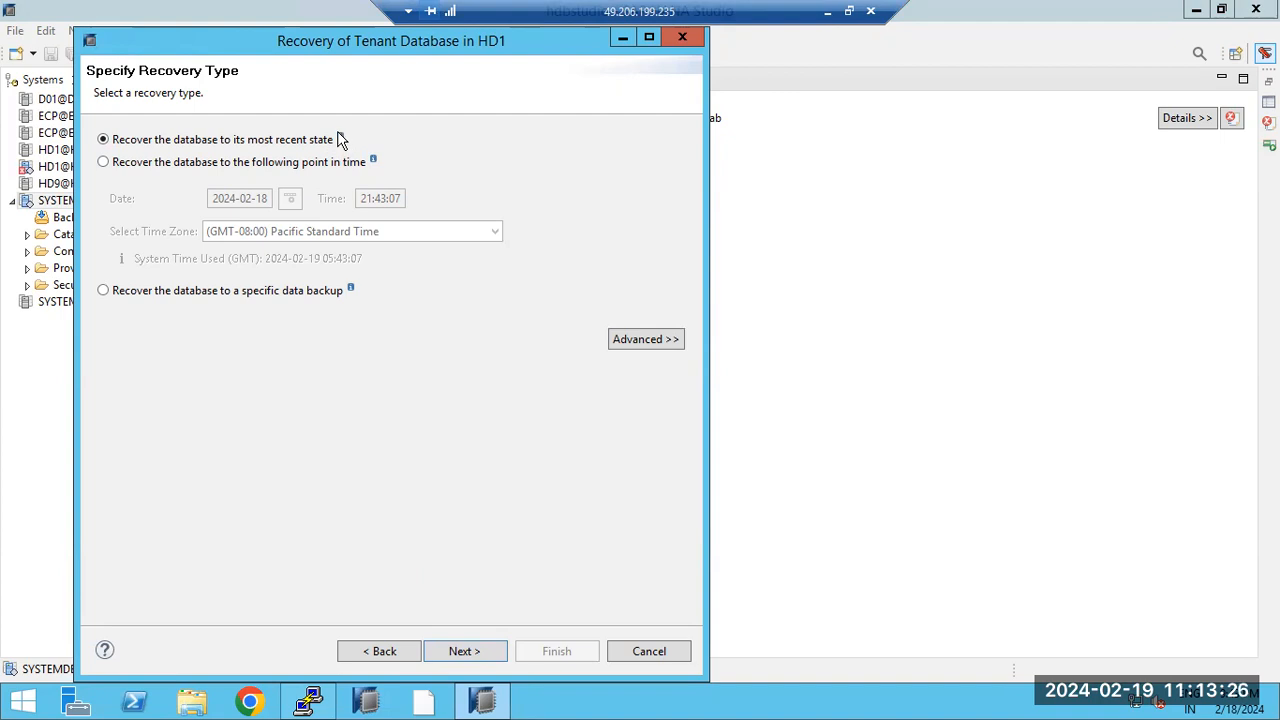
# Step: After trying a point in time with minutes 40, choose recovery to a specific data backup
pyautogui.moveTo(341, 133)
pyautogui.click(172, 164)
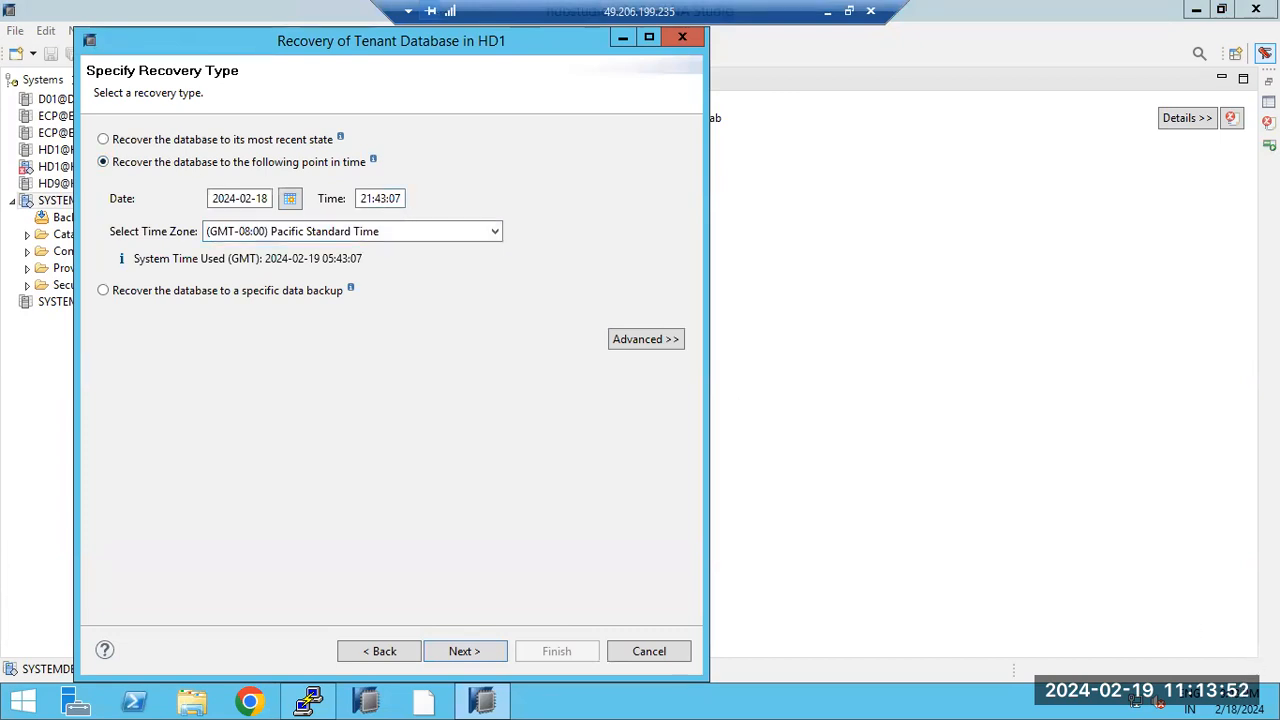
pyautogui.click(381, 198)
pyautogui.write('40')
pyautogui.click(114, 291)
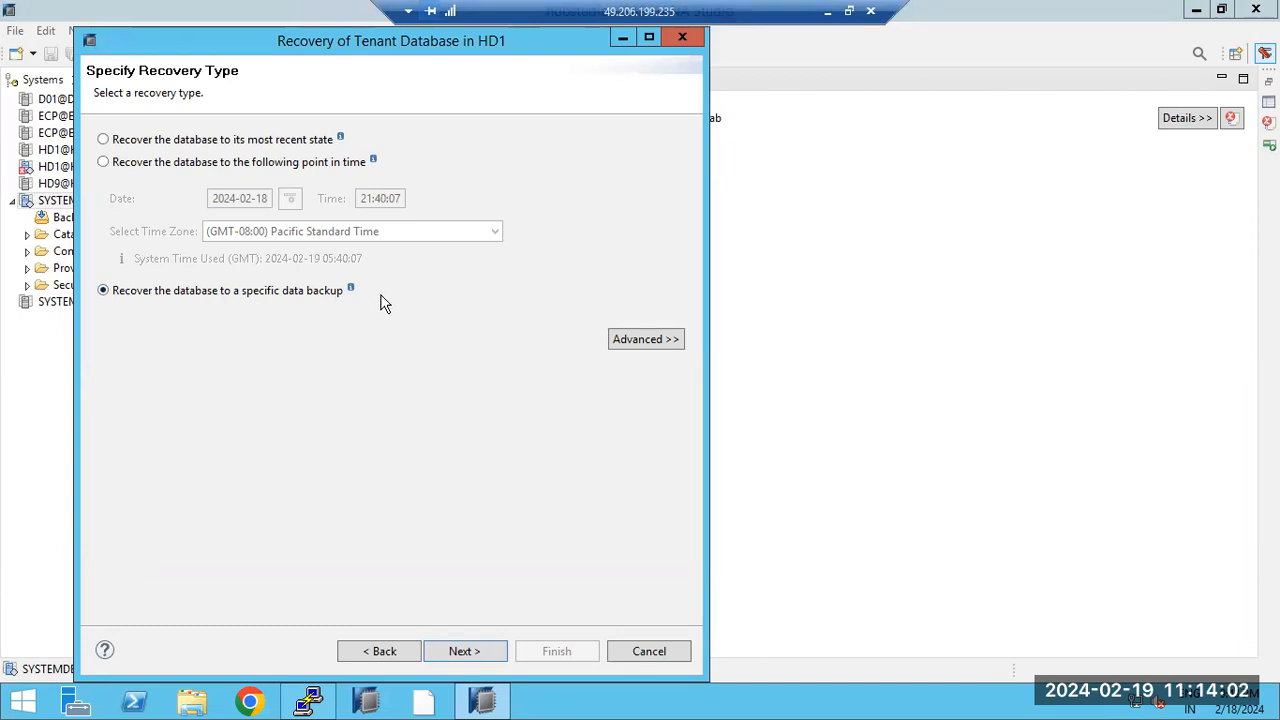
pyautogui.moveTo(352, 290)
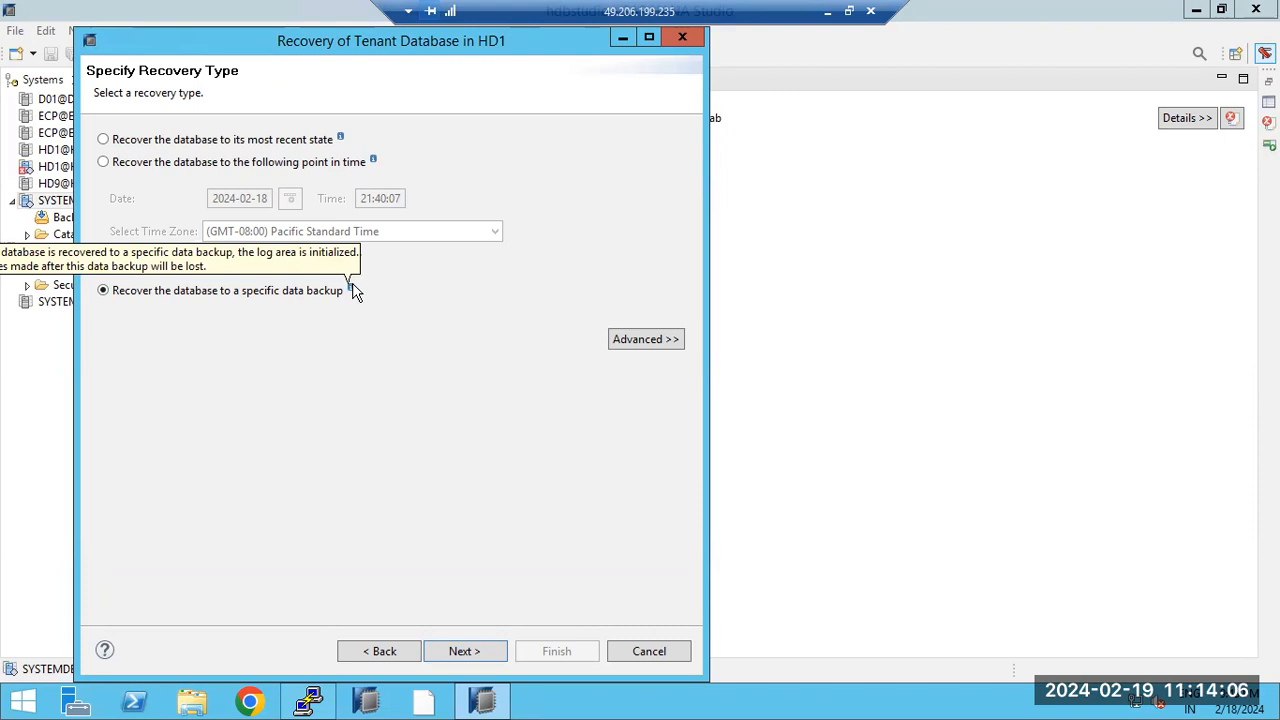
pyautogui.click(462, 650)
pyautogui.click(465, 651)
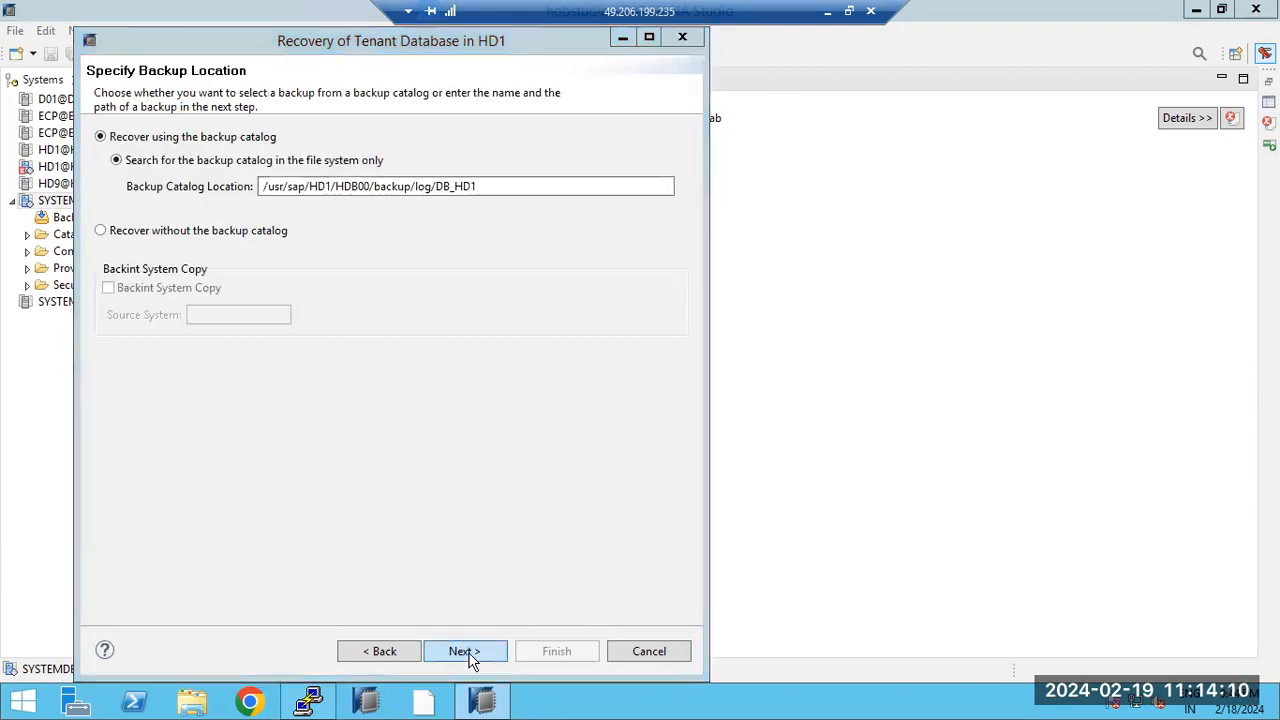
pyautogui.click(473, 374)
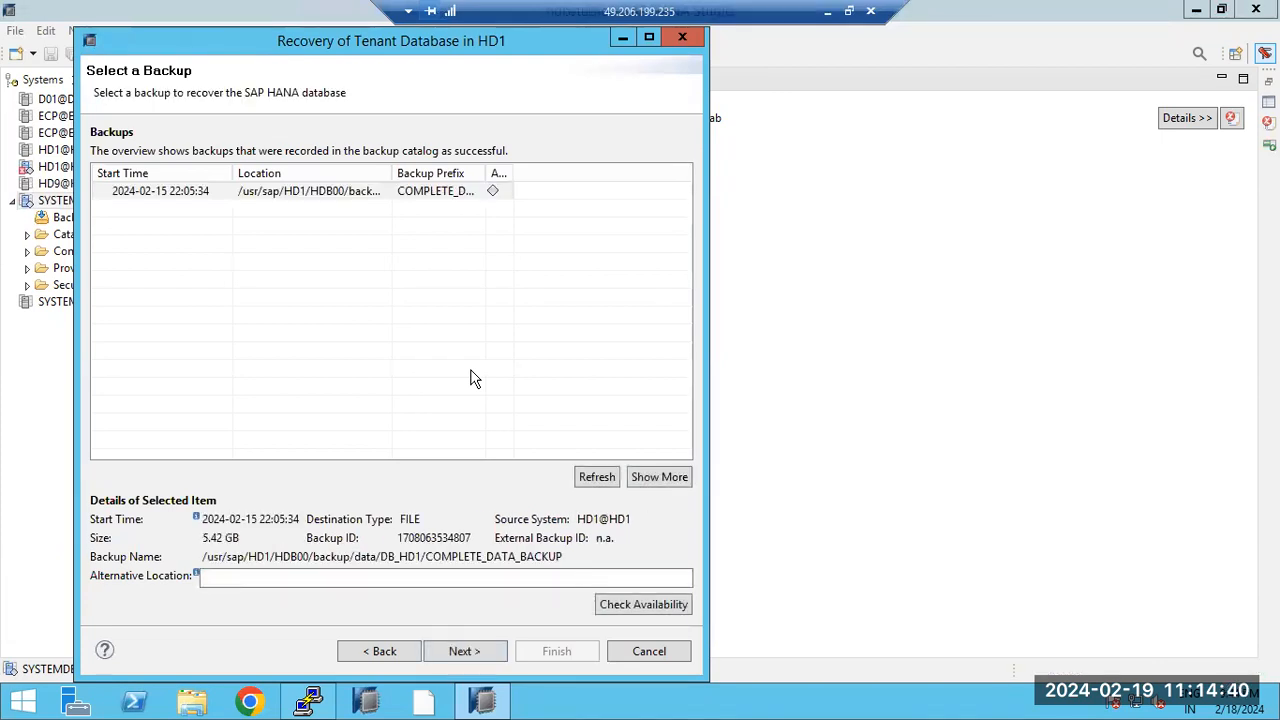
pyautogui.click(192, 192)
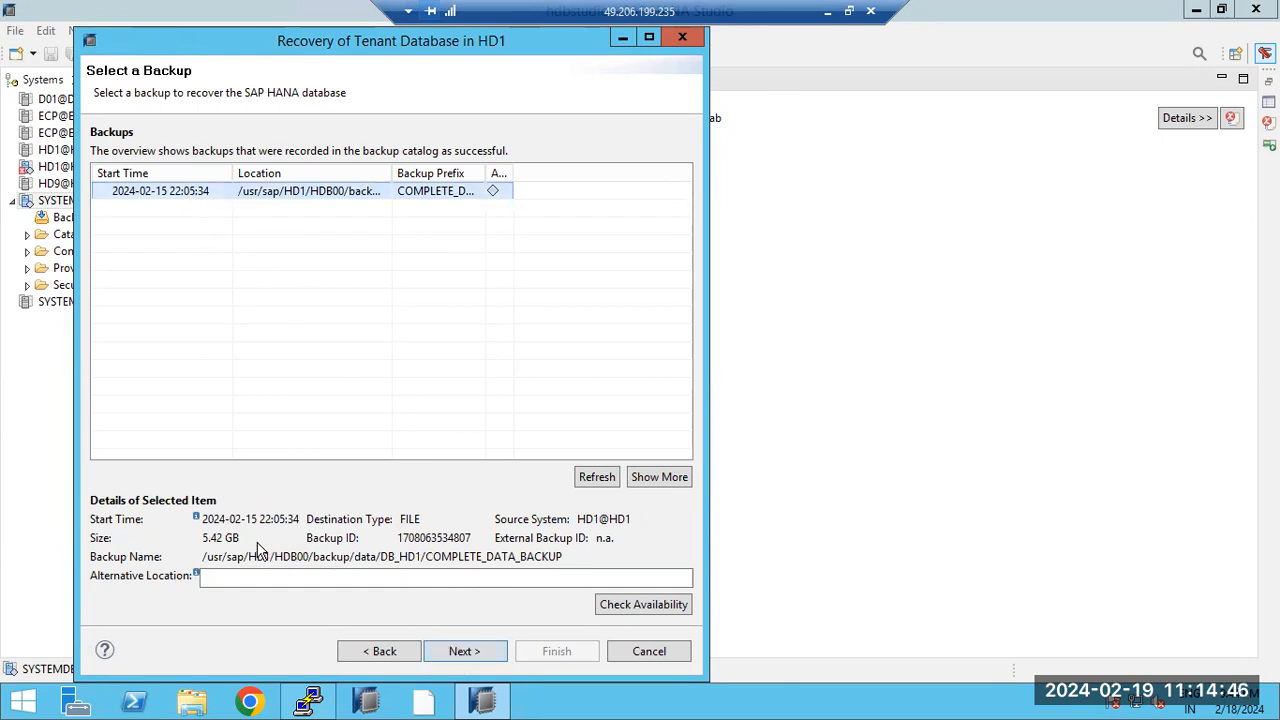
pyautogui.moveTo(262, 522); pyautogui.dragTo(285, 513)
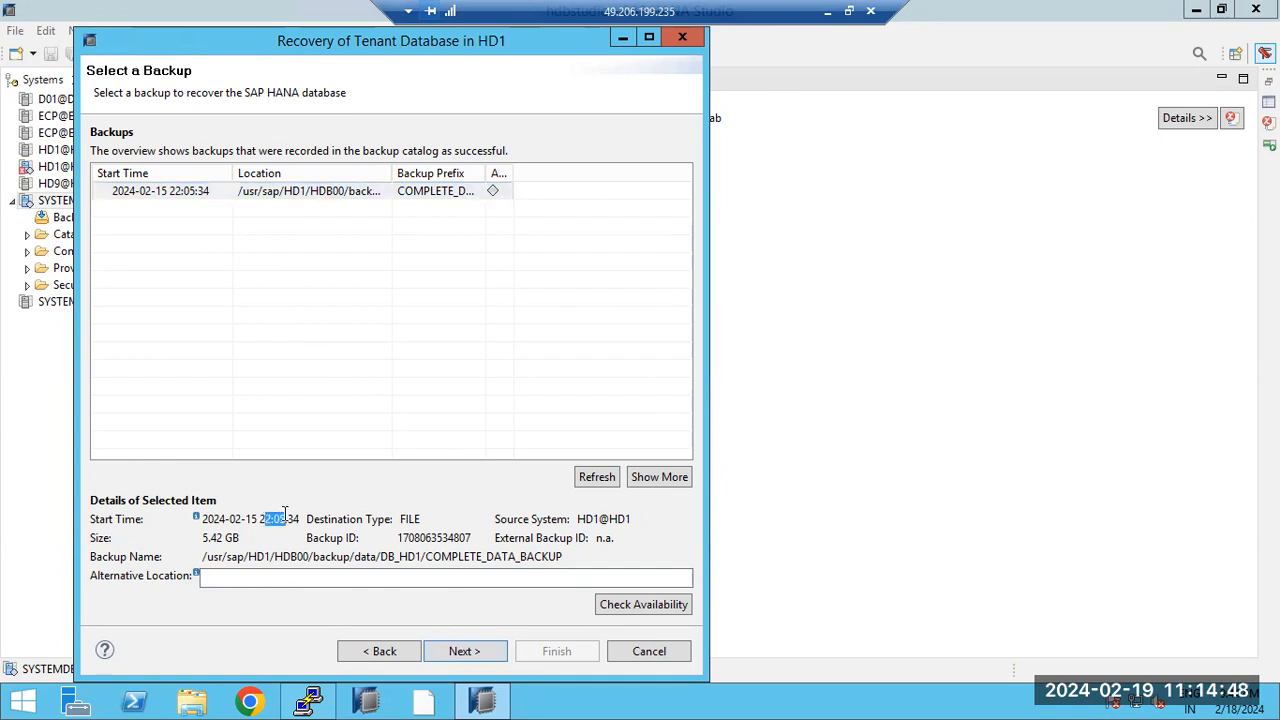
pyautogui.click(465, 650)
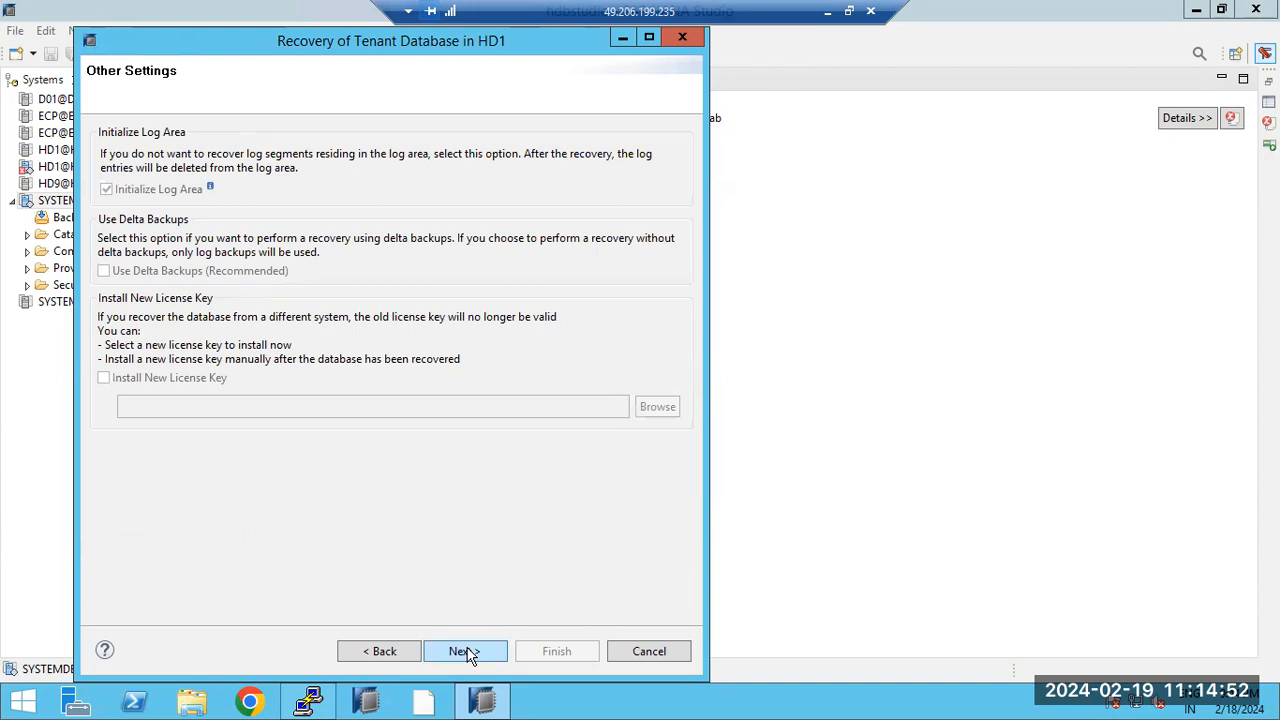
pyautogui.click(466, 651)
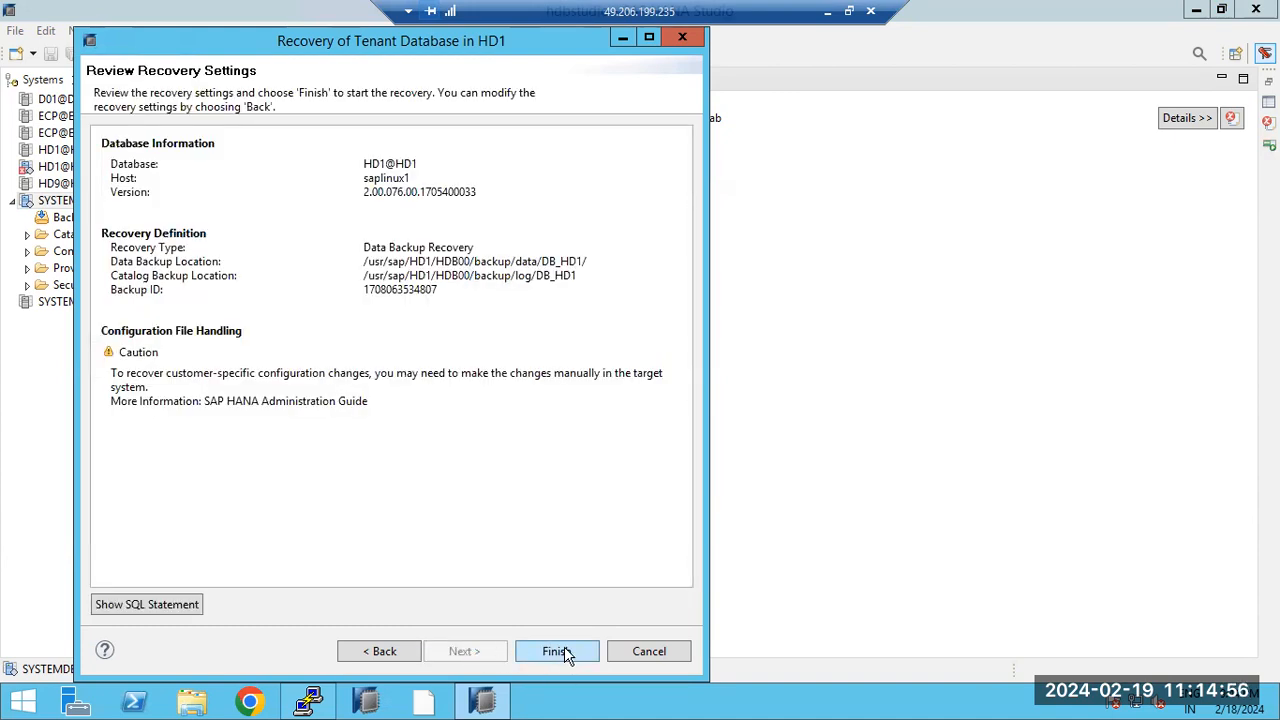
pyautogui.click(564, 648)
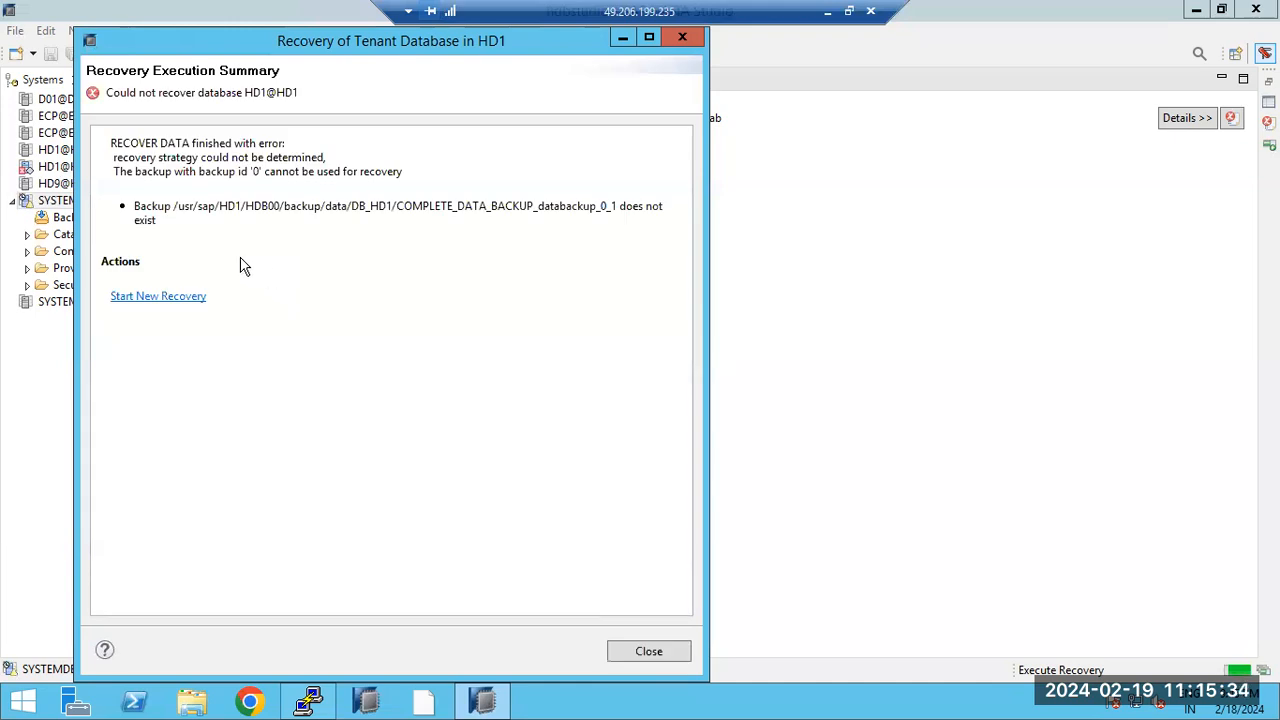
# Step: Select and copy the backup folder path /usr/sap/HD1/HDB00/backup/data/DB_HD1 from the recovery error message
pyautogui.moveTo(158, 171); pyautogui.dragTo(404, 172)
pyautogui.moveTo(578, 206); pyautogui.dragTo(660, 222)
pyautogui.click(502, 276)
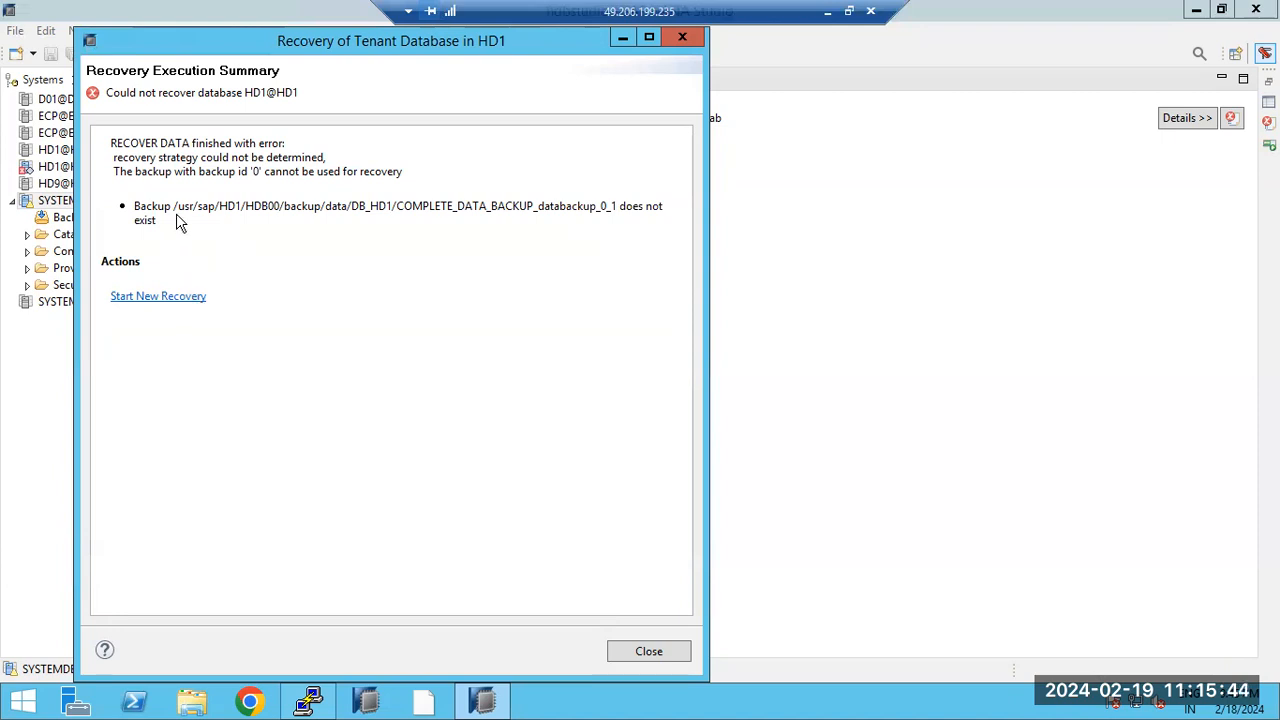
pyautogui.moveTo(176, 206); pyautogui.dragTo(623, 195)
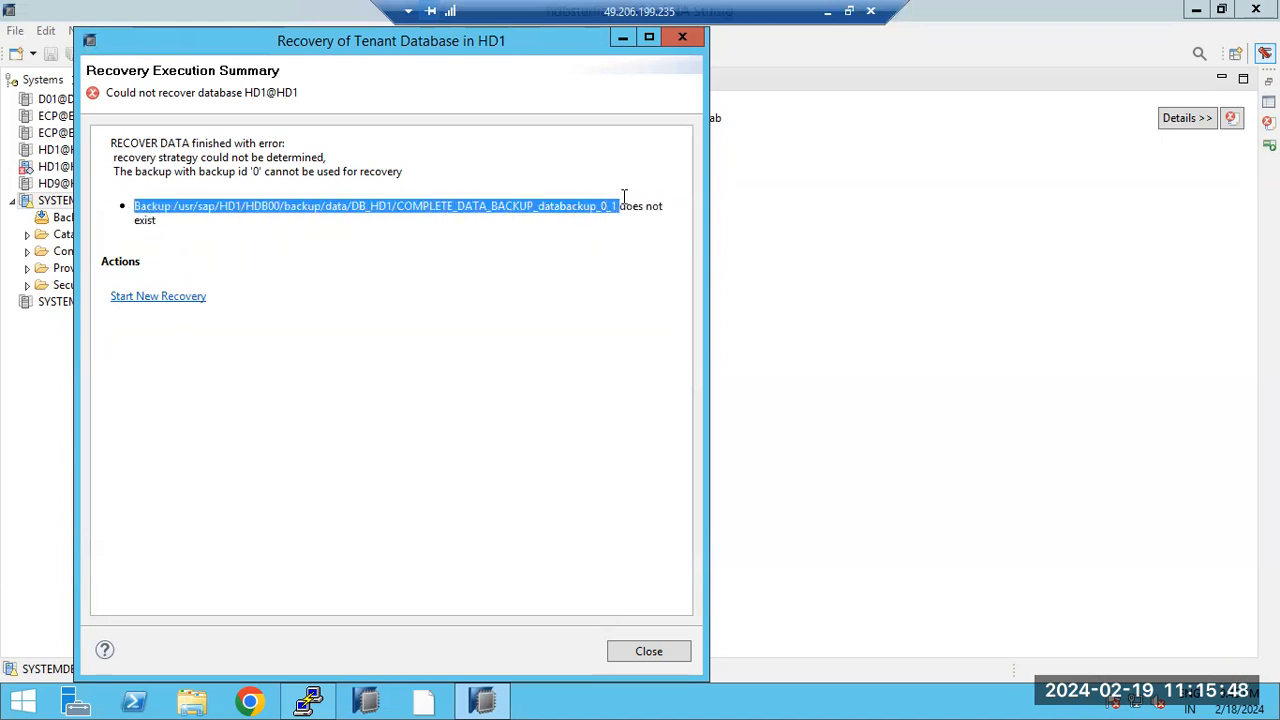
pyautogui.click(226, 222)
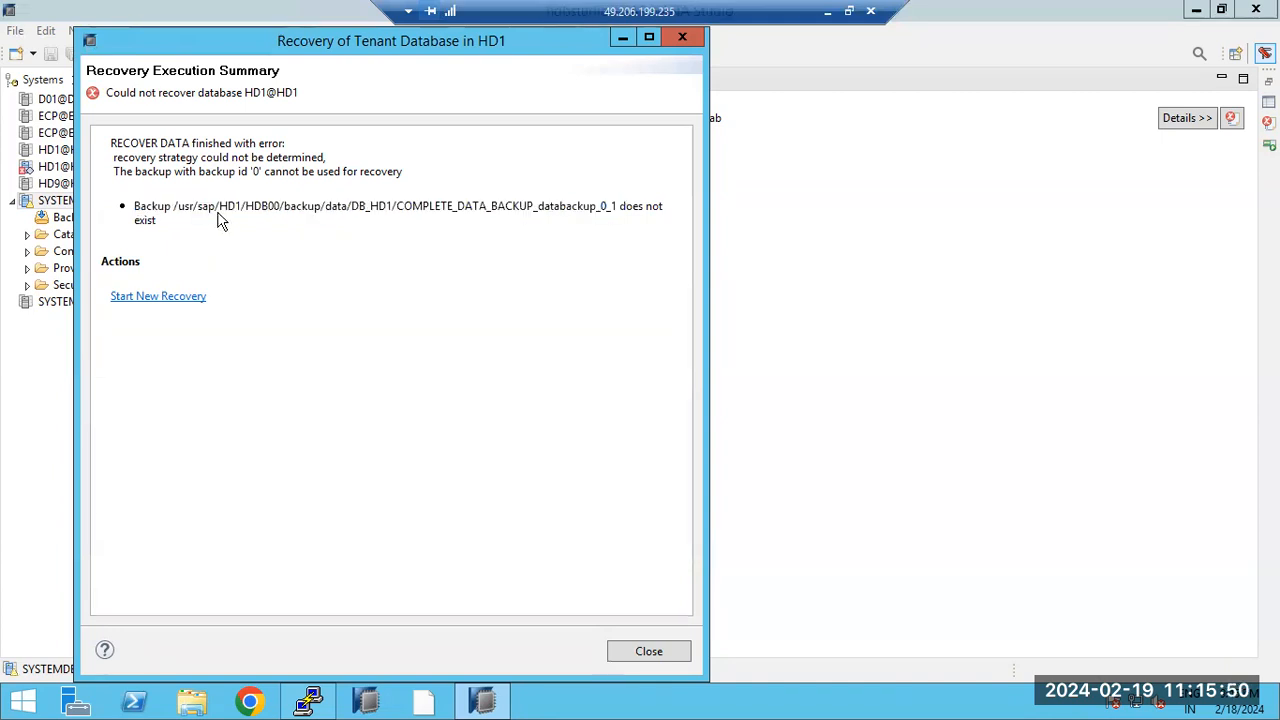
pyautogui.moveTo(174, 206); pyautogui.dragTo(396, 206)
pyautogui.press('super+c')
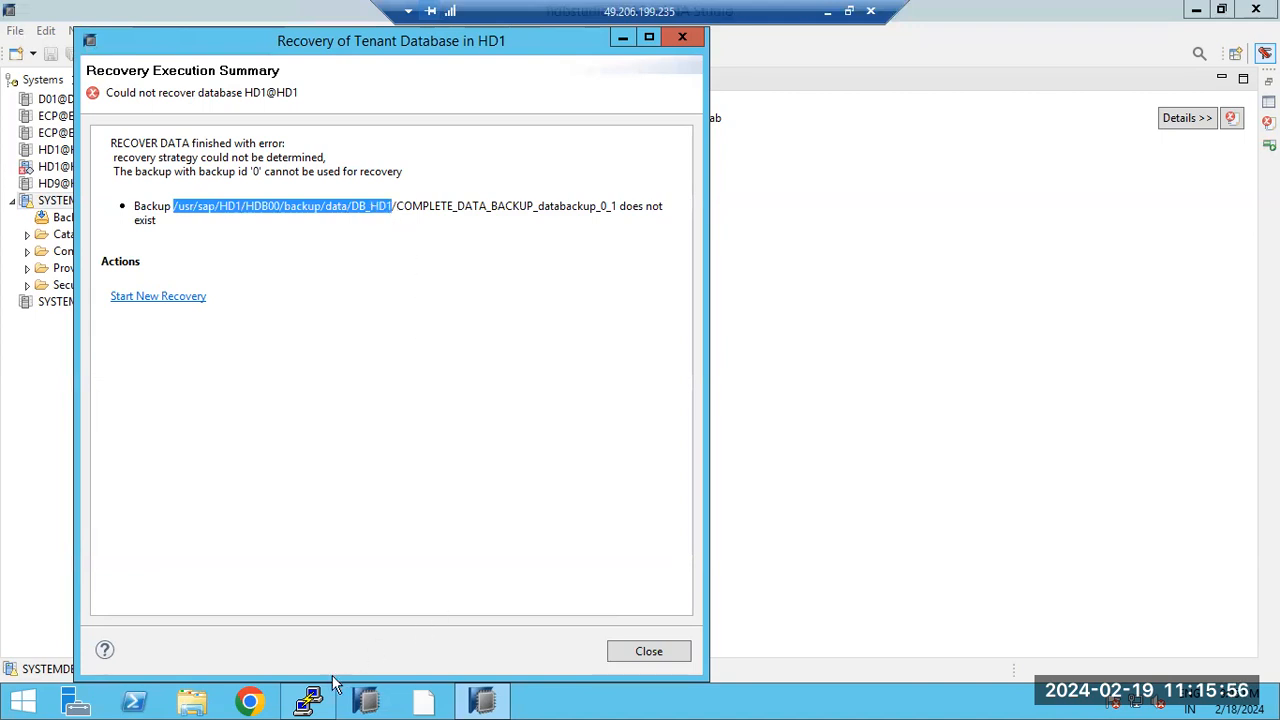
pyautogui.click(312, 703)
# Step: Change into the copied DB_HD1 backup folder and list its contents
pyautogui.write('cd')
pyautogui.rightClick(425, 344)
pyautogui.press('Return')
pyautogui.write('ls -lttr')
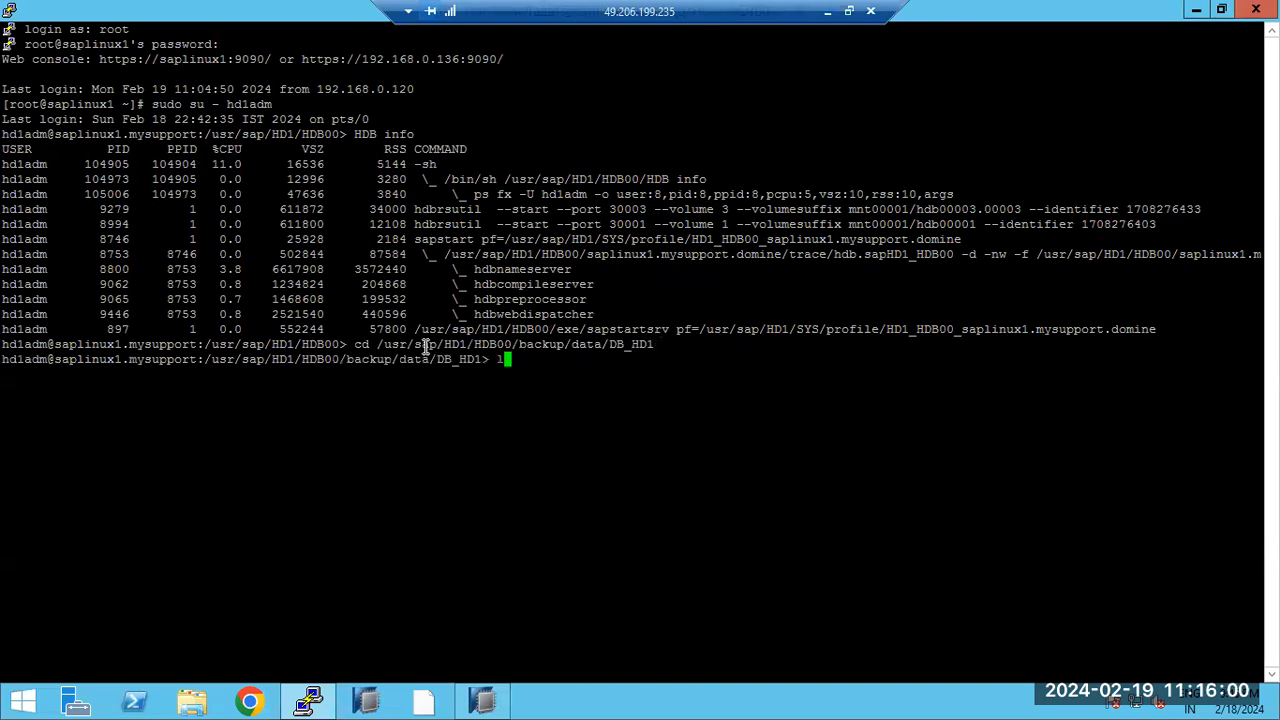
pyautogui.press('Return')
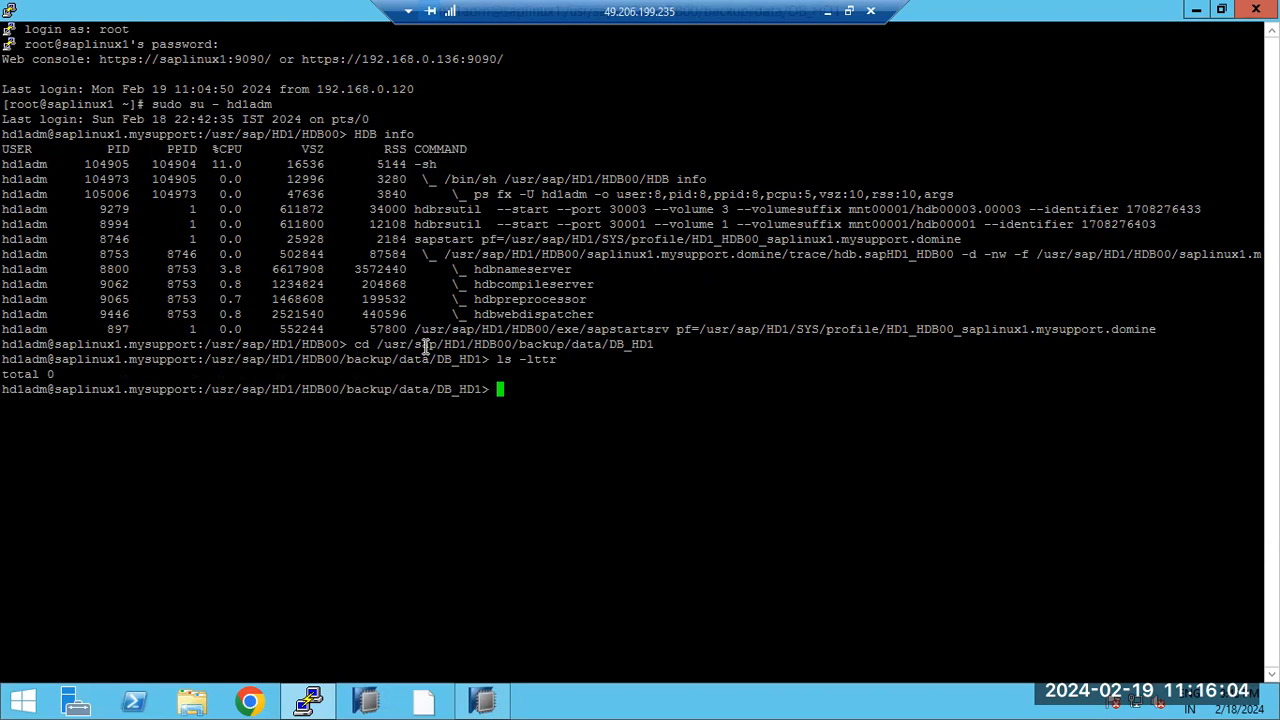
# Step: Check filesystem free space with df -h, then move up to the backup folder and list it
pyautogui.write('df -h')
pyautogui.press('Return')
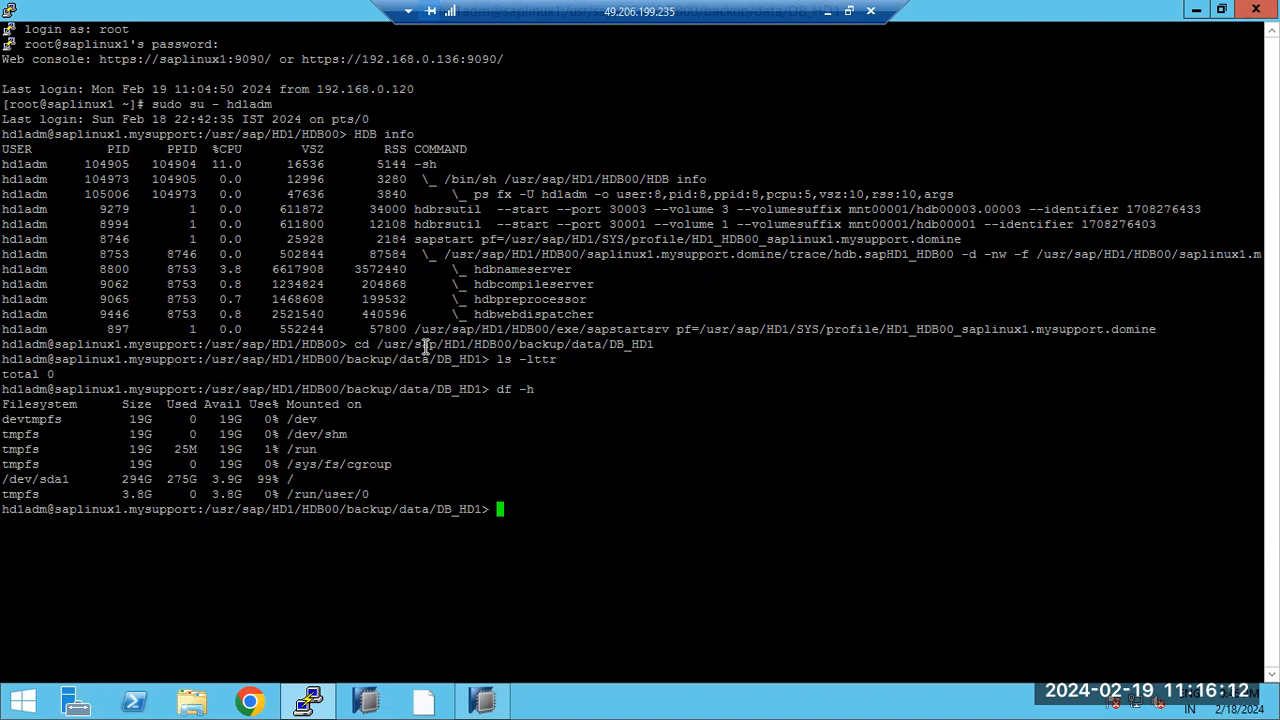
pyautogui.write('cd ../../')
pyautogui.press('Return')
pyautogui.write('ls -ltr')
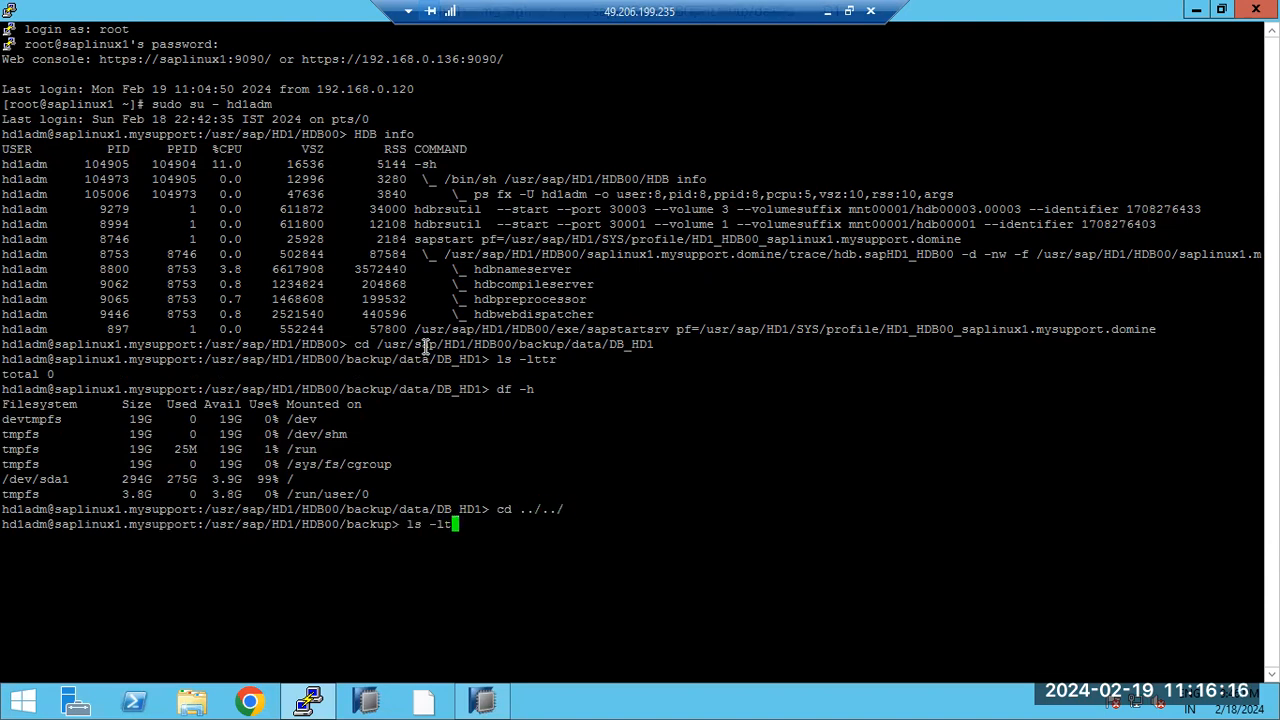
pyautogui.press('Return')
# Step: Enter the log backup folder and list its contents with ls -ltr
pyautogui.write('cd log')
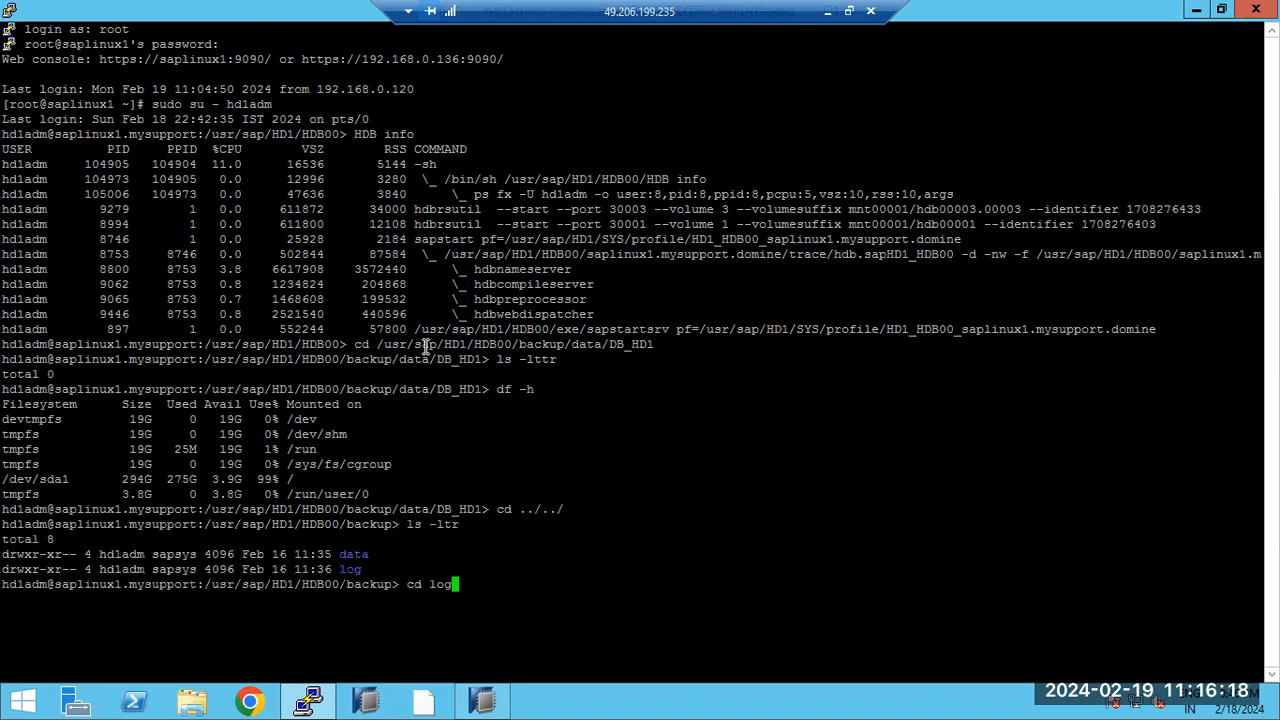
pyautogui.press('Return')
pyautogui.write('ls -ltr')
pyautogui.press('Return')
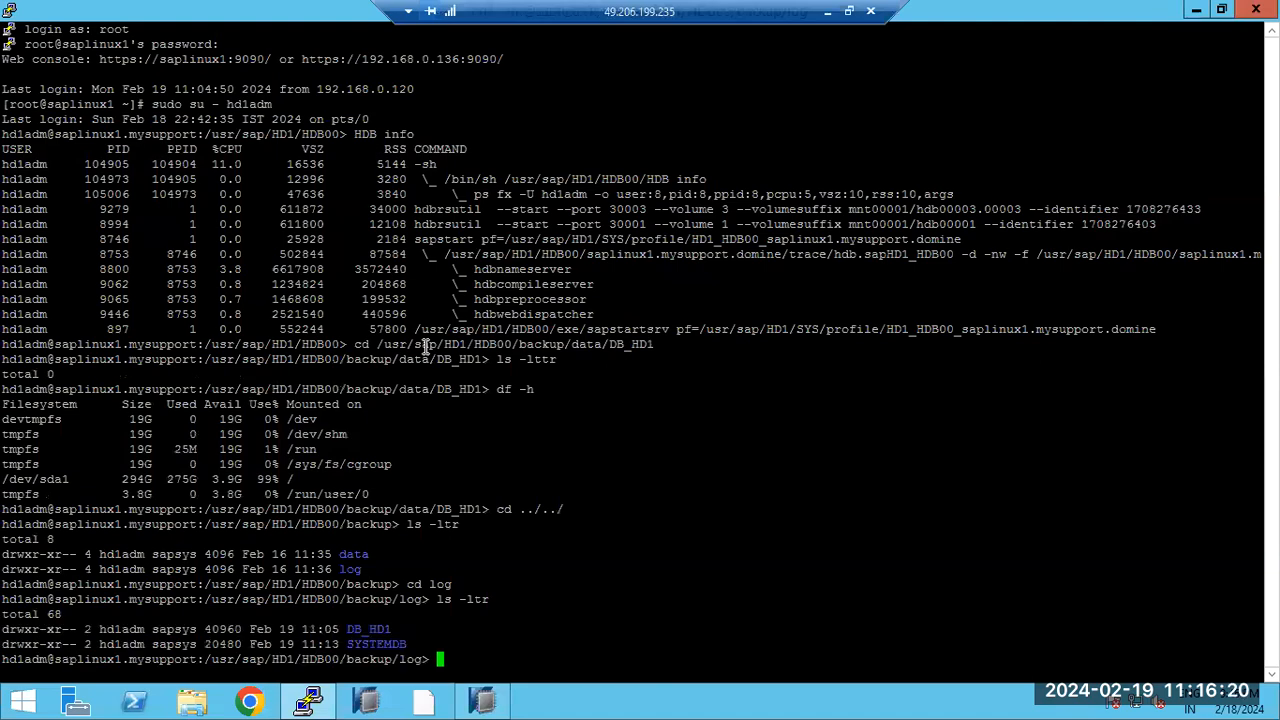
# Step: Enter the data backup folder and list it with ls -ltr, showing SYSTEMDB and DB_HD1
pyautogui.write('cd ../data')
pyautogui.press('Return')
pyautogui.write('s')
pyautogui.hotkey('ctrl', 'c')
pyautogui.write('ls- ltr')
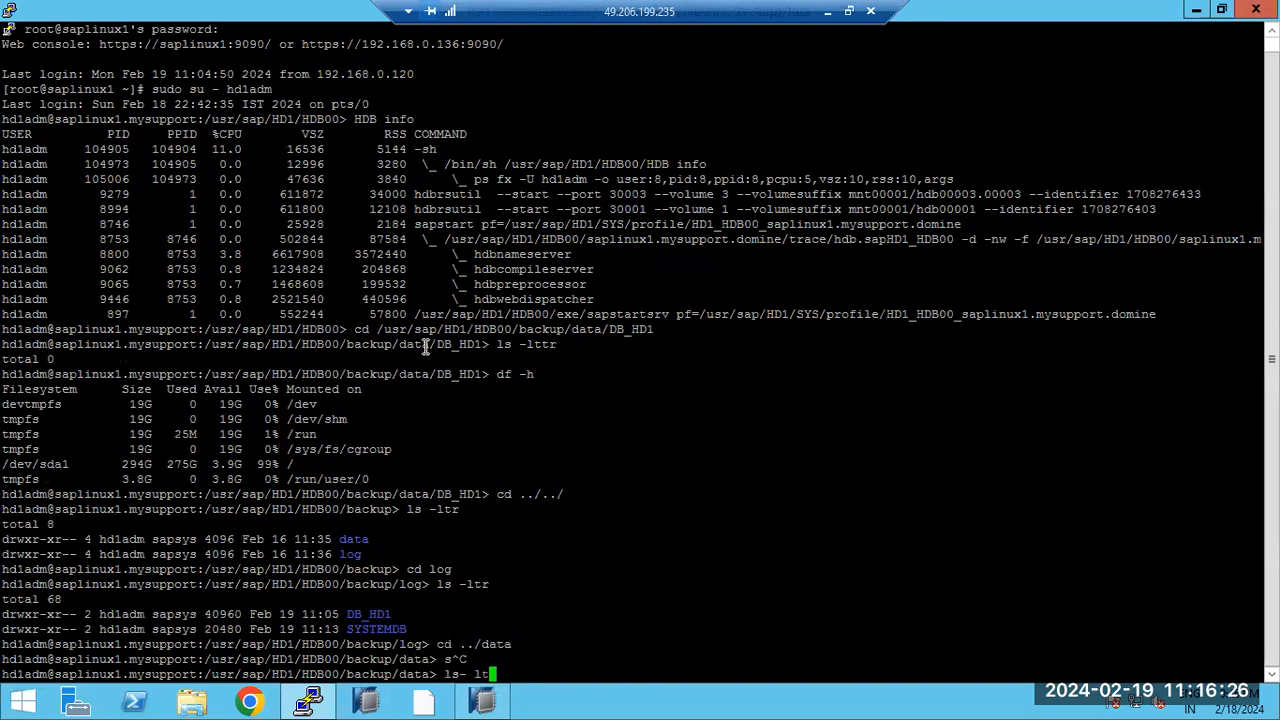
pyautogui.press('Return')
pyautogui.write('laa -ltr')
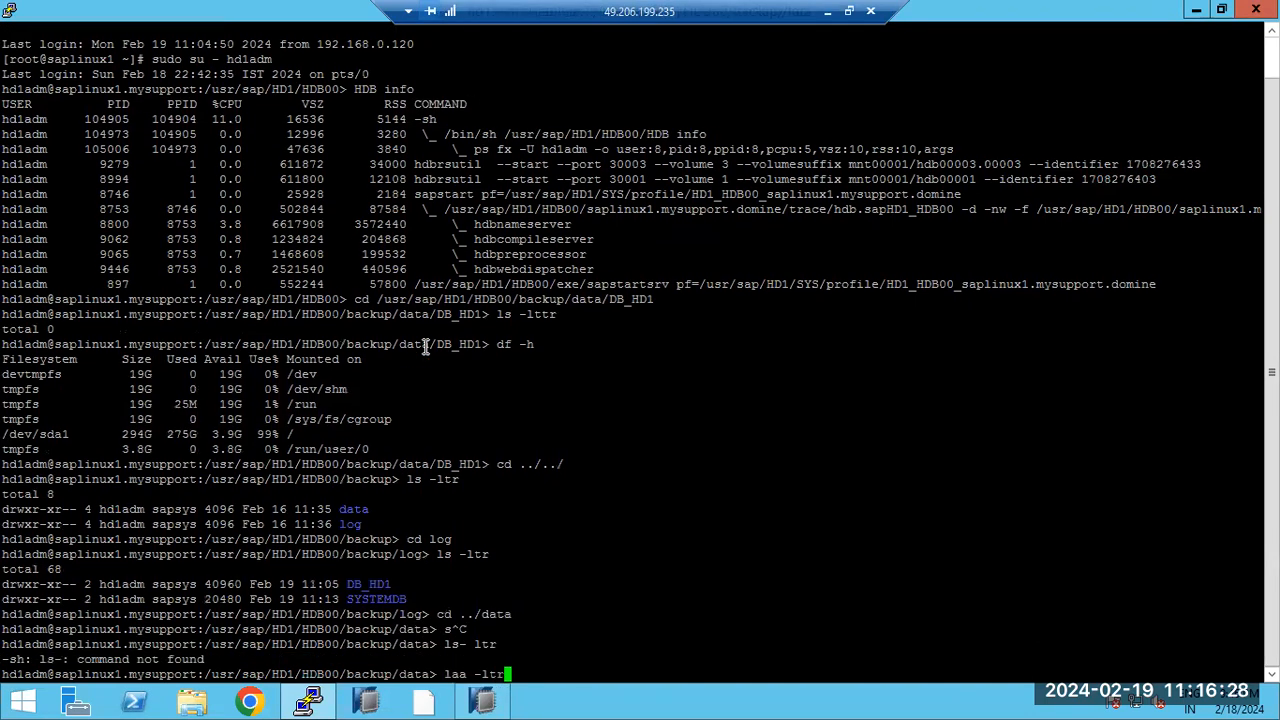
pyautogui.press('Return')
pyautogui.write('ls -ltr')
pyautogui.press('Return')
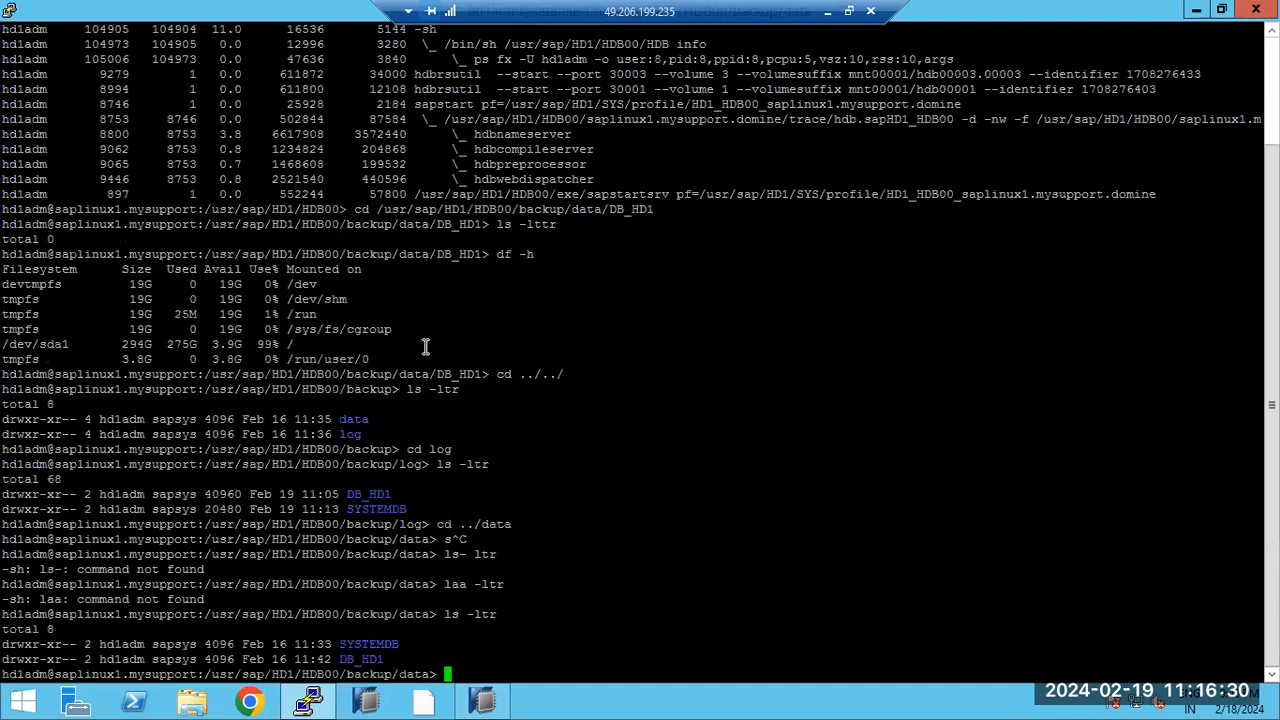
pyautogui.click(474, 704)
pyautogui.click(164, 296)
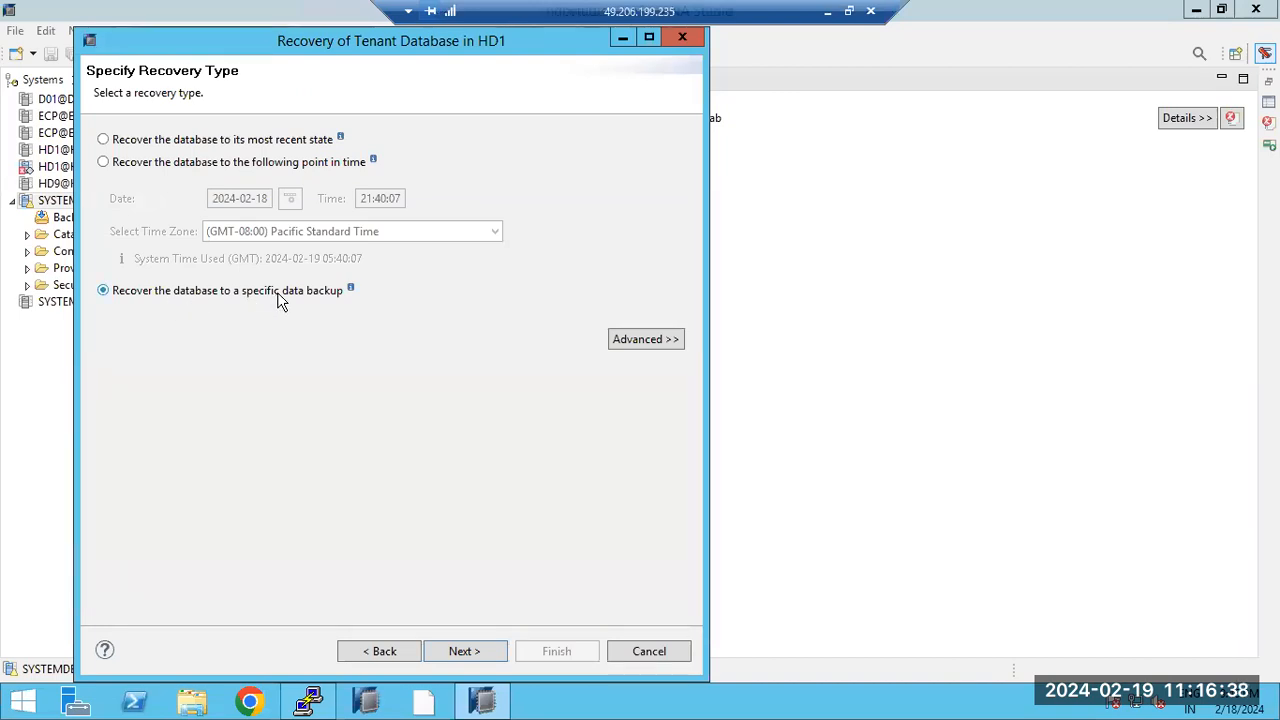
pyautogui.click(118, 168)
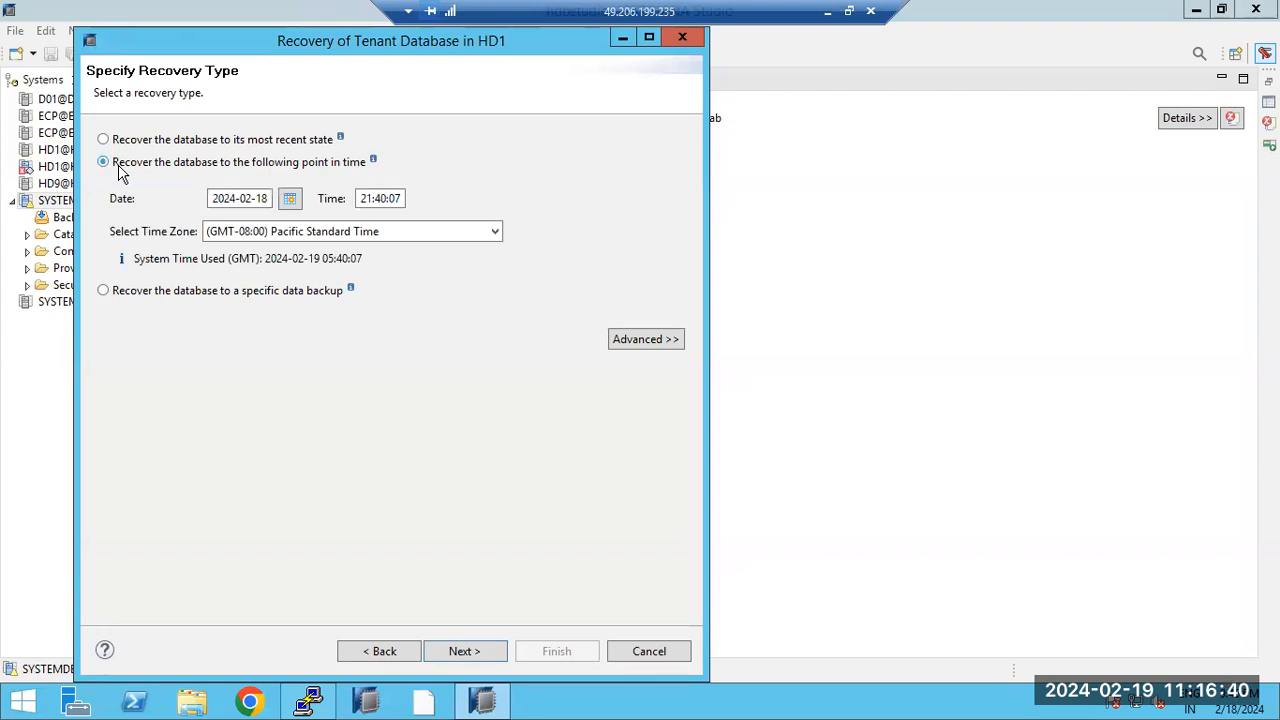
pyautogui.click(380, 198)
pyautogui.write('00/backup/log/DB_HD1')
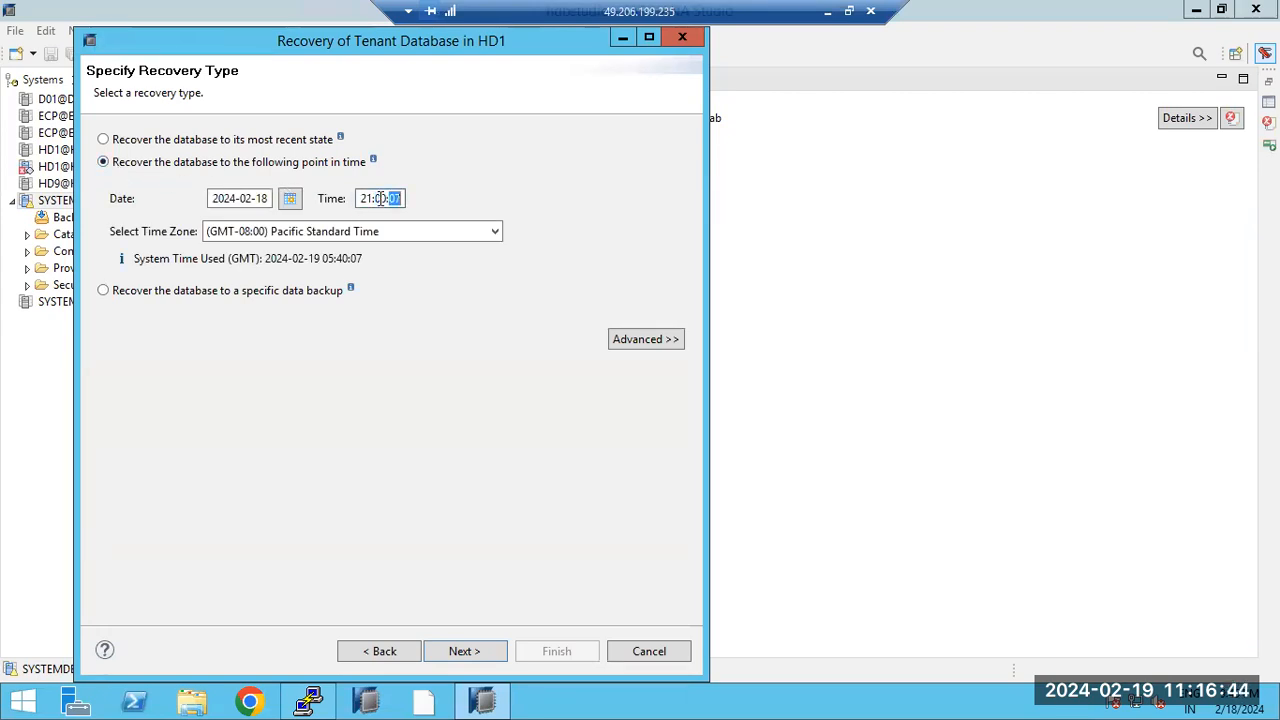
pyautogui.click(485, 655)
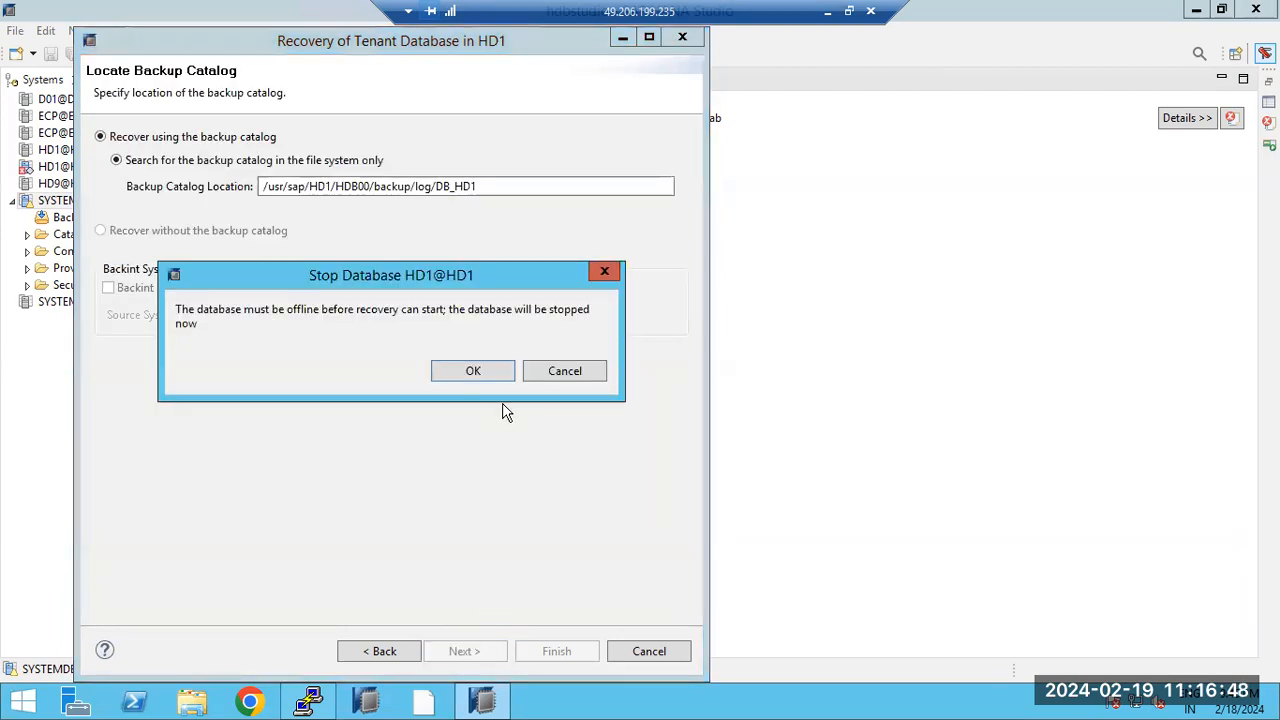
pyautogui.click(489, 372)
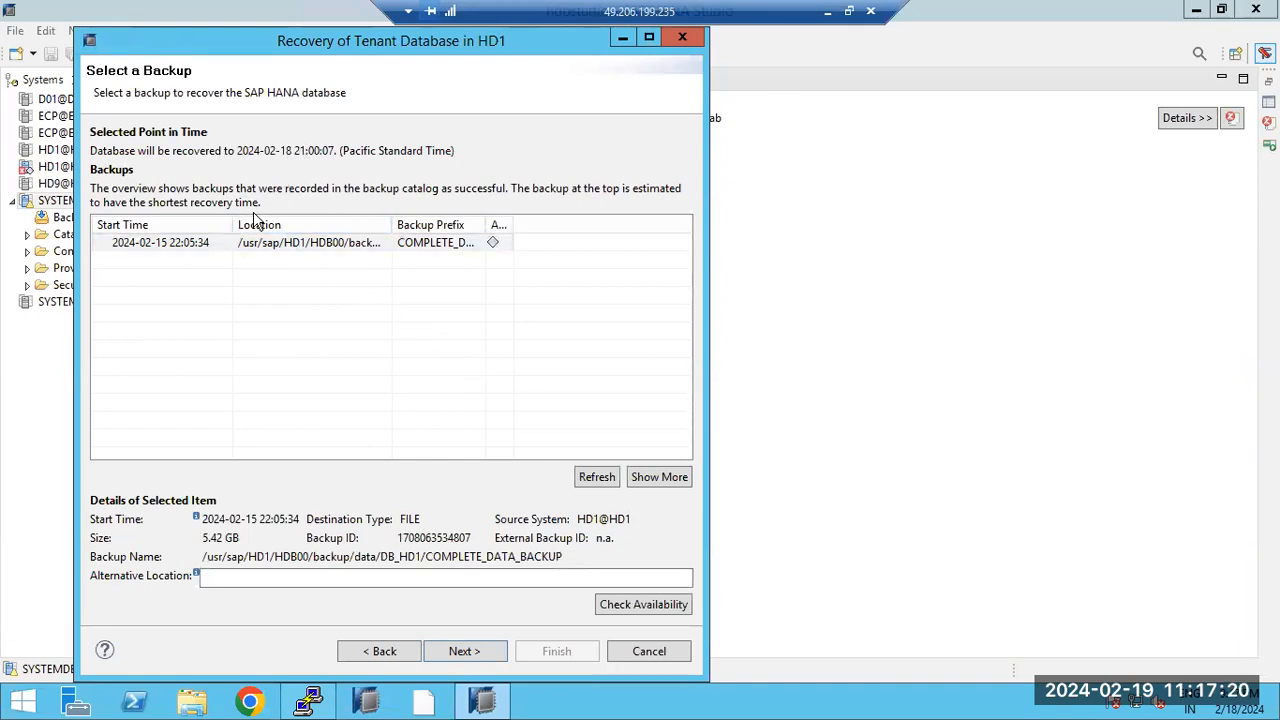
pyautogui.click(210, 249)
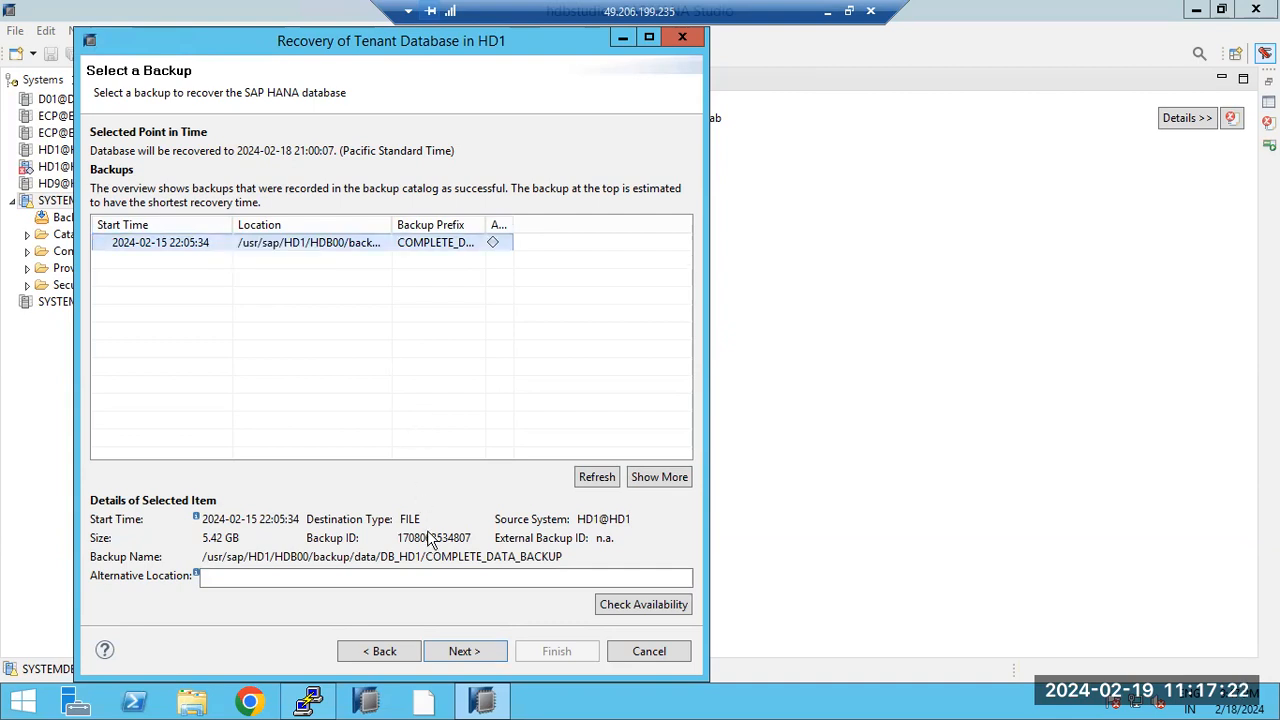
pyautogui.click(468, 655)
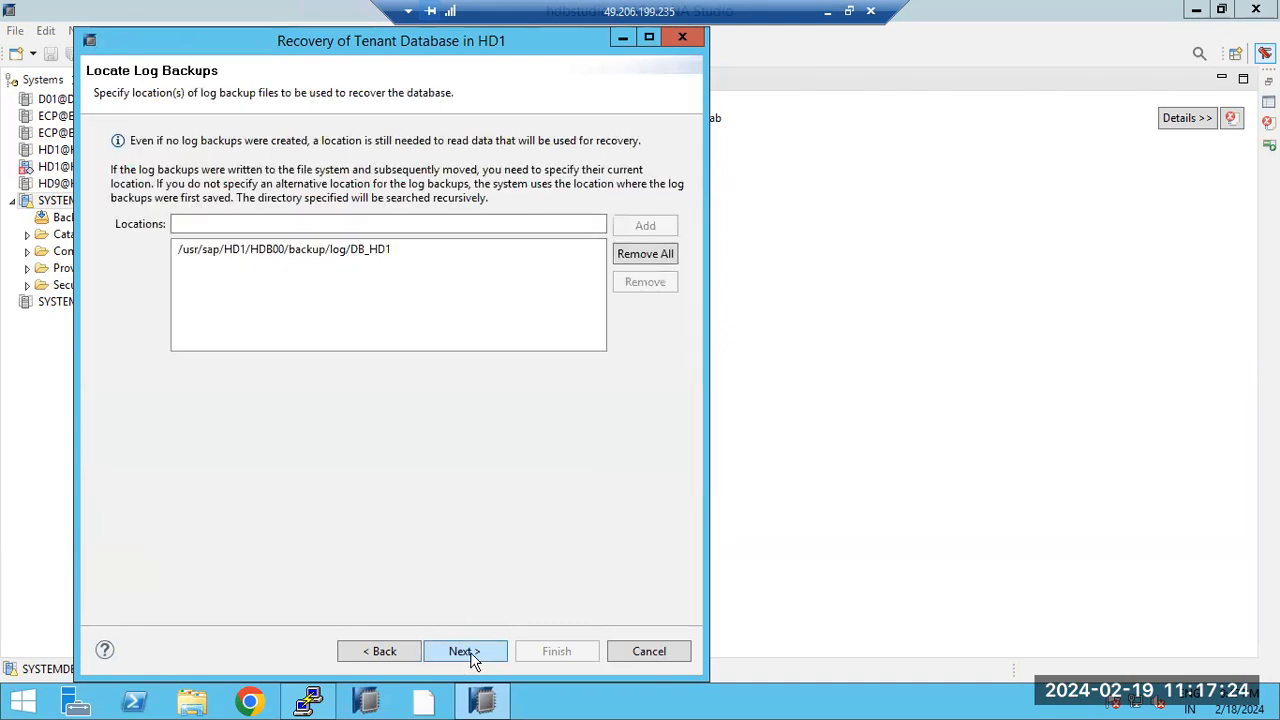
pyautogui.click(308, 257)
pyautogui.click(466, 653)
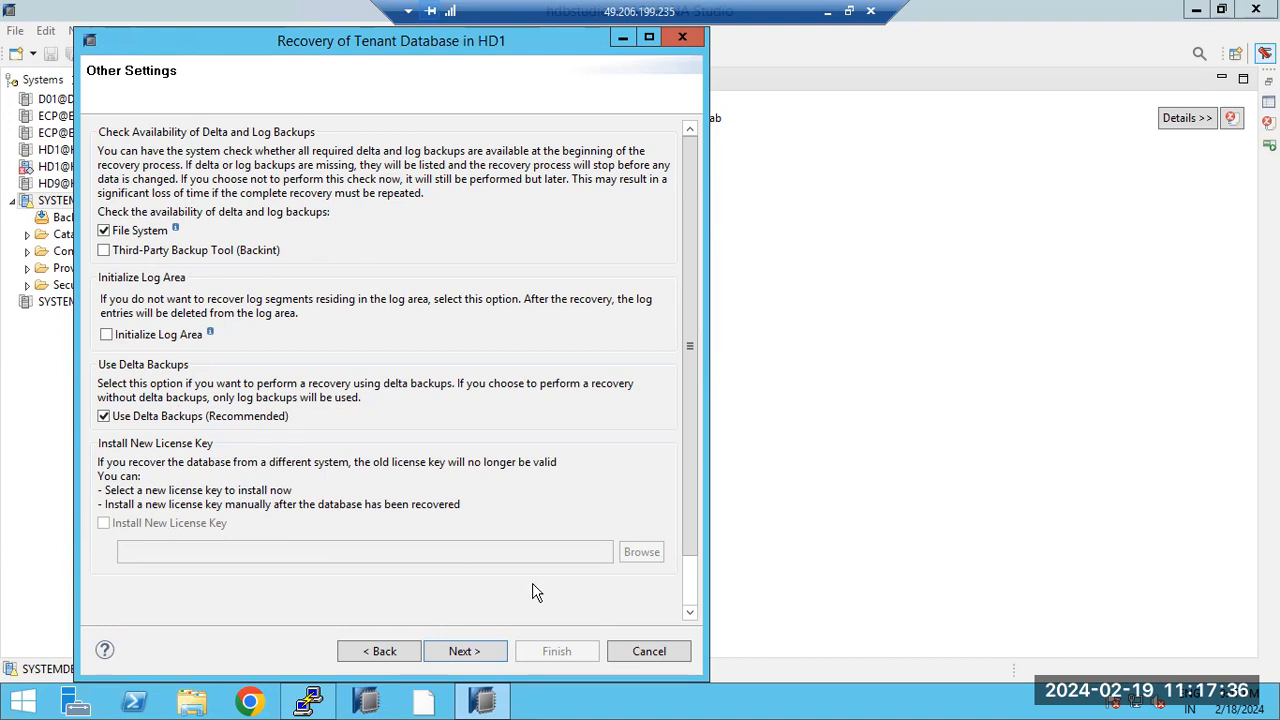
pyautogui.click(436, 653)
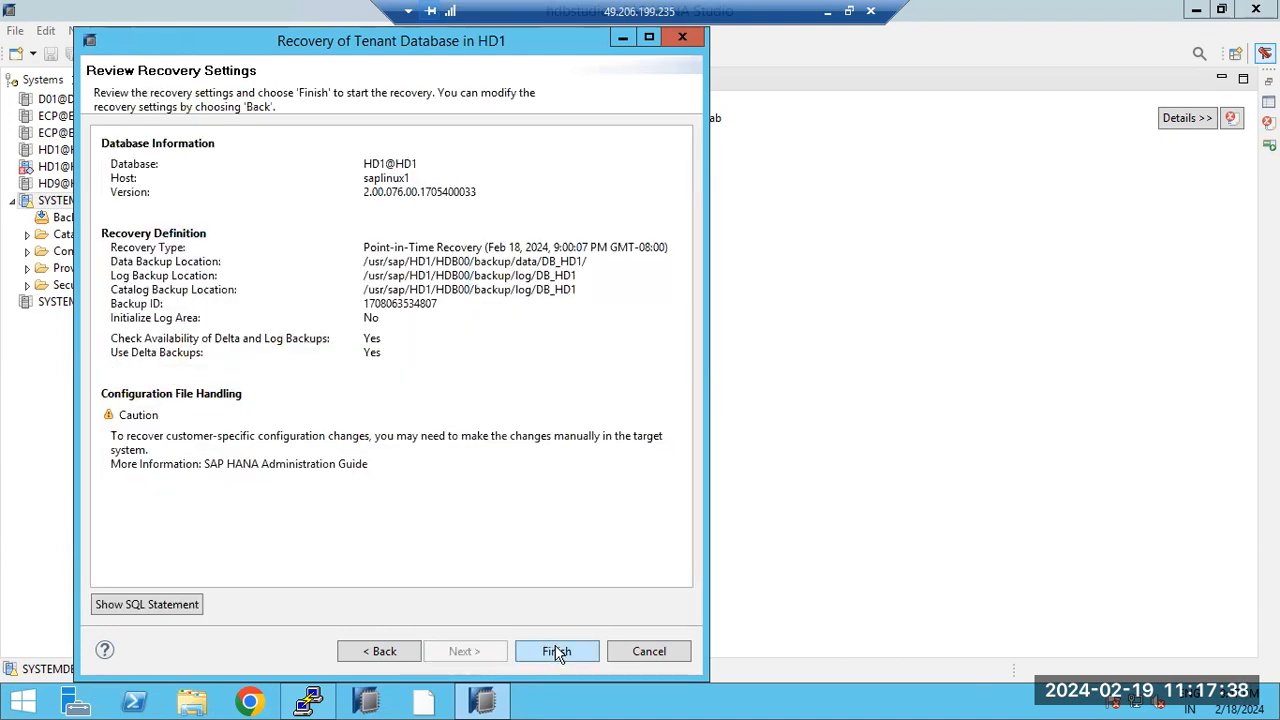
pyautogui.click(557, 651)
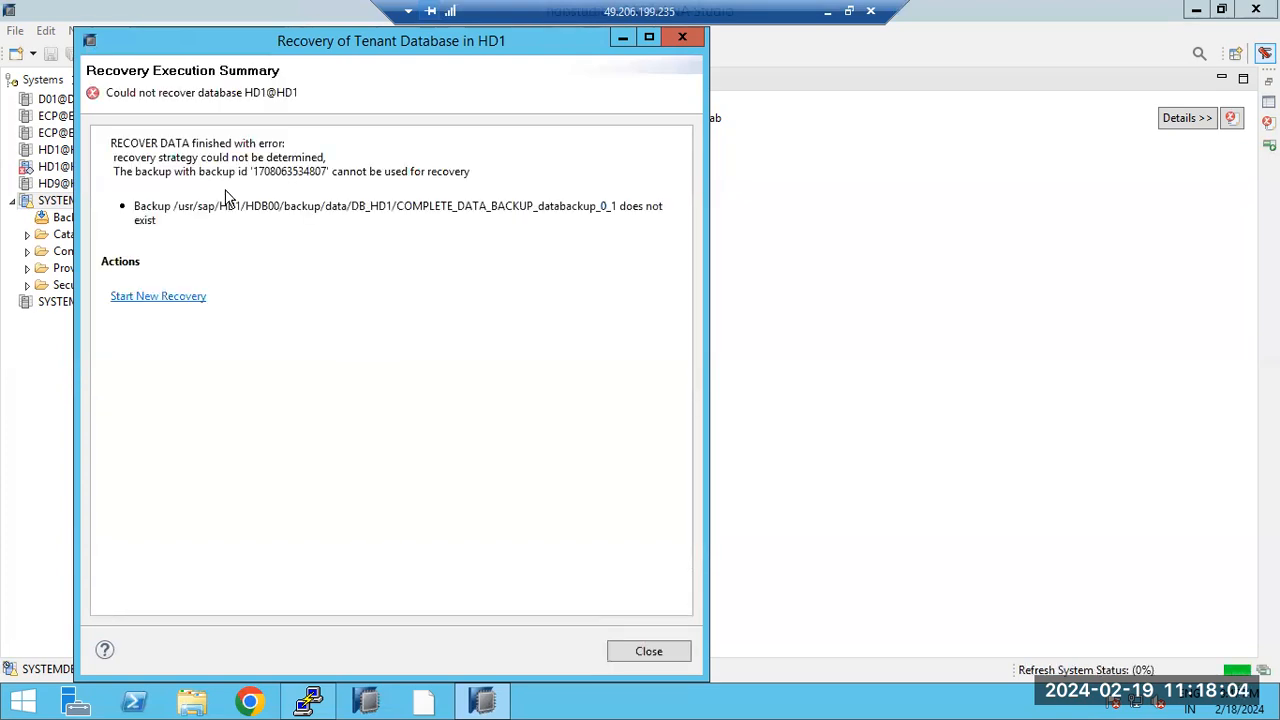
# Step: Start another HD1 recovery targeting the most recent state, accepting the database stop
pyautogui.moveTo(221, 205); pyautogui.dragTo(661, 232)
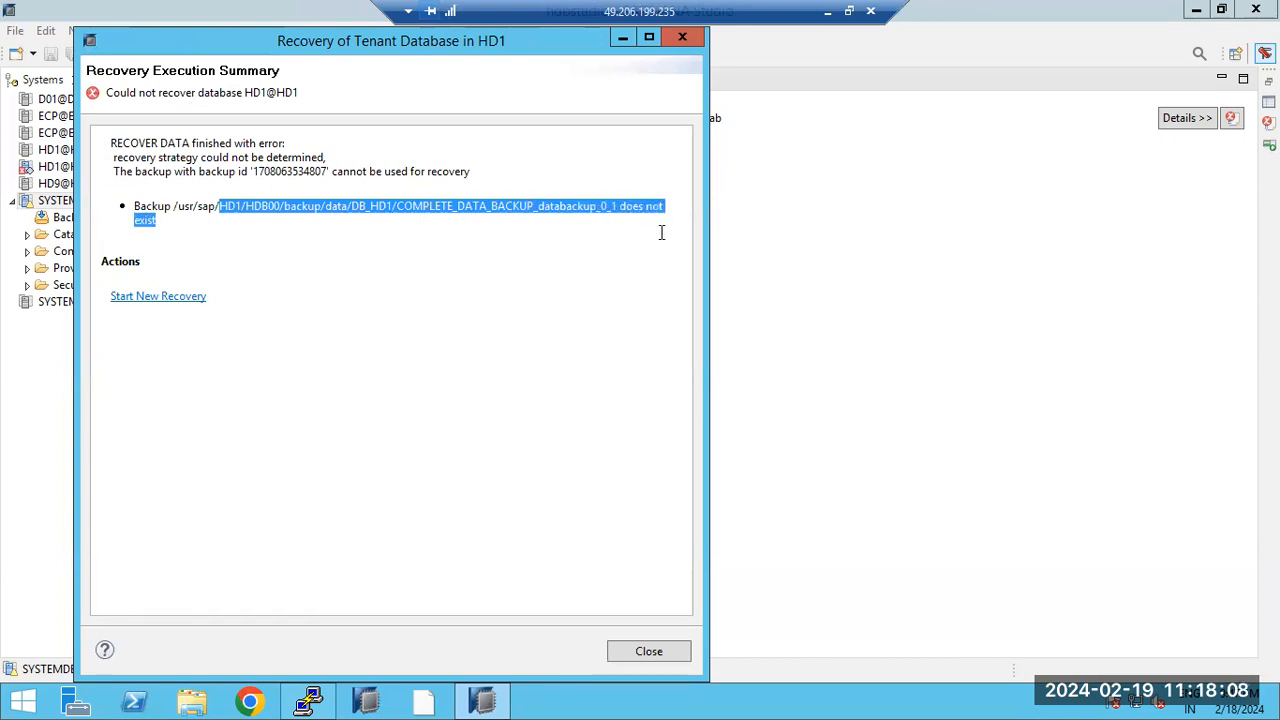
pyautogui.click(163, 299)
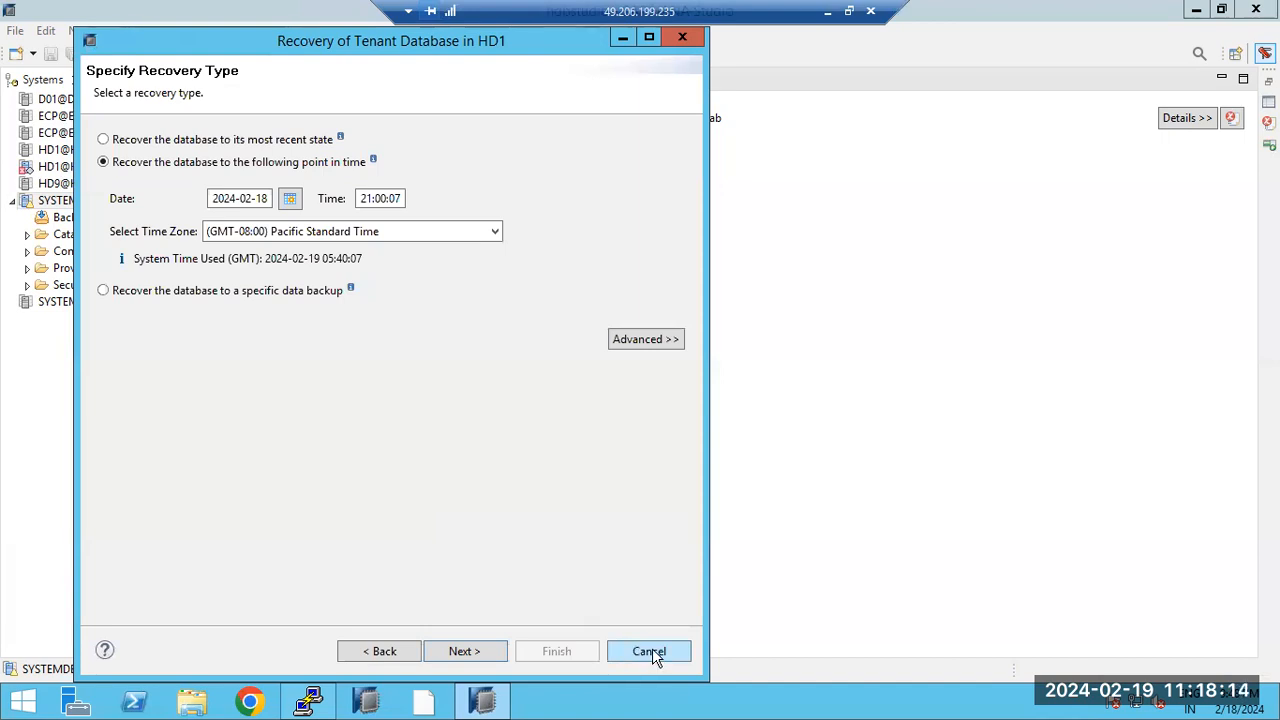
pyautogui.click(268, 144)
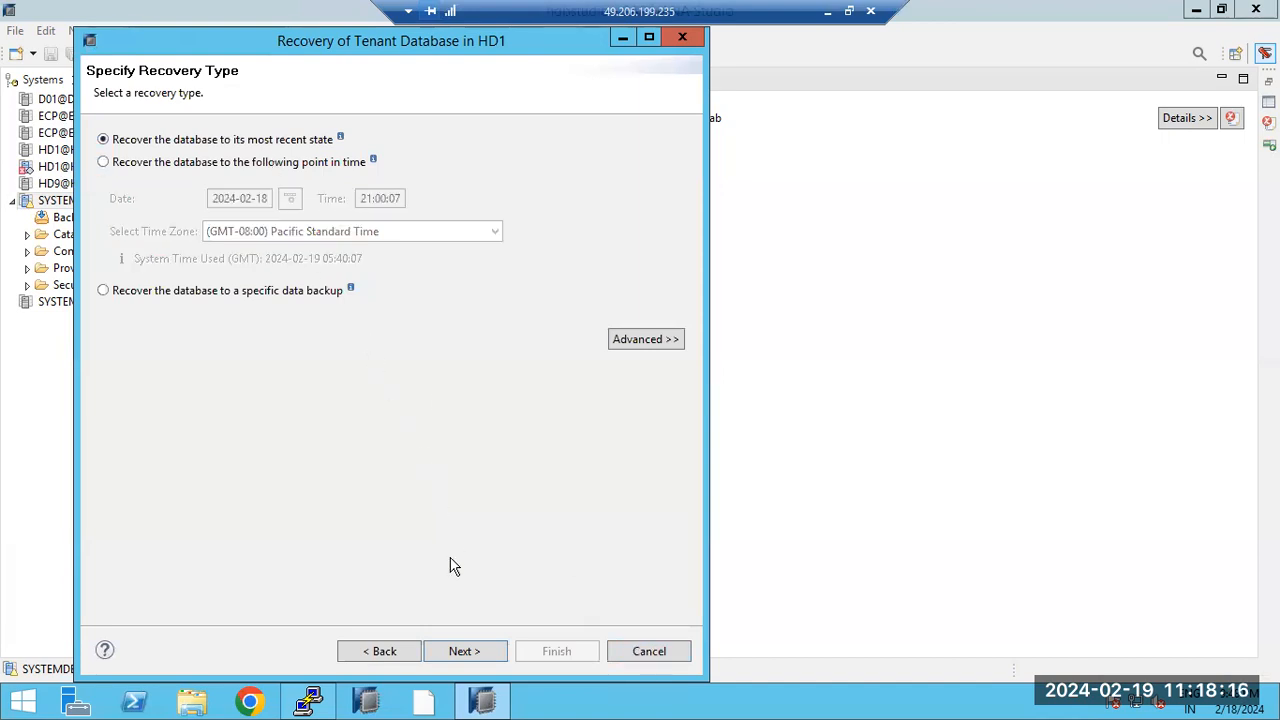
pyautogui.click(461, 652)
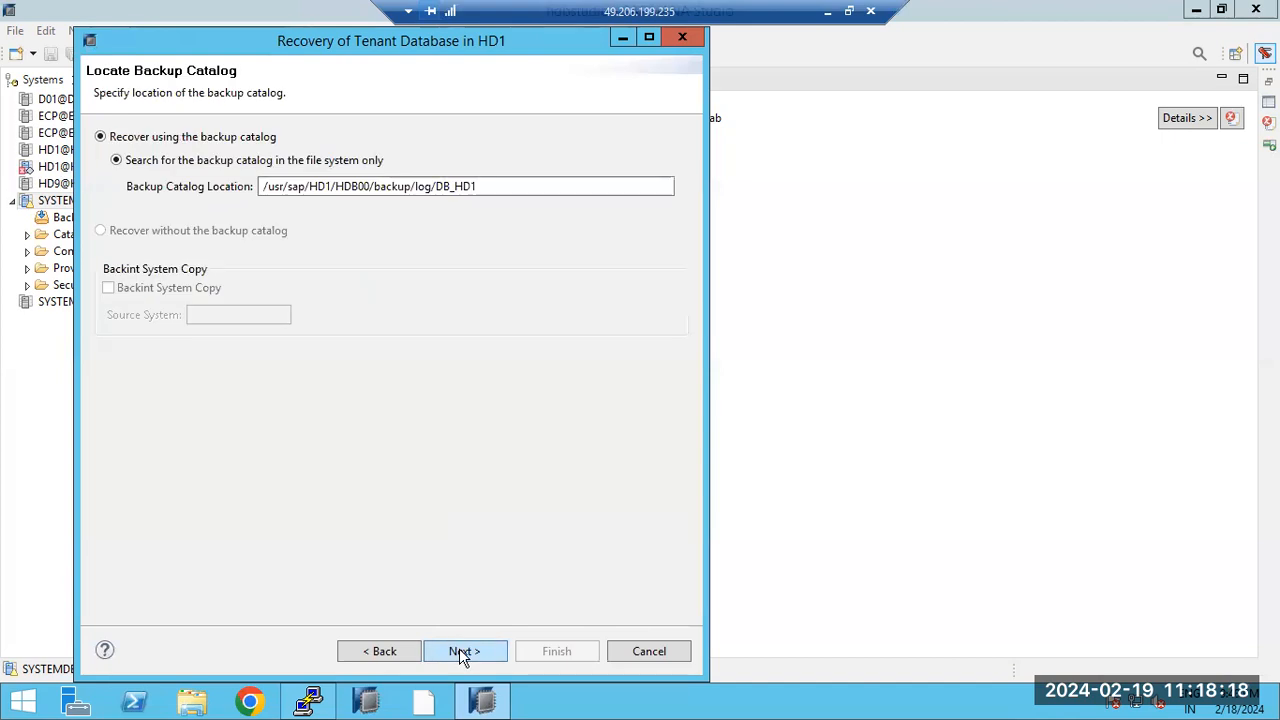
pyautogui.click(459, 648)
pyautogui.click(473, 371)
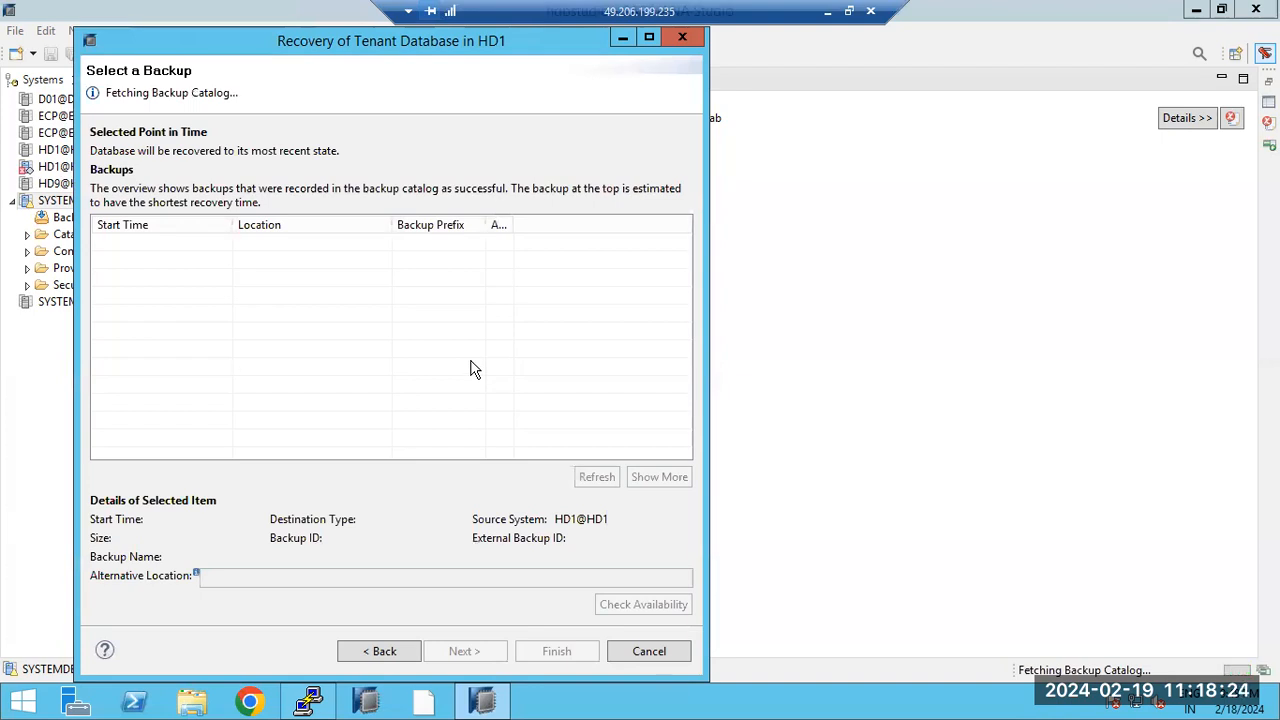
pyautogui.click(318, 703)
# Step: List the data backup folders again, then list running HDB processes with ps -ef | grep -i hdb
pyautogui.write('ls -ltr')
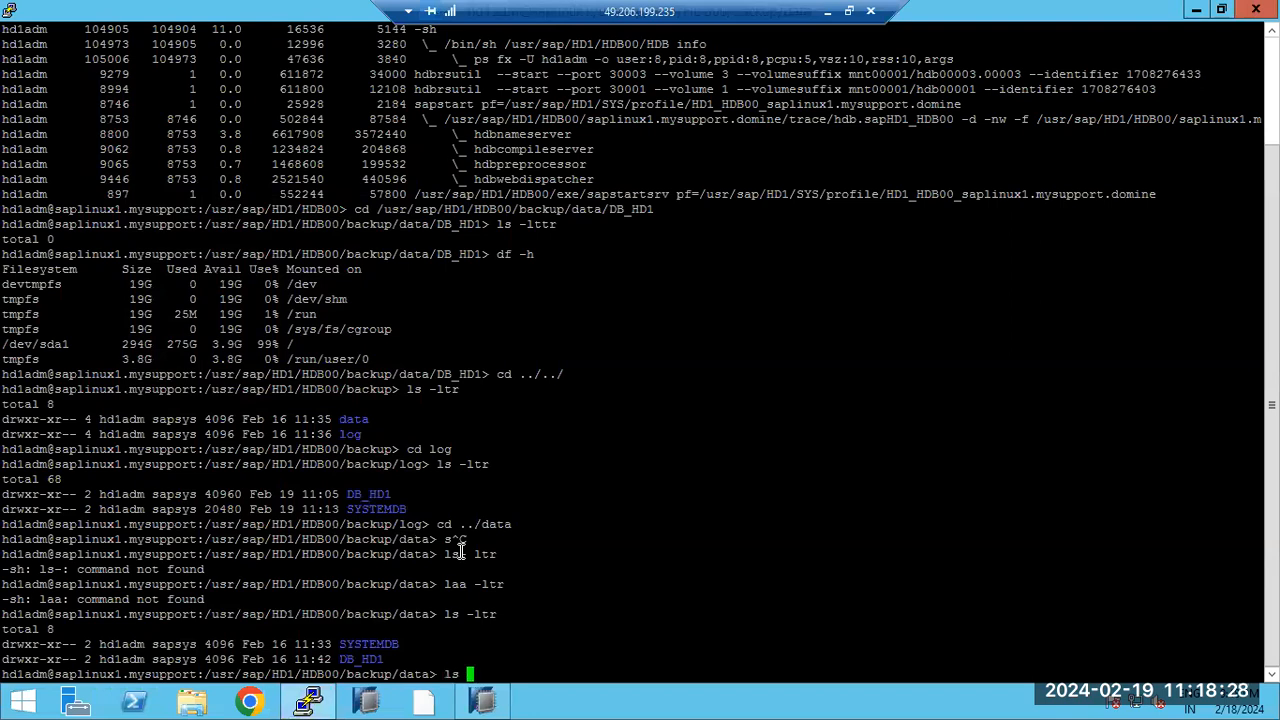
pyautogui.press('Return')
pyautogui.write('cd')
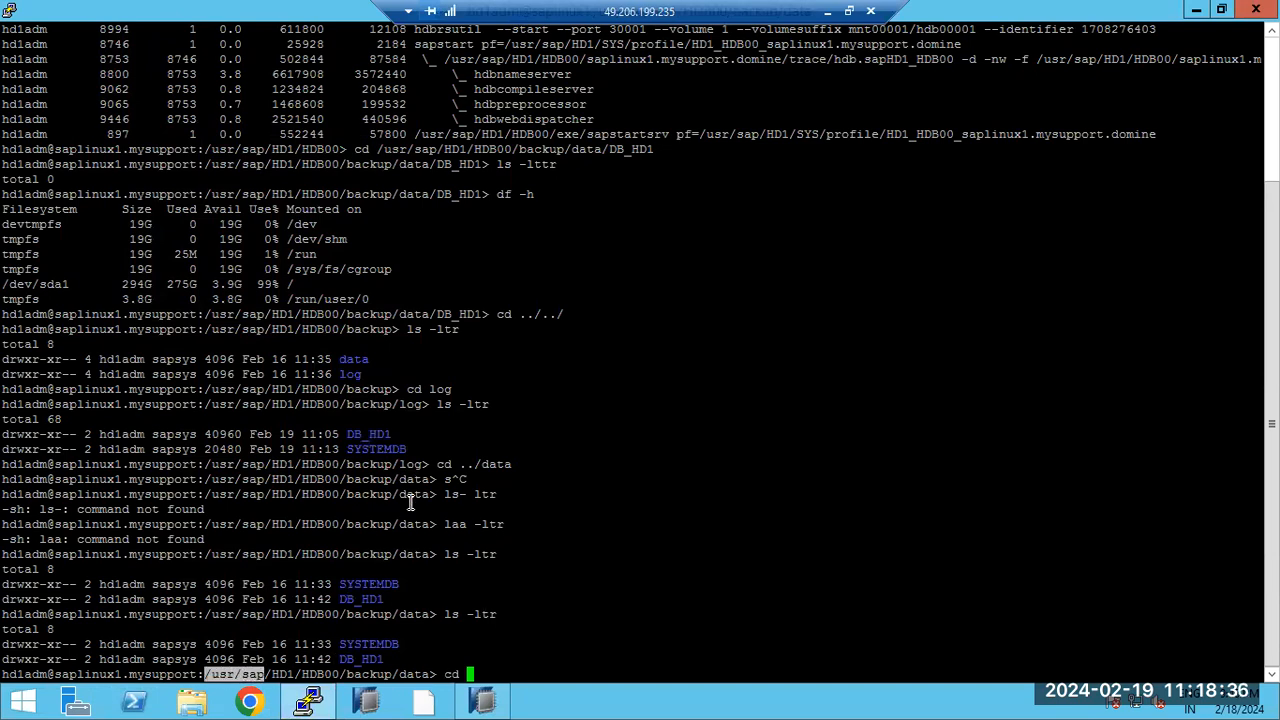
pyautogui.scroll(4, 410, 500)
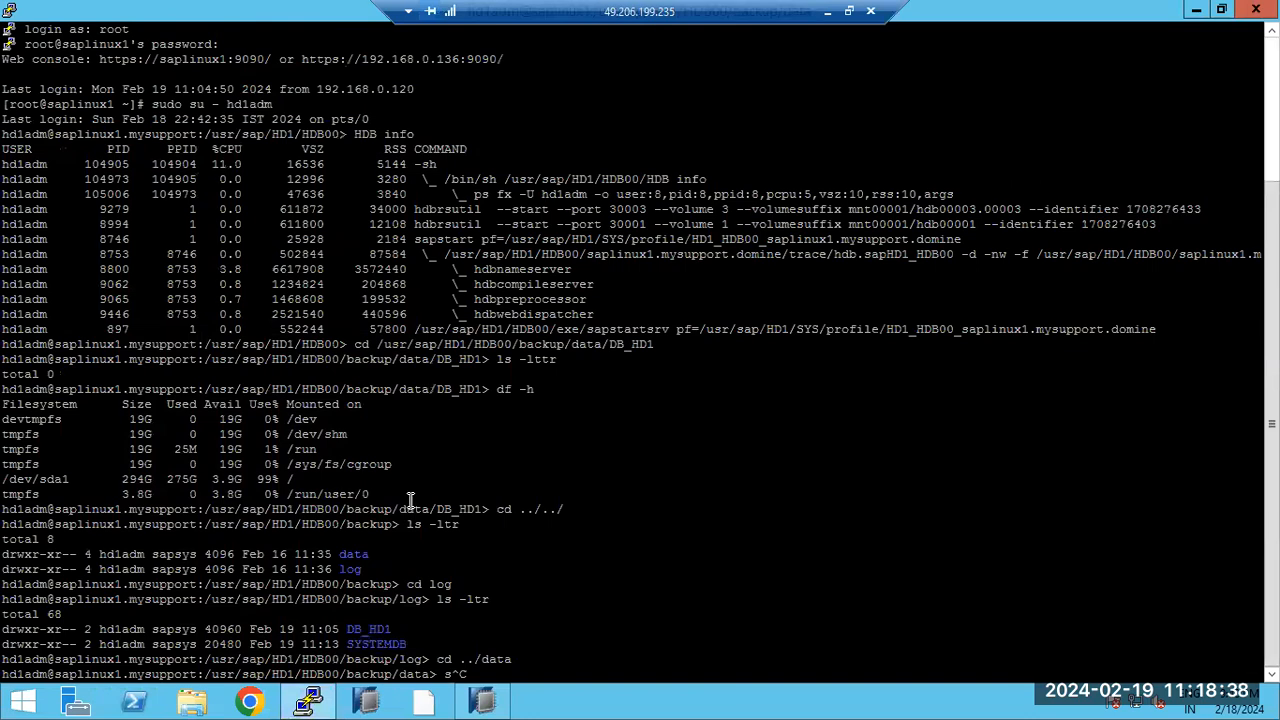
pyautogui.scroll(-5, 410, 500)
pyautogui.write('ps -eef')
pyautogui.press('BackSpace')
pyautogui.press('BackSpace')
pyautogui.press('BackSpace')
pyautogui.press('BackSpace')
pyautogui.write('ef')
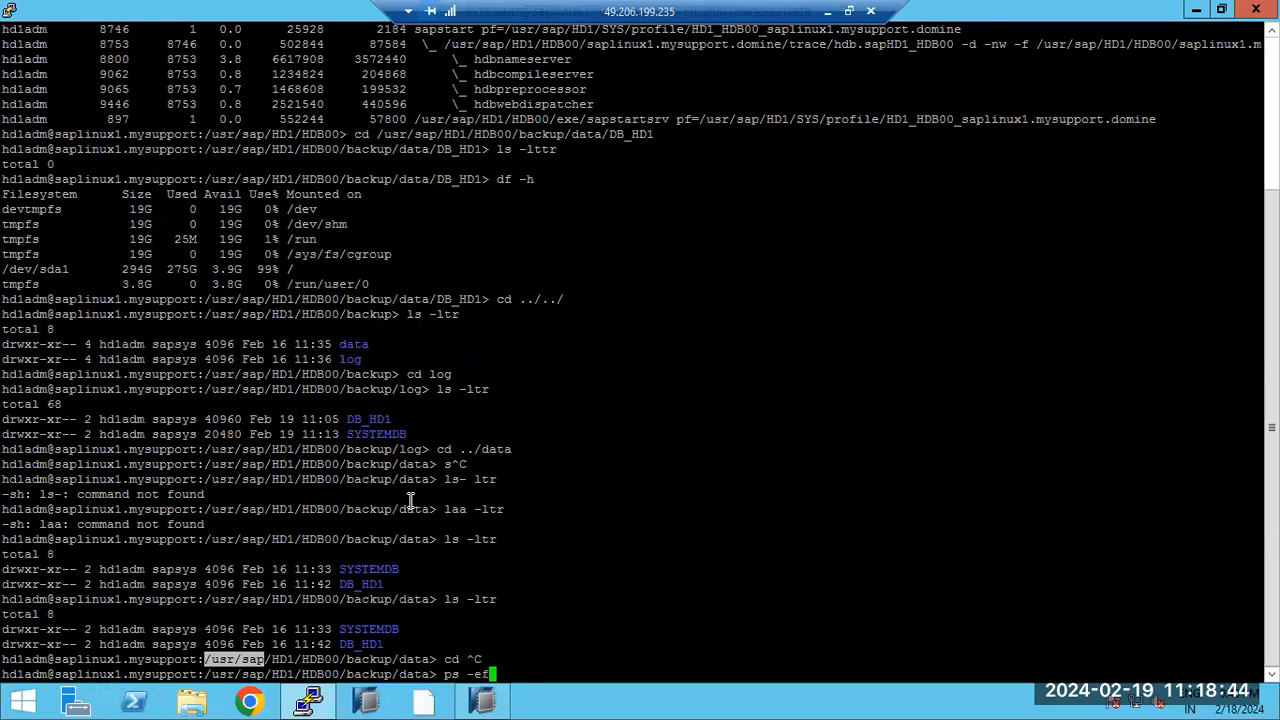
pyautogui.write(' | grep -i hdb')
pyautogui.press('Return')
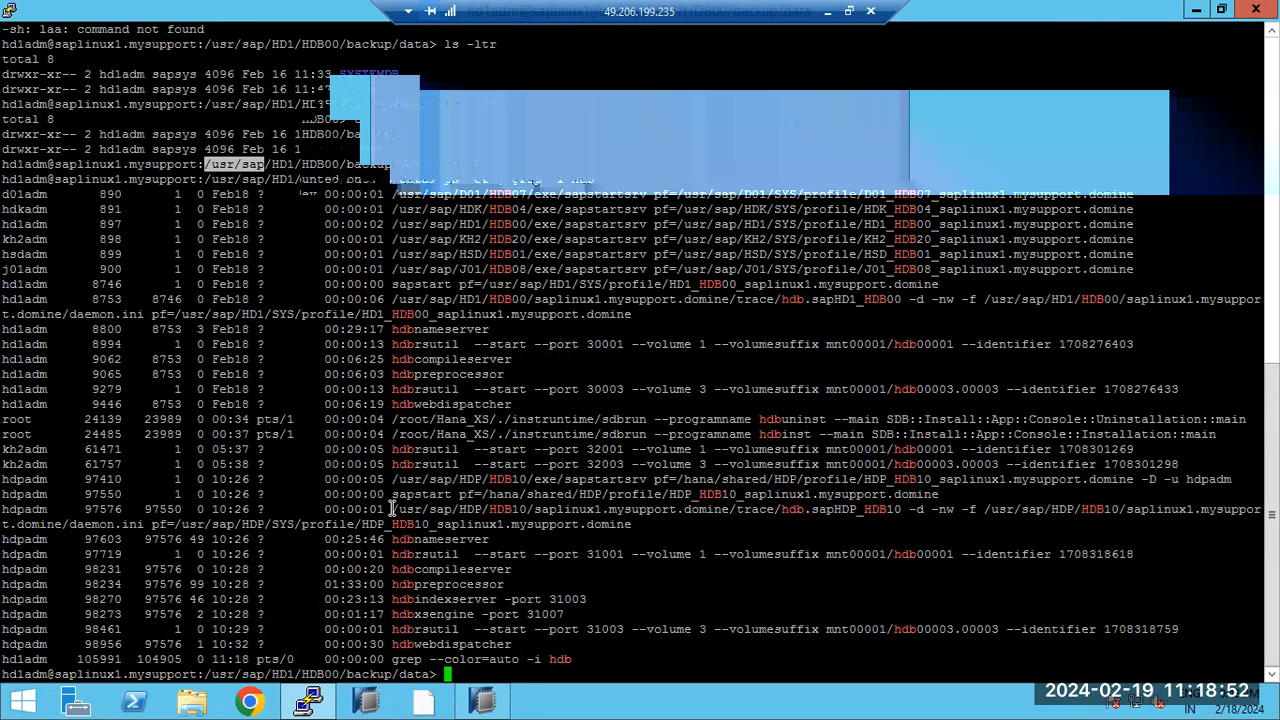
# Step: Change into the HDP HDB10 instance directory, look for a backup folder, and list its contents
pyautogui.moveTo(393, 510); pyautogui.dragTo(728, 512)
pyautogui.write('cd')
pyautogui.rightClick(729, 482)
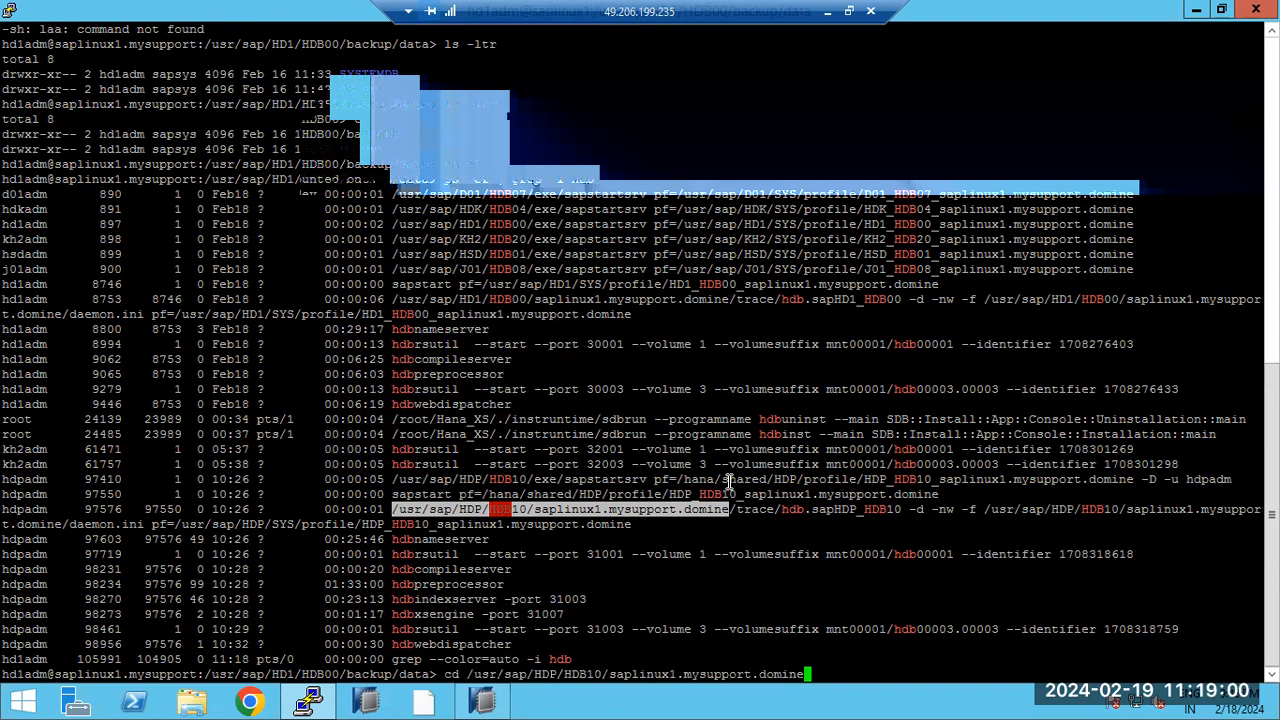
pyautogui.press('Return')
pyautogui.write('cd ')
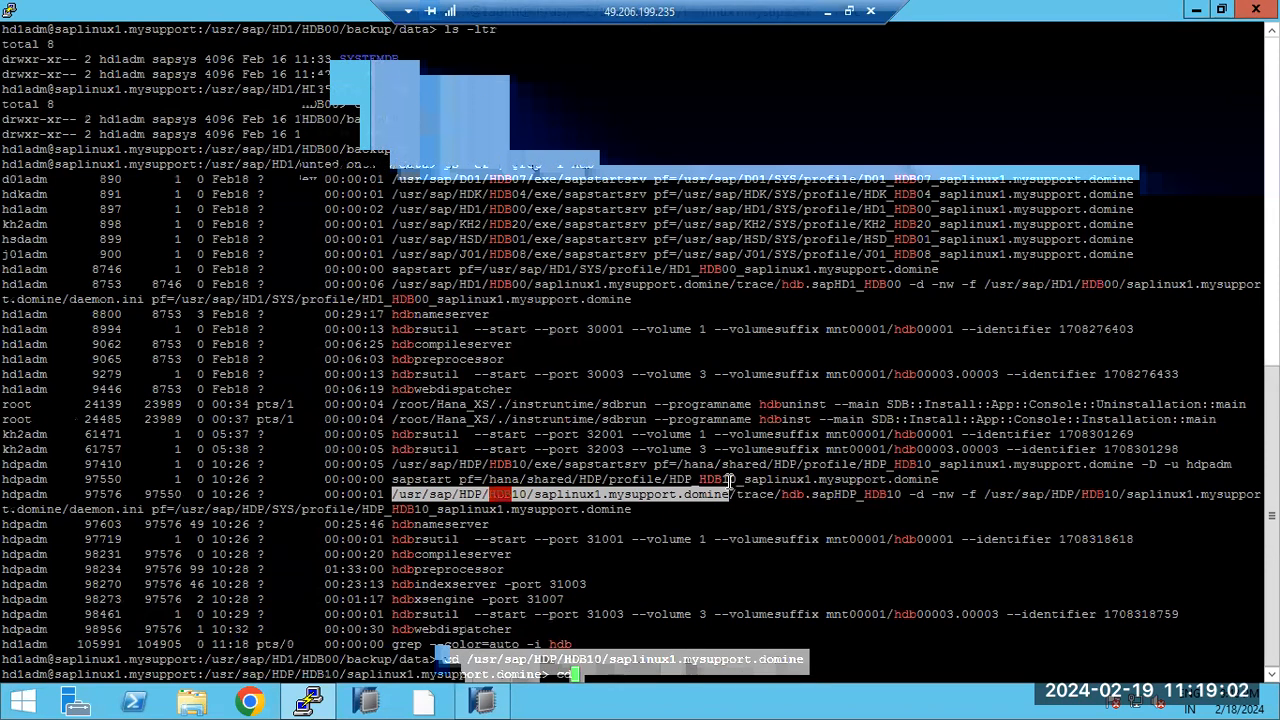
pyautogui.write('backup')
pyautogui.press('Return')
pyautogui.write('ls -ltr')
pyautogui.press('Return')
pyautogui.write('ls -lt')
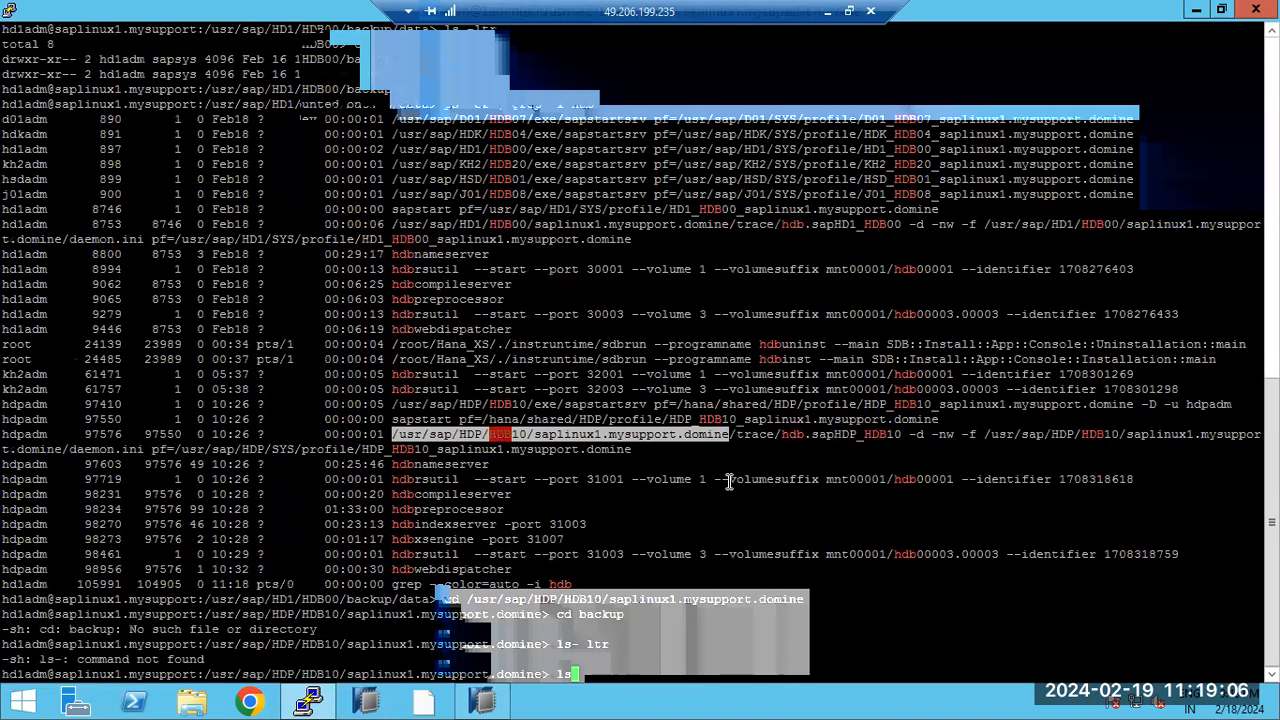
pyautogui.write('r')
pyautogui.press('Return')
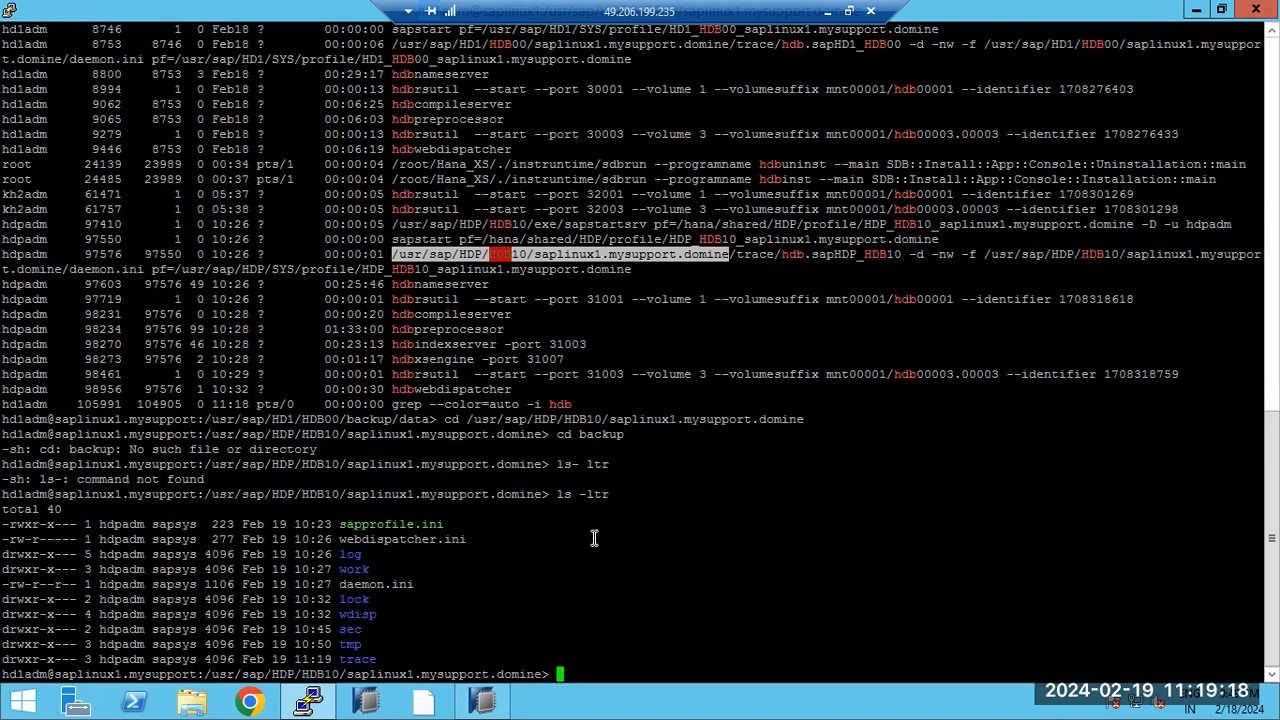
# Step: Log out of the admin user's shell to root and begin a cd to /usr/sap/
pyautogui.write('exit')
pyautogui.press('Return')
pyautogui.write('cdd')
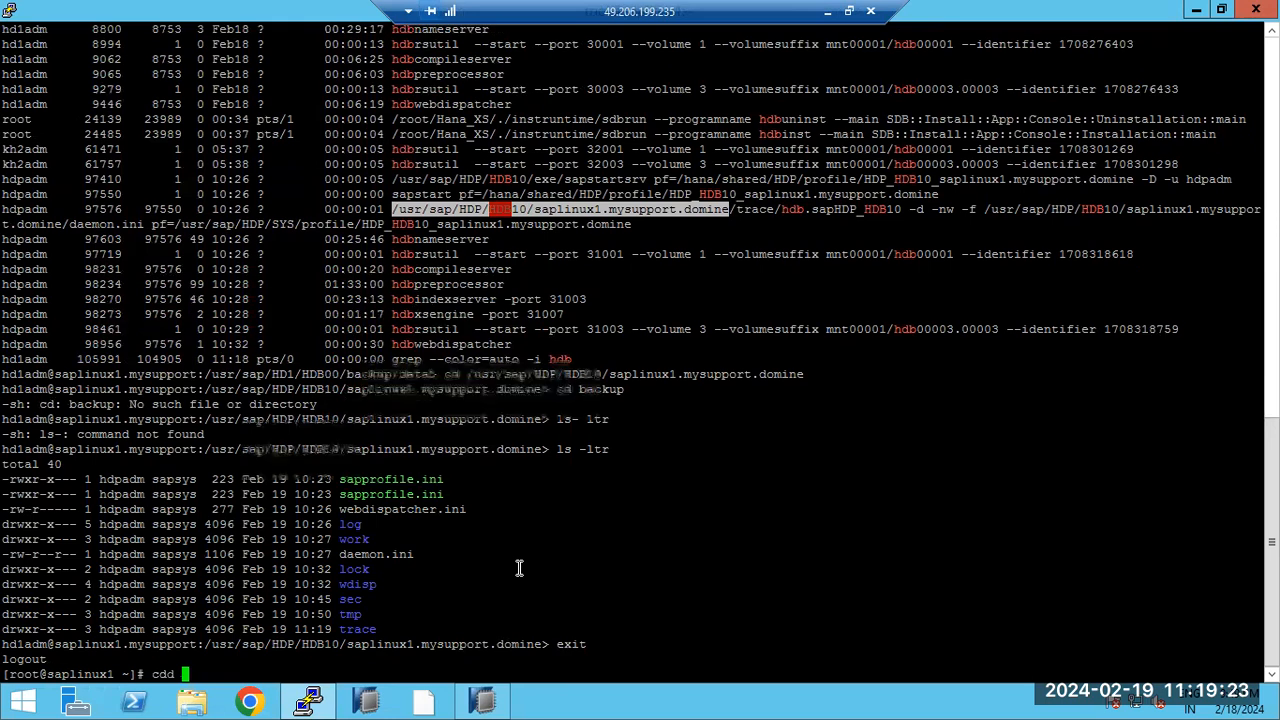
pyautogui.hotkey('ctrl', 'c')
pyautogui.write('cd')
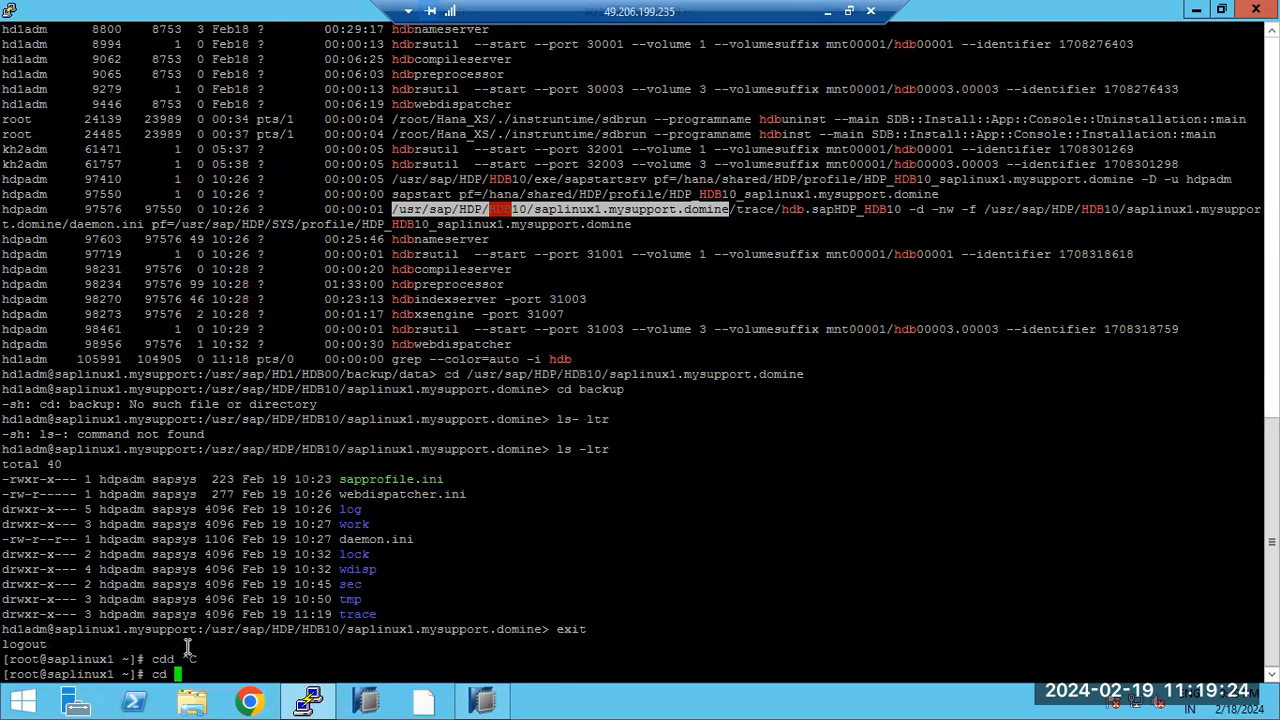
pyautogui.moveTo(207, 629); pyautogui.dragTo(272, 620)
pyautogui.rightClick(272, 620)
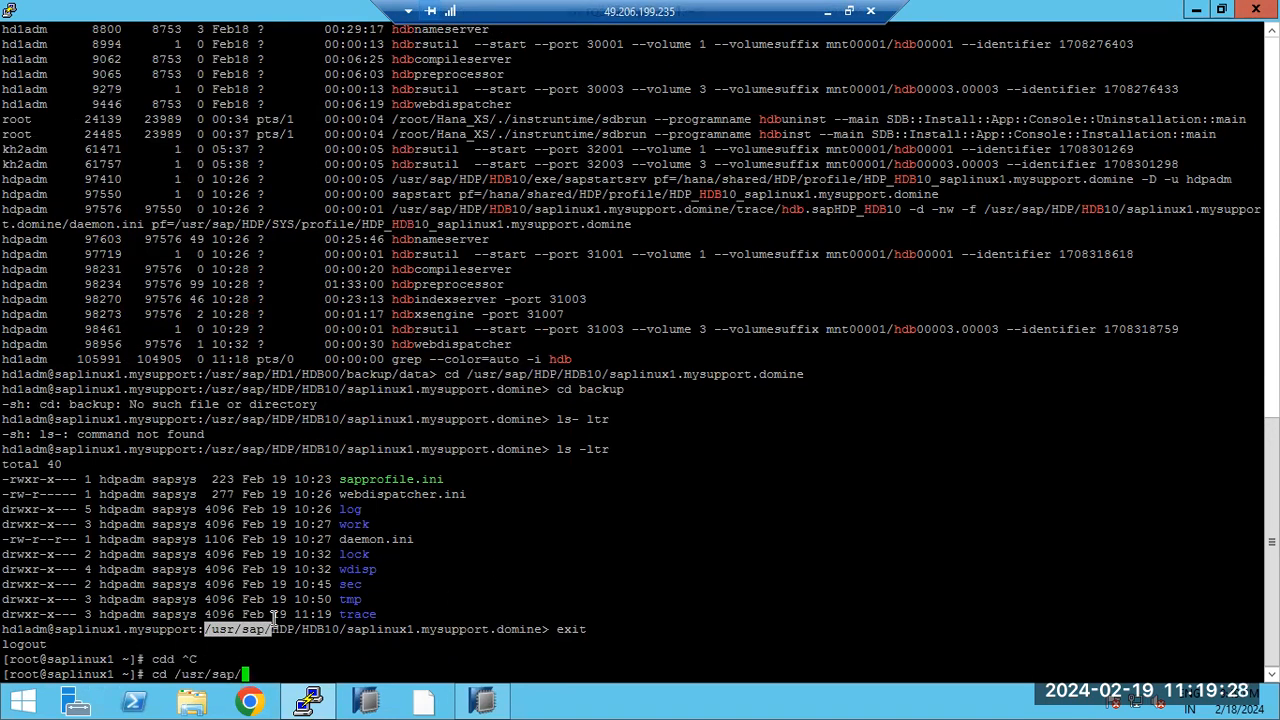
# Step: Move into /hana/shared and list its contents with ls -ltr
pyautogui.press('Return')
pyautogui.hotkey('ctrl', 'c')
pyautogui.write('cd ')
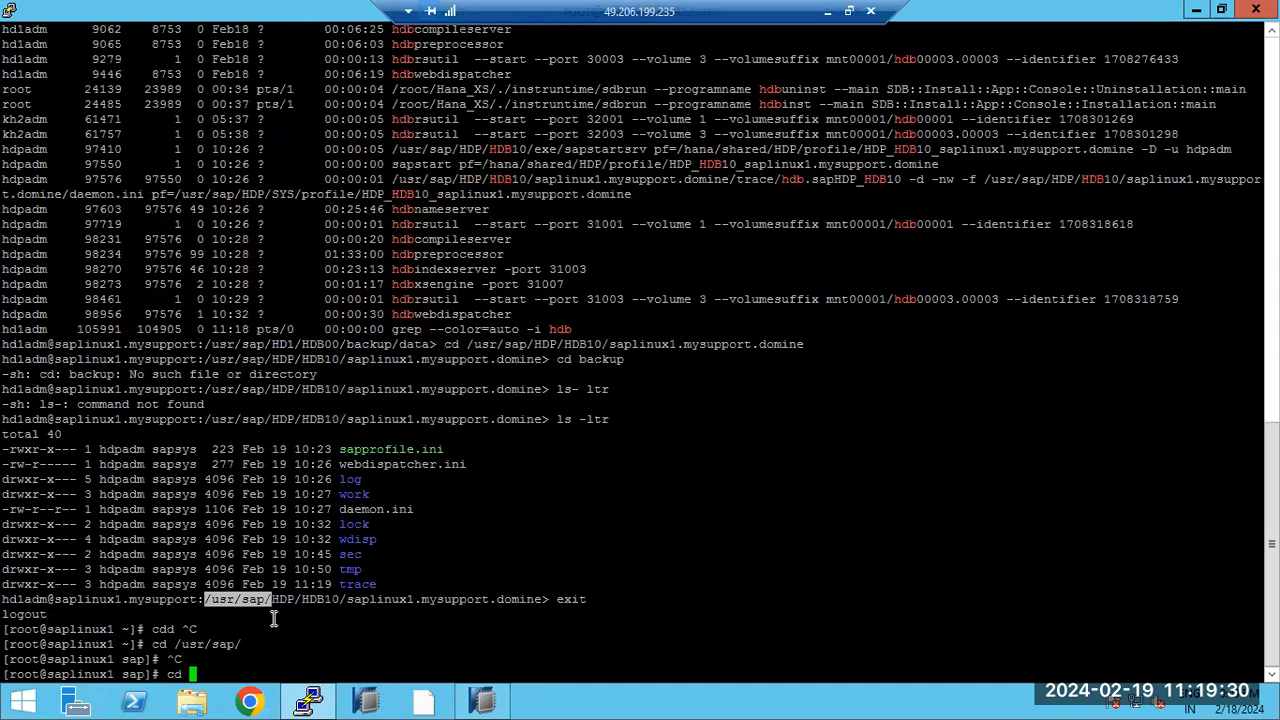
pyautogui.write('/hana/shared')
pyautogui.press('Return')
pyautogui.write('ls -ltr')
pyautogui.press('Return')
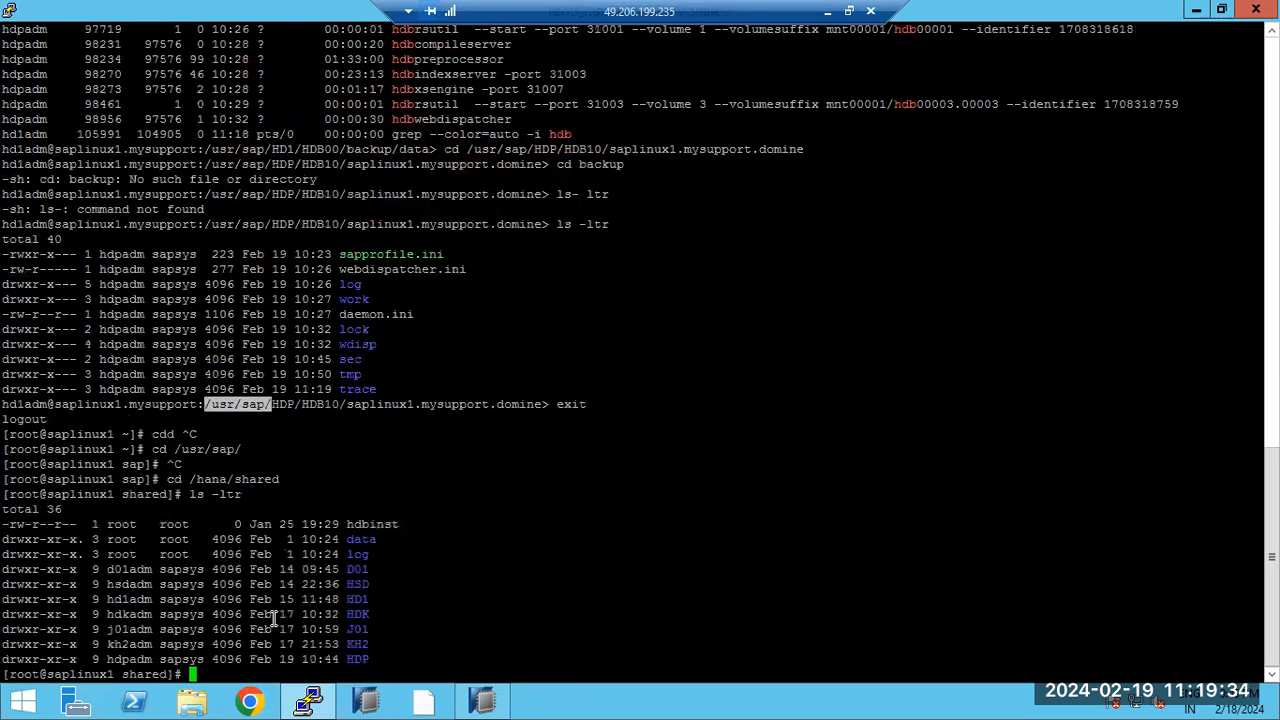
# Step: Delete the D01, HSD, HDK, J01 and KH2 directories with rm -rf
pyautogui.write('rm -rf')
pyautogui.doubleClick(364, 569)
pyautogui.rightClick(364, 569)
pyautogui.doubleClick(358, 584)
pyautogui.rightClick(358, 584)
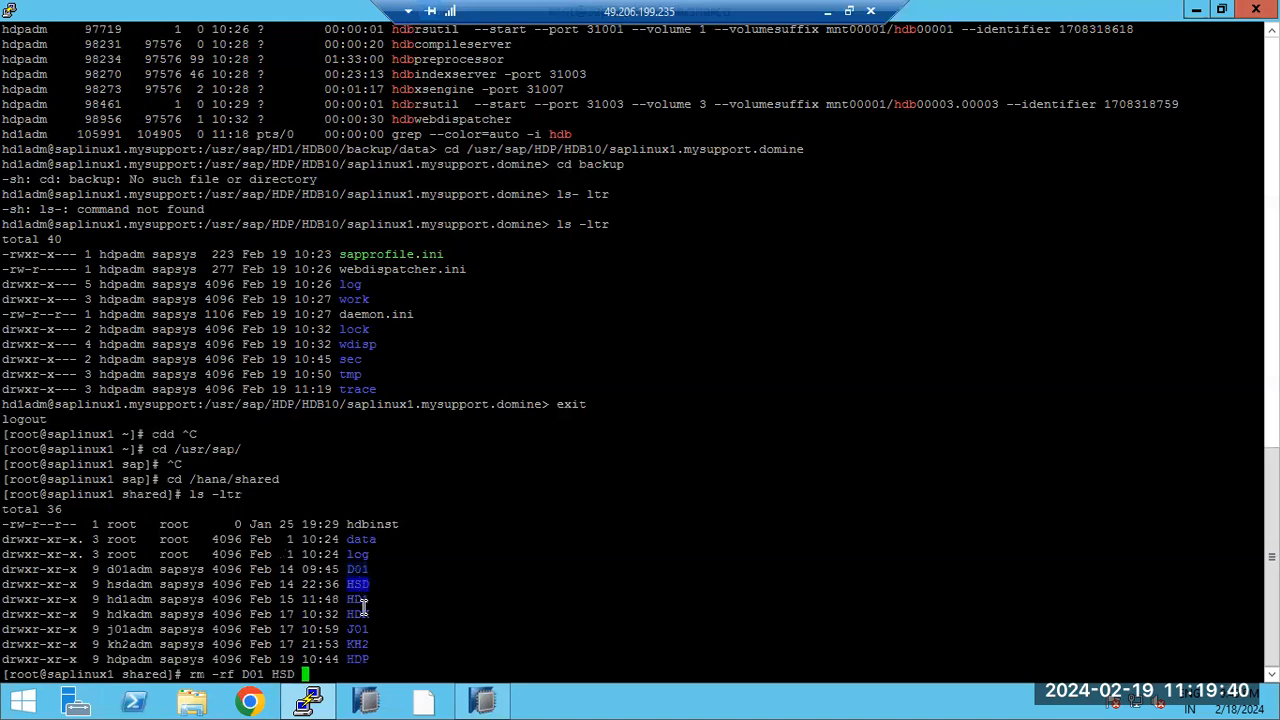
pyautogui.doubleClick(362, 614)
pyautogui.rightClick(405, 606)
pyautogui.doubleClick(360, 629)
pyautogui.rightClick(397, 622)
pyautogui.doubleClick(358, 644)
pyautogui.rightClick(395, 626)
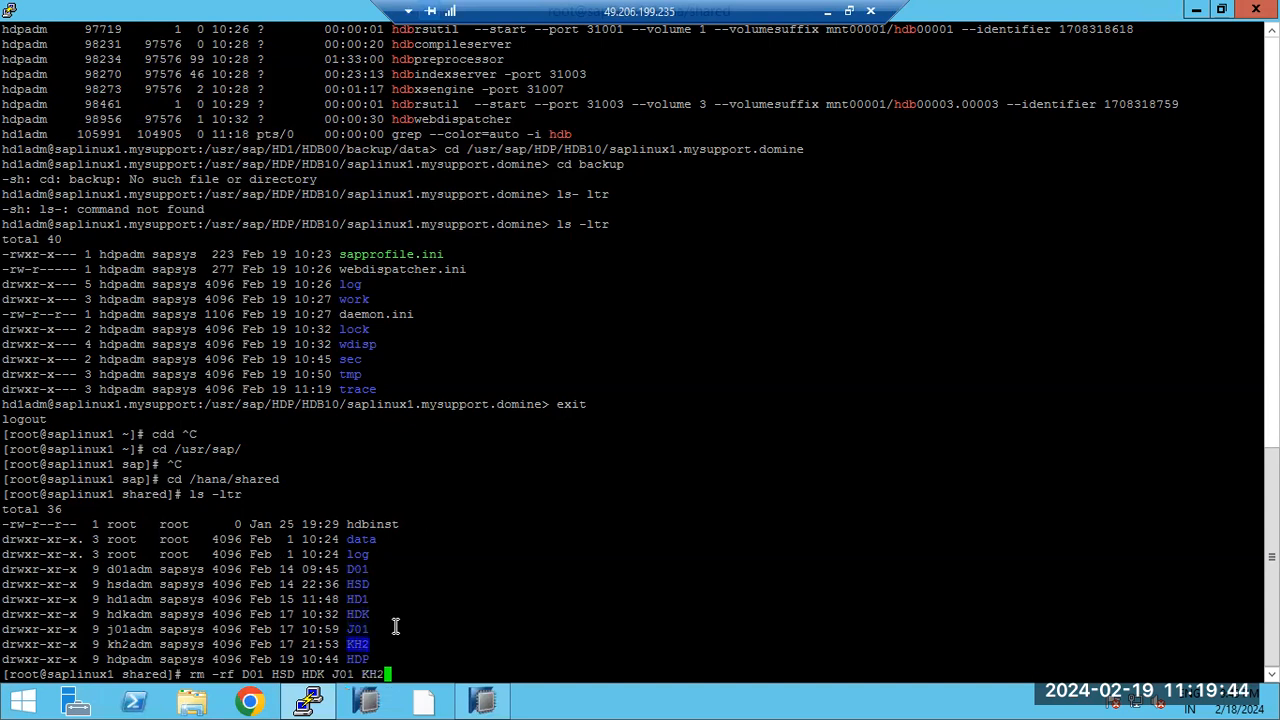
pyautogui.press('Return')
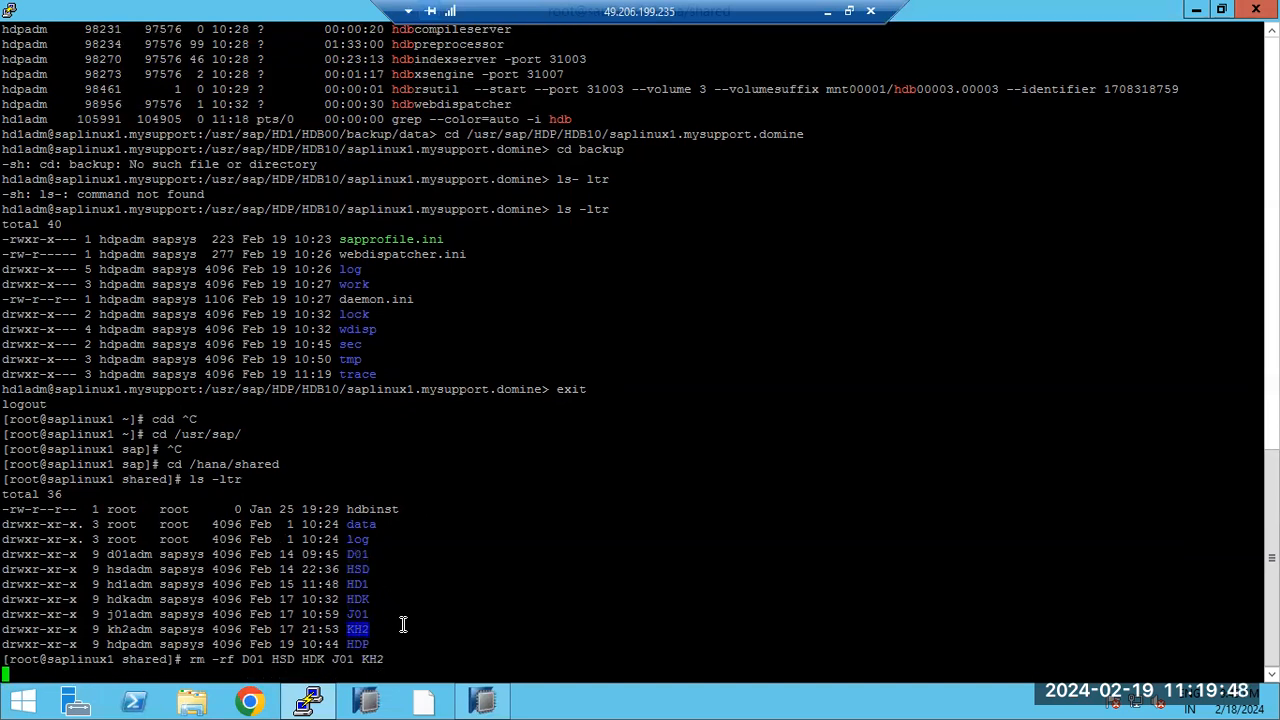
# Step: Run the most-recent-state HD1 recovery to Finish, then close its failed missing-backup summary
pyautogui.click(482, 700)
pyautogui.click(463, 651)
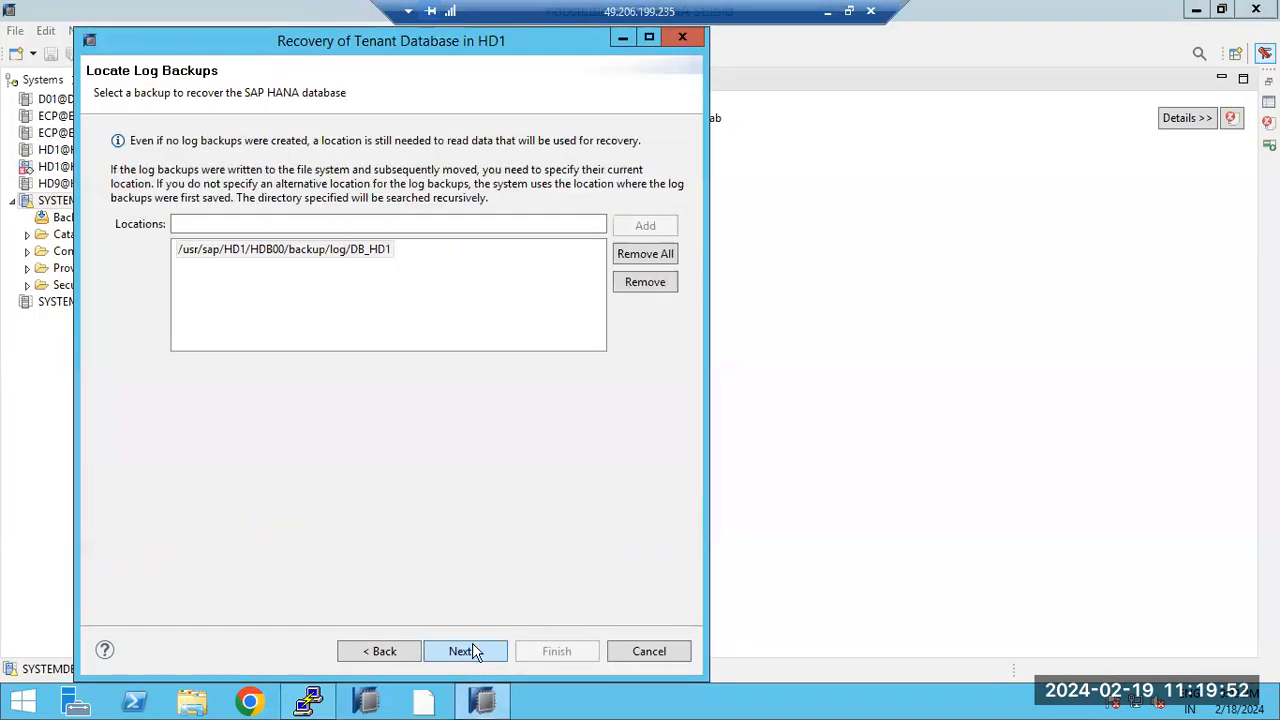
pyautogui.click(463, 651)
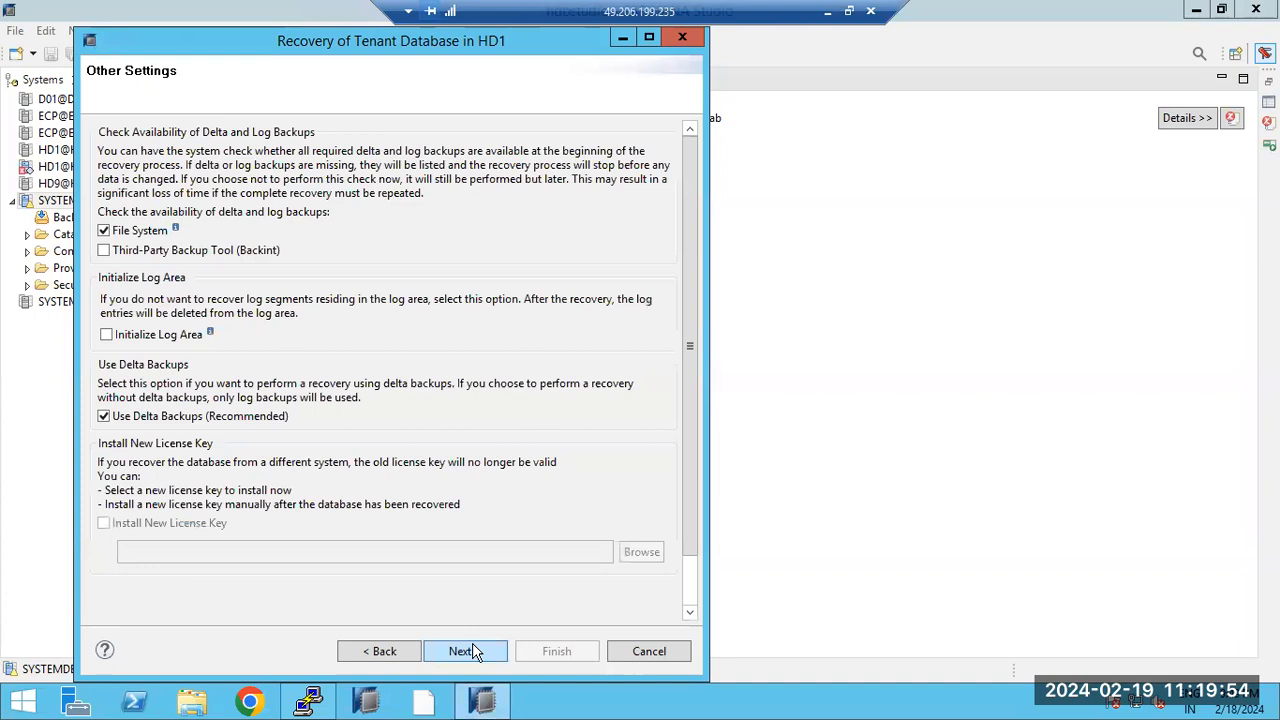
pyautogui.click(470, 651)
pyautogui.click(565, 651)
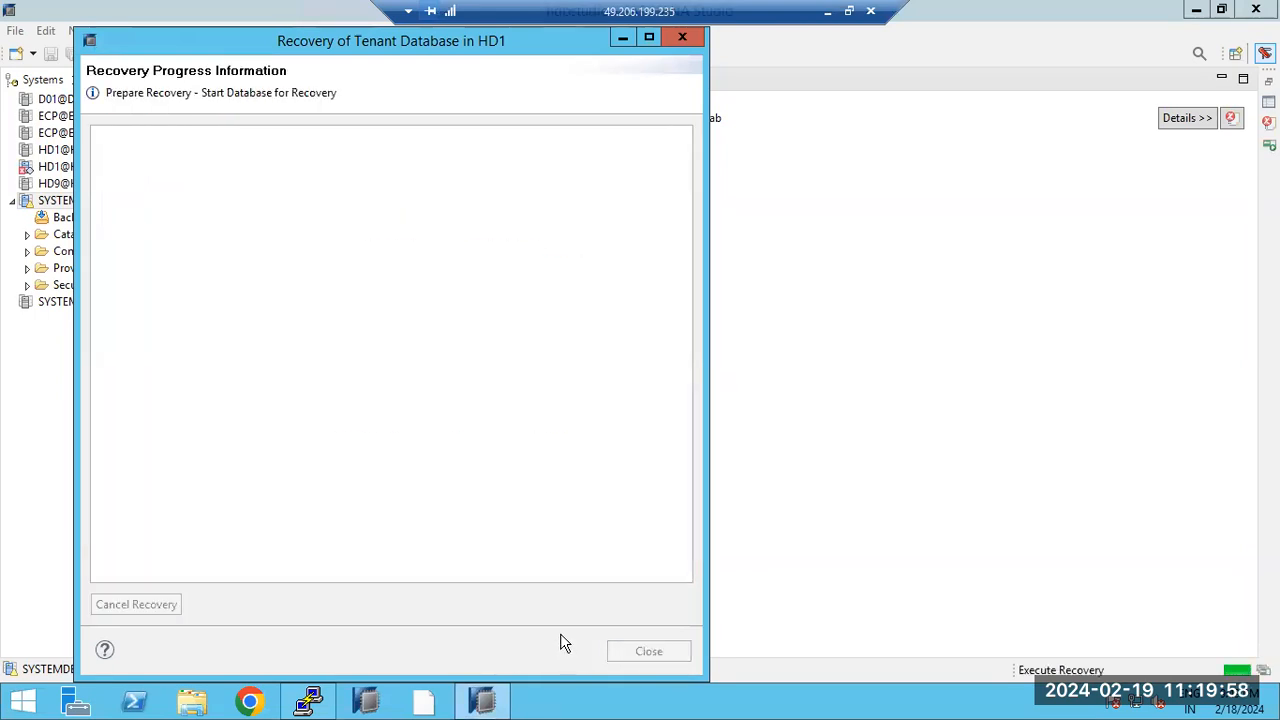
pyautogui.click(310, 700)
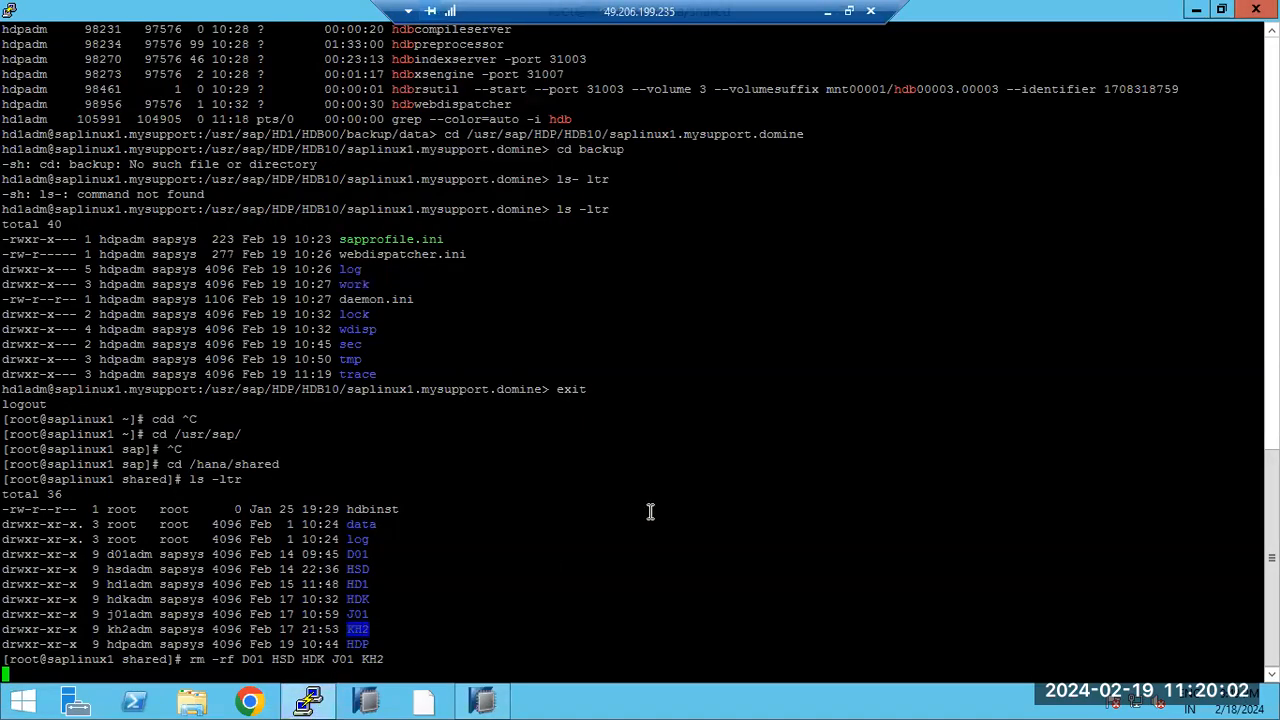
pyautogui.click(495, 702)
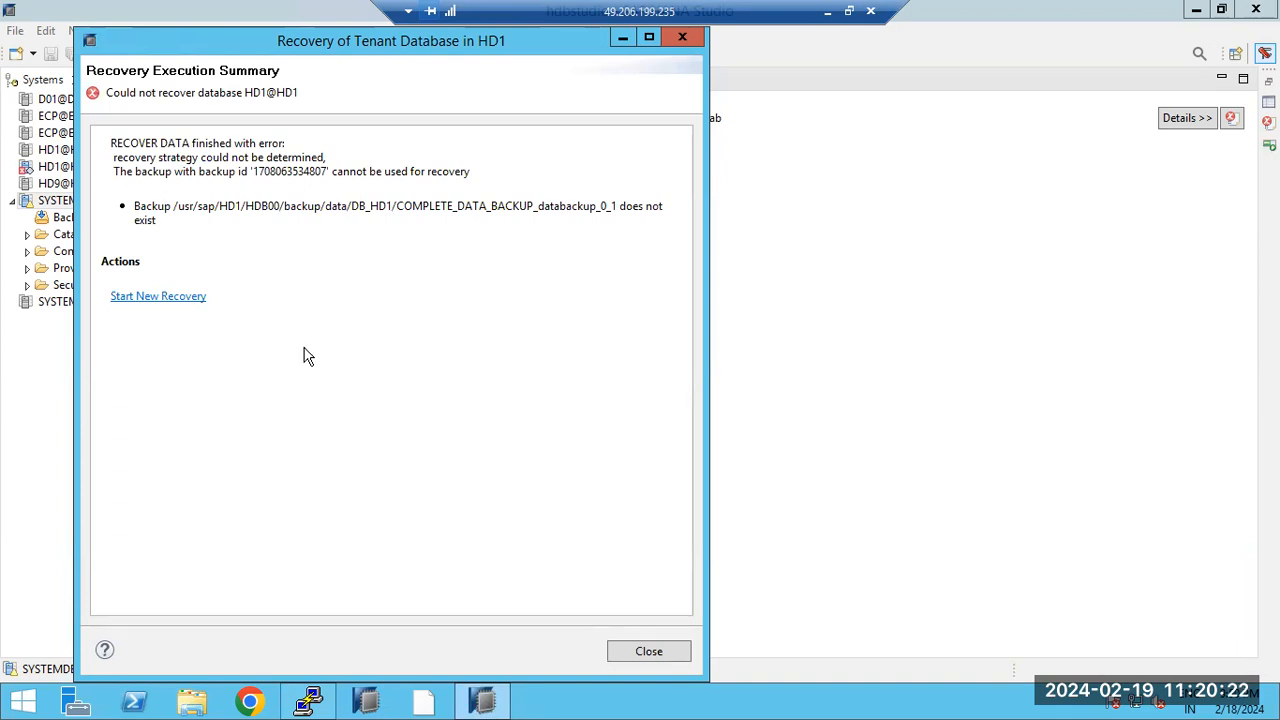
pyautogui.click(640, 651)
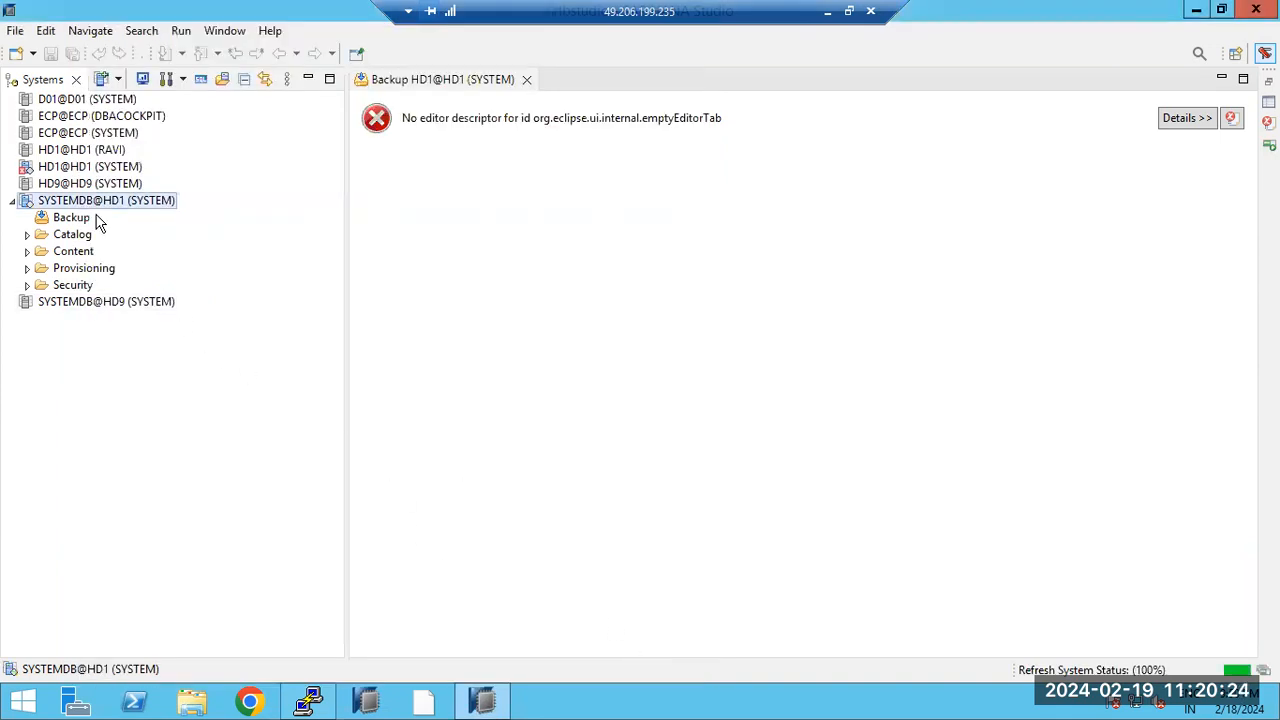
# Step: Abandon a first Recover System Database attempt and open the SYSTEMDB@HD1 overview instead
pyautogui.rightClick(98, 205)
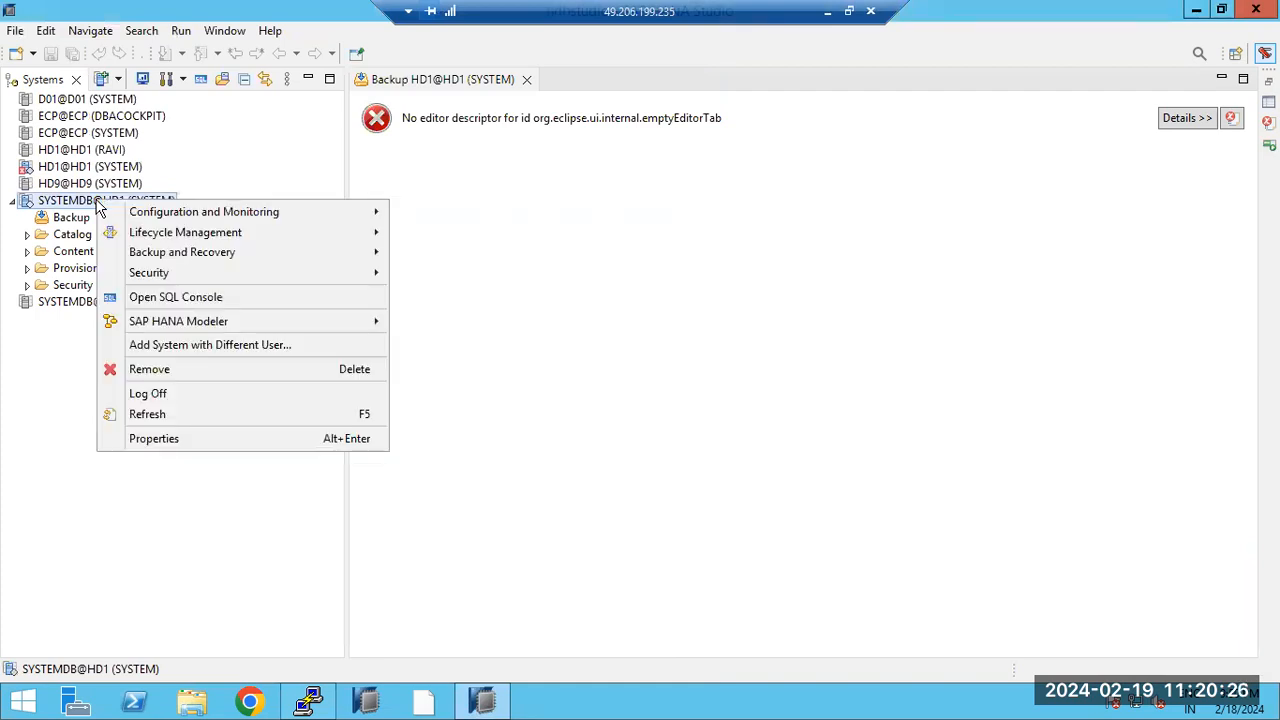
pyautogui.moveTo(309, 252)
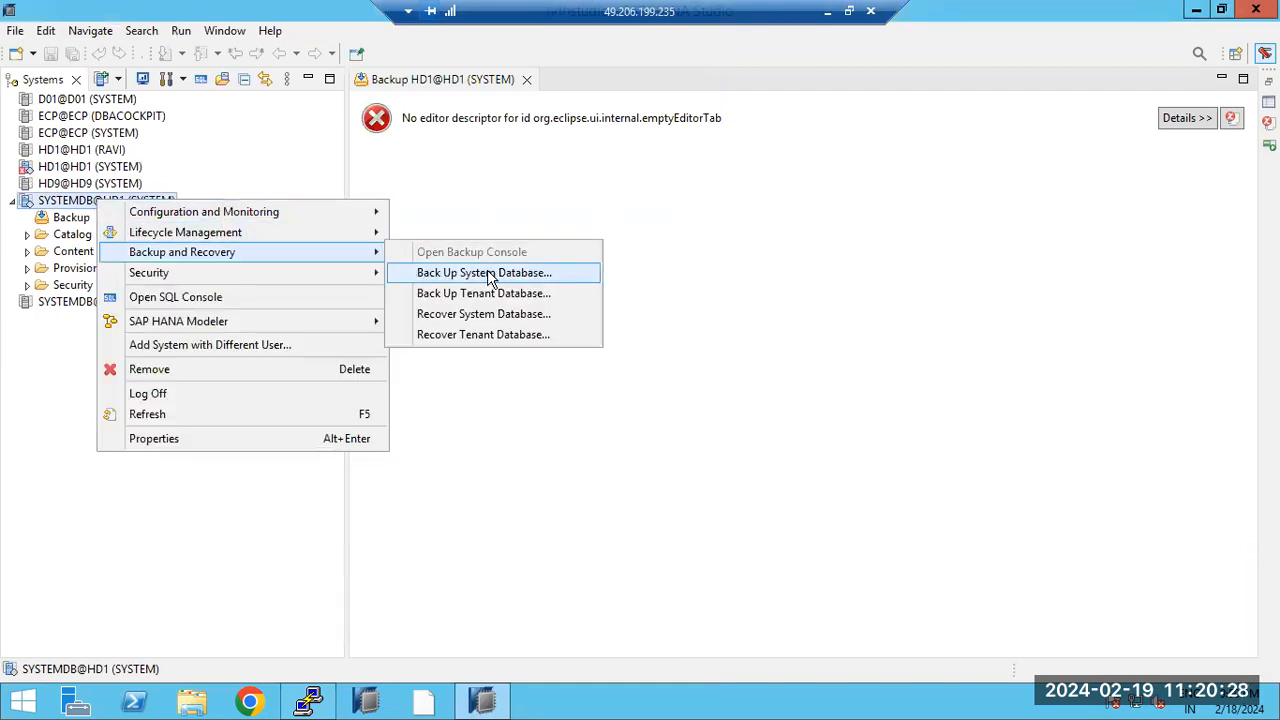
pyautogui.click(492, 314)
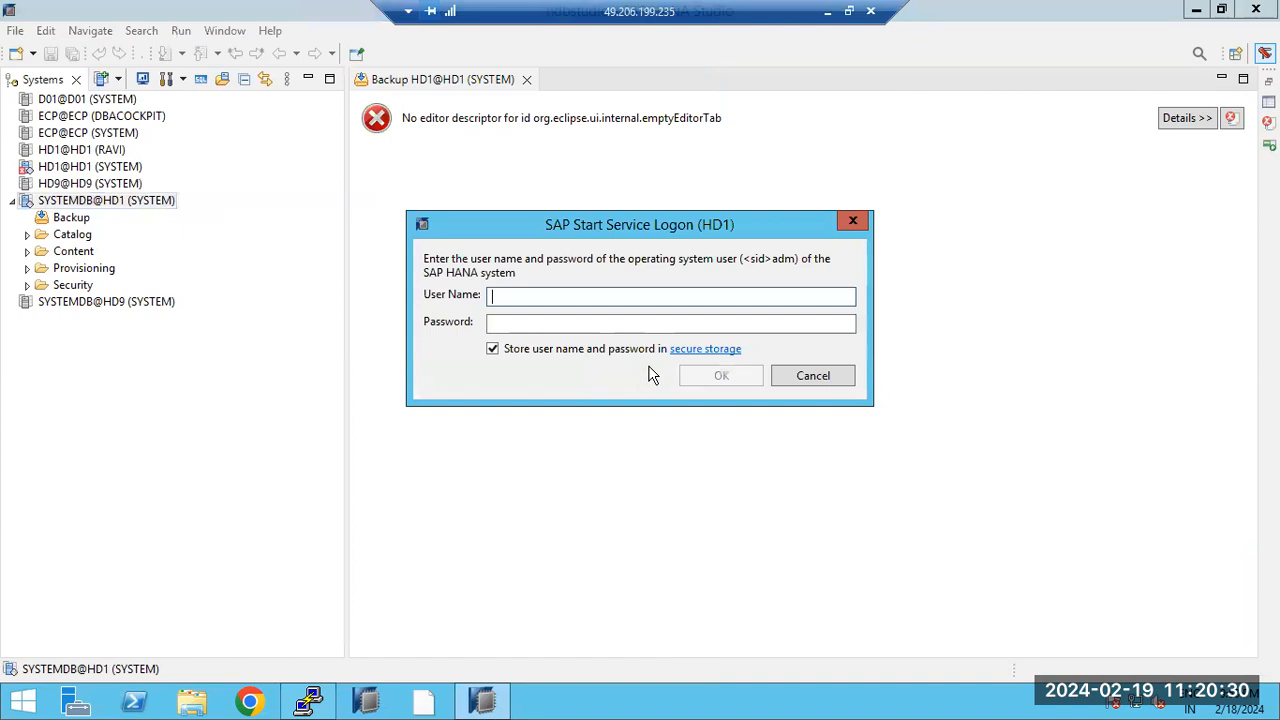
pyautogui.click(814, 374)
pyautogui.doubleClick(103, 203)
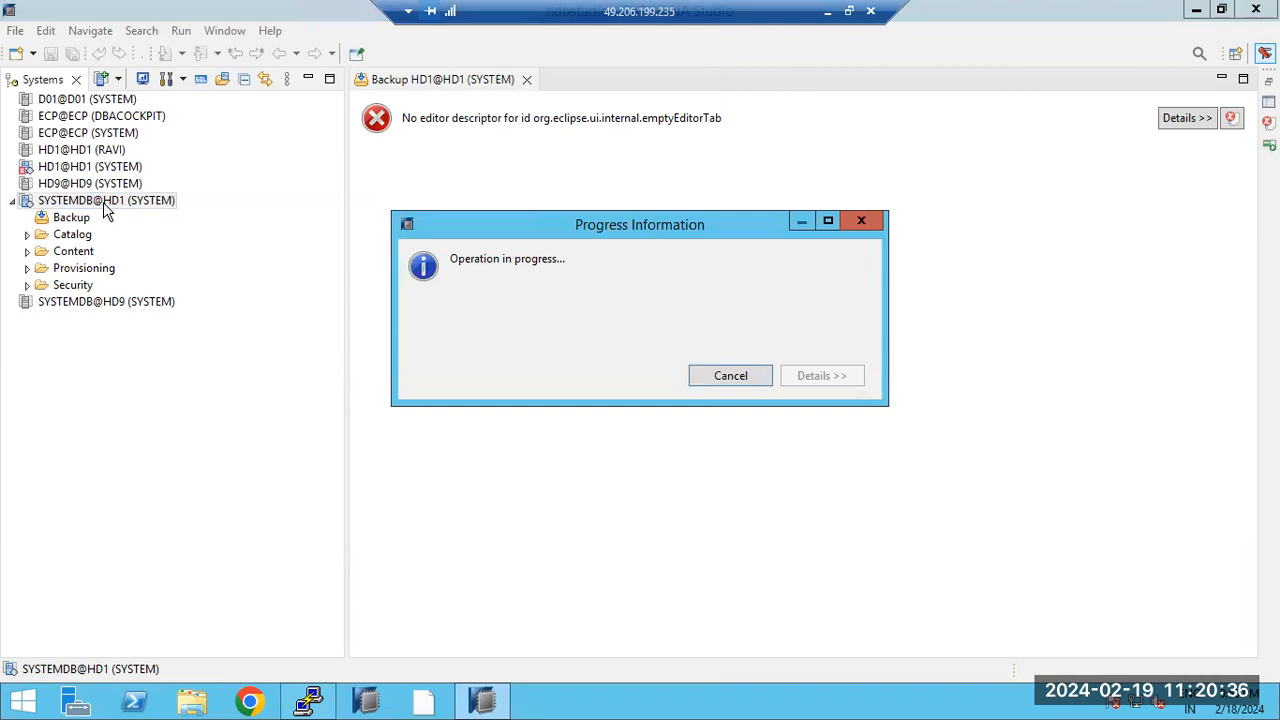
# Step: Check free disk space on the server with df -h
pyautogui.click(313, 703)
pyautogui.write('df -h')
pyautogui.press('Return')
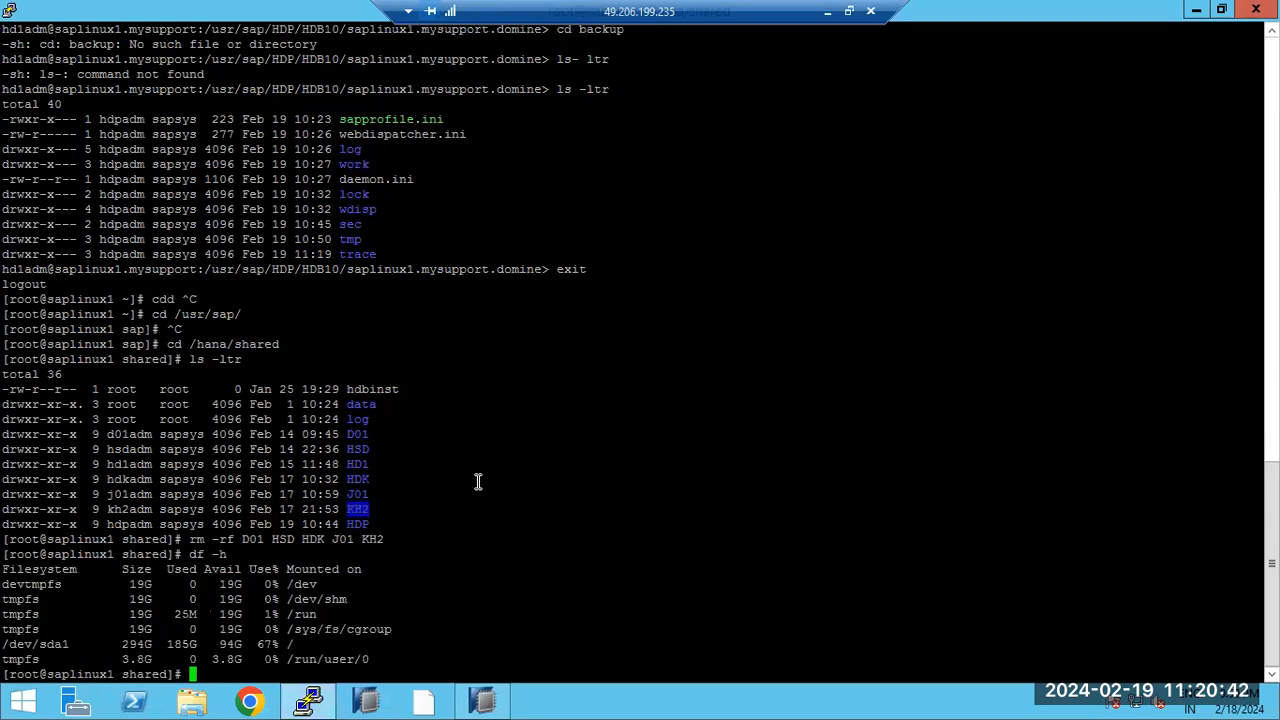
pyautogui.click(311, 703)
# Step: Recover the SYSTEMDB@HD1 system database, logging on as the HD1 OS admin user and approving shutdown
pyautogui.click(85, 200)
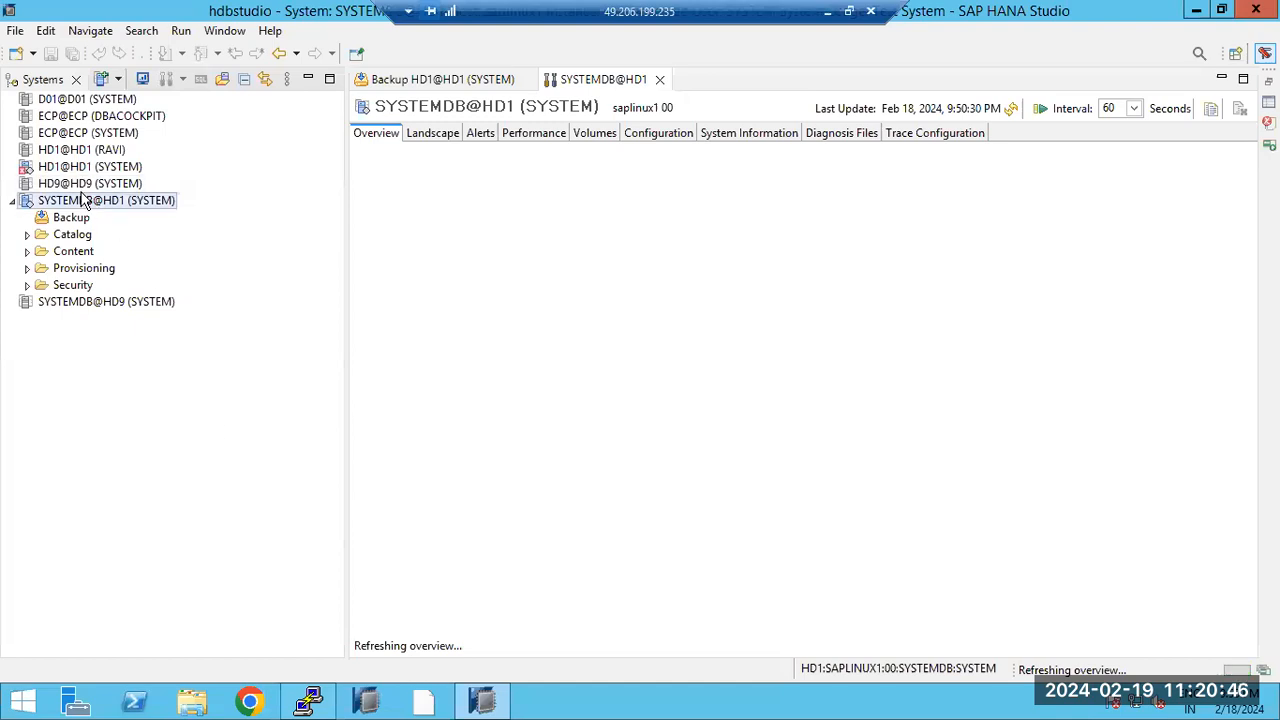
pyautogui.rightClick(85, 200)
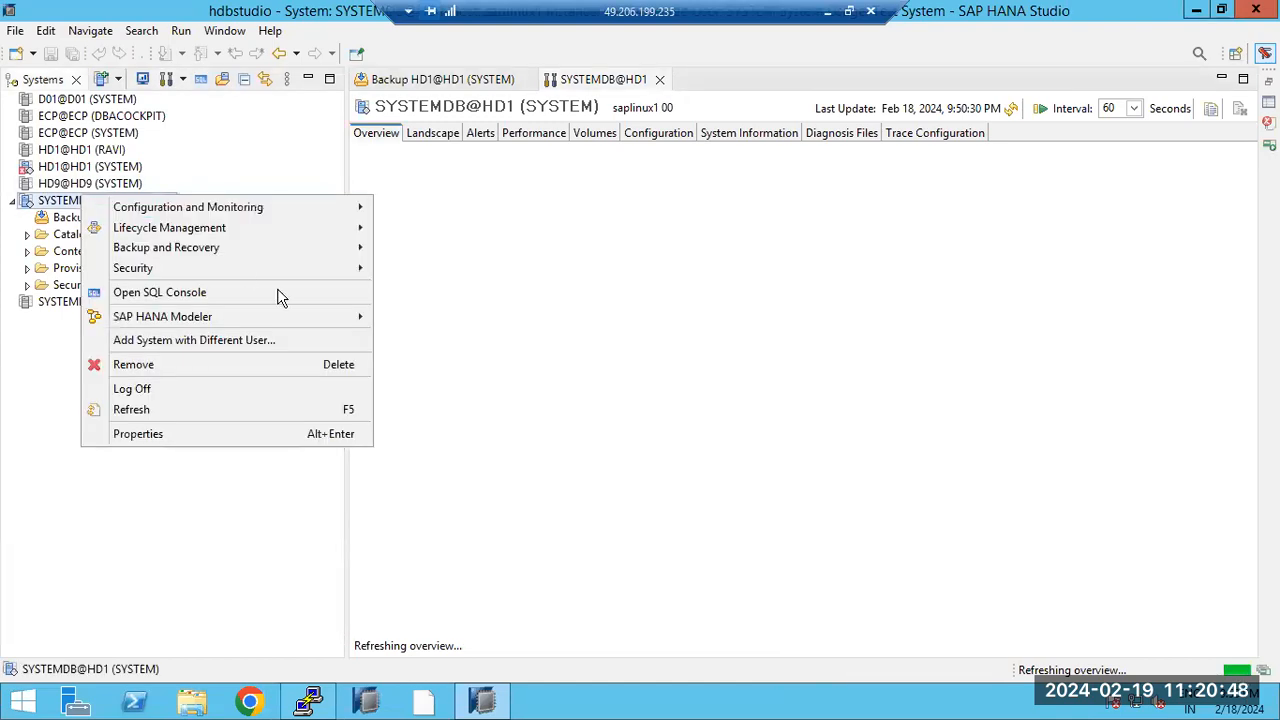
pyautogui.moveTo(345, 250)
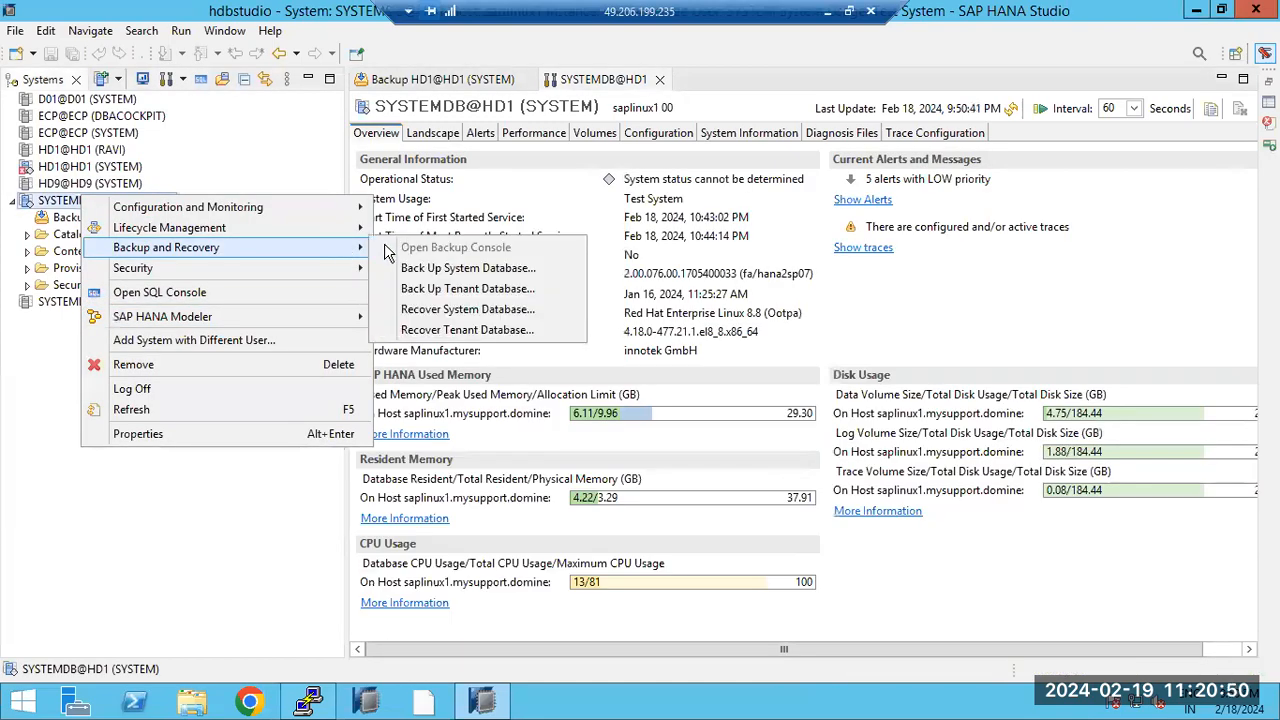
pyautogui.click(474, 312)
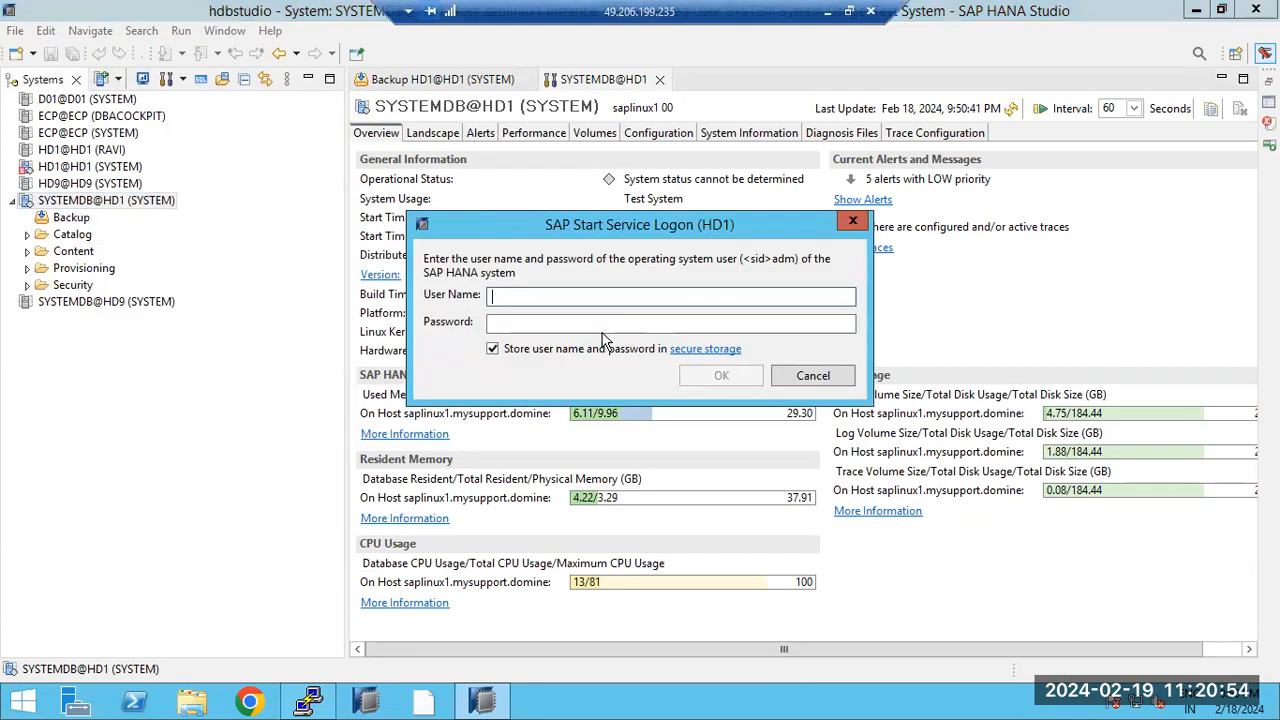
pyautogui.write('hd1adm')
pyautogui.press('Tab')
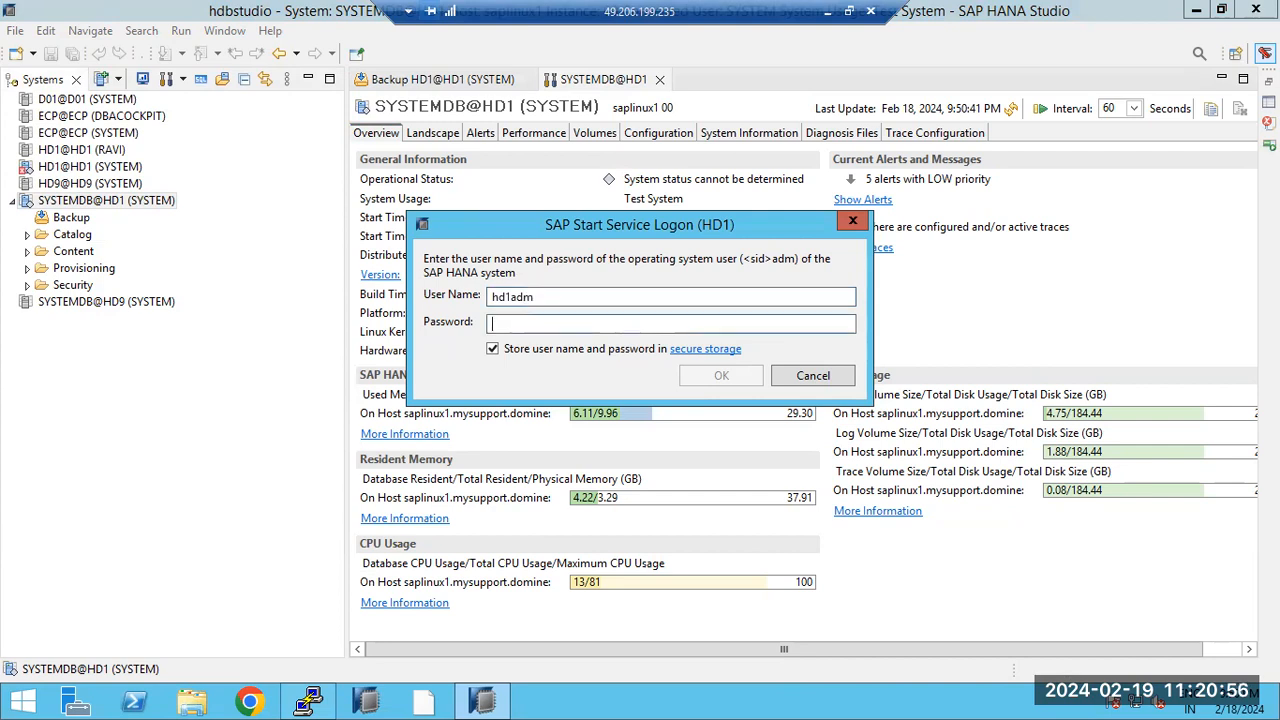
pyautogui.write('*****************')
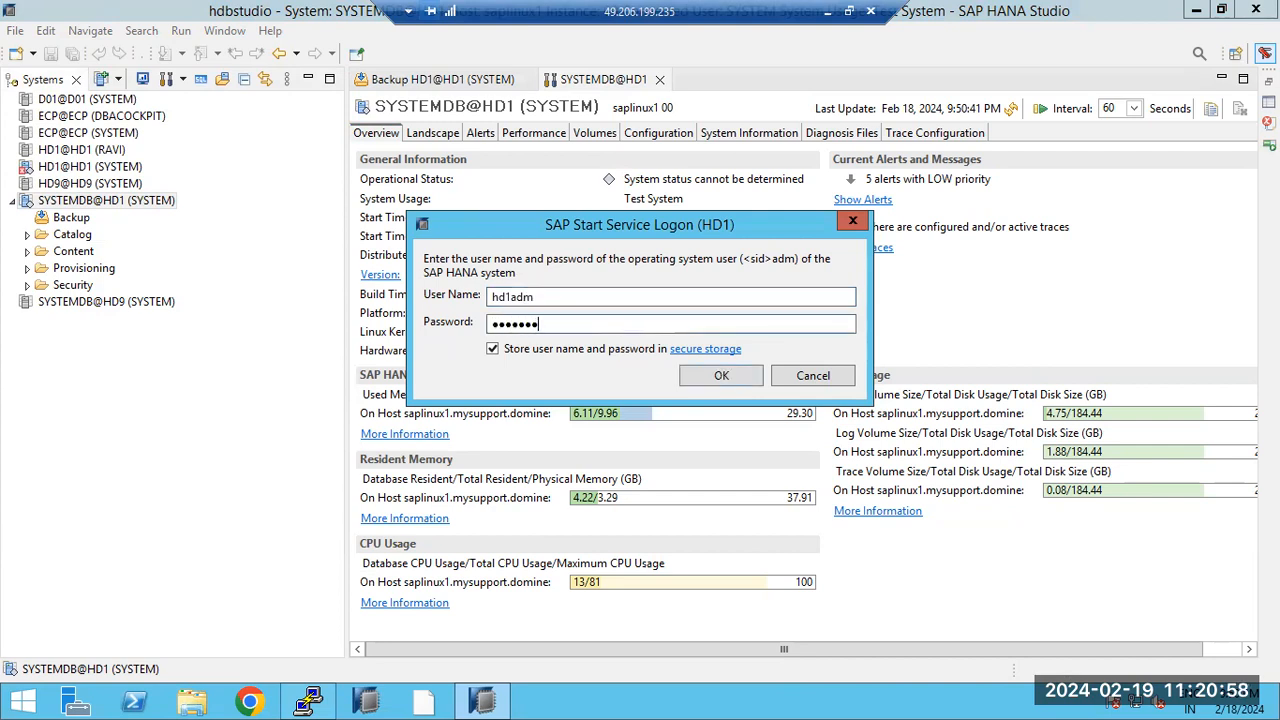
pyautogui.press('Return')
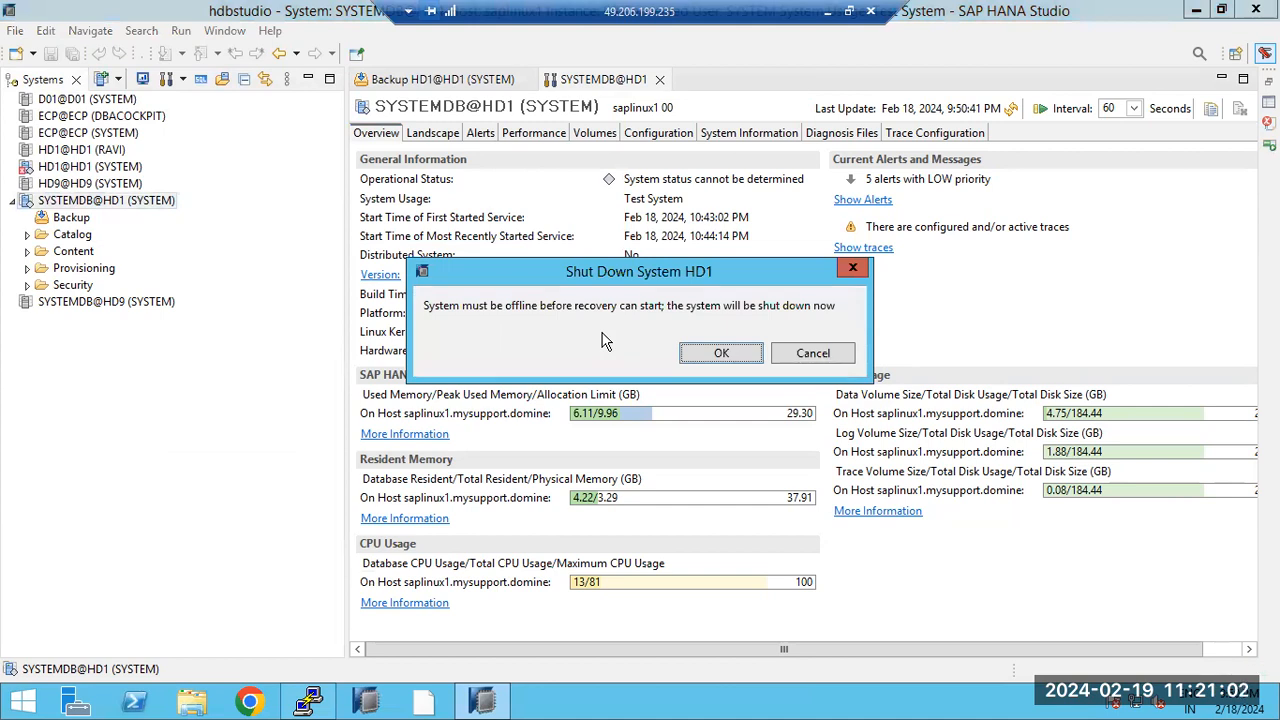
pyautogui.click(717, 353)
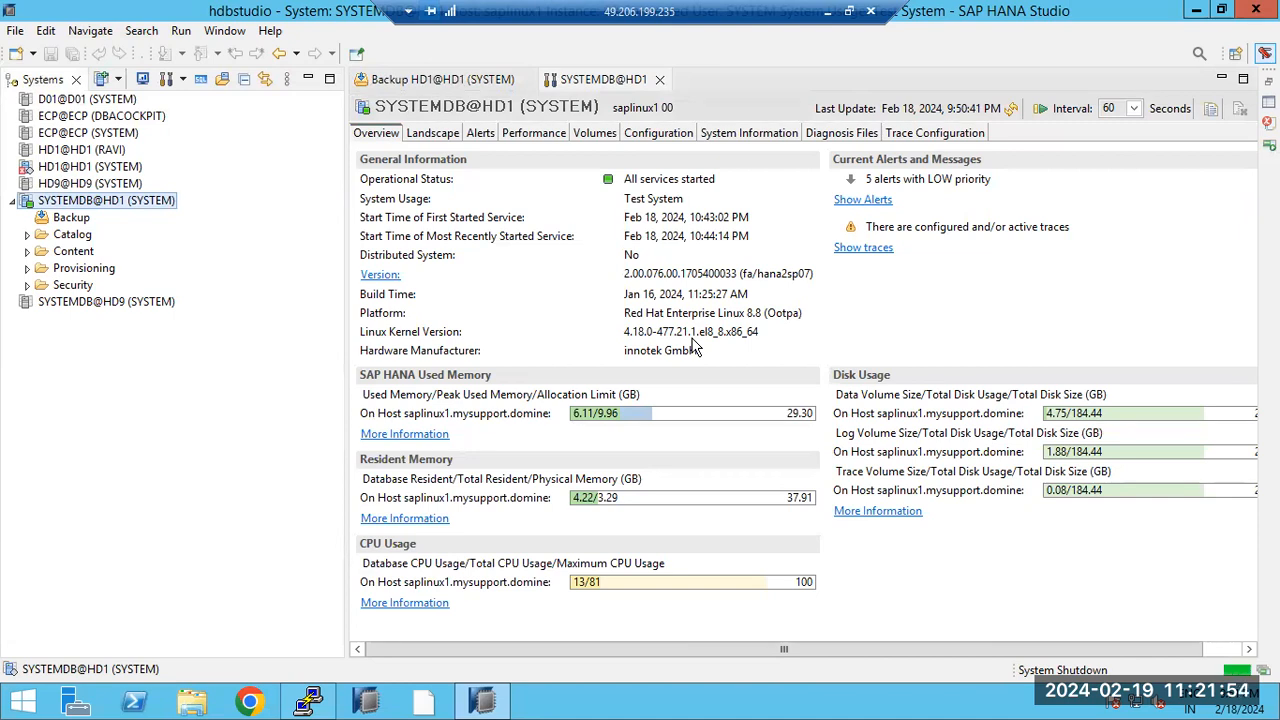
# Step: Open the saved saphana PuTTY session as root, then close the terminal session
pyautogui.rightClick(300, 700)
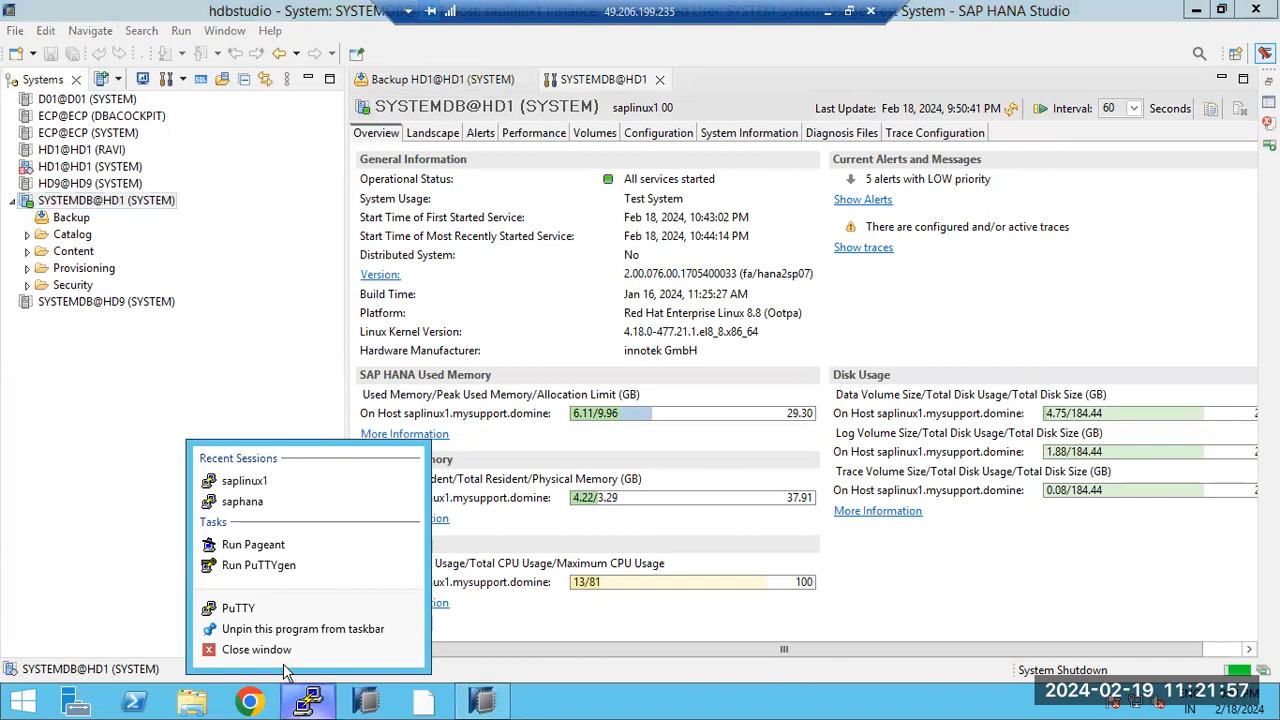
pyautogui.click(243, 501)
pyautogui.write('root')
pyautogui.press('Return')
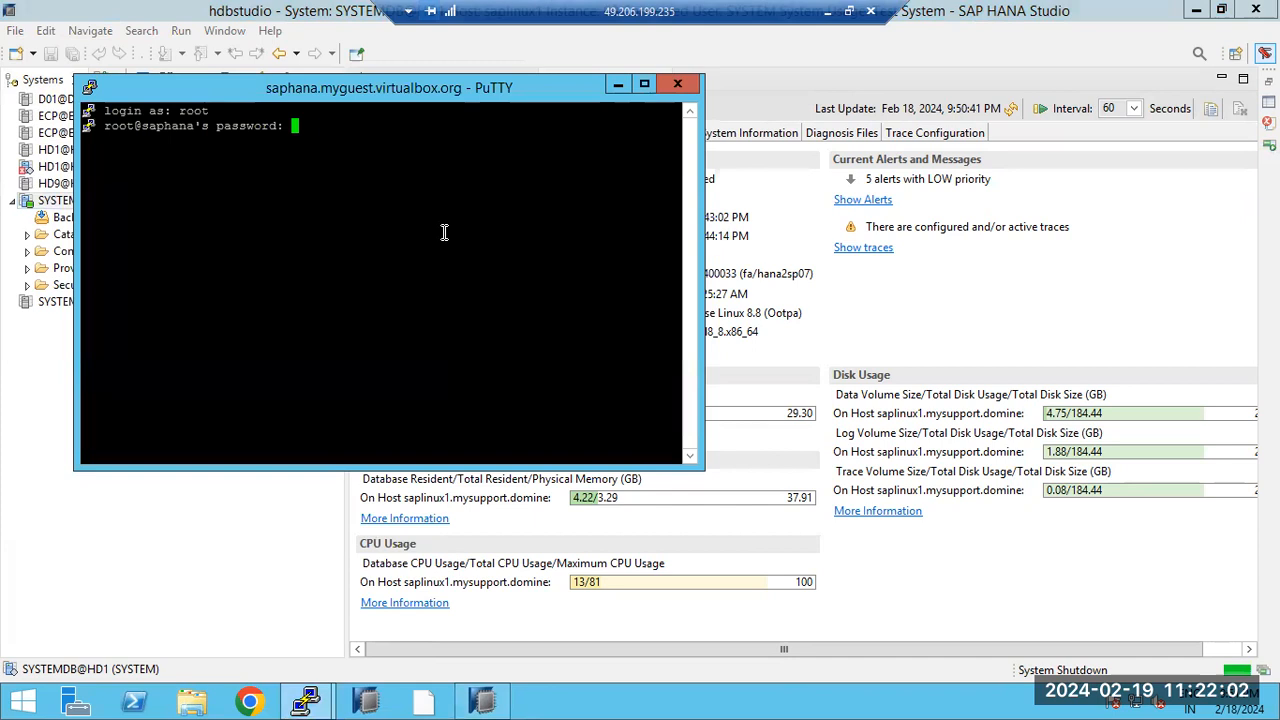
pyautogui.moveTo(356, 93); pyautogui.dragTo(380, 161)
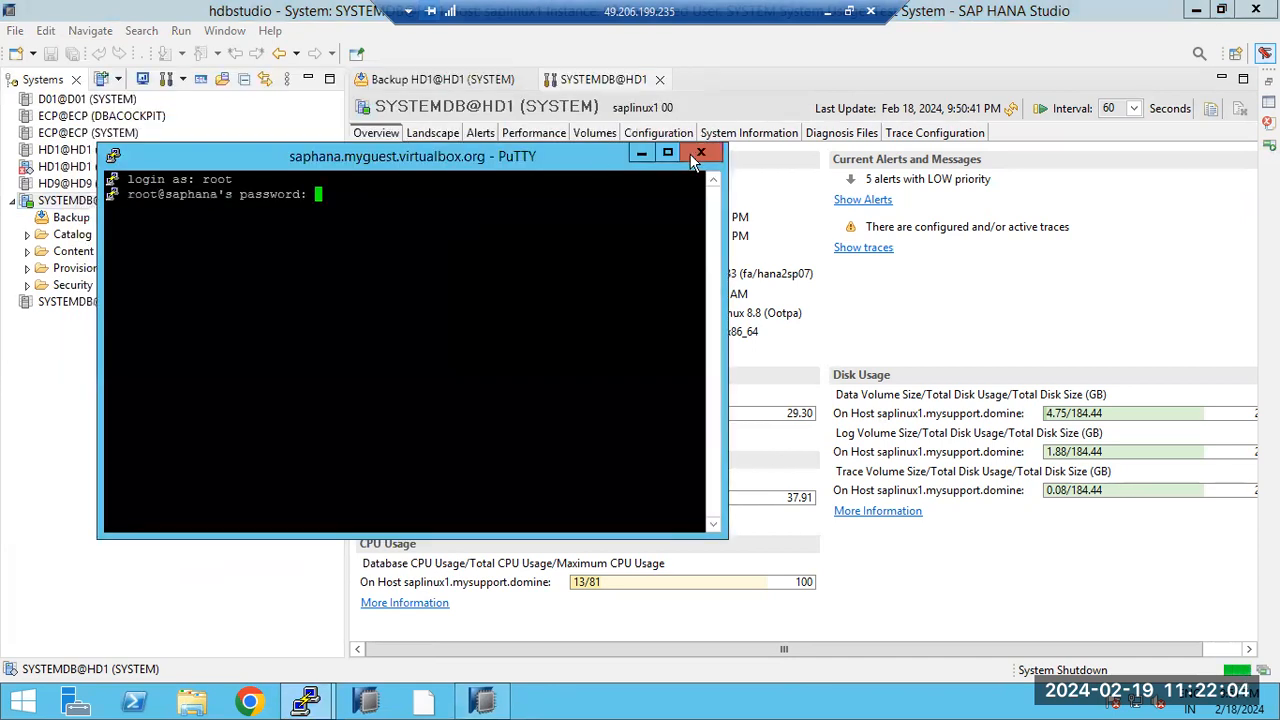
pyautogui.click(701, 152)
pyautogui.click(668, 425)
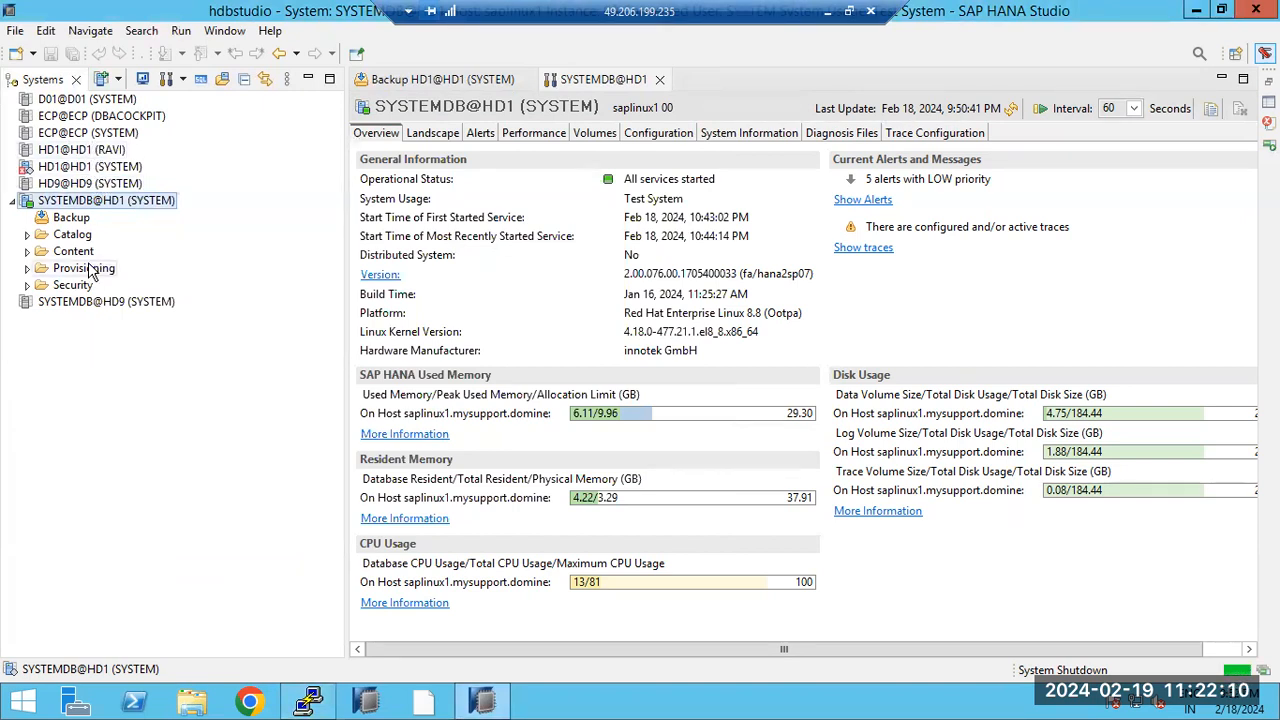
# Step: Cancel the HD1@HD1 logon and log on to ECP@ECP with the SYSTEM user's password
pyautogui.doubleClick(68, 150)
pyautogui.write('•••••')
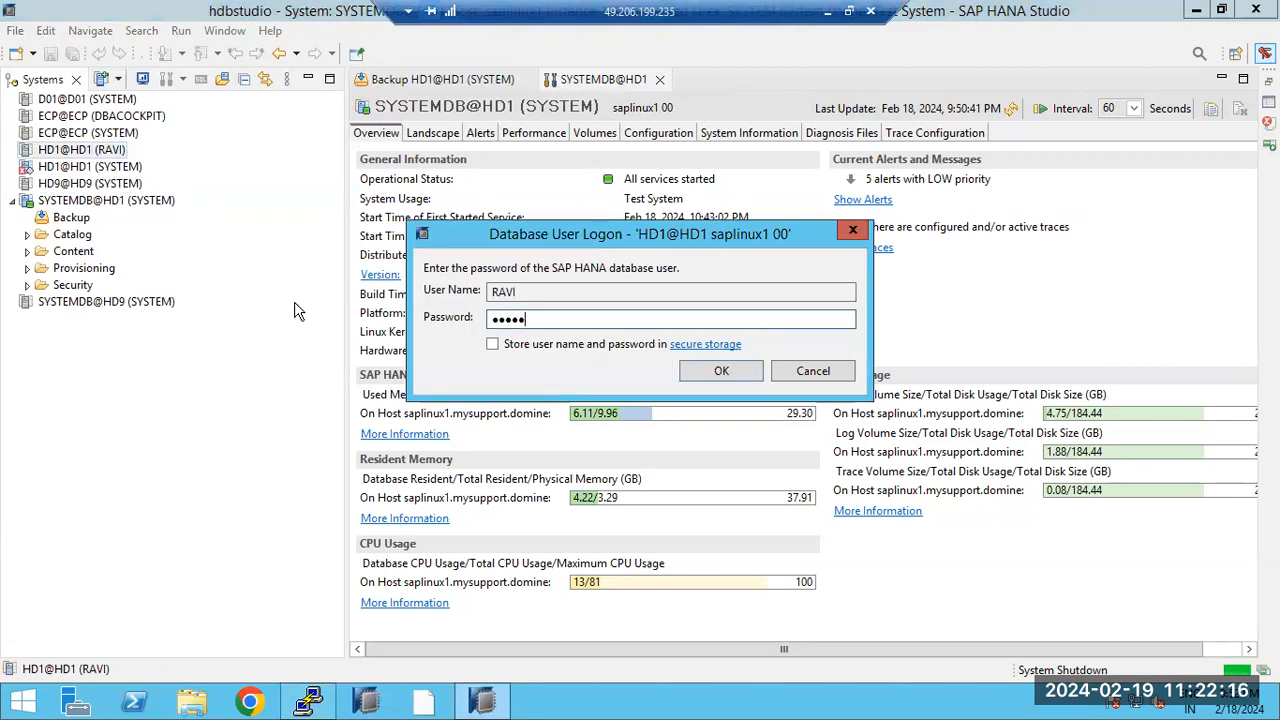
pyautogui.click(818, 370)
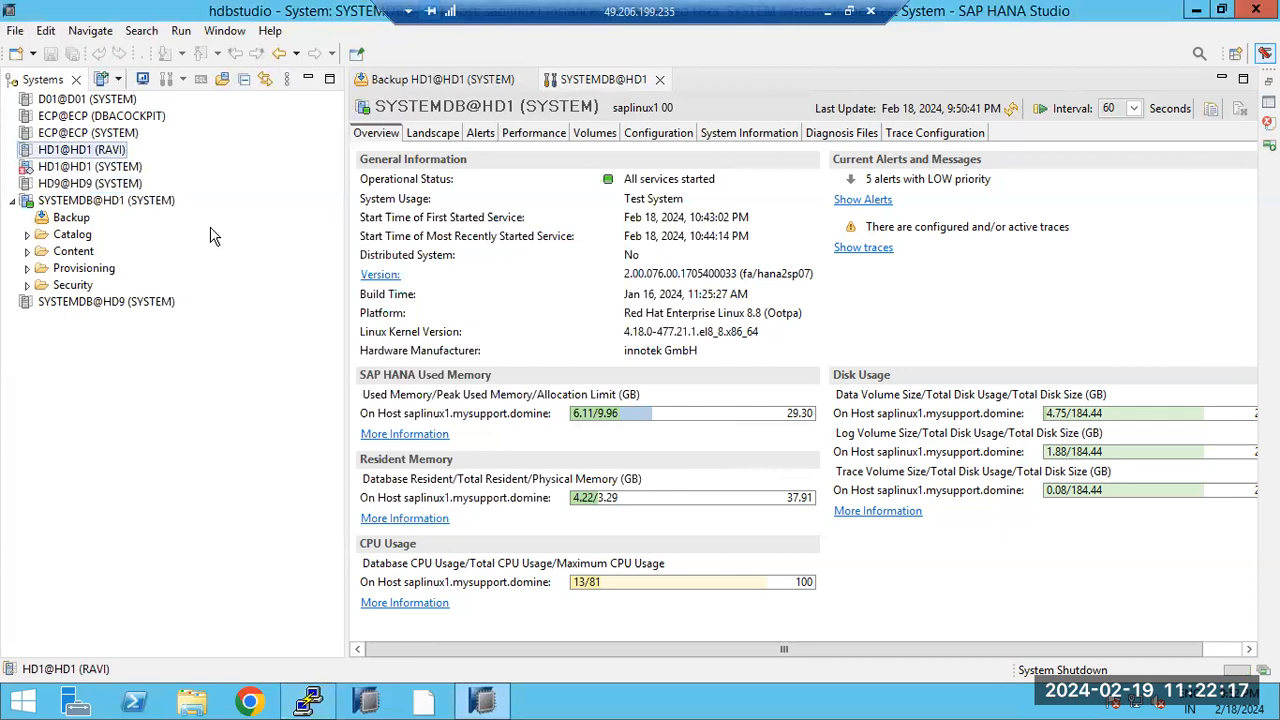
pyautogui.doubleClick(80, 133)
pyautogui.write('••••••••')
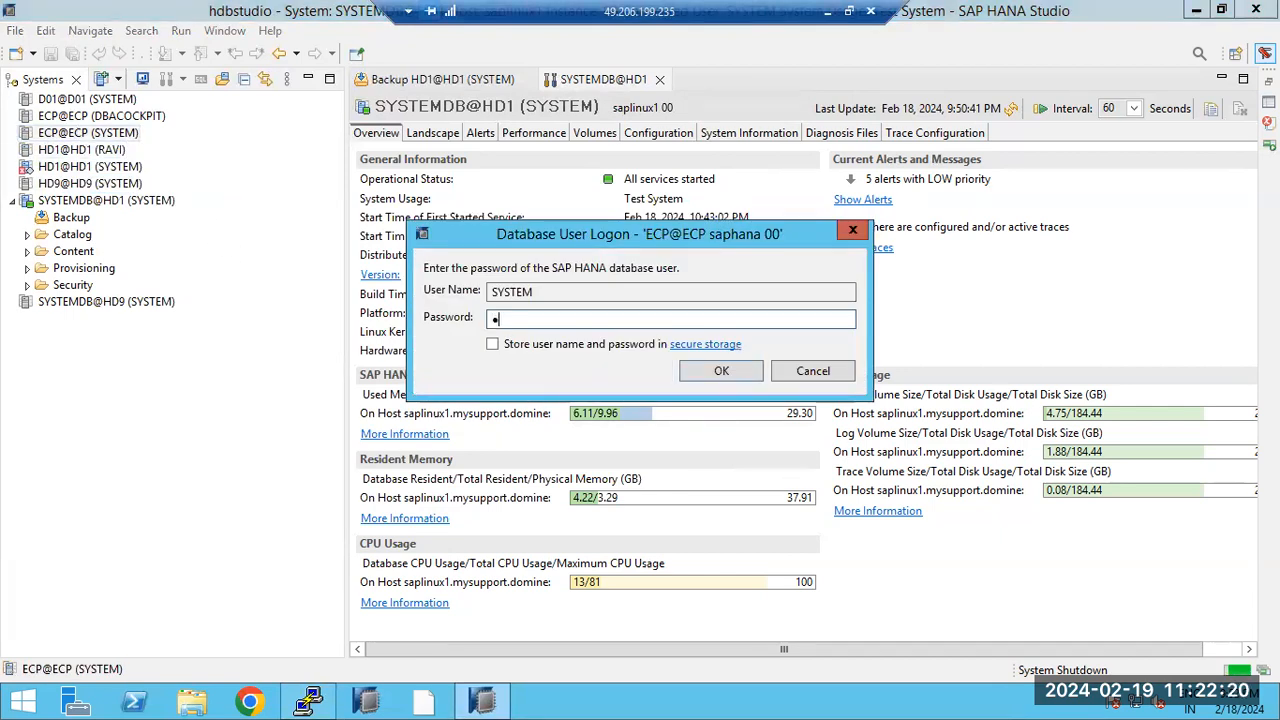
pyautogui.write('••')
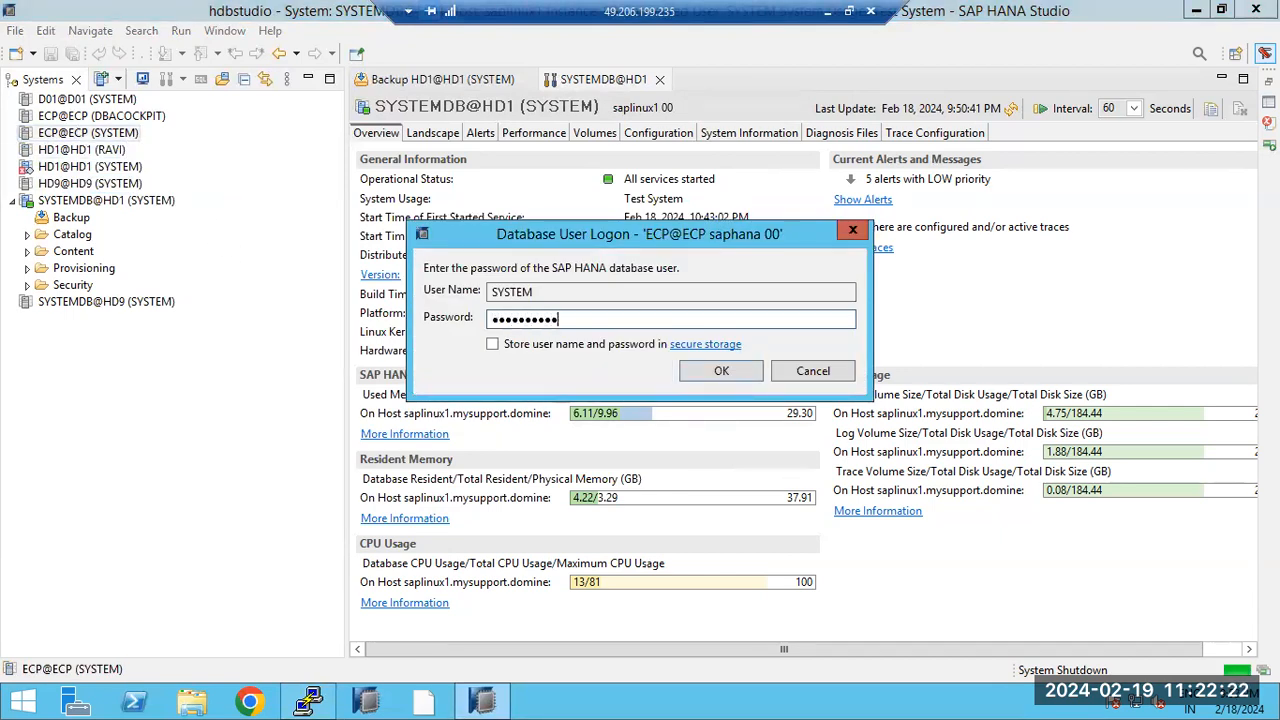
pyautogui.press('Return')
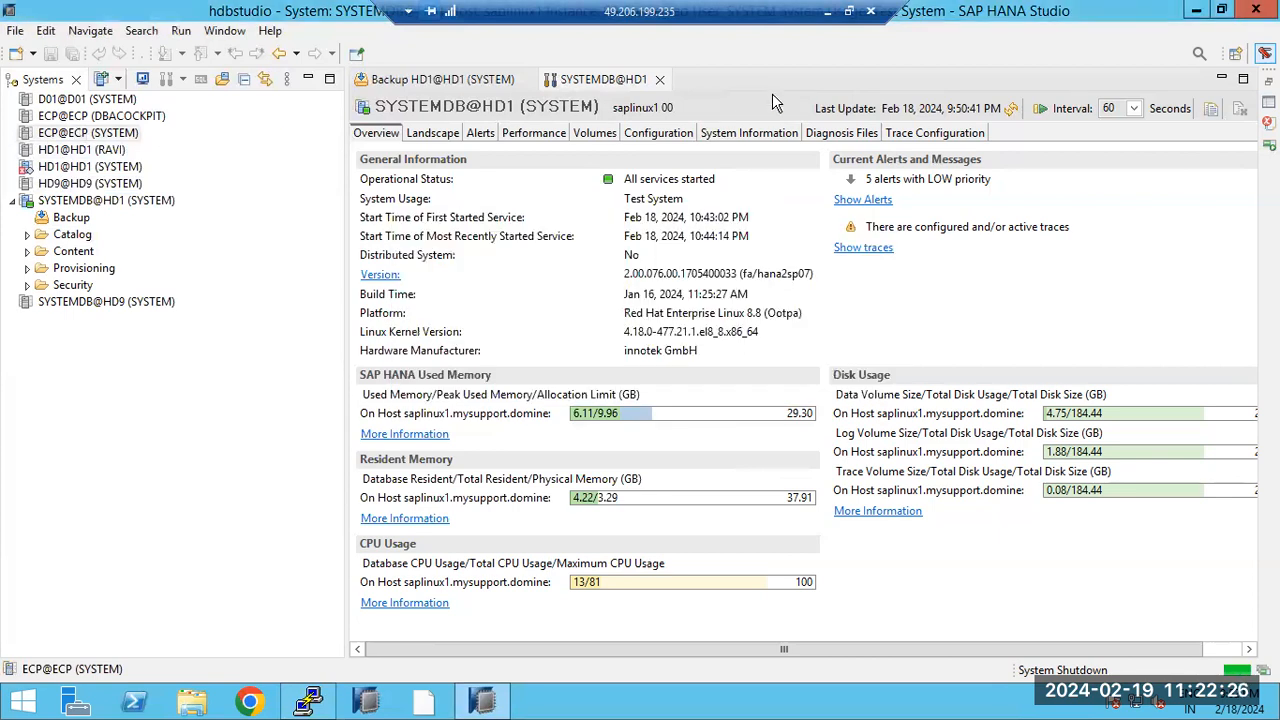
pyautogui.click(818, 11)
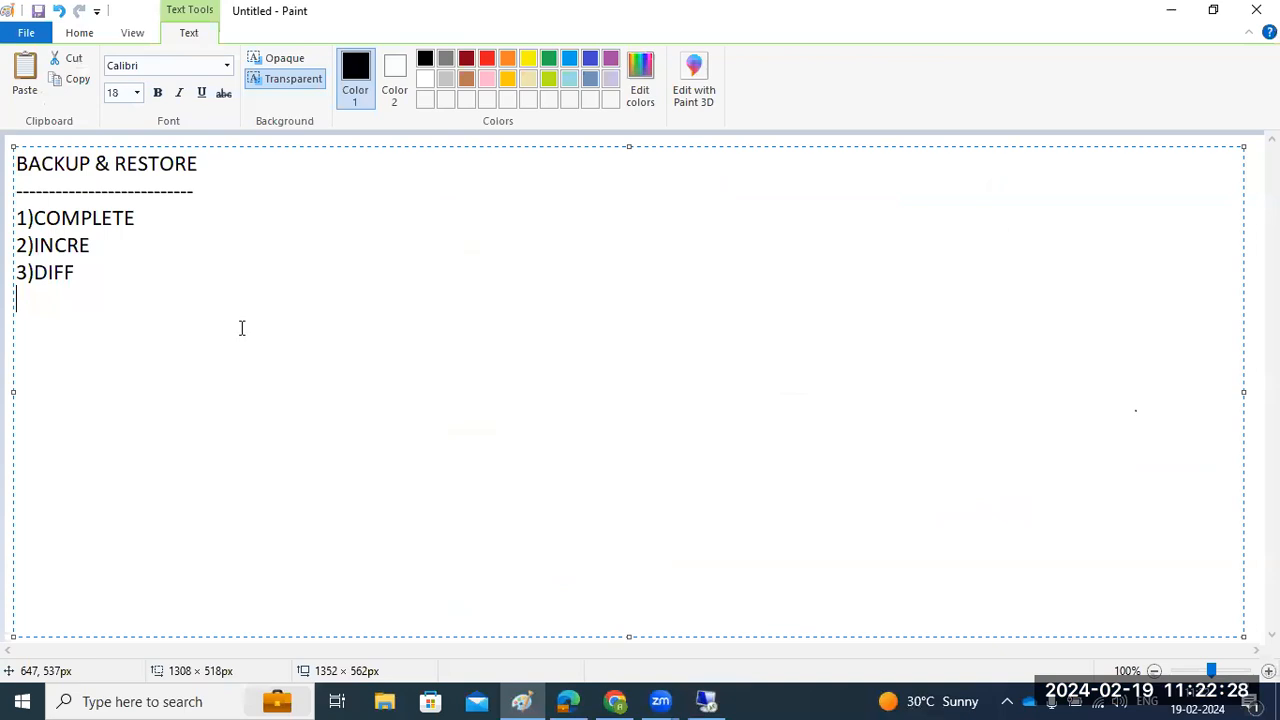
# Step: Replace the existing backup notes in the Paint text box with the heading 'RECOVERY:'
pyautogui.moveTo(16, 300); pyautogui.dragTo(10, 145)
pyautogui.write('RES')
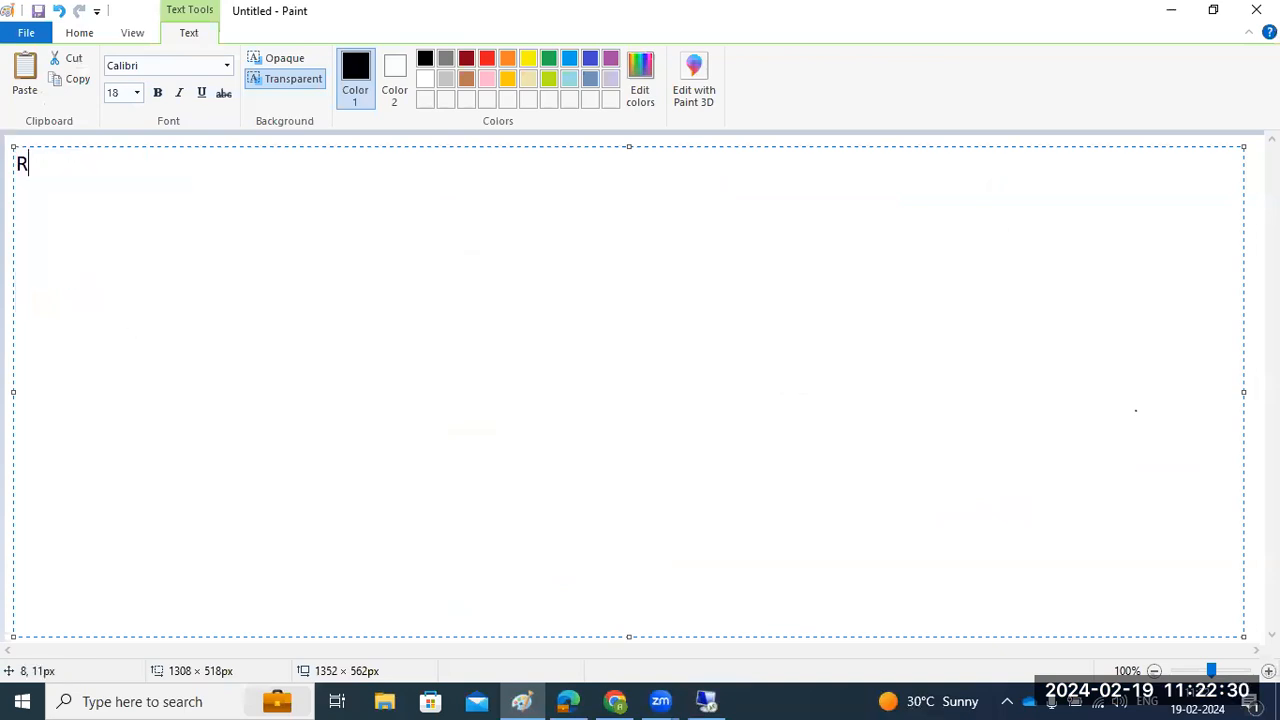
pyautogui.press('BackSpace')
pyautogui.write('COVERy/')
pyautogui.press('BackSpace')
pyautogui.press('BackSpace')
pyautogui.write('Y:')
pyautogui.press('Return')
pyautogui.press('Return')
# Step: Add the points '1)SOURCE and TARGET version should bee match' and '2)Target should be higherthan source'
pyautogui.write('1)')
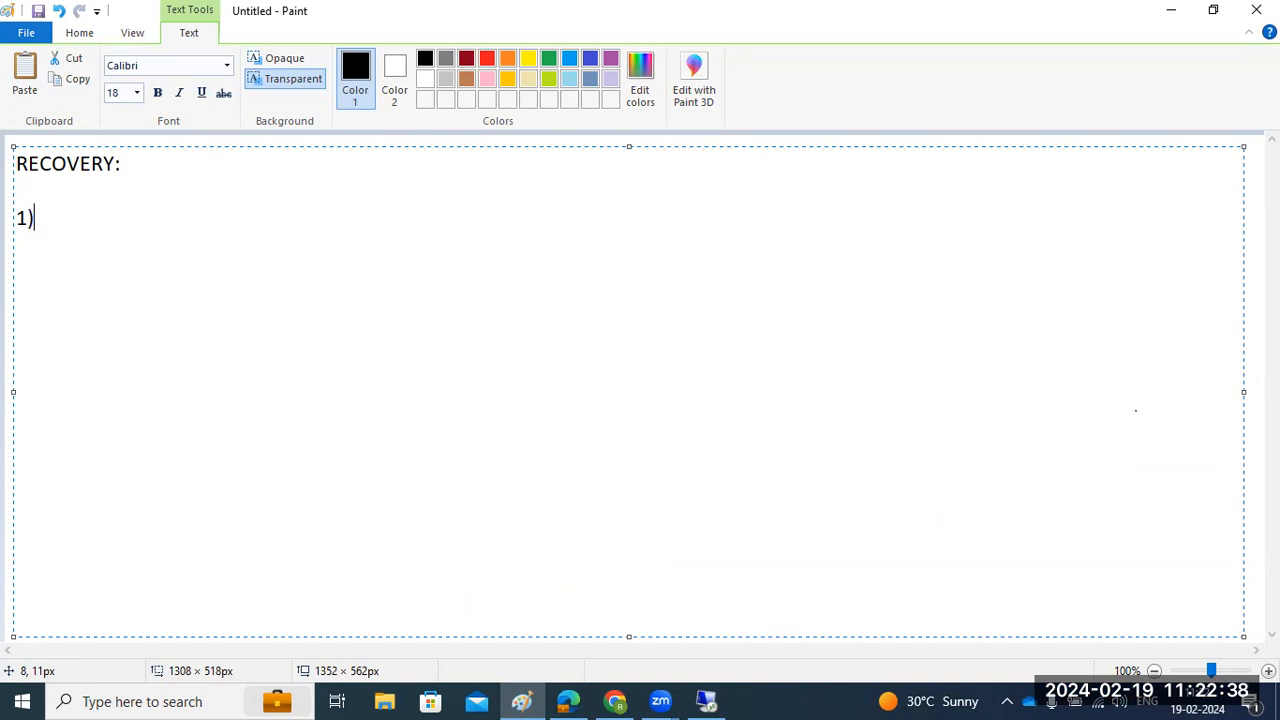
pyautogui.write('SOURCE ')
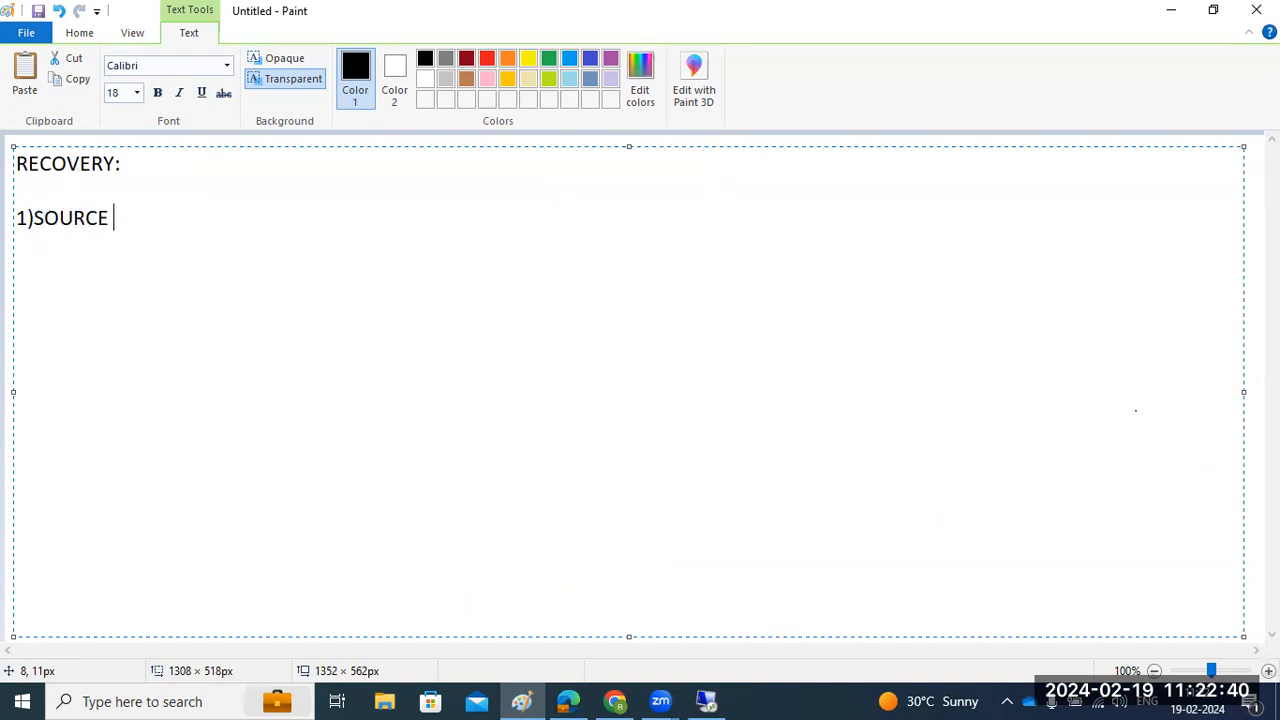
pyautogui.write('and TARGET ')
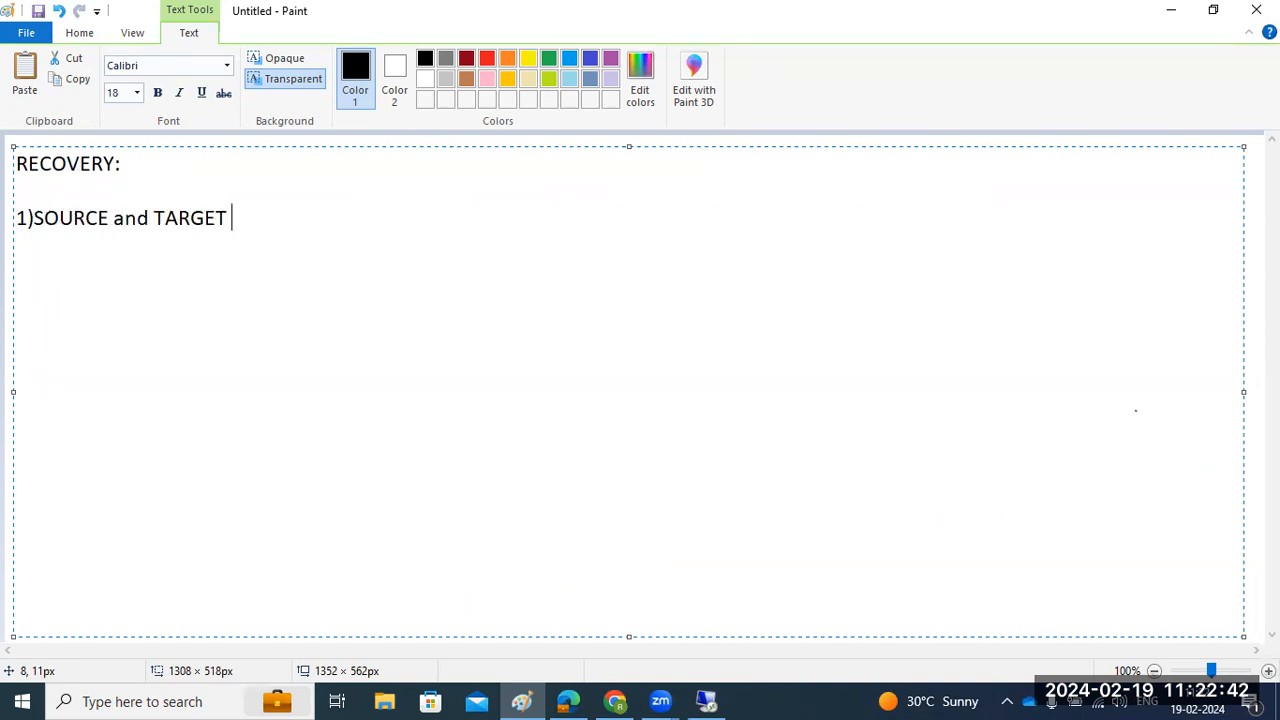
pyautogui.write('version s')
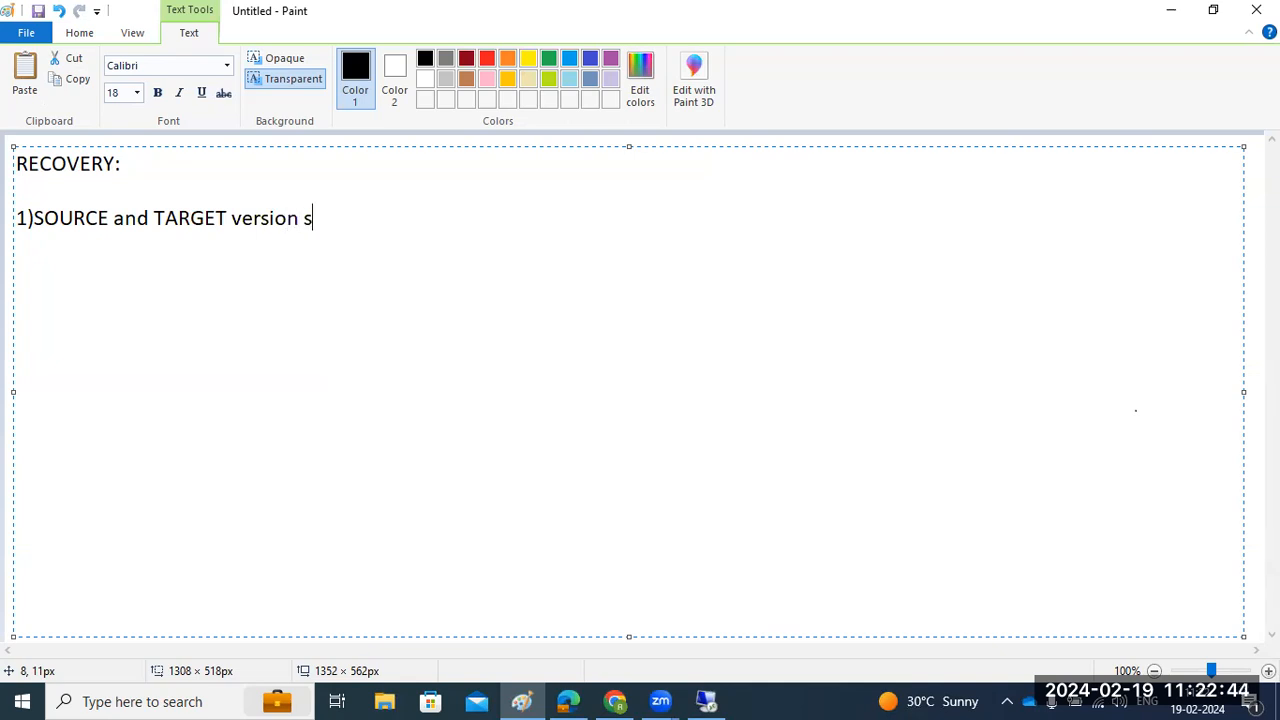
pyautogui.write('hould bee match')
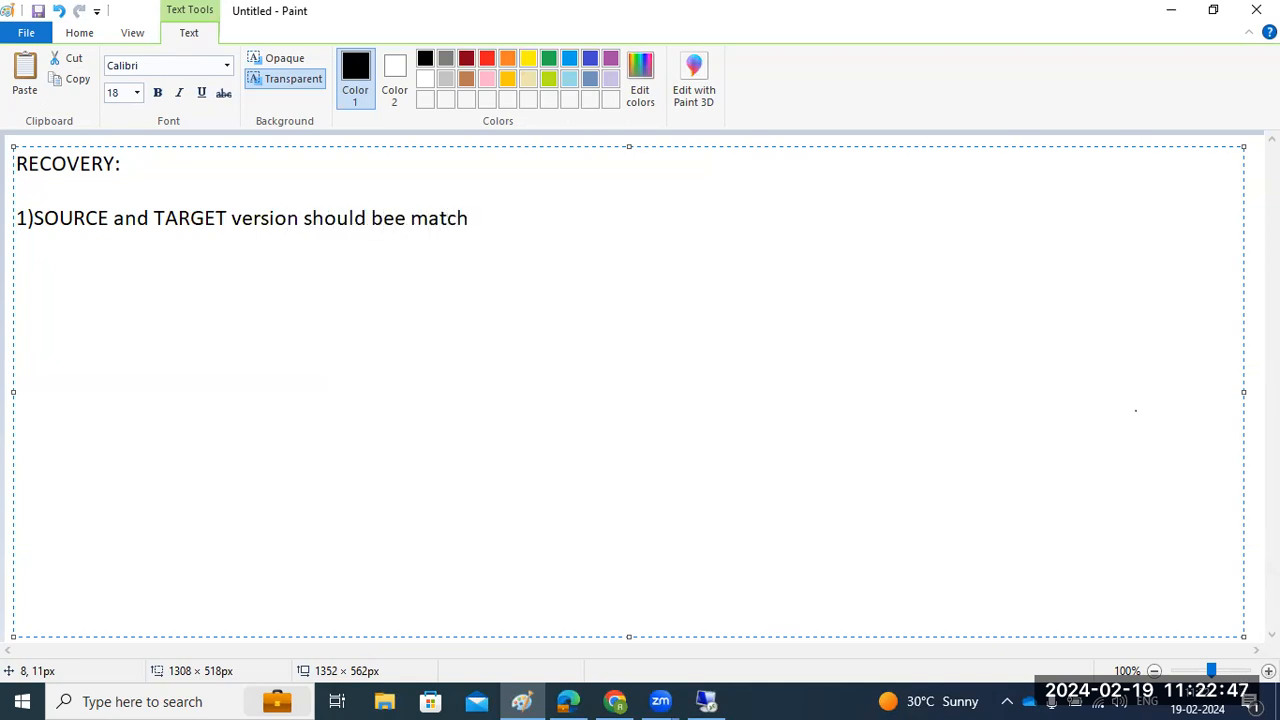
pyautogui.press('Return')
pyautogui.write('2)')
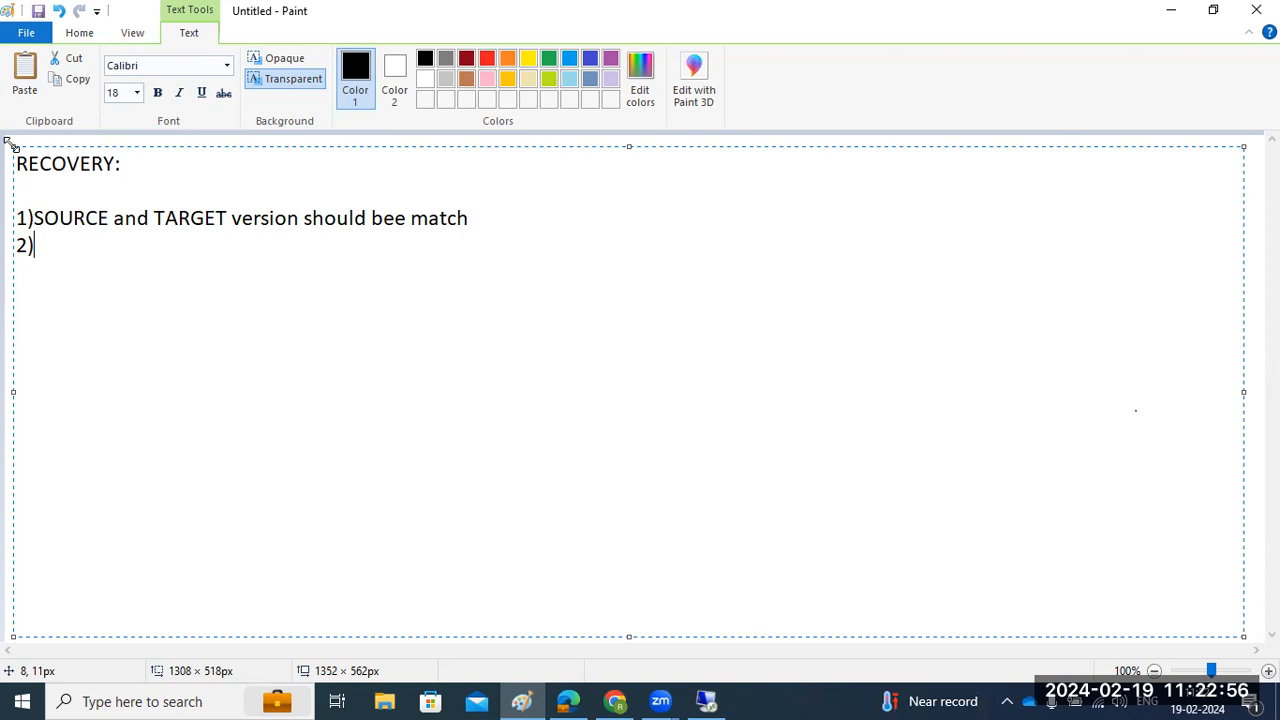
pyautogui.write('Target should be hi')
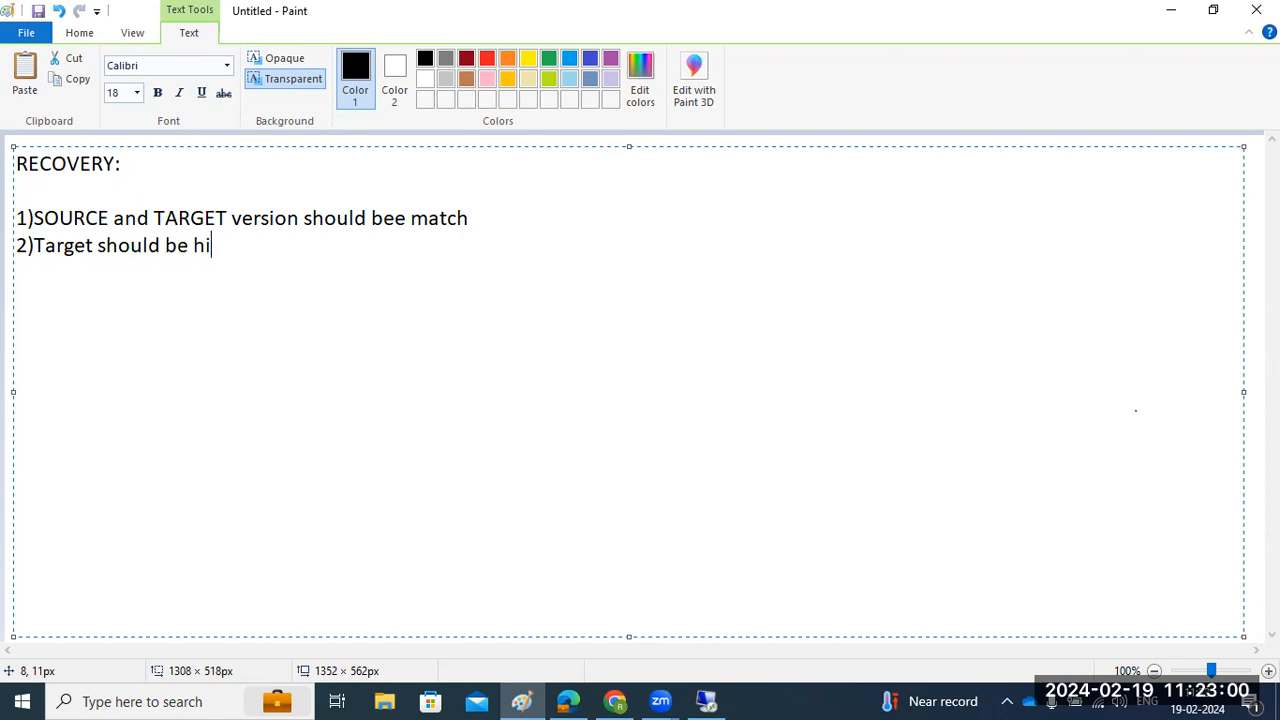
pyautogui.write('gherthan source')
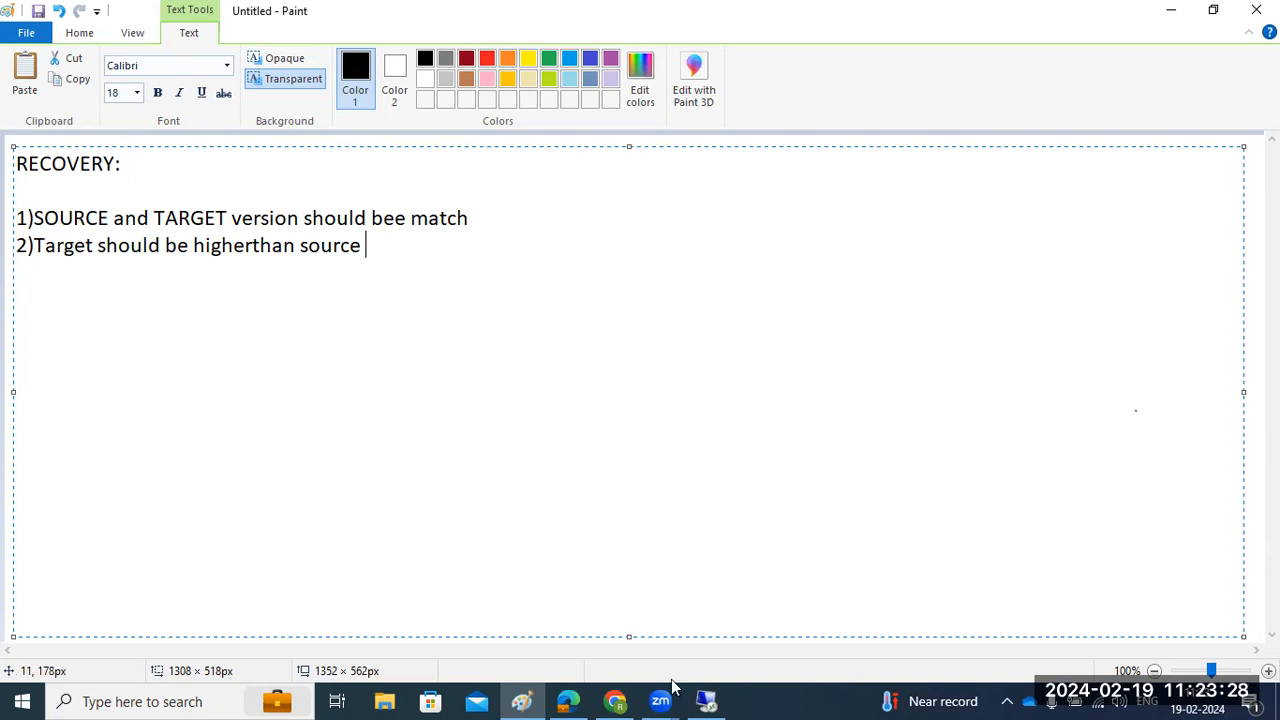
pyautogui.click(134, 189)
pyautogui.scroll(2, 126, 130)
# Step: Draw left and right rectangles with small bars beneath each, then return to SAP HANA Studio
pyautogui.click(412, 60)
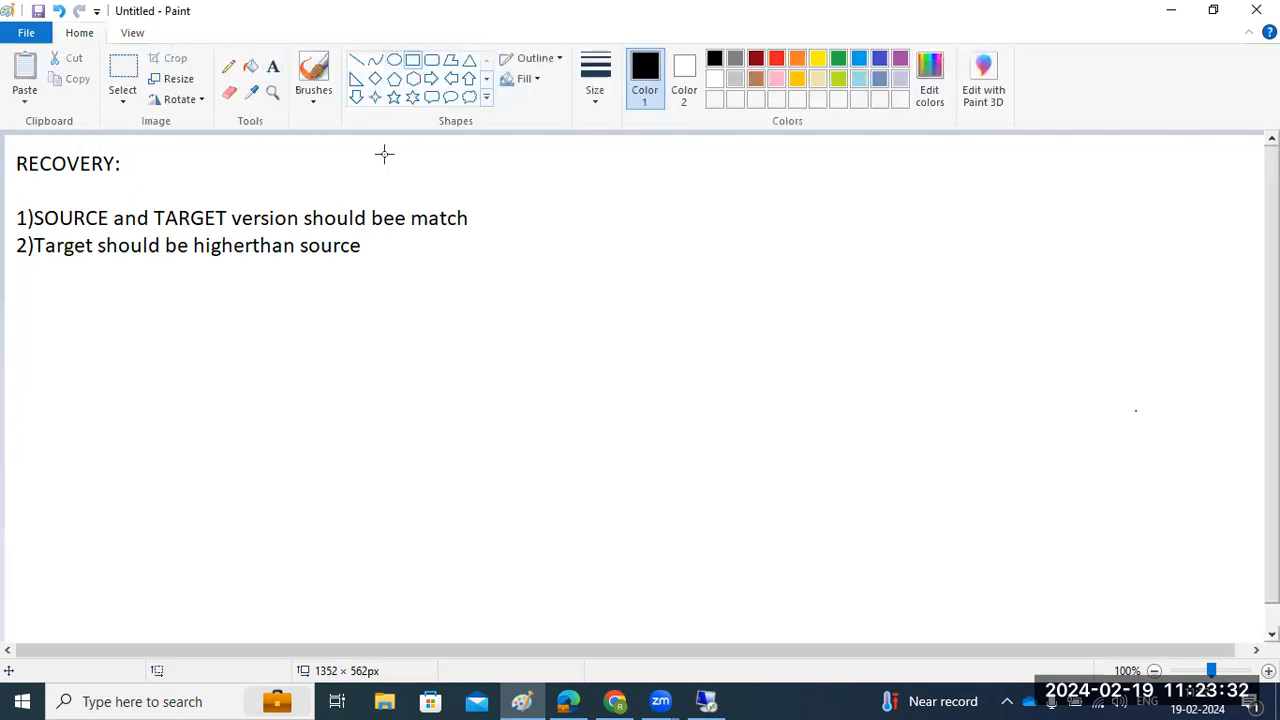
pyautogui.moveTo(179, 327); pyautogui.dragTo(279, 461)
pyautogui.moveTo(713, 317); pyautogui.dragTo(749, 441)
pyautogui.moveTo(830, 476); pyautogui.dragTo(832, 476)
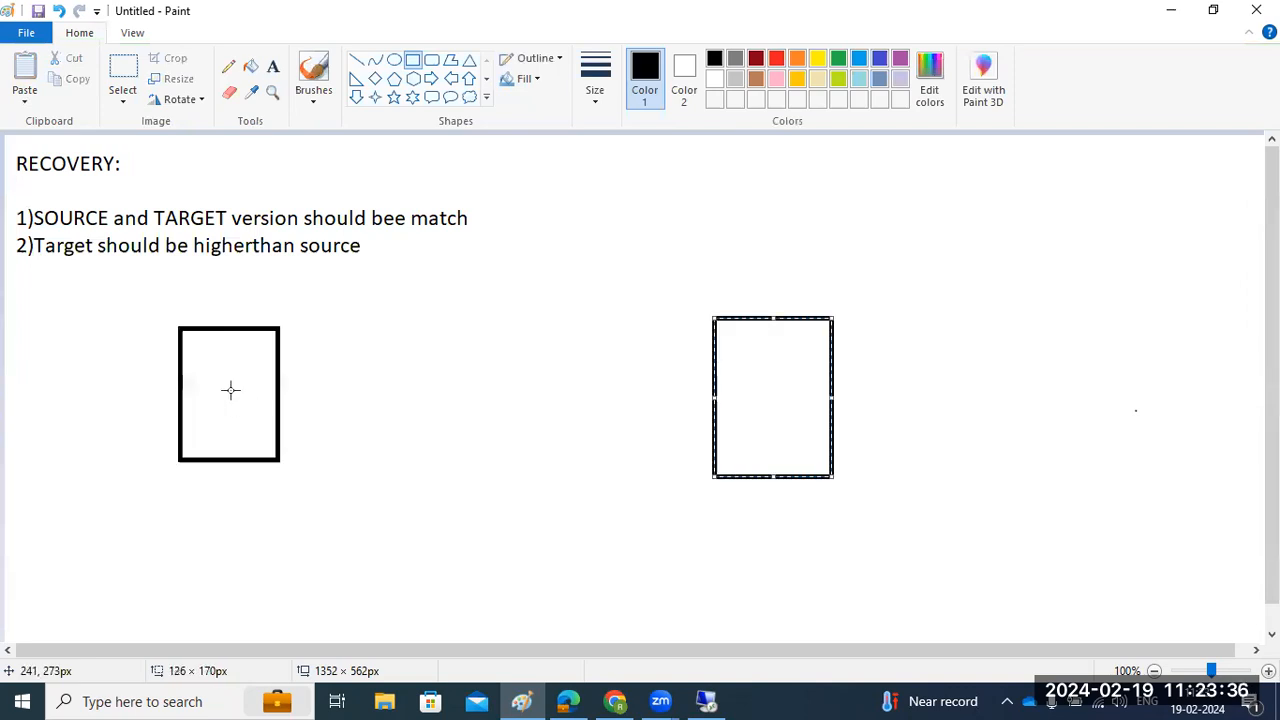
pyautogui.moveTo(217, 486); pyautogui.dragTo(238, 488)
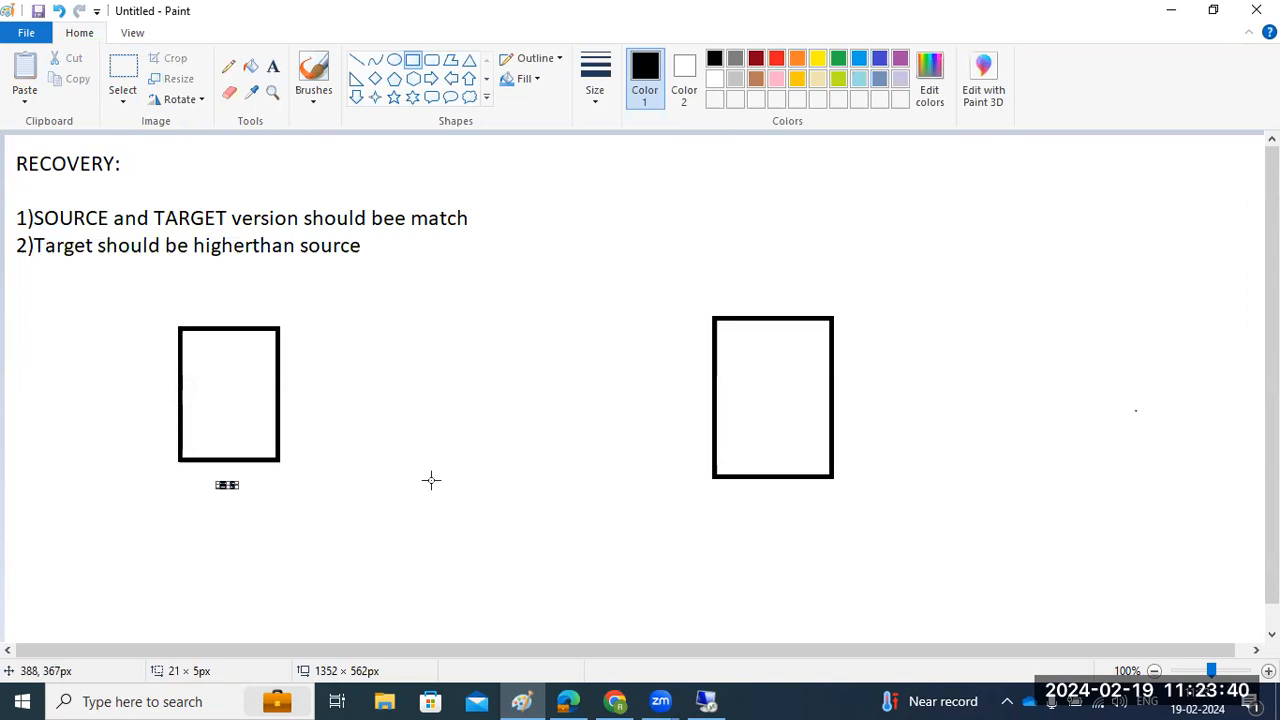
pyautogui.click(760, 497)
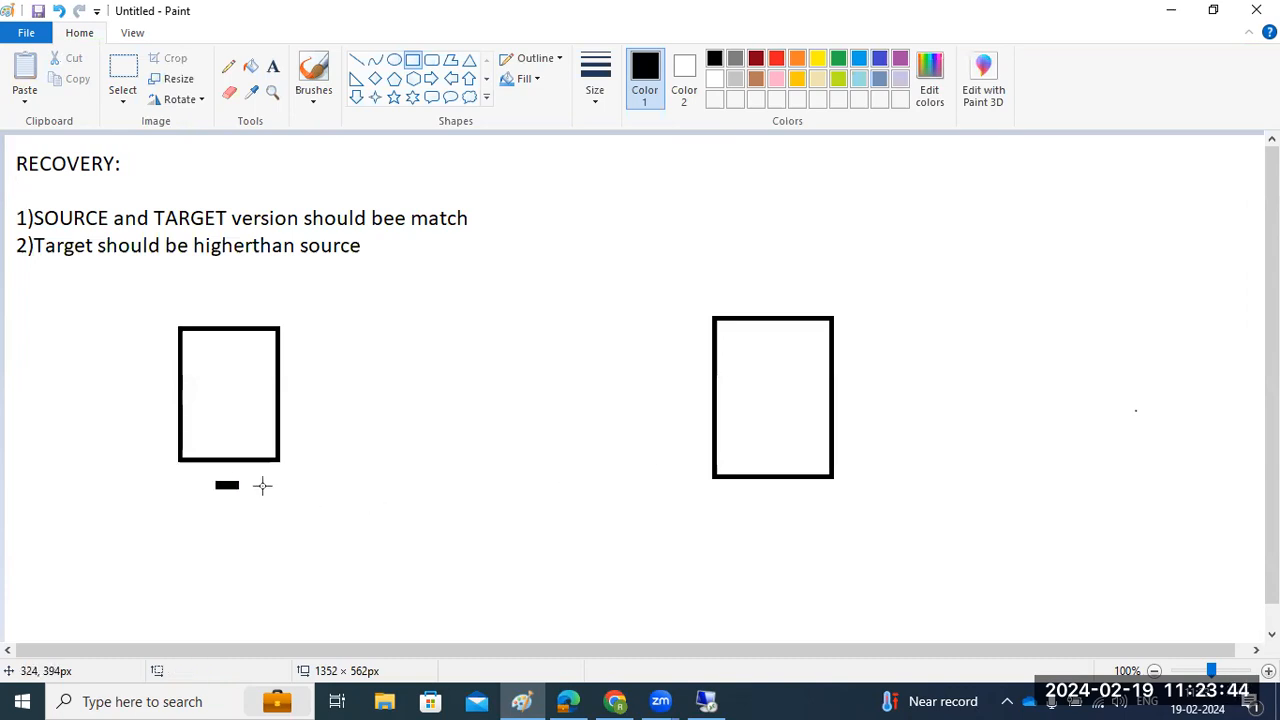
pyautogui.moveTo(250, 478); pyautogui.dragTo(266, 485)
pyautogui.moveTo(765, 496); pyautogui.dragTo(795, 506)
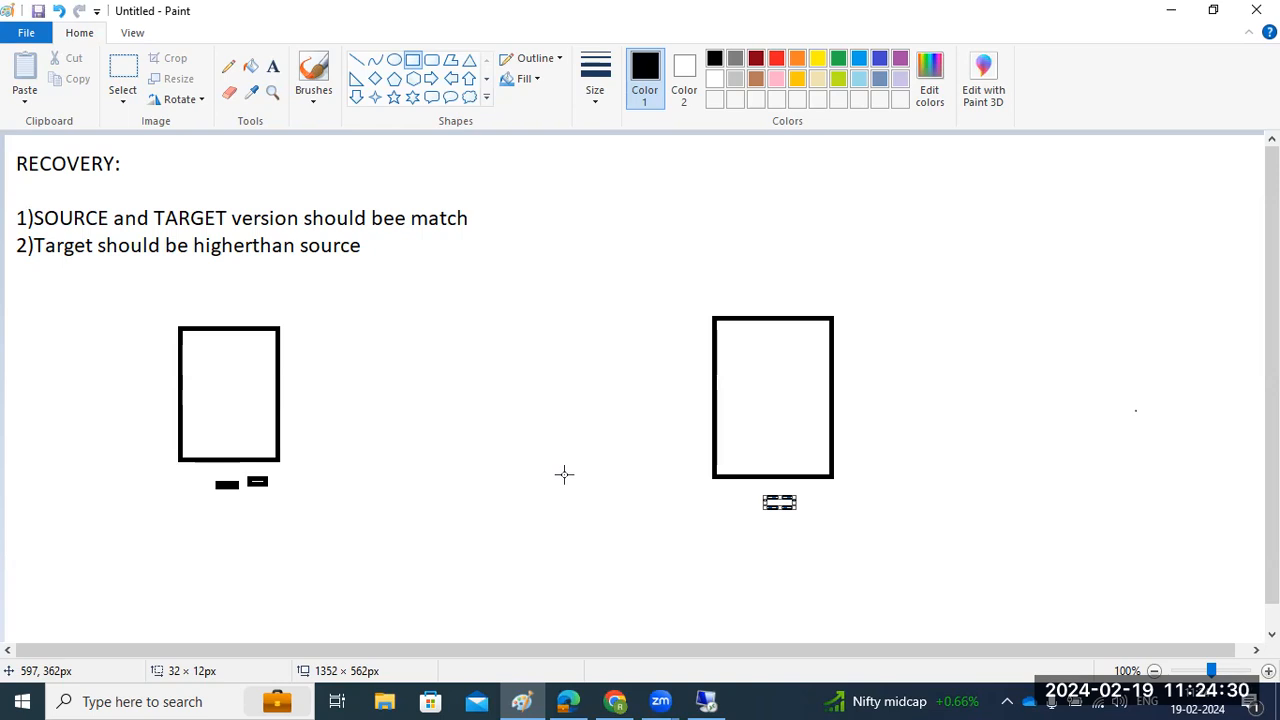
pyautogui.click(706, 701)
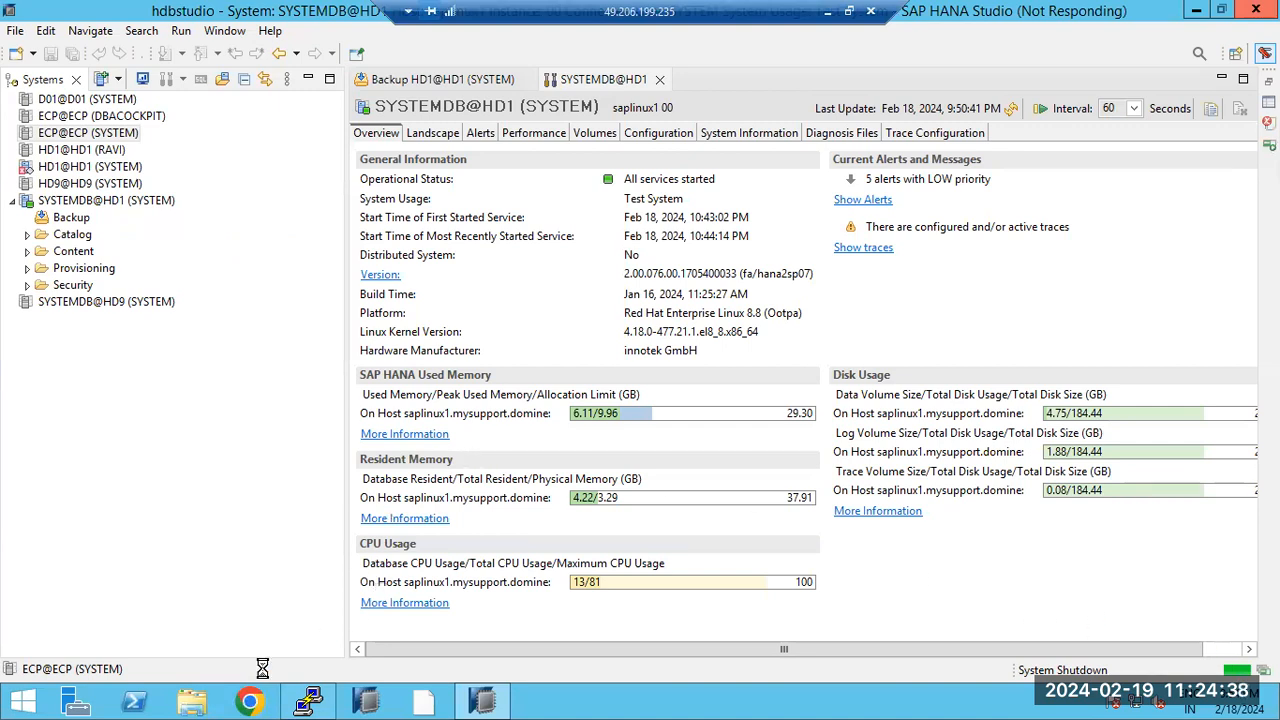
# Step: Browse SAP (E:) > SAPSOFTWARES > PRES1 > GUI > Windows > Win32 and run SetupAll
pyautogui.click(191, 703)
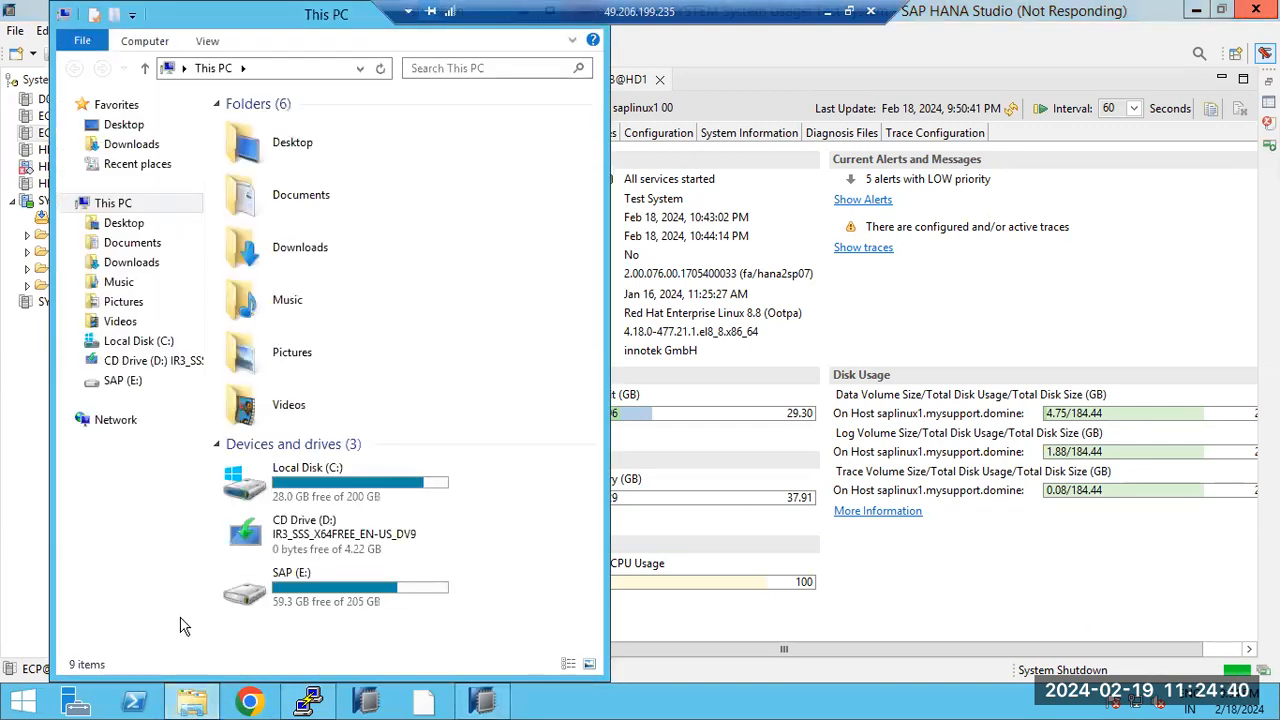
pyautogui.press('super+Up')
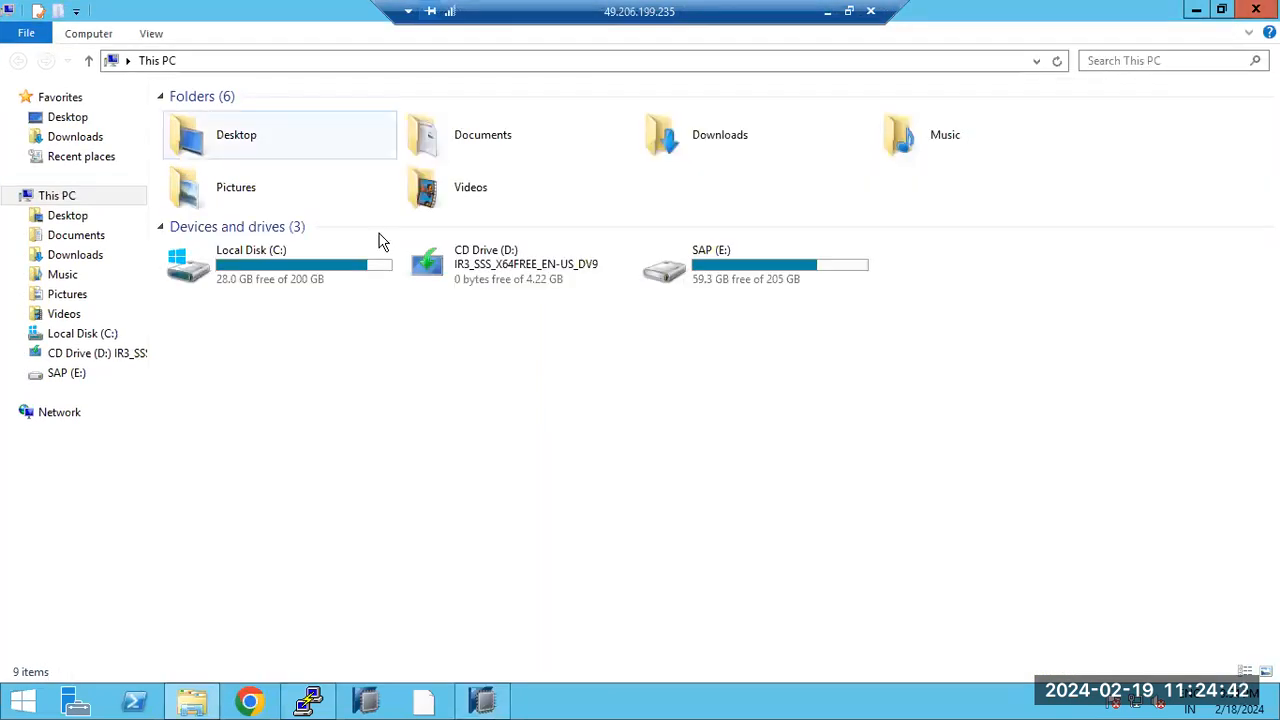
pyautogui.doubleClick(729, 262)
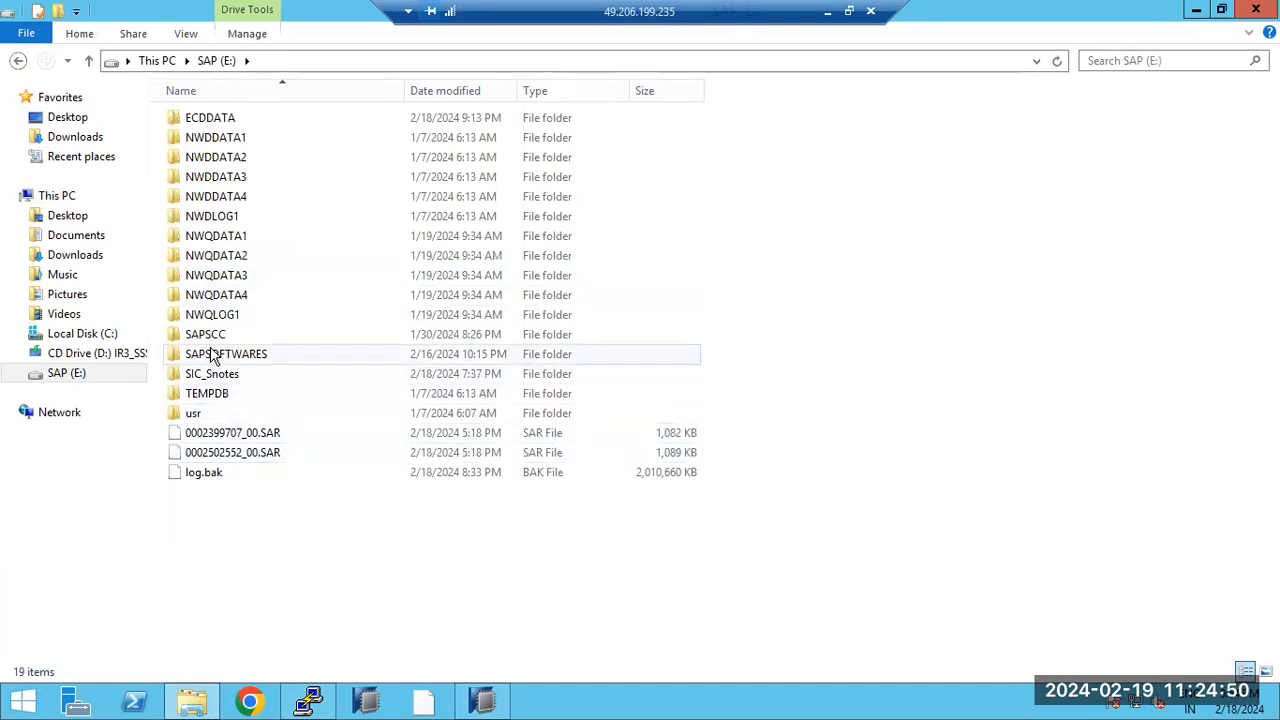
pyautogui.click(212, 357)
pyautogui.doubleClick(212, 357)
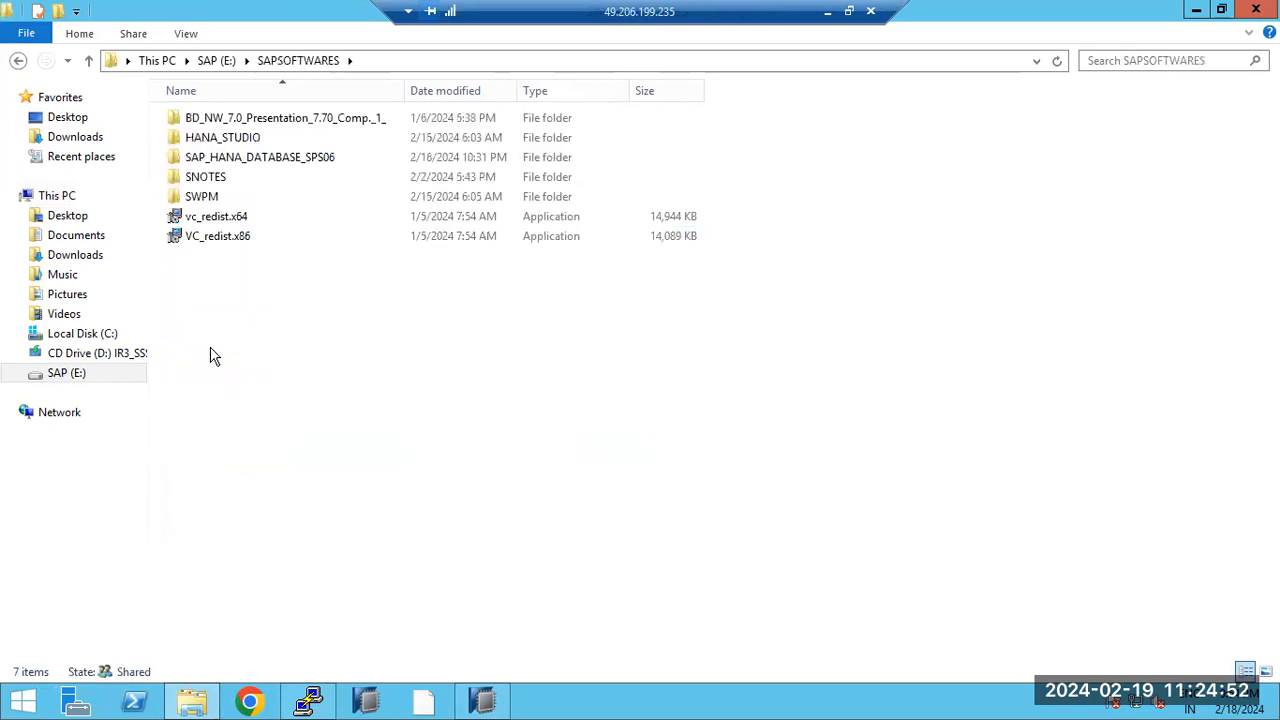
pyautogui.doubleClick(223, 118)
pyautogui.doubleClick(223, 118)
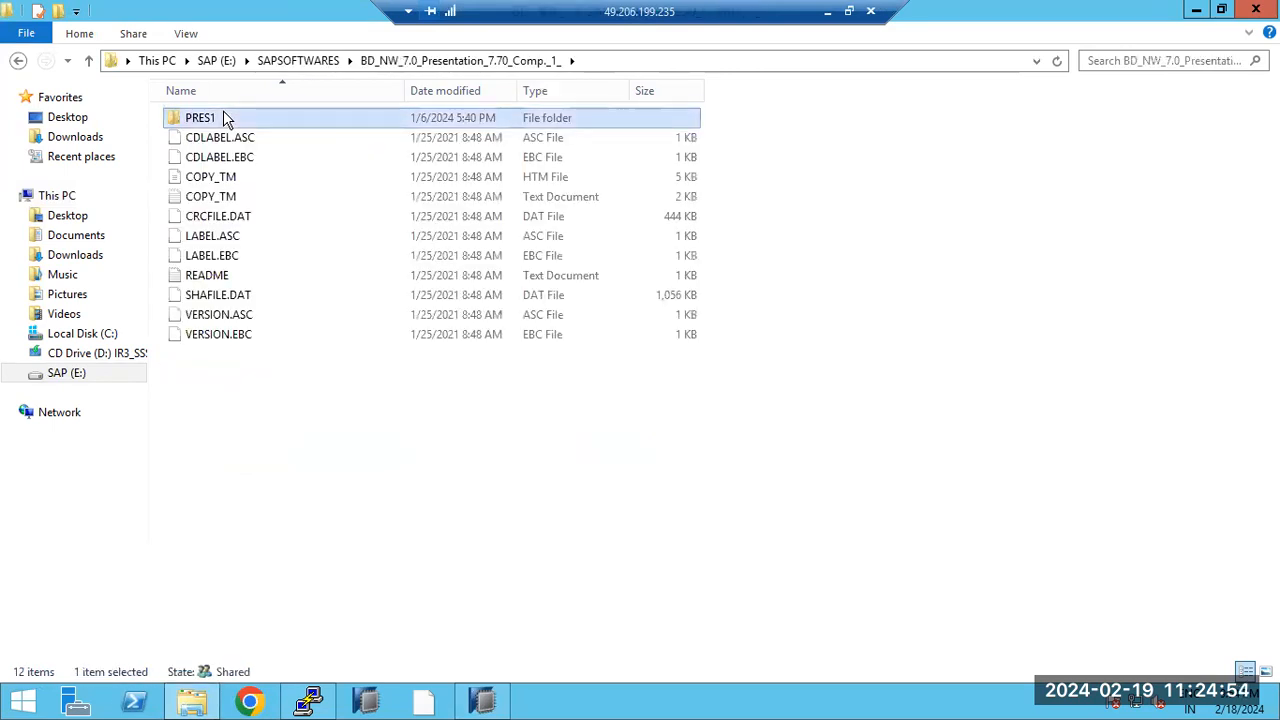
pyautogui.doubleClick(205, 157)
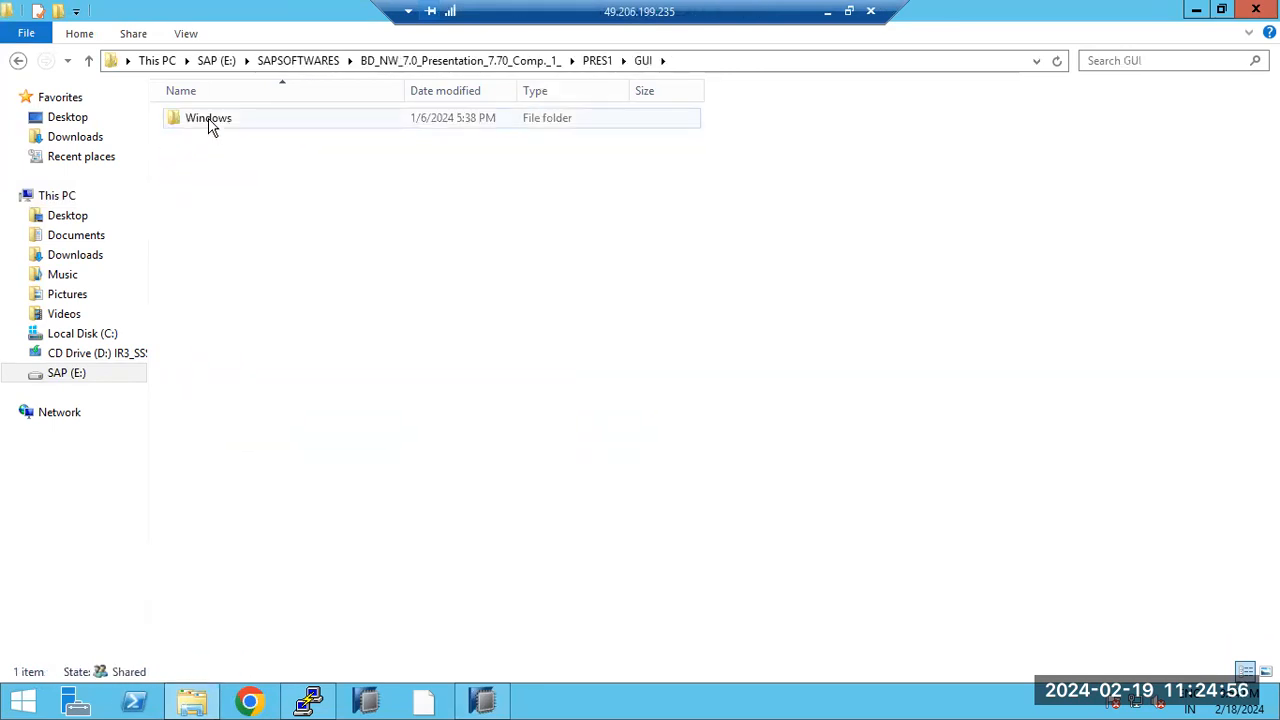
pyautogui.doubleClick(209, 124)
pyautogui.doubleClick(213, 125)
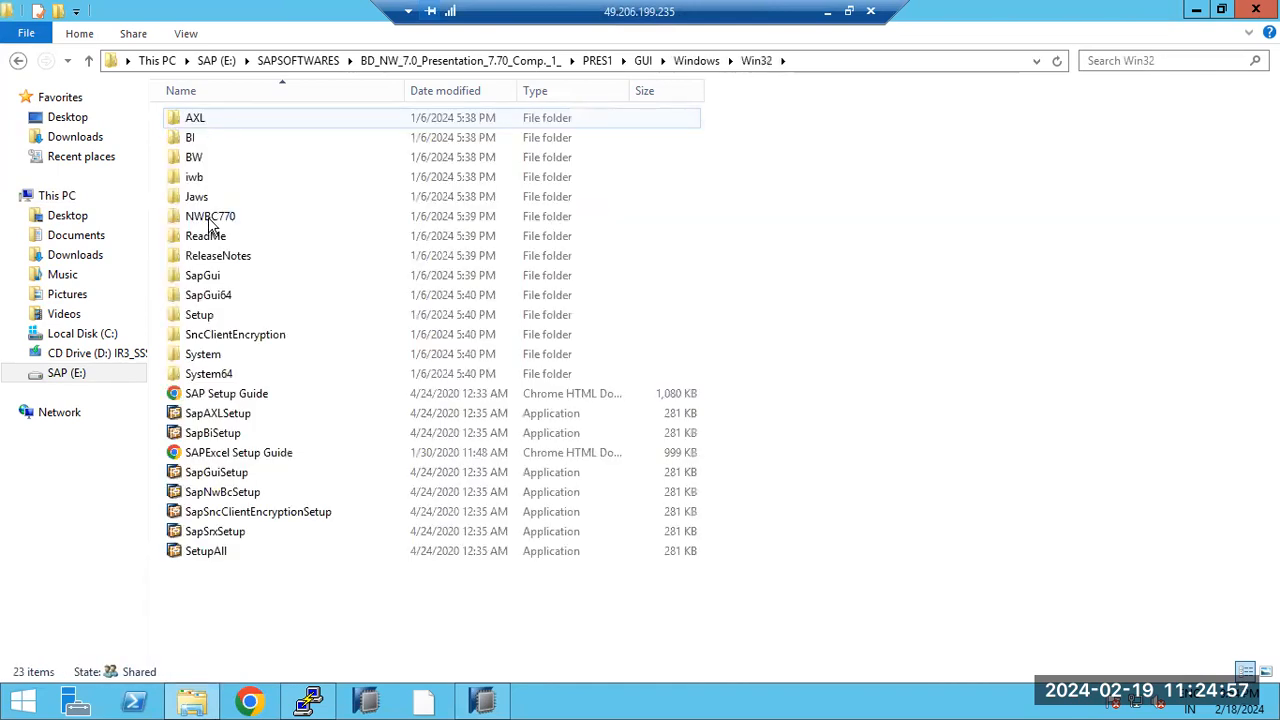
pyautogui.doubleClick(207, 552)
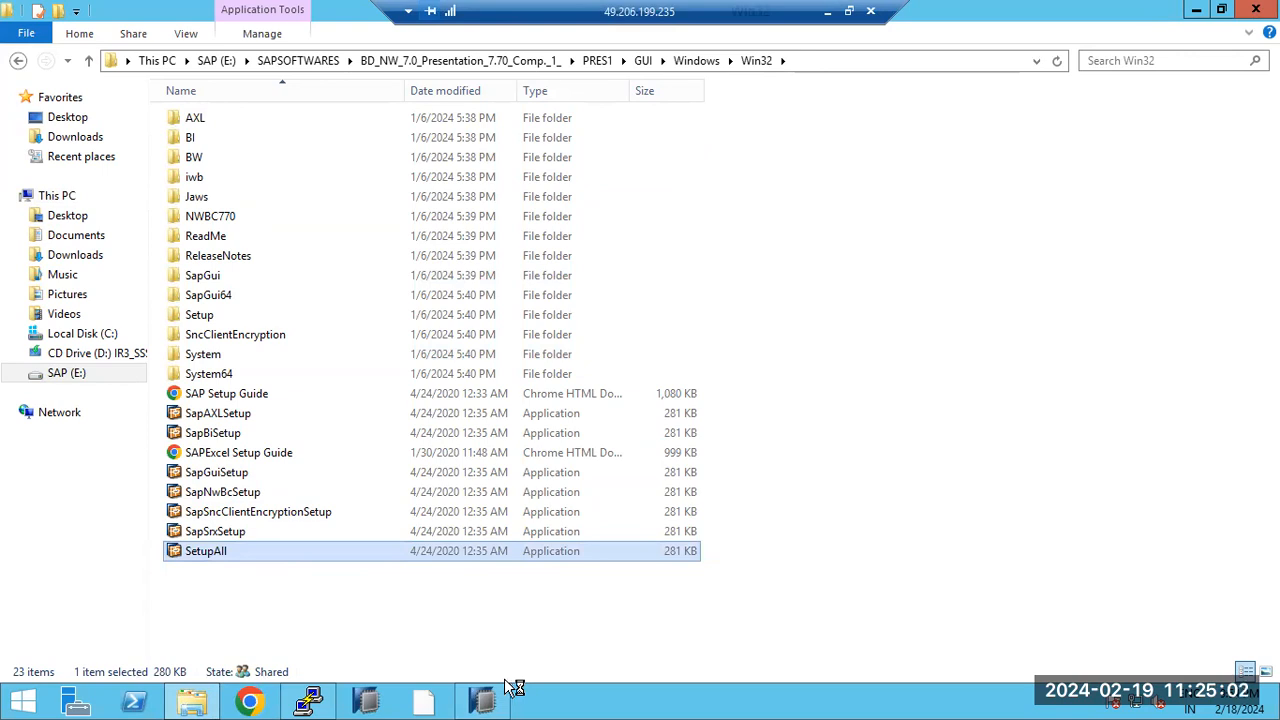
# Step: Decline the NwSapSetup prompts and advance the installer to the component list
pyautogui.click(822, 443)
pyautogui.click(817, 447)
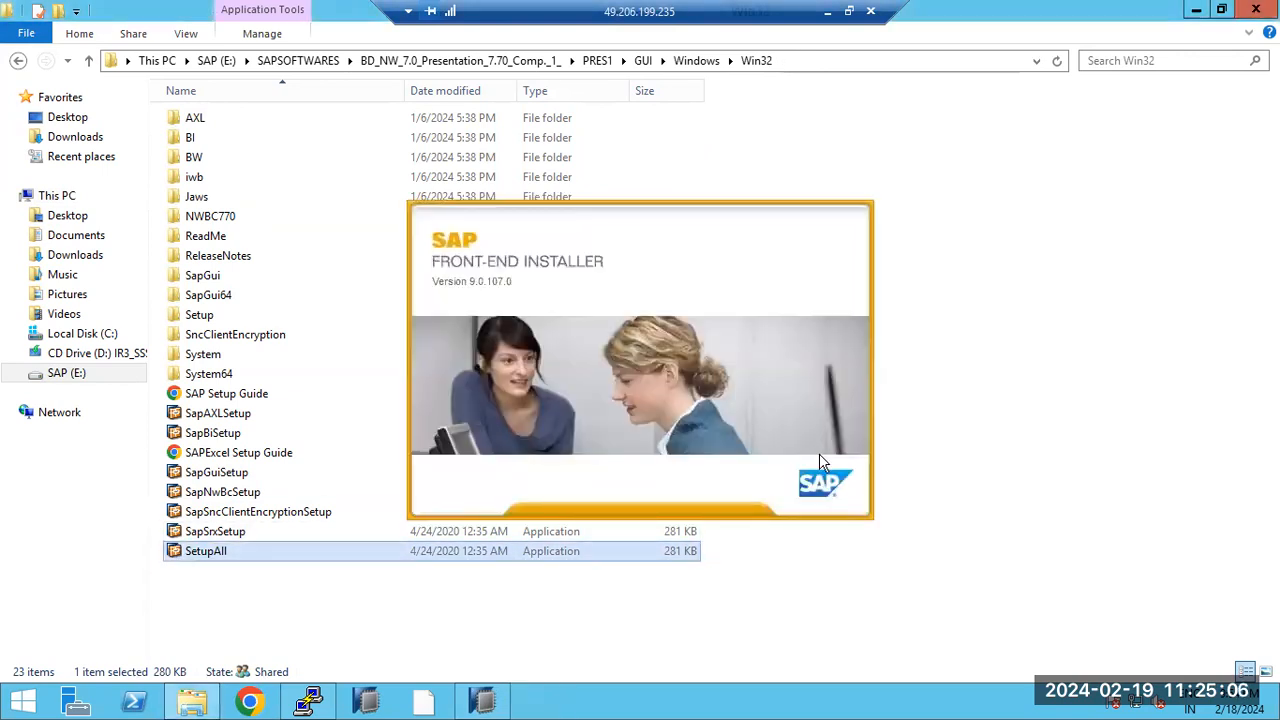
pyautogui.click(1193, 11)
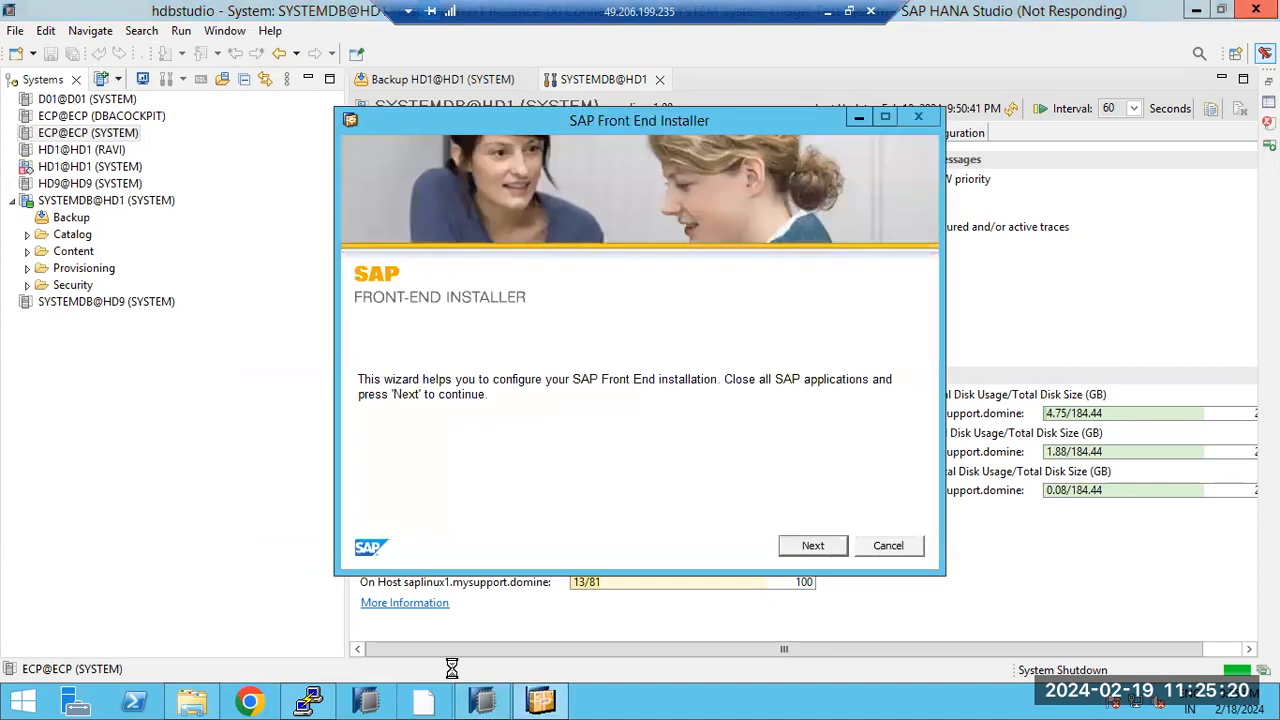
pyautogui.click(810, 545)
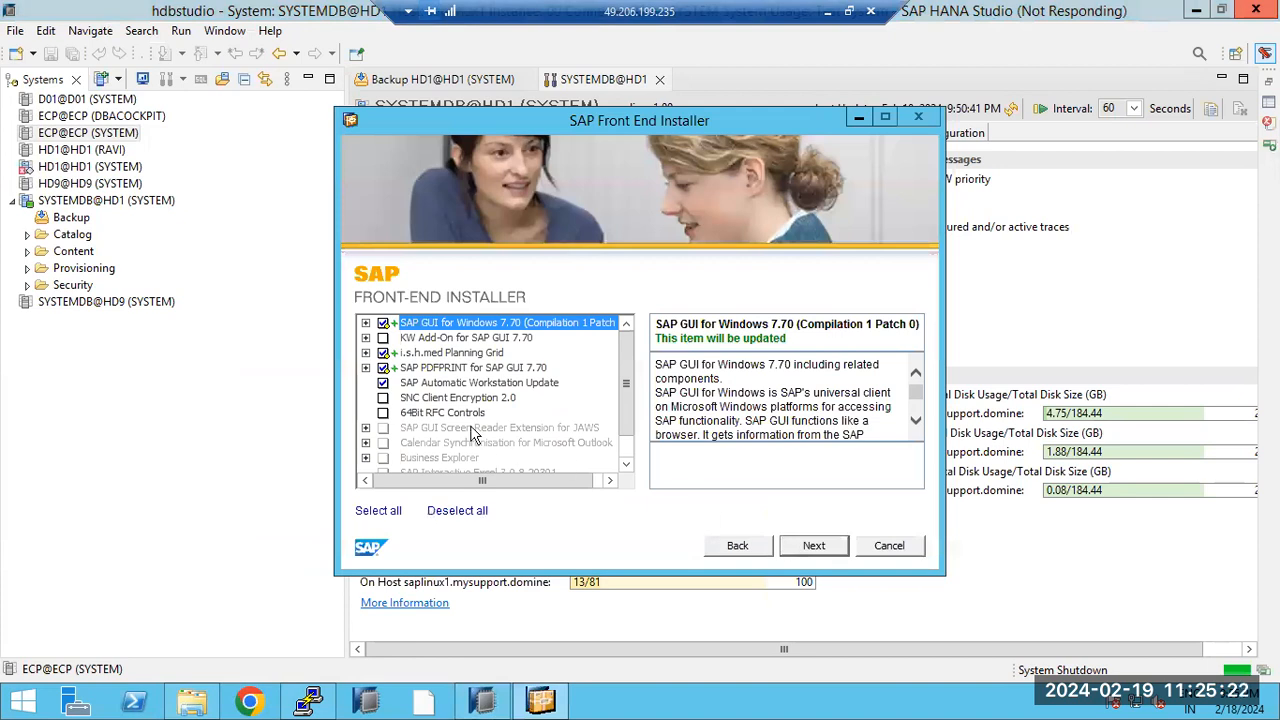
# Step: Select all SAP GUI for Windows 7.70 components and install into C:\Program Files\SAP\FrontEnd
pyautogui.click(365, 322)
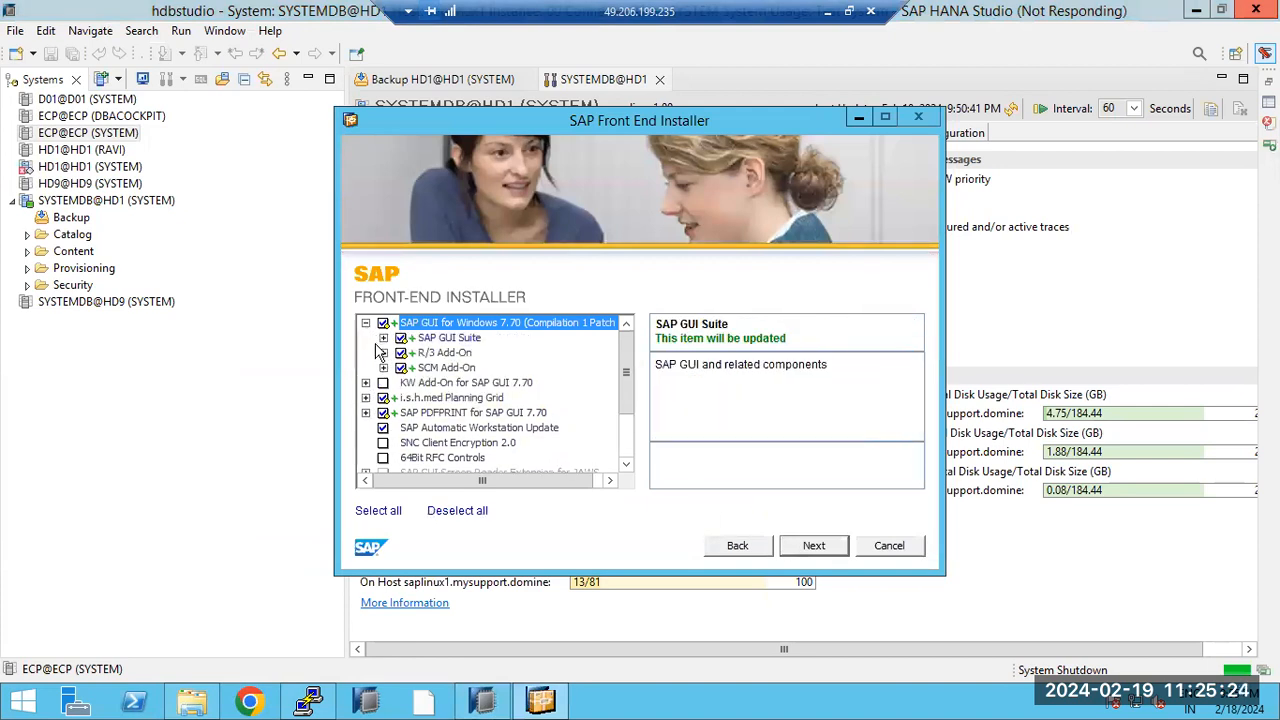
pyautogui.click(380, 511)
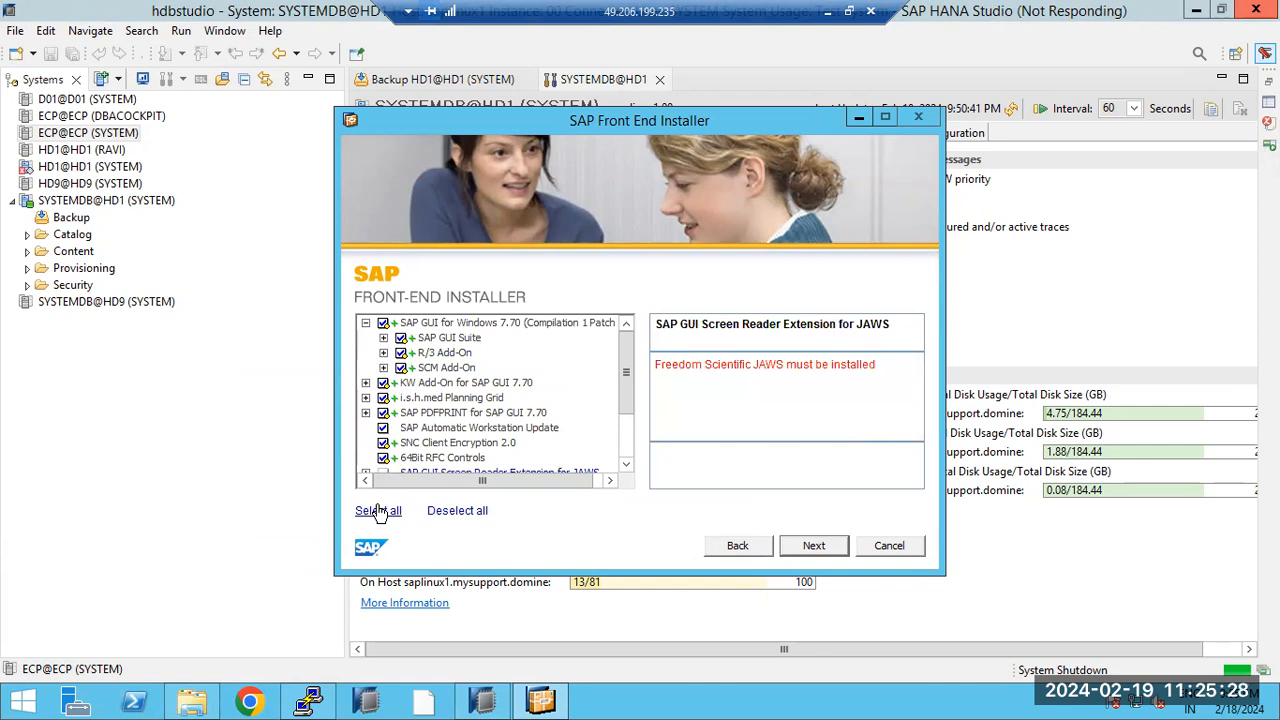
pyautogui.click(383, 323)
pyautogui.click(383, 323)
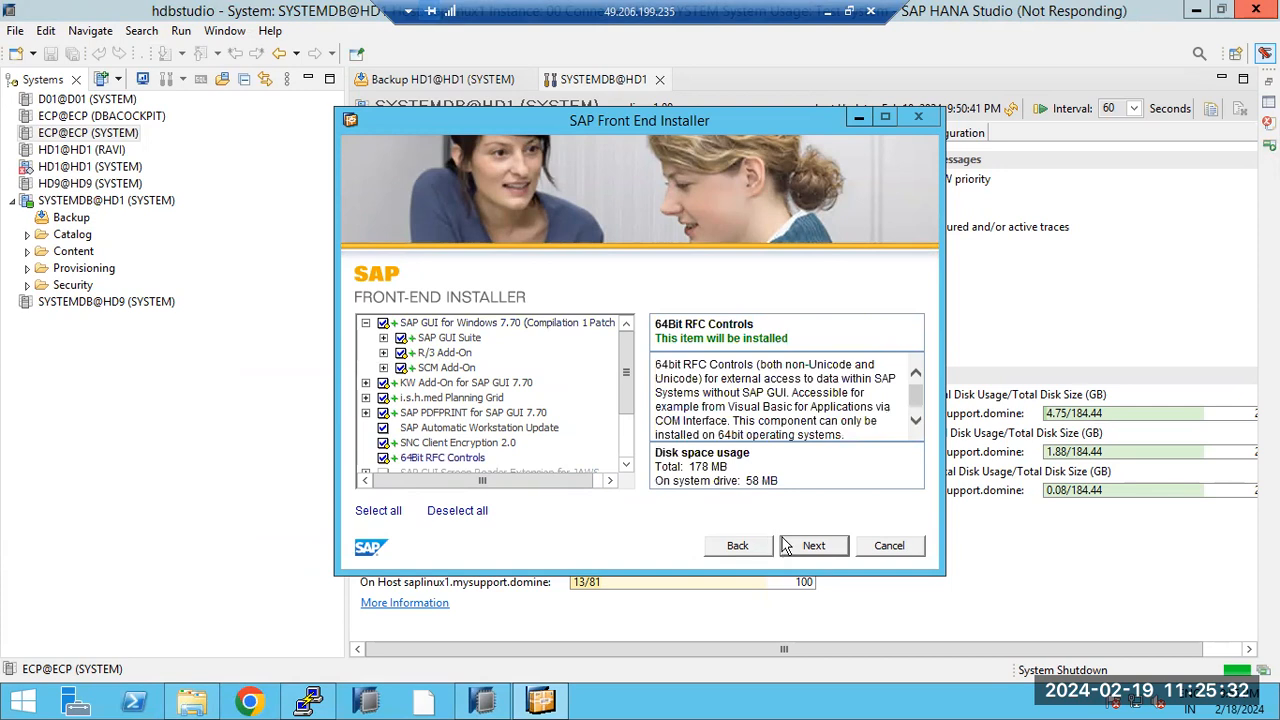
pyautogui.moveTo(626, 420); pyautogui.dragTo(622, 478)
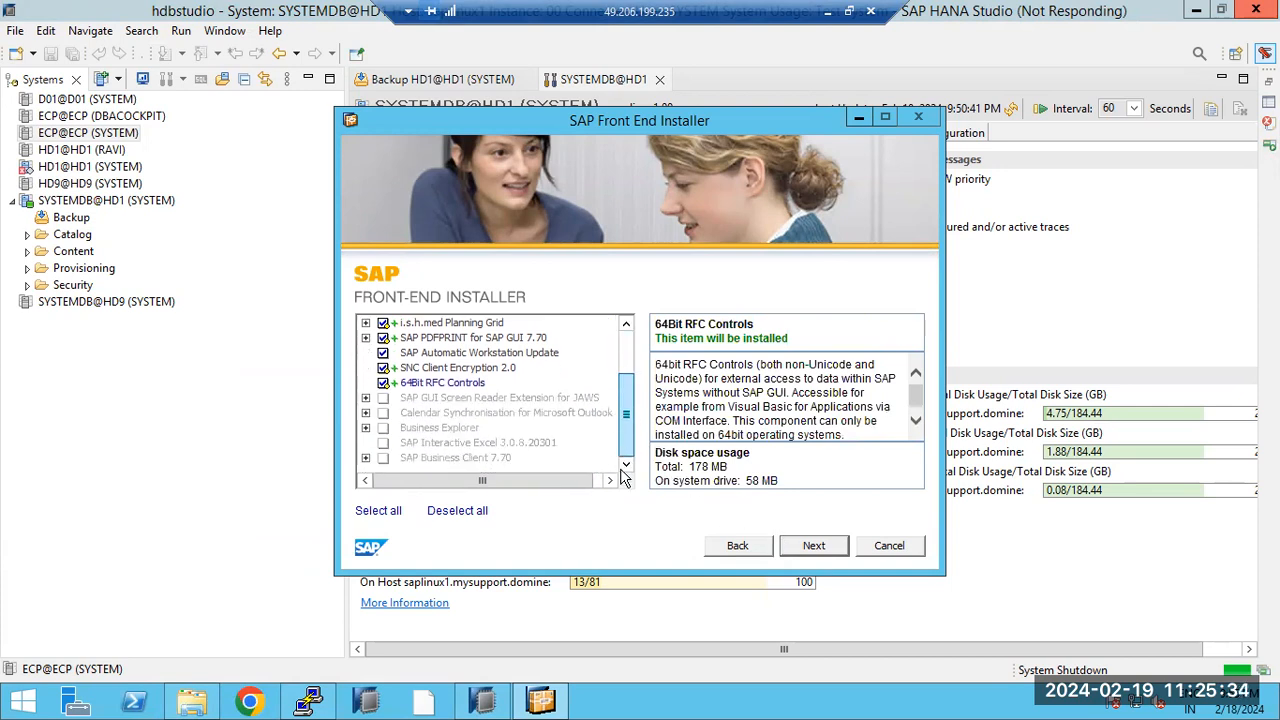
pyautogui.click(810, 555)
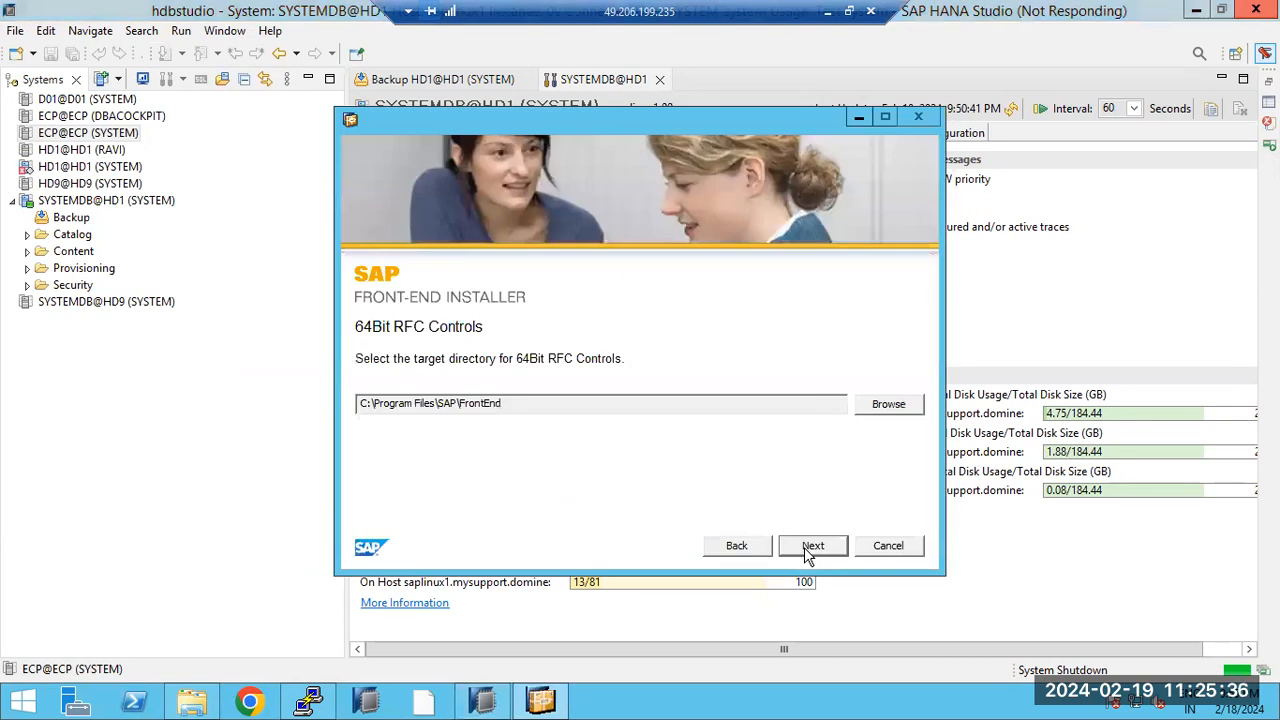
pyautogui.click(808, 553)
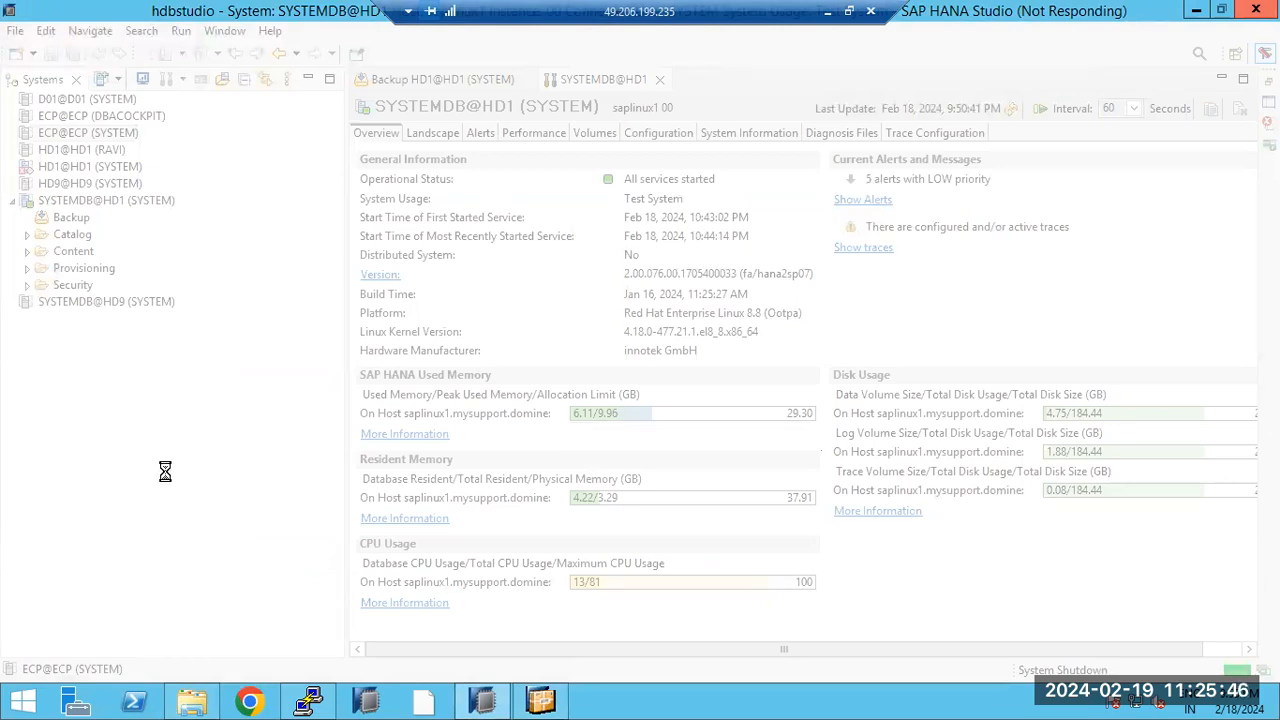
# Step: Switch the PuTTY session to the hd1adm user with sudo su - hd1adm
pyautogui.click(308, 703)
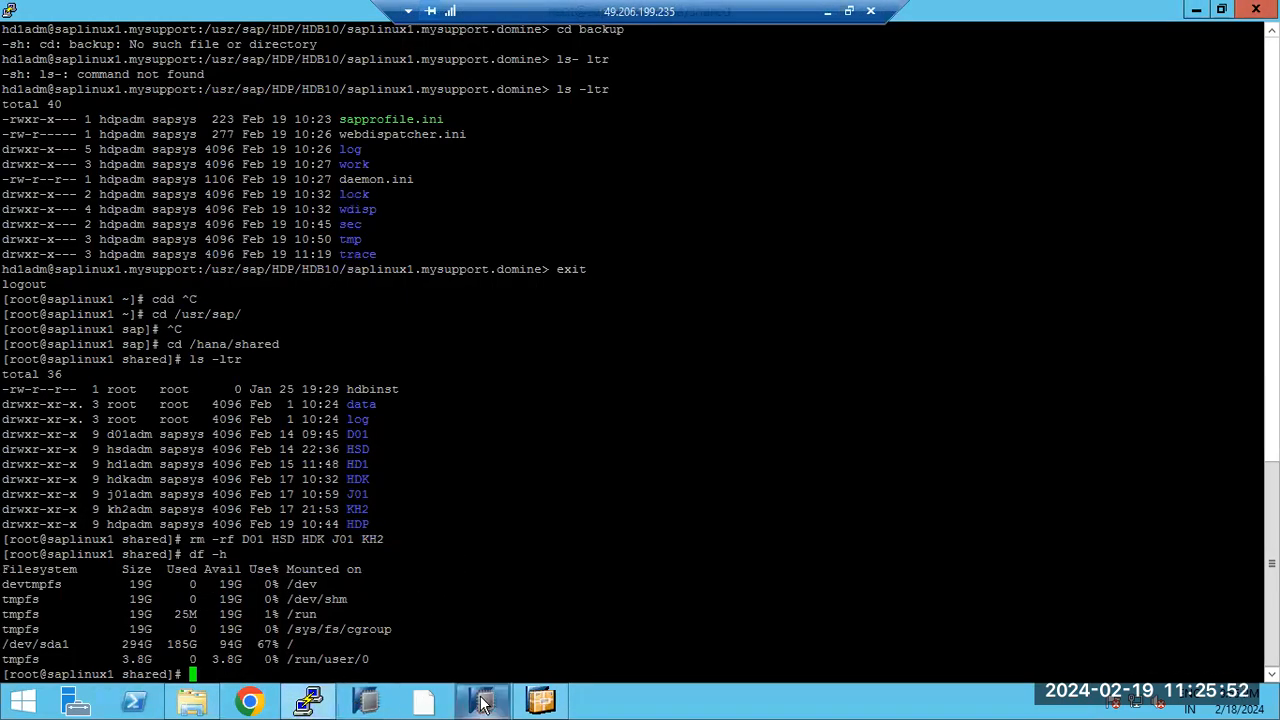
pyautogui.moveTo(483, 703)
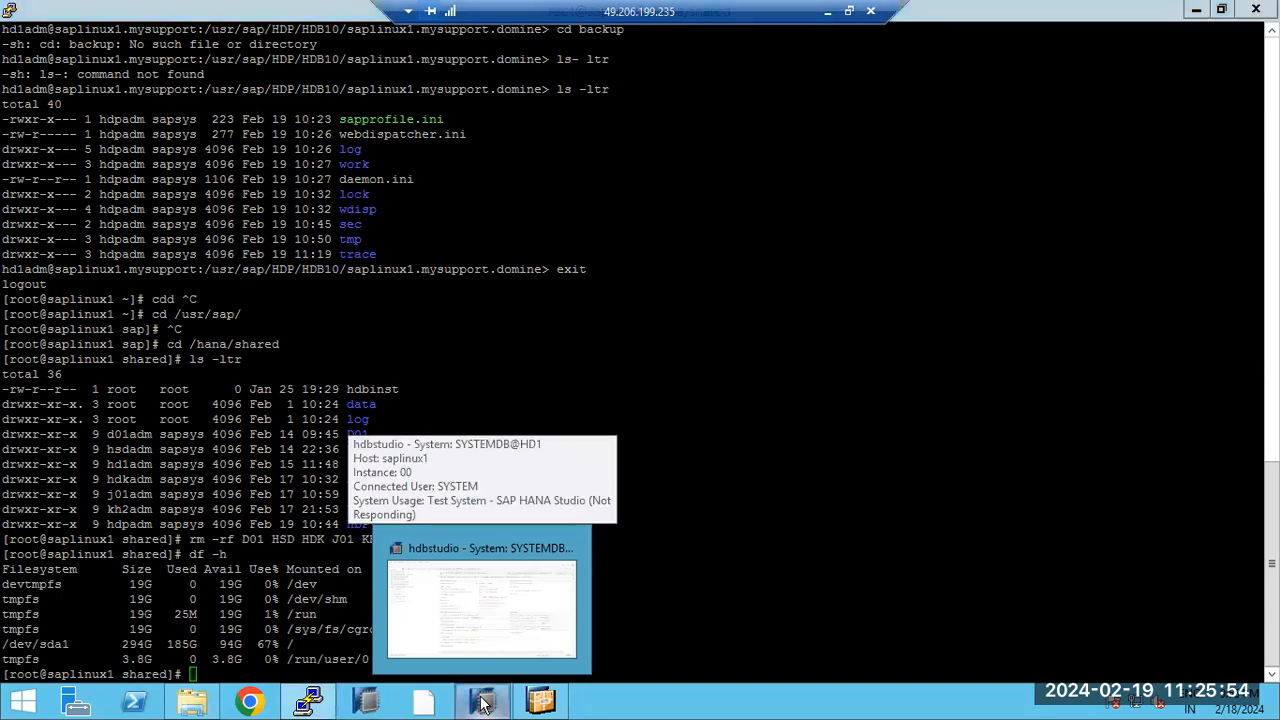
pyautogui.click(483, 703)
pyautogui.click(483, 703)
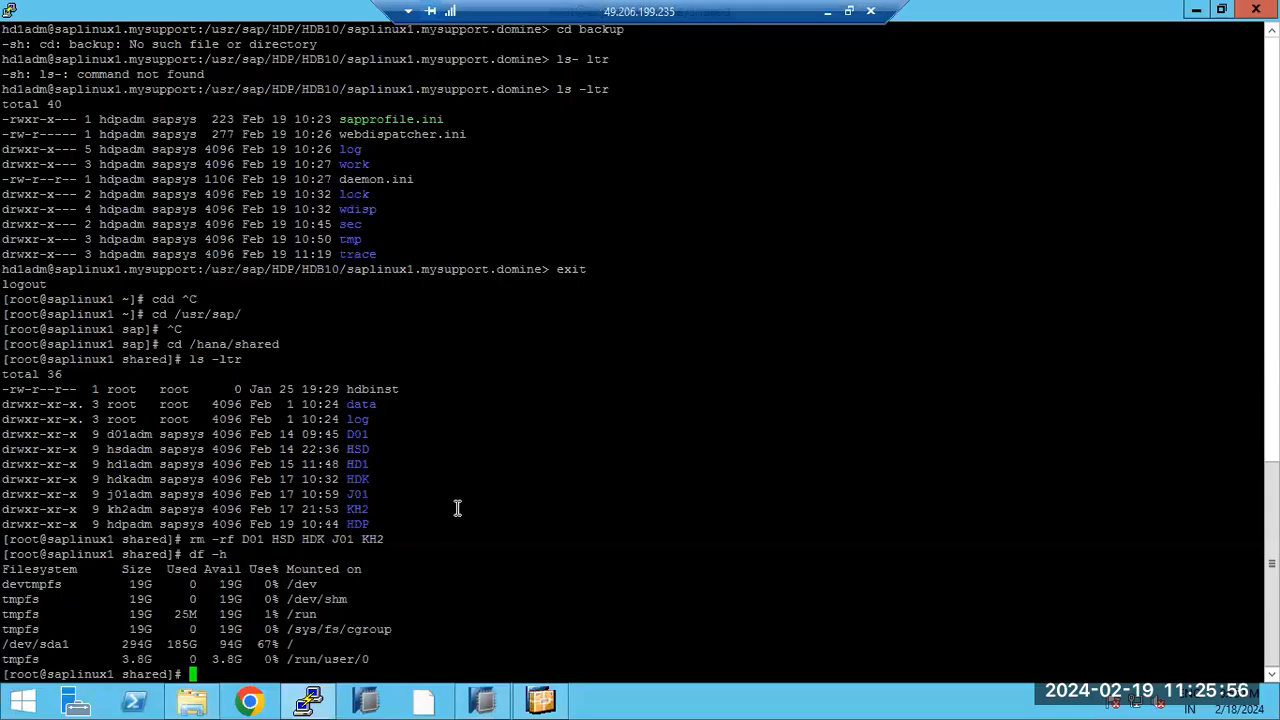
pyautogui.write('sudo su - hd1adm')
pyautogui.press('Return')
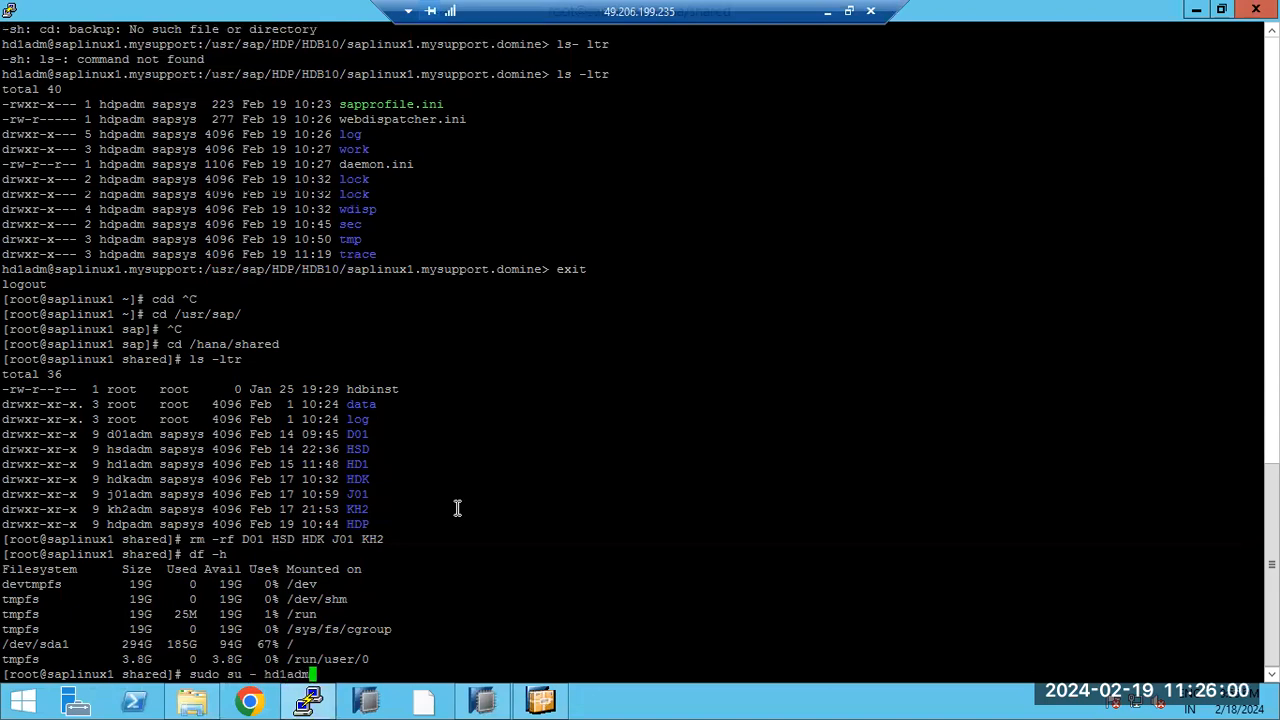
# Step: Run HDB info to list the running HD1 database processes
pyautogui.write('HDB info')
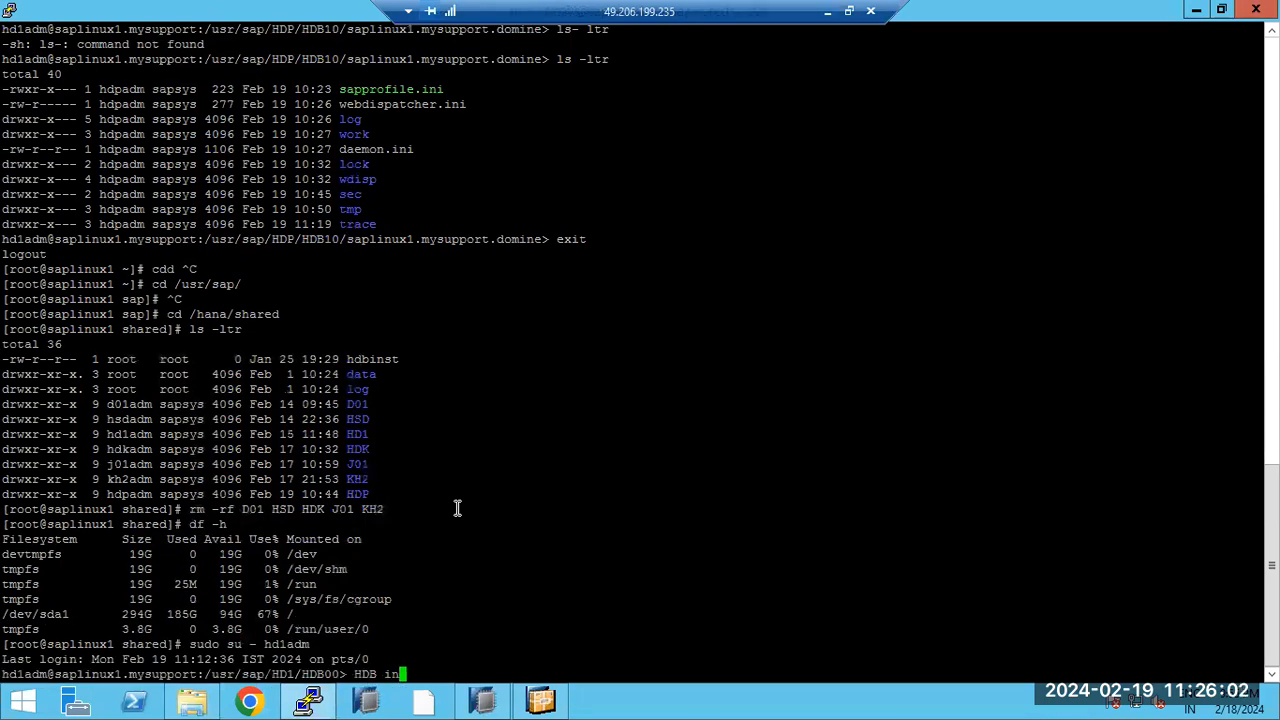
pyautogui.press('Return')
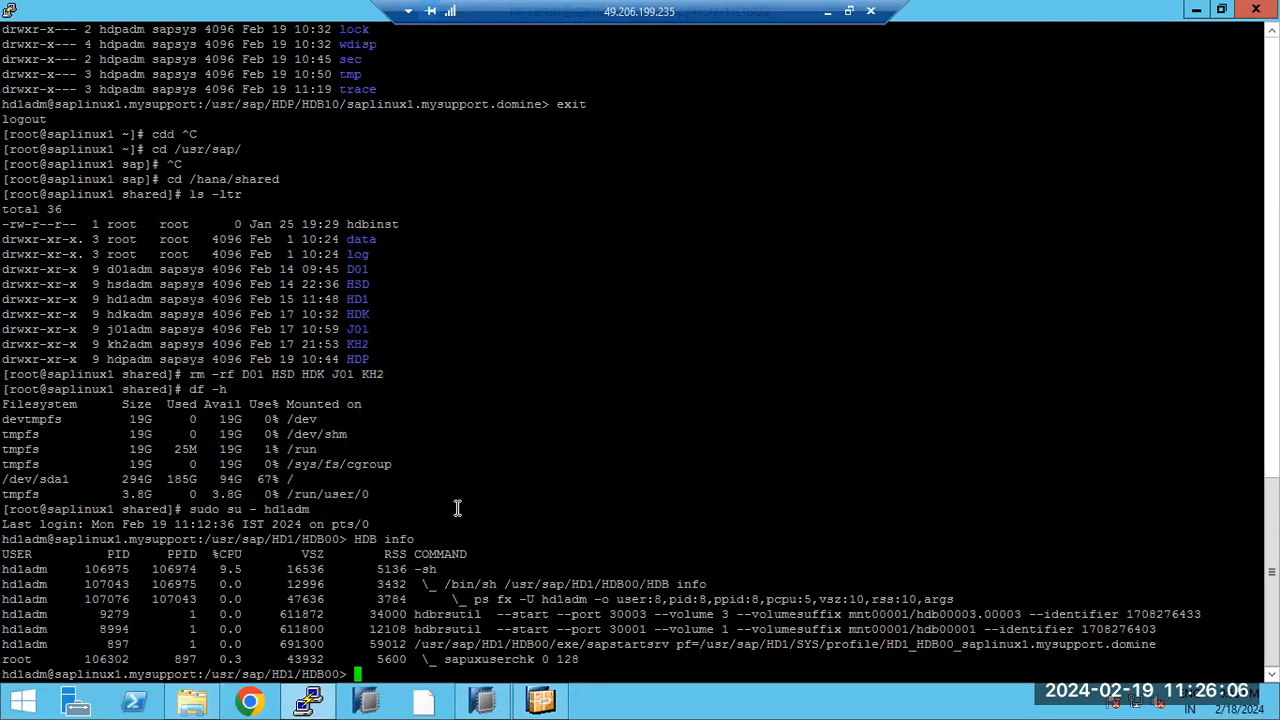
pyautogui.click(492, 704)
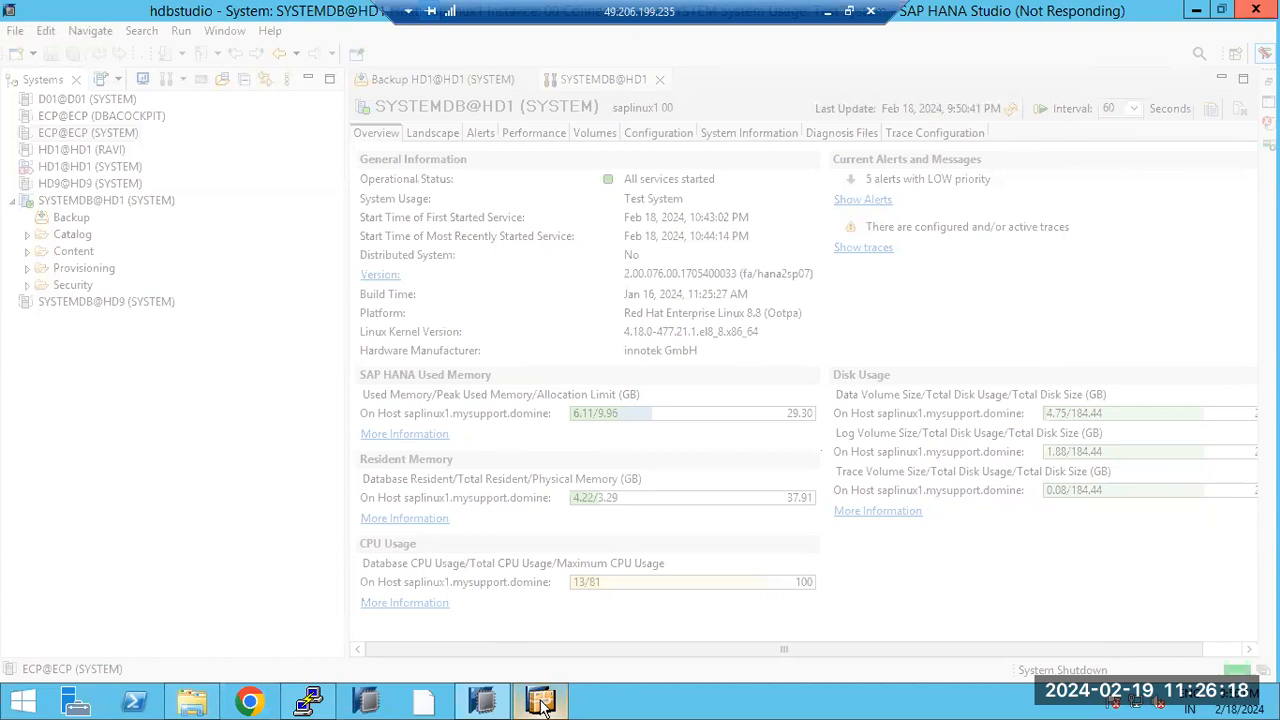
pyautogui.moveTo(527, 703)
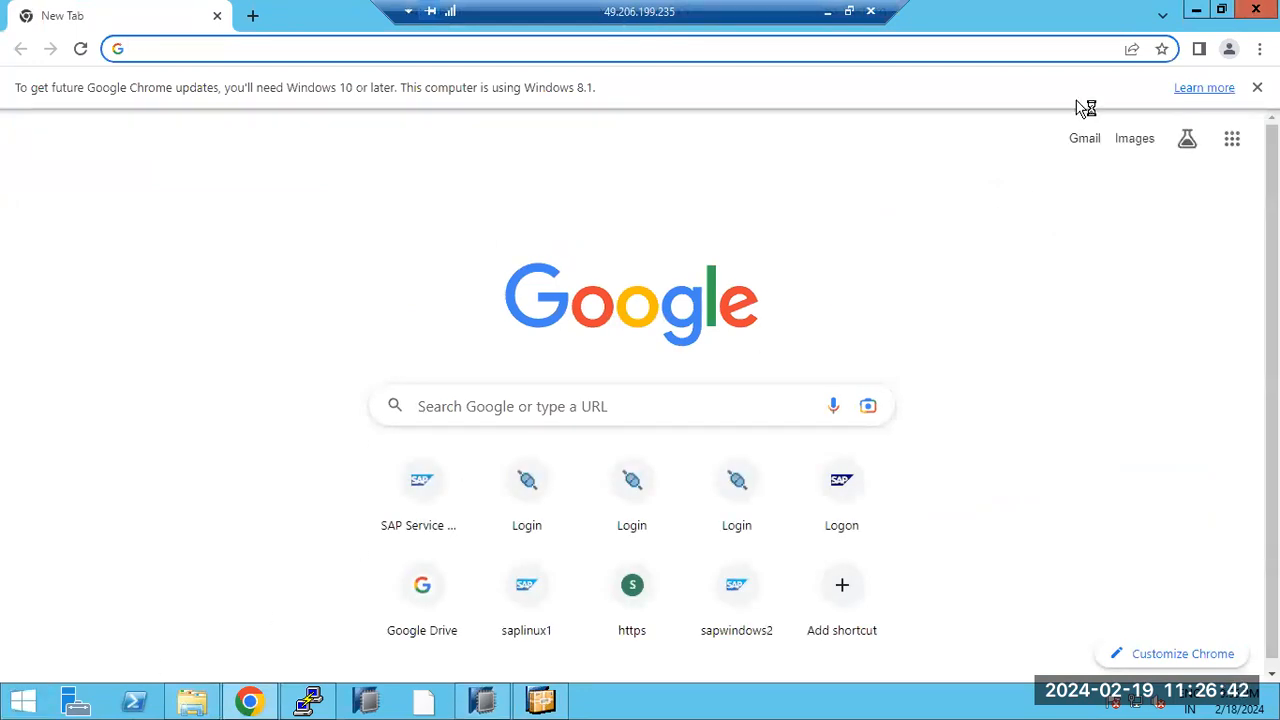
pyautogui.click(1196, 10)
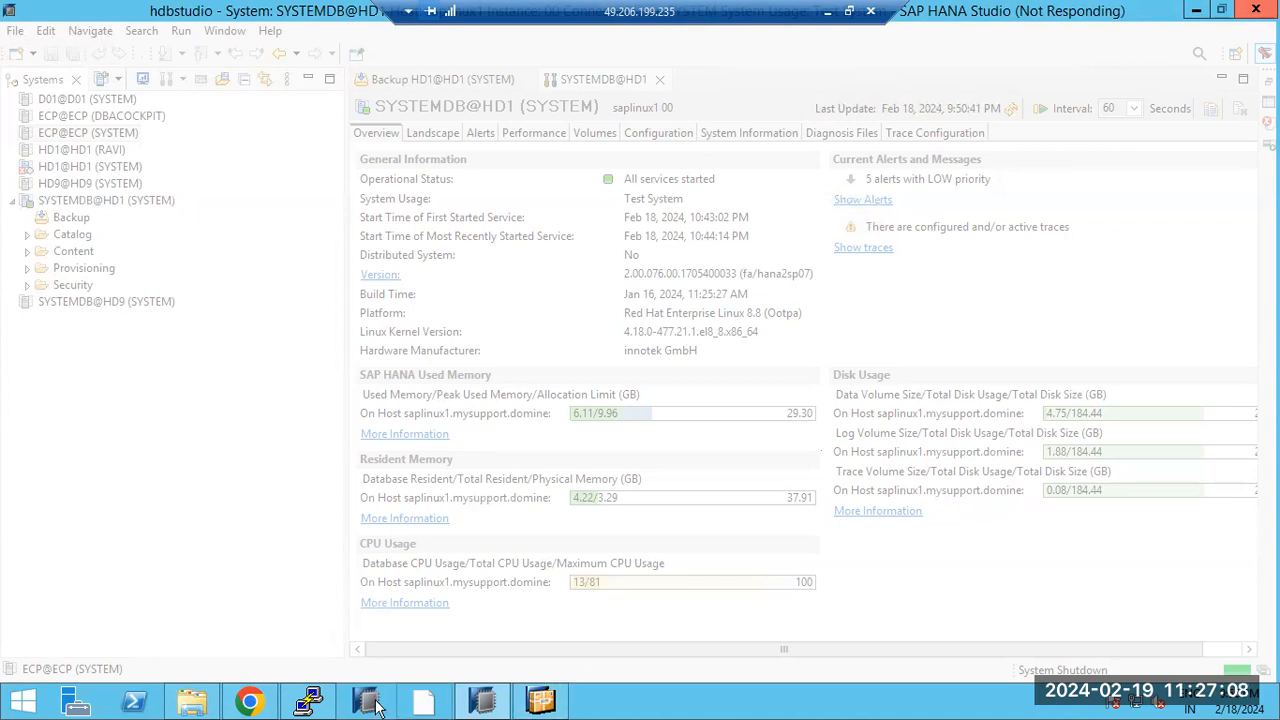
# Step: Rerun HDB info in the hd1adm terminal to recheck the HD1 processes
pyautogui.click(312, 702)
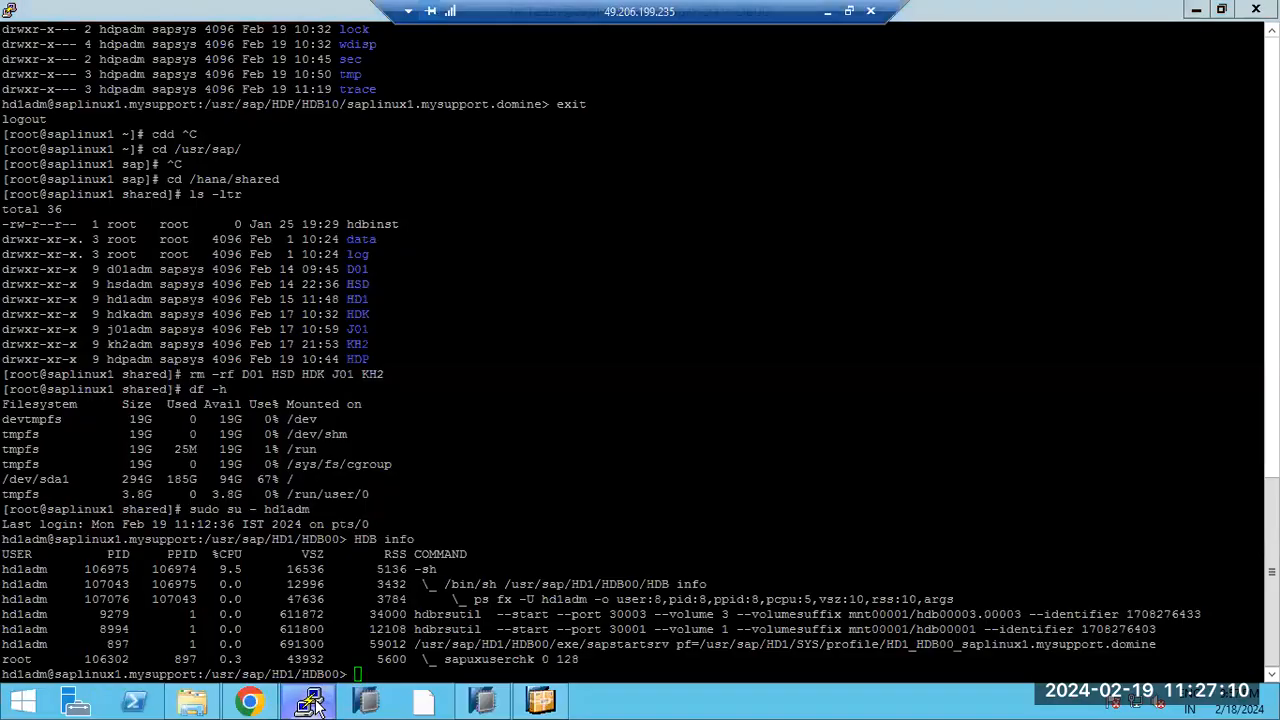
pyautogui.click(313, 702)
pyautogui.click(313, 702)
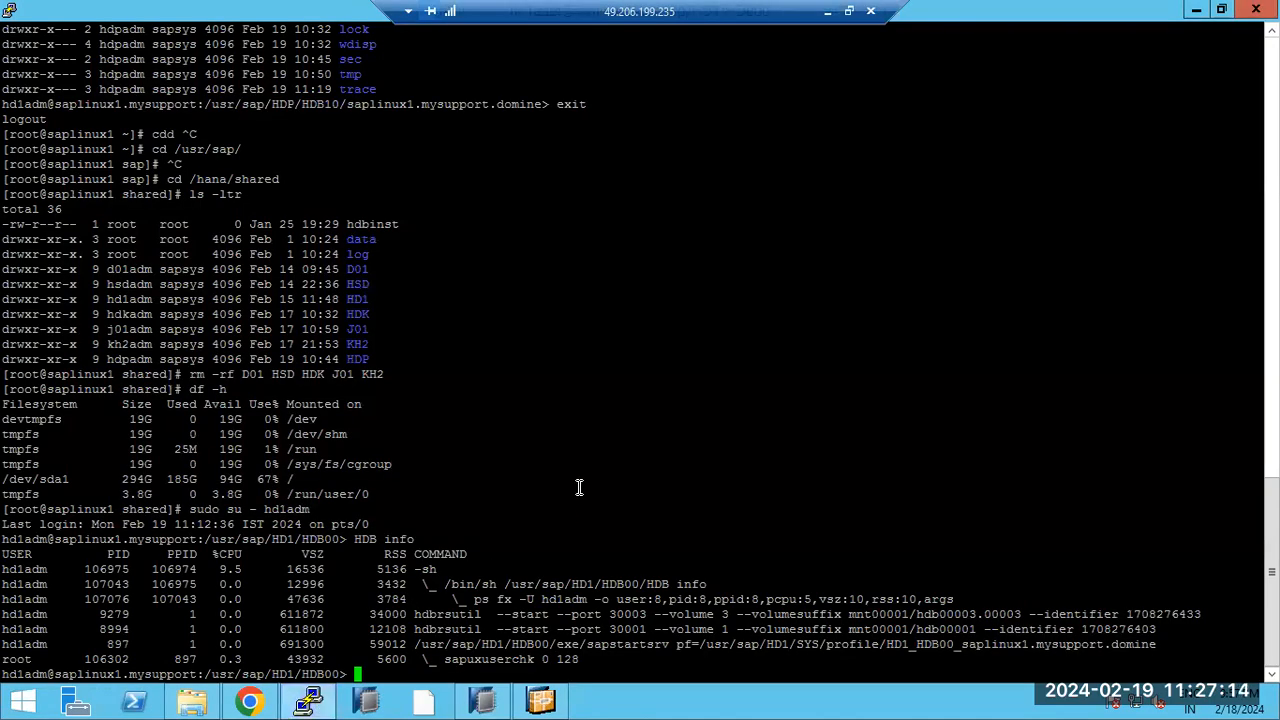
pyautogui.press('Up')
pyautogui.press('Return')
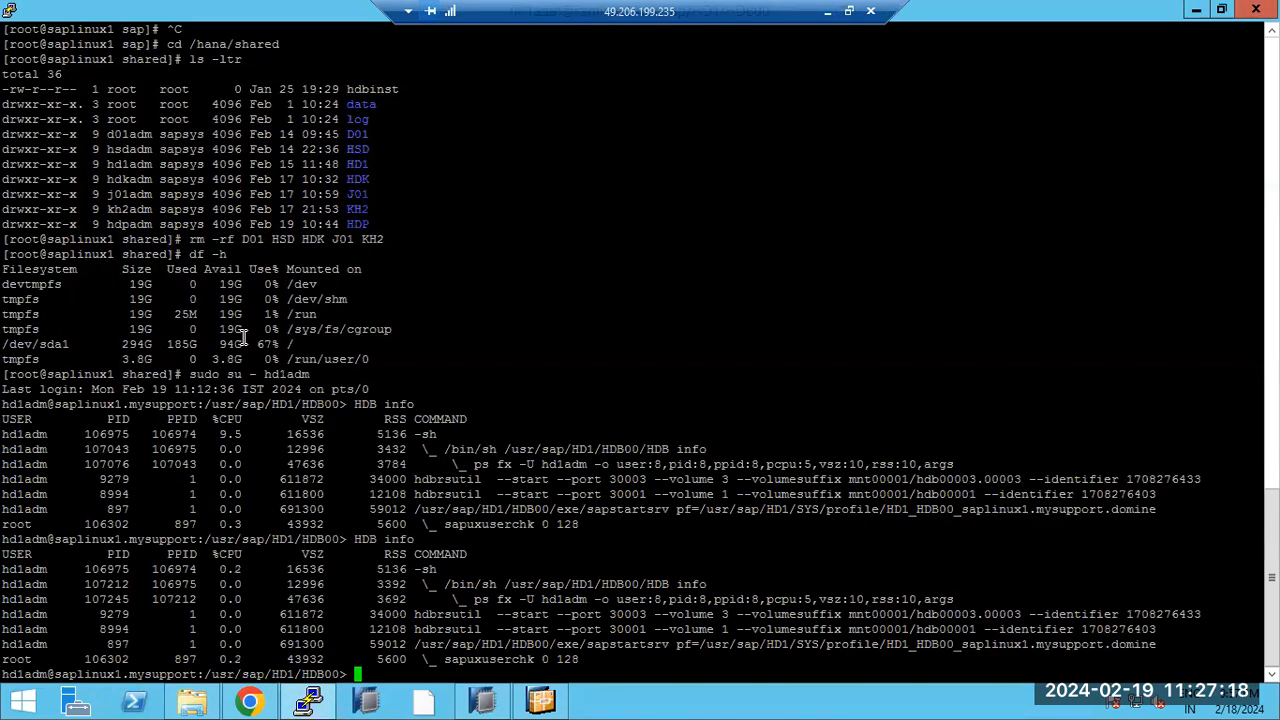
# Step: Open a new PuTTY session to the saved saphana host and log in as root
pyautogui.click(10, 14)
pyautogui.click(76, 214)
pyautogui.doubleClick(608, 399)
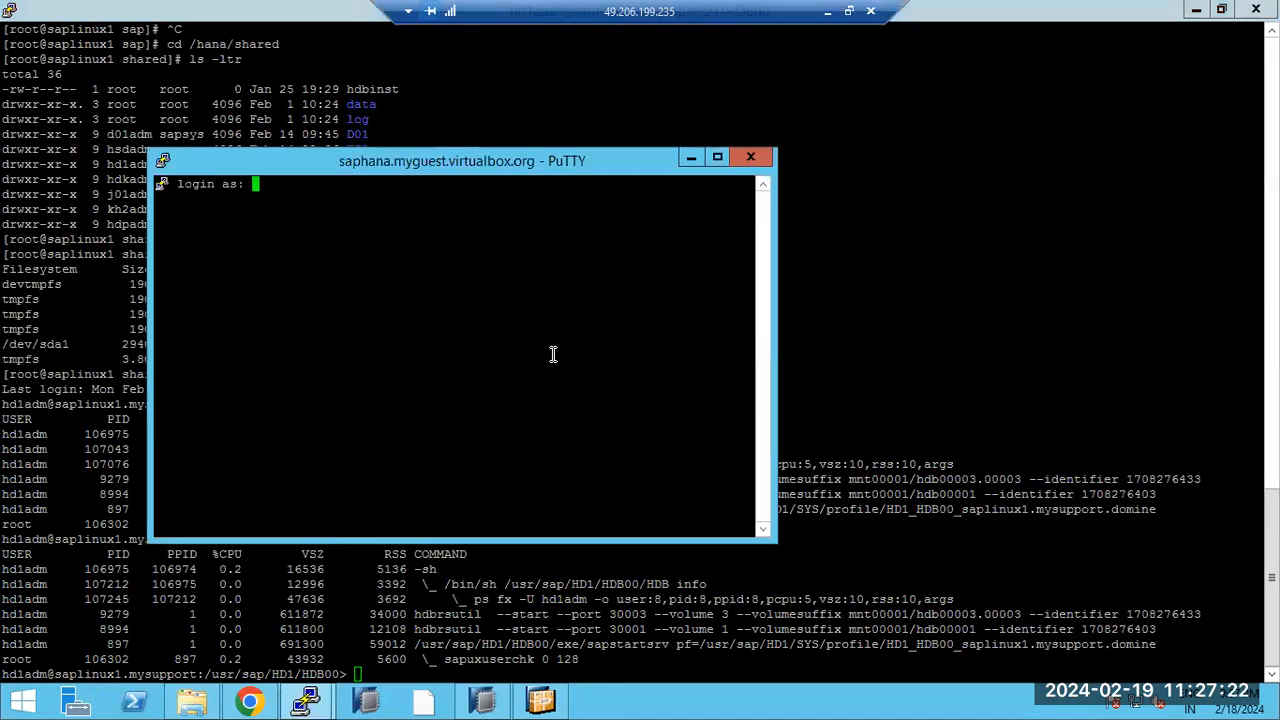
pyautogui.write('root')
pyautogui.press('Return')
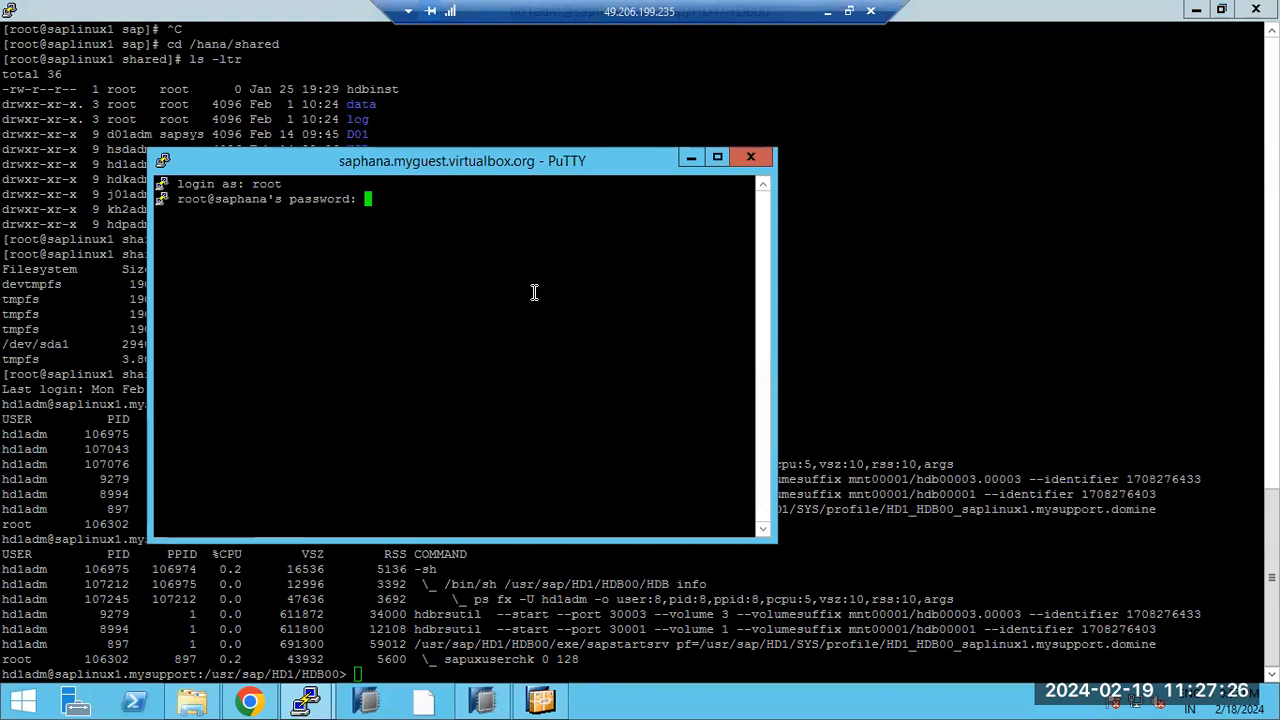
pyautogui.press('Return')
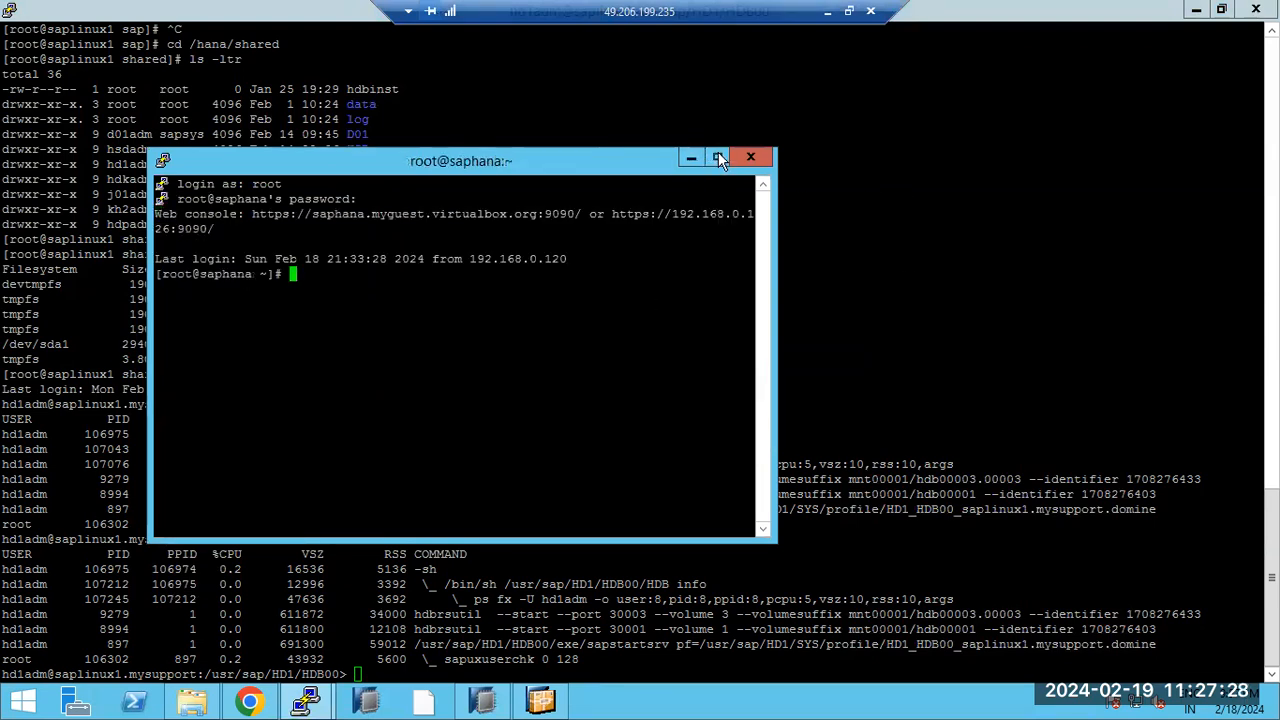
pyautogui.click(718, 158)
# Step: Switch to the ecpadm user and run HDB info for the ECP database
pyautogui.write('sudo su -')
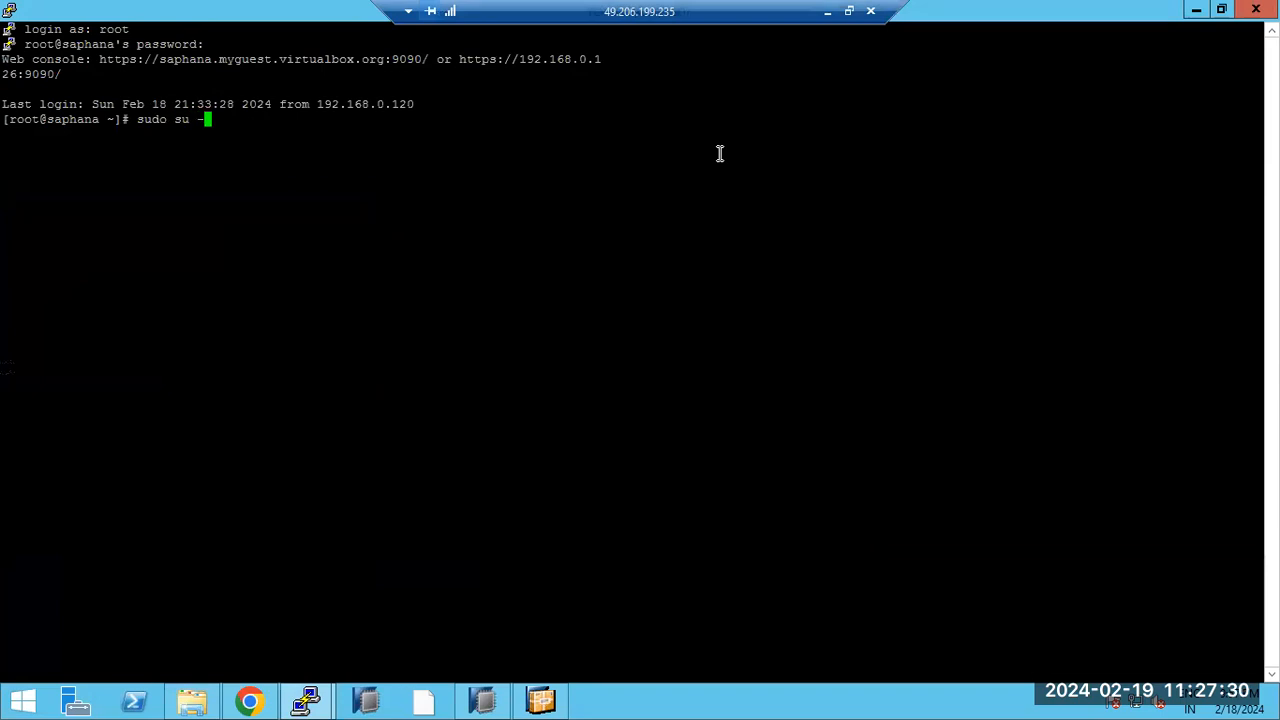
pyautogui.write(' ecpadm')
pyautogui.press('Return')
pyautogui.write('HDB info')
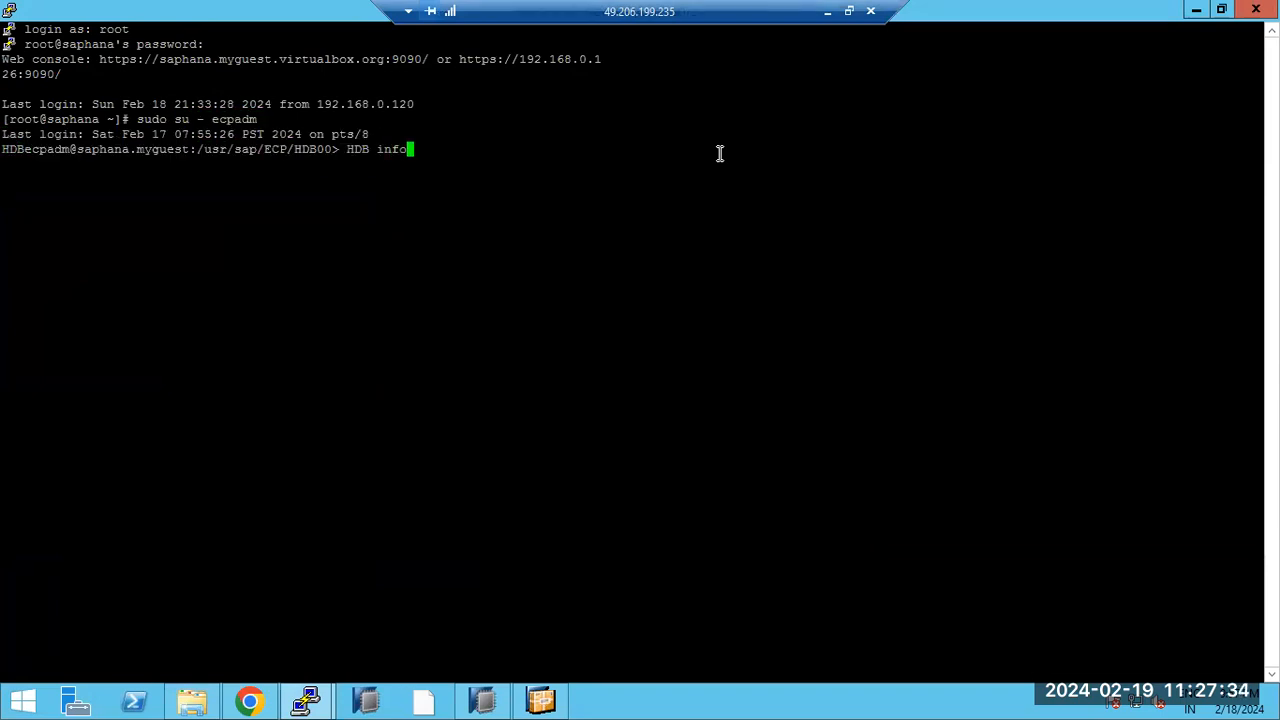
pyautogui.press('Return')
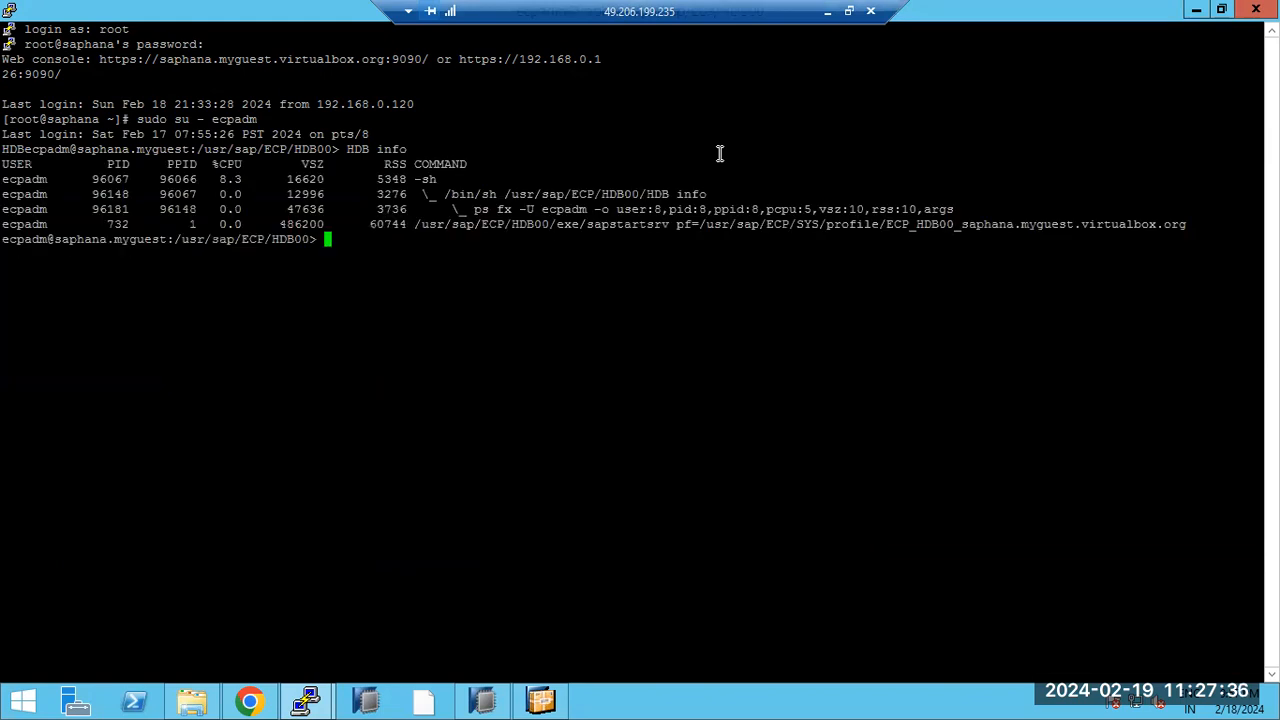
# Step: Search processes with ps -ef | grep -i hdb, then return to the hd1adm session
pyautogui.write('ps -f')
pyautogui.hotkey('ctrl', 'c')
pyautogui.write('ps -ef ')
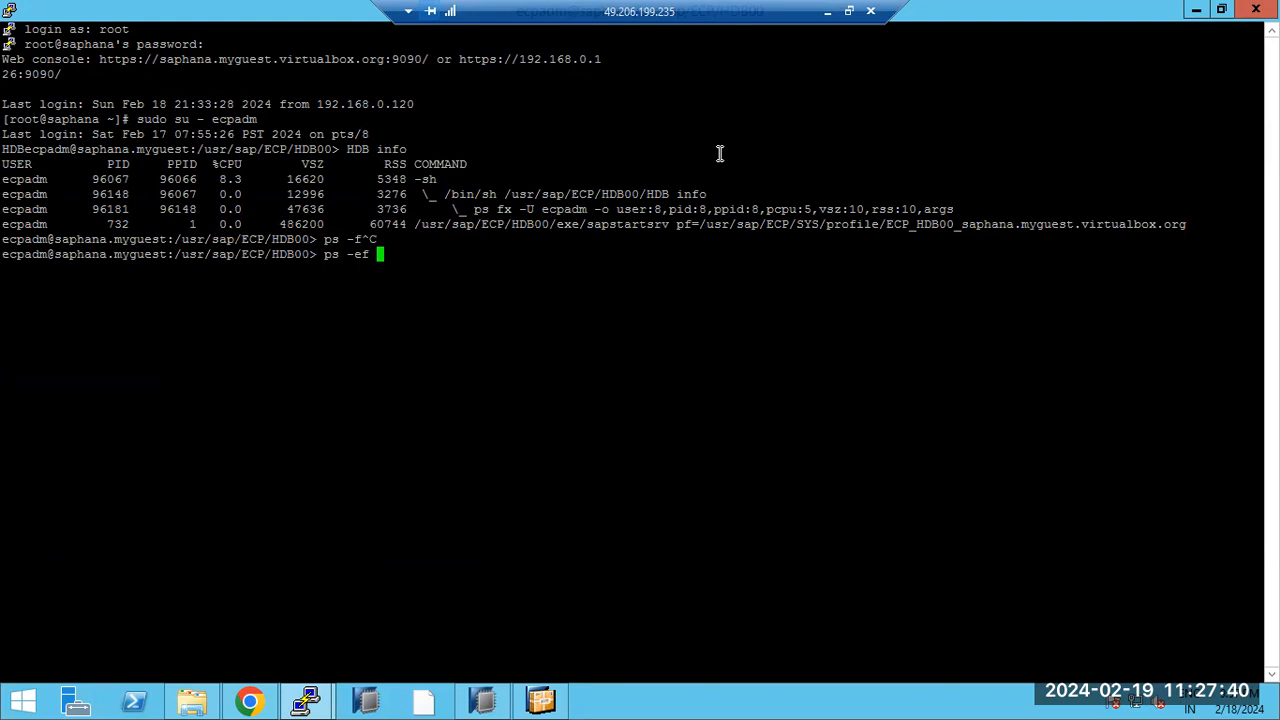
pyautogui.write('| grep -i hddb')
pyautogui.press('BackSpace')
pyautogui.press('BackSpace')
pyautogui.press('BackSpace')
pyautogui.write('db')
pyautogui.press('Return')
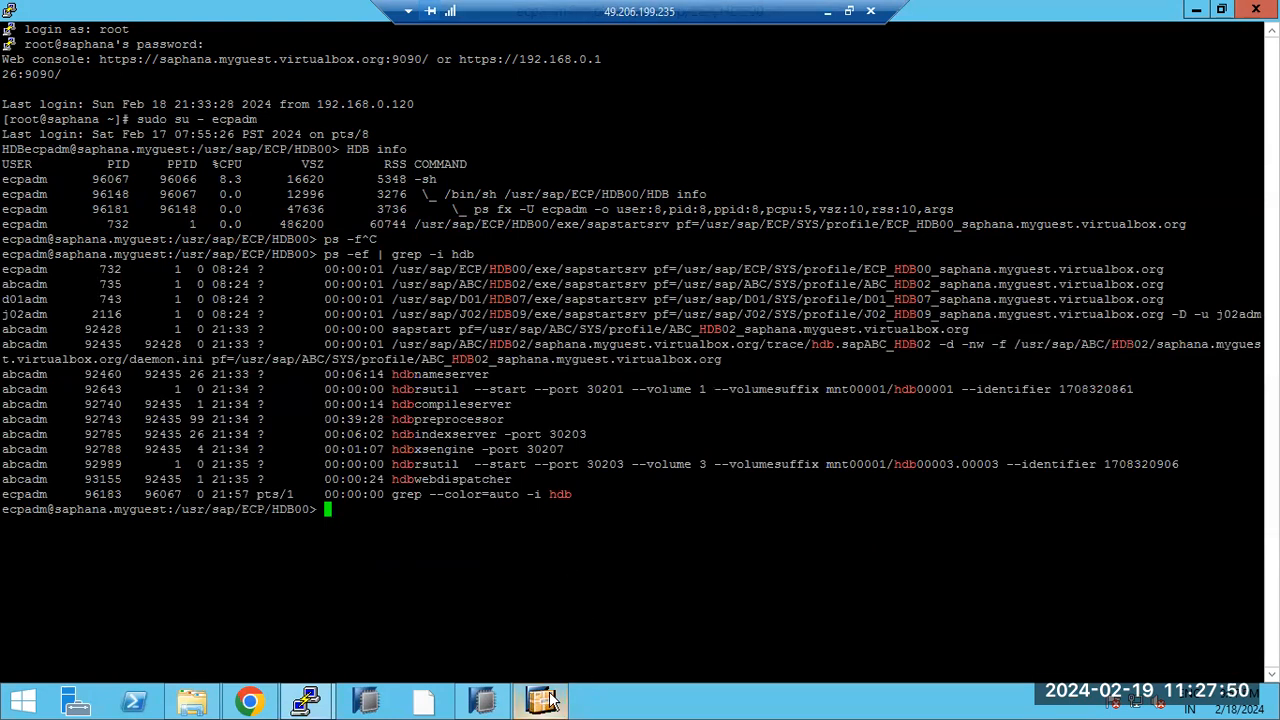
pyautogui.click(288, 704)
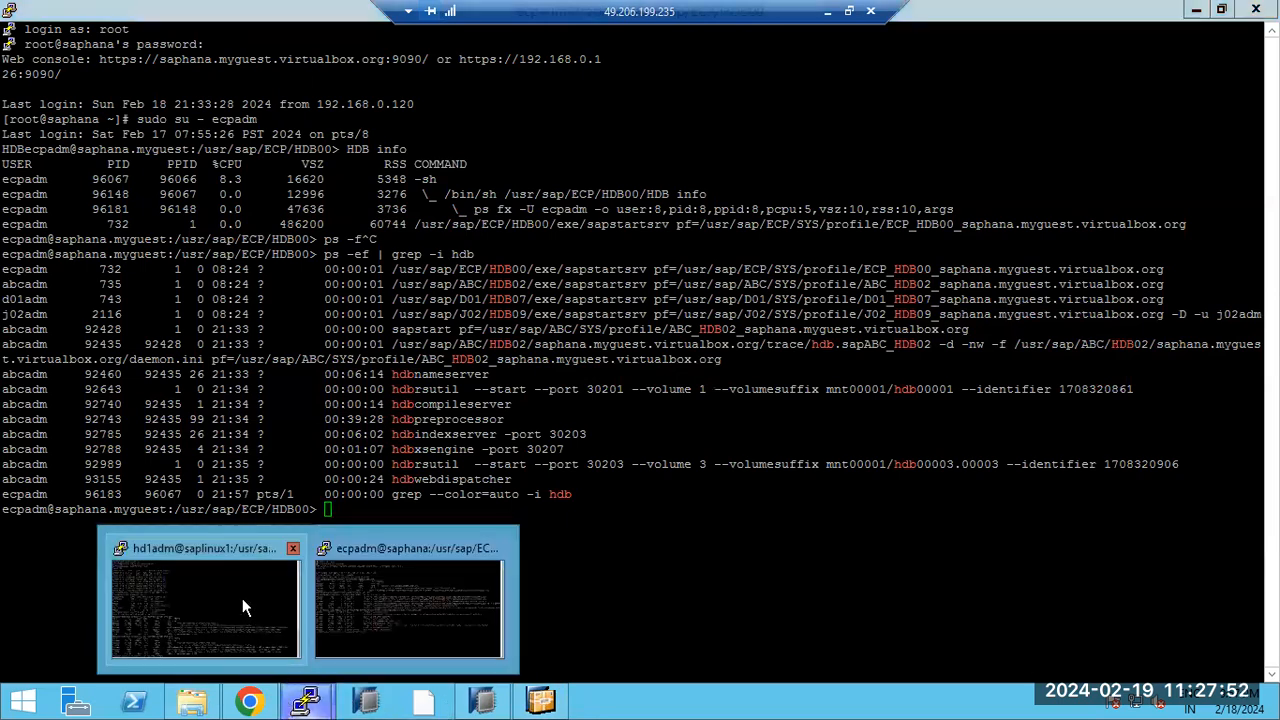
pyautogui.click(246, 598)
# Step: Minimise SAP HANA Studio so the hd1adm terminal is visible
pyautogui.click(484, 704)
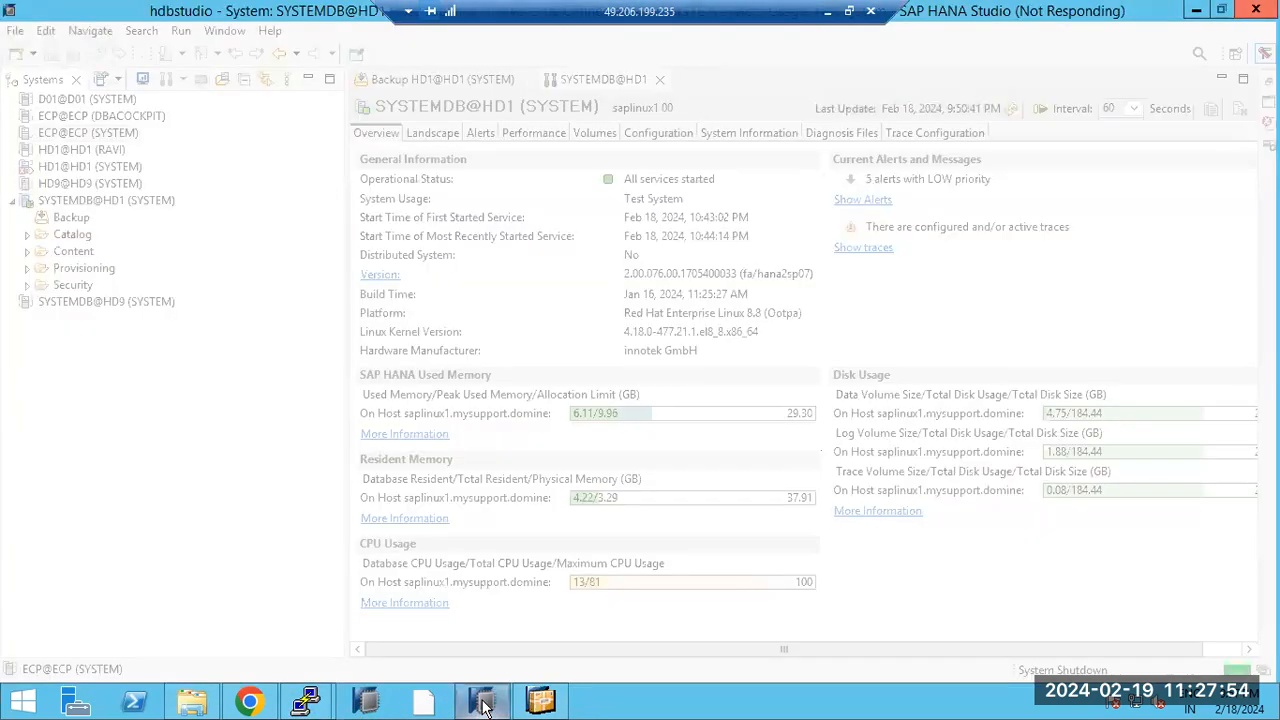
pyautogui.click(484, 704)
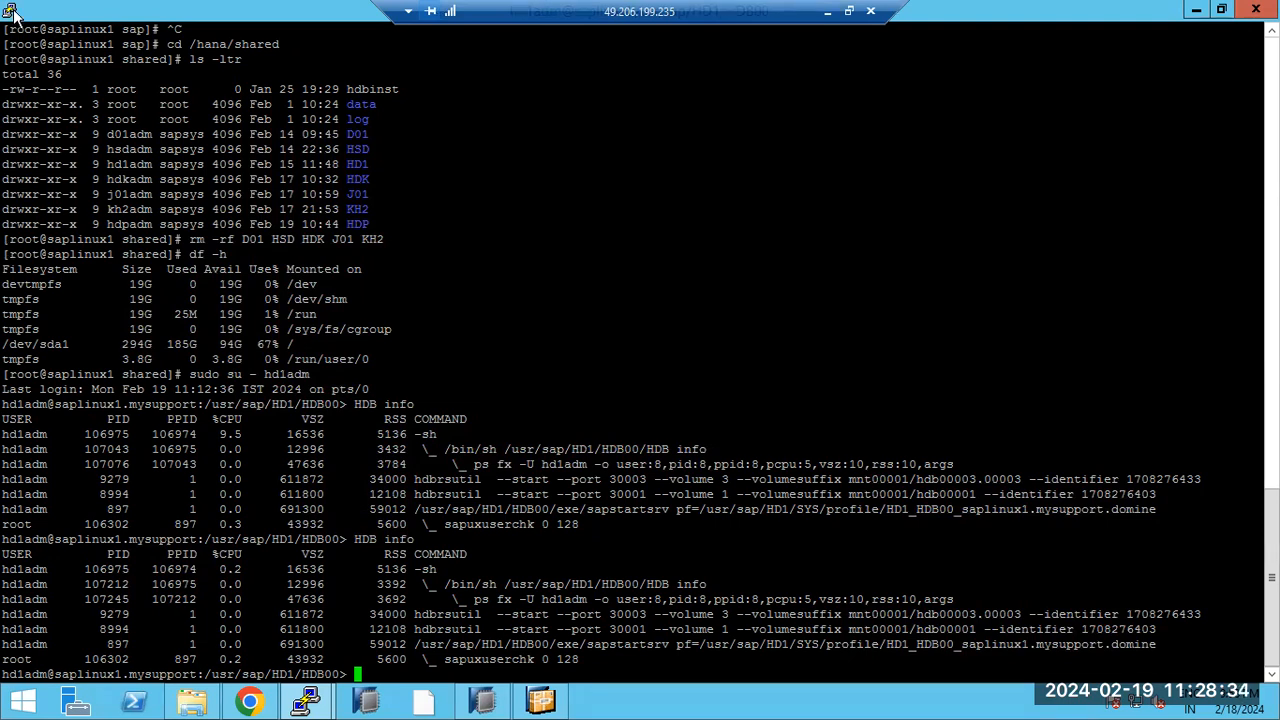
# Step: Check the installer's progress, close the unresponsive HANA Studio, and relaunch it
pyautogui.click(537, 703)
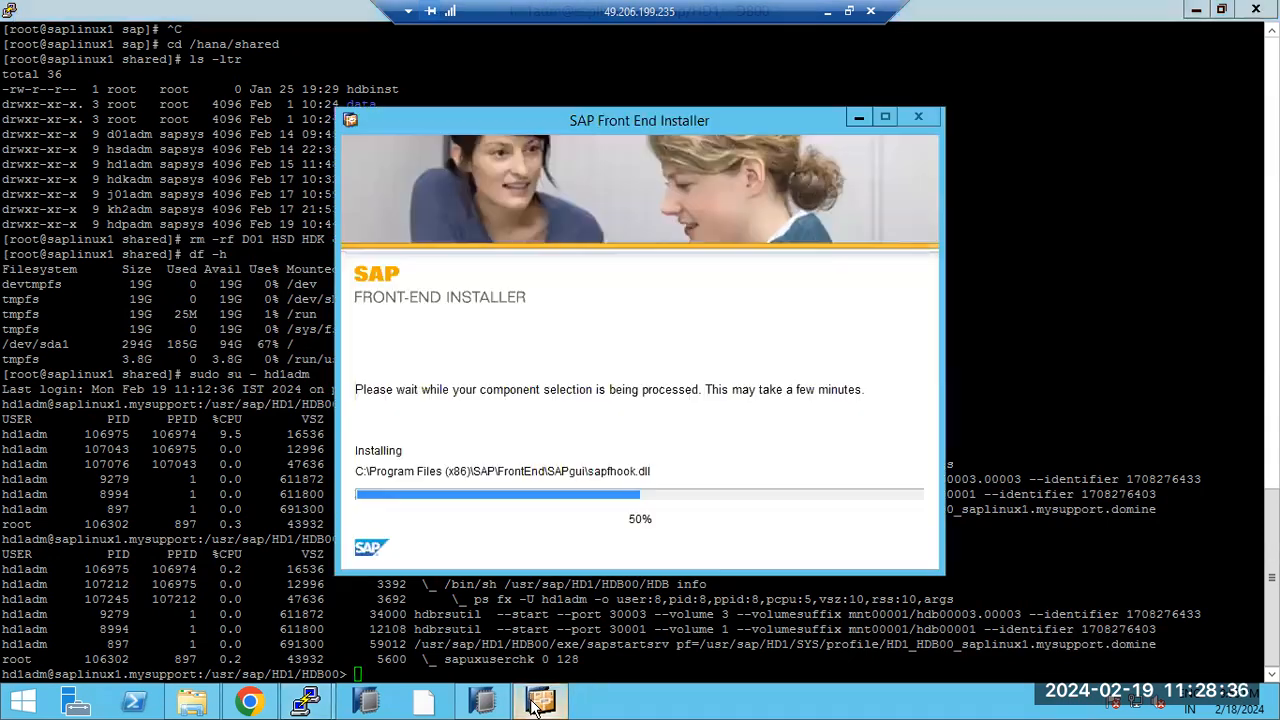
pyautogui.click(484, 700)
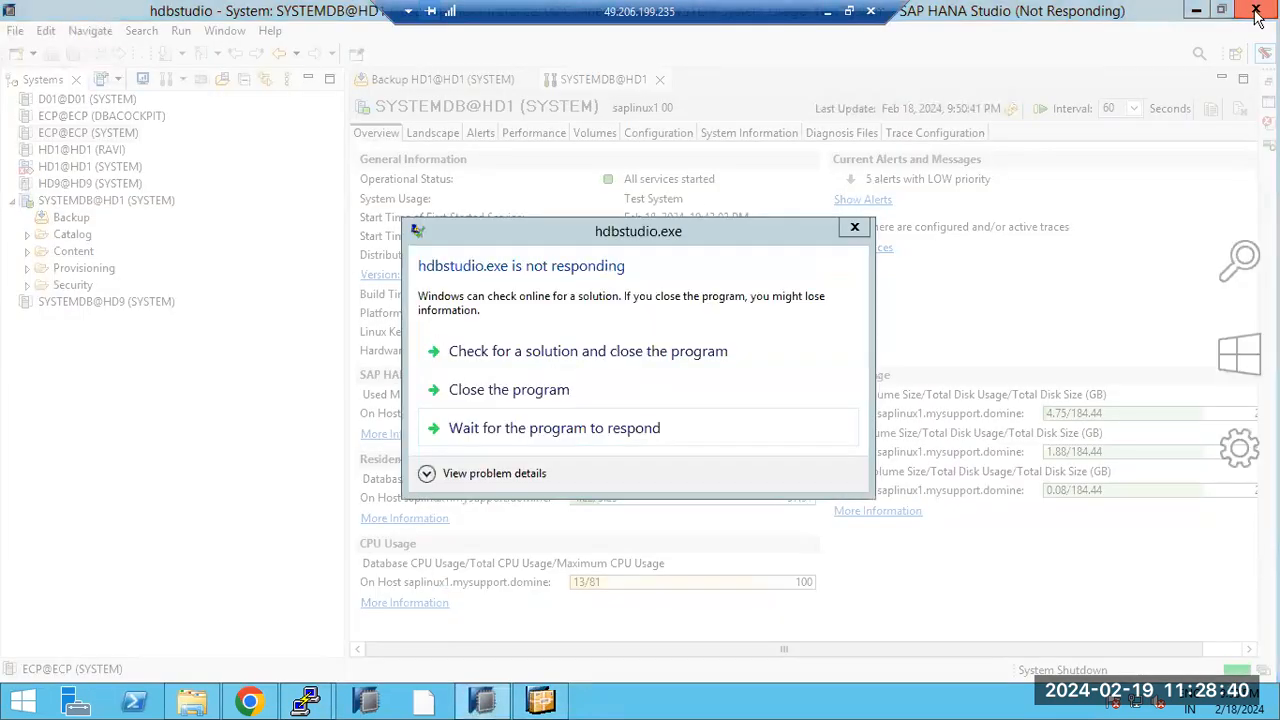
pyautogui.click(541, 397)
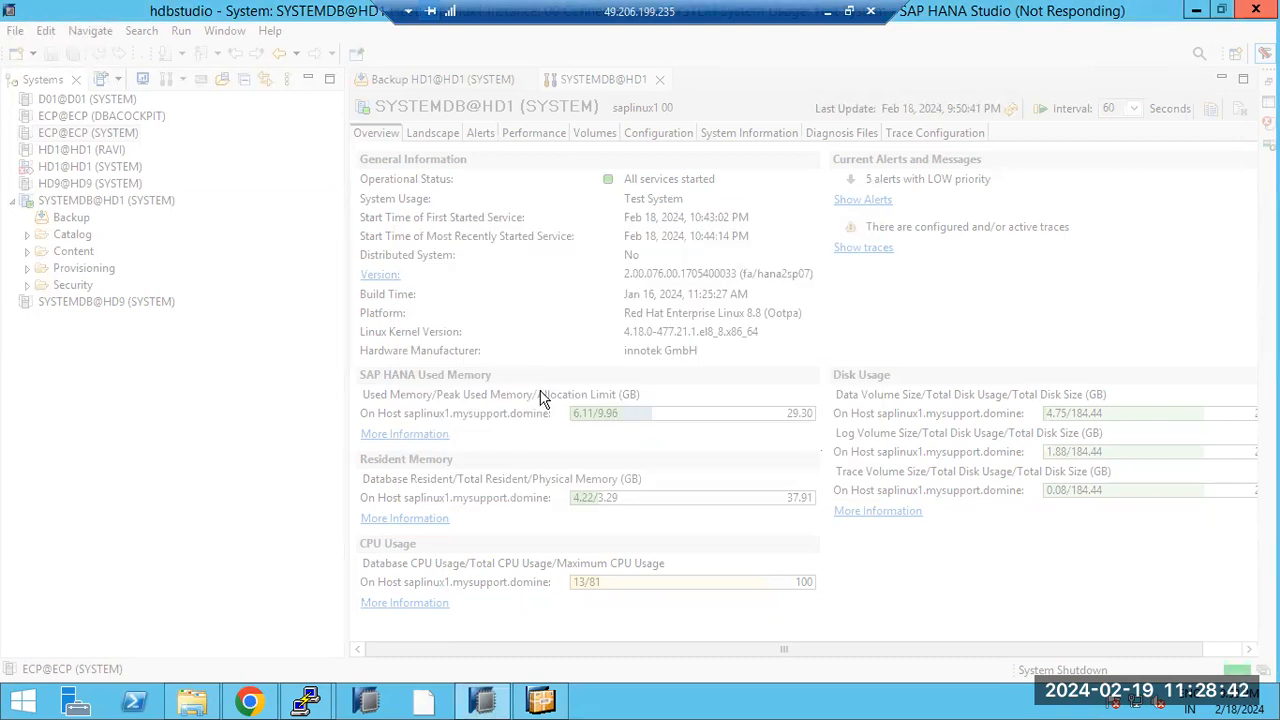
pyautogui.click(379, 702)
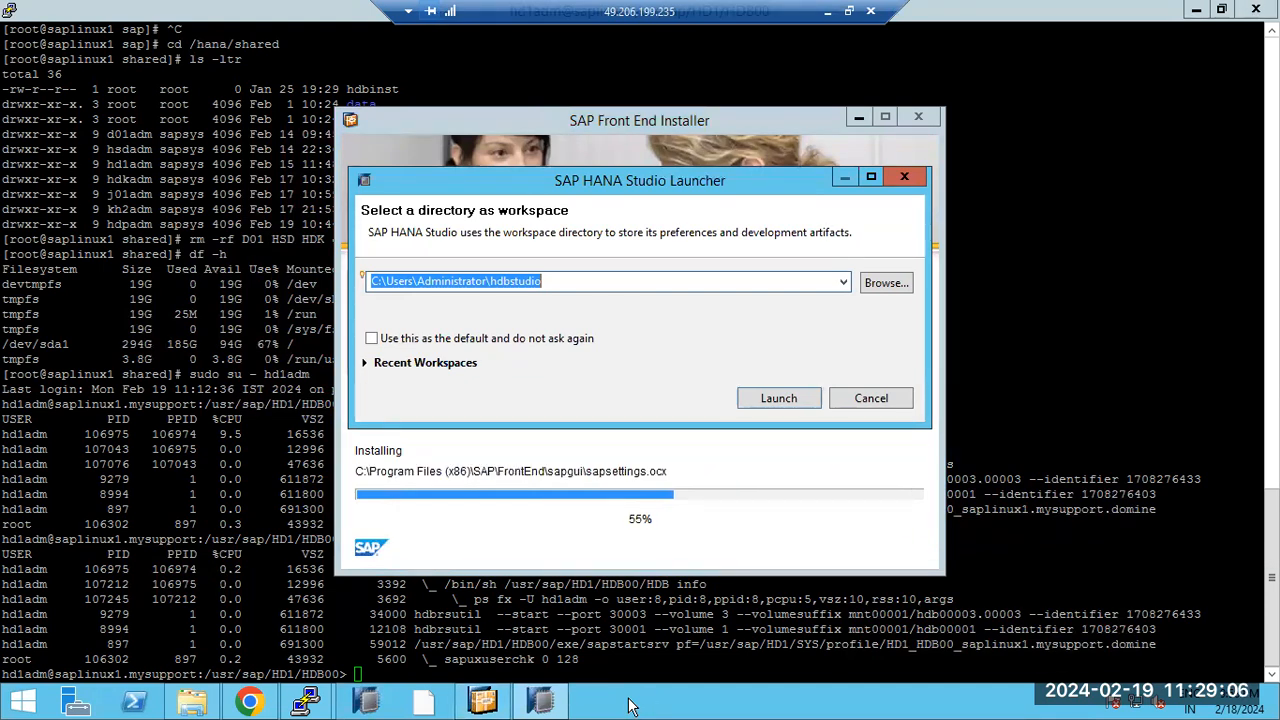
# Step: Launch HANA Studio with the default workspace and run HDB start in the ecpadm@saphana session
pyautogui.click(792, 398)
pyautogui.click(1049, 436)
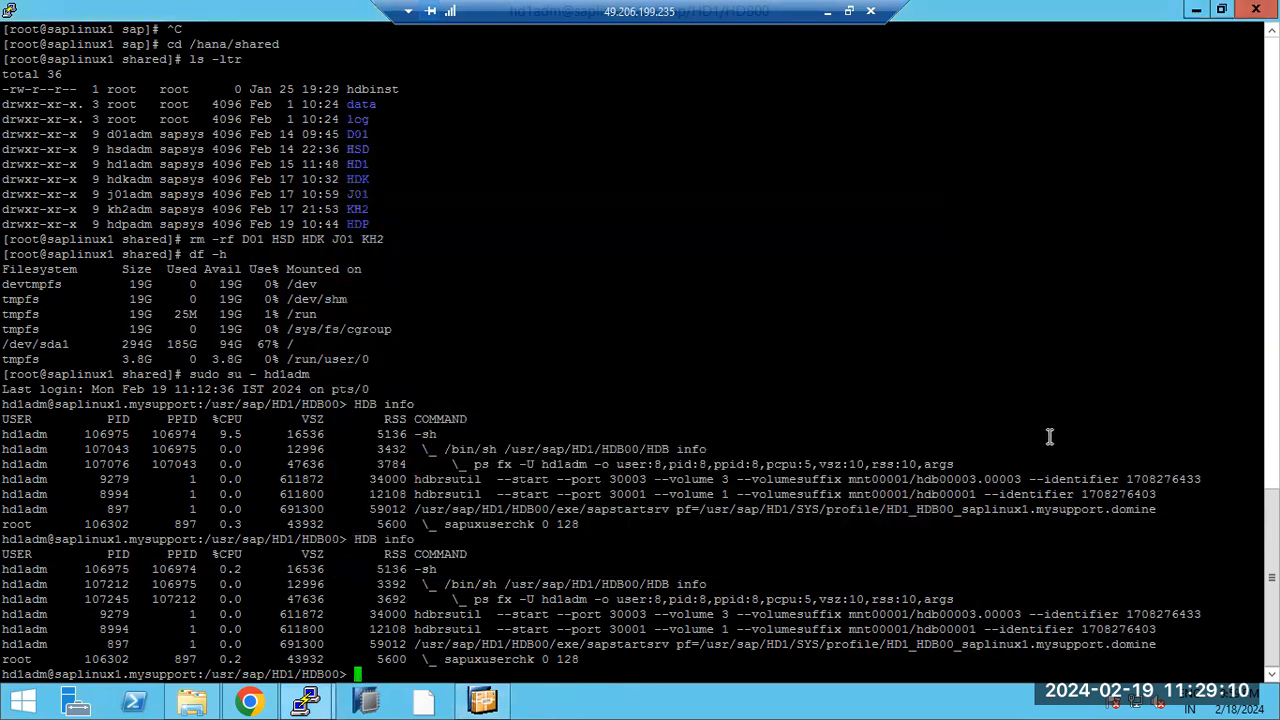
pyautogui.moveTo(305, 700)
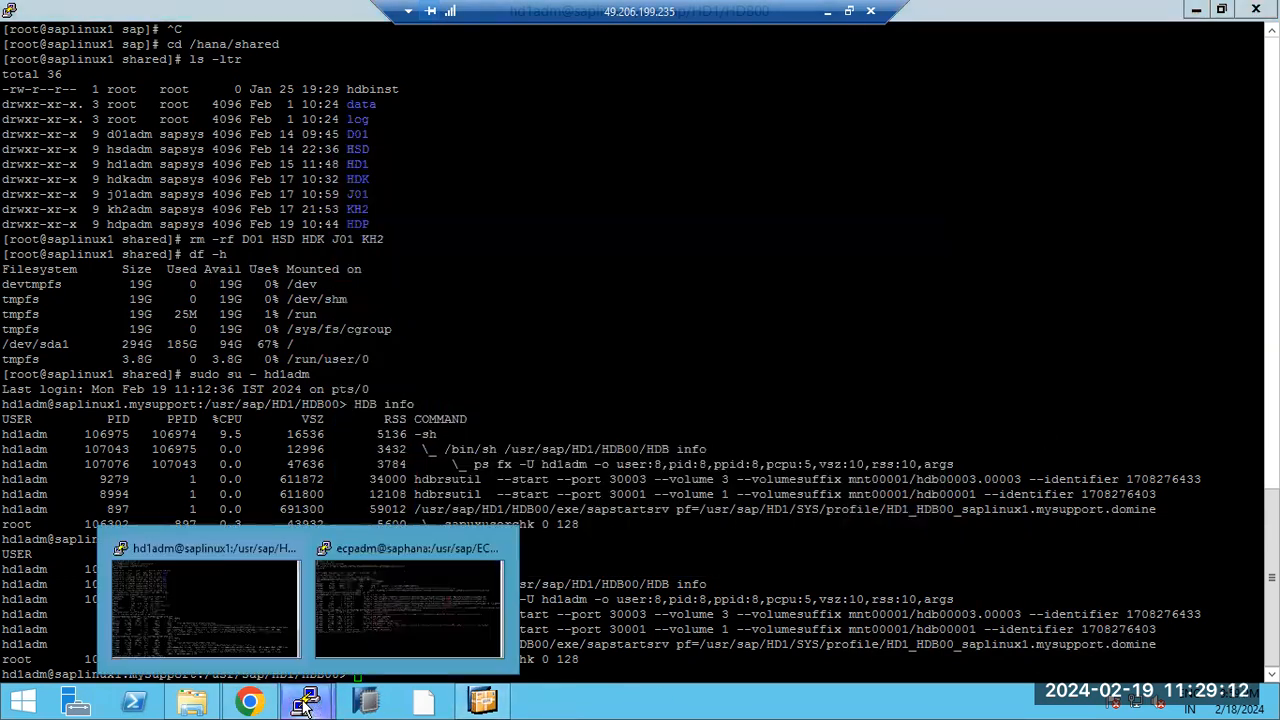
pyautogui.click(440, 599)
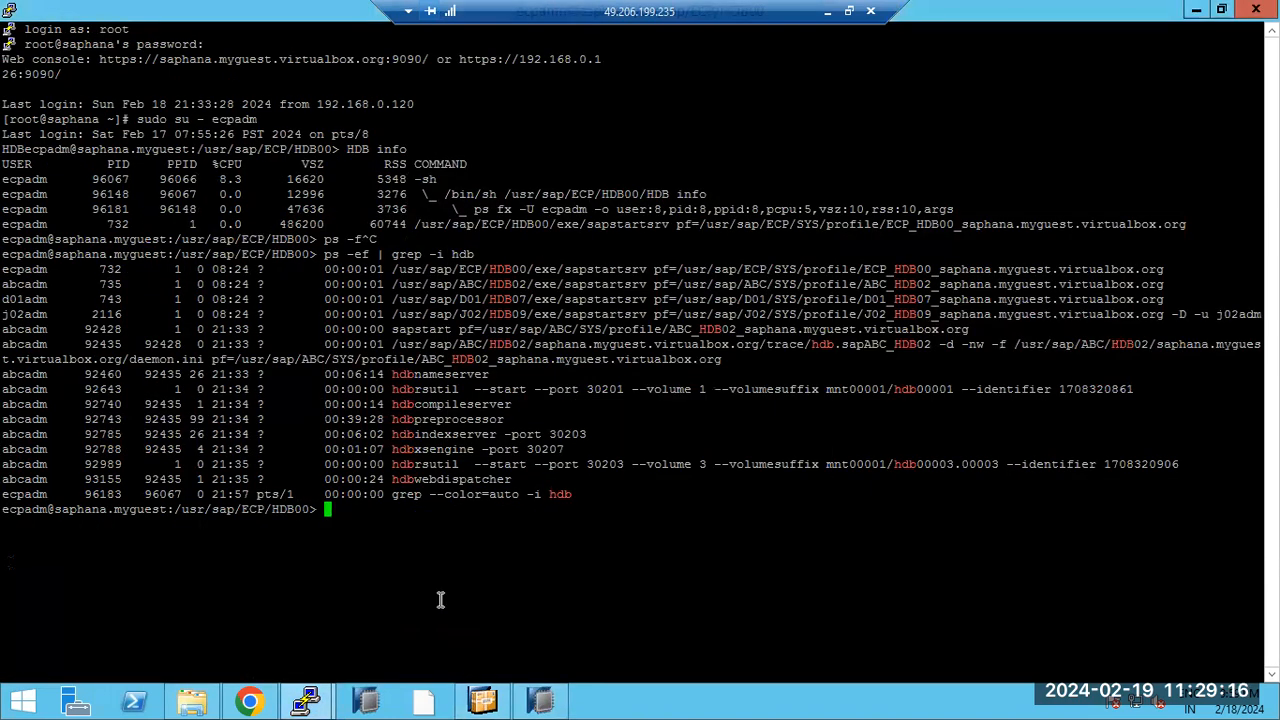
pyautogui.write('HDB start')
pyautogui.press('Return')
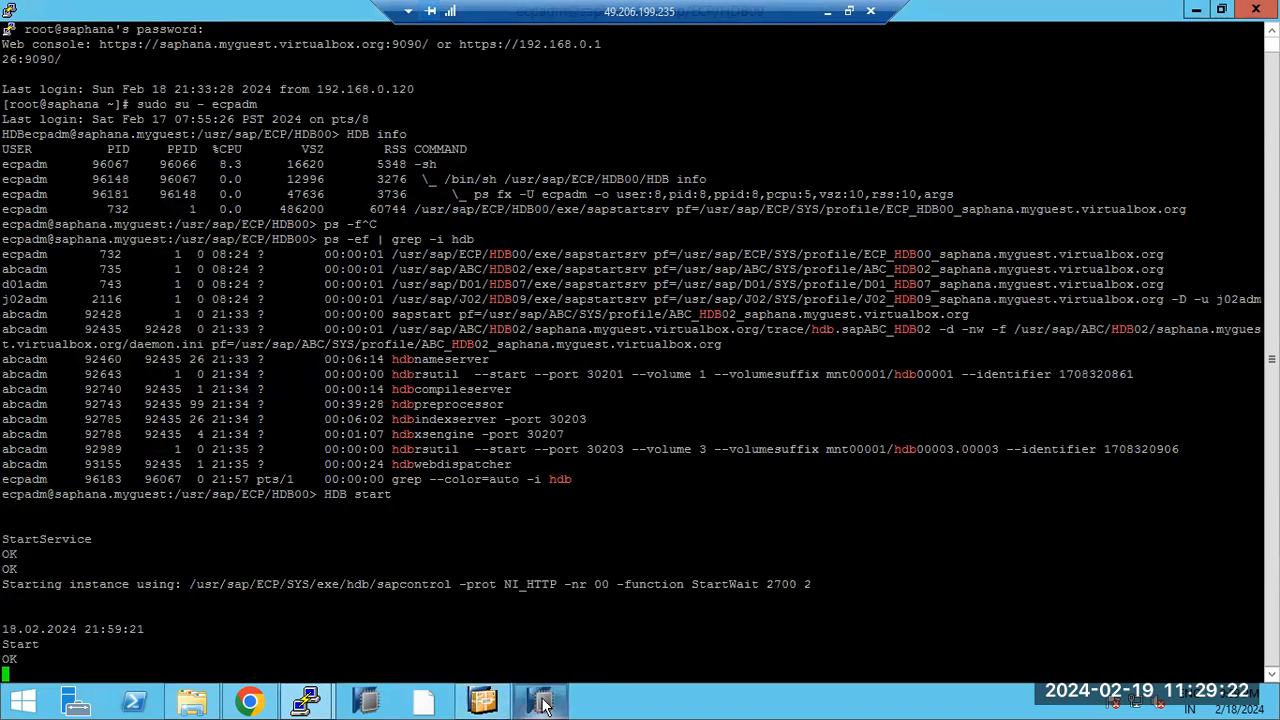
pyautogui.moveTo(548, 705)
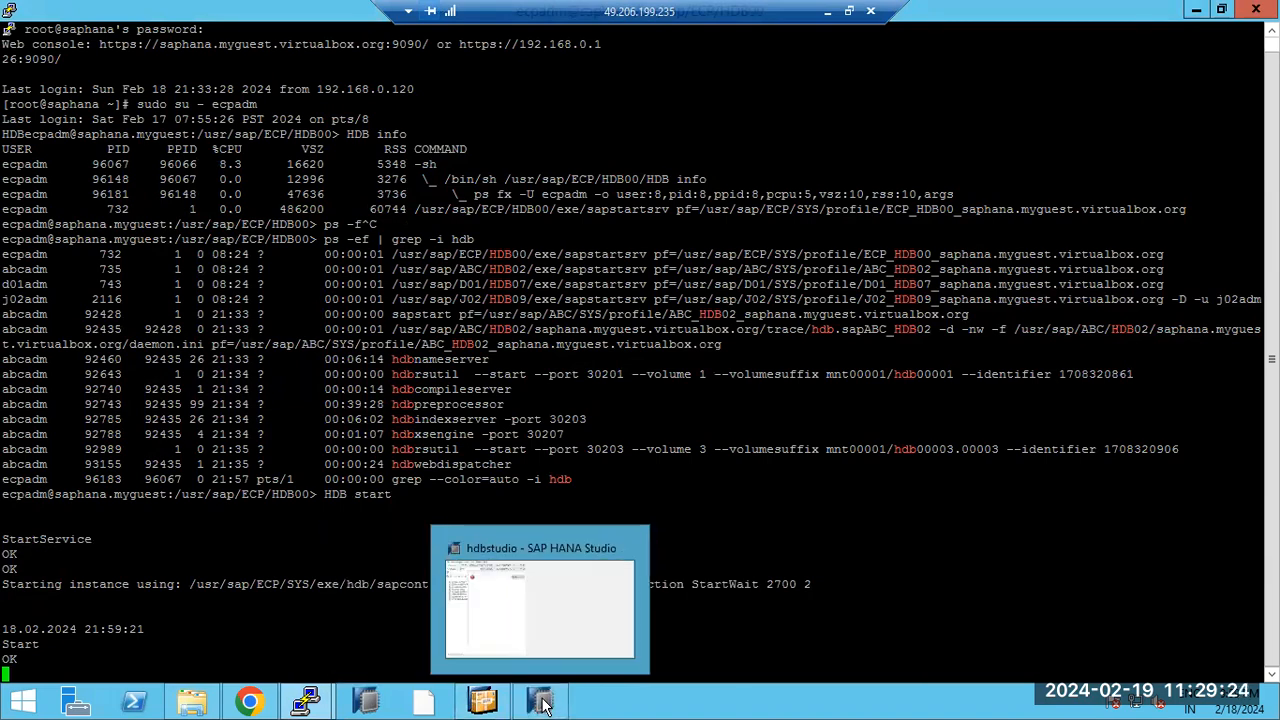
# Step: Log on to SYSTEMDB@HD1 with the SYSTEM user's password and expand its node
pyautogui.click(487, 620)
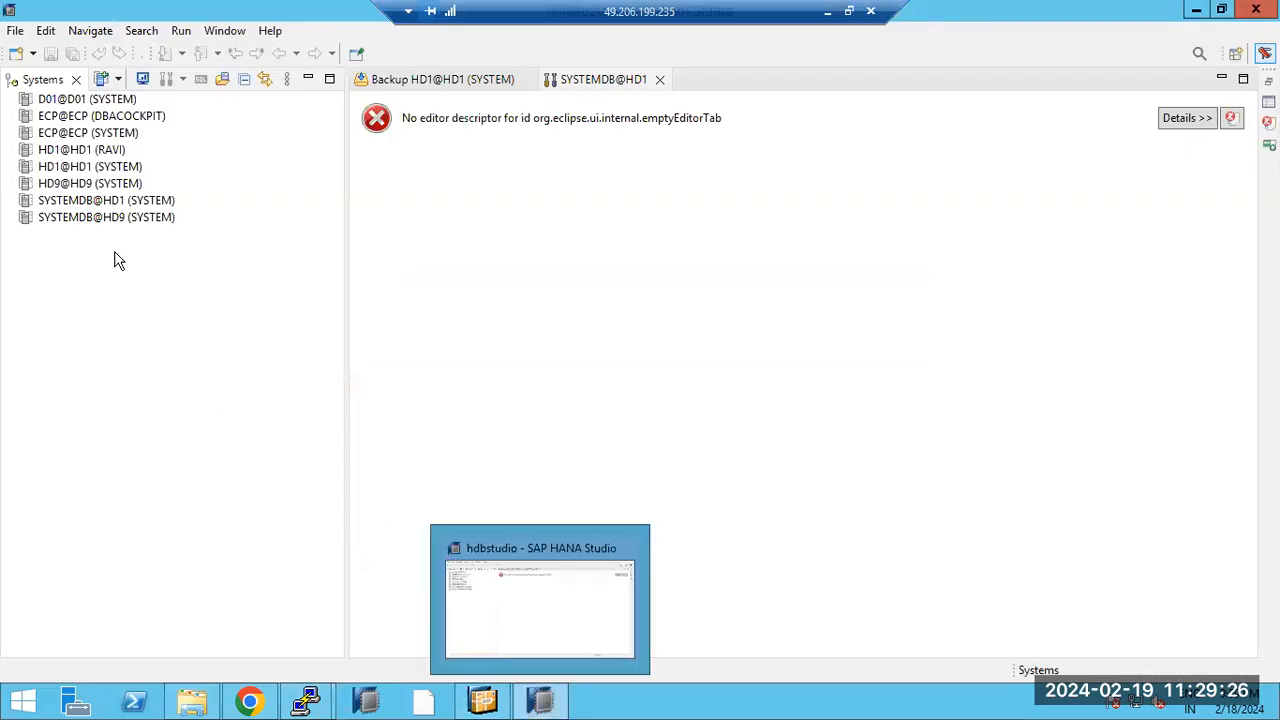
pyautogui.click(88, 205)
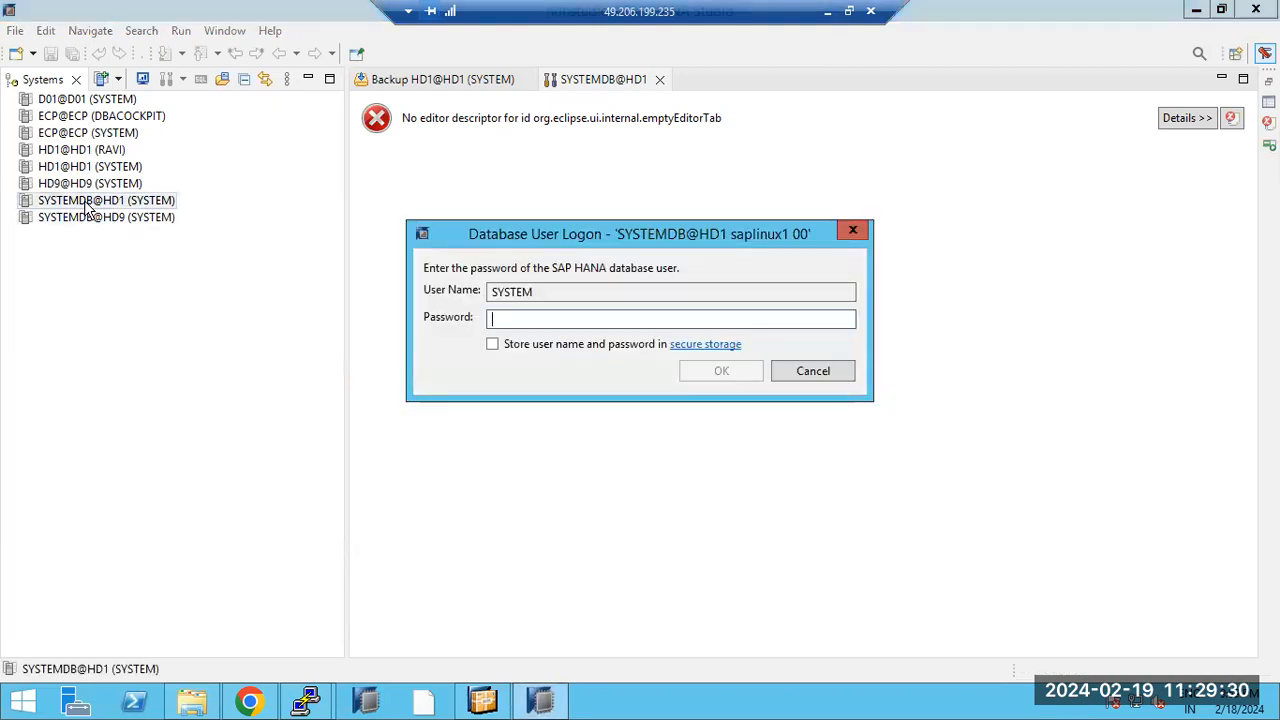
pyautogui.write('•••••••••')
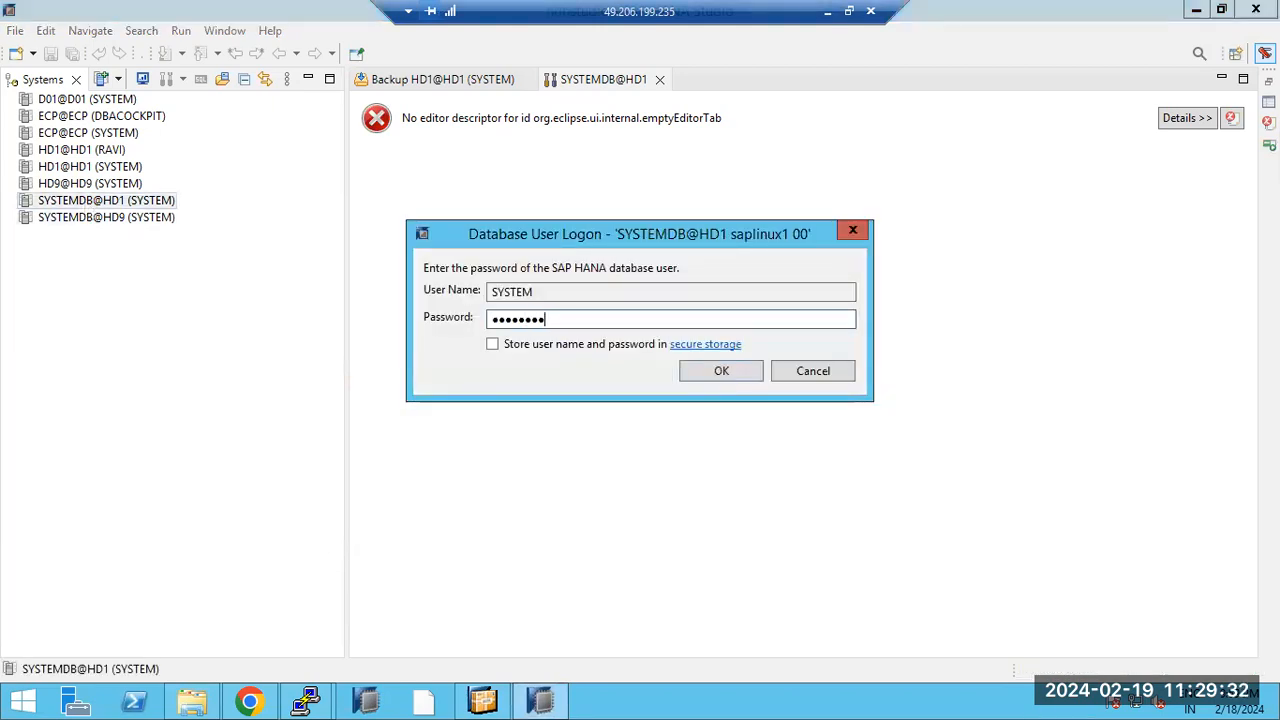
pyautogui.write('•')
pyautogui.press('Return')
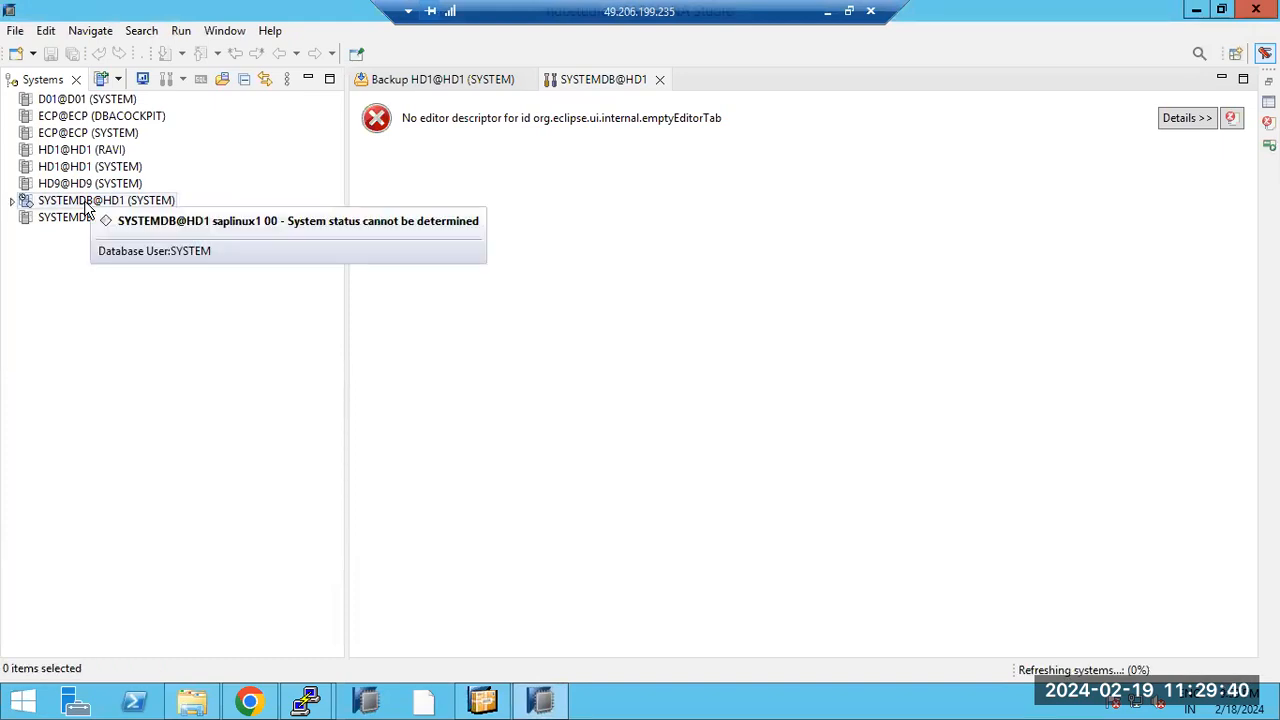
pyautogui.doubleClick(85, 203)
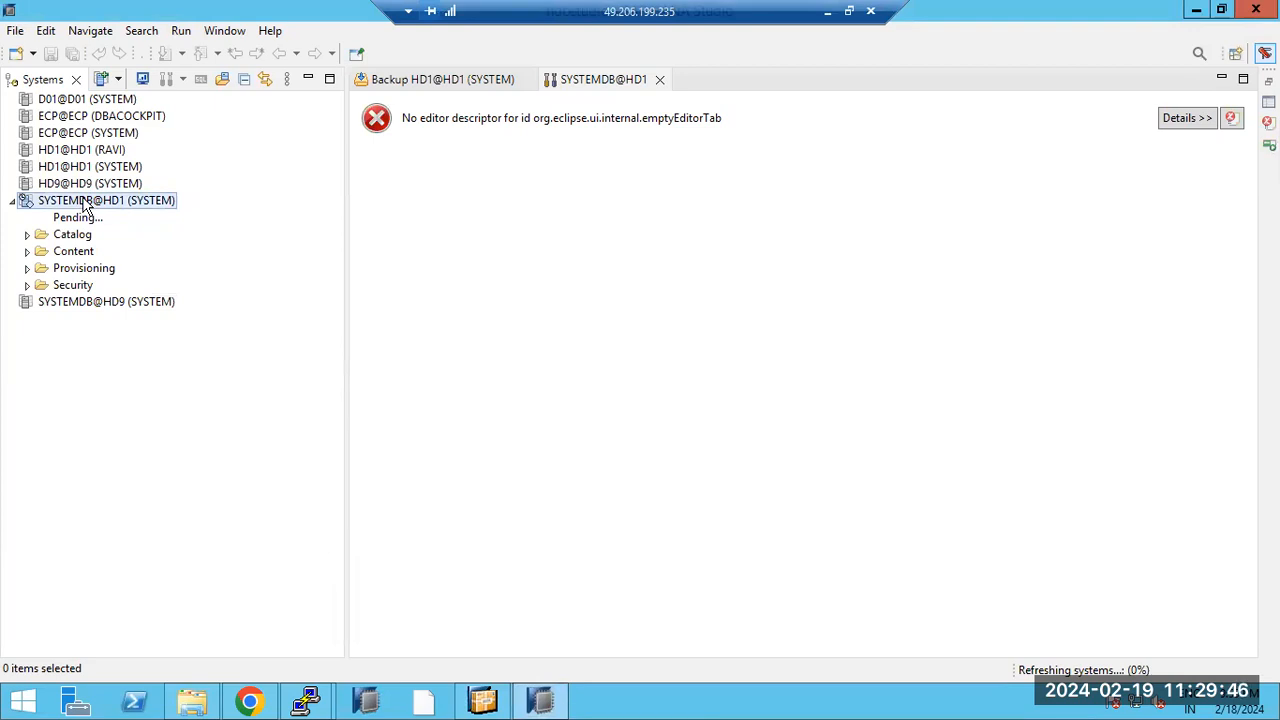
# Step: Launch Recover System Database for SYSTEMDB@HD1, then dismiss the SAPGUIResources loader error with OK
pyautogui.rightClick(85, 201)
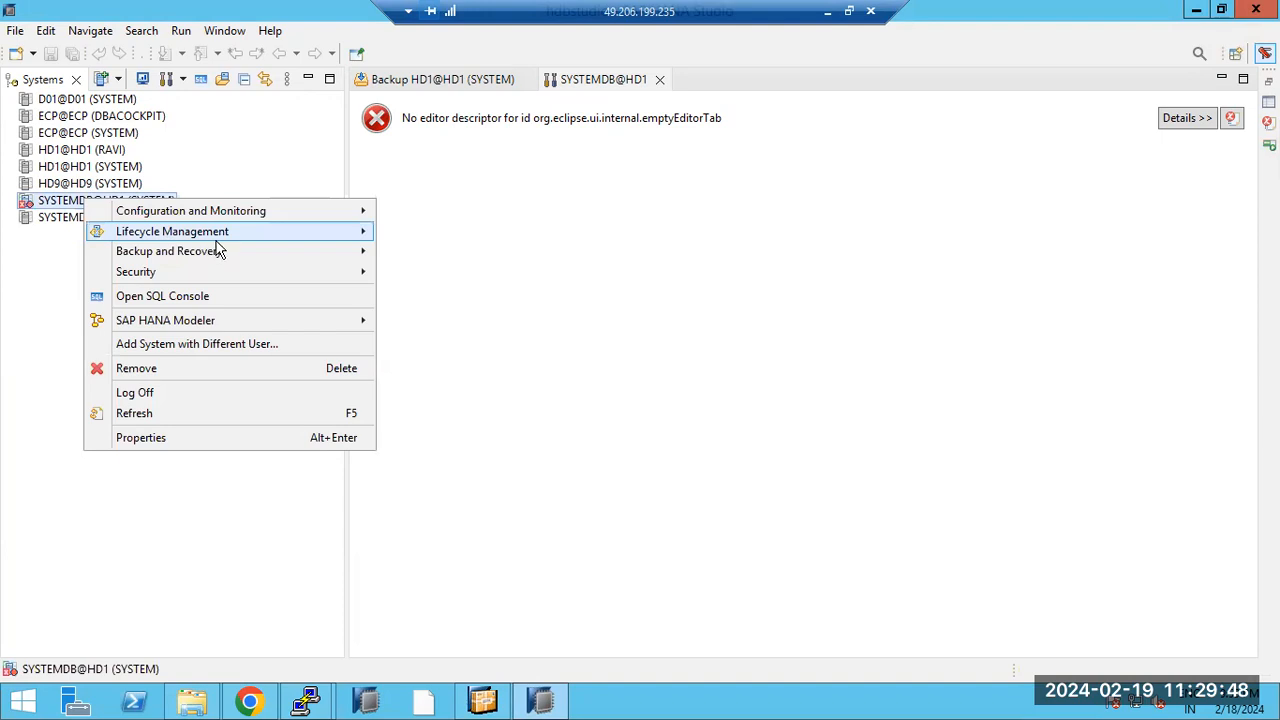
pyautogui.moveTo(257, 263)
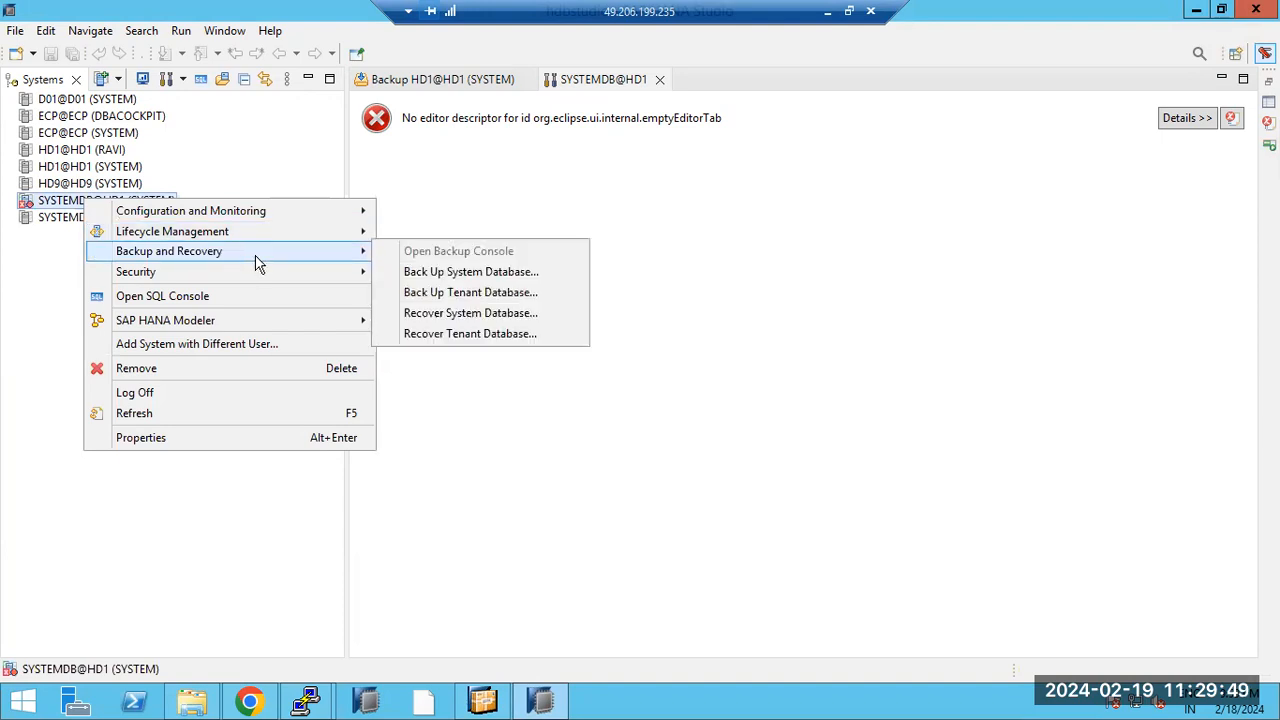
pyautogui.click(482, 314)
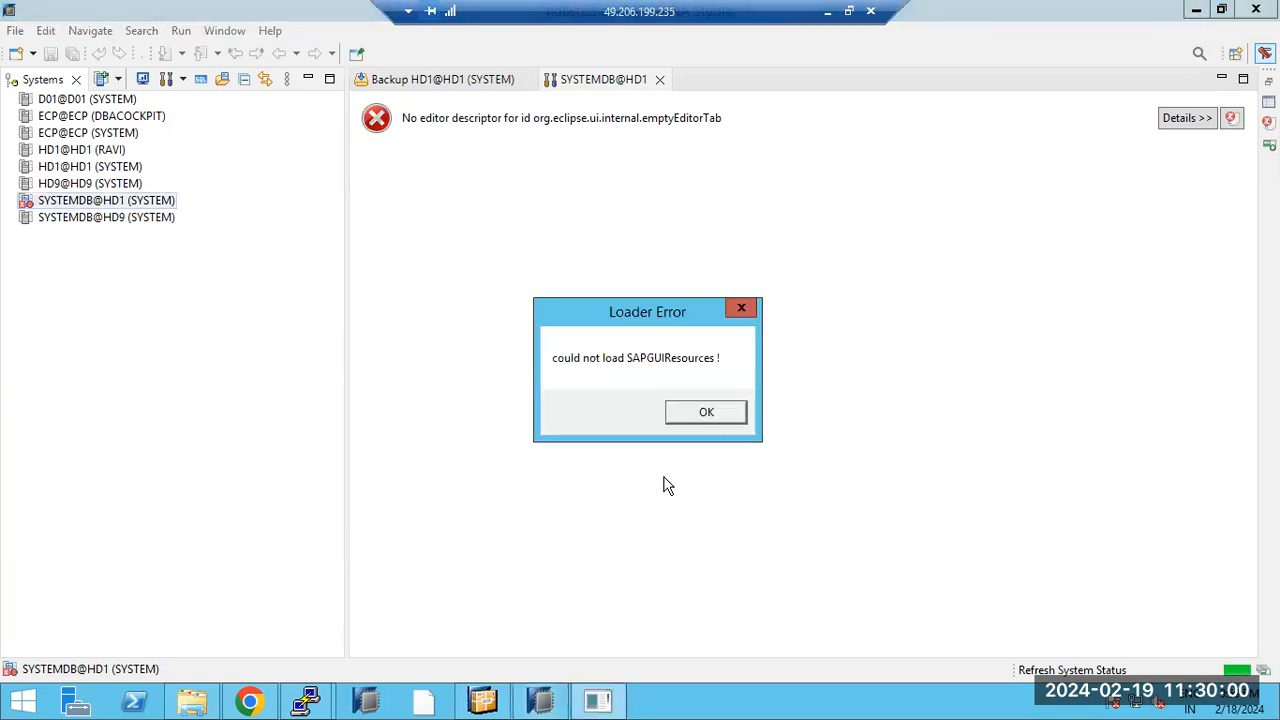
pyautogui.click(706, 412)
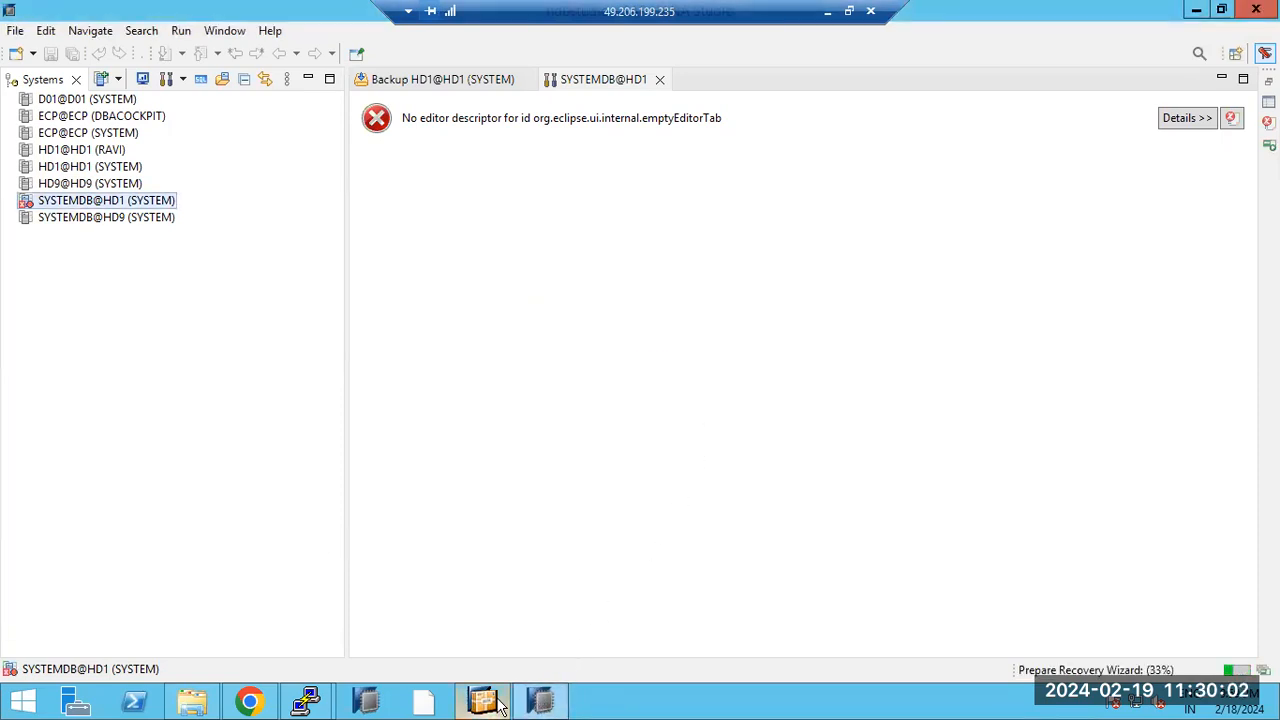
# Step: Retry the SYSTEMDB@HD1 recovery, then glance at the front-end installer's progress and return to HANA Studio
pyautogui.moveTo(497, 705)
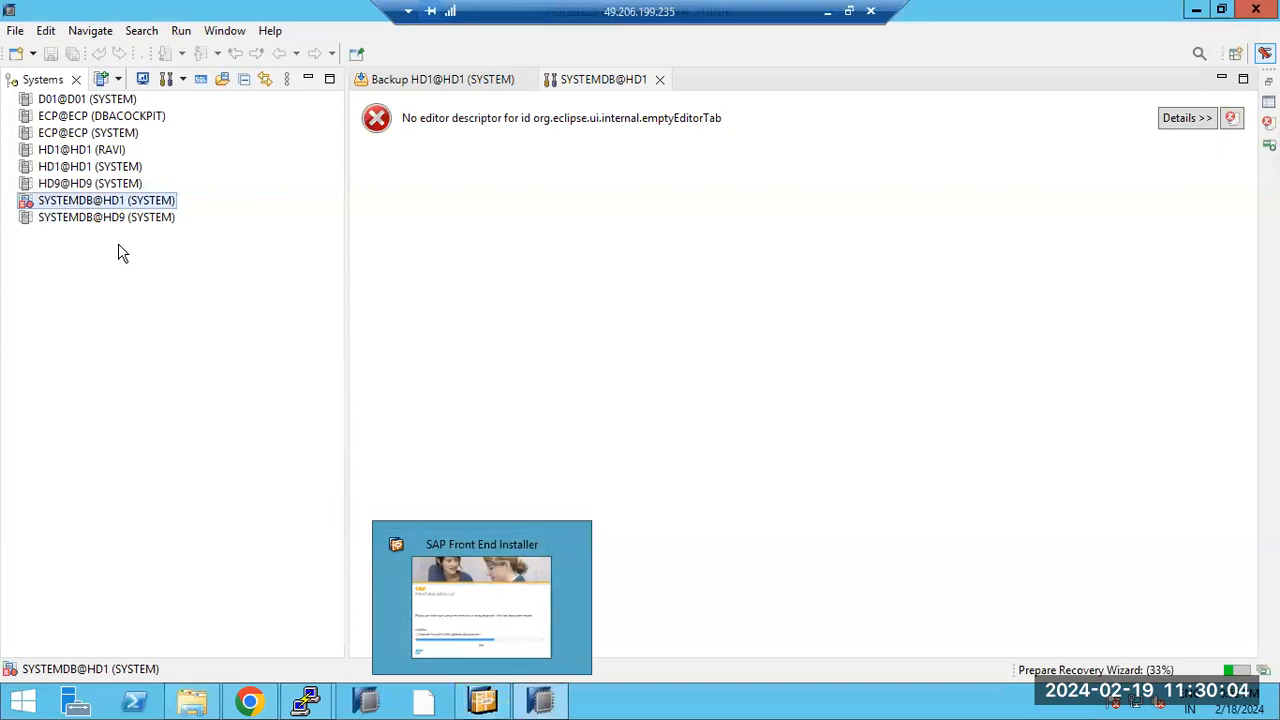
pyautogui.rightClick(82, 203)
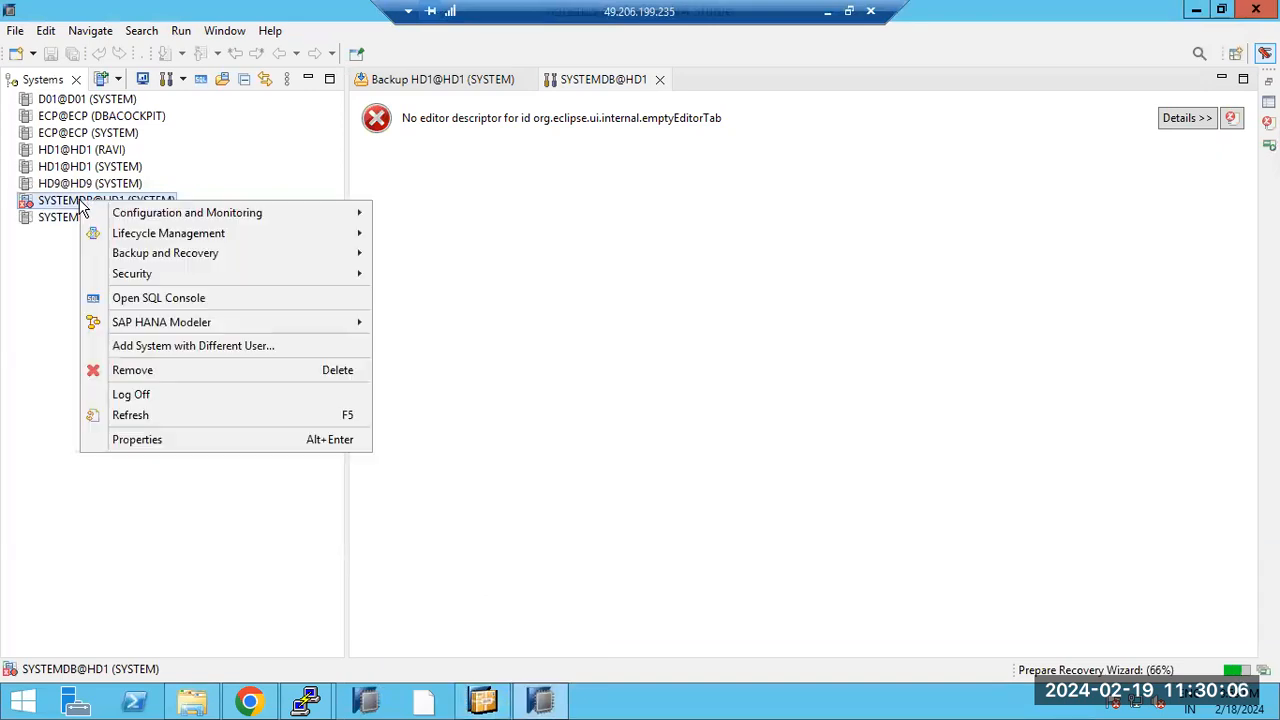
pyautogui.moveTo(310, 252)
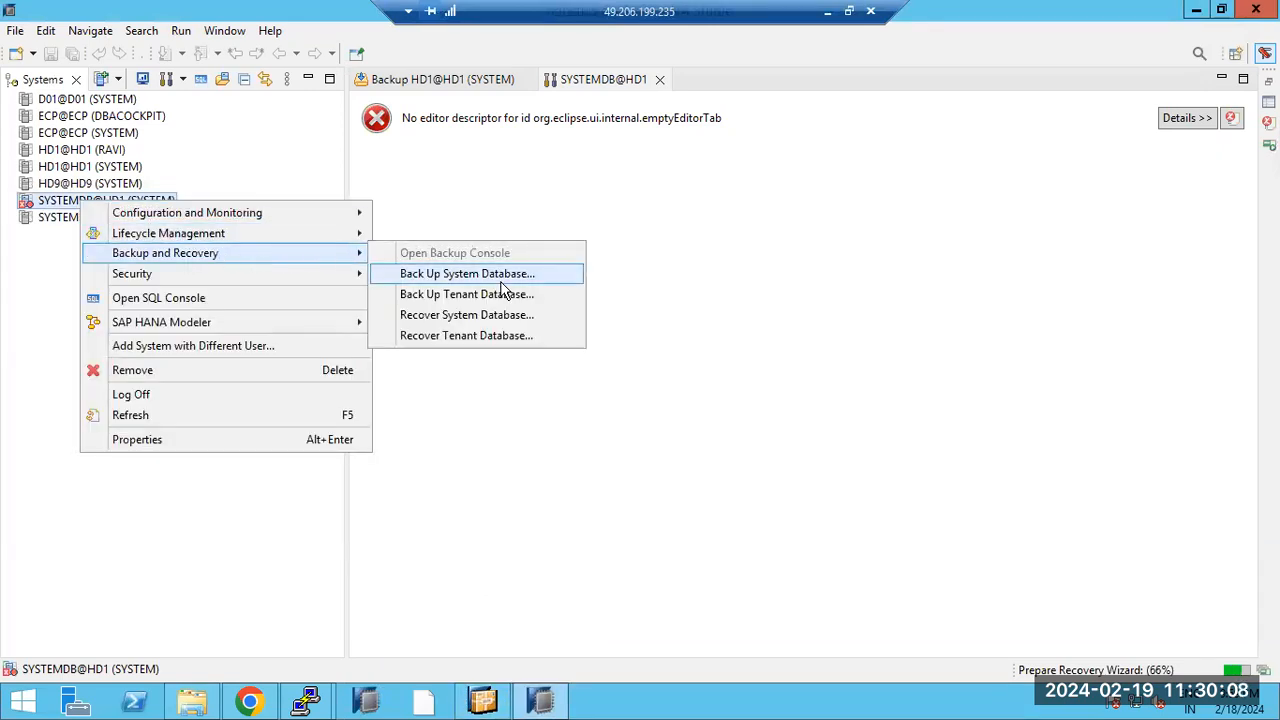
pyautogui.click(462, 316)
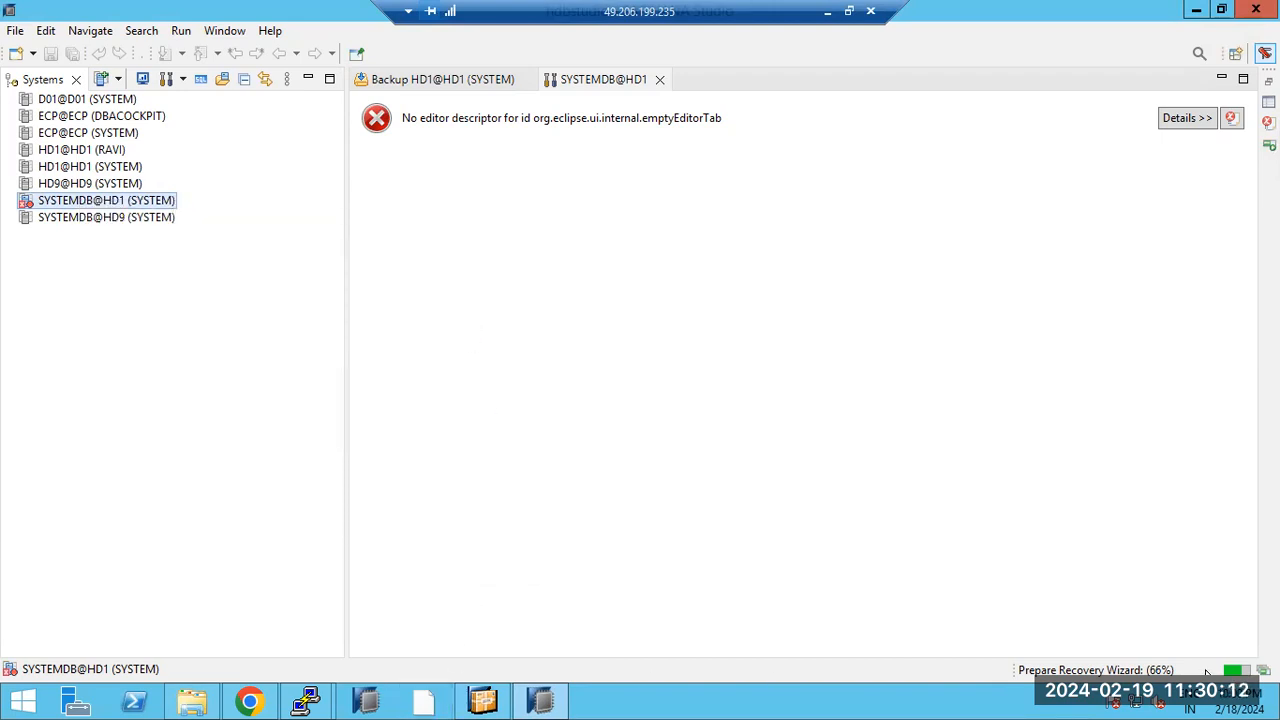
pyautogui.click(487, 702)
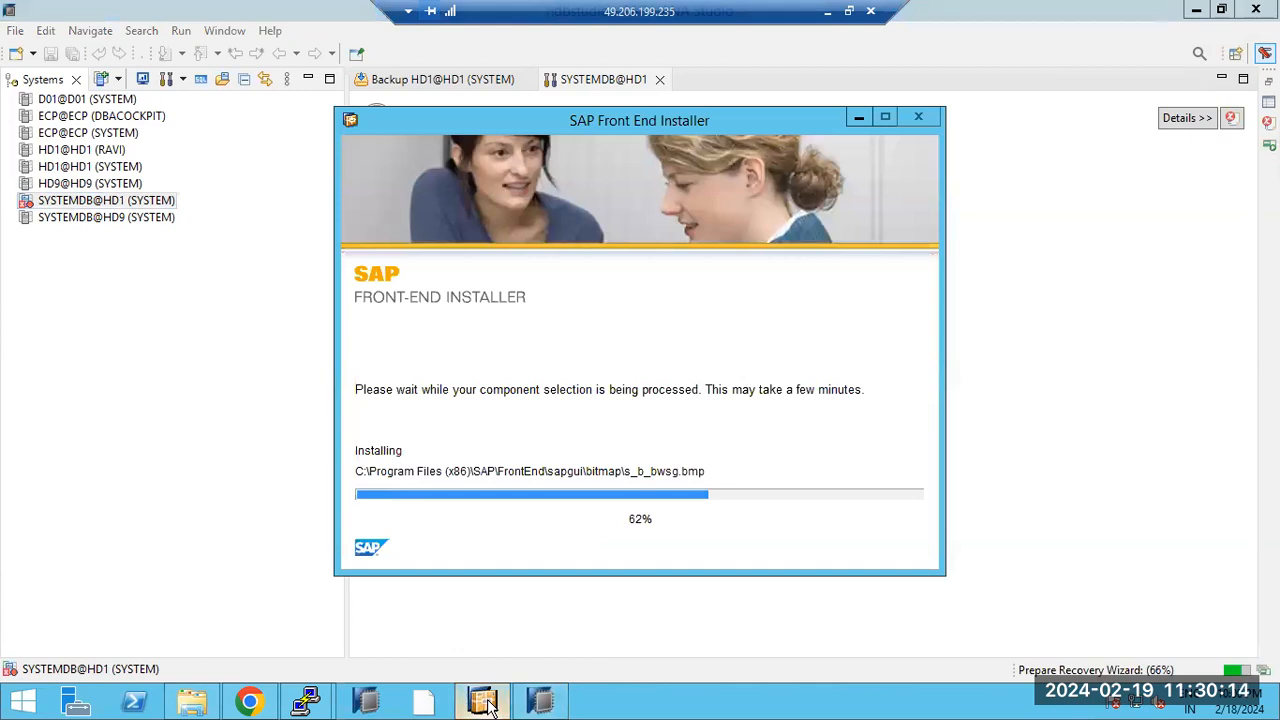
pyautogui.click(1086, 444)
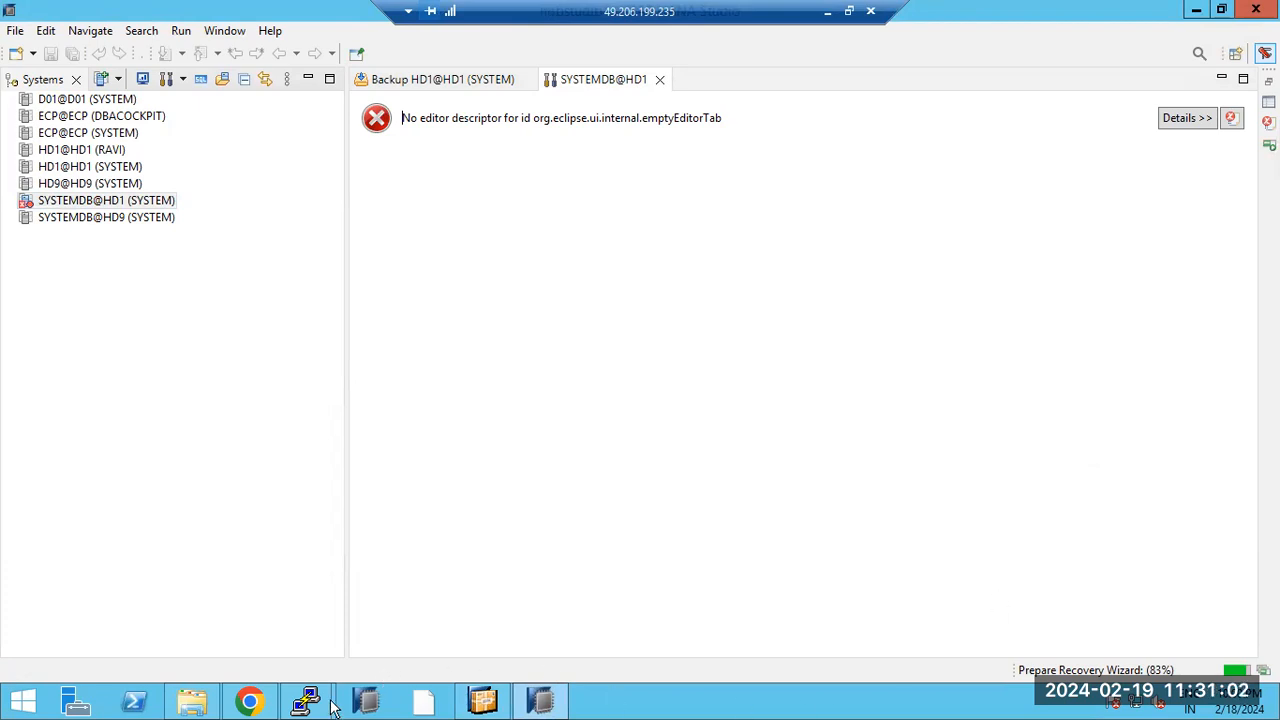
# Step: Check the ecpadm PuTTY session, then return to HANA Studio and start Add System
pyautogui.moveTo(309, 705)
pyautogui.click(383, 620)
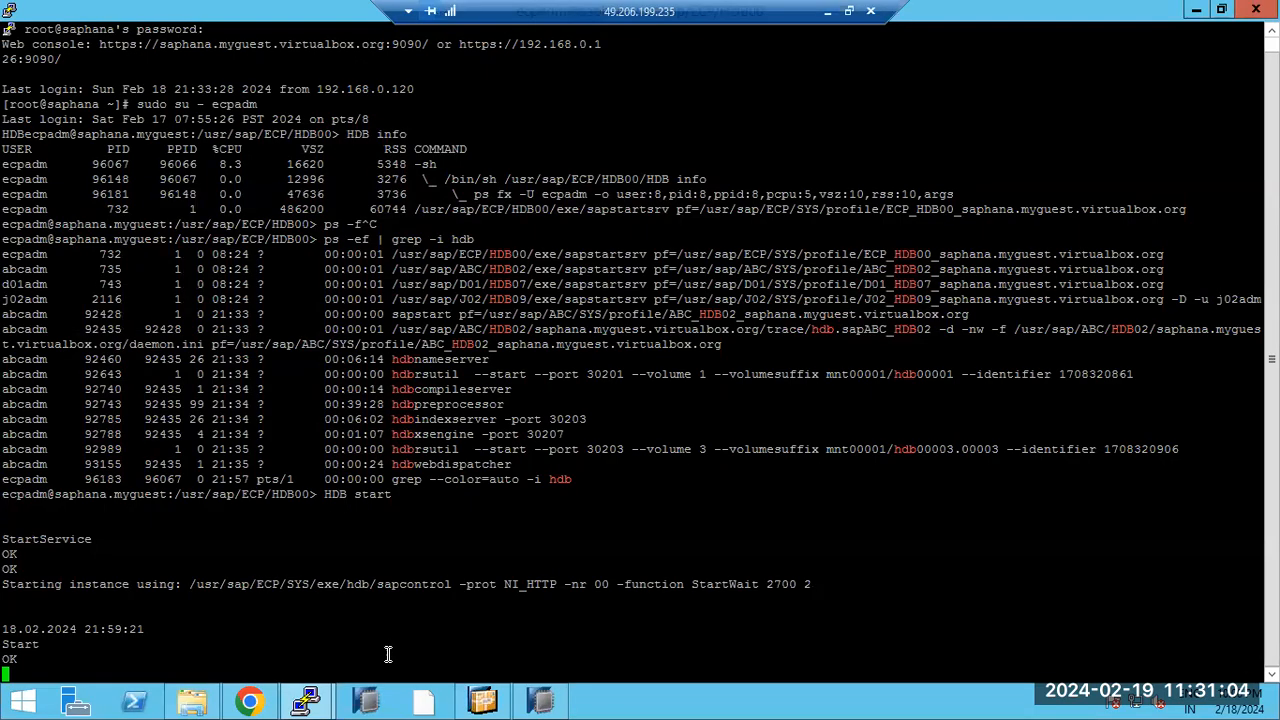
pyautogui.click(540, 703)
pyautogui.click(95, 87)
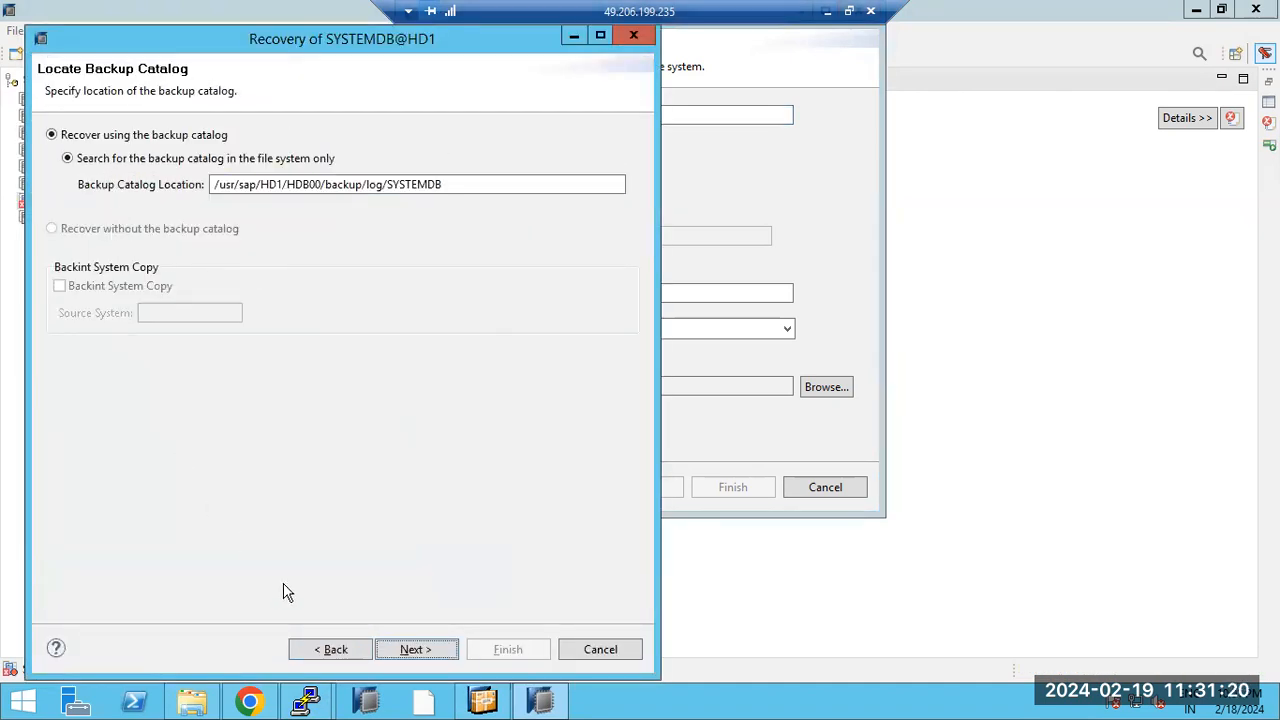
# Step: Switch the SYSTEMDB@HD1 recovery to a specific data backup, accept the warning, and load the catalog
pyautogui.click(320, 652)
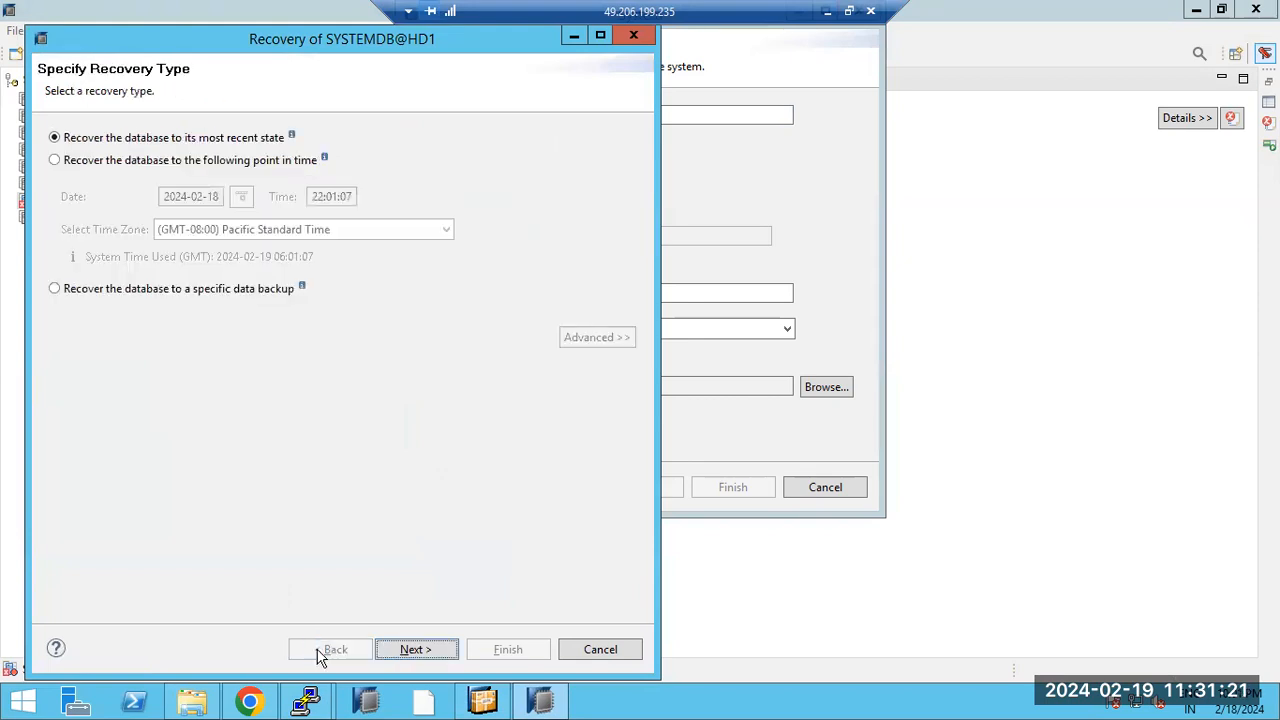
pyautogui.click(90, 294)
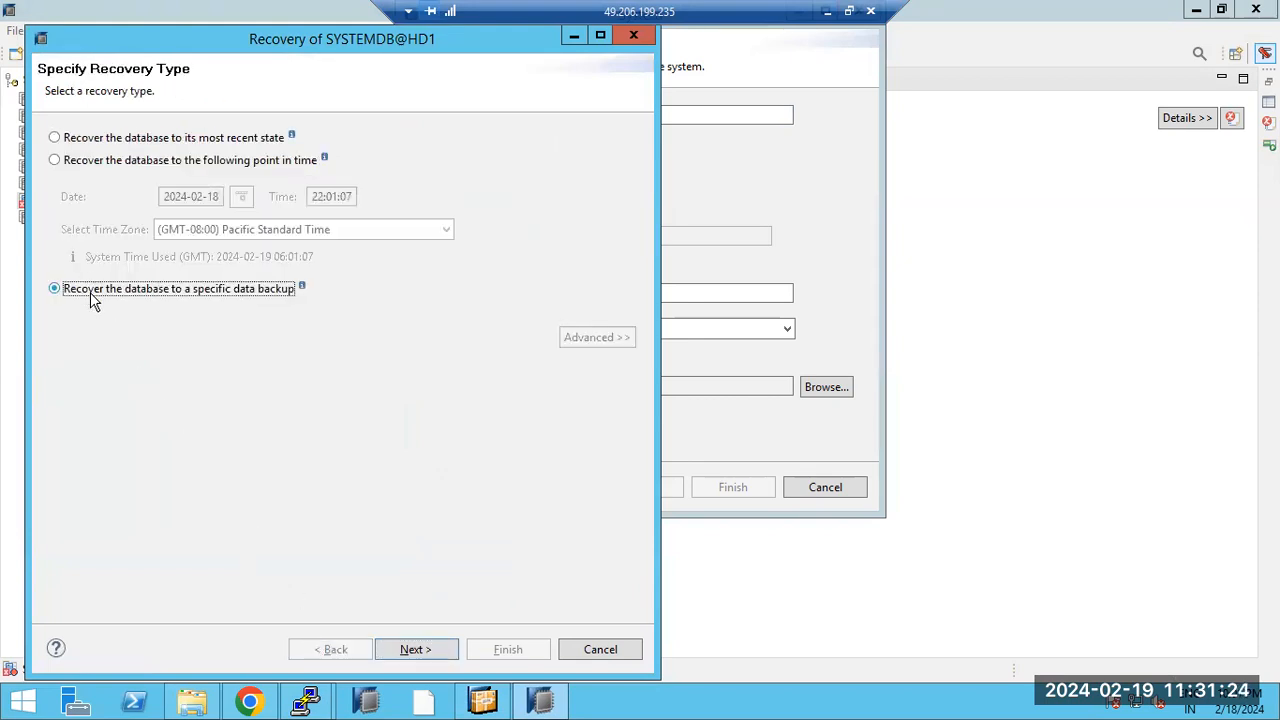
pyautogui.click(416, 650)
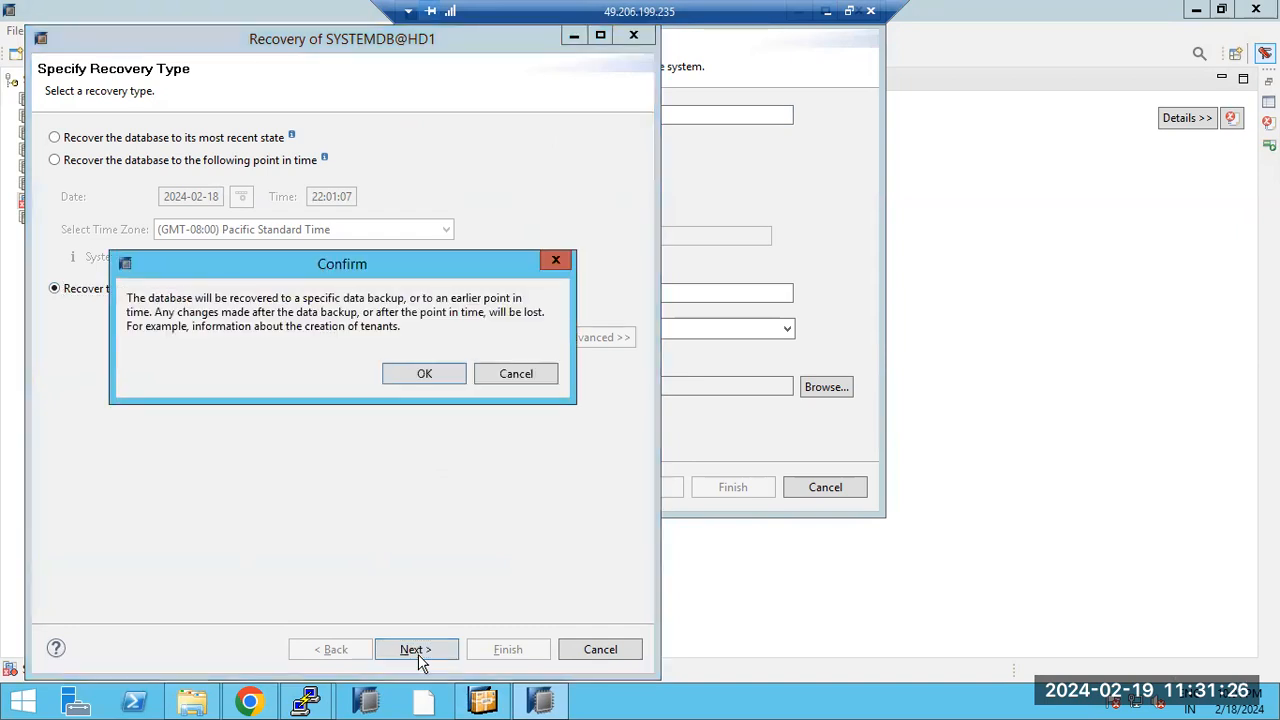
pyautogui.click(418, 375)
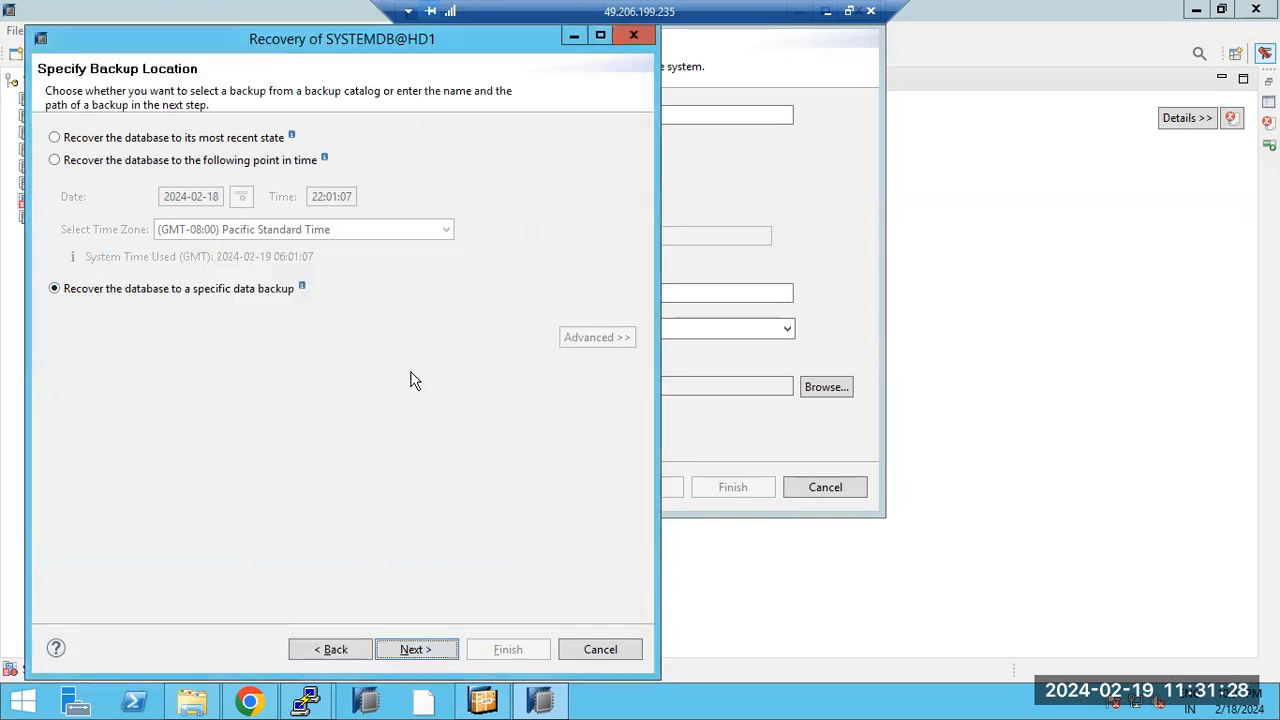
pyautogui.click(413, 649)
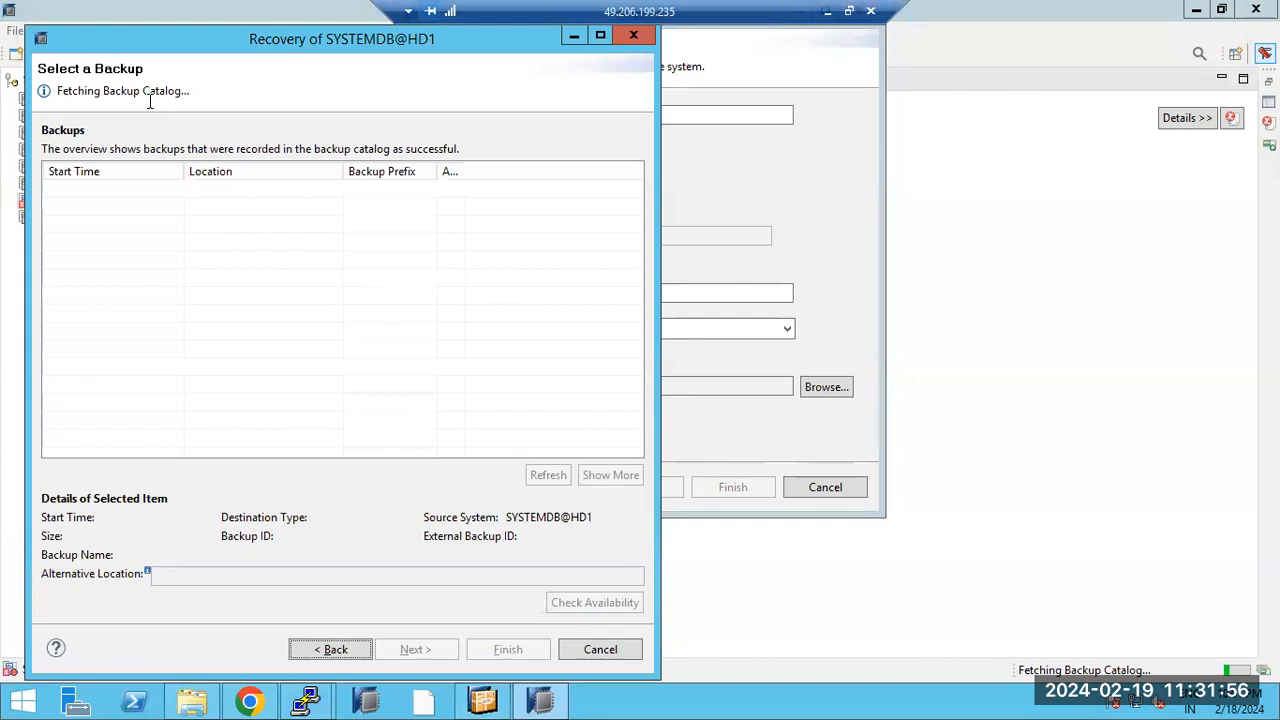
# Step: Dismiss the installer reboot notice, loader error and crashed SAP Logon dialogs
pyautogui.moveTo(85, 91); pyautogui.dragTo(181, 91)
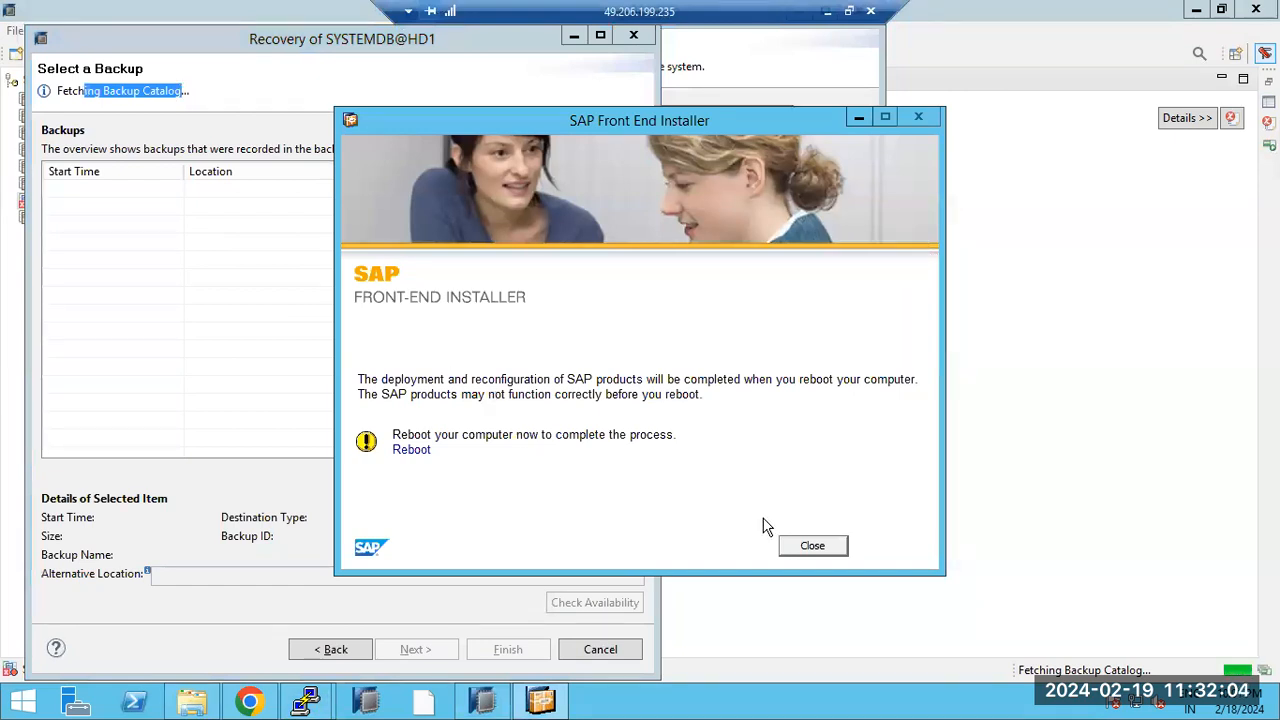
pyautogui.click(790, 545)
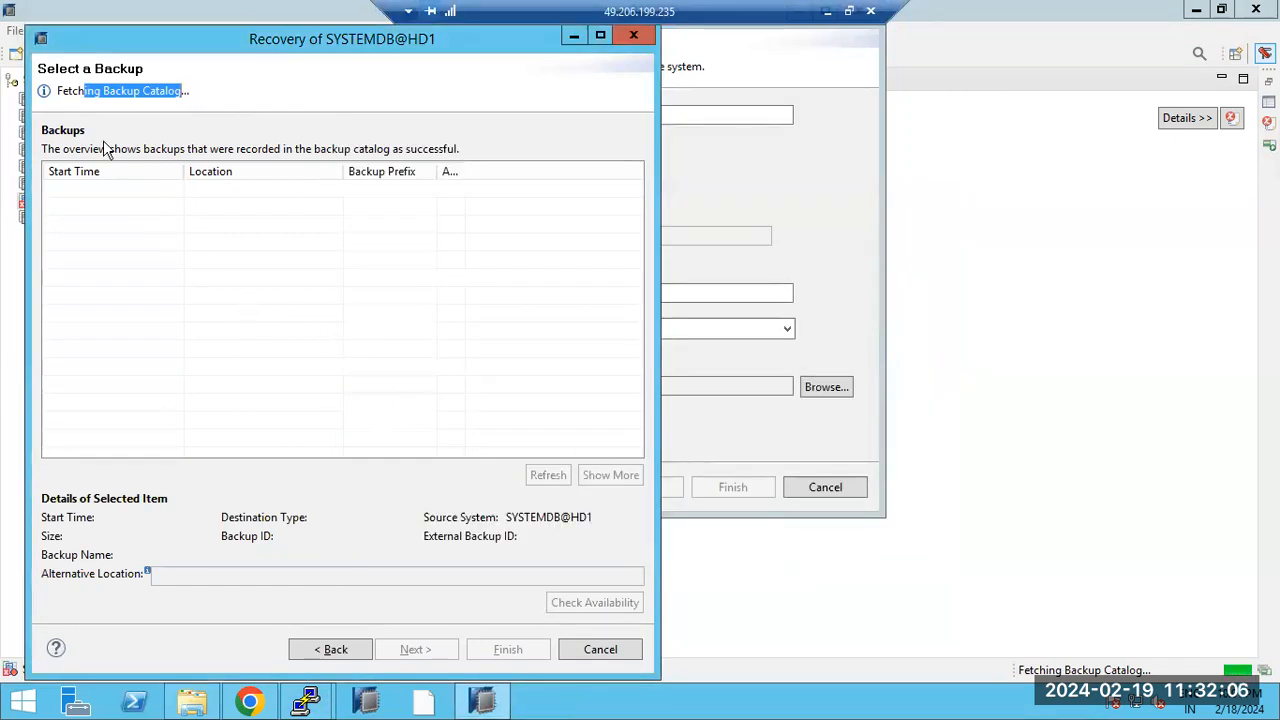
pyautogui.moveTo(62, 91); pyautogui.dragTo(187, 91)
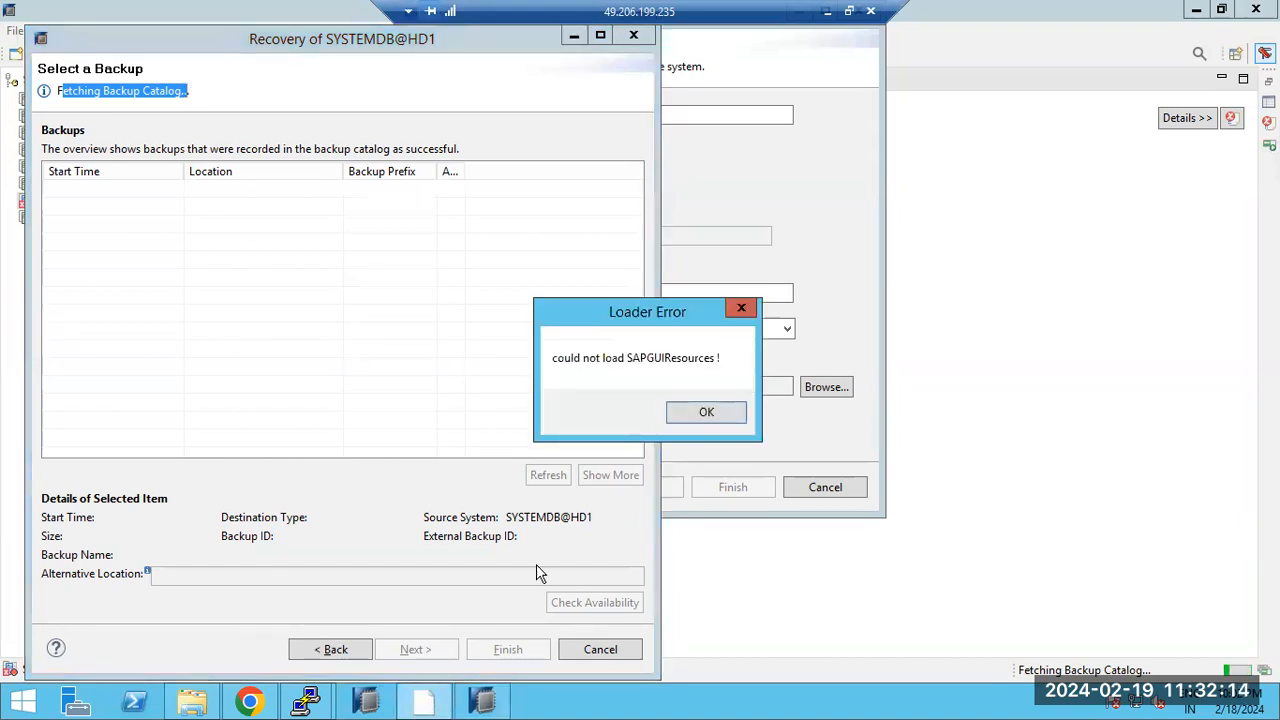
pyautogui.click(695, 414)
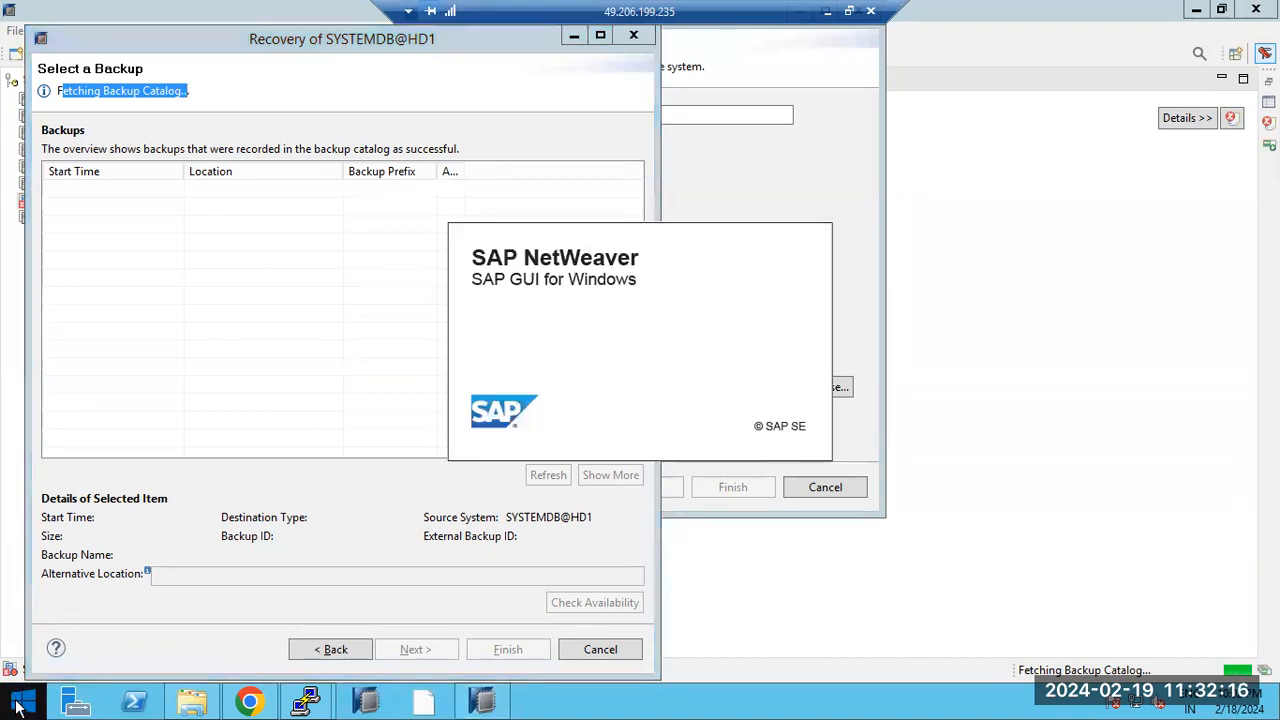
pyautogui.click(20, 705)
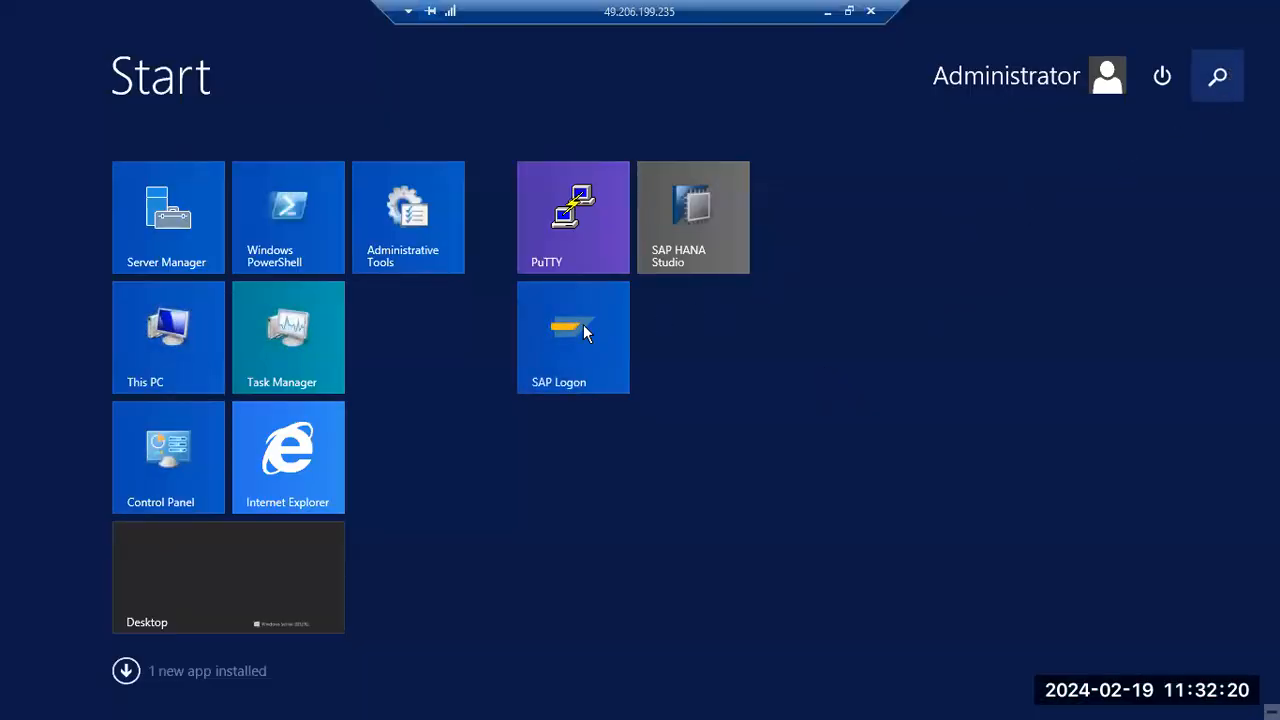
pyautogui.click(228, 592)
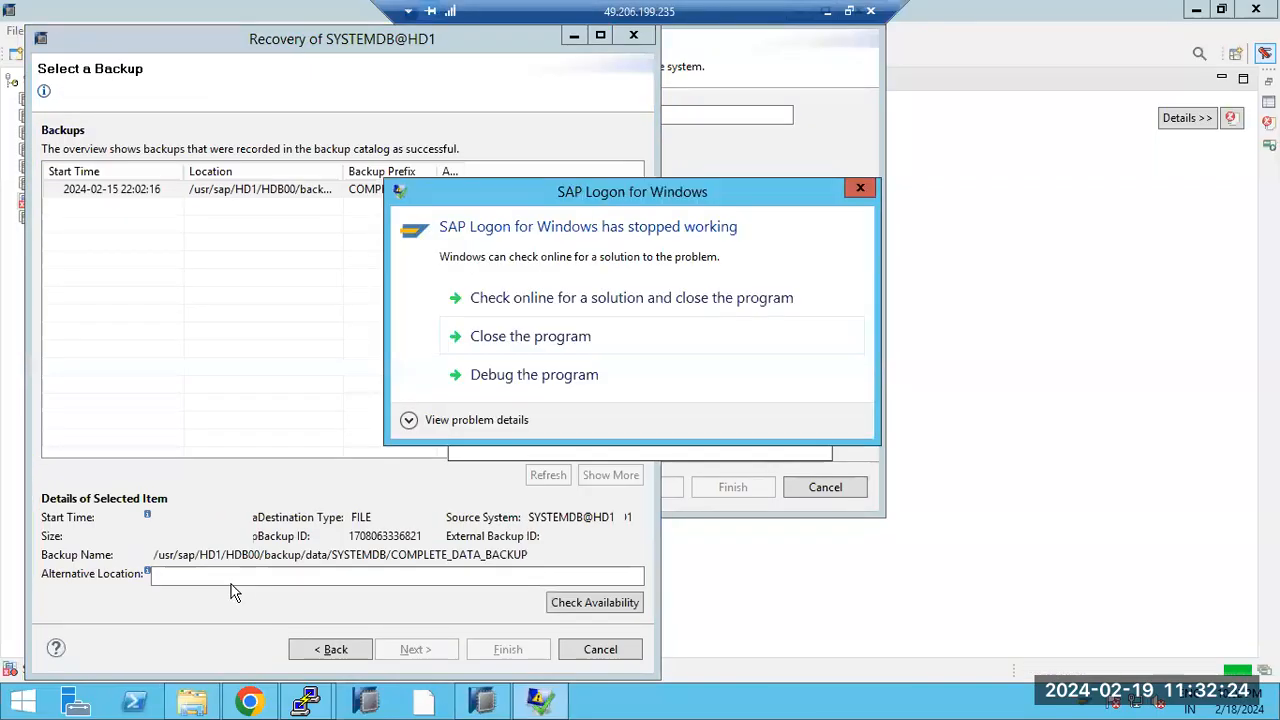
pyautogui.click(528, 337)
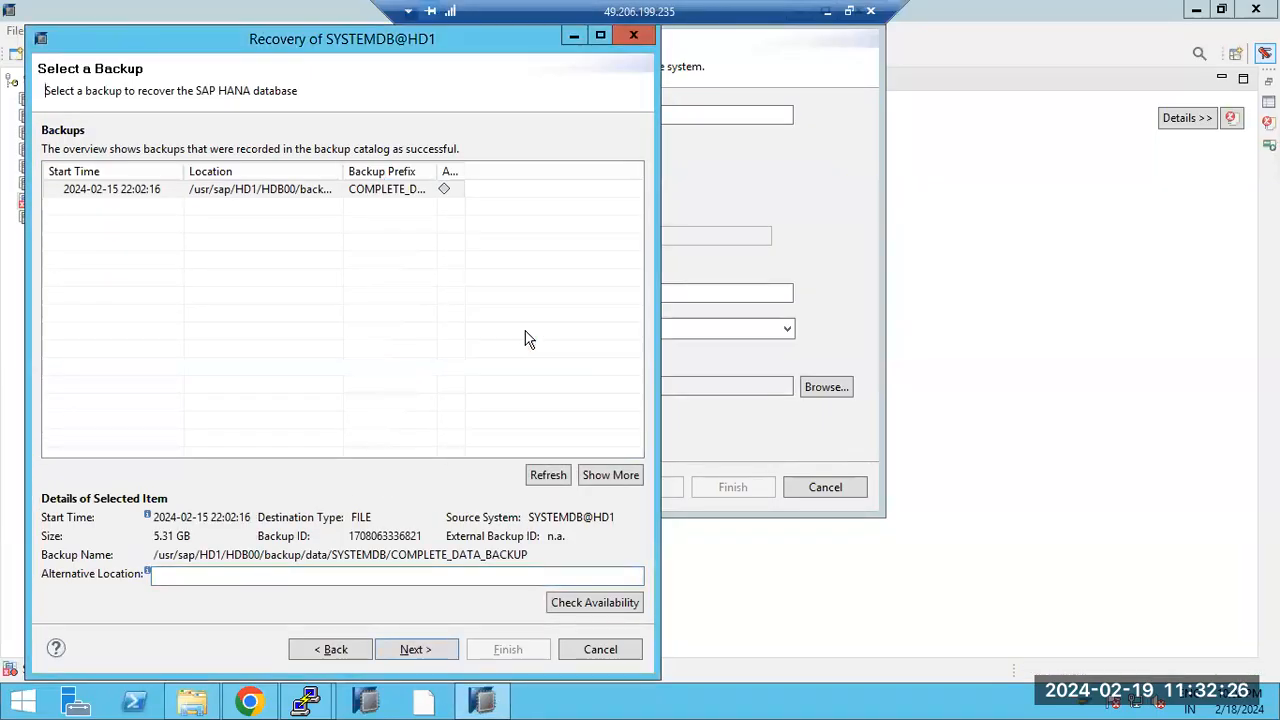
pyautogui.click(118, 190)
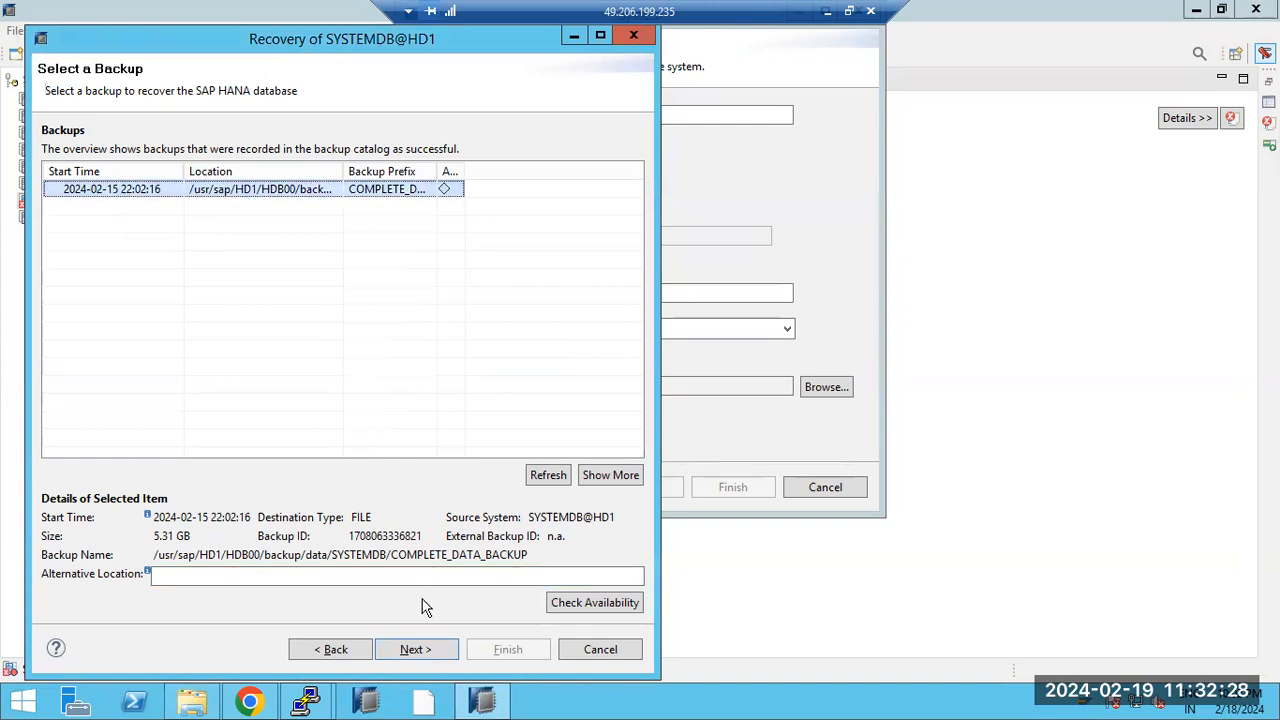
pyautogui.click(414, 650)
pyautogui.click(414, 650)
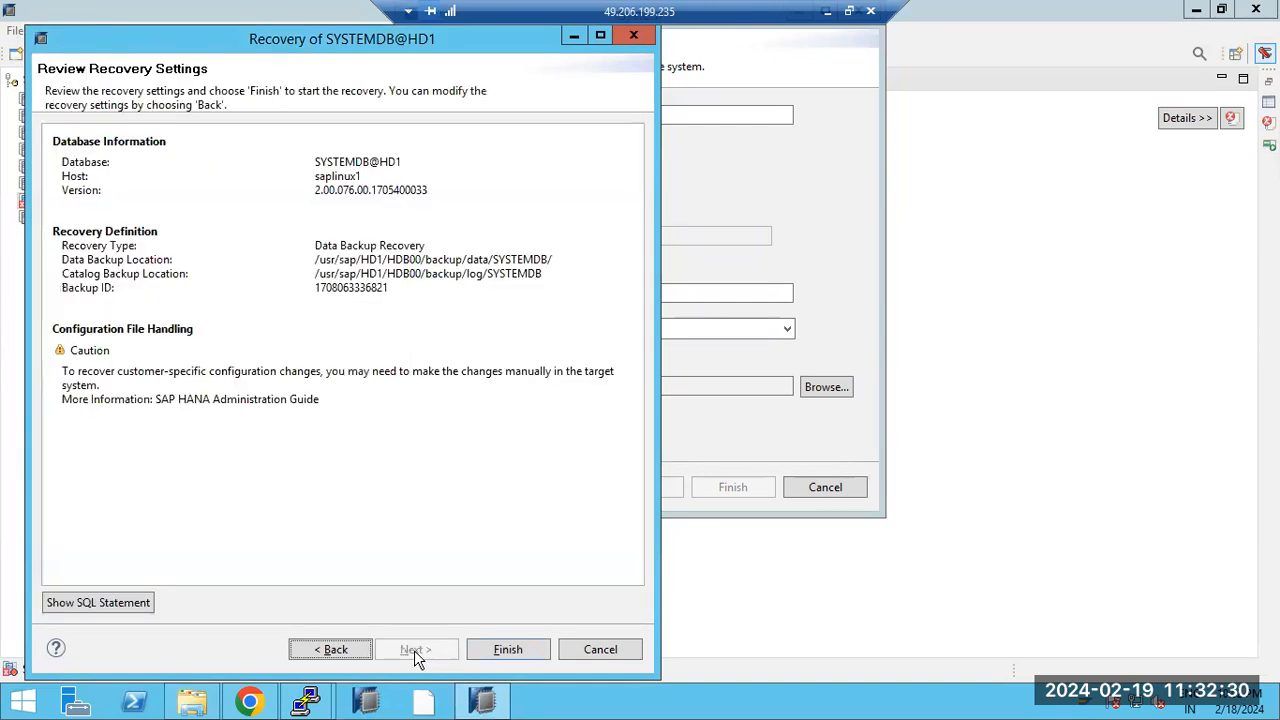
# Step: Finish the wizard to launch the SYSTEMDB@HD1 recovery and bring its progress window forward
pyautogui.click(506, 650)
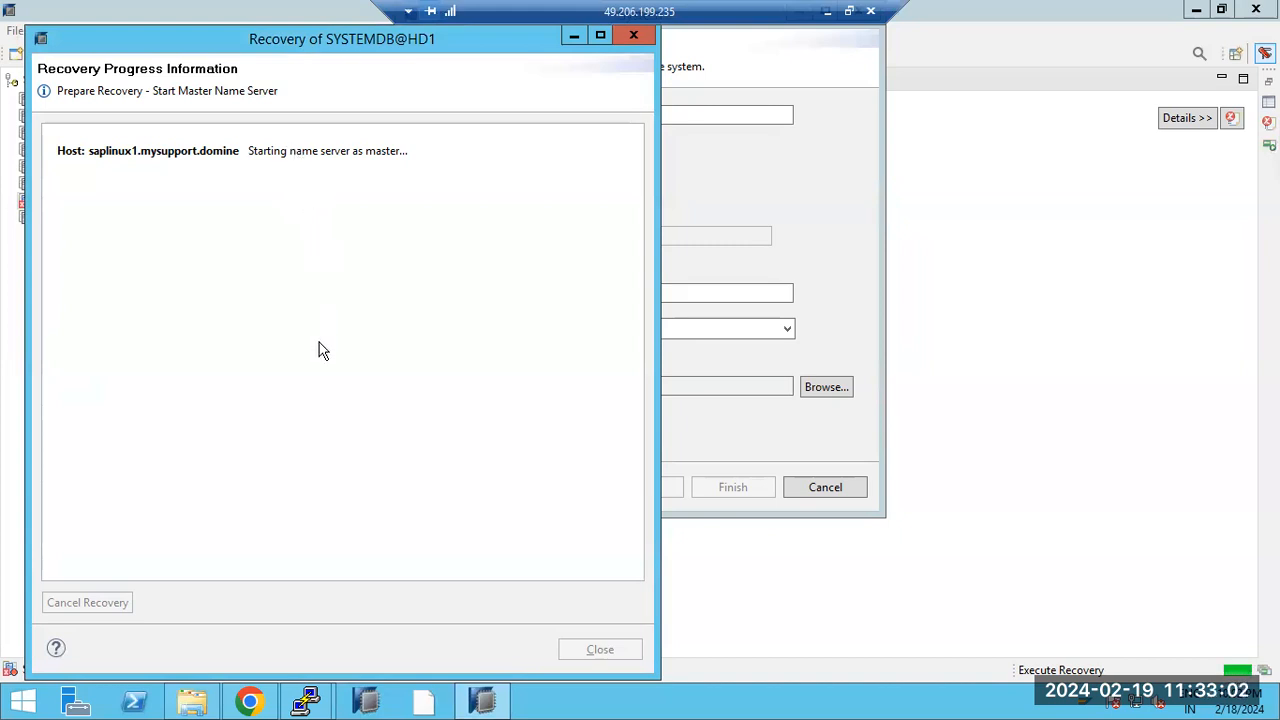
pyautogui.moveTo(479, 706)
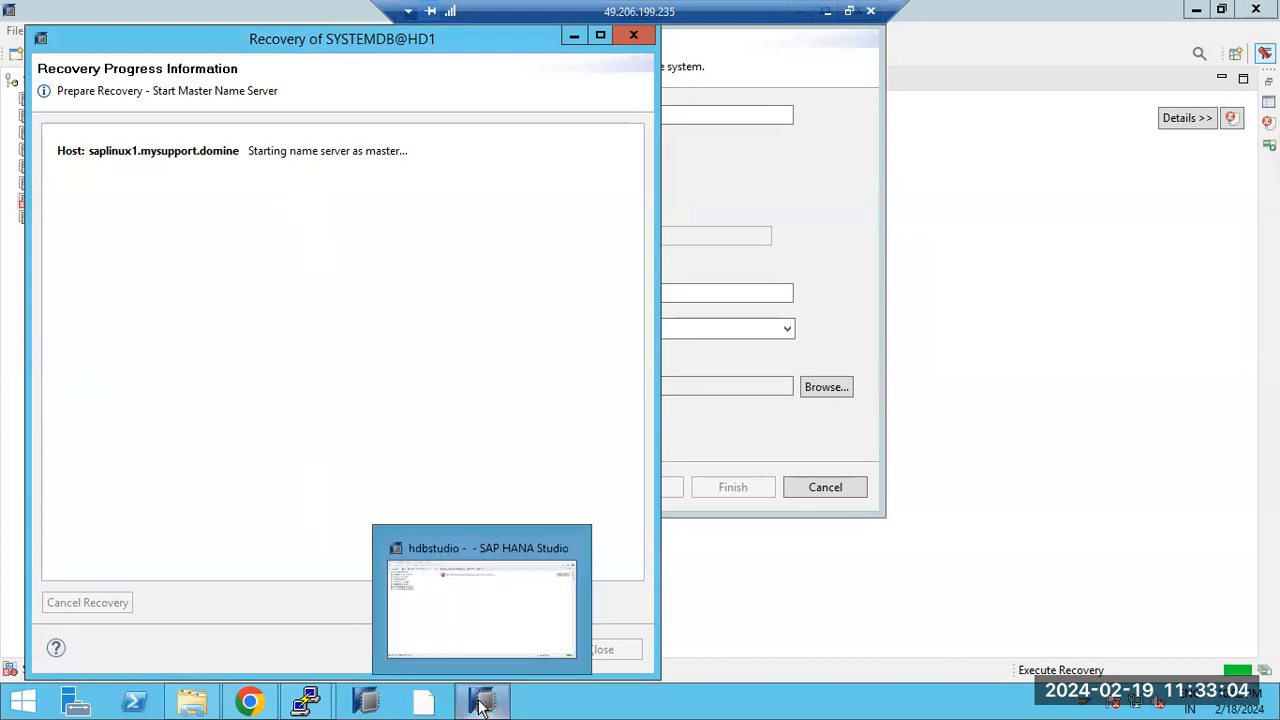
pyautogui.click(474, 605)
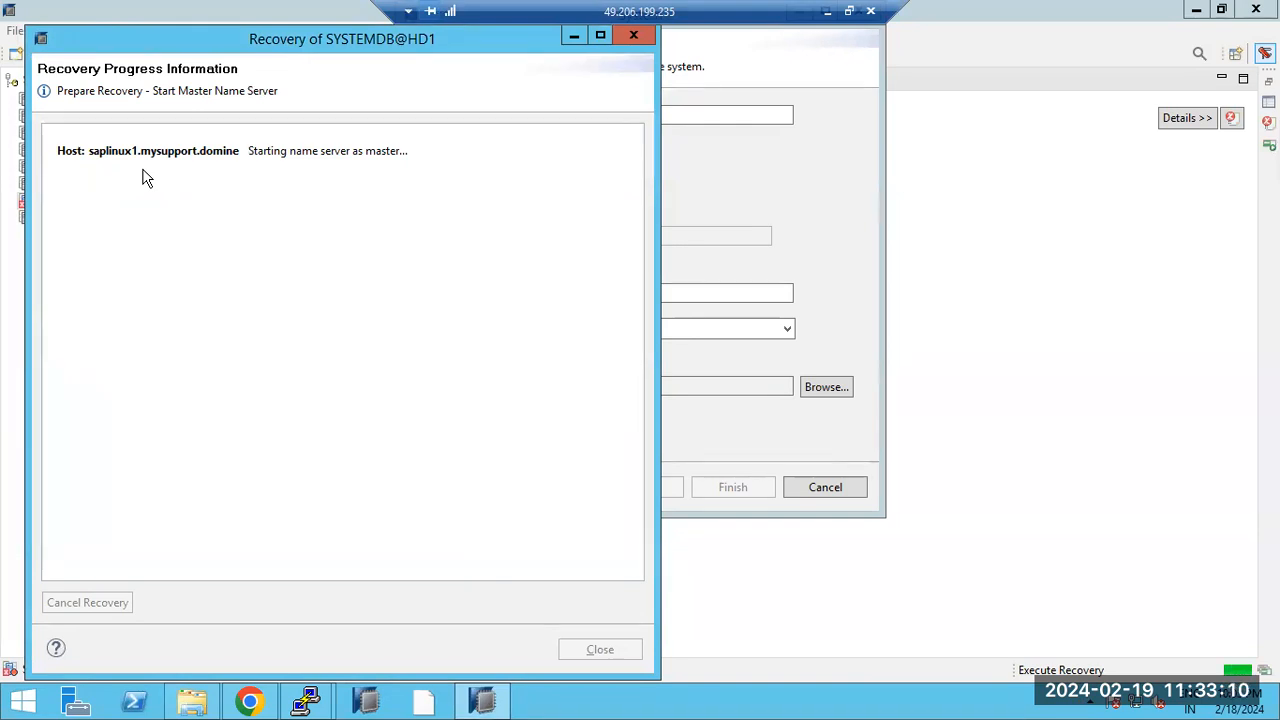
pyautogui.moveTo(305, 697)
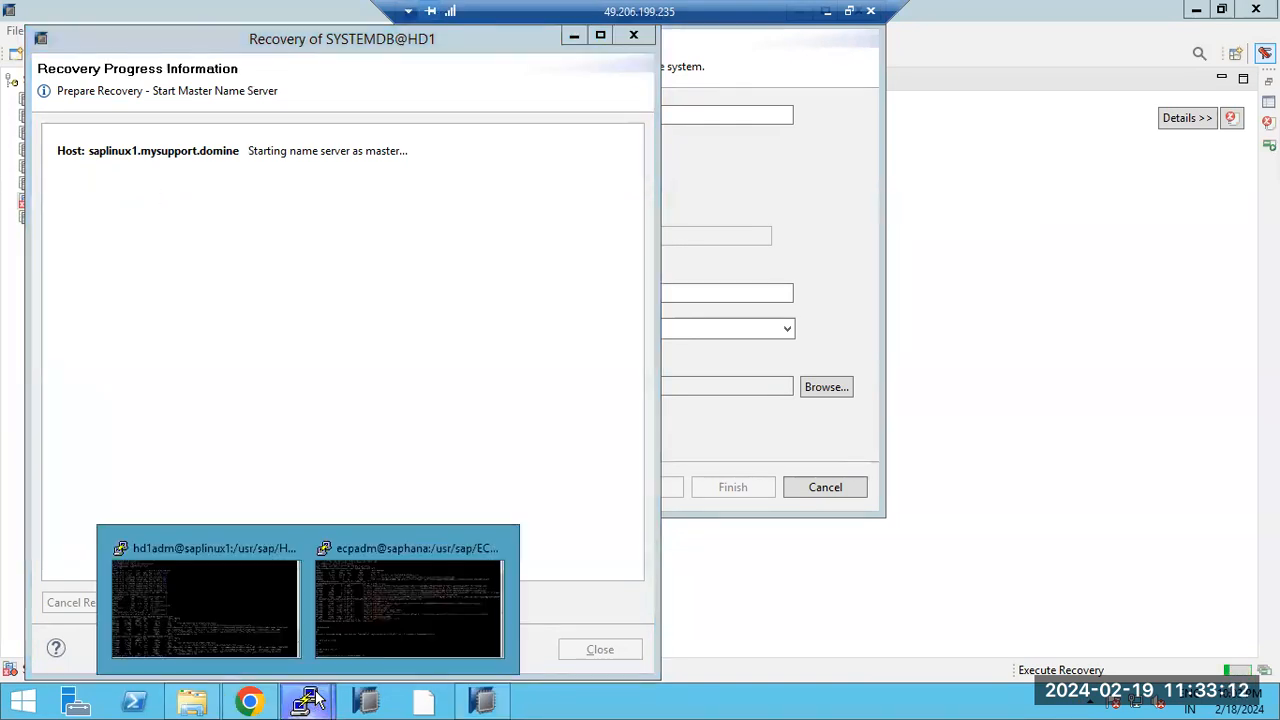
pyautogui.click(270, 607)
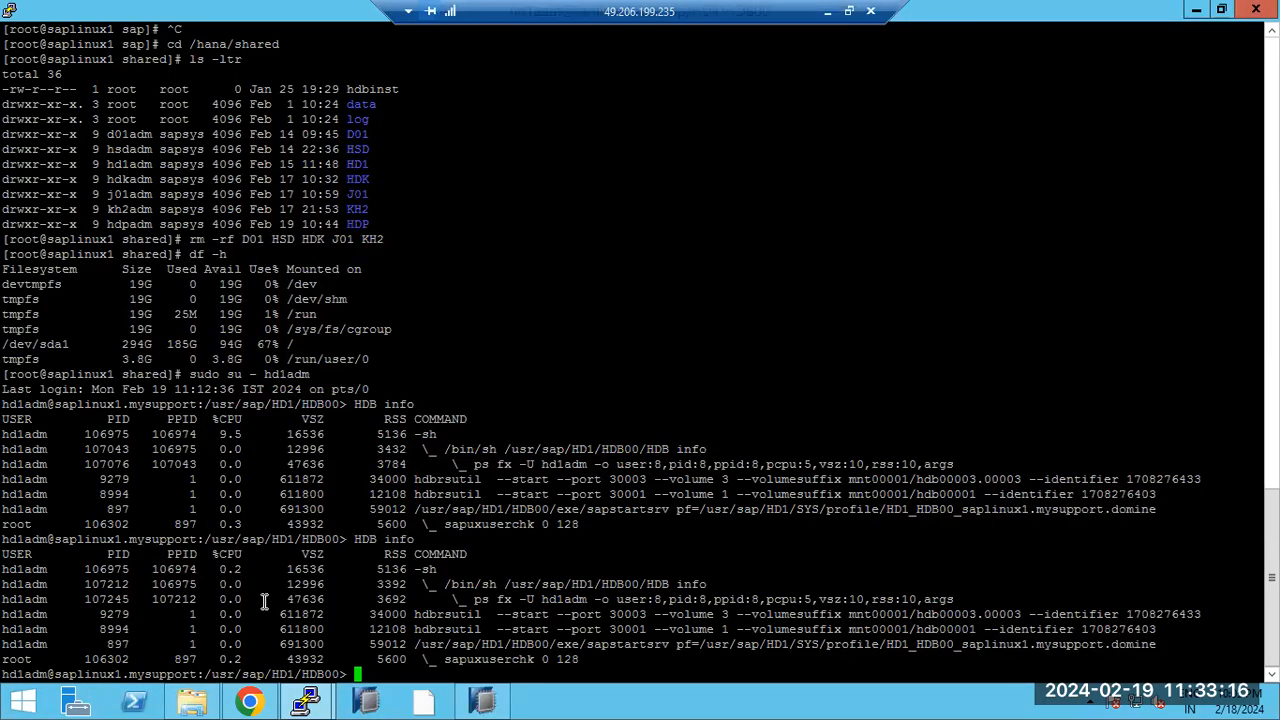
pyautogui.write('cd saplinux1*')
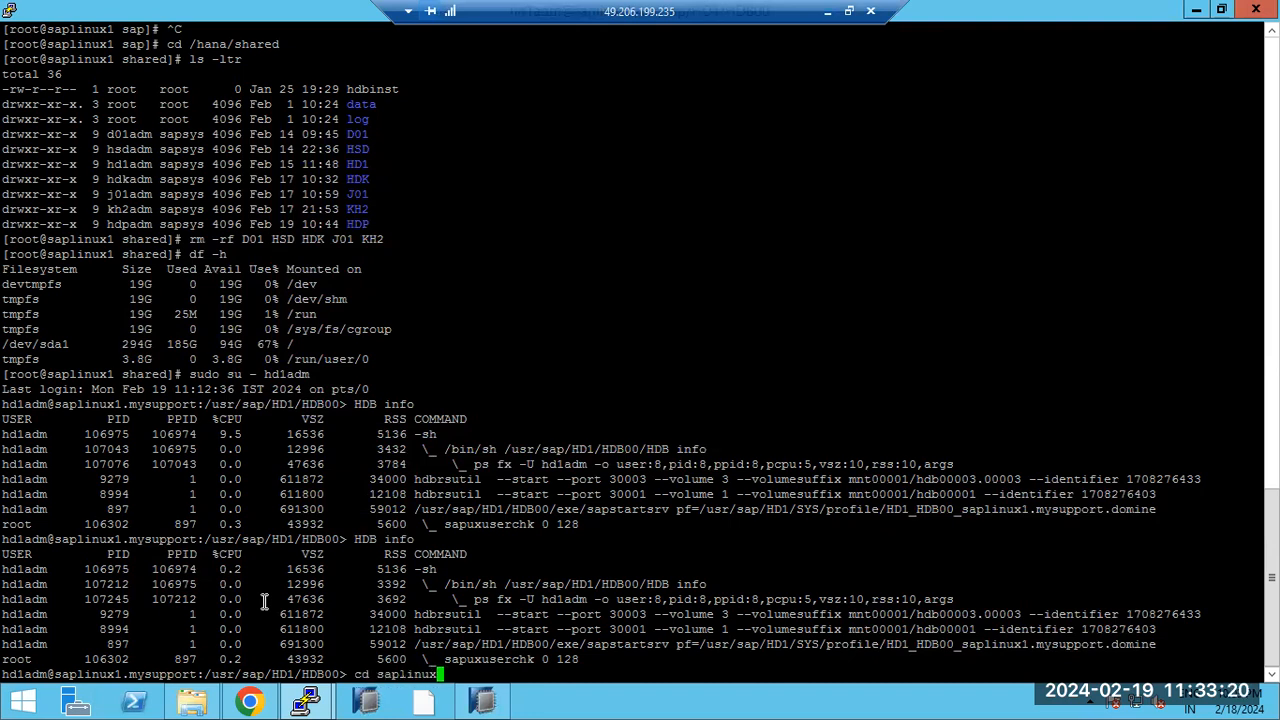
pyautogui.press('Return')
pyautogui.write('cd backup')
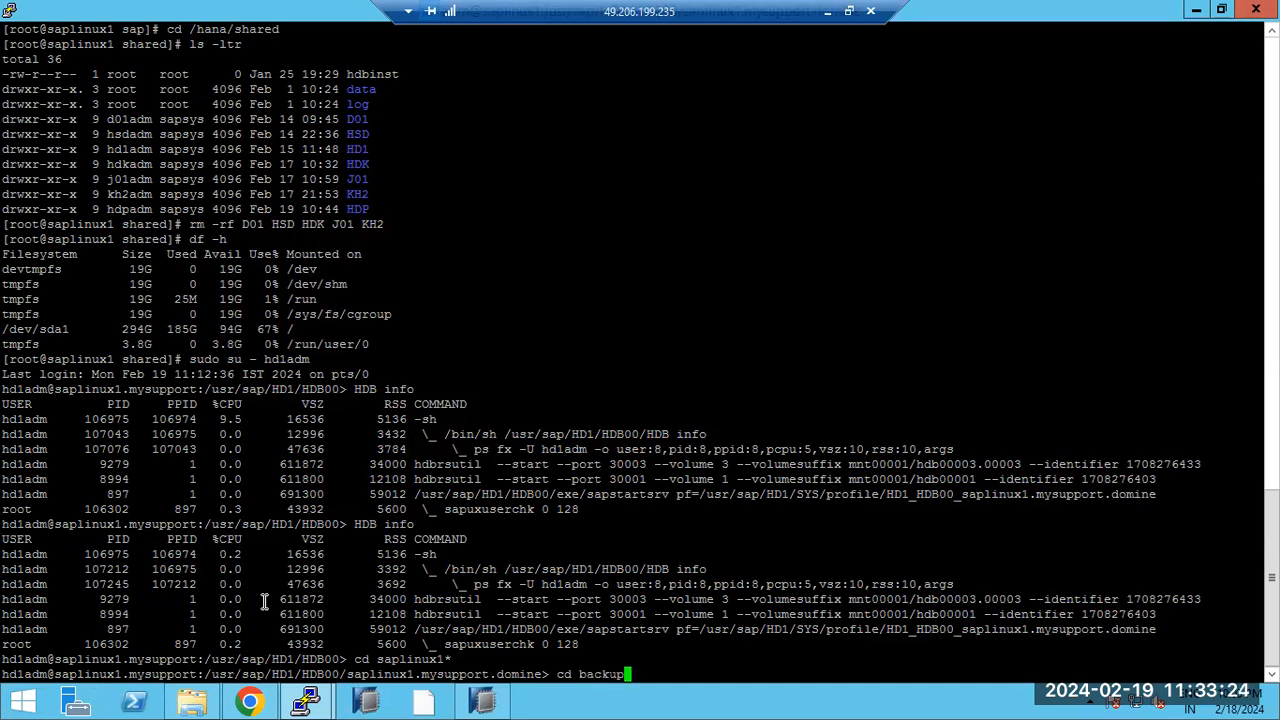
pyautogui.press('Return')
pyautogui.write('ls -ltr')
pyautogui.press('Return')
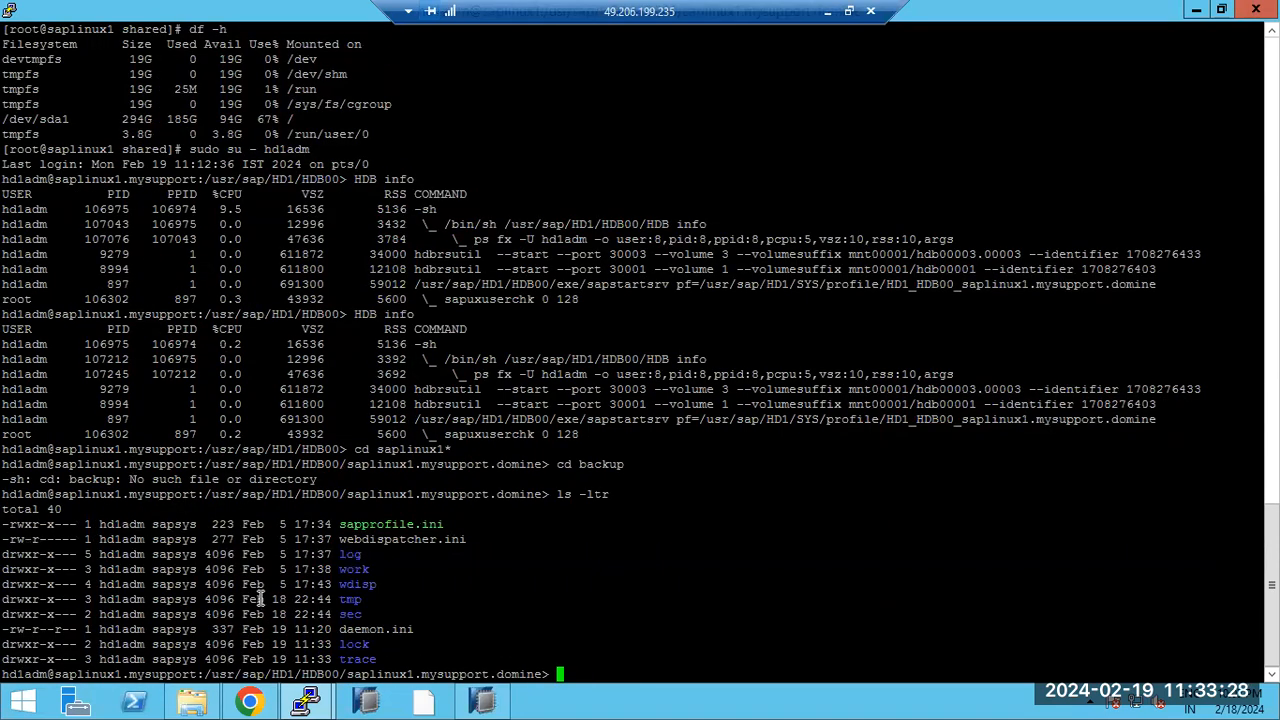
pyautogui.click(483, 700)
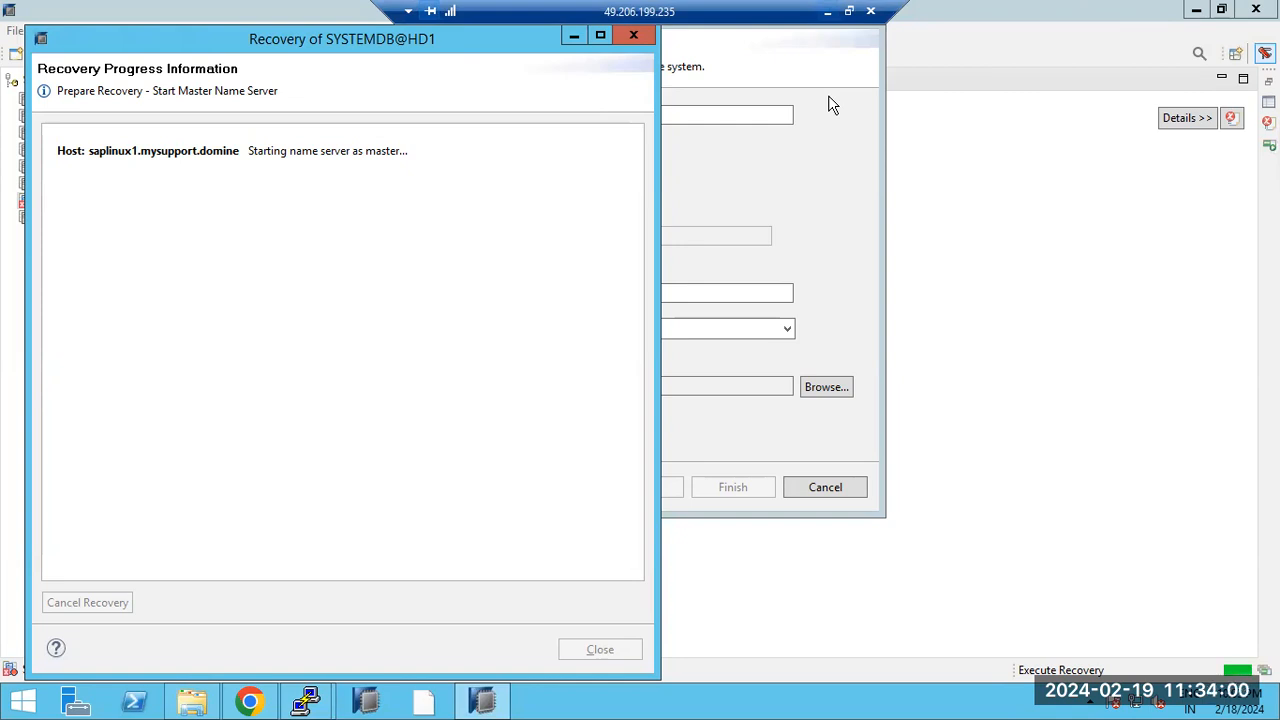
# Step: Enter host saphana, instance 00, and Multiple containers with System database in Add System
pyautogui.click(832, 215)
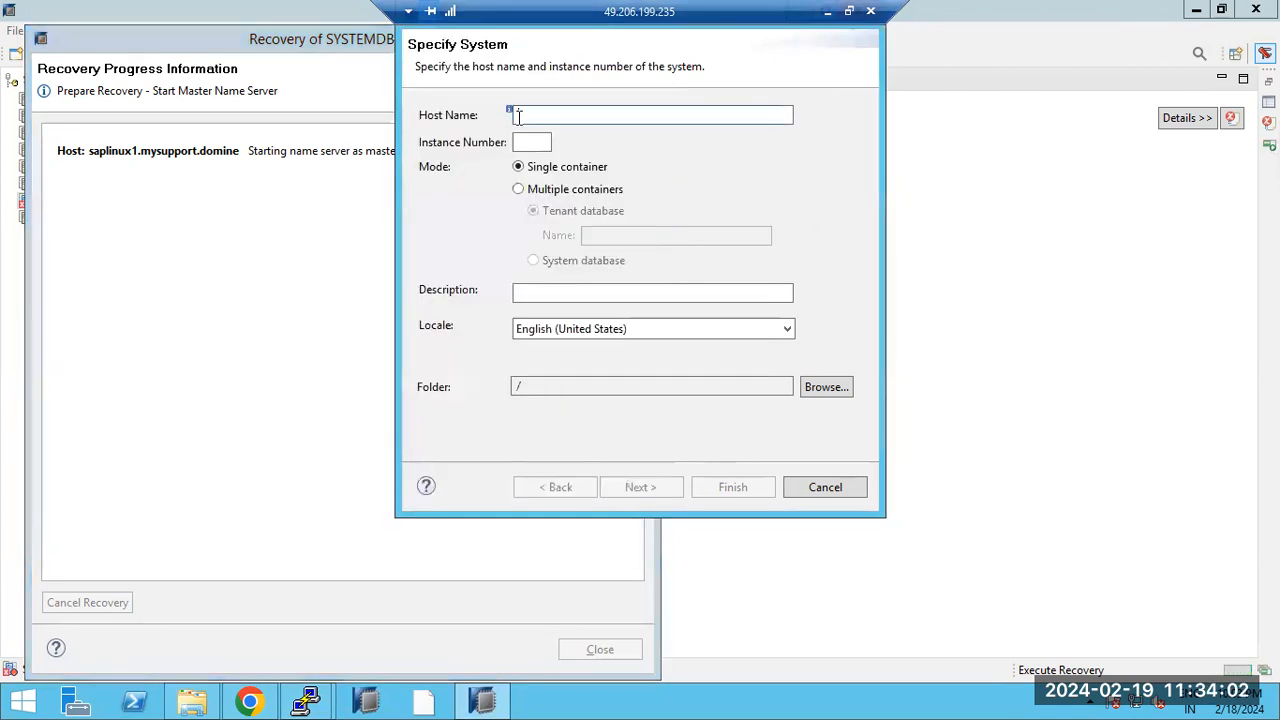
pyautogui.write('saphana')
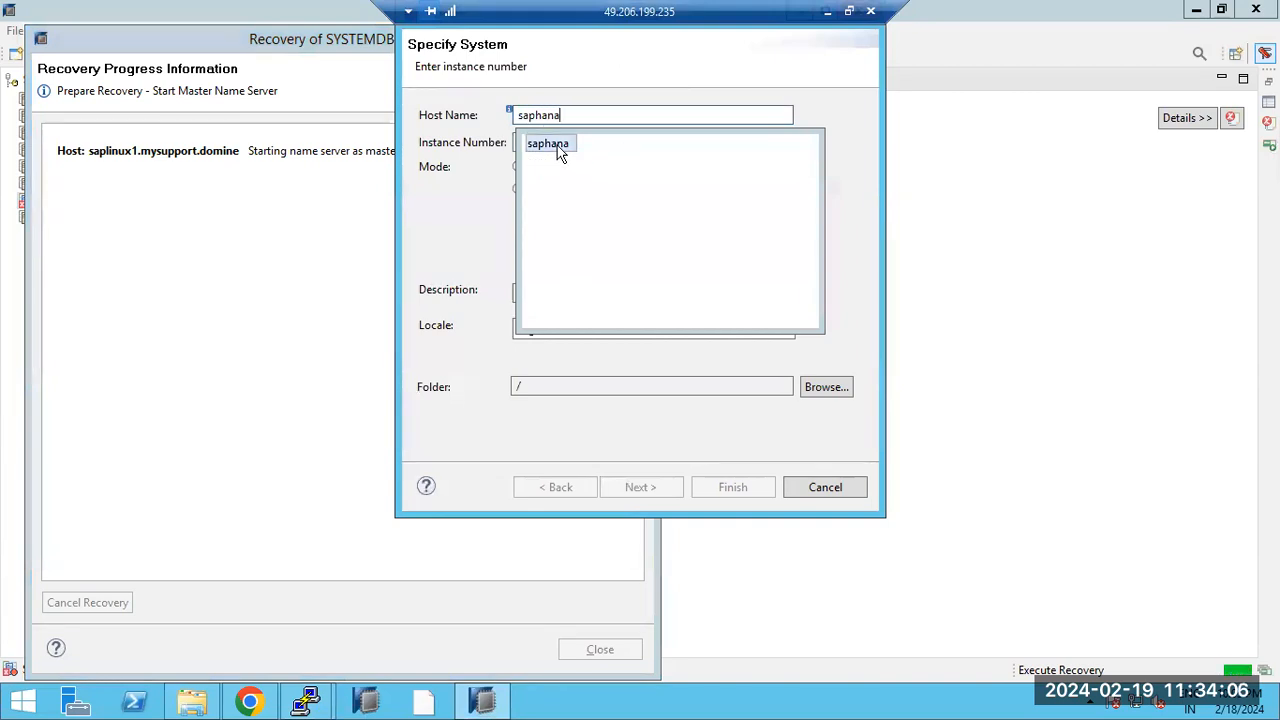
pyautogui.click(558, 146)
pyautogui.click(541, 142)
pyautogui.write('00')
pyautogui.click(535, 190)
pyautogui.click(545, 260)
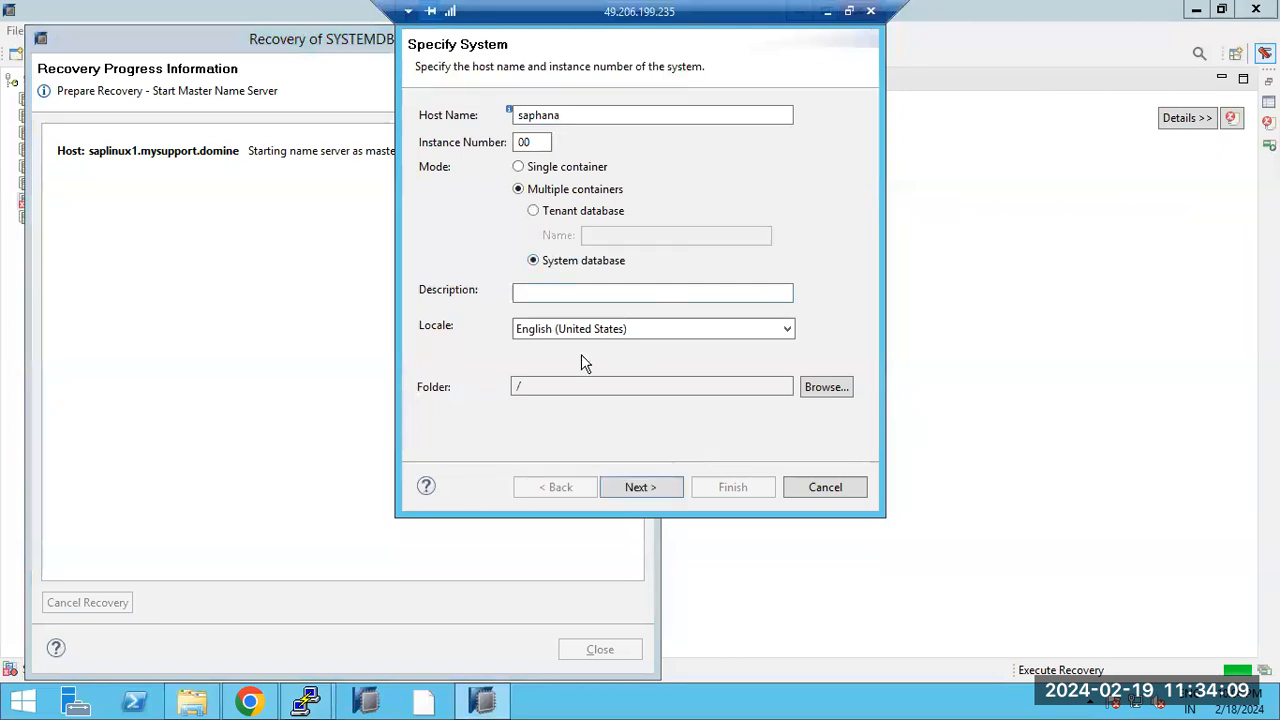
# Step: Log on as user SYSTEM with its password and submit the new system
pyautogui.click(638, 488)
pyautogui.write('SYSTEM')
pyautogui.press('Tab')
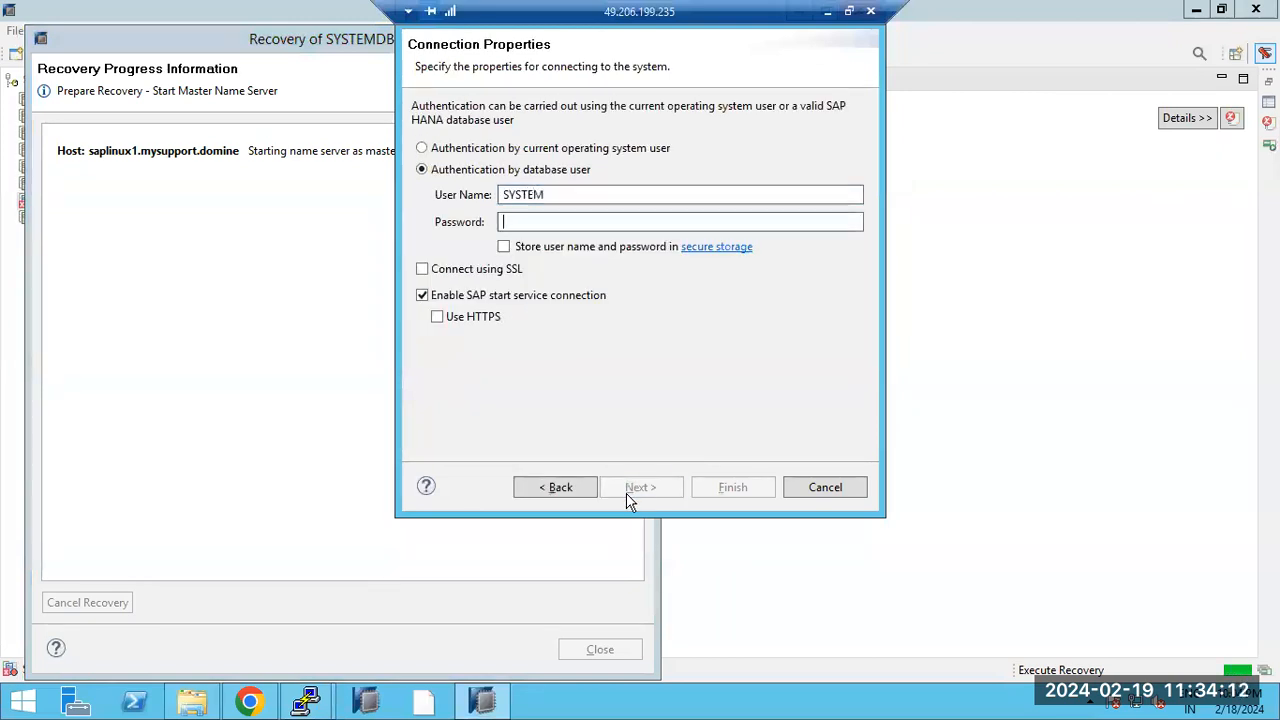
pyautogui.write('•••••••••')
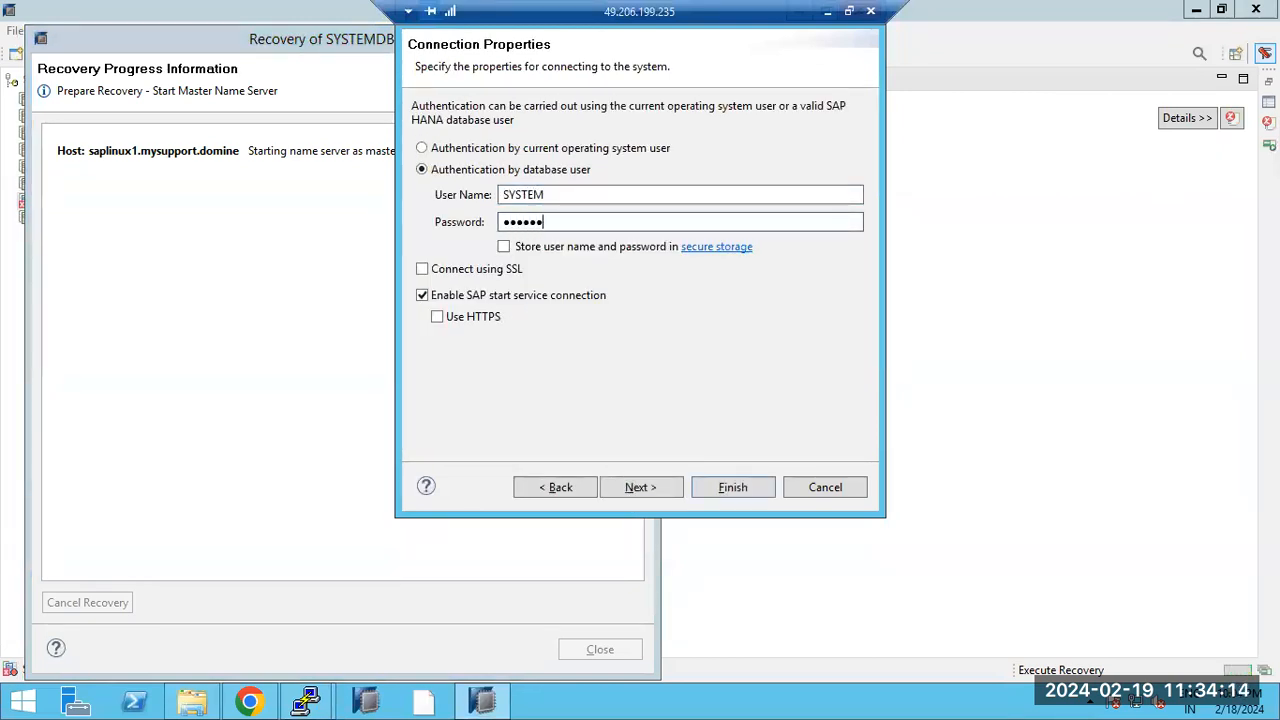
pyautogui.click(628, 487)
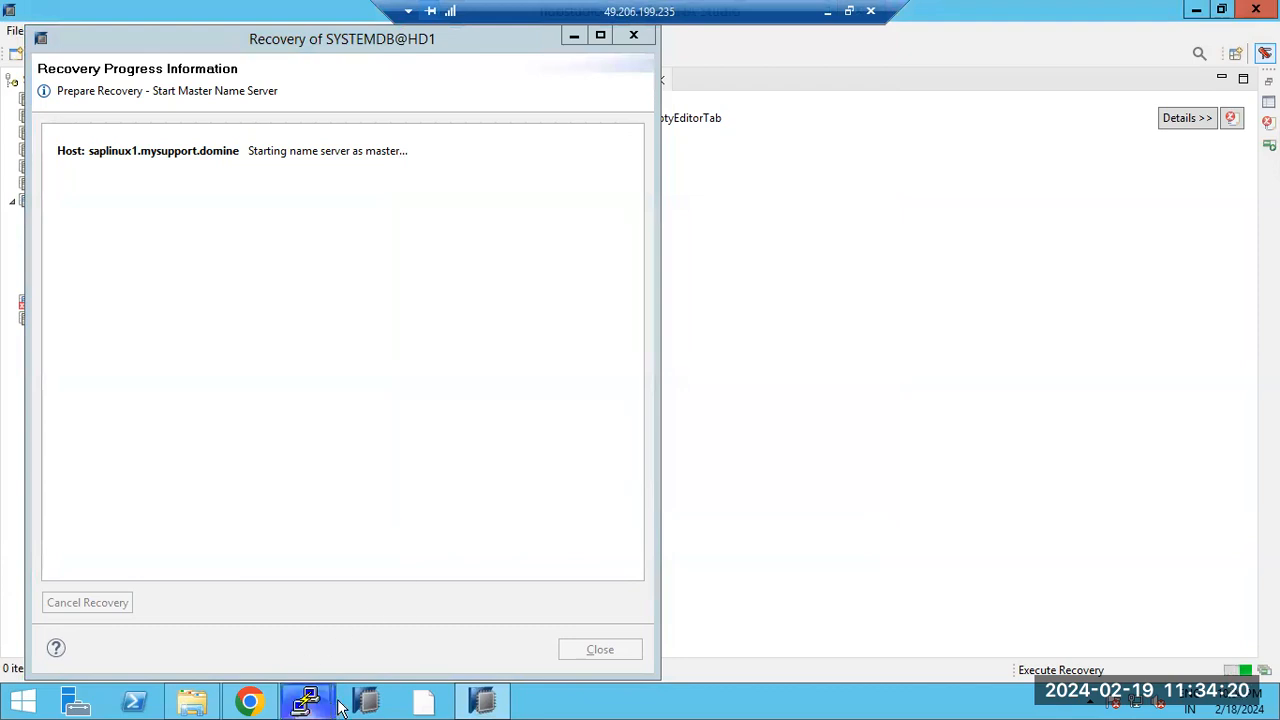
# Step: Switch between the terminal and the recovery progress window to check status
pyautogui.click(482, 703)
pyautogui.click(478, 703)
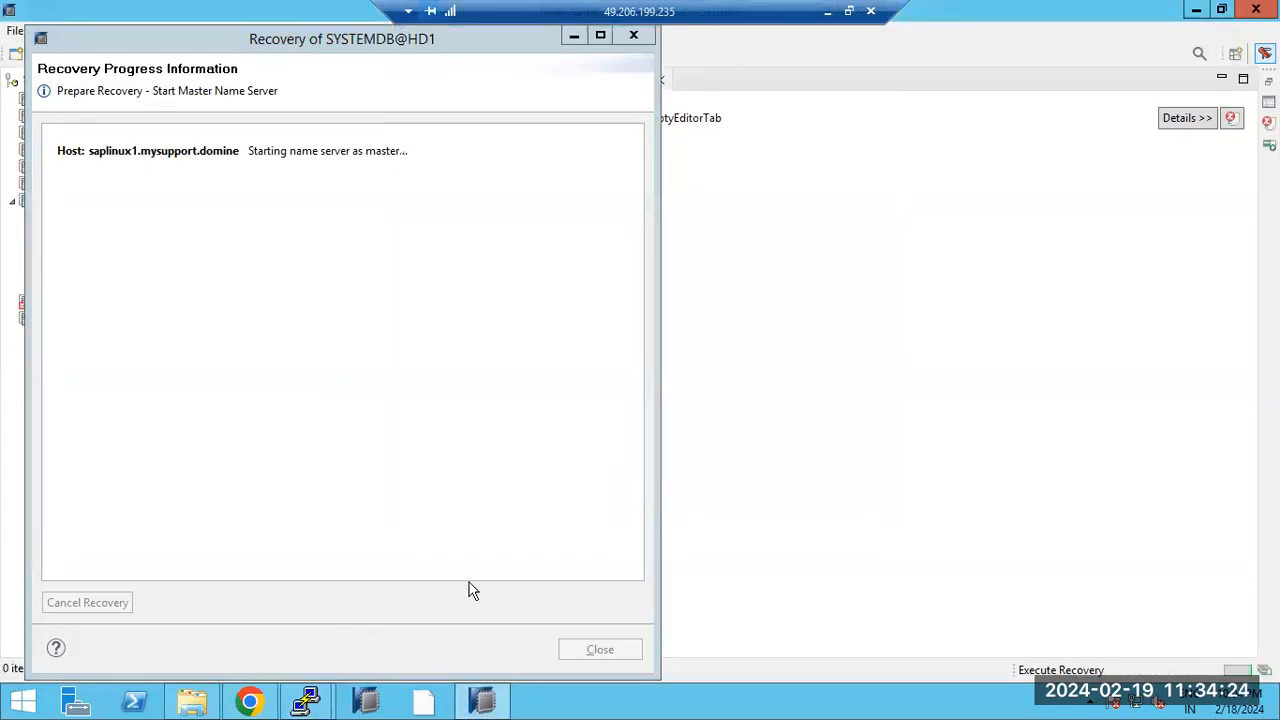
pyautogui.click(484, 703)
pyautogui.click(487, 705)
# Step: Run HDB info in the hd1adm session and highlight the recoverSys.py RECOVER DATA line
pyautogui.moveTo(306, 698)
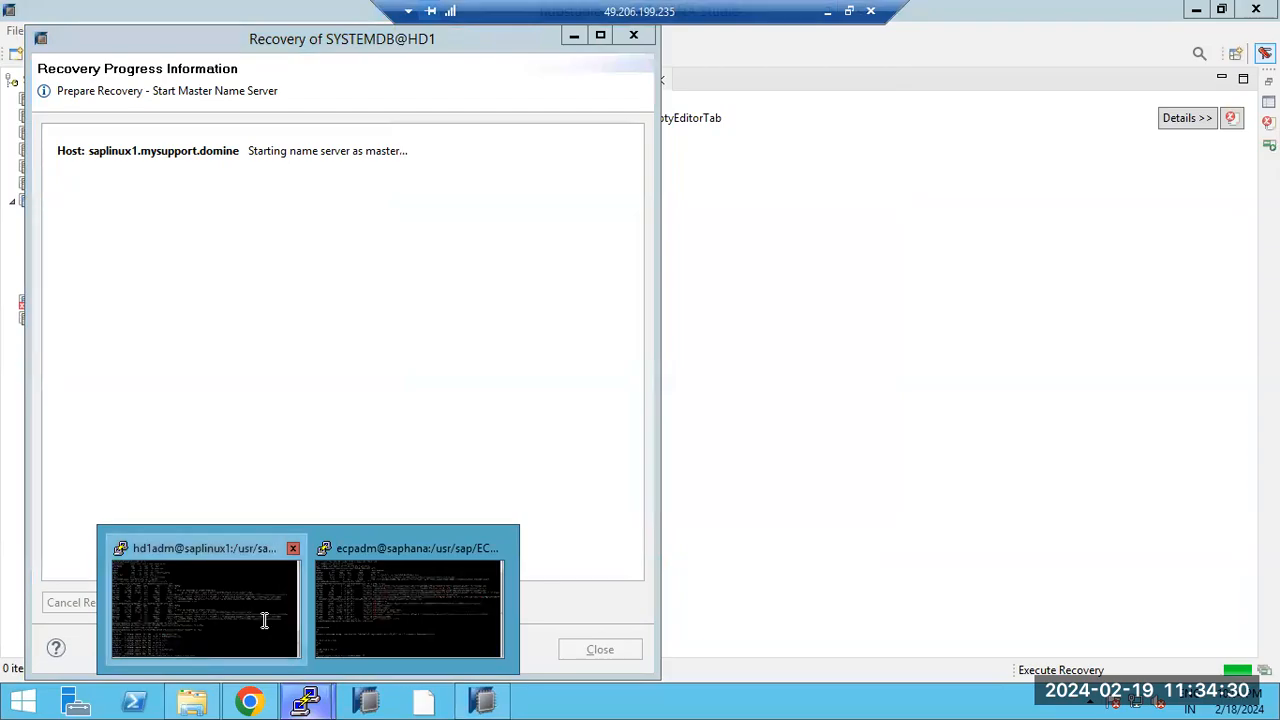
pyautogui.click(263, 617)
pyautogui.write('HDB info')
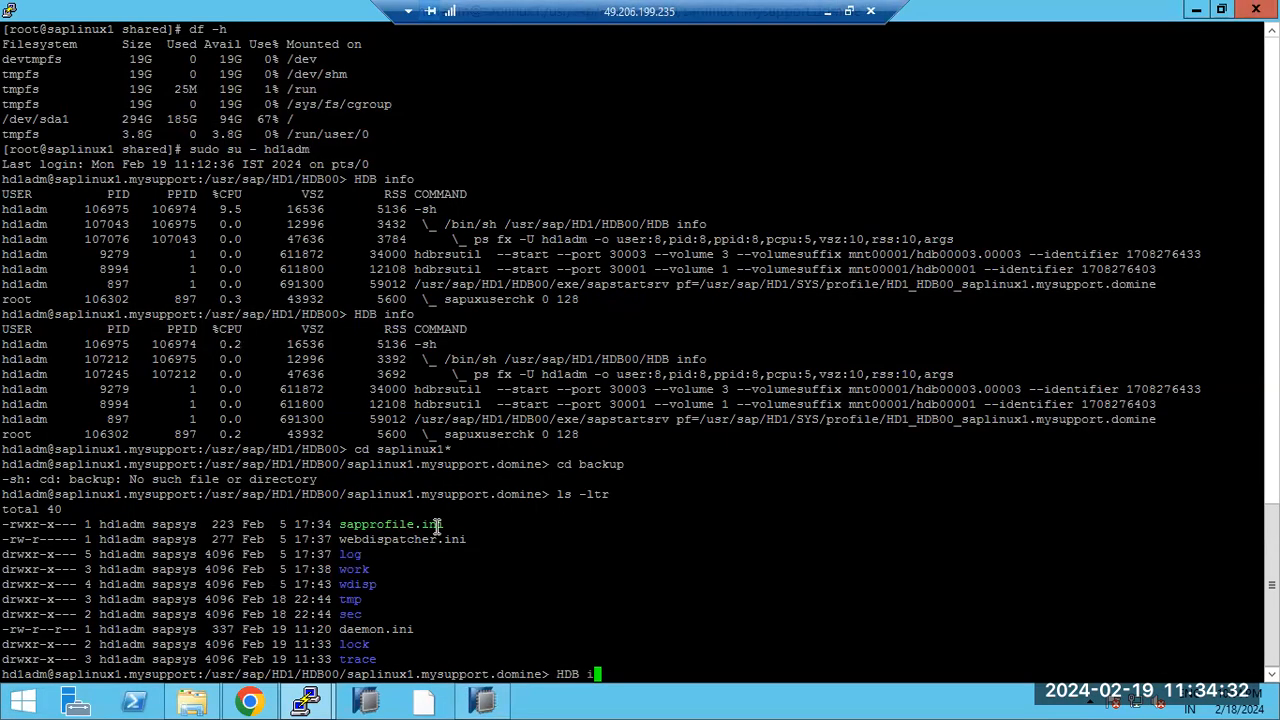
pyautogui.press('Return')
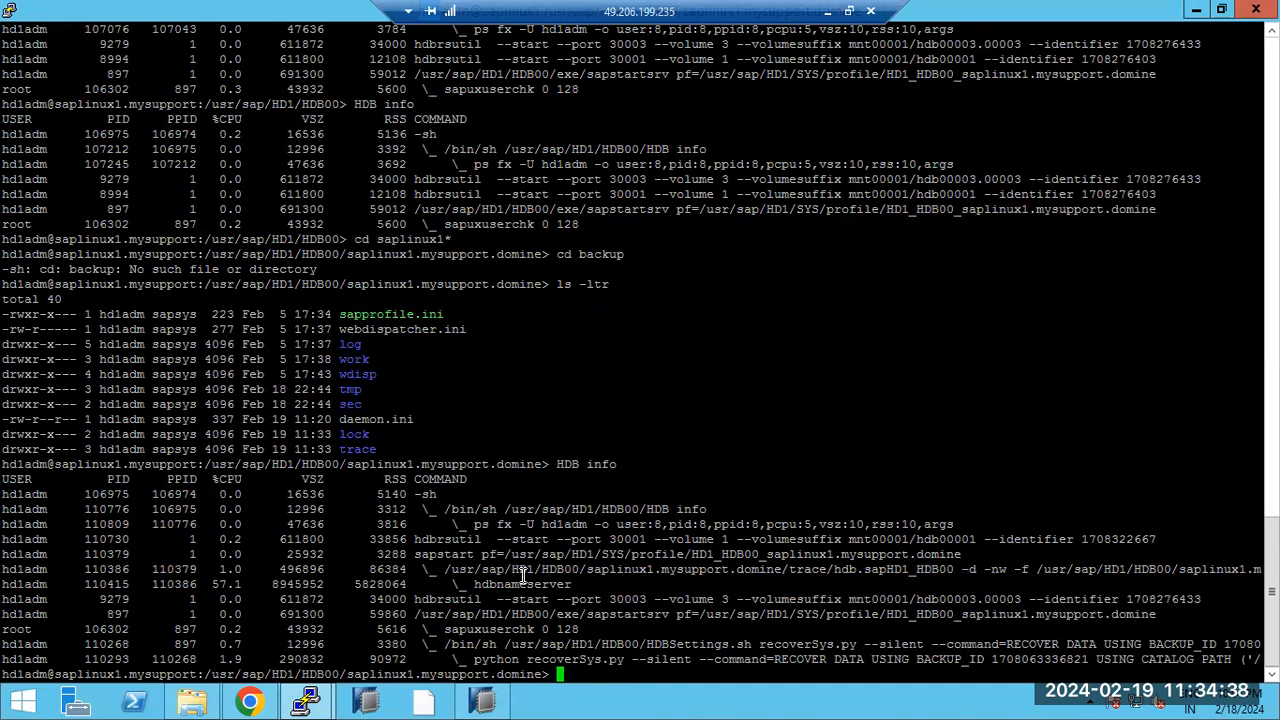
pyautogui.moveTo(497, 570); pyautogui.dragTo(552, 572)
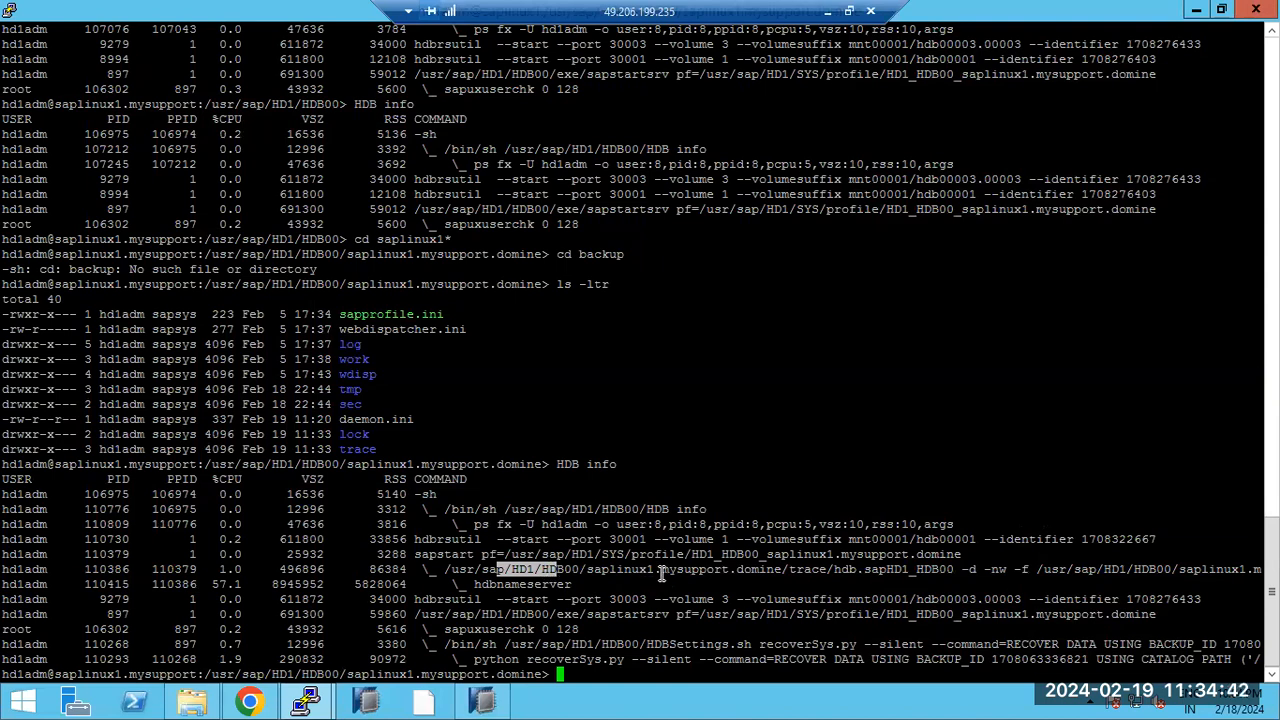
pyautogui.moveTo(805, 659); pyautogui.dragTo(1160, 653)
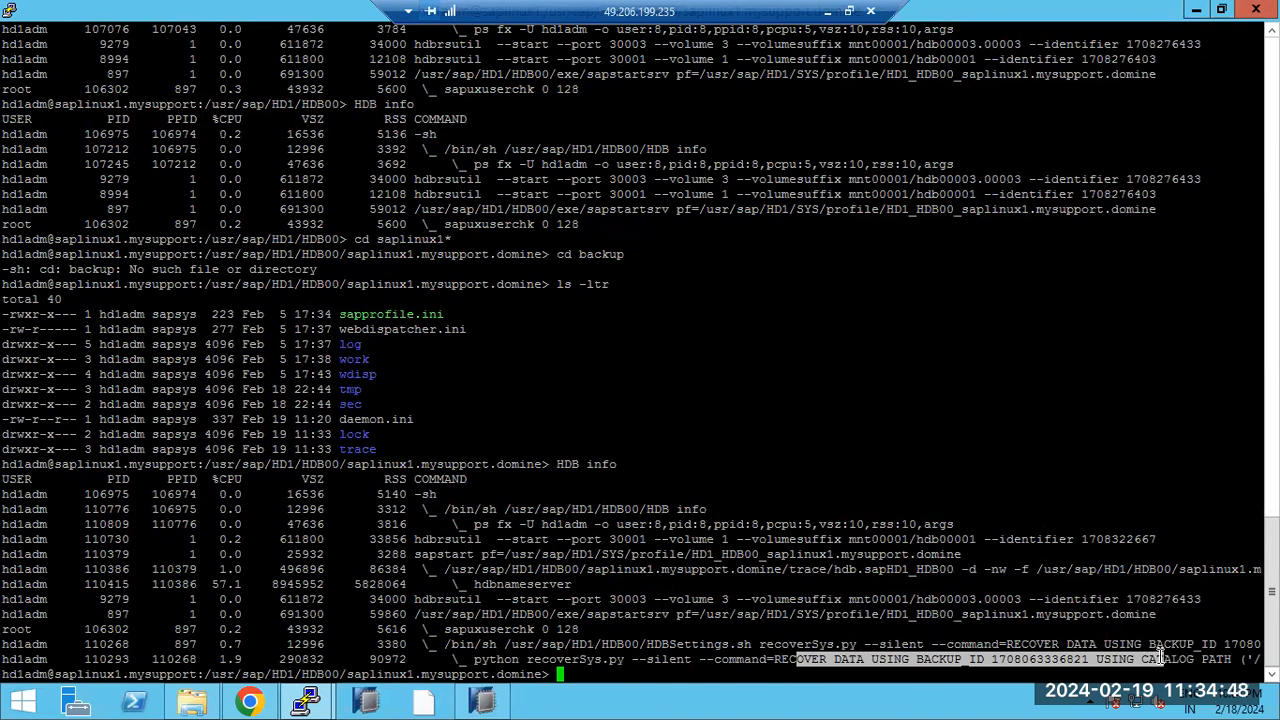
# Step: Close the Recovery Execution Summary after noting the recovered message, then open SYSTEMDB@HD1's overview
pyautogui.click(480, 703)
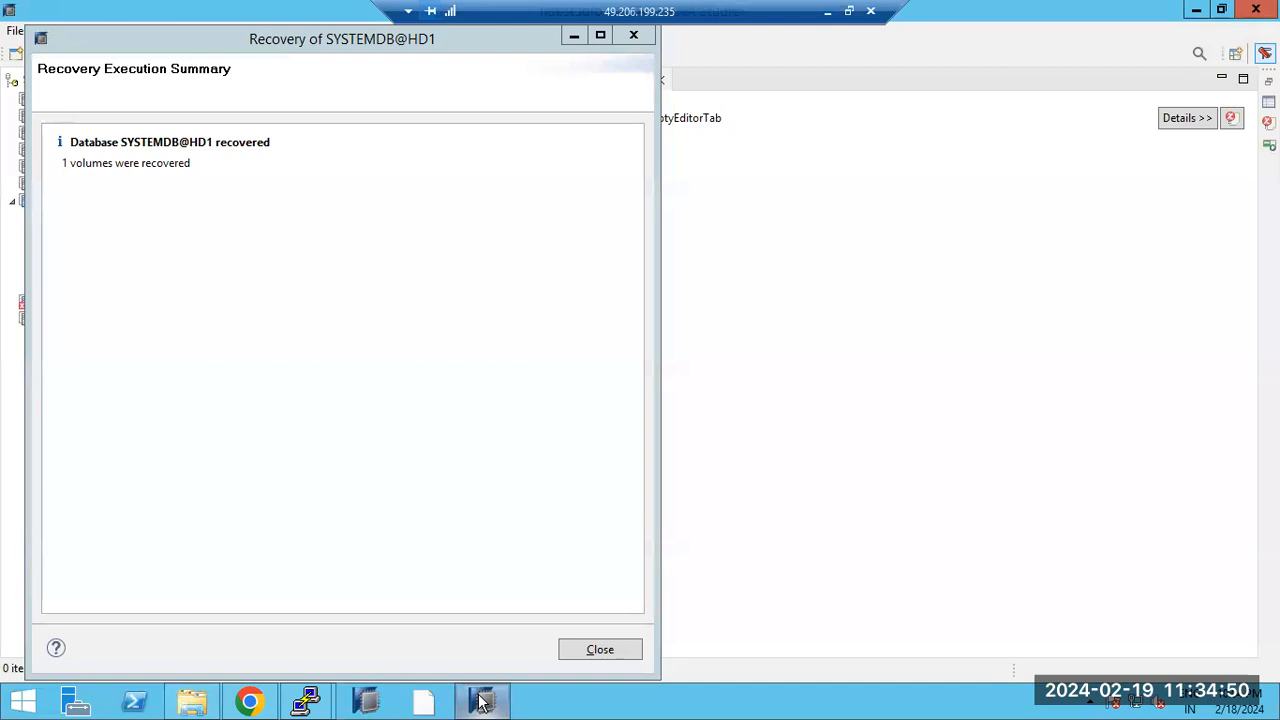
pyautogui.moveTo(90, 142); pyautogui.dragTo(271, 142)
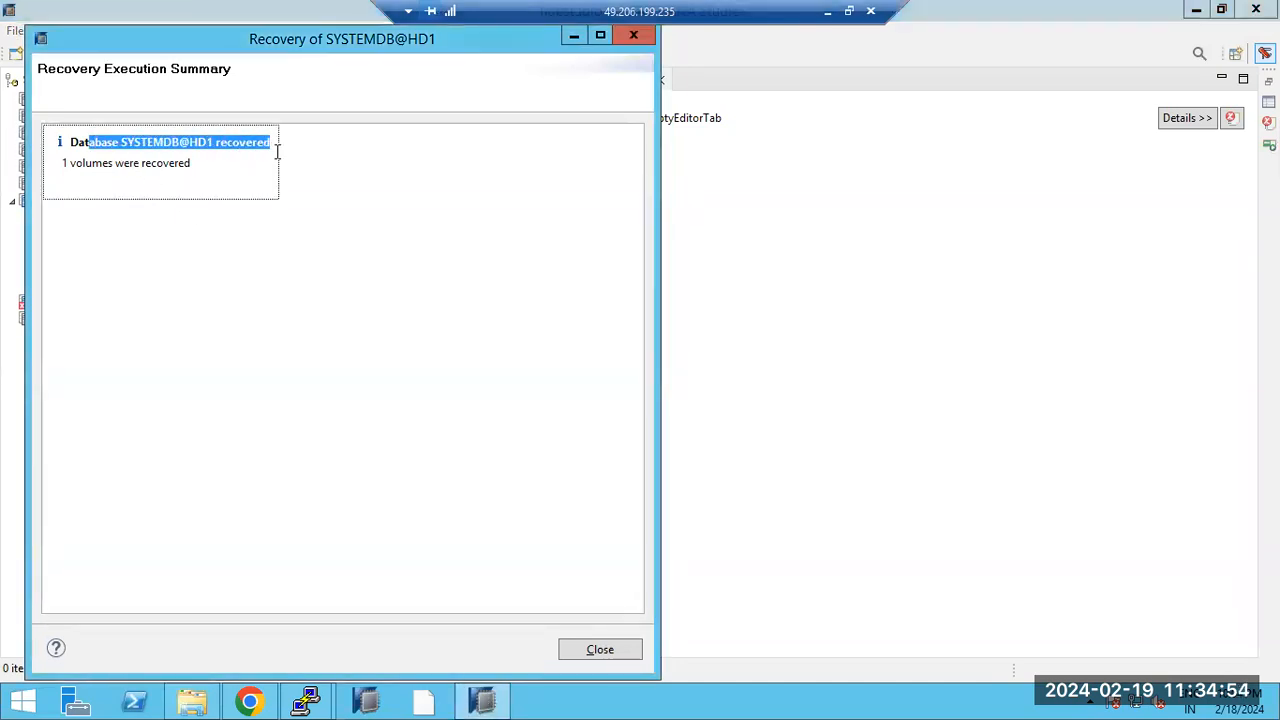
pyautogui.click(576, 651)
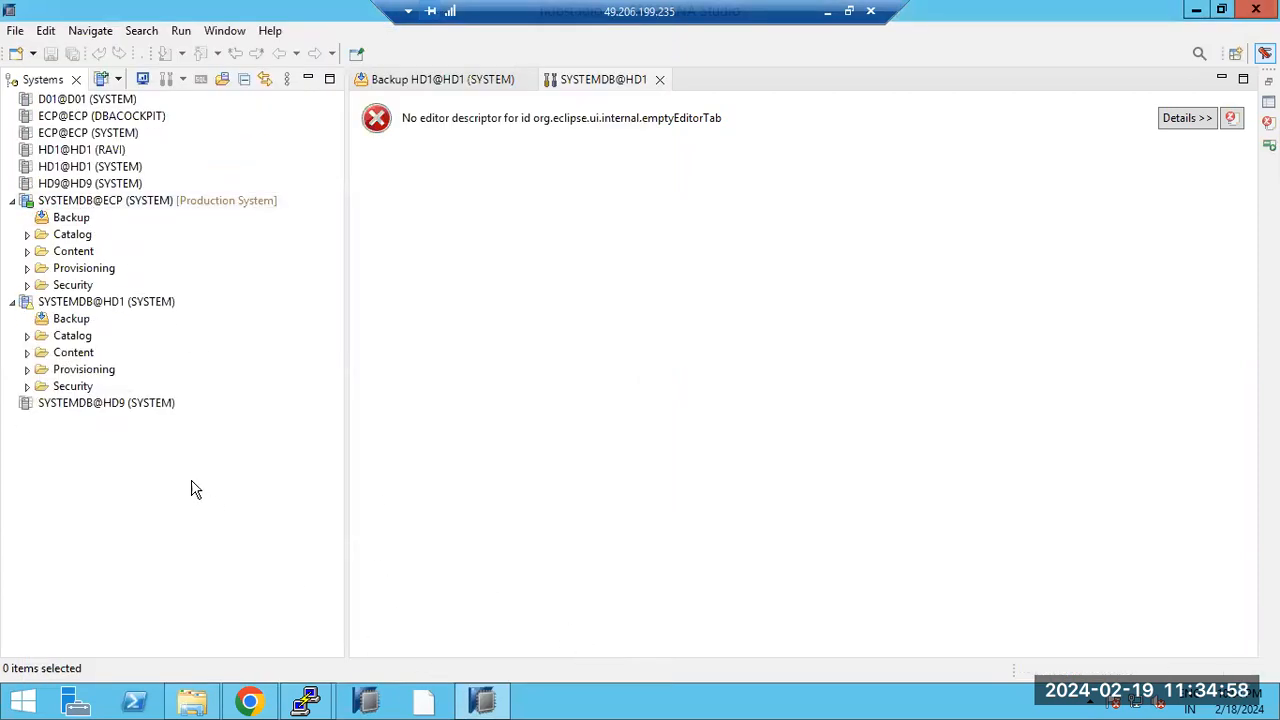
pyautogui.click(103, 302)
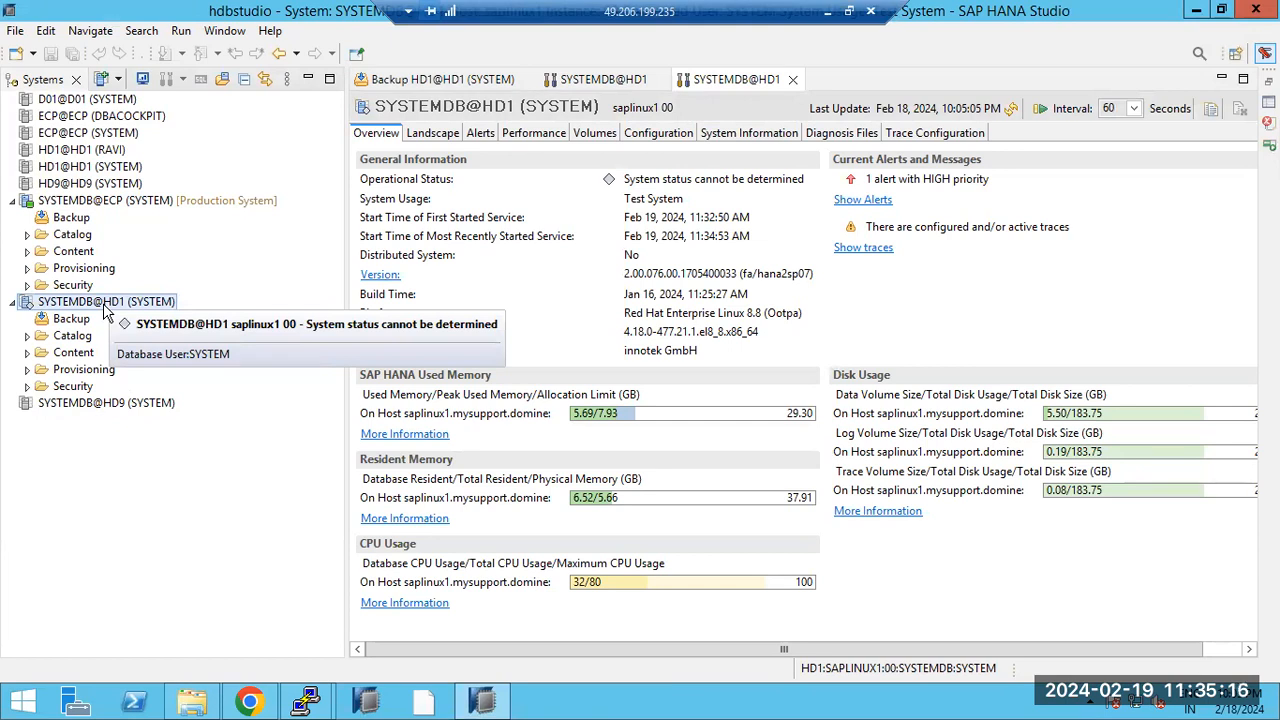
# Step: Open Backup and Recovery > Back Up Tenant Database for SYSTEMDB@ECP
pyautogui.click(97, 202)
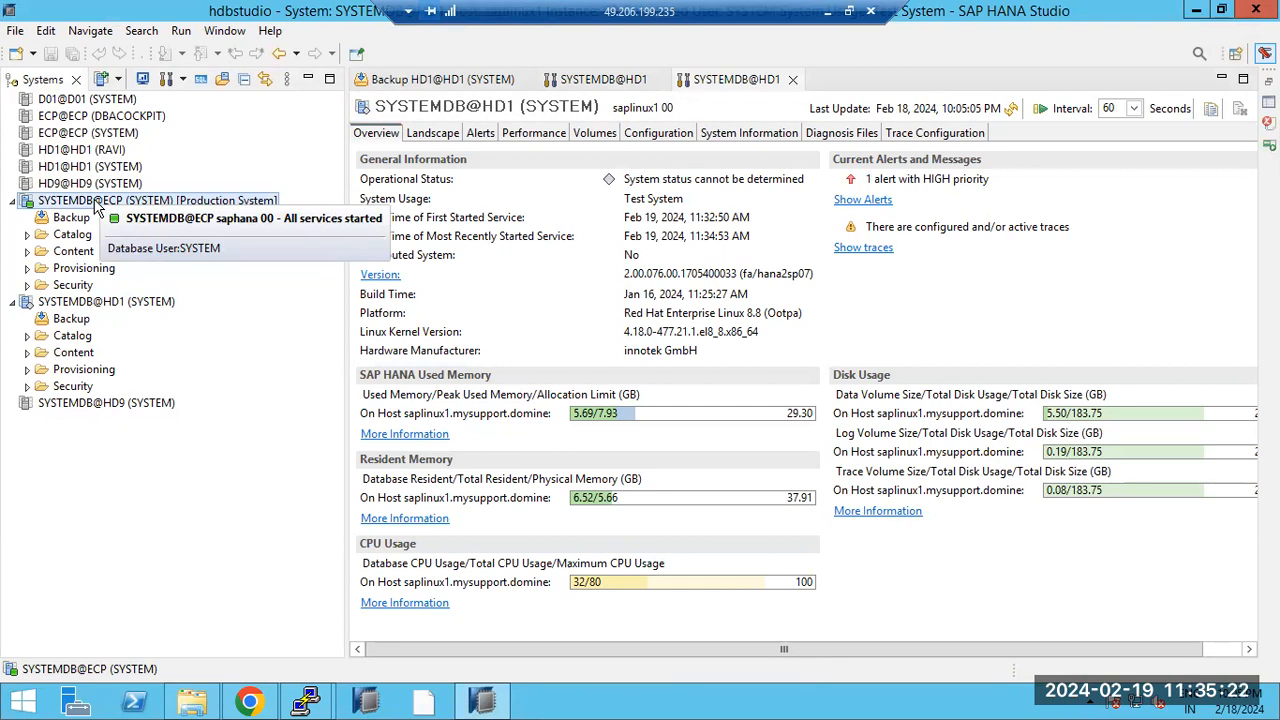
pyautogui.rightClick(97, 205)
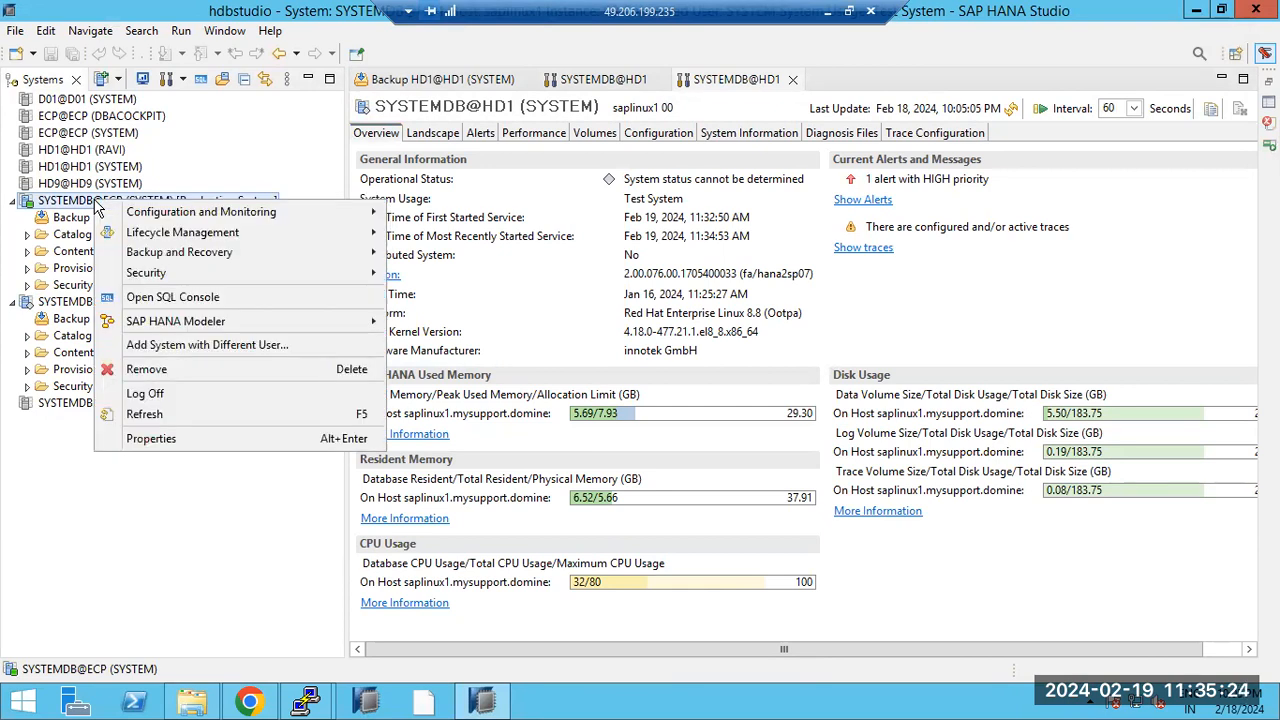
pyautogui.moveTo(365, 253)
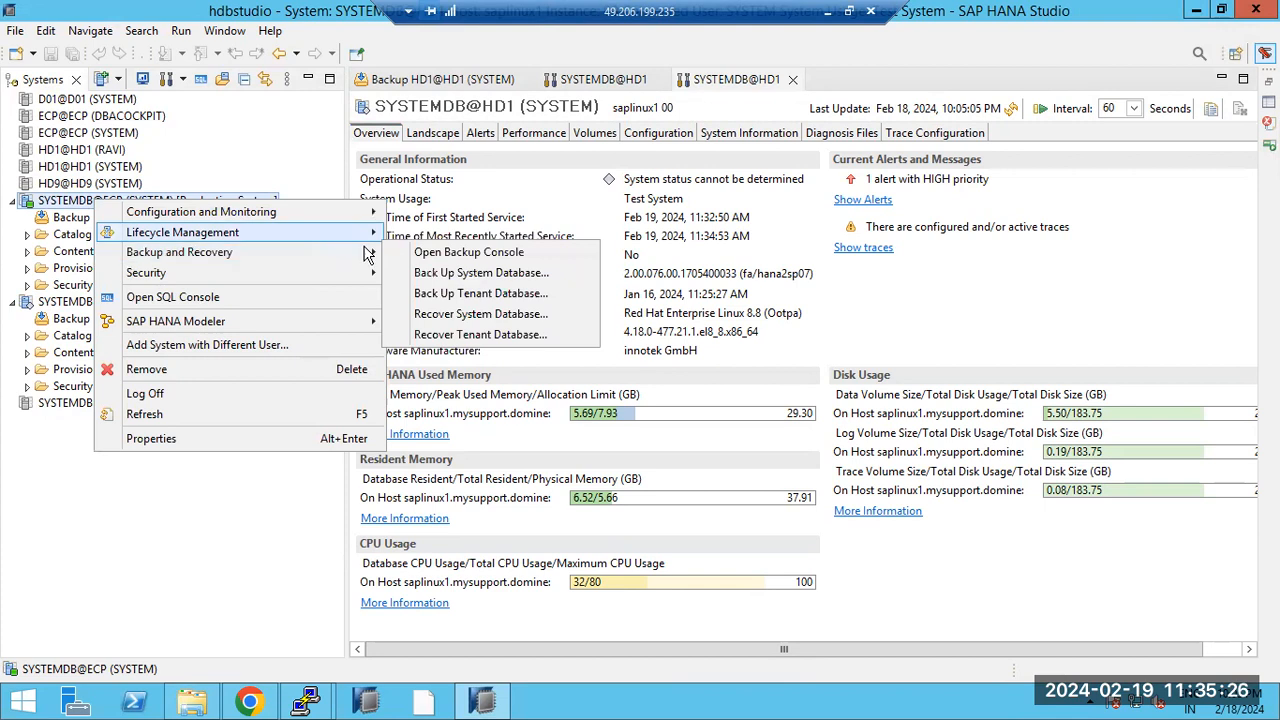
pyautogui.click(471, 293)
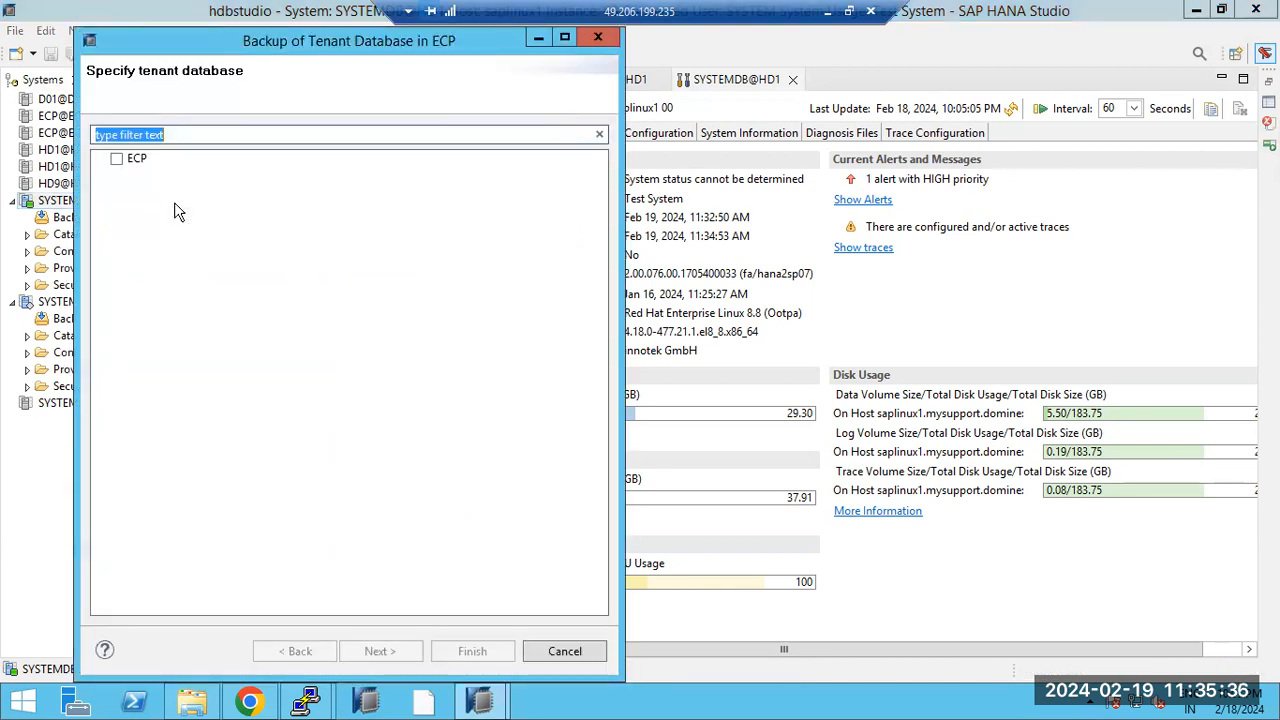
# Step: Back up tenant ECP with default settings and close the summary showing 1 volume backed up
pyautogui.click(117, 159)
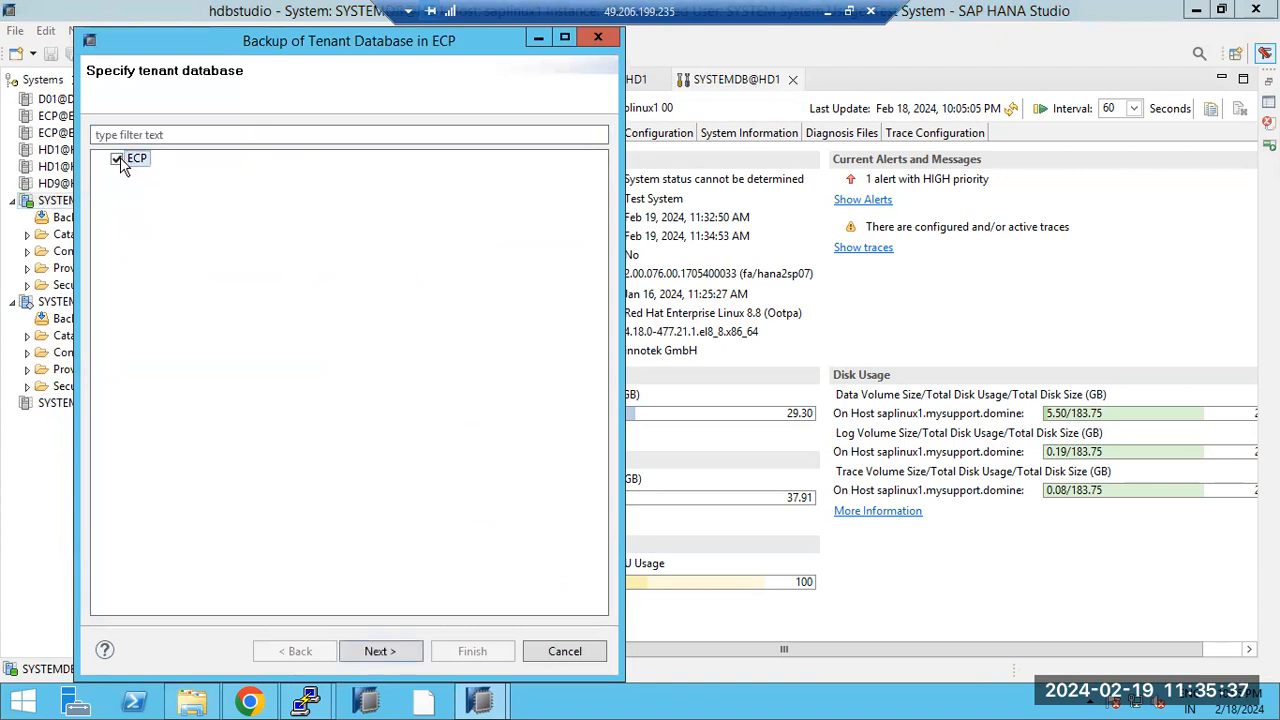
pyautogui.click(380, 652)
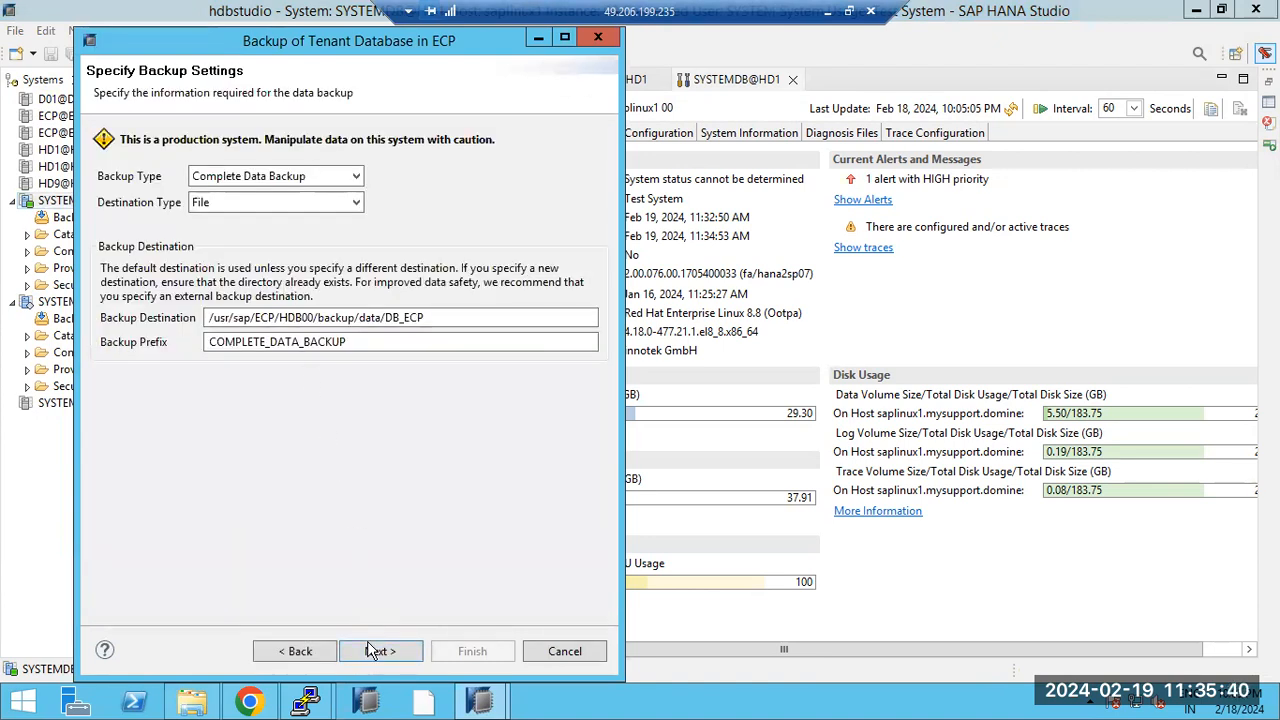
pyautogui.click(372, 651)
pyautogui.click(474, 650)
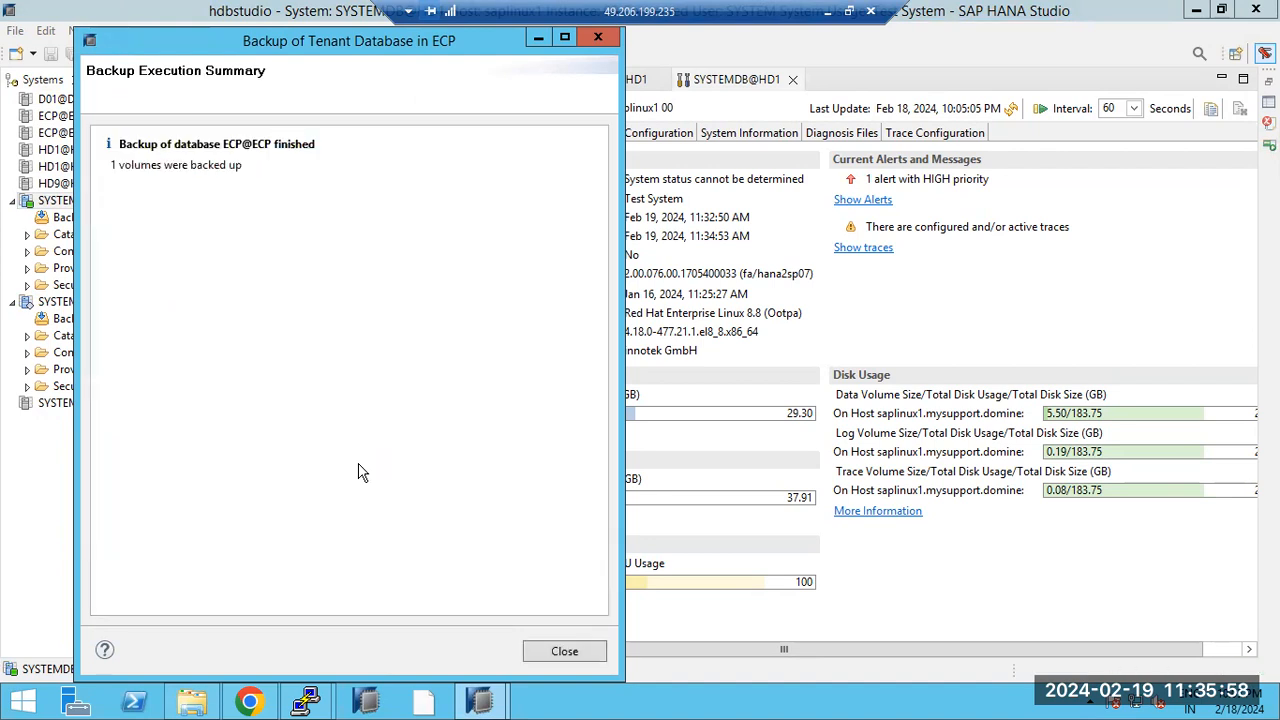
pyautogui.click(545, 656)
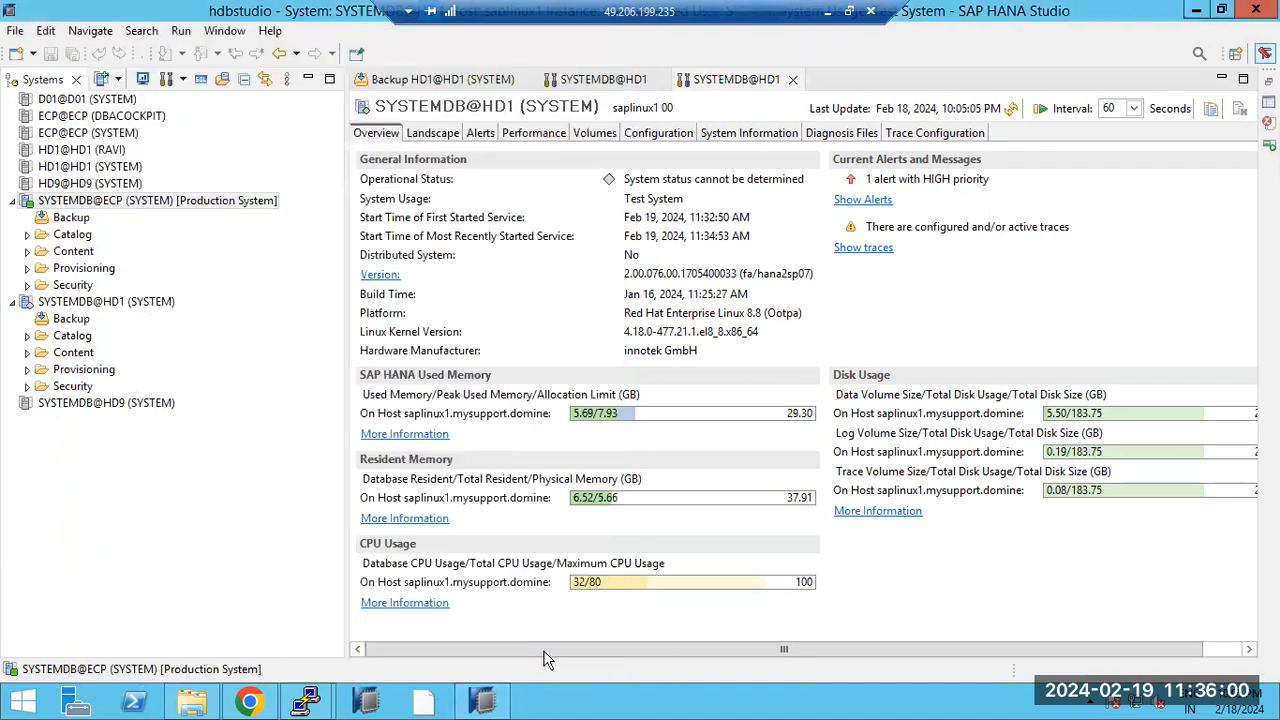
# Step: Close the SYSTEMDB@ECP actions menu unused and cancel the HD1@HD1 logon
pyautogui.rightClick(75, 207)
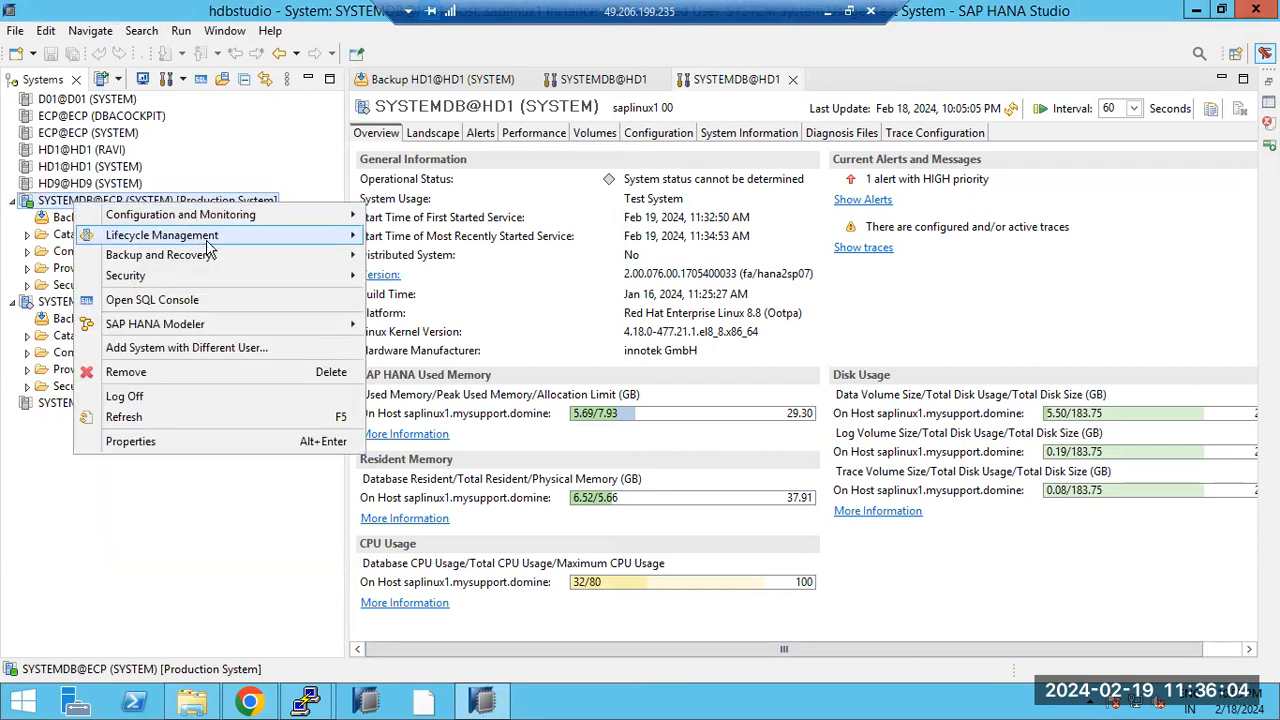
pyautogui.moveTo(219, 246)
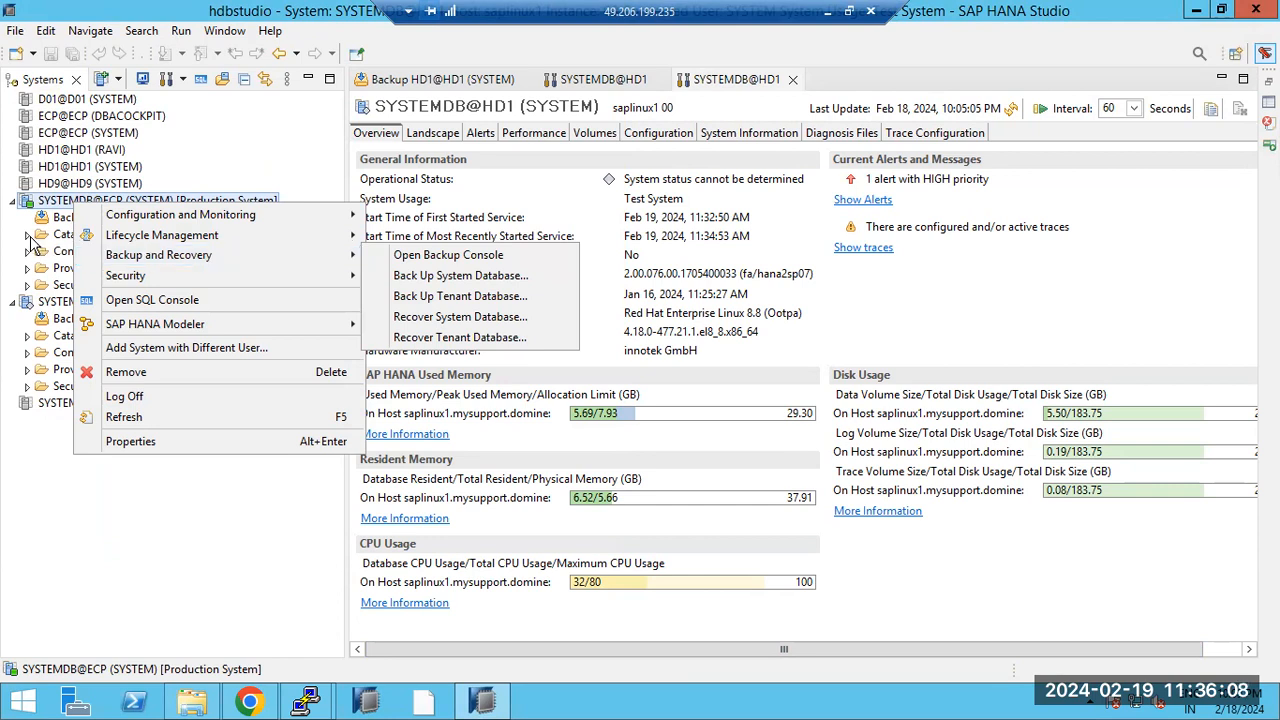
pyautogui.click(173, 545)
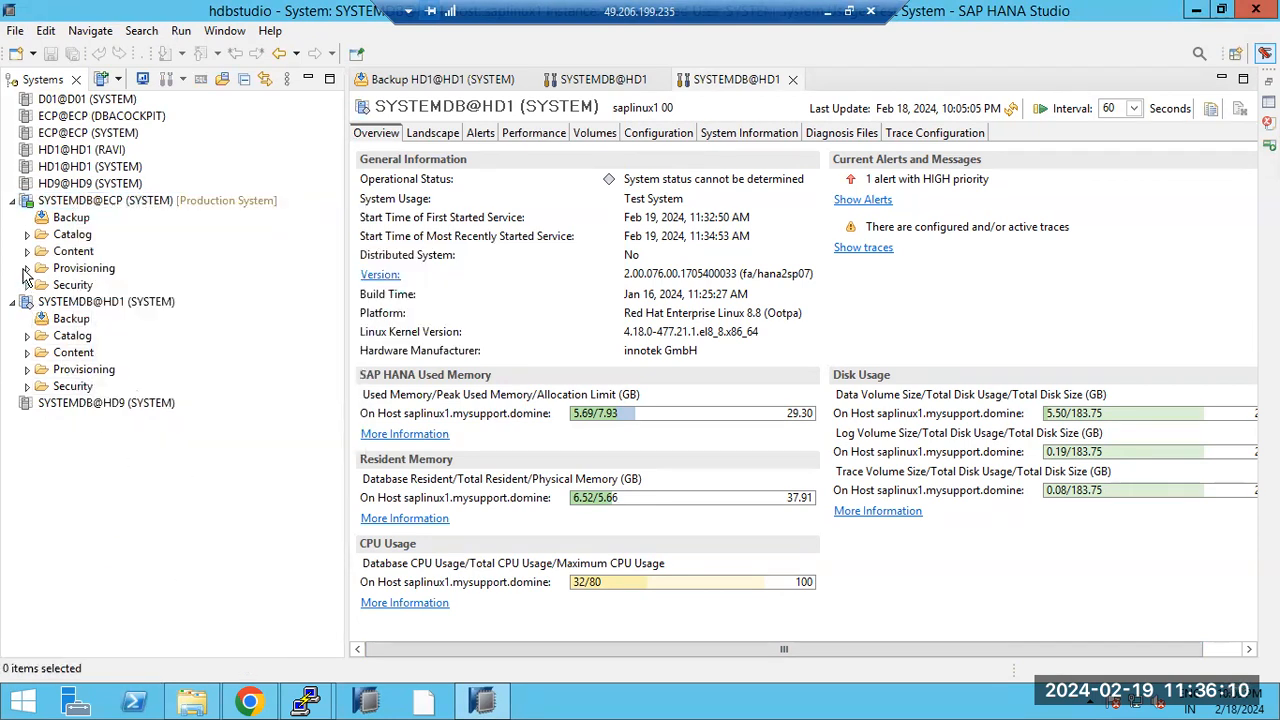
pyautogui.doubleClick(84, 168)
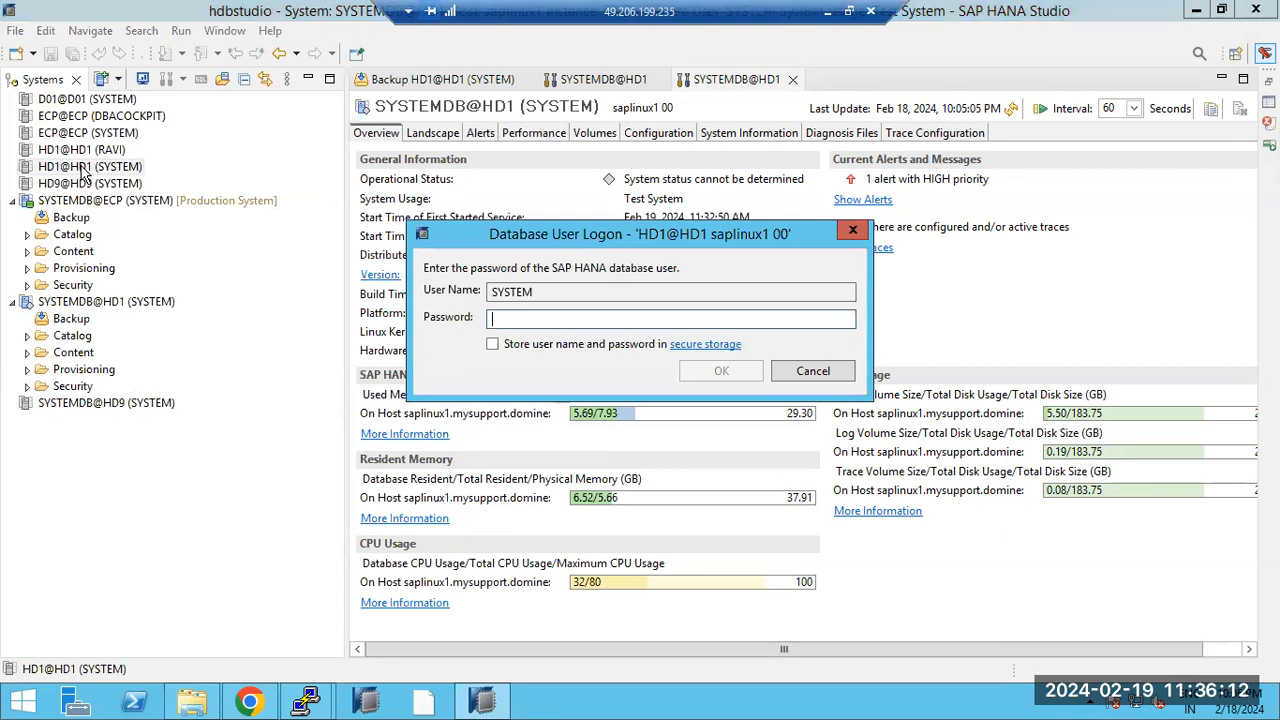
pyautogui.click(812, 371)
# Step: Log on to ECP@ECP as SYSTEM with the account password
pyautogui.doubleClick(96, 134)
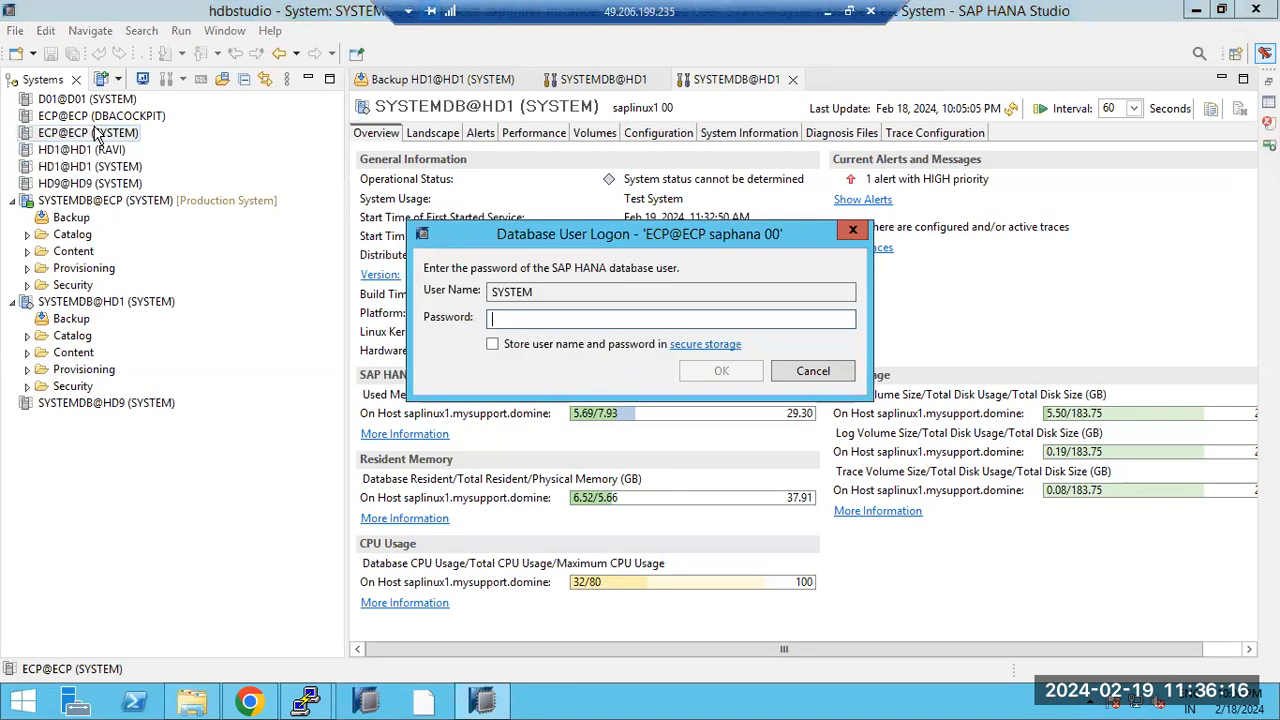
pyautogui.write('********')
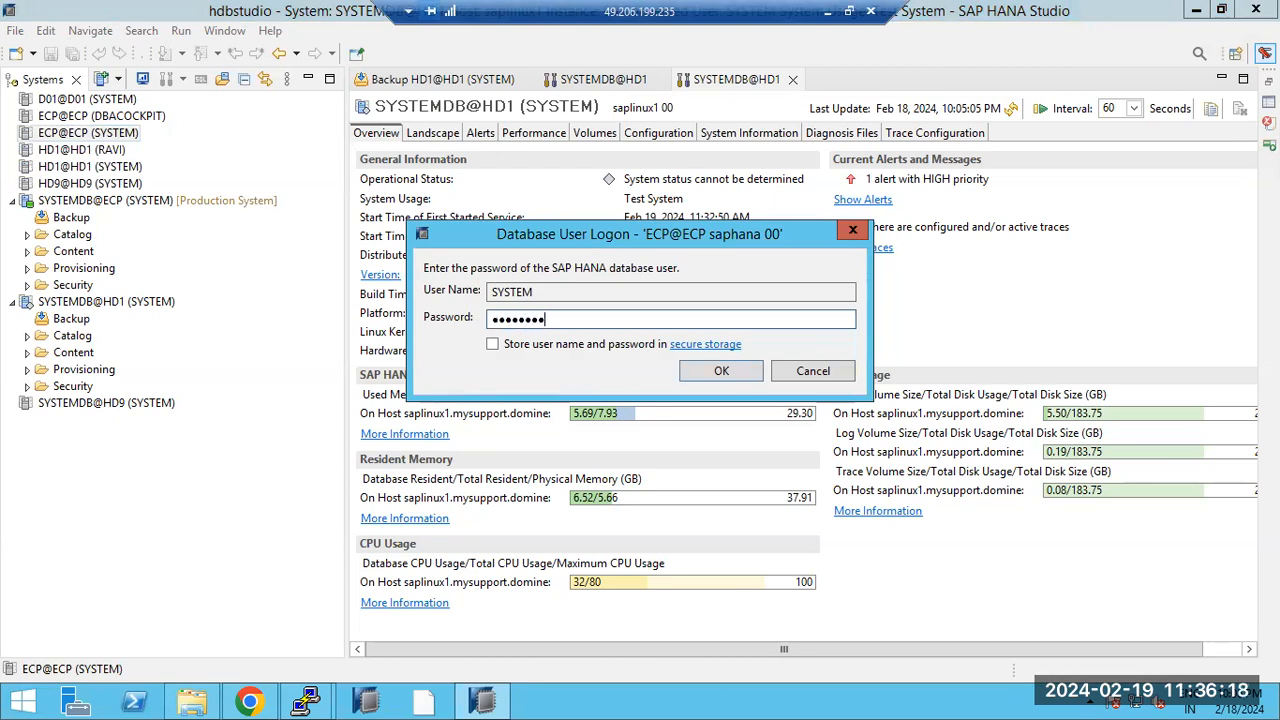
pyautogui.press('Return')
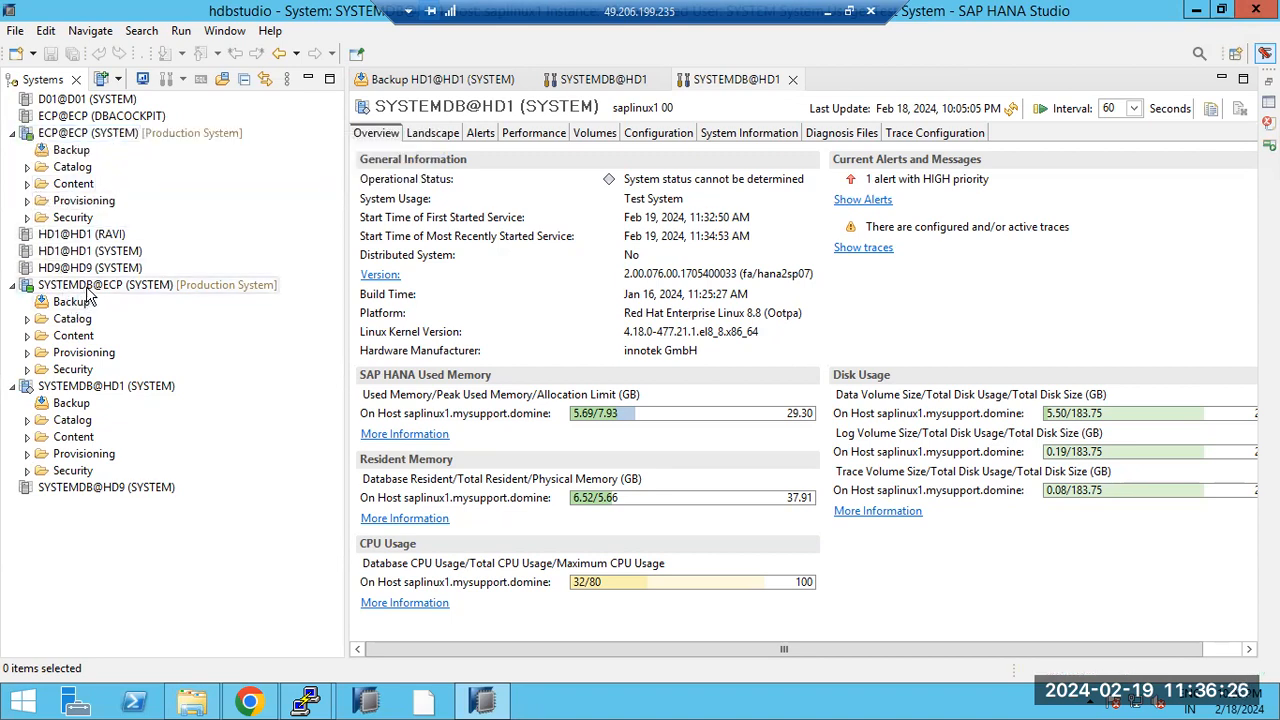
# Step: Attempt to delete user DBACOCKPIT with Restrict, dismiss the CASCADE-required error, and collapse Users
pyautogui.click(26, 219)
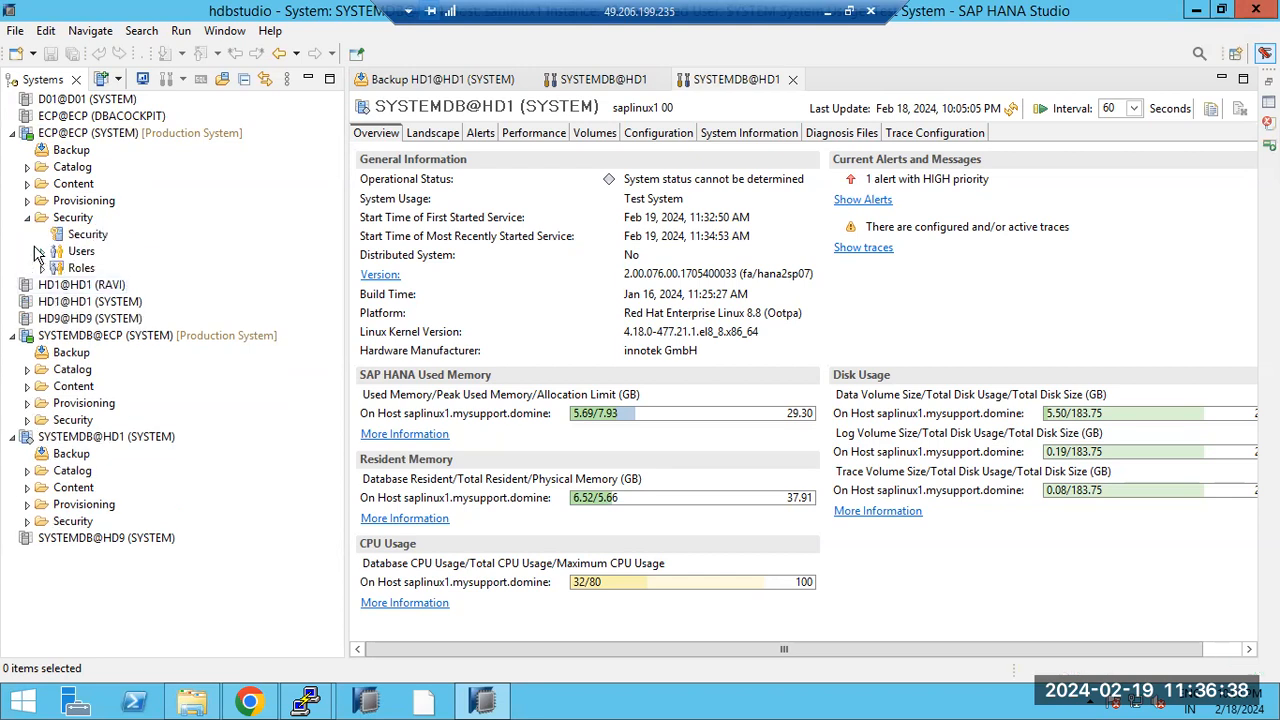
pyautogui.click(41, 251)
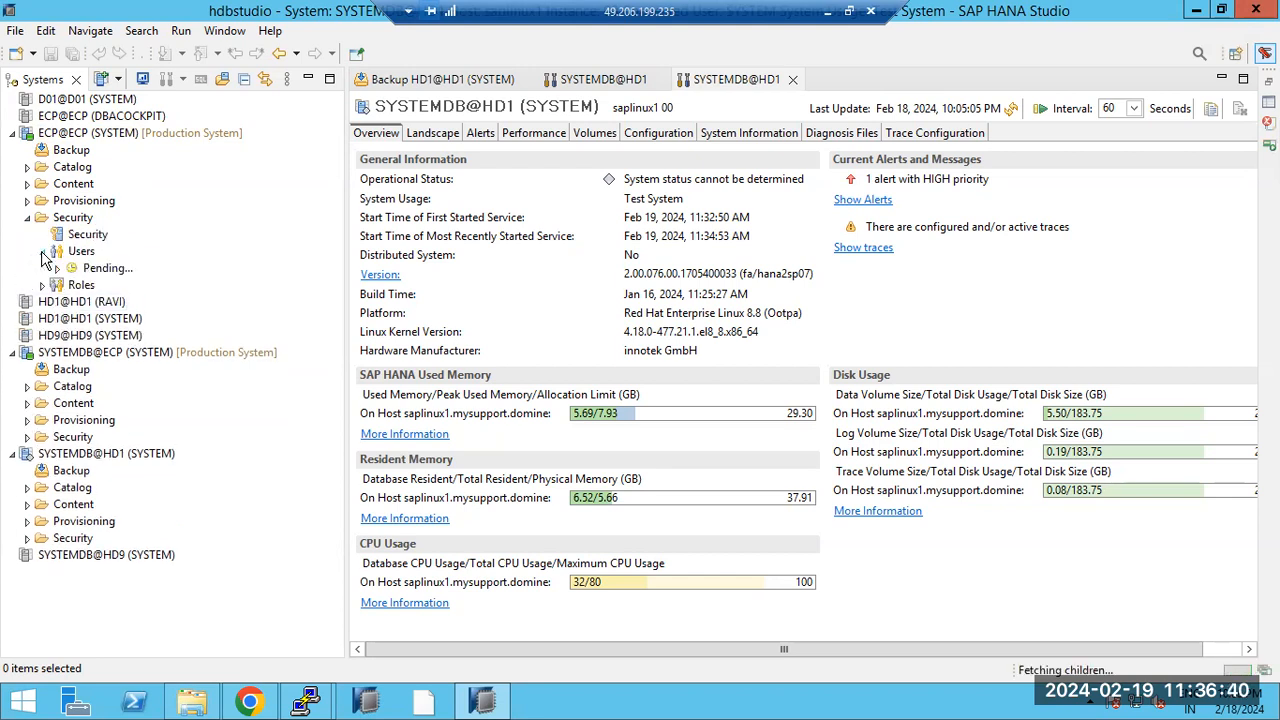
pyautogui.click(105, 268)
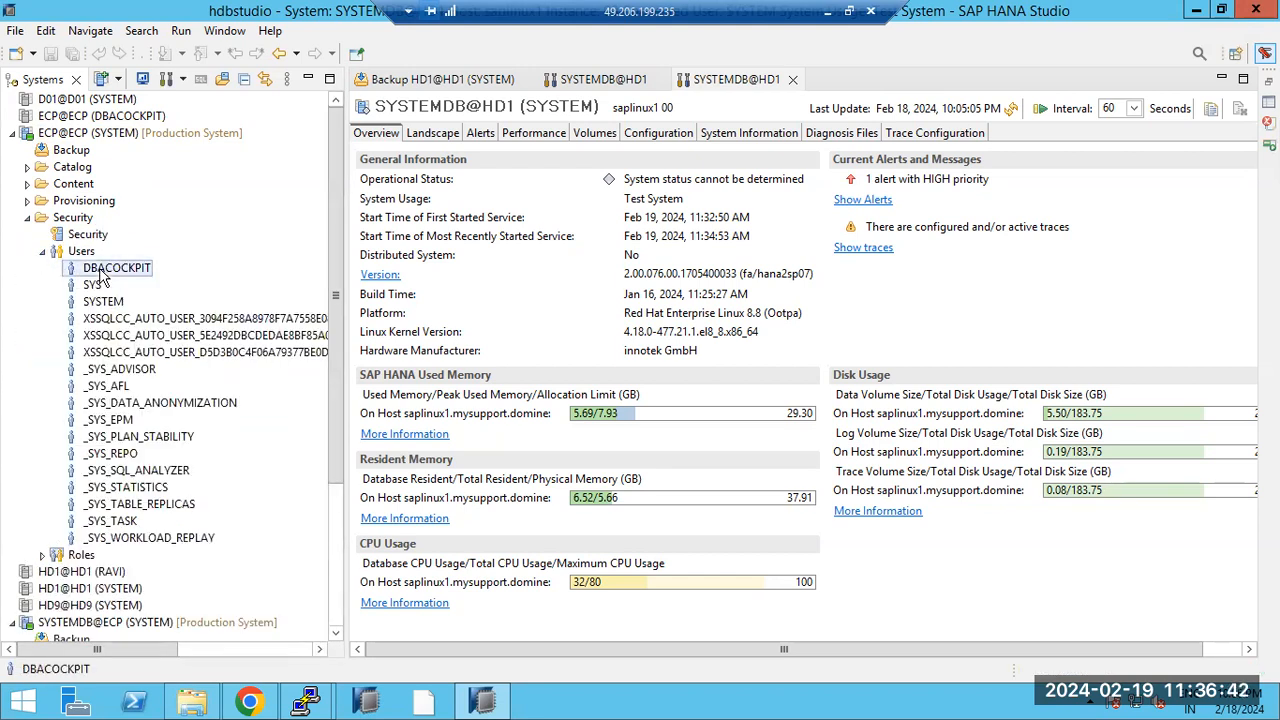
pyautogui.rightClick(100, 268)
pyautogui.click(155, 306)
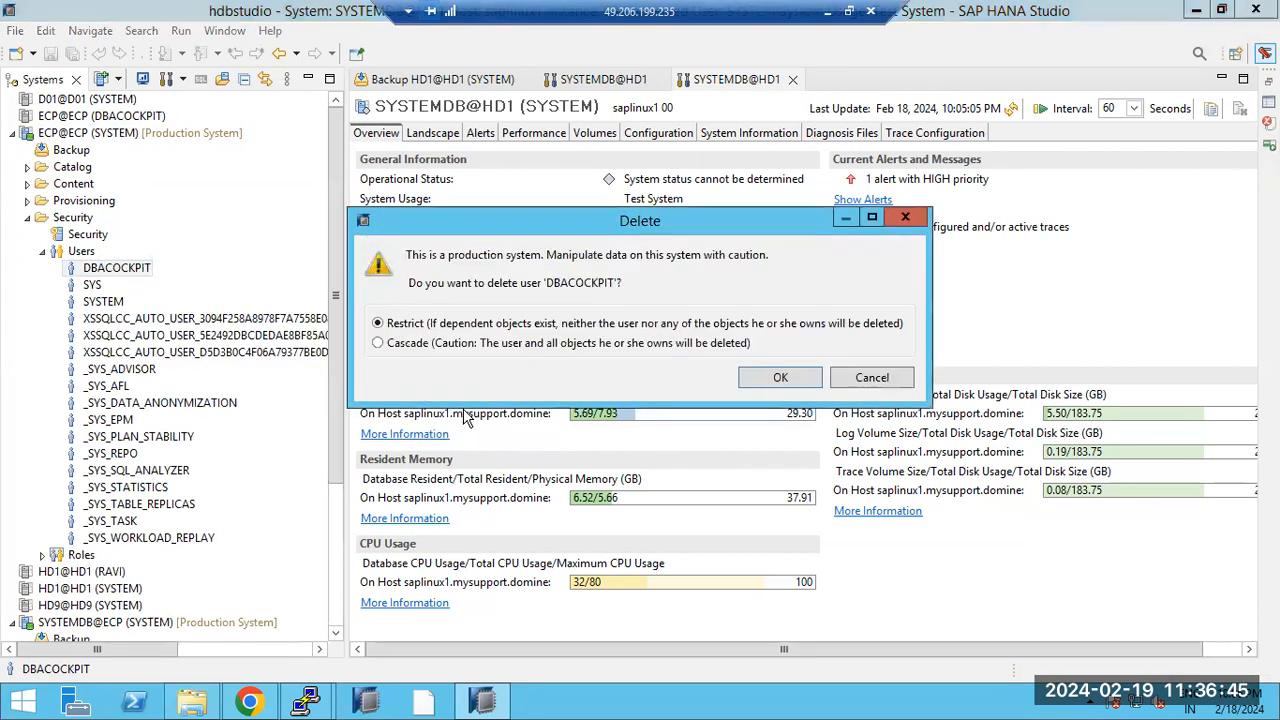
pyautogui.click(770, 370)
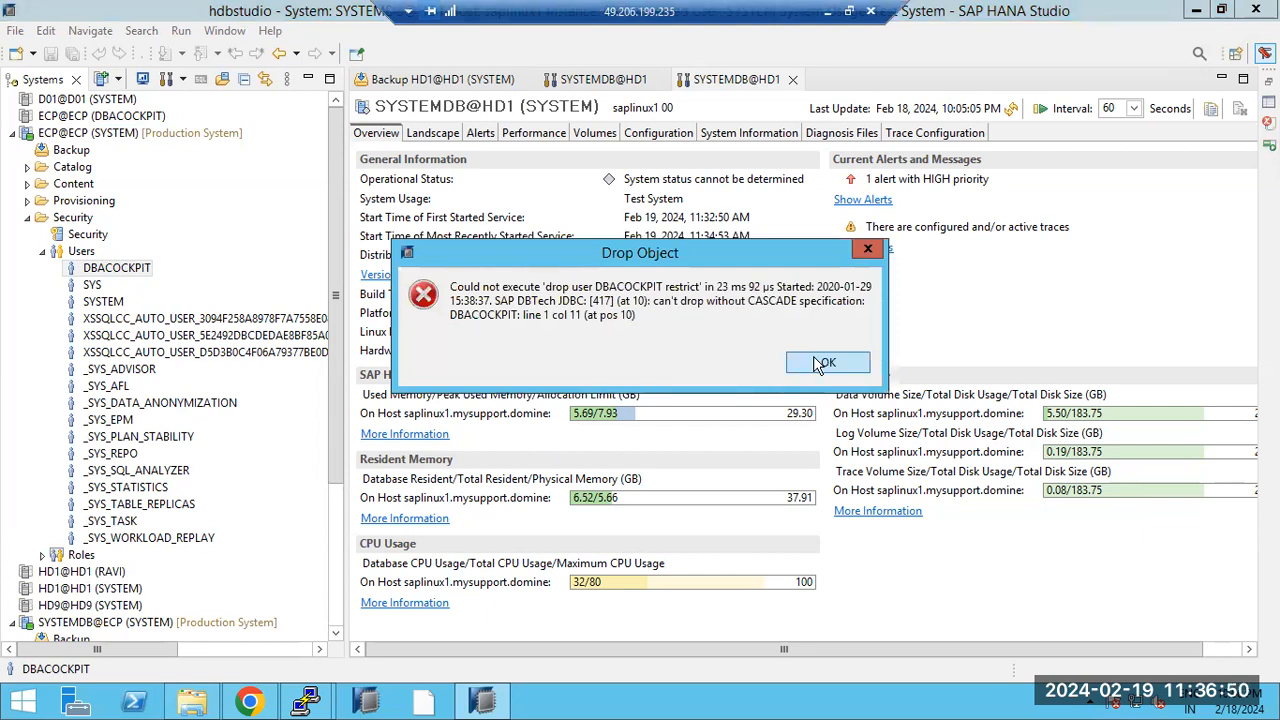
pyautogui.click(826, 362)
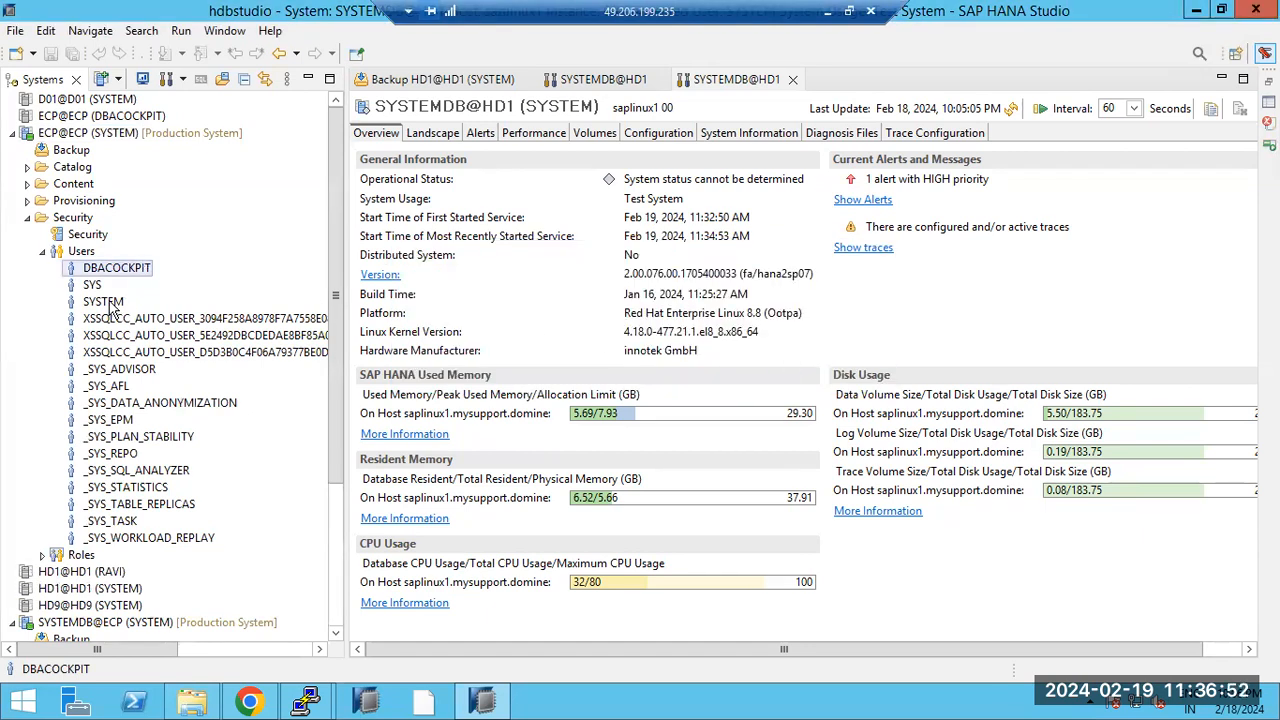
pyautogui.click(44, 251)
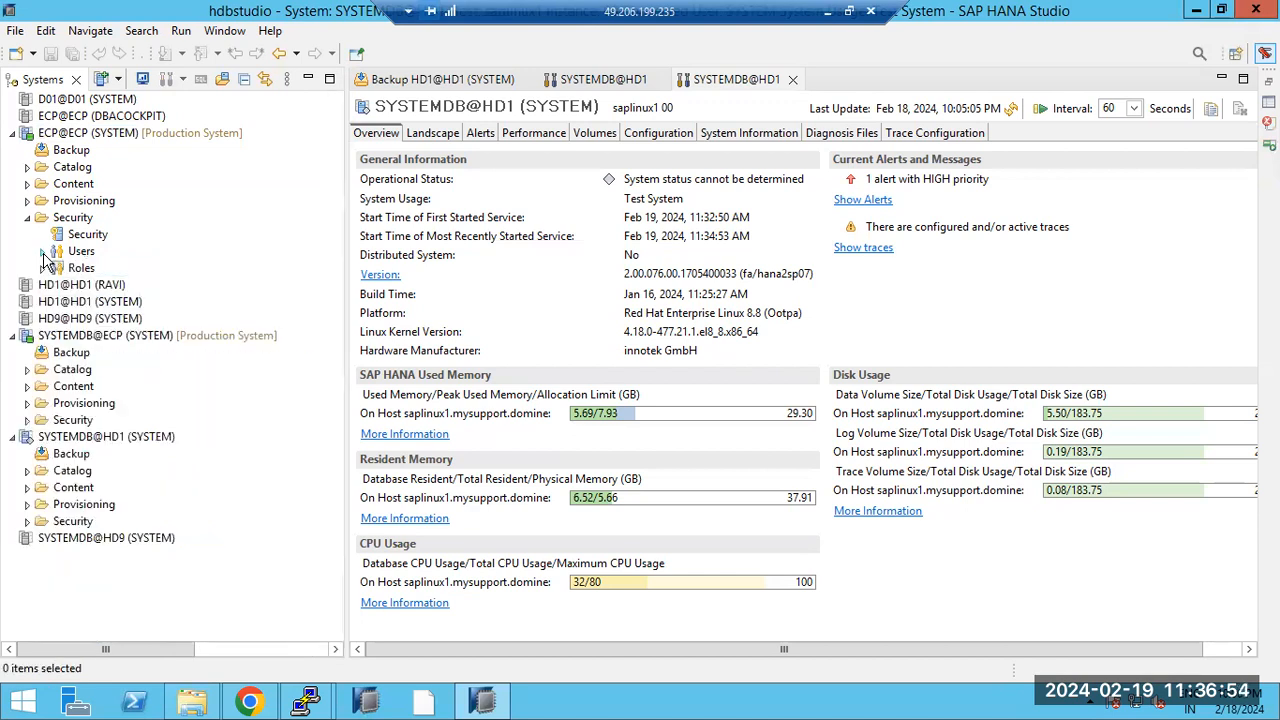
# Step: Refresh ECP Security, then expand Catalog and the SYS and SYSTEM schemas with their tables
pyautogui.click(71, 218)
pyautogui.rightClick(69, 217)
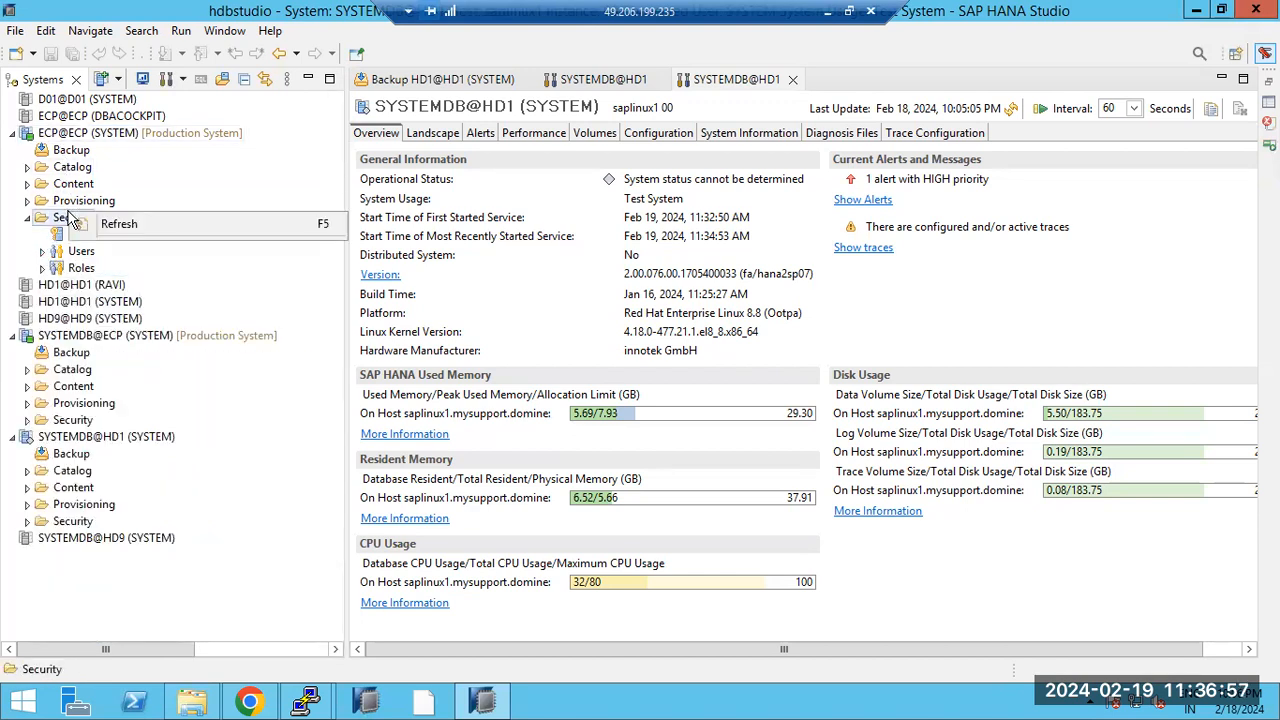
pyautogui.click(44, 226)
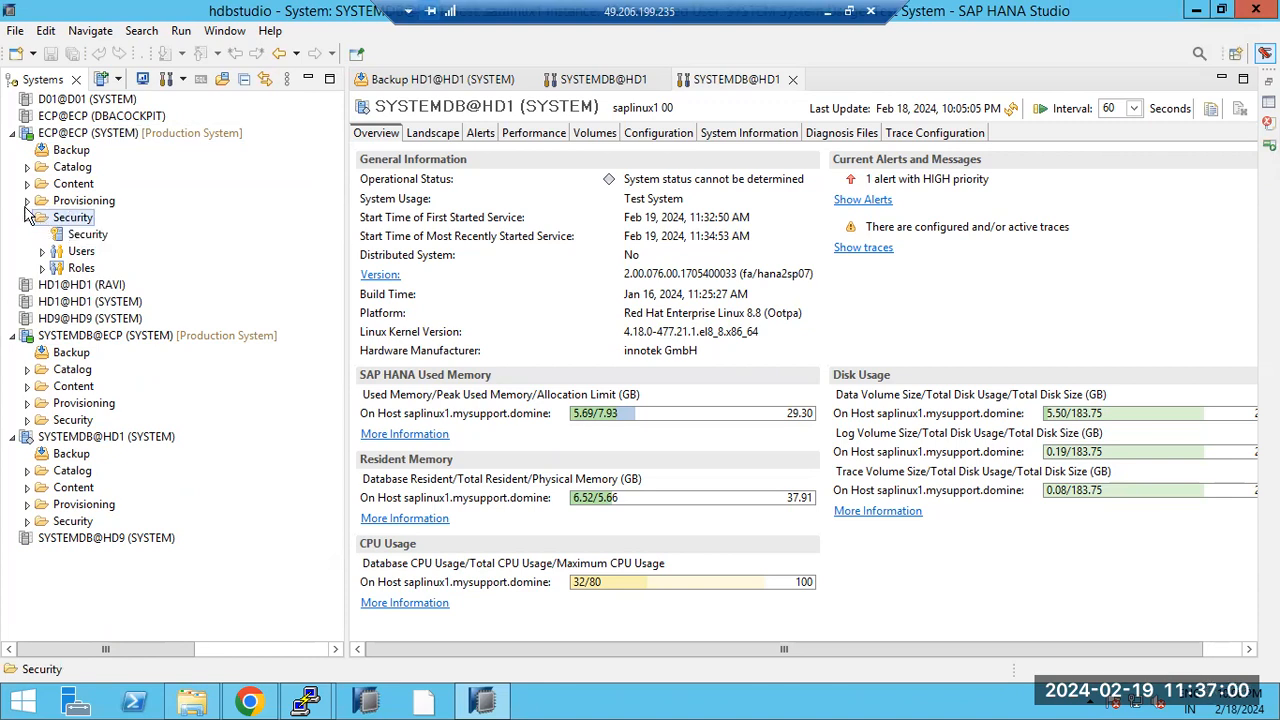
pyautogui.click(27, 167)
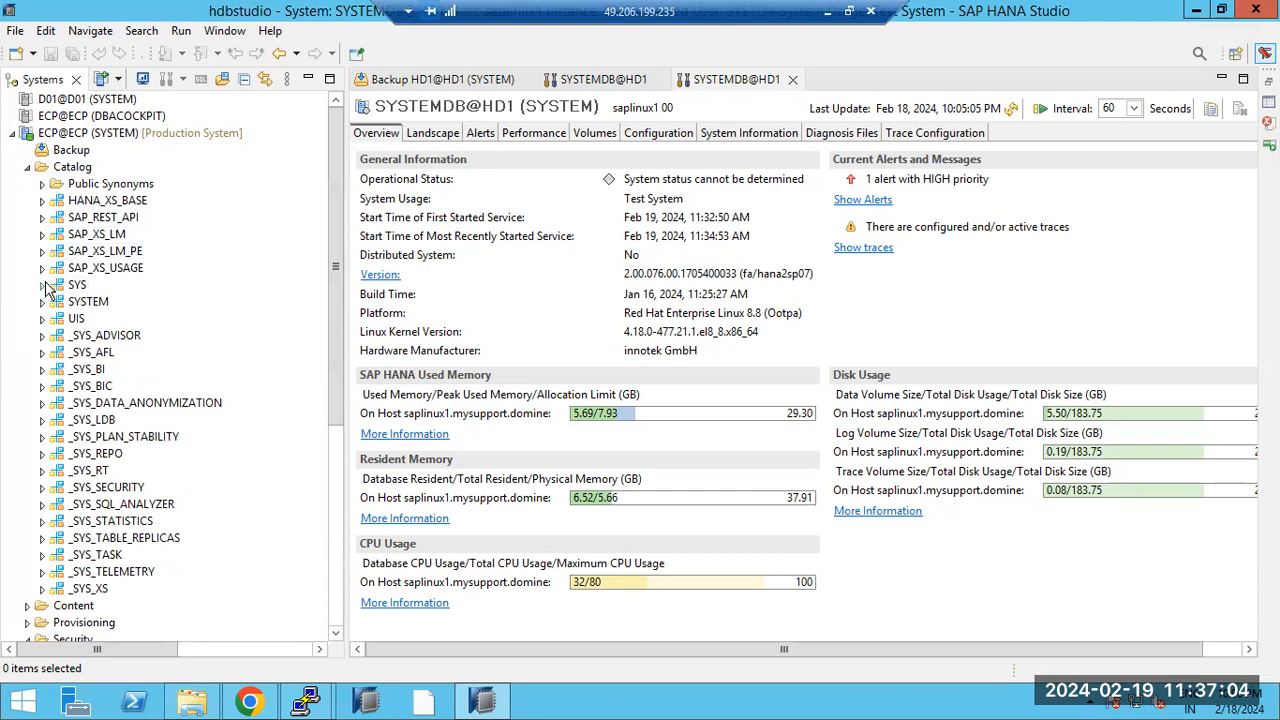
pyautogui.click(43, 285)
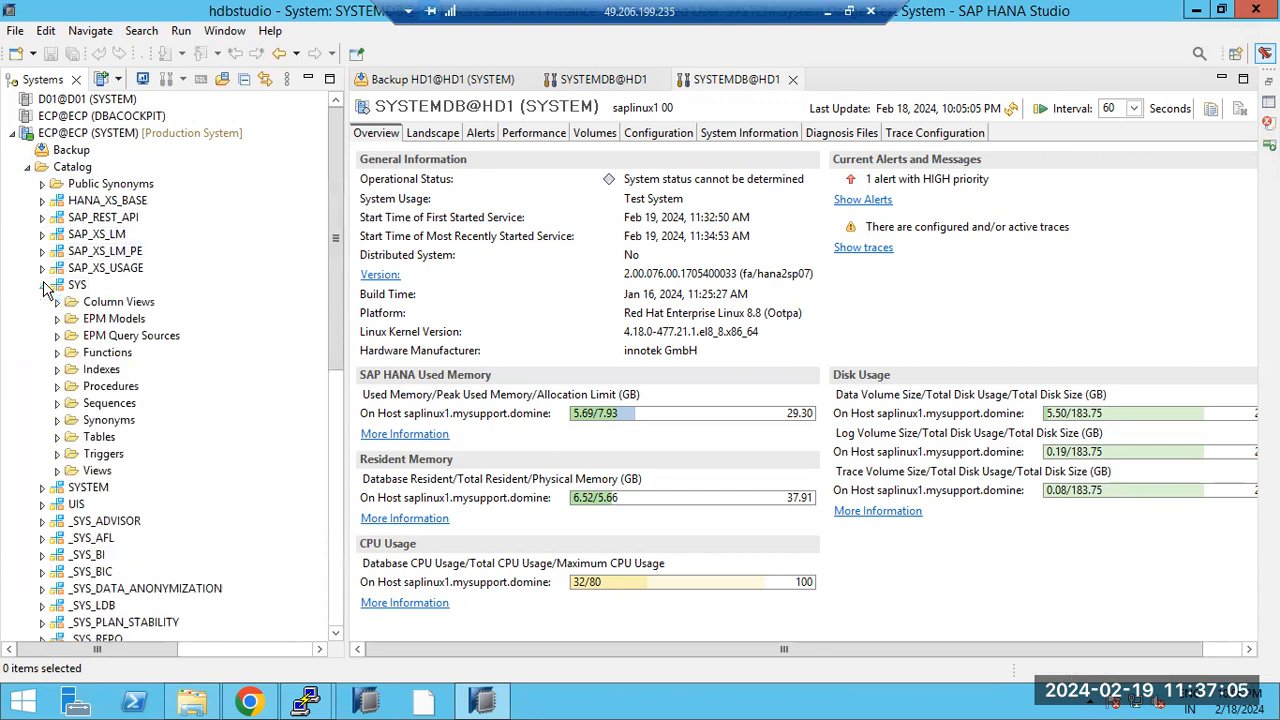
pyautogui.click(57, 438)
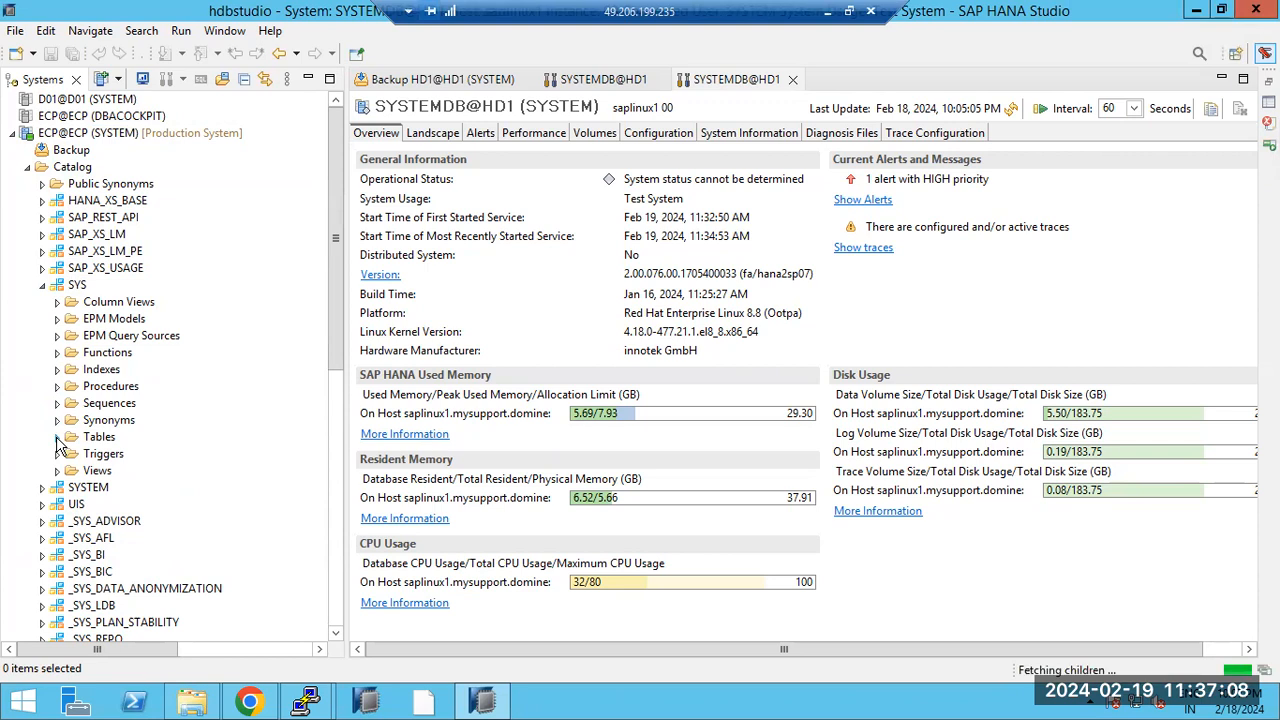
pyautogui.click(43, 488)
pyautogui.scroll(-6, 66, 568)
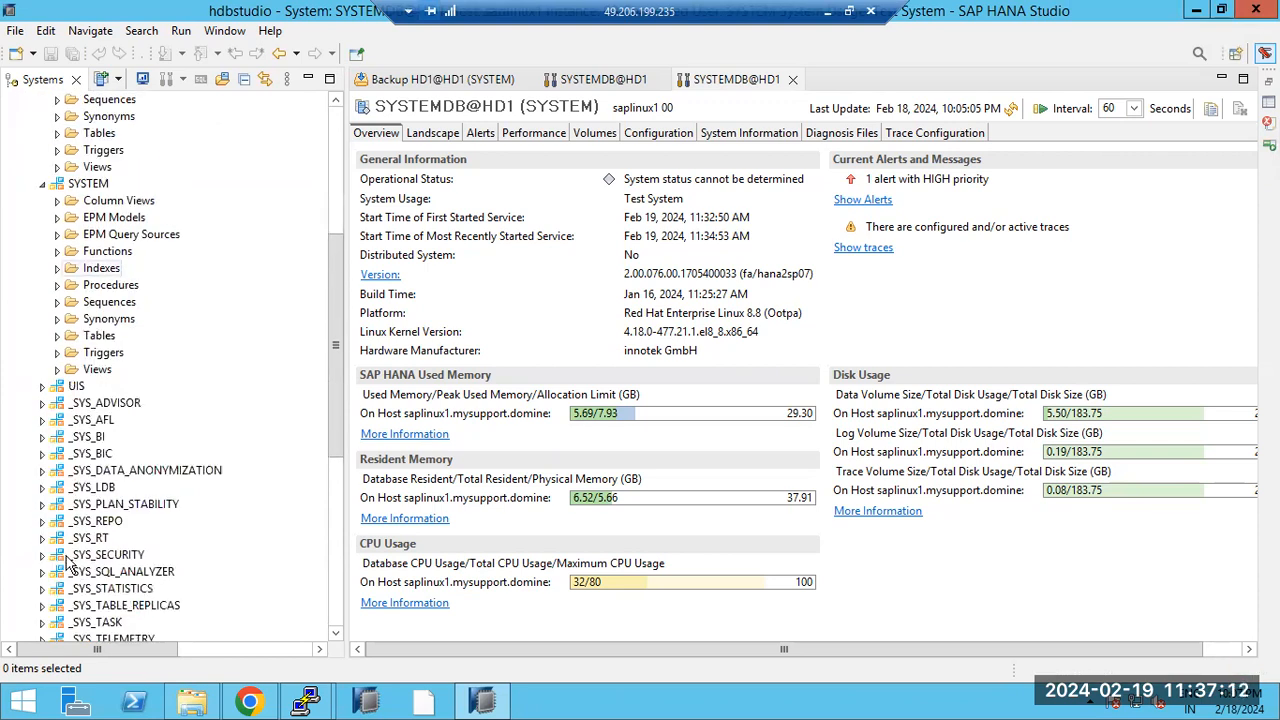
pyautogui.click(58, 337)
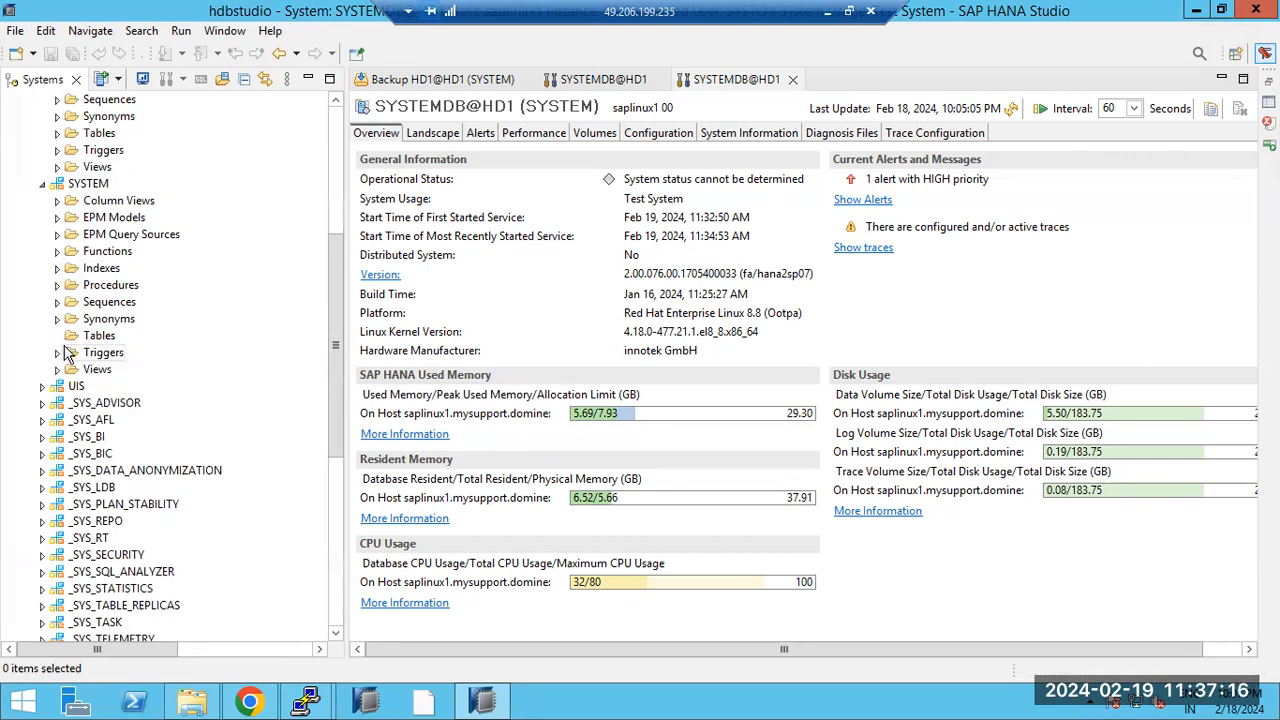
pyautogui.scroll(6, 72, 343)
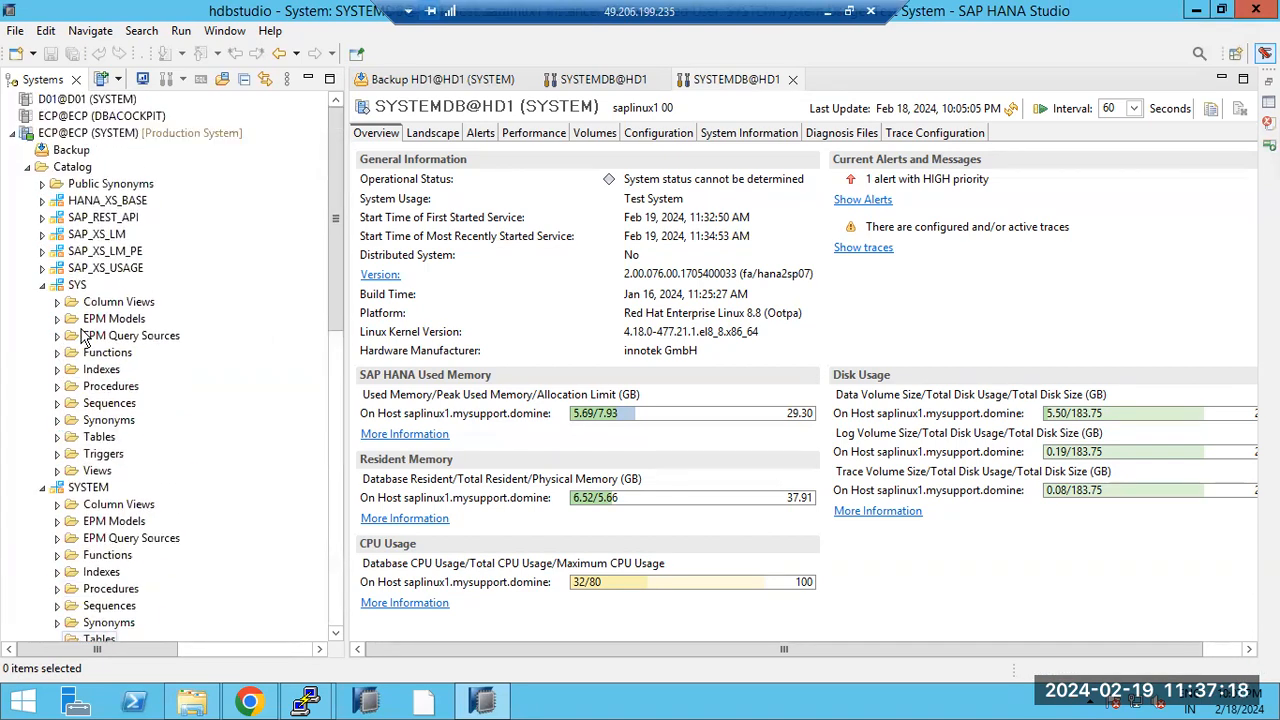
# Step: Try dropping the HANA_XS_BASE schema and dismiss the failure message
pyautogui.click(90, 201)
pyautogui.rightClick(88, 203)
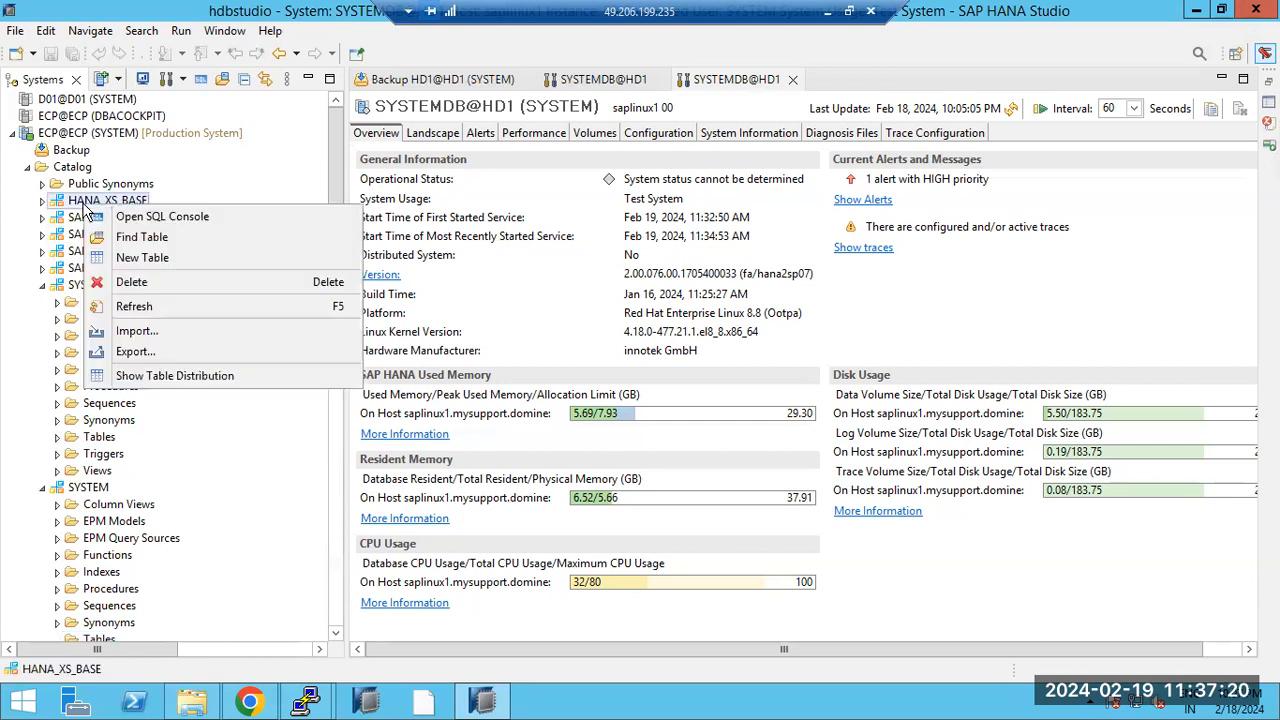
pyautogui.click(118, 282)
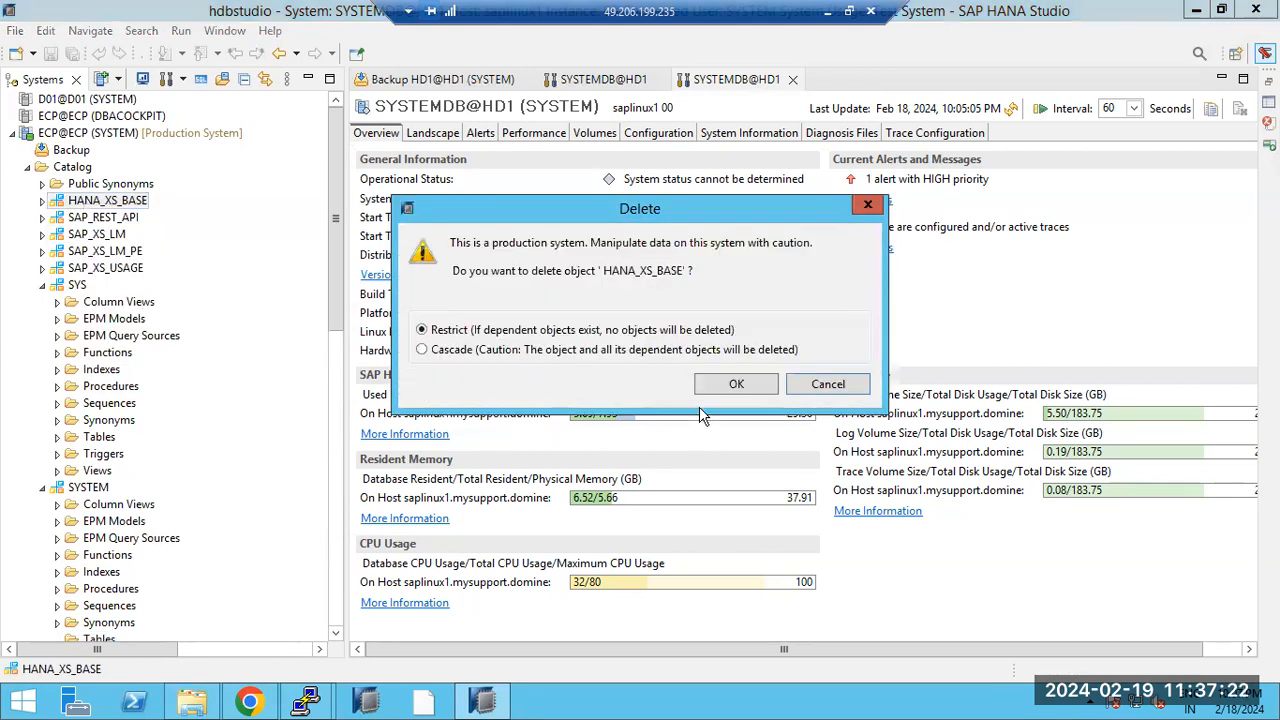
pyautogui.click(733, 386)
pyautogui.click(823, 362)
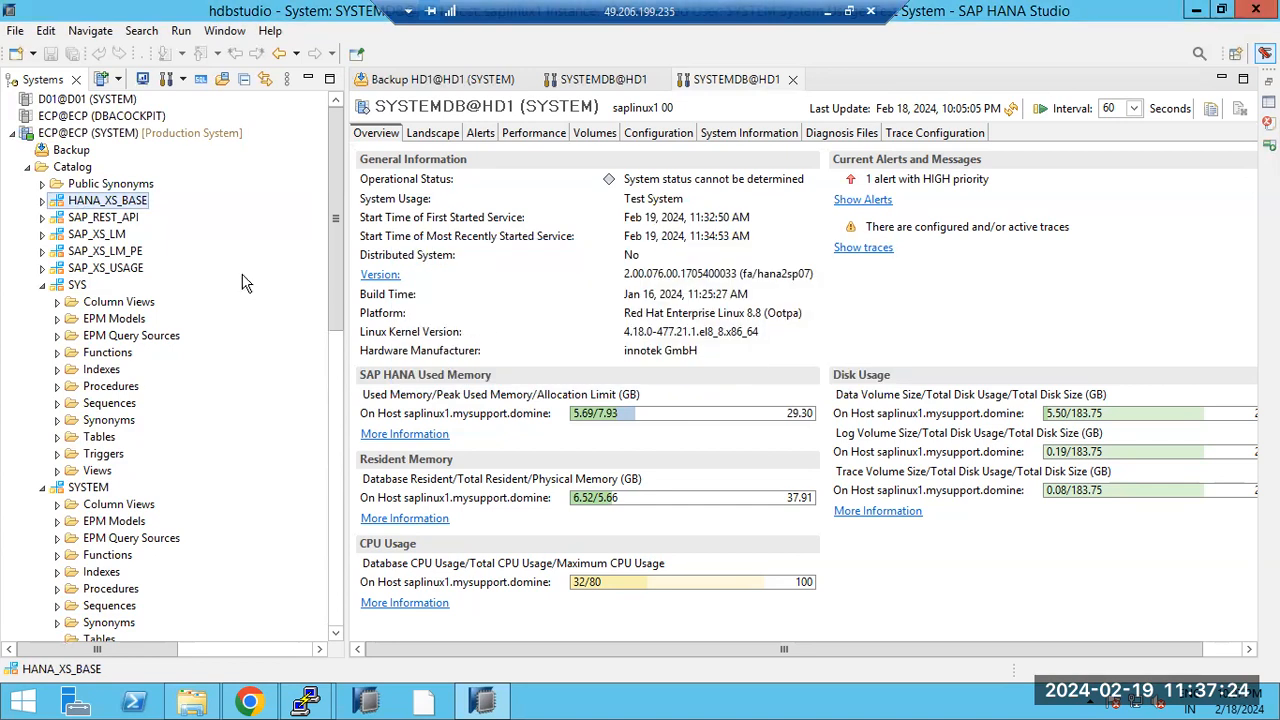
# Step: Collapse the SYS and SYSTEM schemas and expand the ECP users list
pyautogui.click(42, 285)
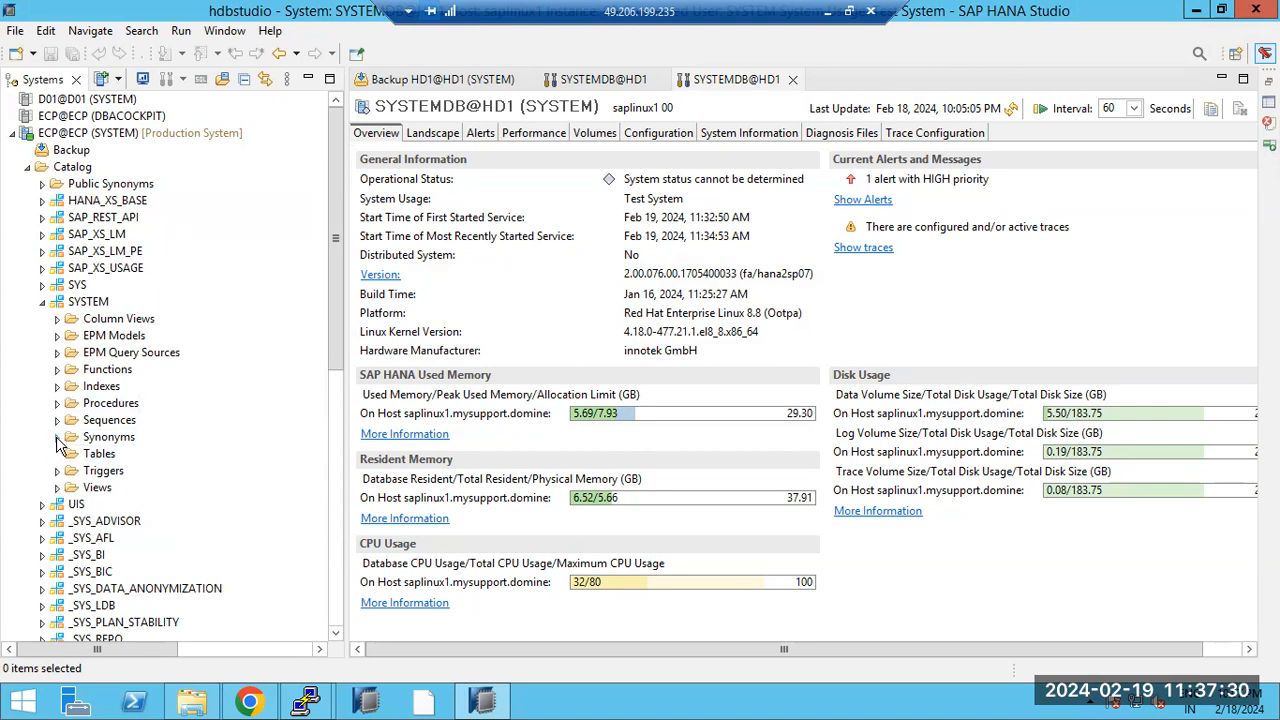
pyautogui.click(42, 301)
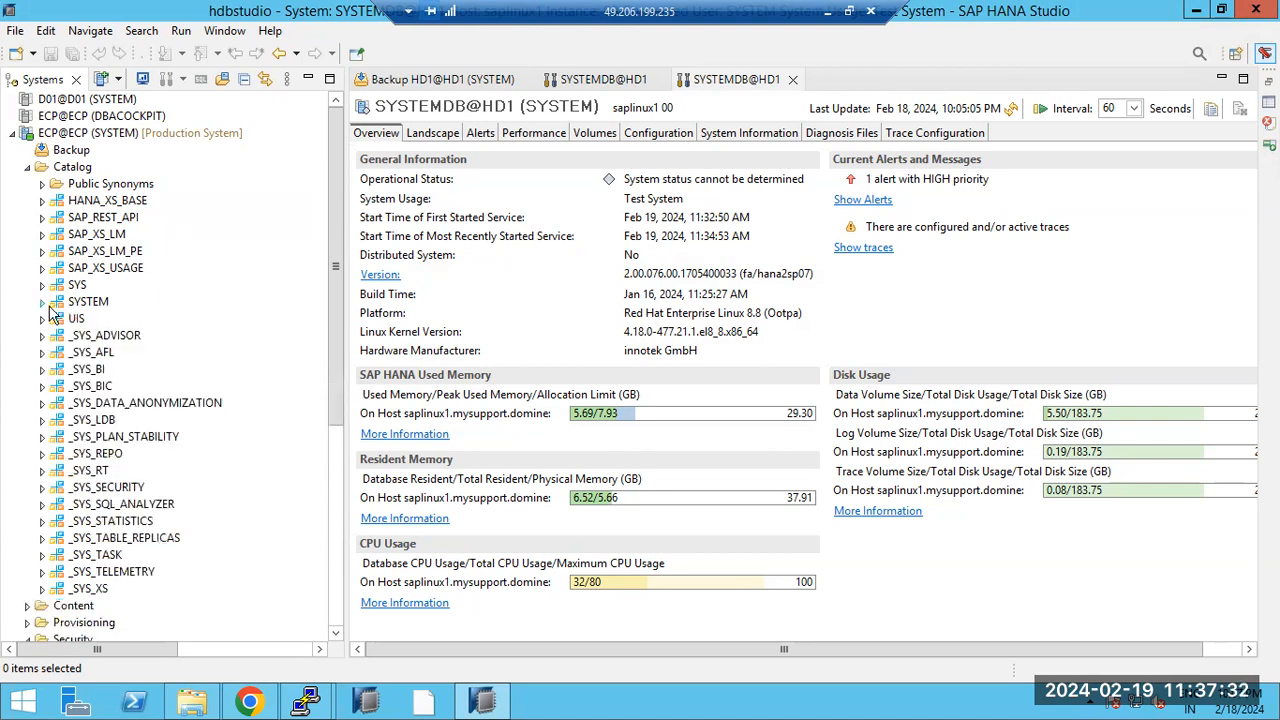
pyautogui.scroll(-3, 62, 443)
pyautogui.scroll(-4, 62, 443)
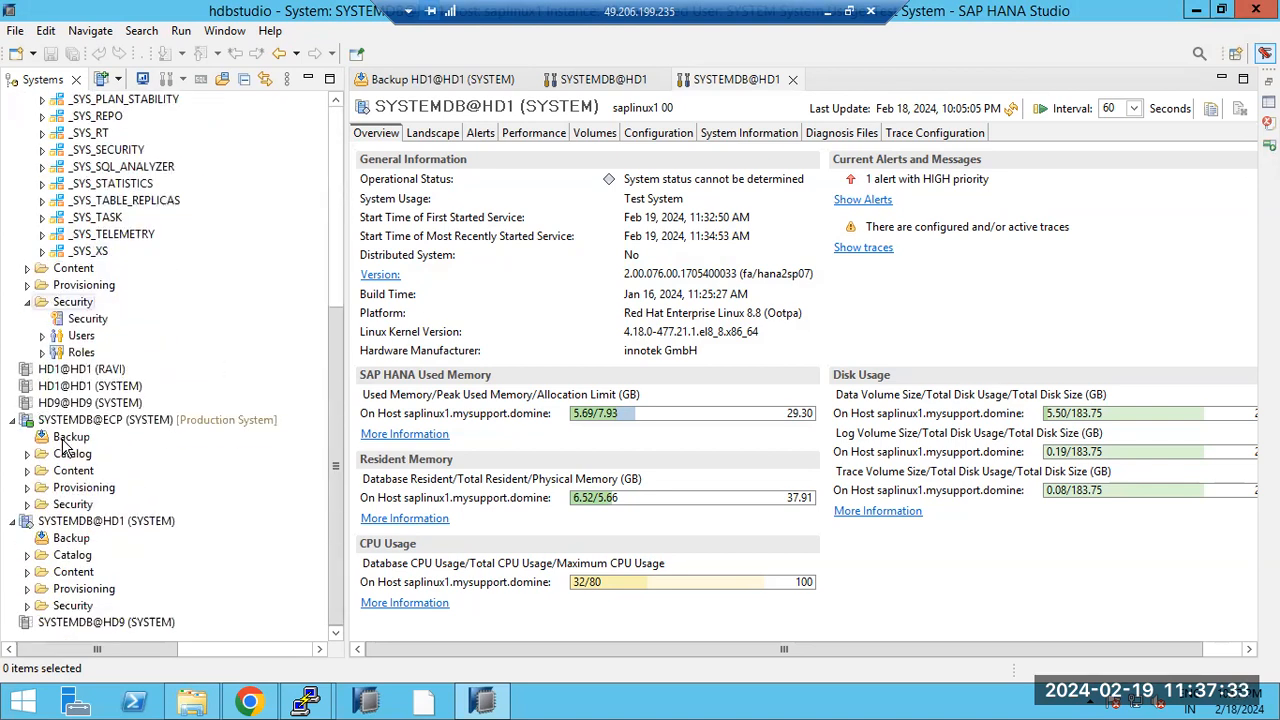
pyautogui.click(42, 336)
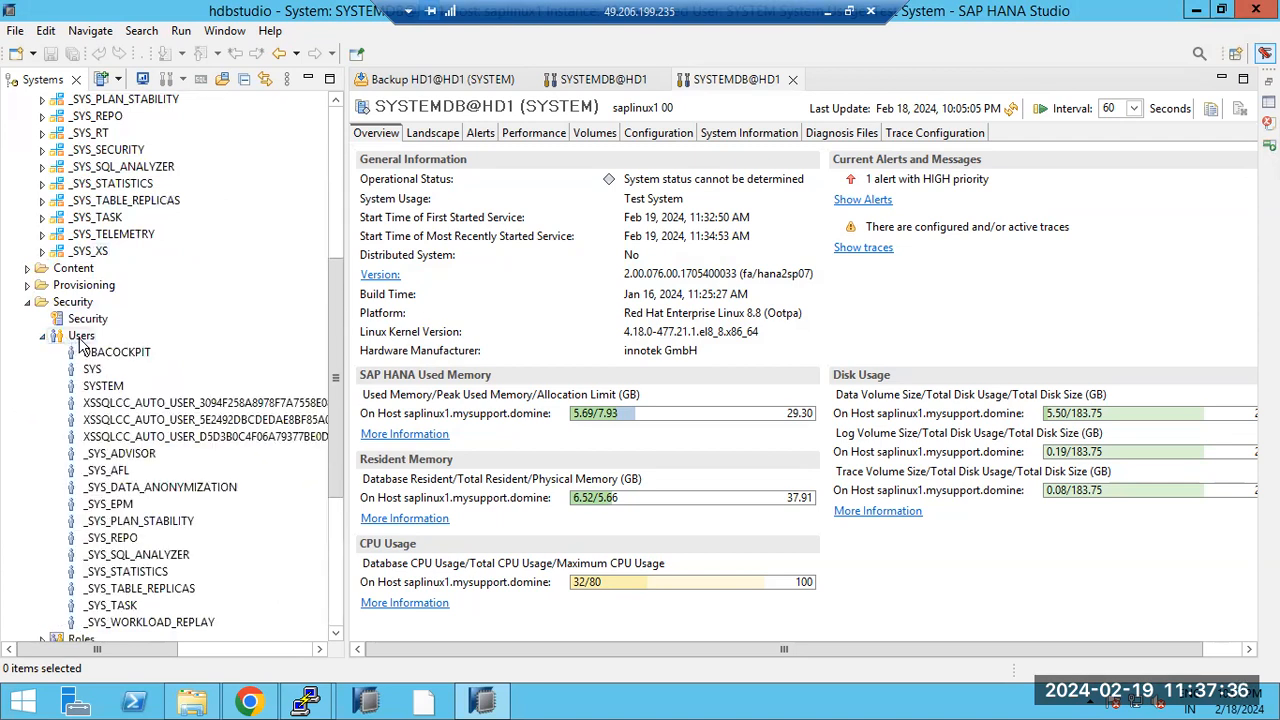
pyautogui.click(92, 370)
pyautogui.rightClick(97, 371)
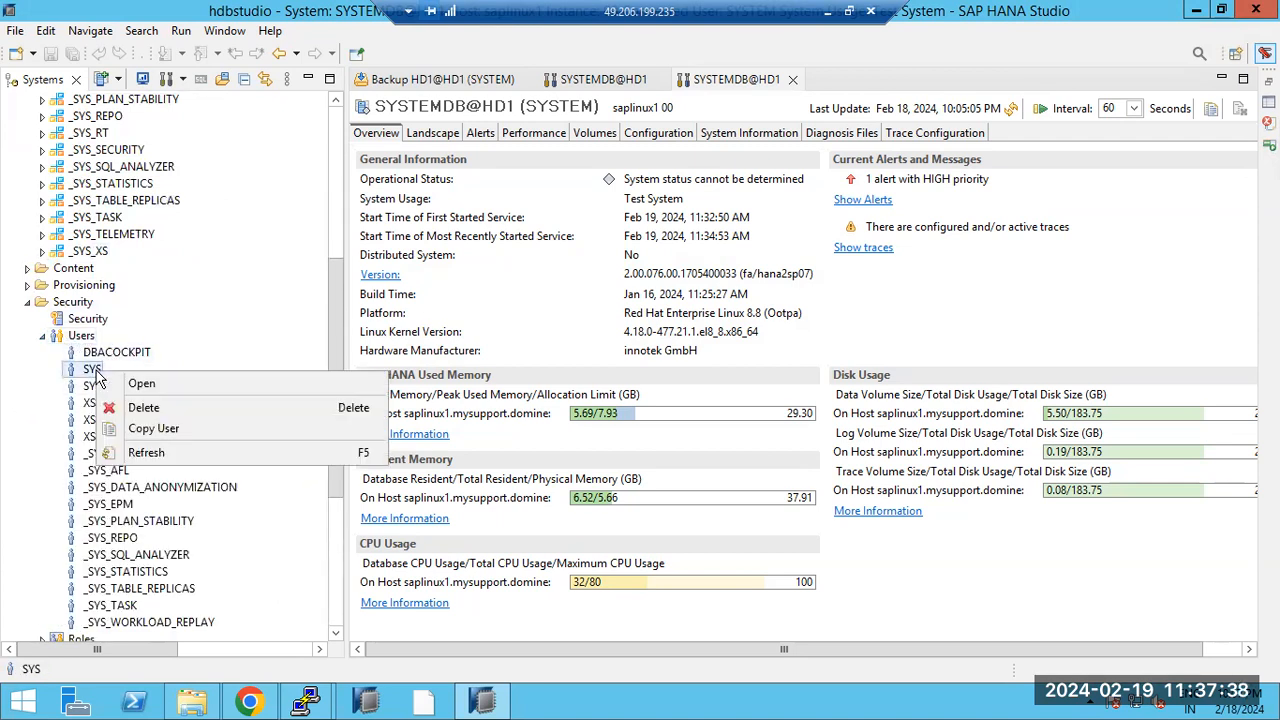
pyautogui.press('Escape')
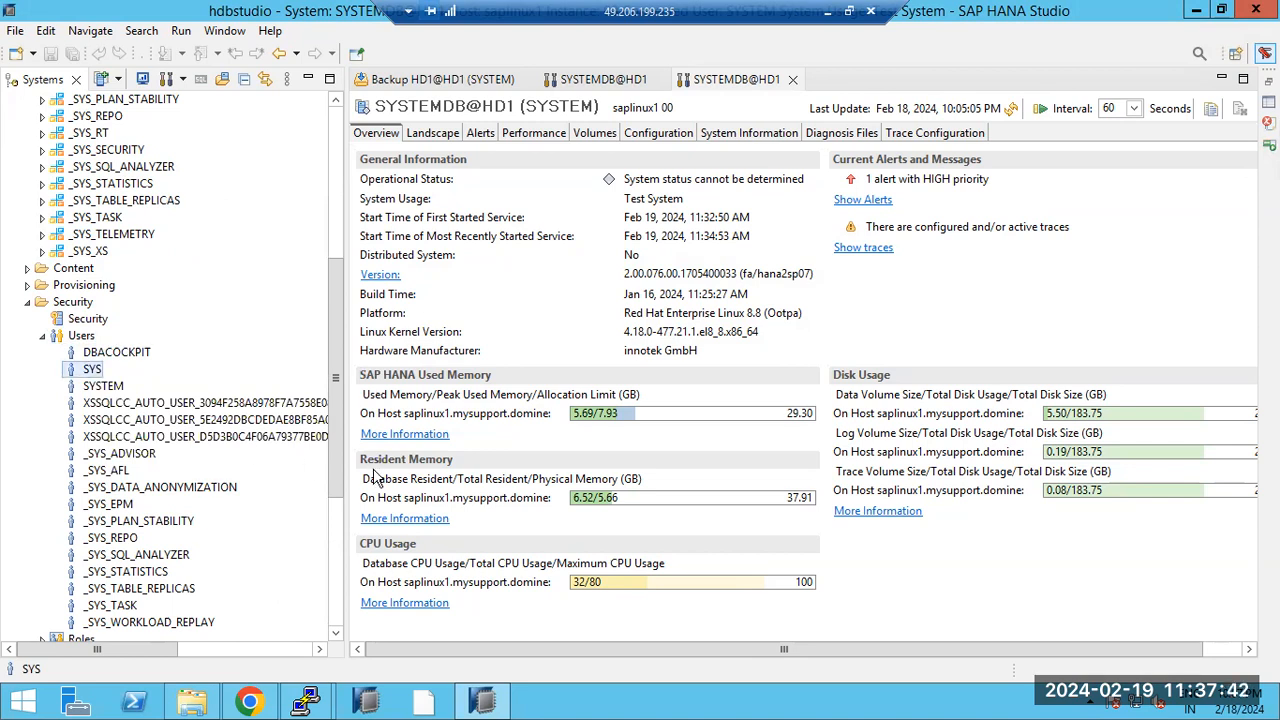
pyautogui.click(84, 336)
pyautogui.rightClick(87, 337)
pyautogui.click(130, 393)
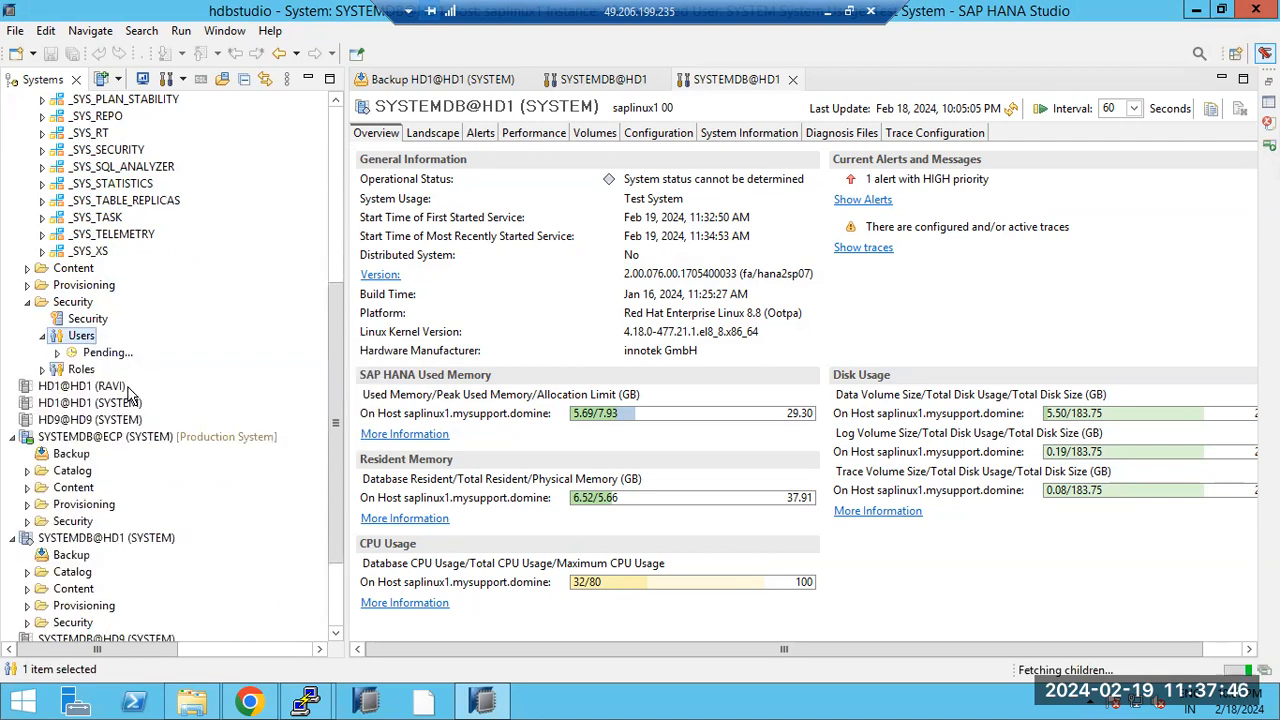
pyautogui.click(94, 369)
pyautogui.rightClick(95, 366)
pyautogui.click(130, 399)
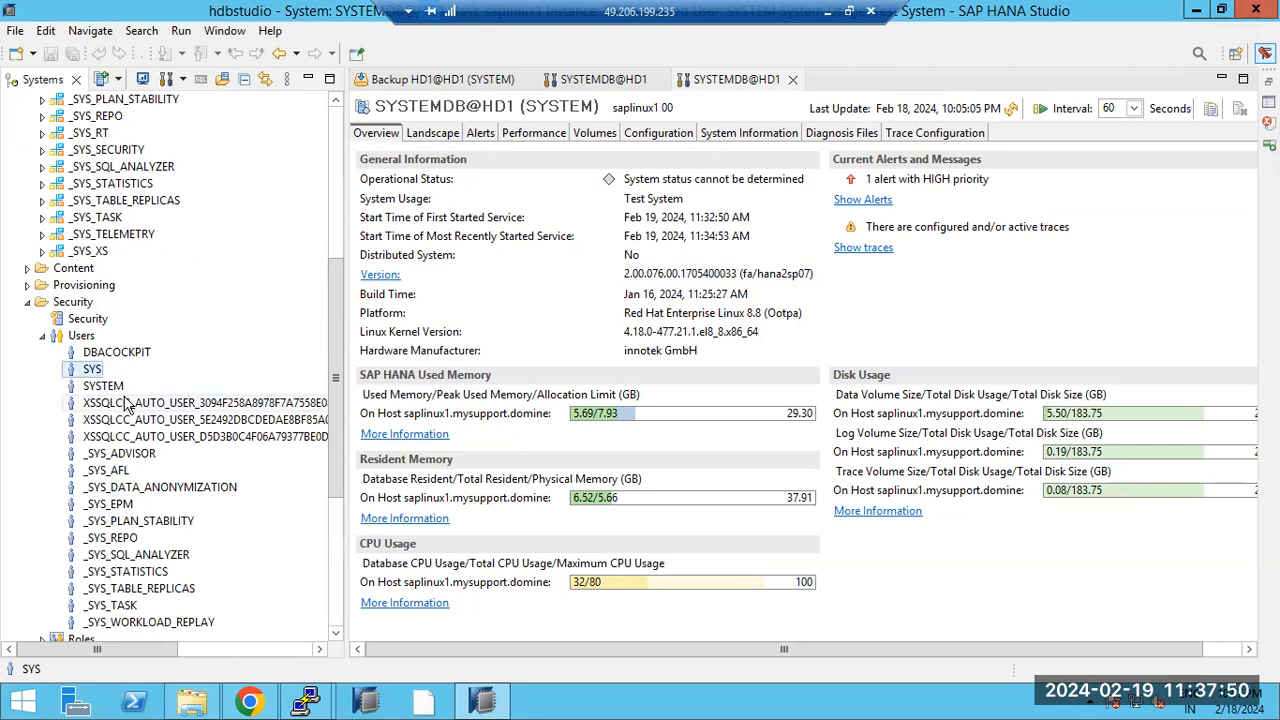
pyautogui.scroll(-2, 115, 400)
pyautogui.click(110, 436)
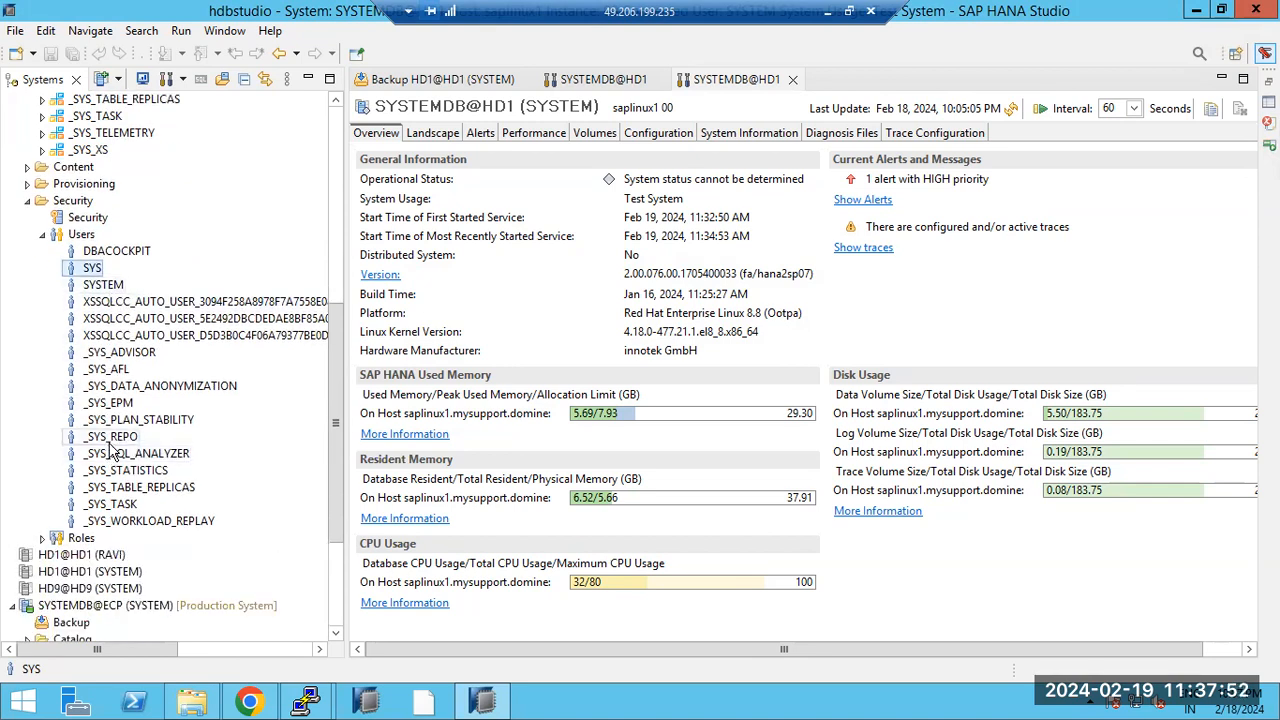
pyautogui.rightClick(115, 437)
pyautogui.click(155, 475)
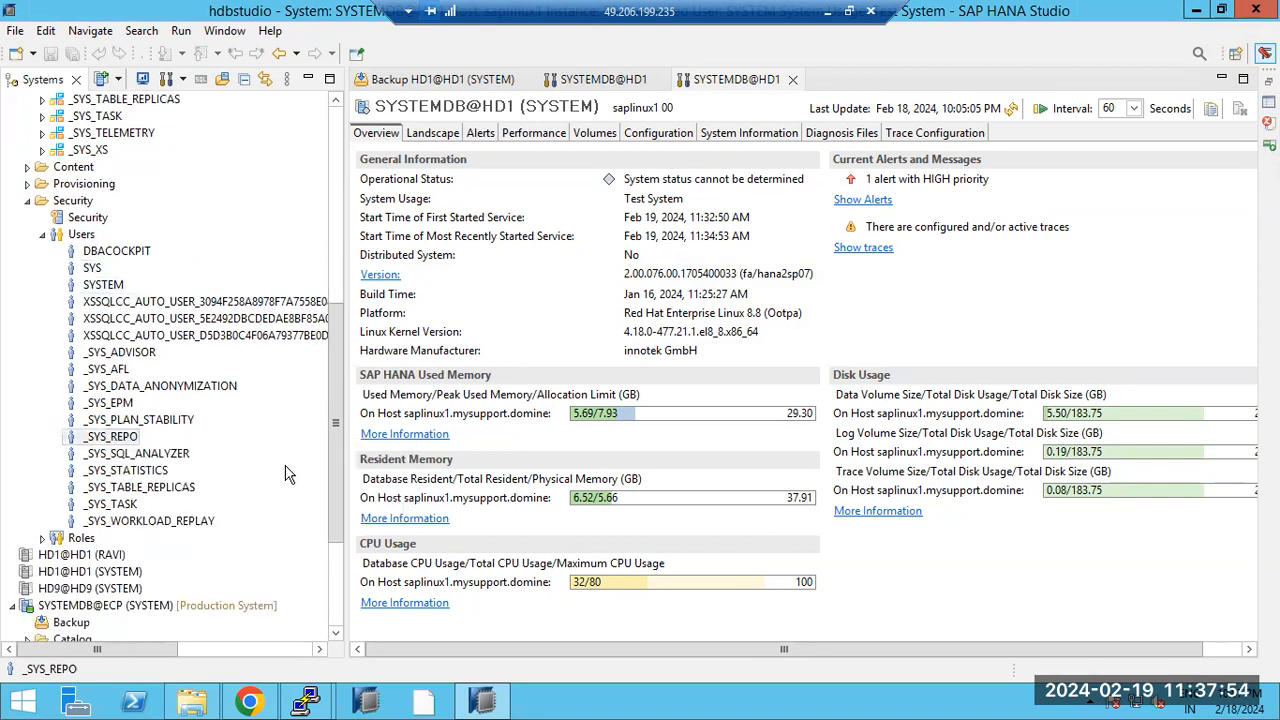
pyautogui.click(73, 236)
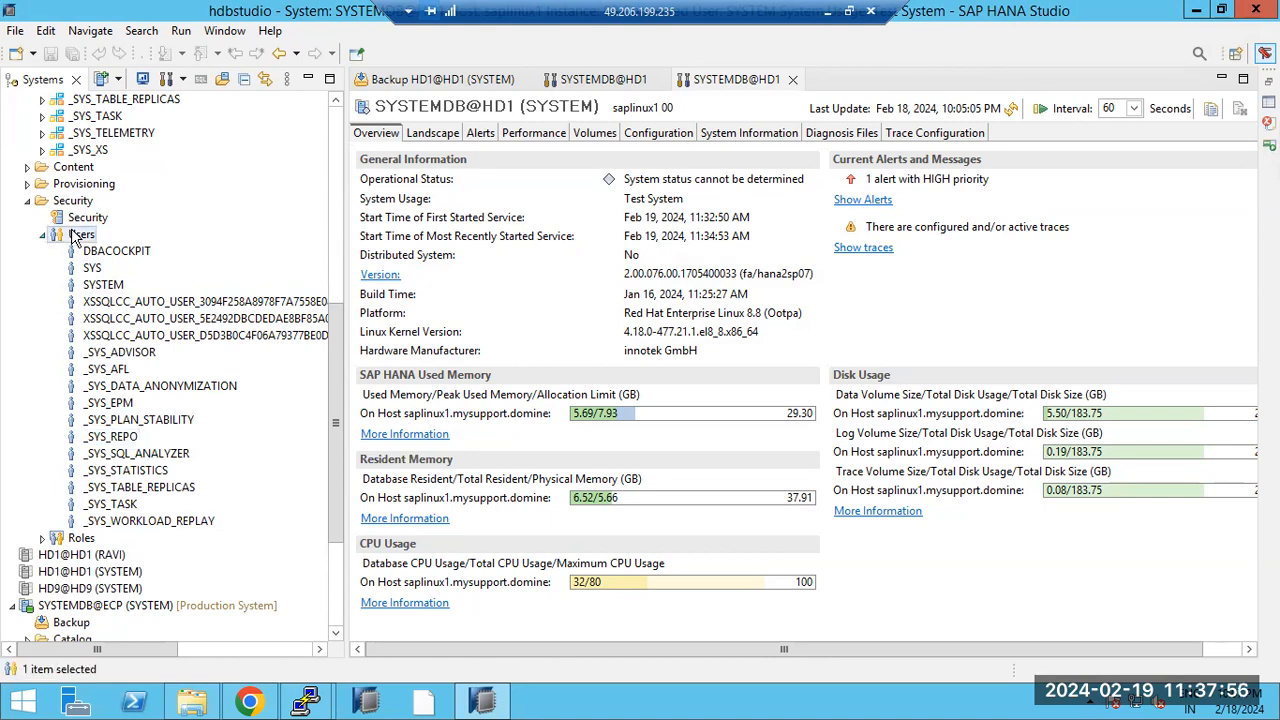
pyautogui.rightClick(73, 236)
# Step: Create and deploy a new ECP user with a confirmed password, approving the production-system prompt
pyautogui.click(113, 243)
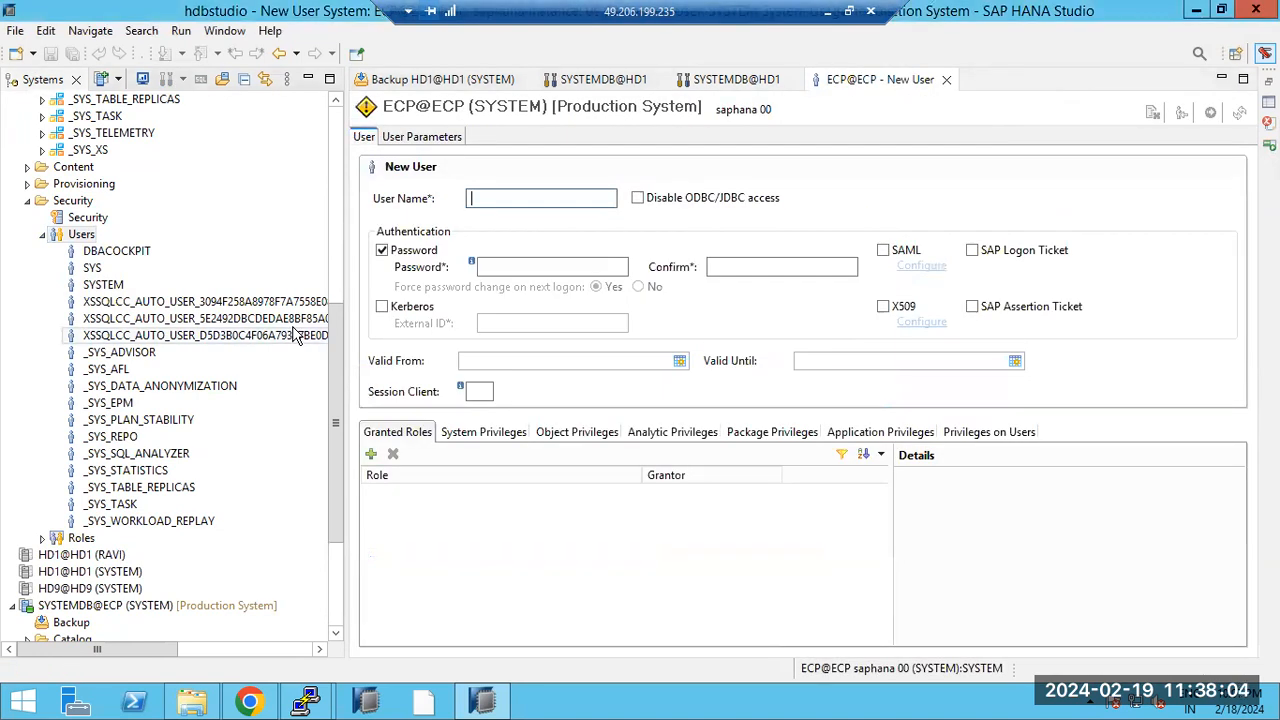
pyautogui.write('RAVI')
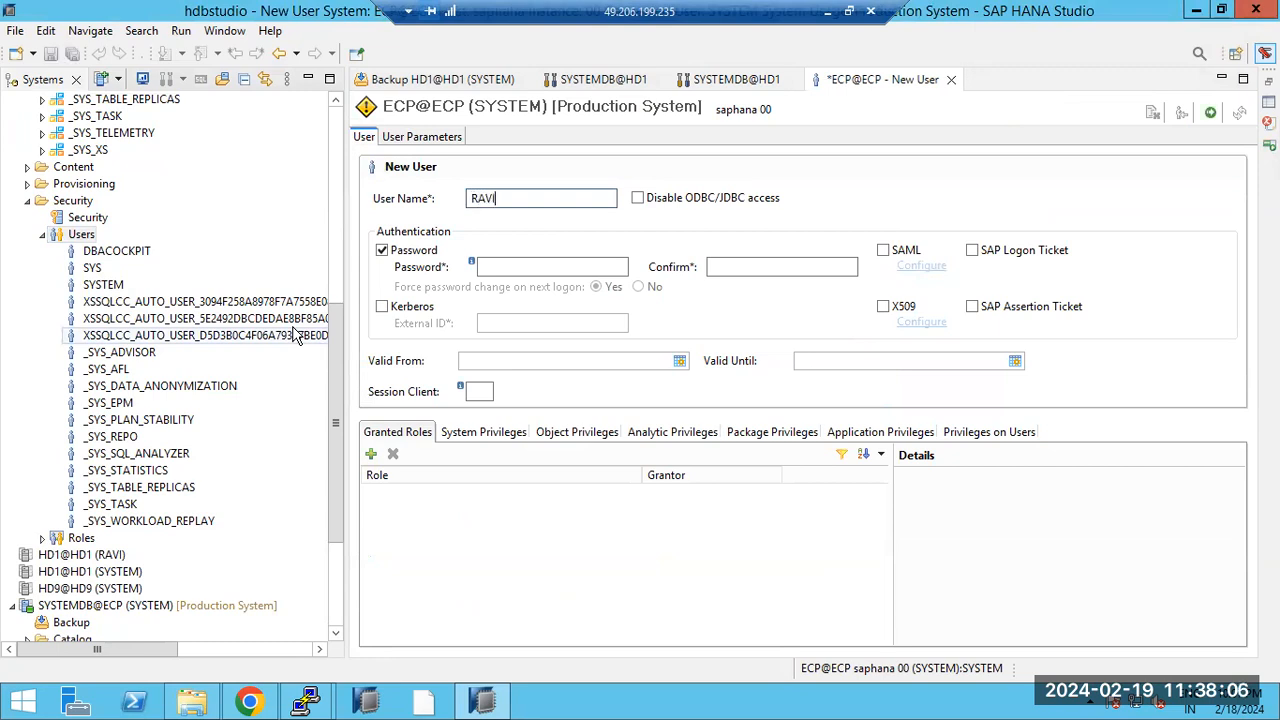
pyautogui.click(504, 268)
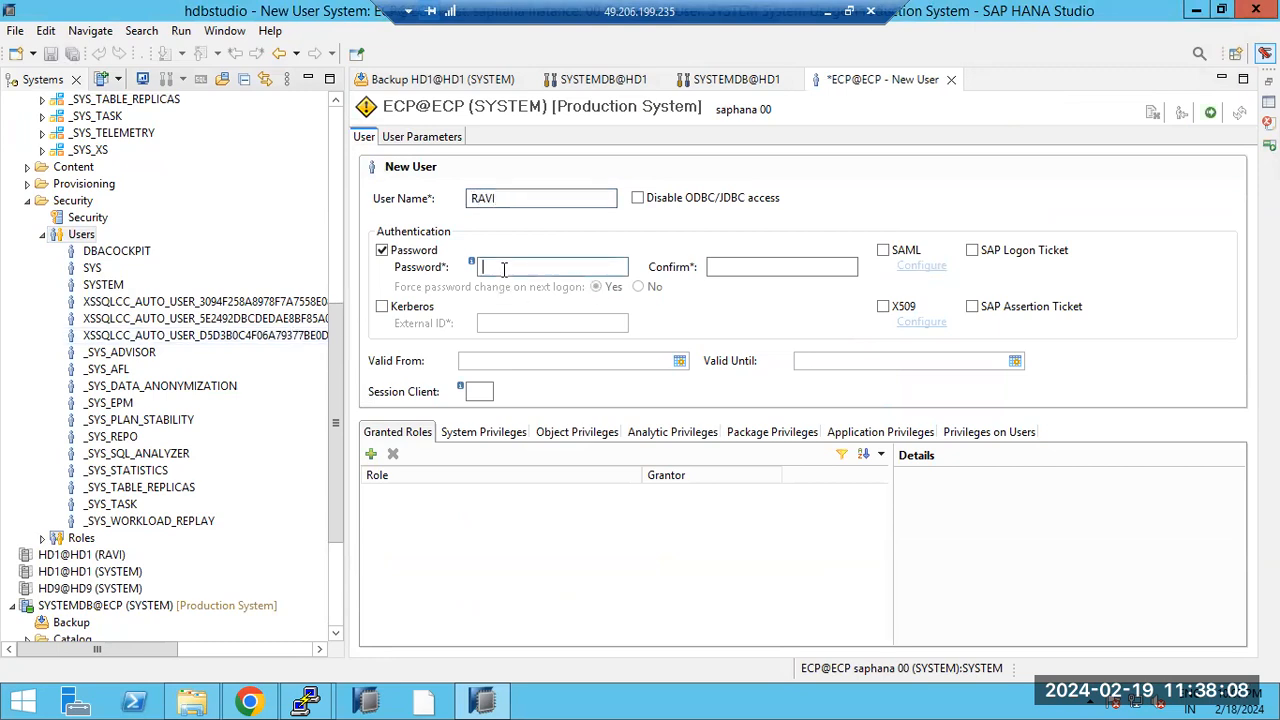
pyautogui.write('abc••••••')
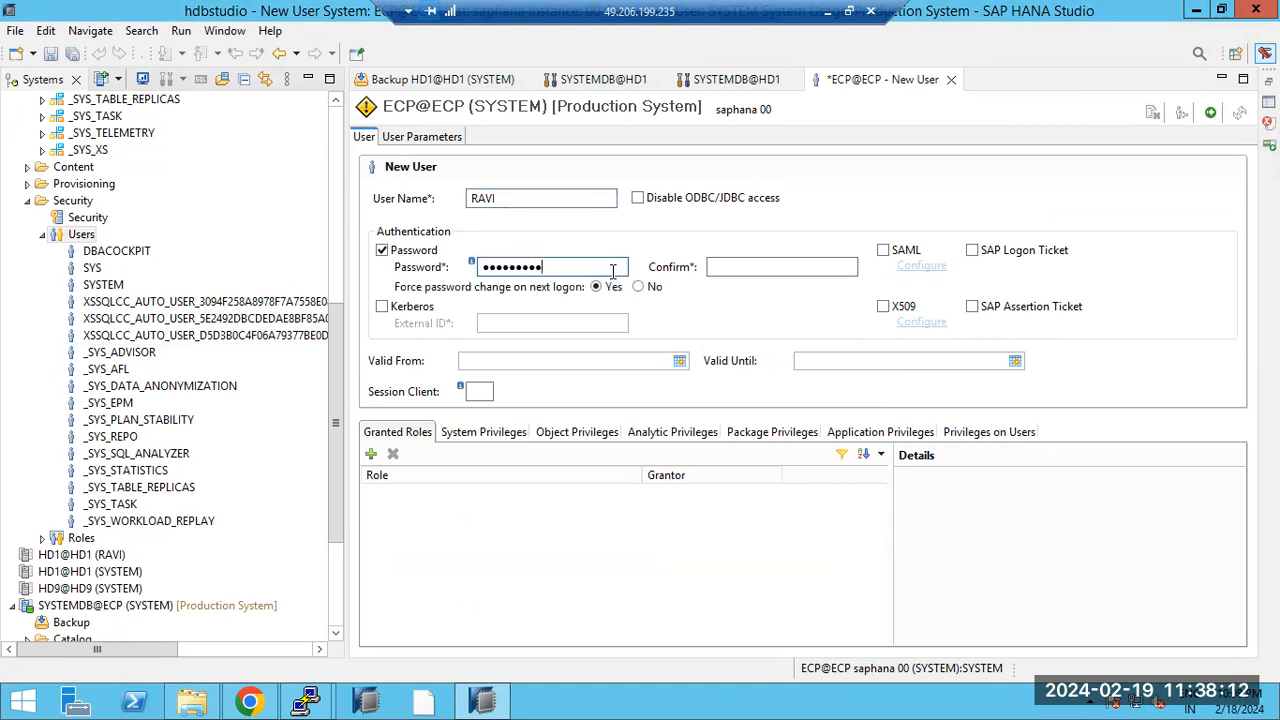
pyautogui.press('Tab')
pyautogui.write('abc••••••')
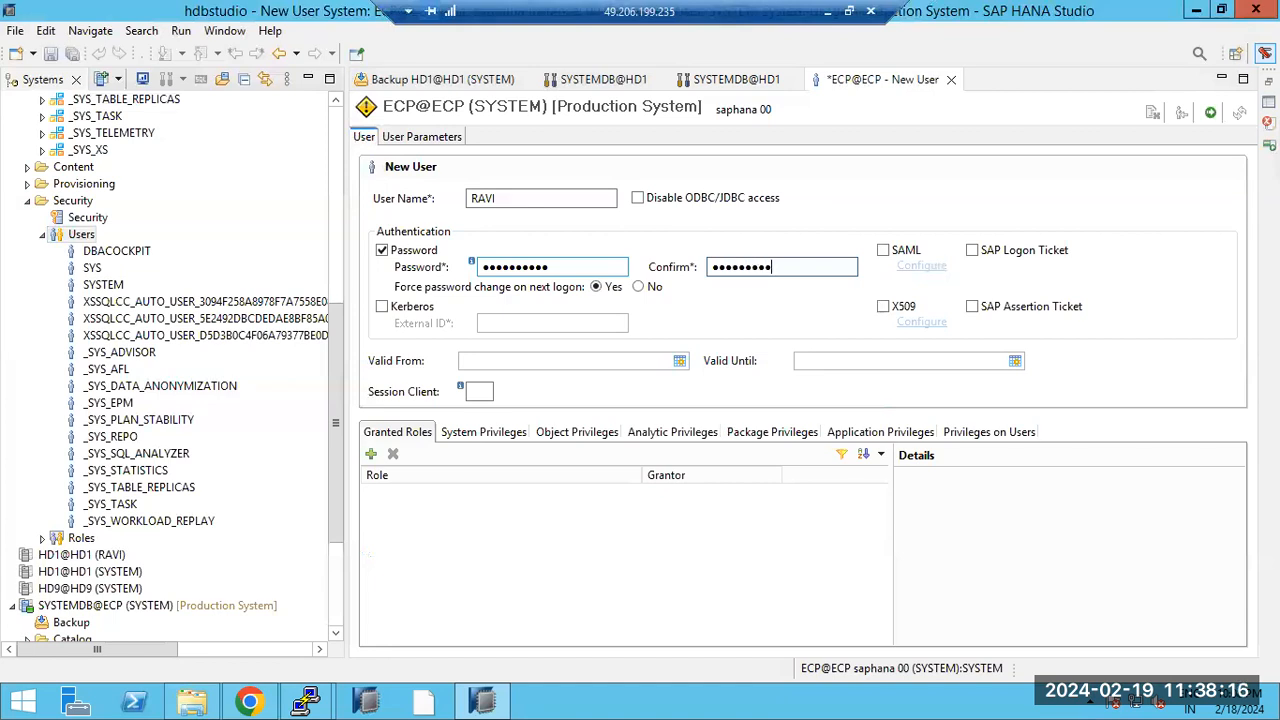
pyautogui.click(1210, 113)
pyautogui.click(706, 370)
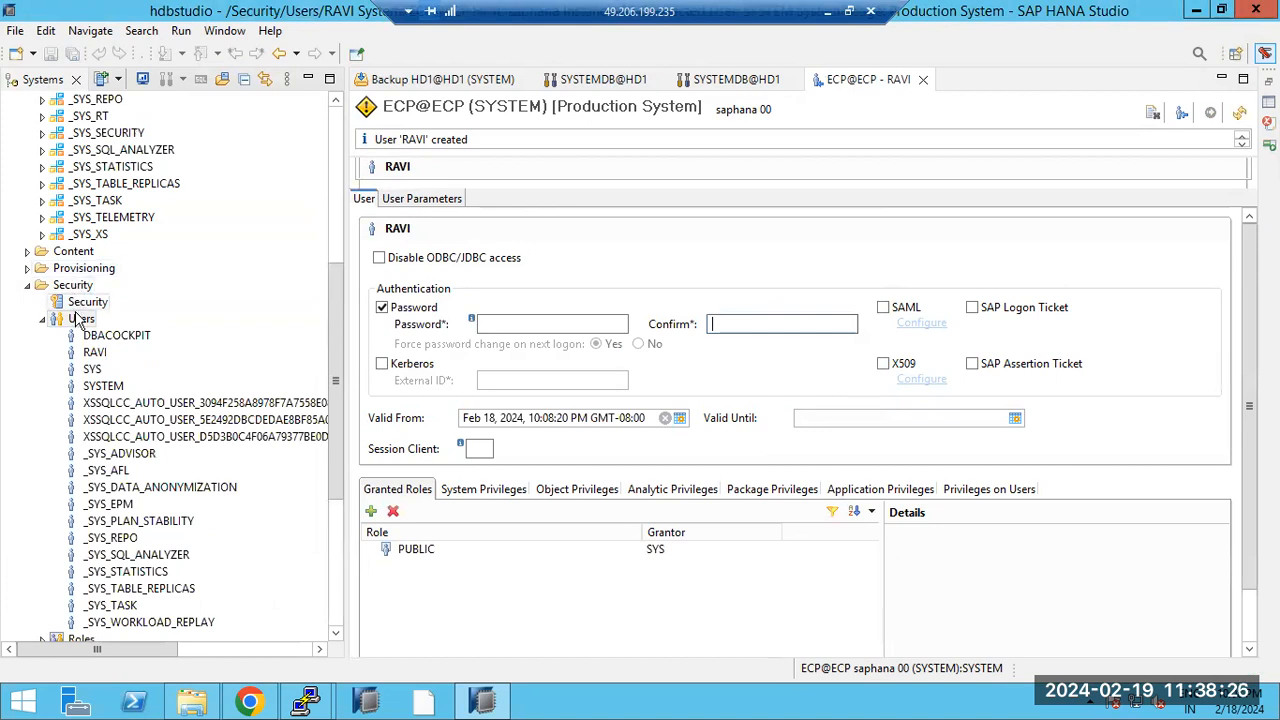
pyautogui.click(43, 320)
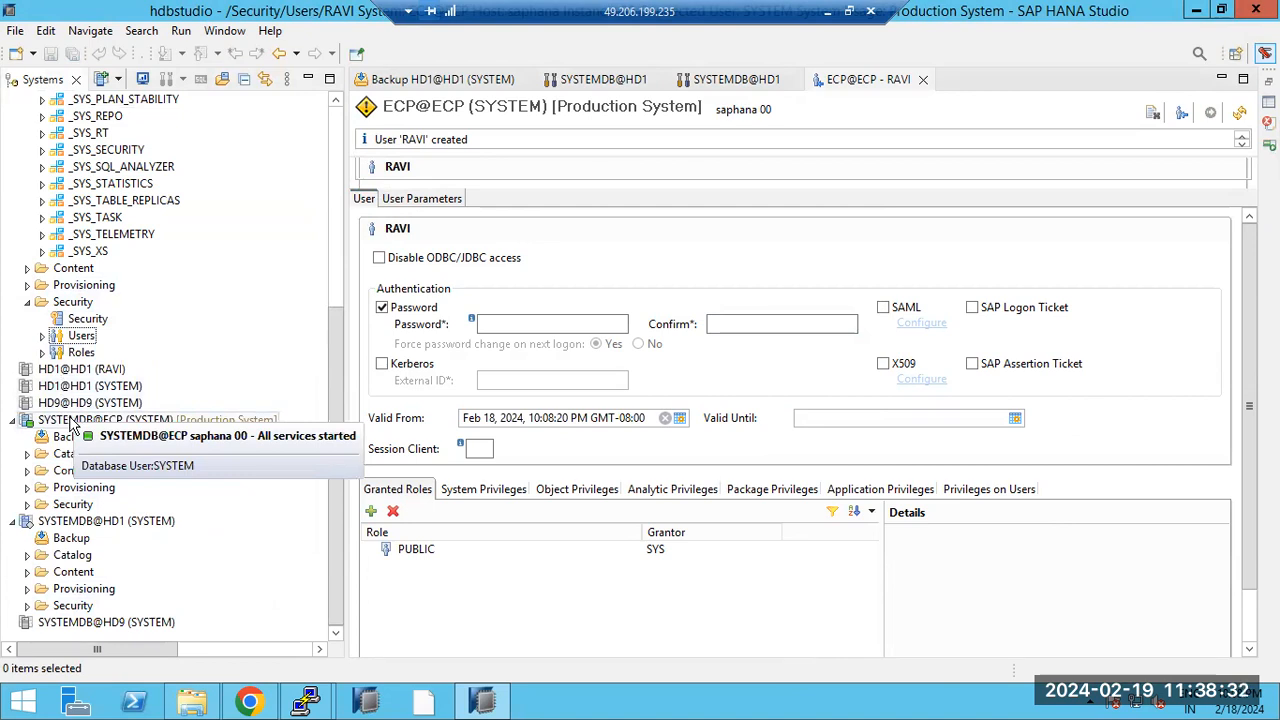
pyautogui.click(43, 338)
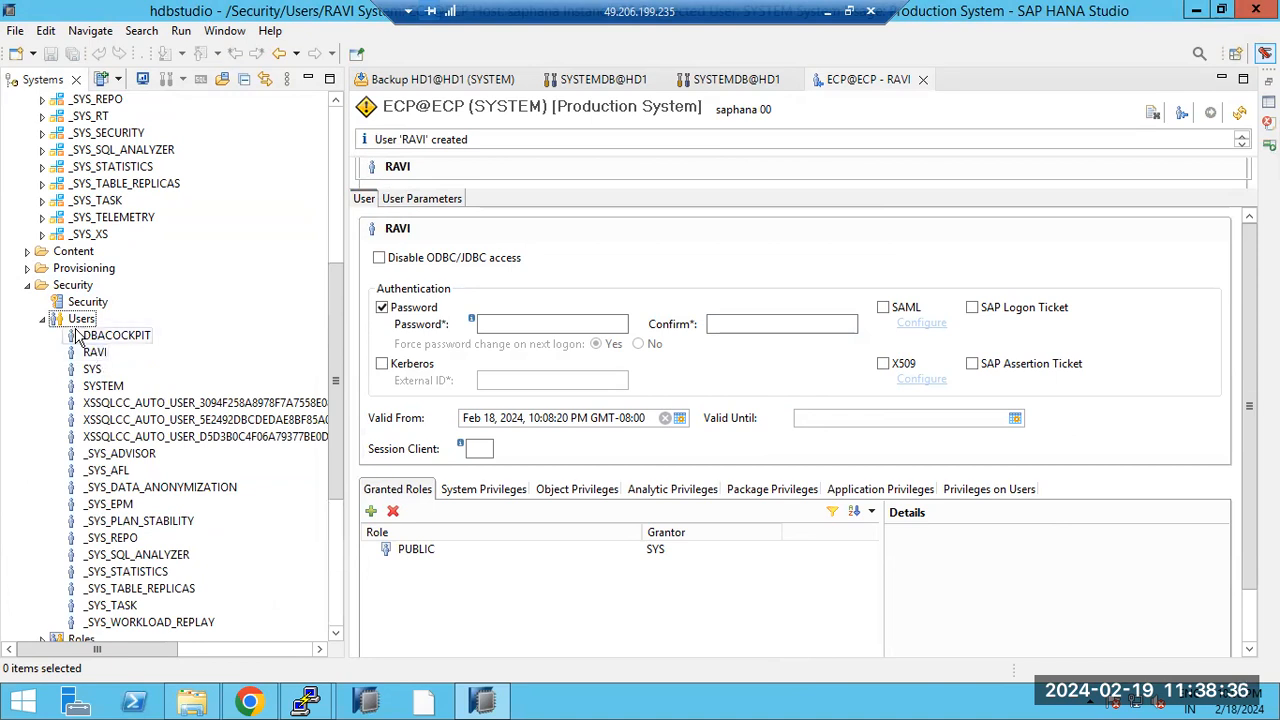
pyautogui.click(43, 319)
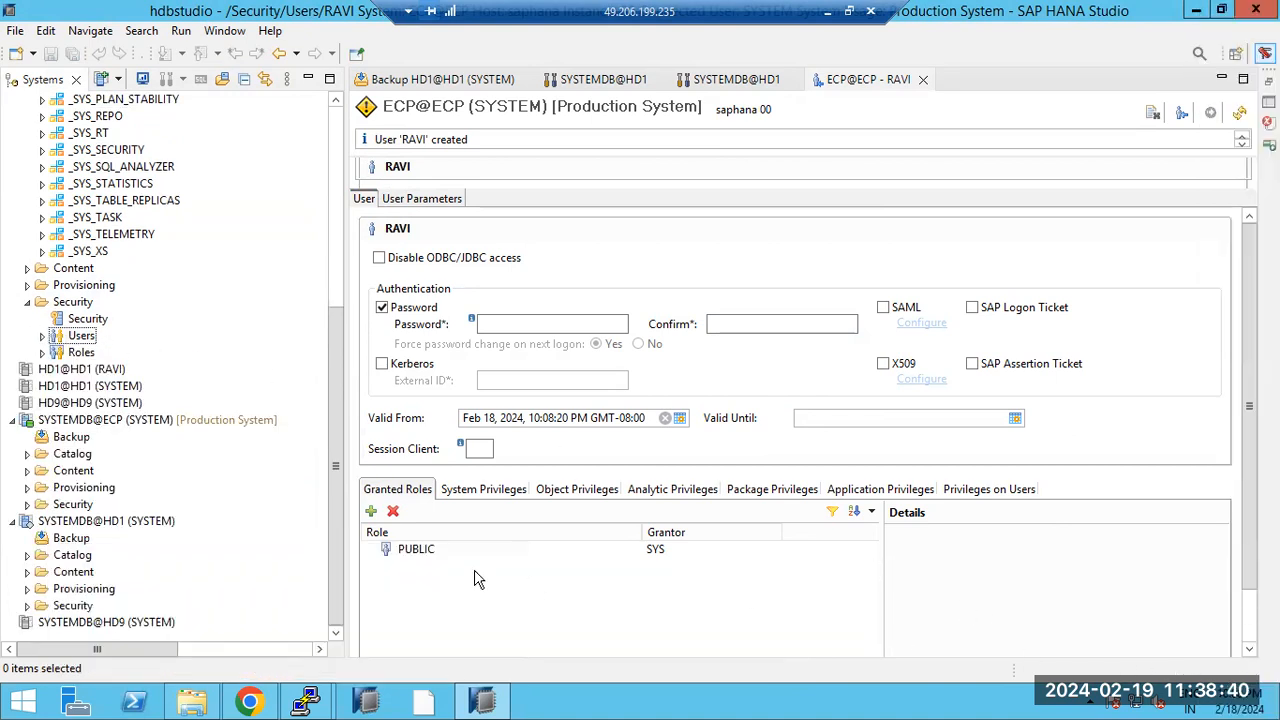
pyautogui.click(91, 421)
# Step: Start Backup of Tenant Database from SYSTEMDB@ECP, select ECP, then cancel without backing up
pyautogui.rightClick(91, 421)
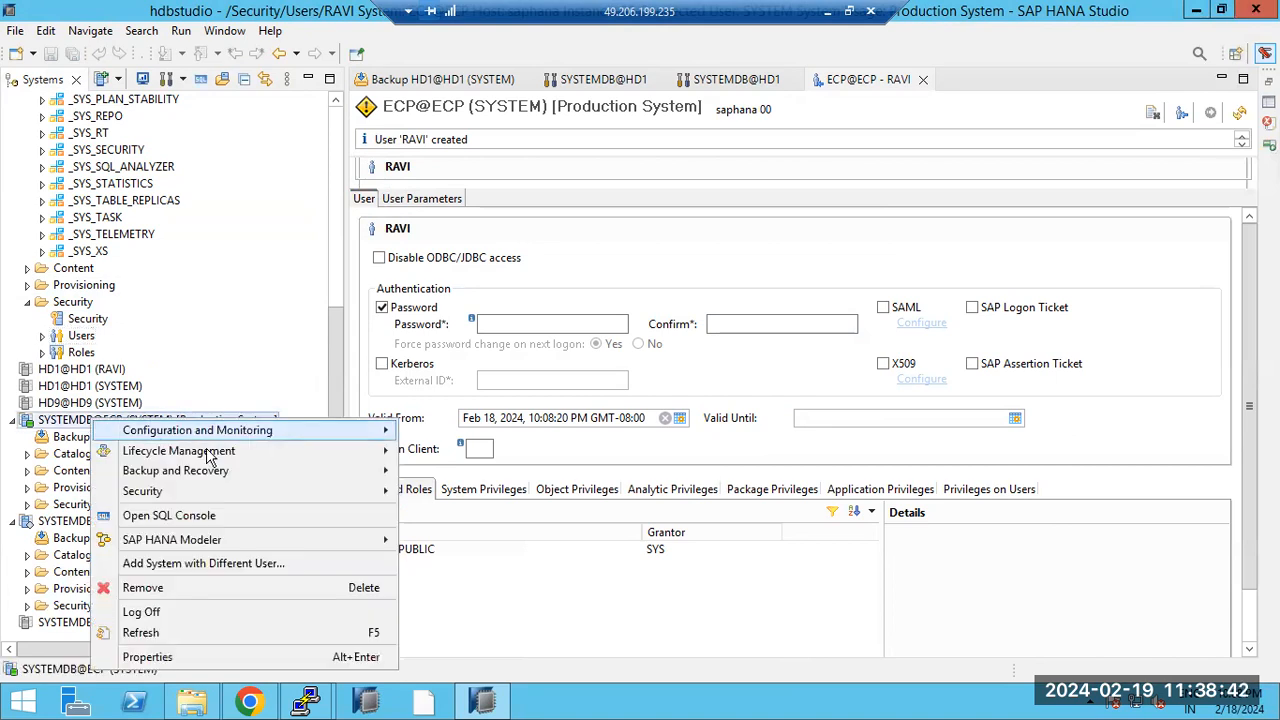
pyautogui.moveTo(314, 472)
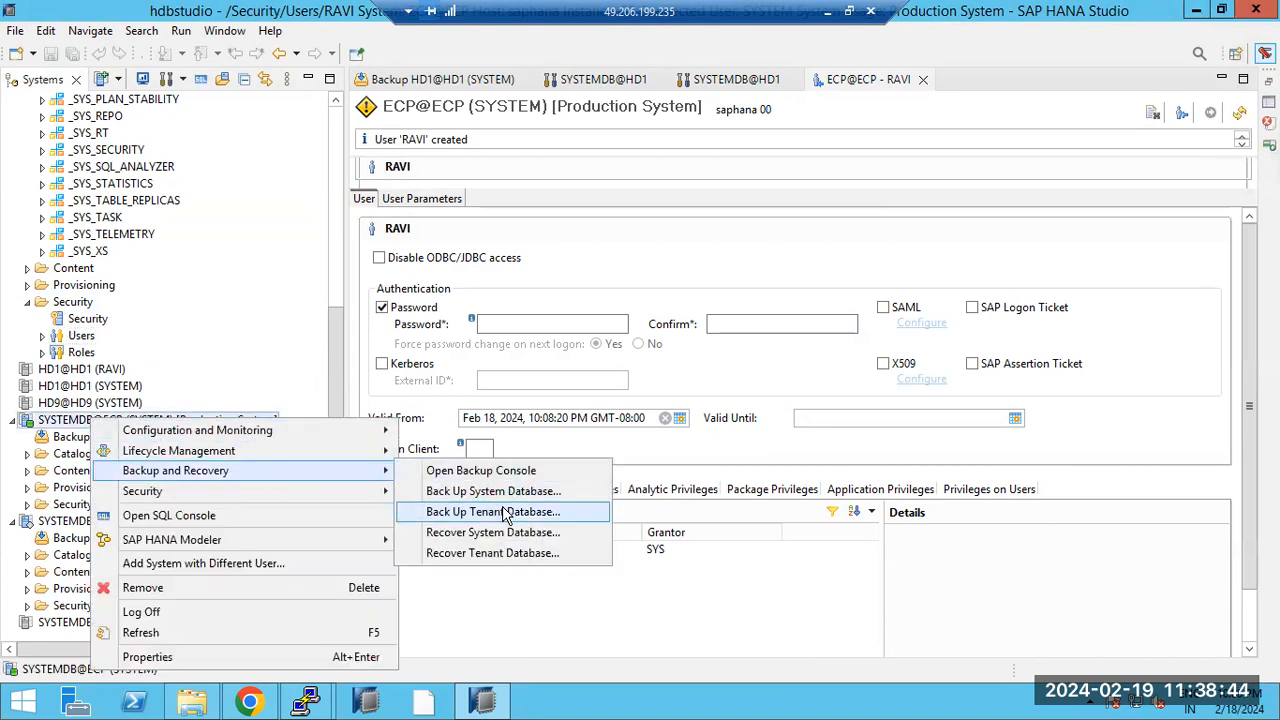
pyautogui.click(505, 513)
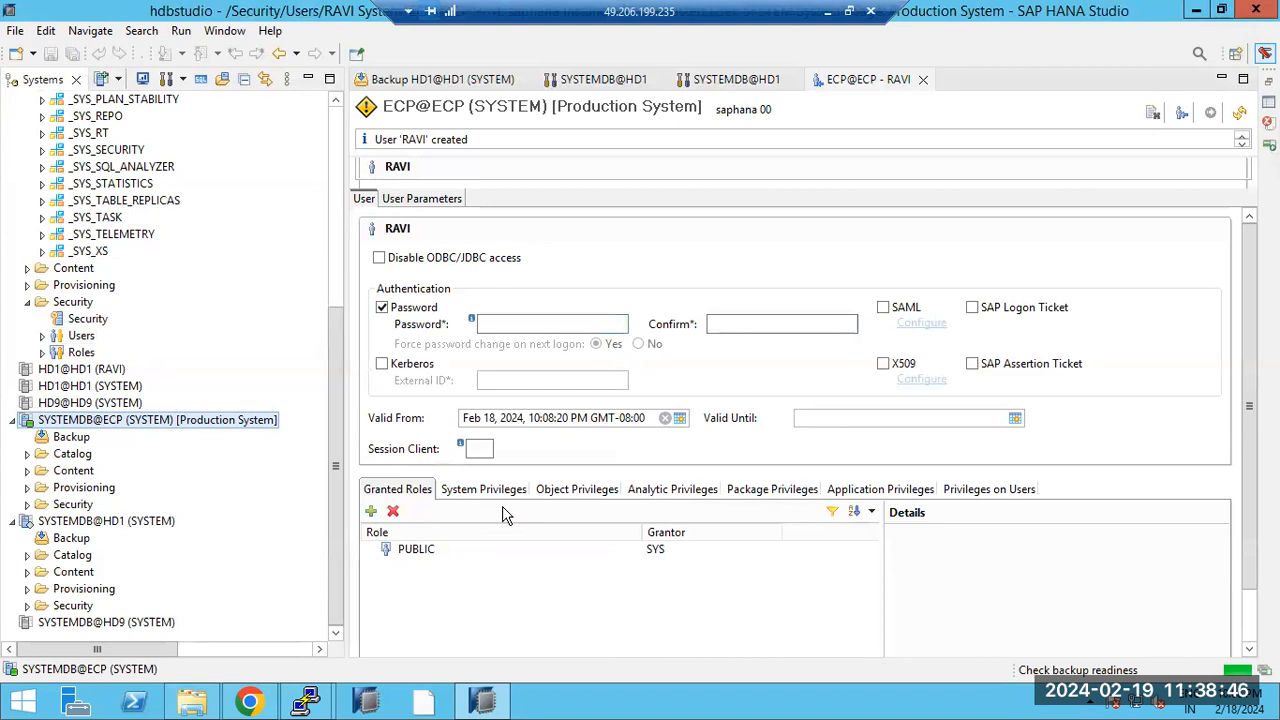
pyautogui.click(67, 157)
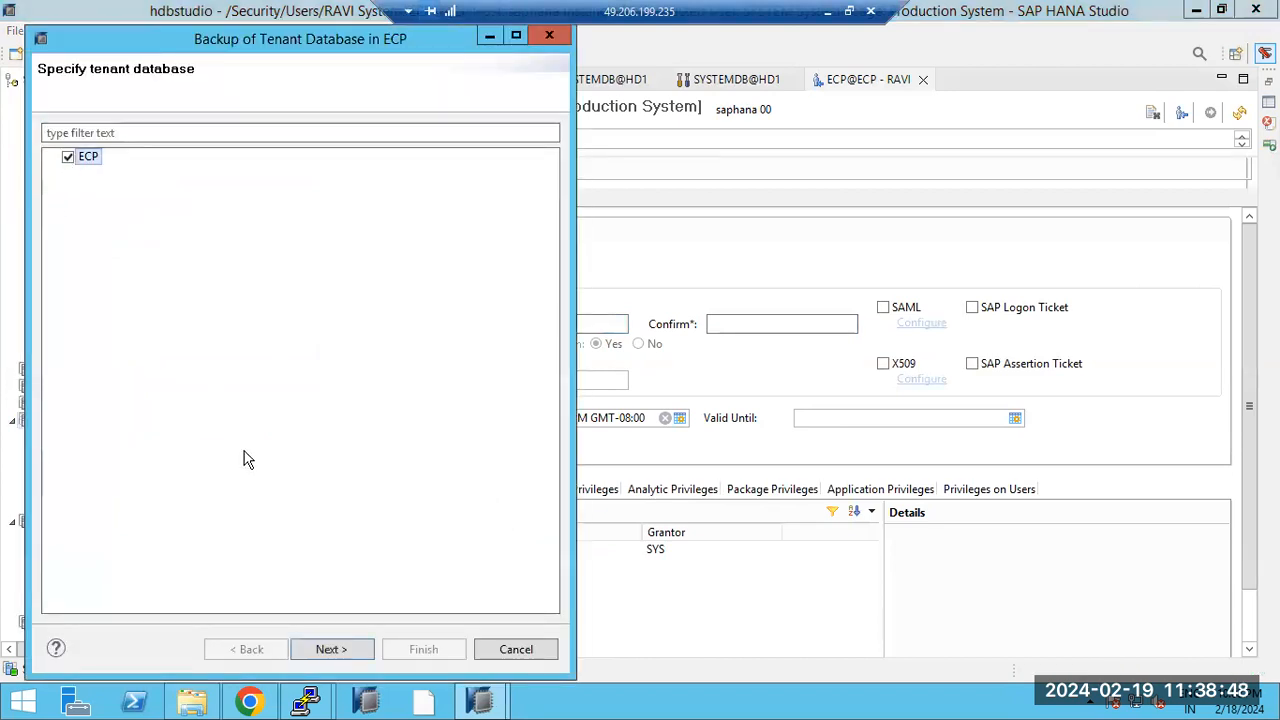
pyautogui.click(331, 649)
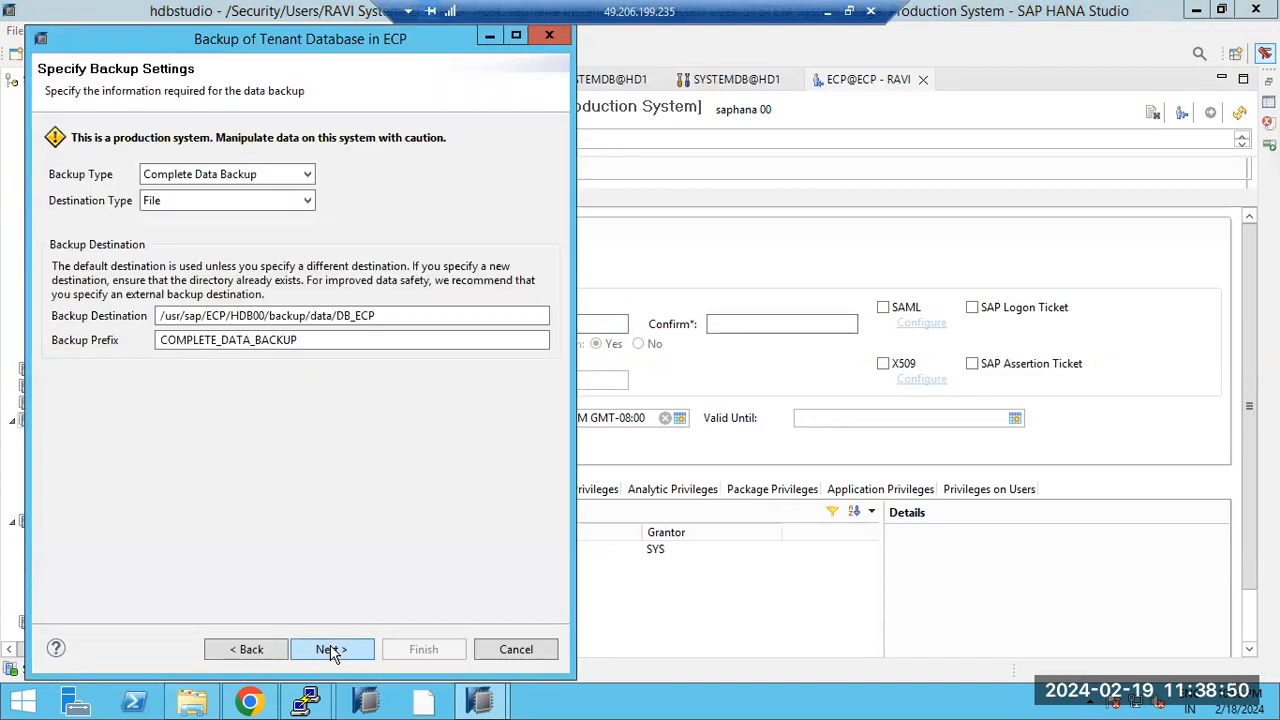
pyautogui.click(230, 652)
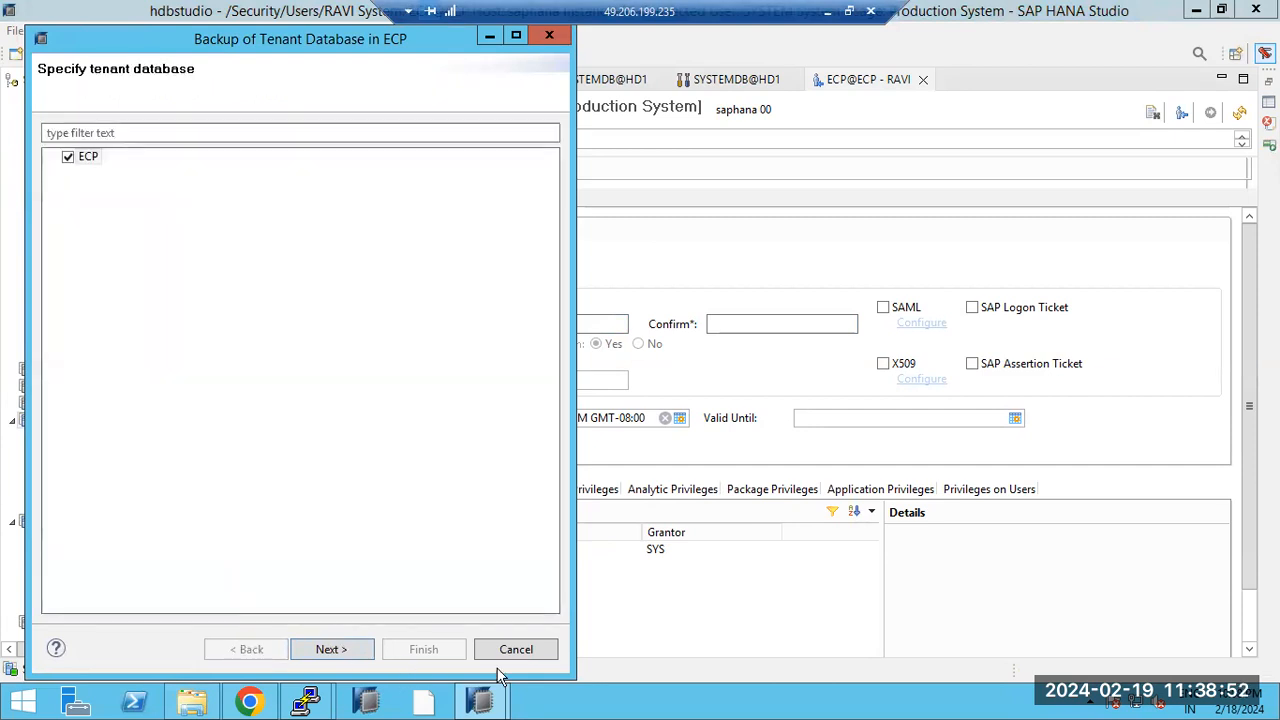
pyautogui.click(516, 650)
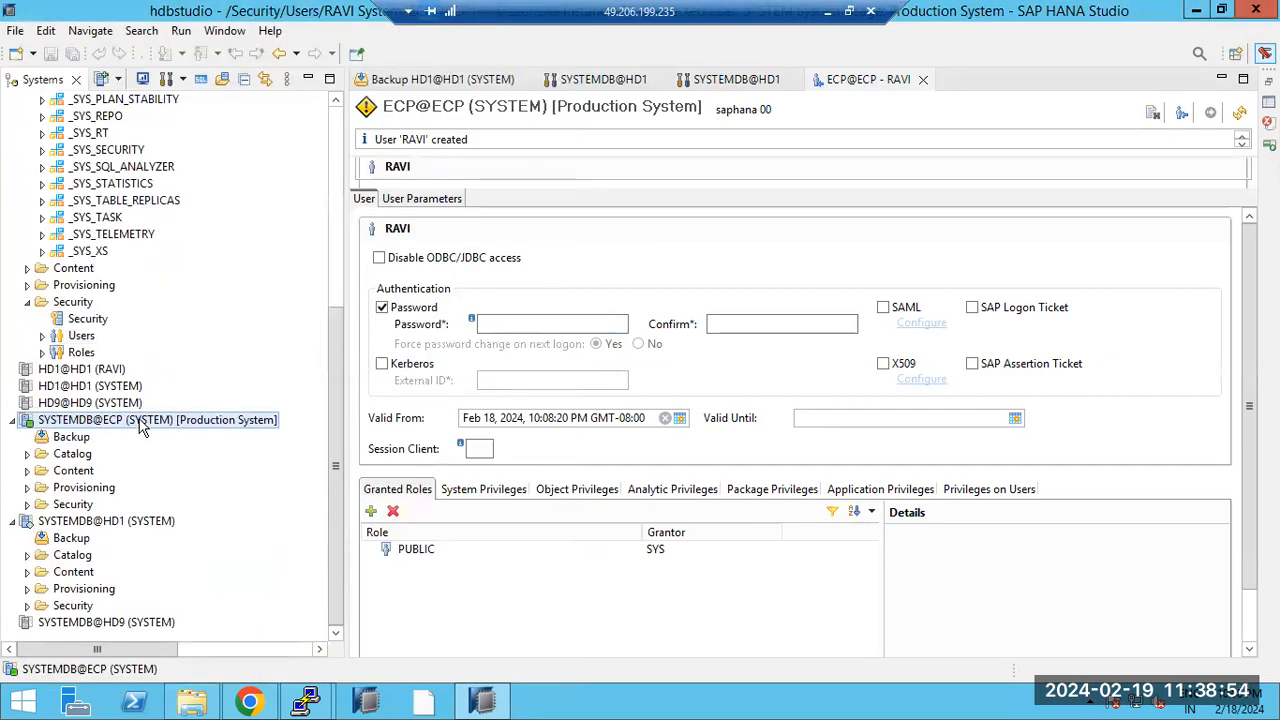
# Step: Recover tenant ECP to a specific data backup, stopping ECP to list the catalogued backups
pyautogui.rightClick(140, 425)
pyautogui.moveTo(371, 474)
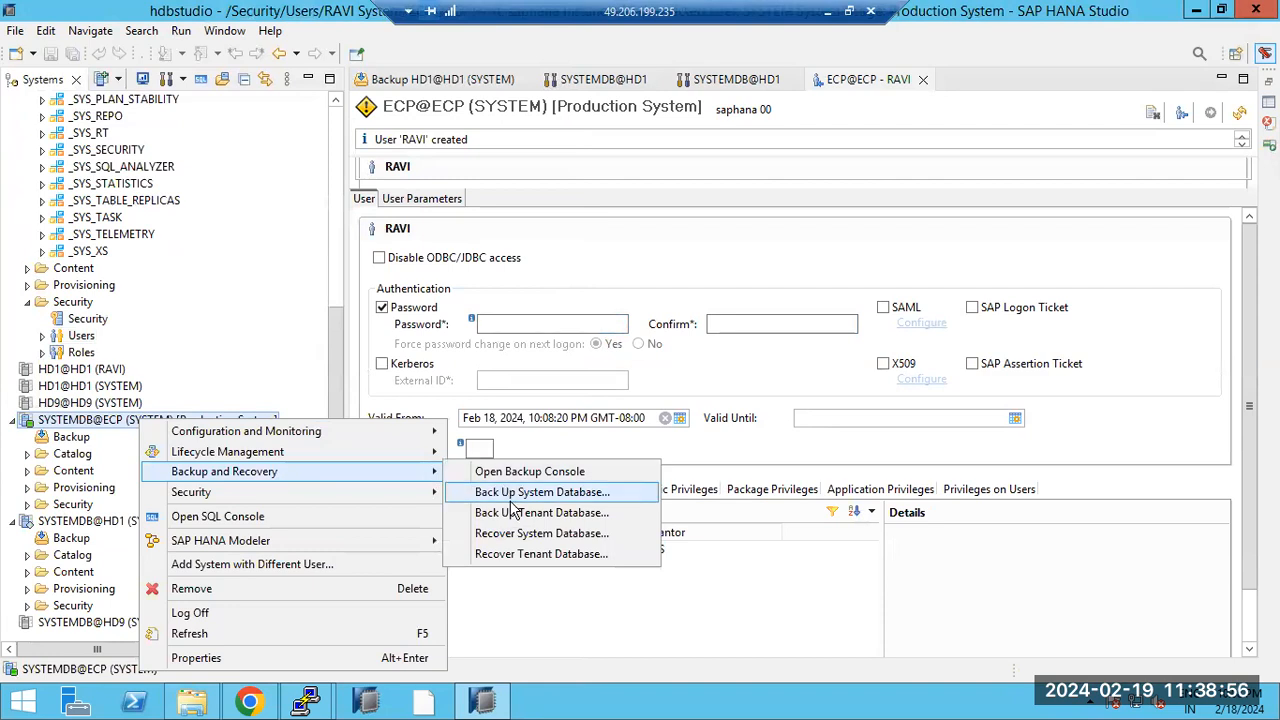
pyautogui.click(523, 554)
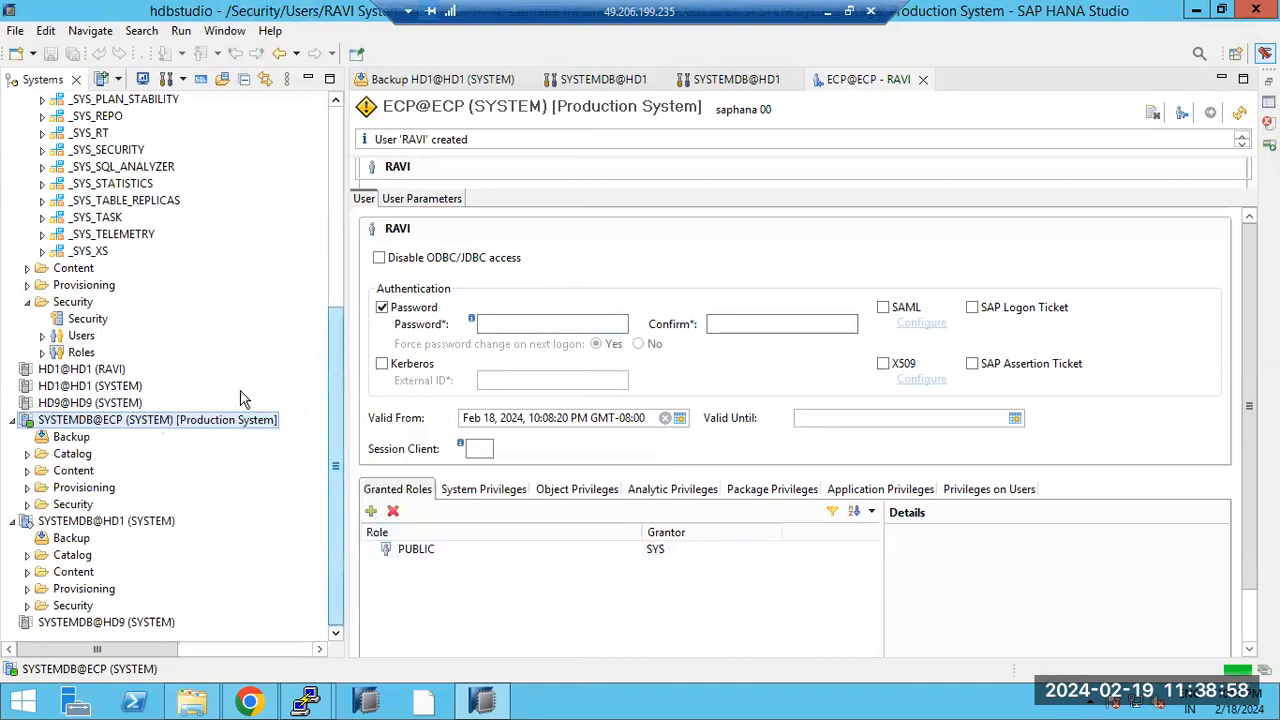
pyautogui.click(92, 159)
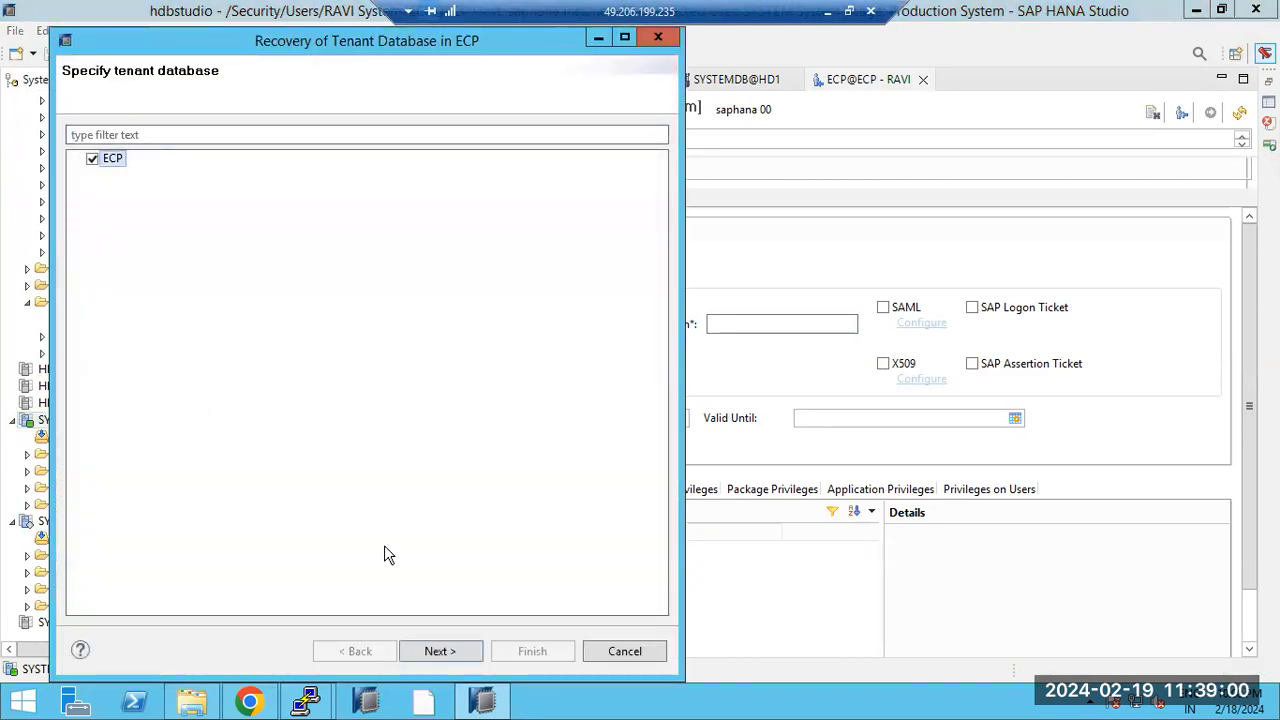
pyautogui.click(438, 651)
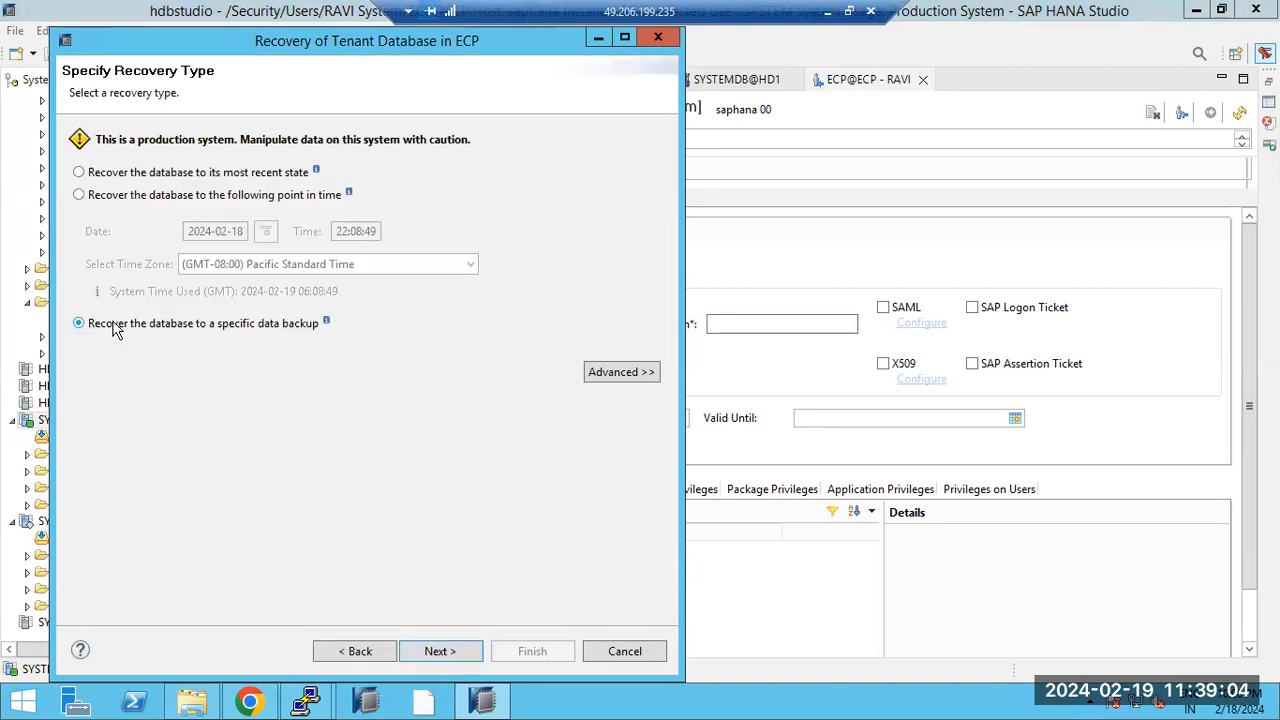
pyautogui.click(432, 655)
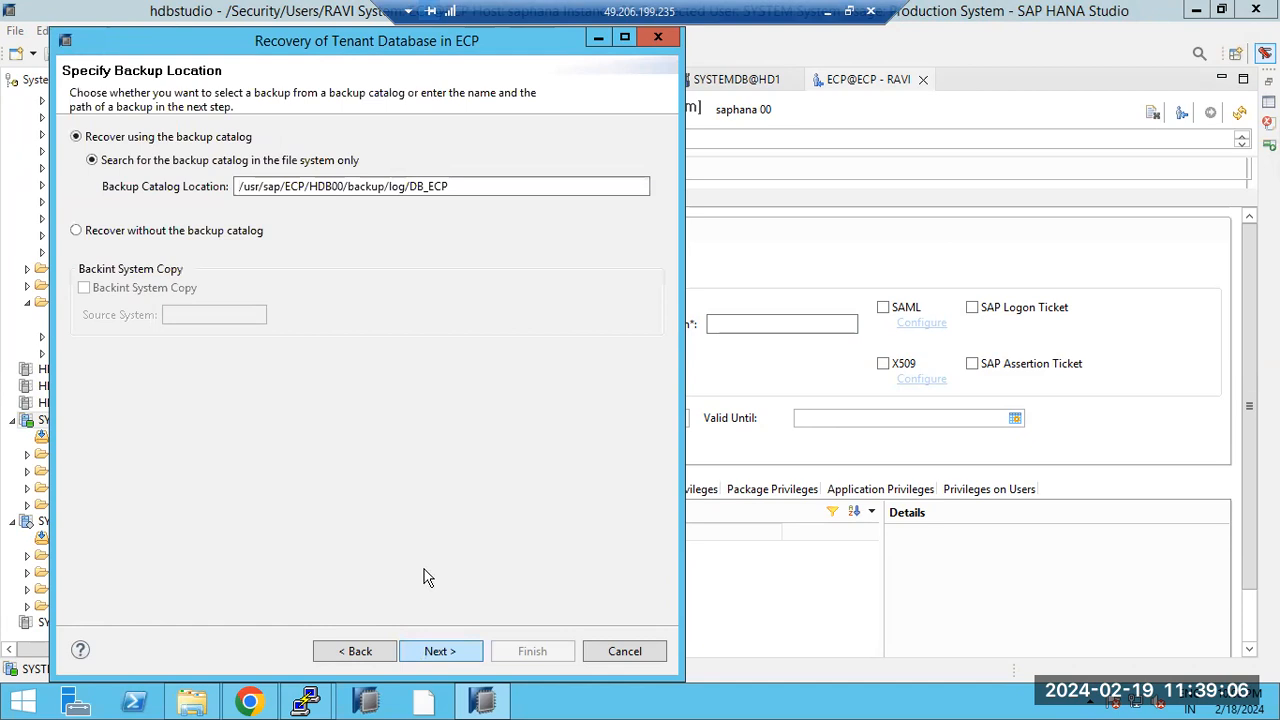
pyautogui.click(455, 651)
pyautogui.click(448, 383)
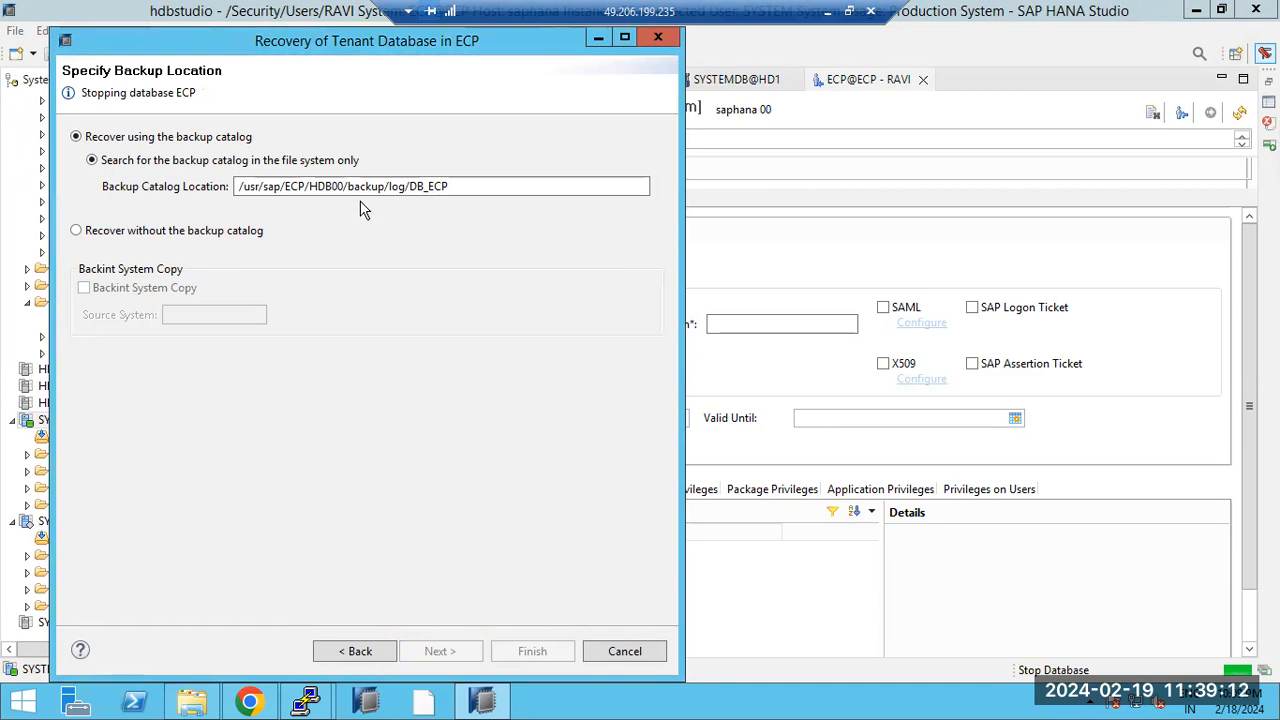
pyautogui.moveTo(363, 190); pyautogui.dragTo(472, 187)
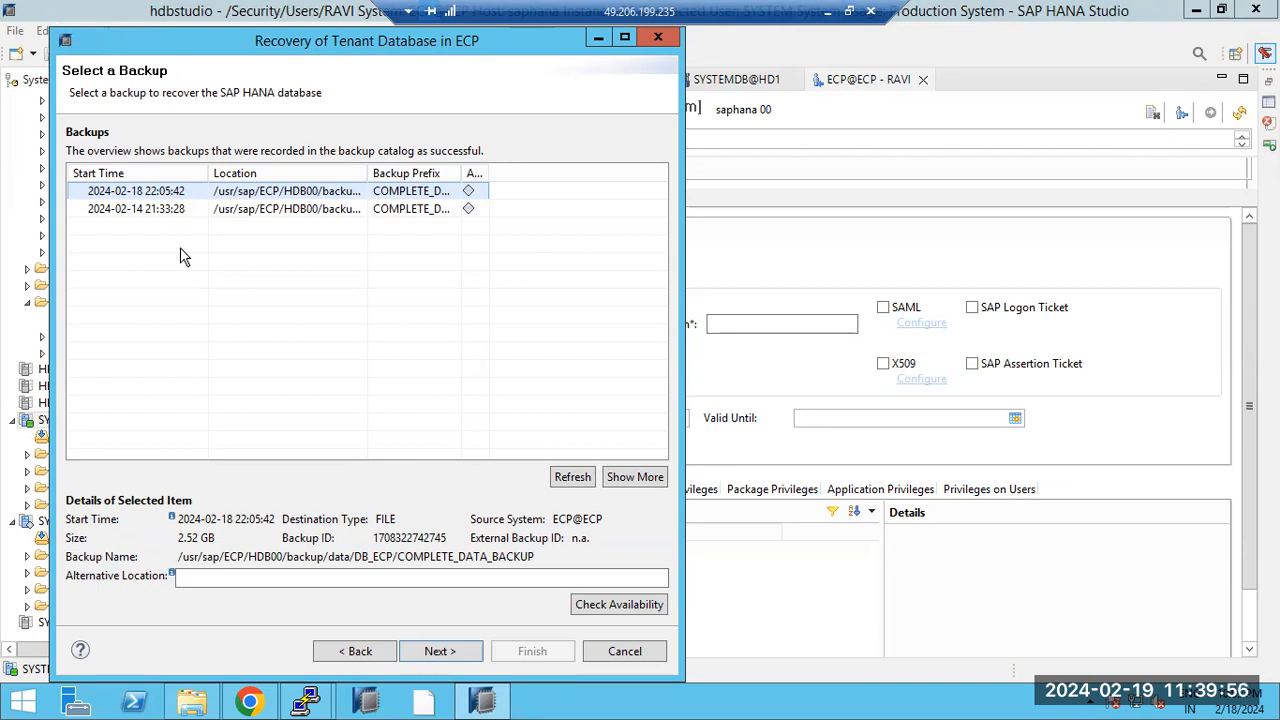
pyautogui.click(140, 212)
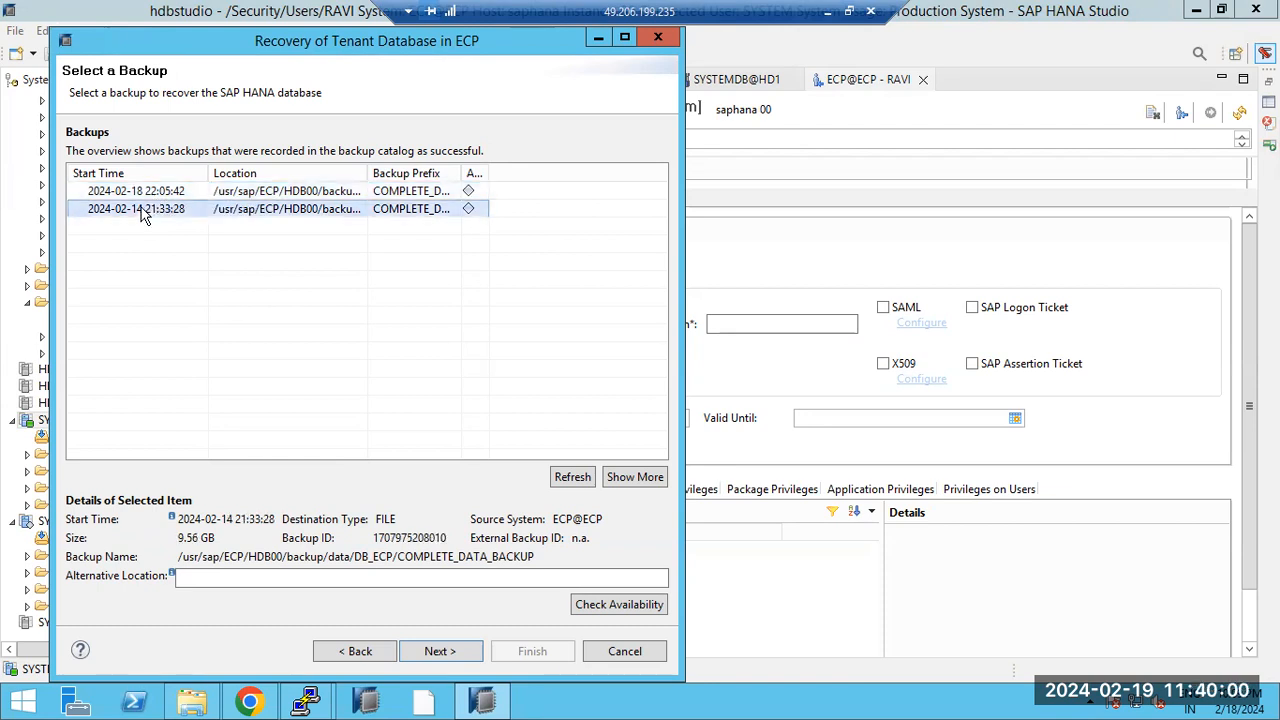
pyautogui.click(146, 192)
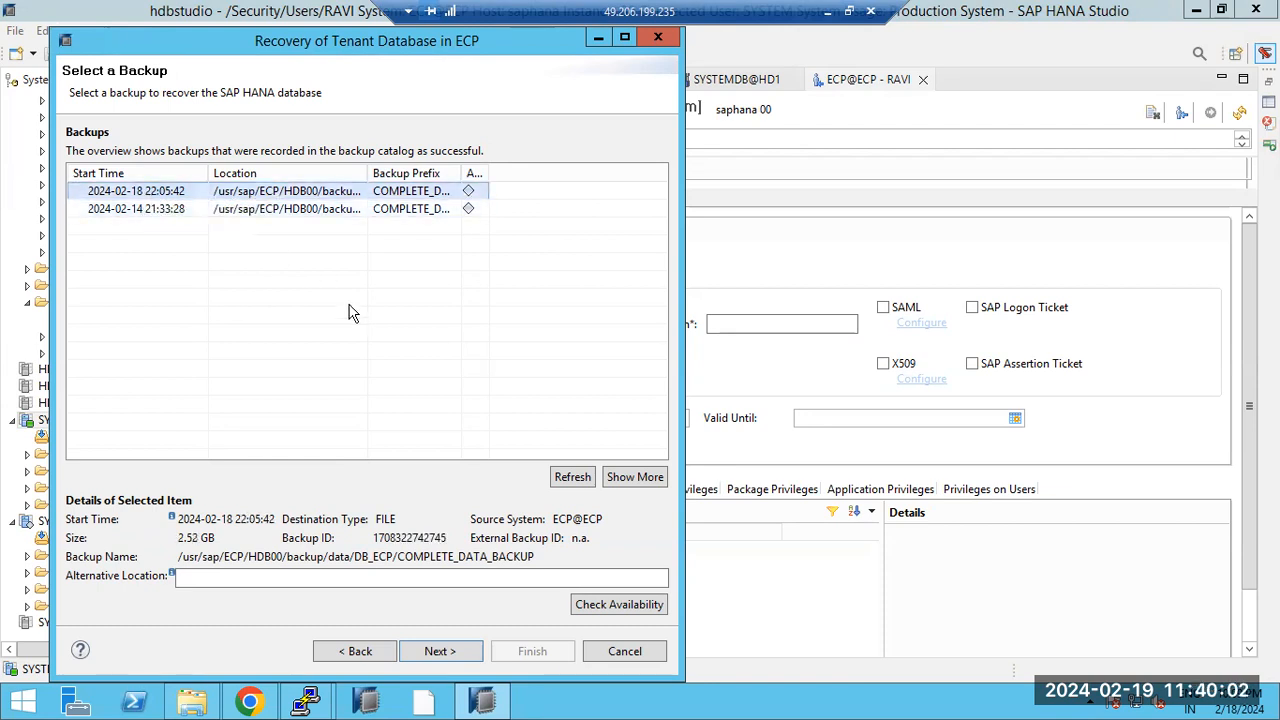
pyautogui.click(440, 651)
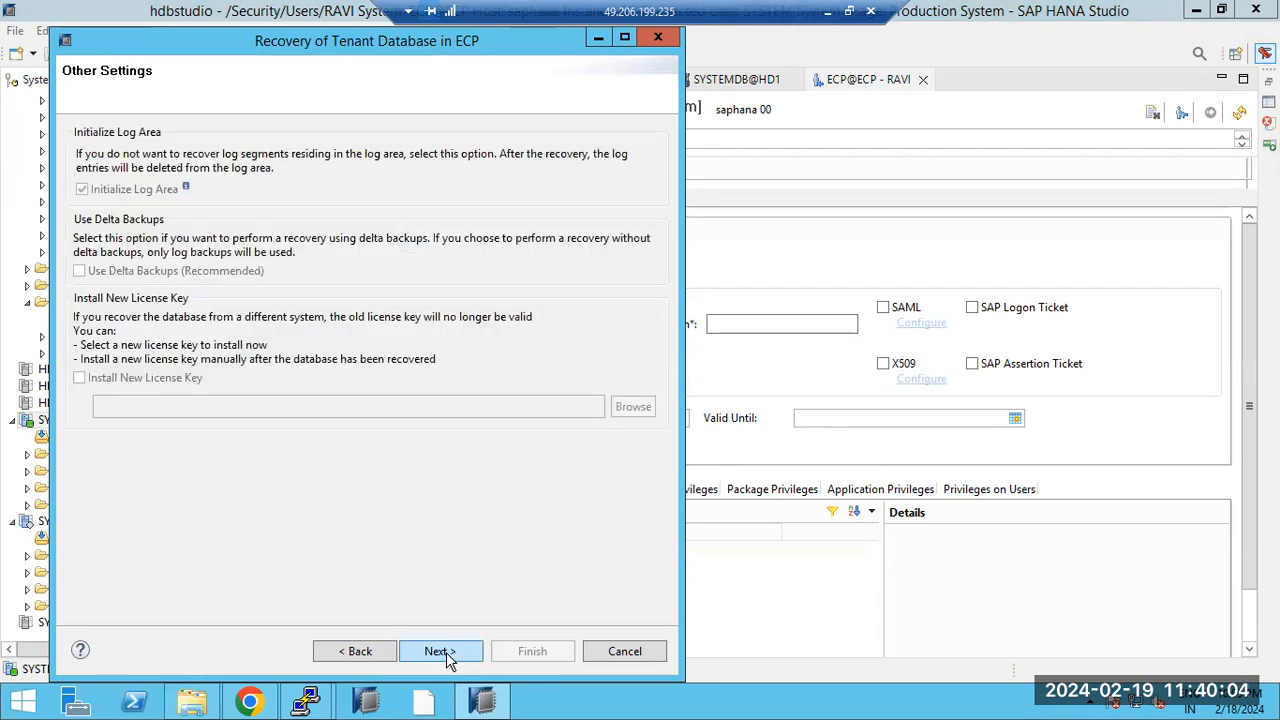
pyautogui.click(440, 651)
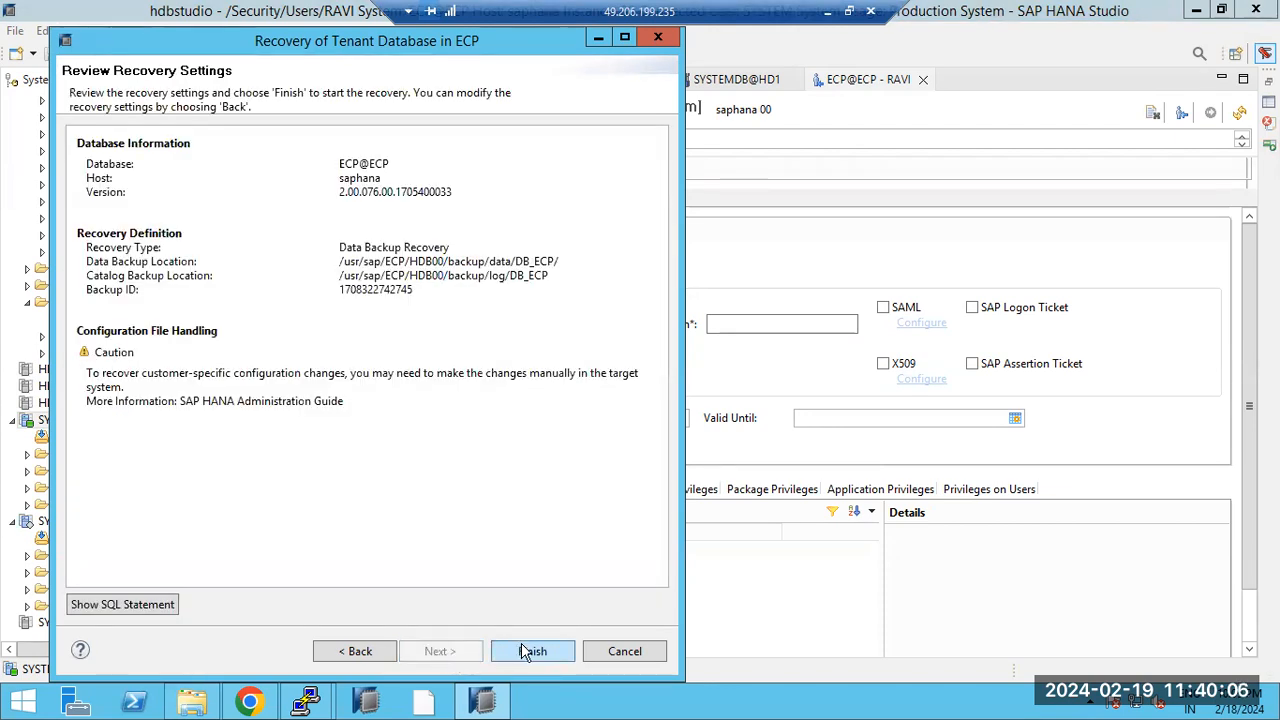
pyautogui.click(352, 655)
pyautogui.click(352, 655)
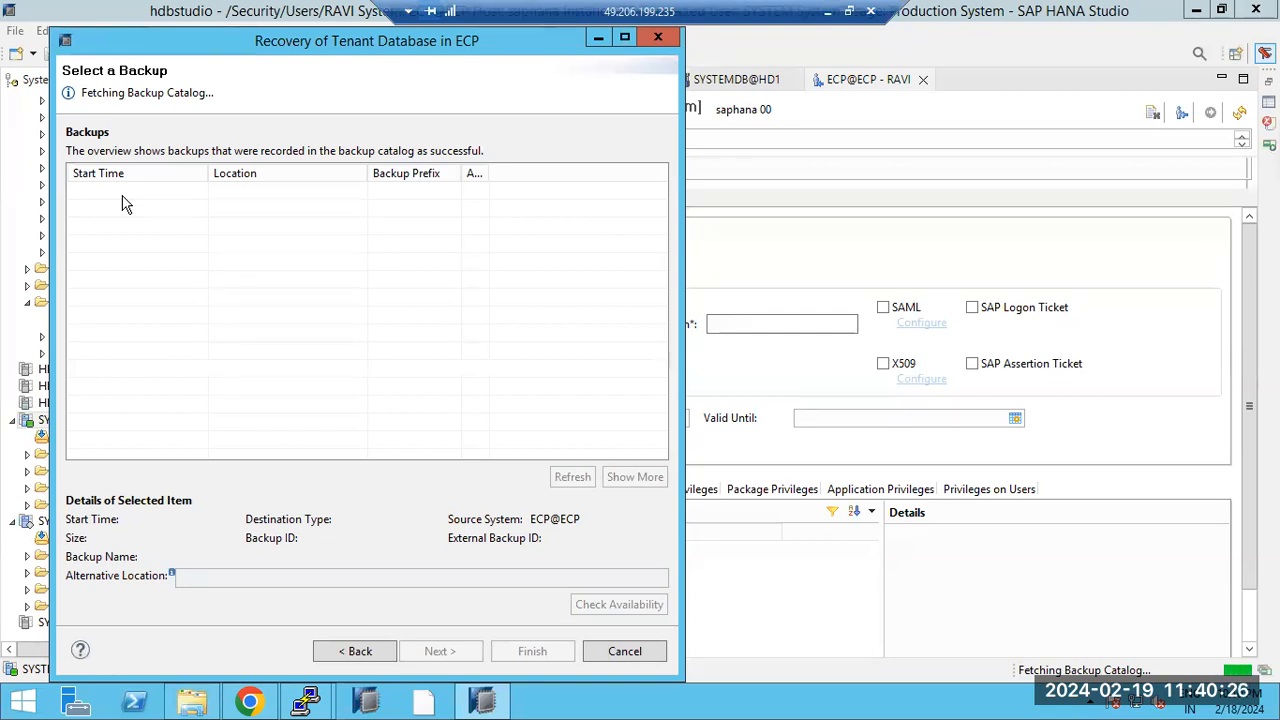
pyautogui.moveTo(108, 92); pyautogui.dragTo(214, 92)
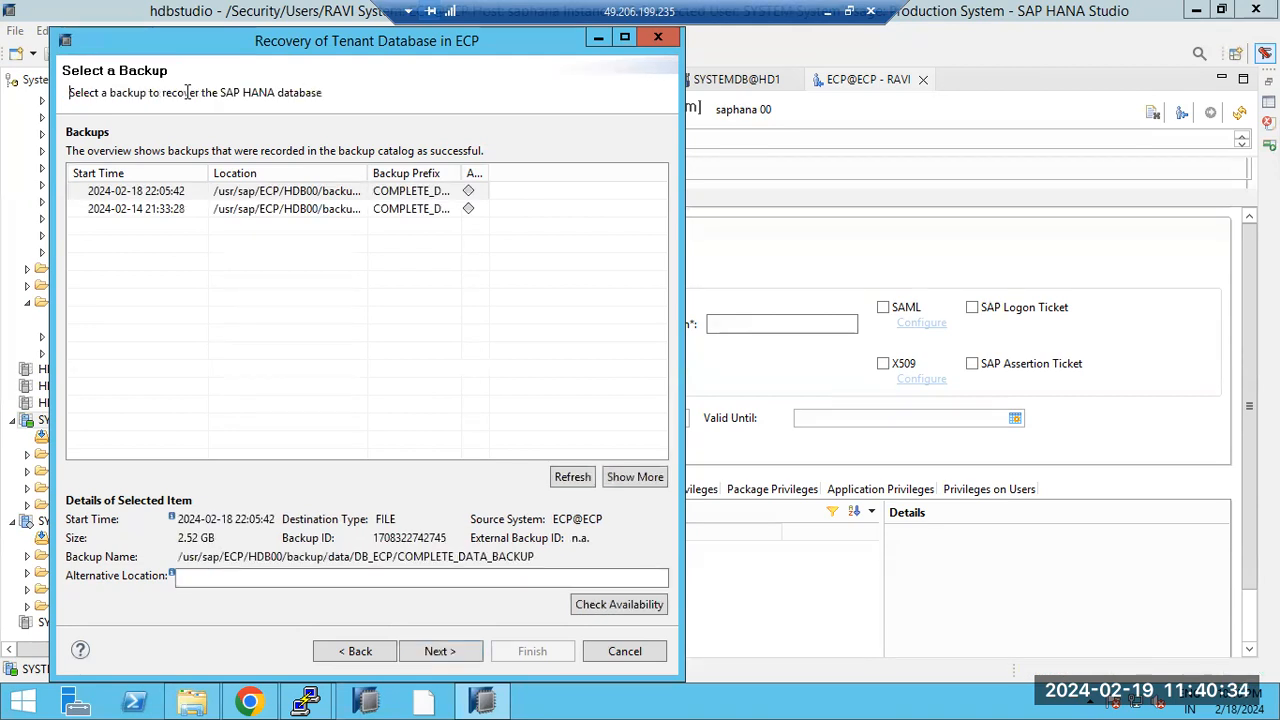
pyautogui.click(184, 193)
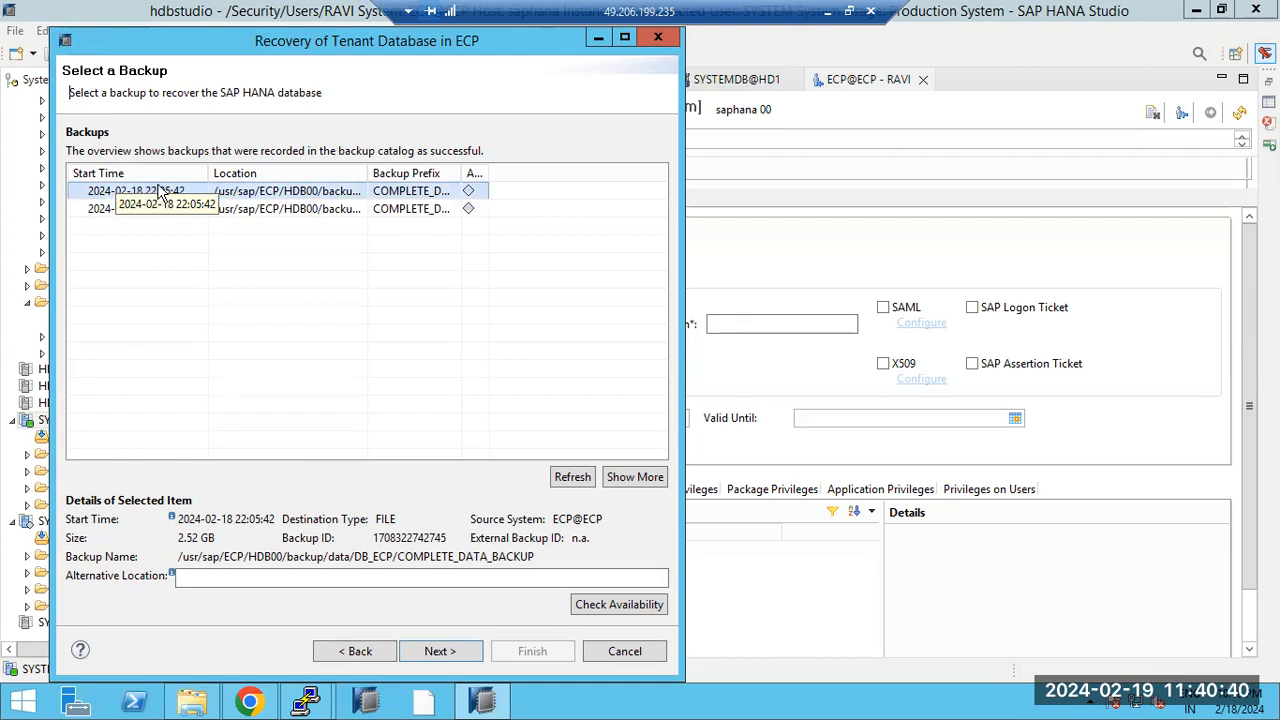
pyautogui.click(440, 652)
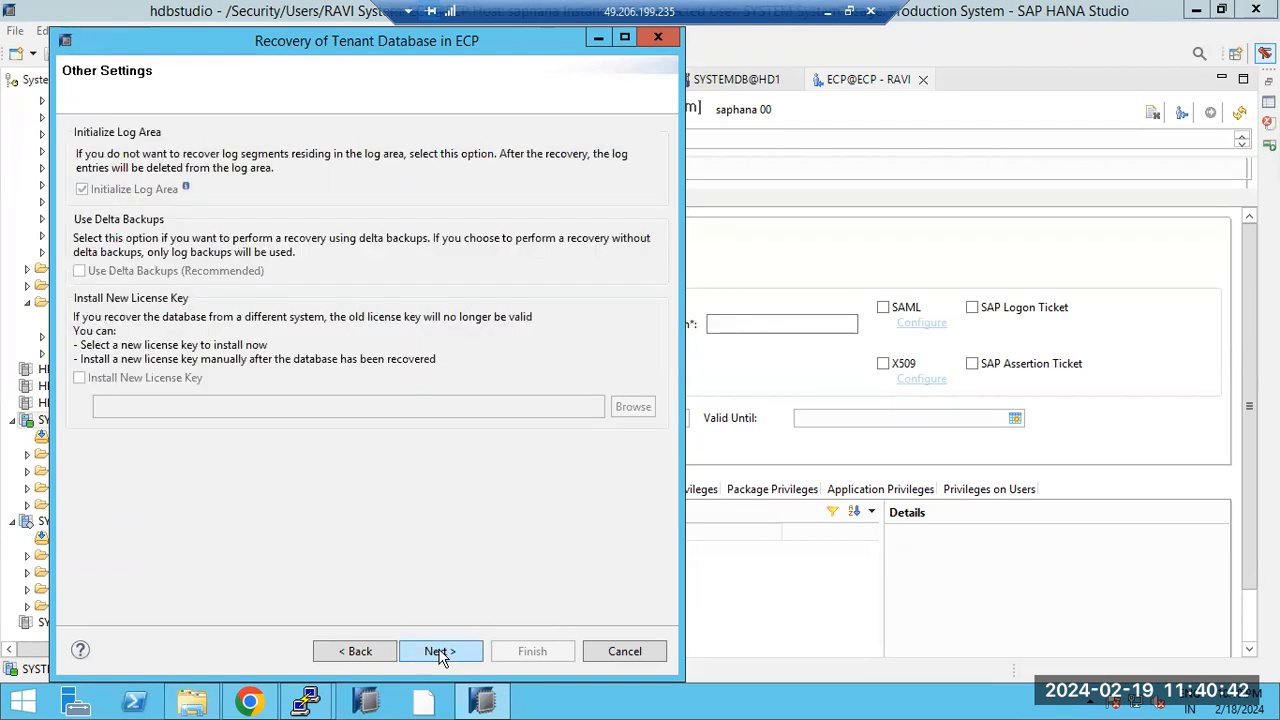
pyautogui.click(440, 652)
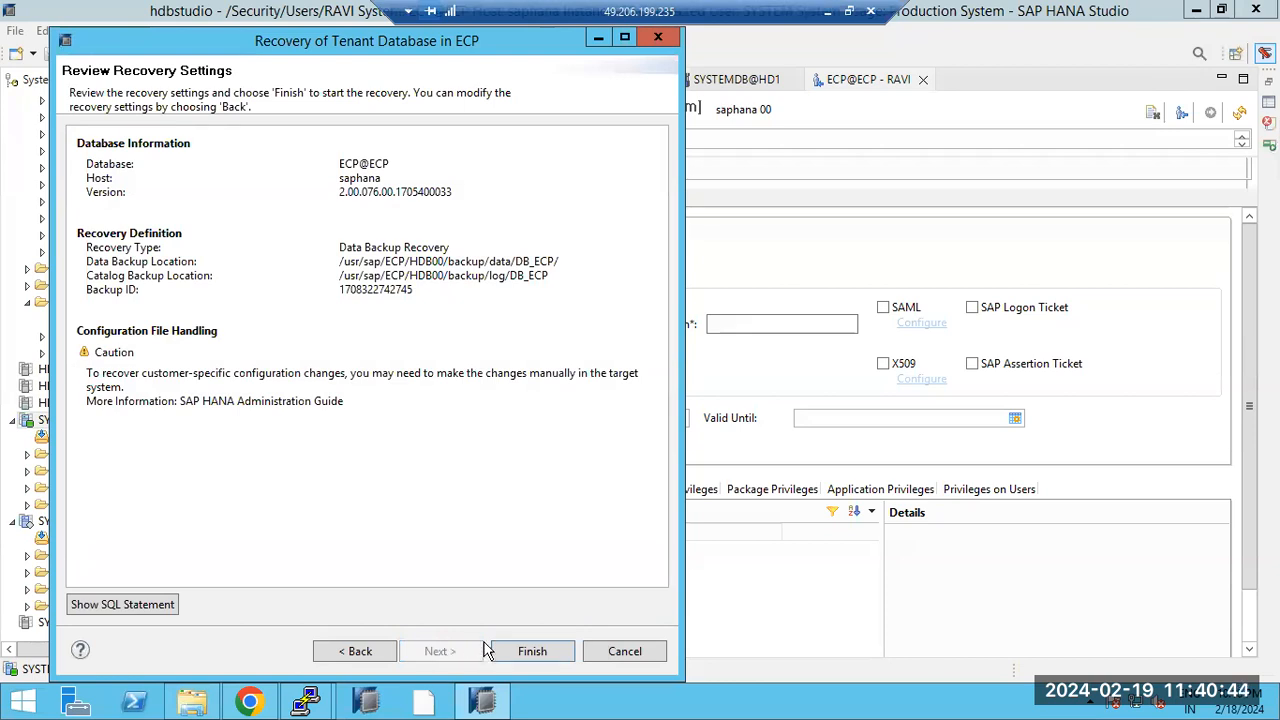
pyautogui.click(536, 652)
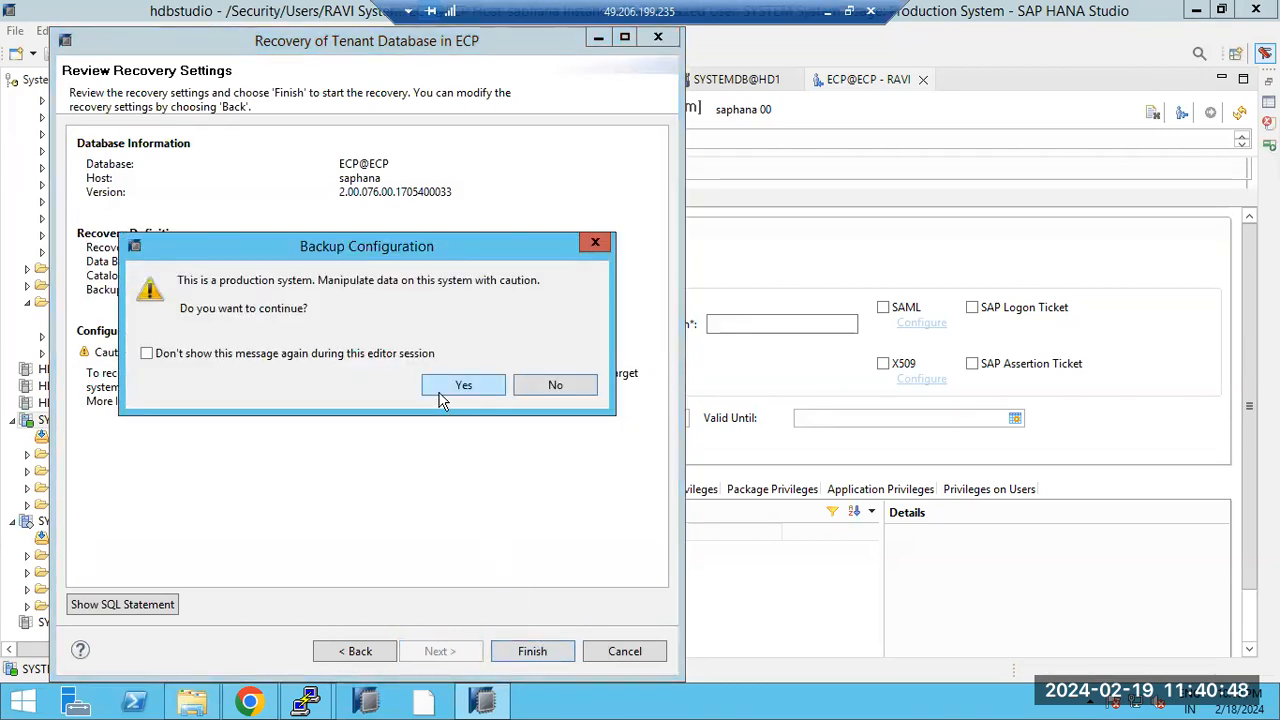
# Step: Confirm the production warning, let ECP recover 1 volume, and close the summary
pyautogui.click(441, 390)
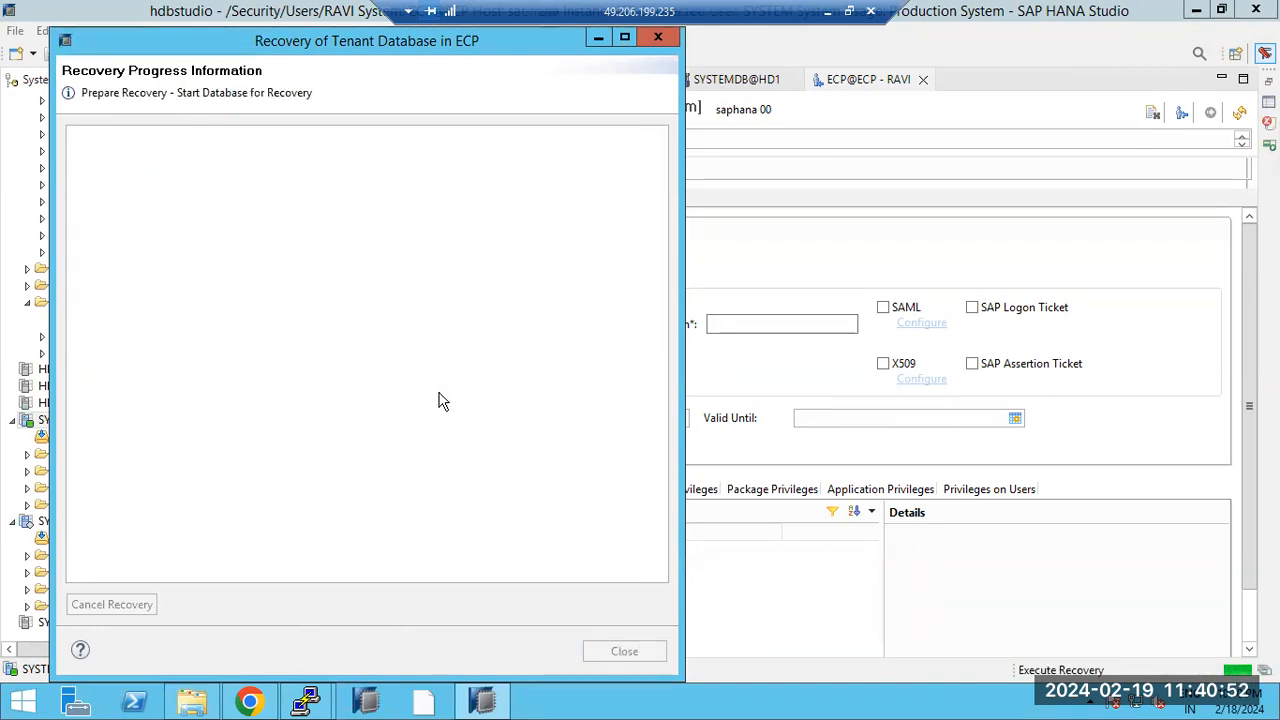
pyautogui.moveTo(208, 93); pyautogui.dragTo(279, 93)
pyautogui.moveTo(318, 700)
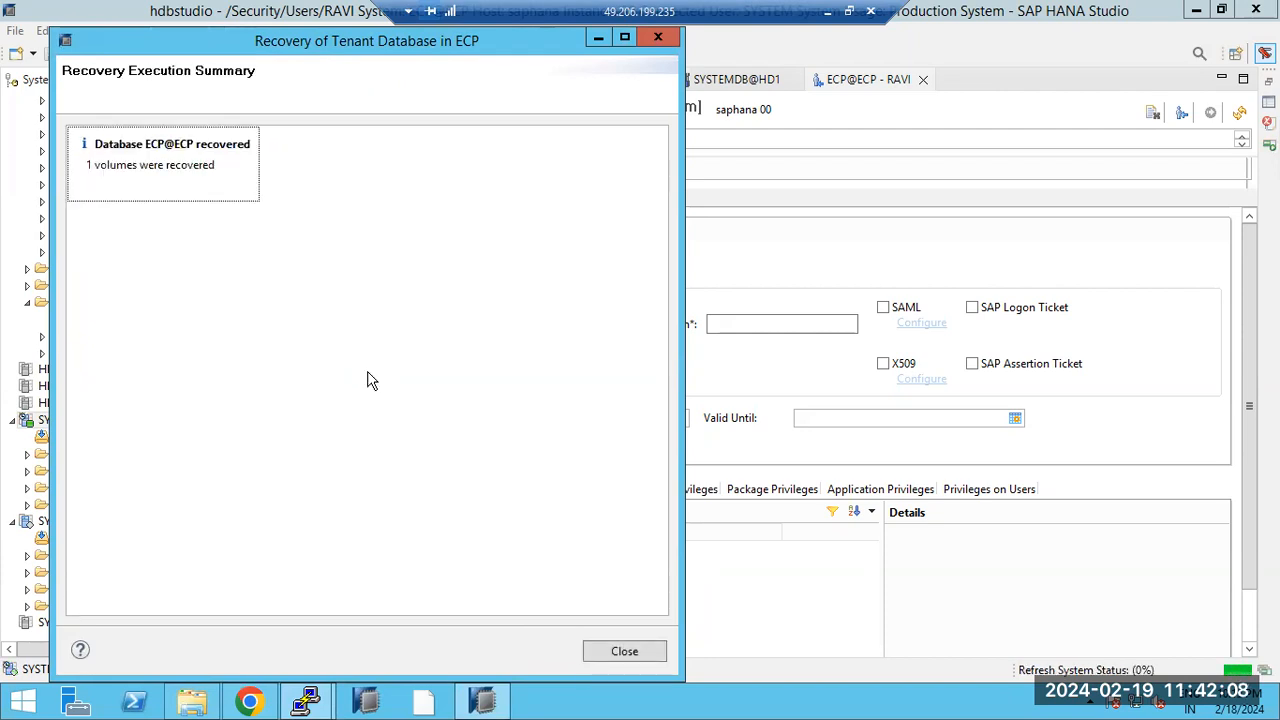
pyautogui.click(624, 655)
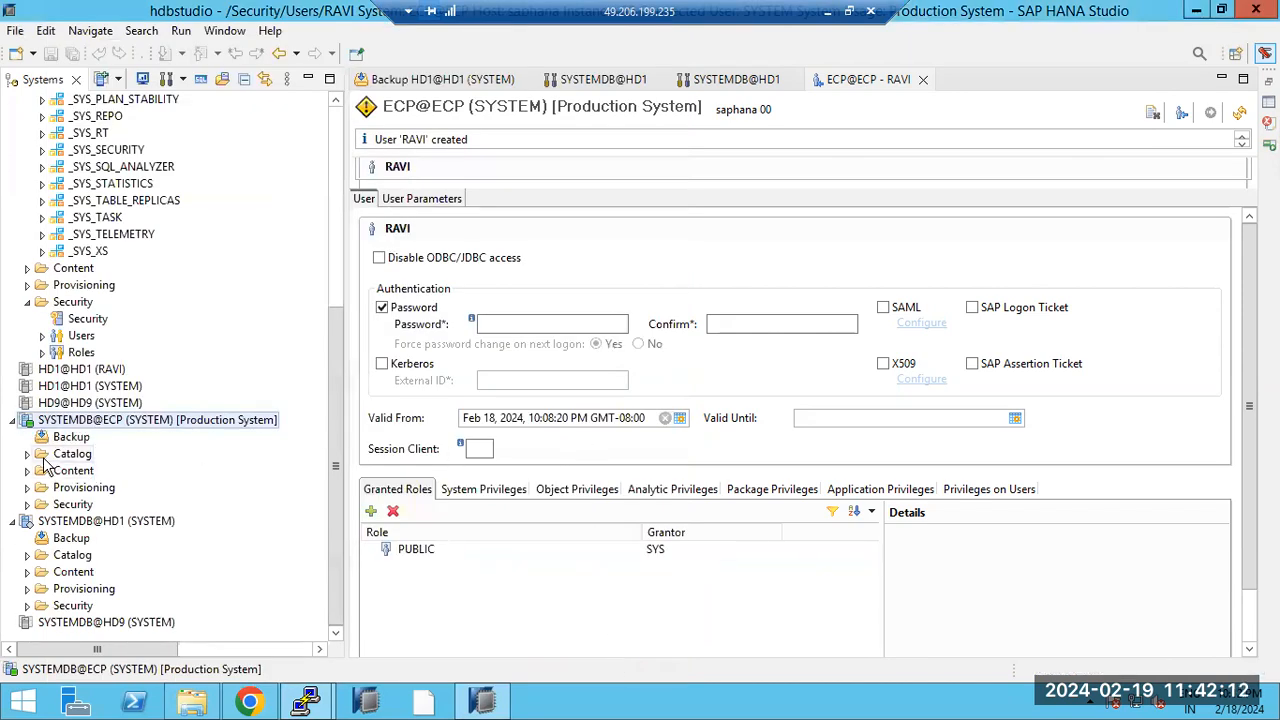
# Step: Refresh ECP@ECP and expand the recovered tenant's users list
pyautogui.scroll(3, 80, 420)
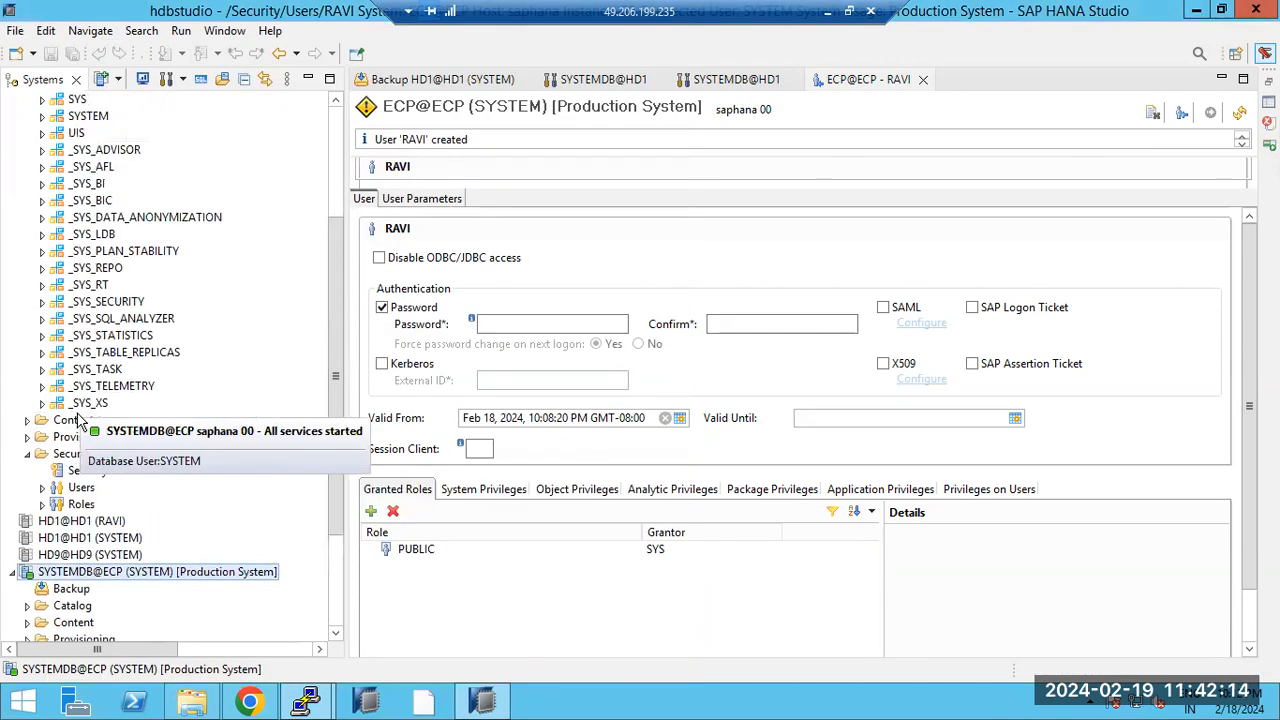
pyautogui.scroll(4, 80, 420)
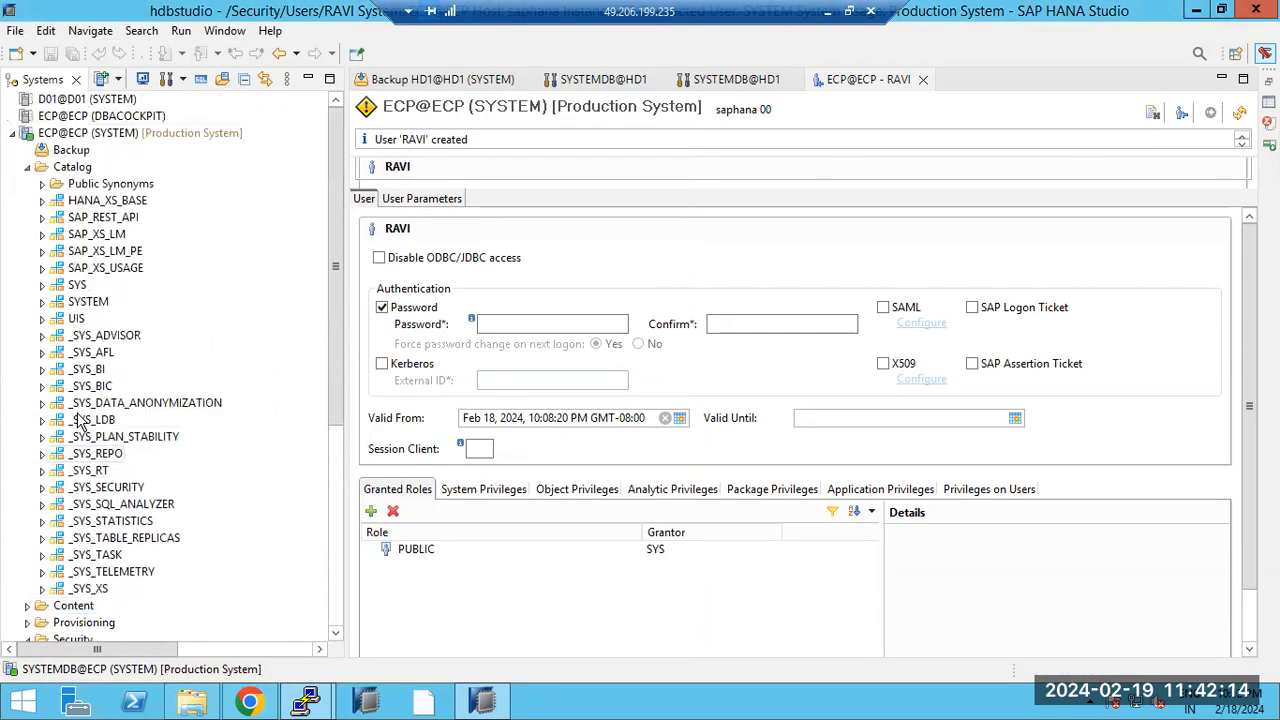
pyautogui.rightClick(72, 135)
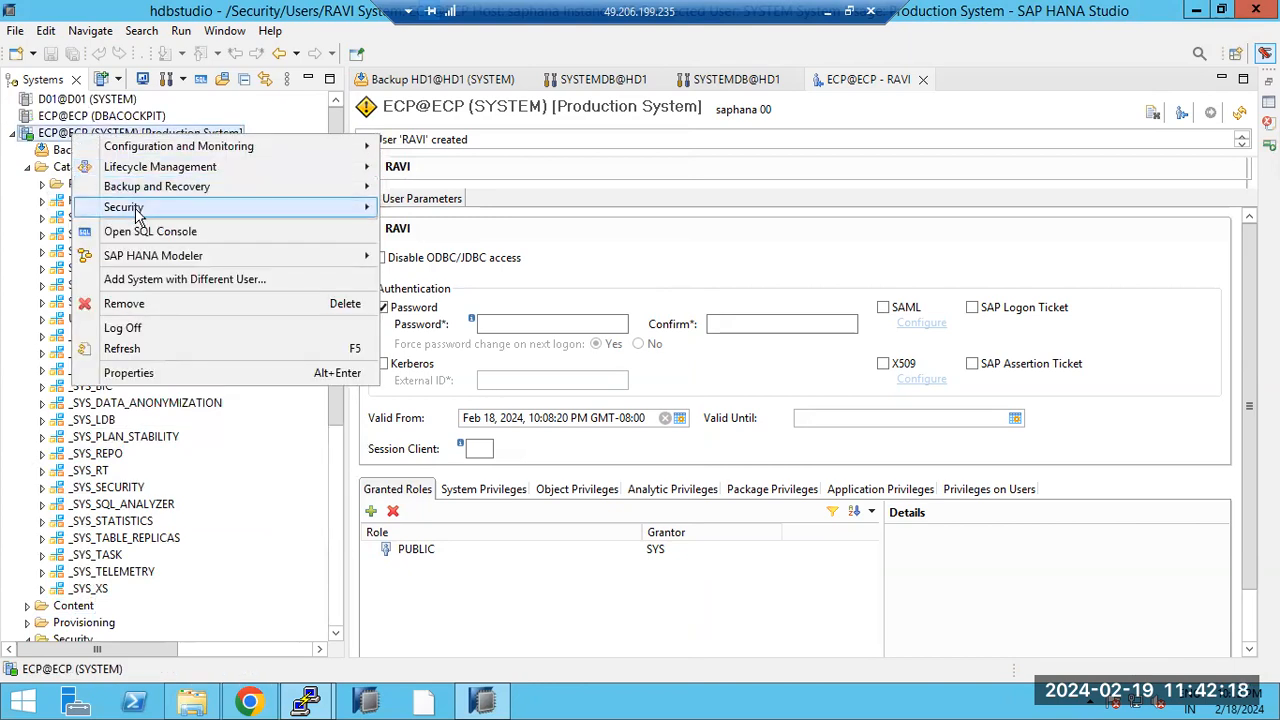
pyautogui.click(122, 349)
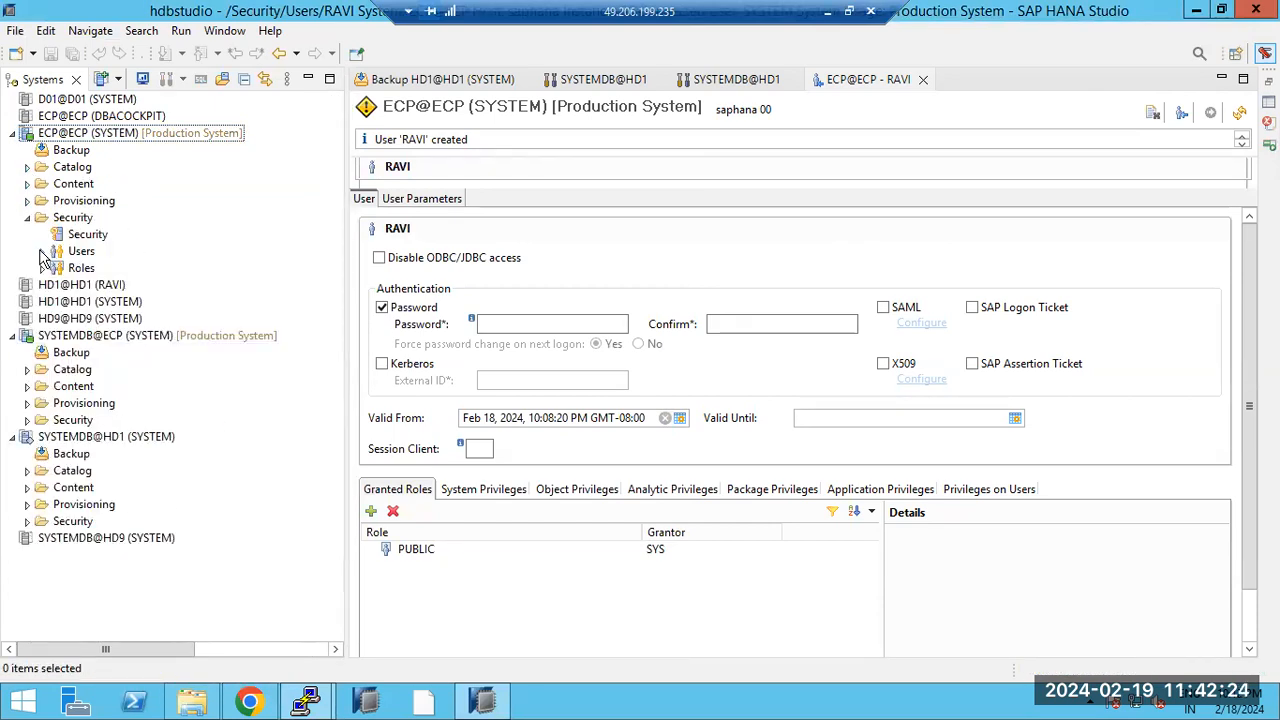
pyautogui.click(41, 251)
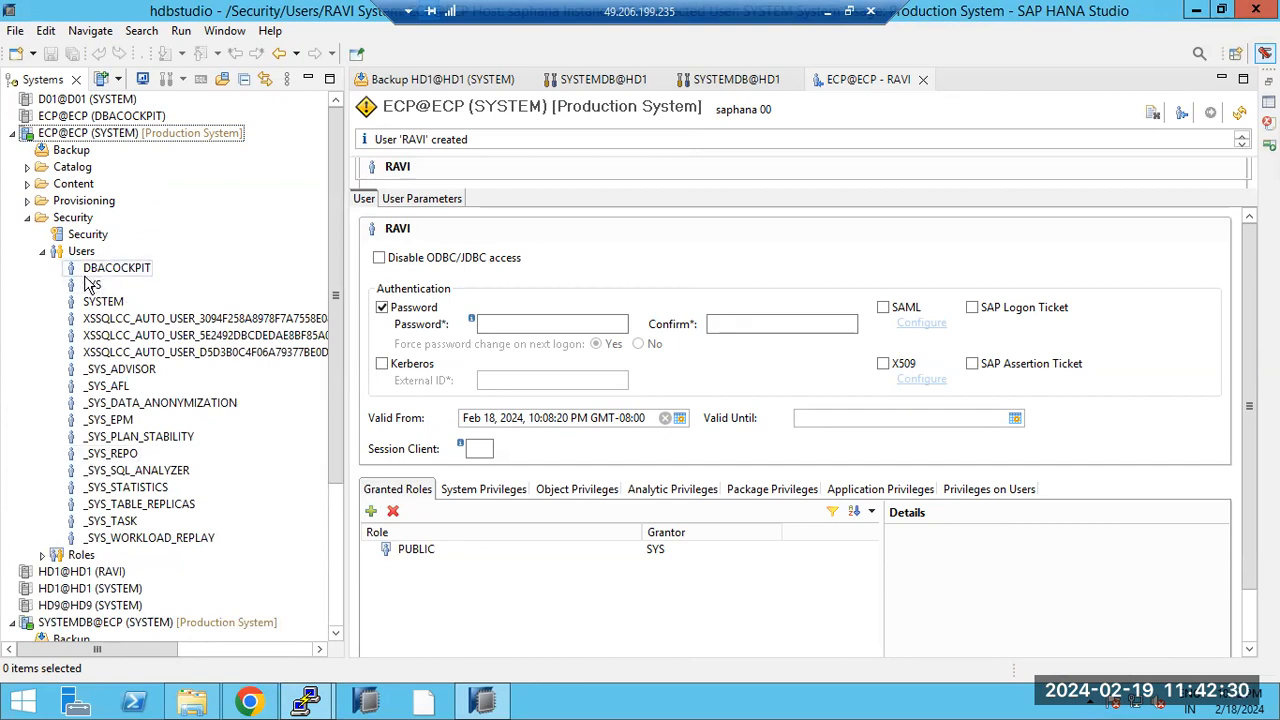
pyautogui.scroll(-2, 118, 460)
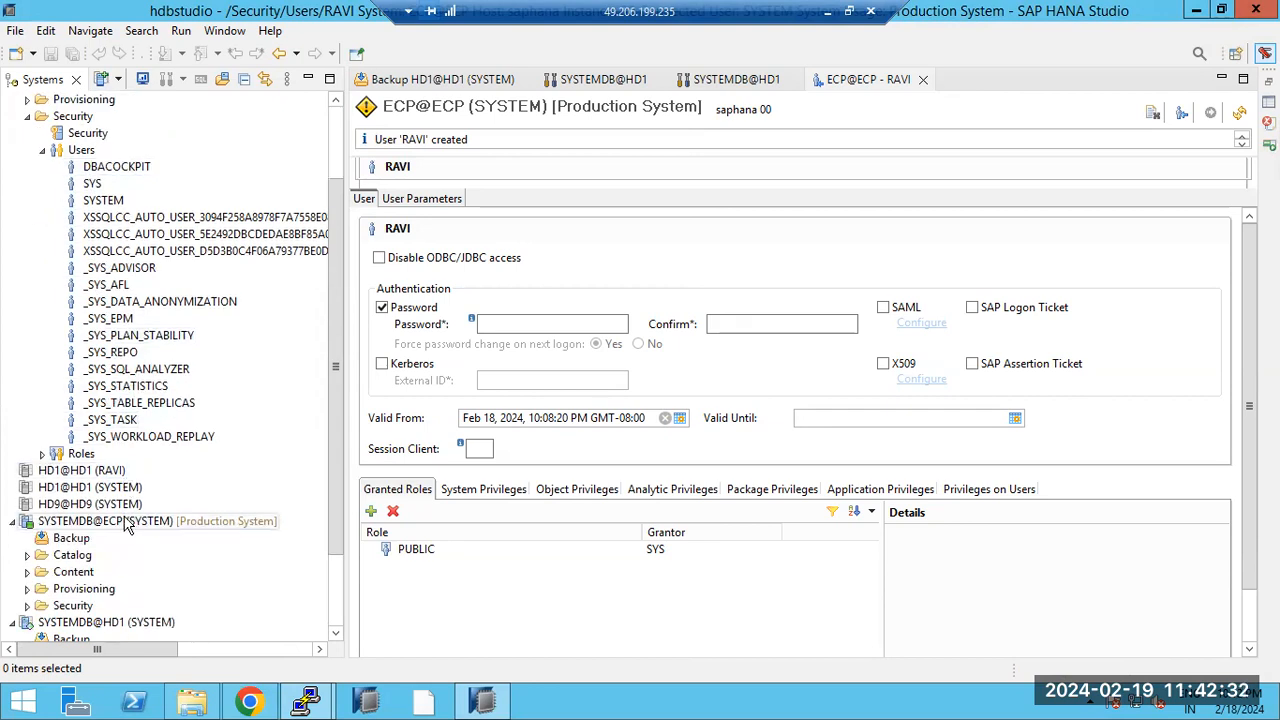
# Step: Launch Recover Tenant Database from SYSTEMDB@ECP again and cancel the wizard
pyautogui.click(122, 523)
pyautogui.rightClick(122, 525)
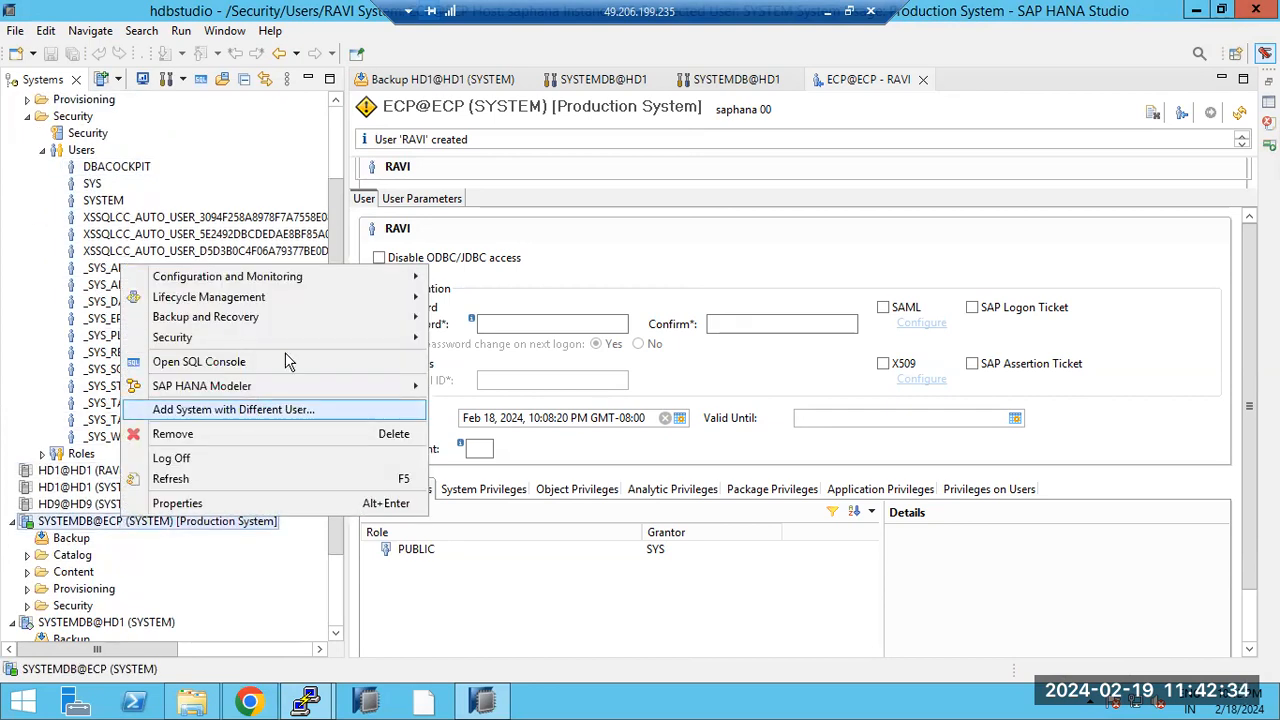
pyautogui.moveTo(349, 324)
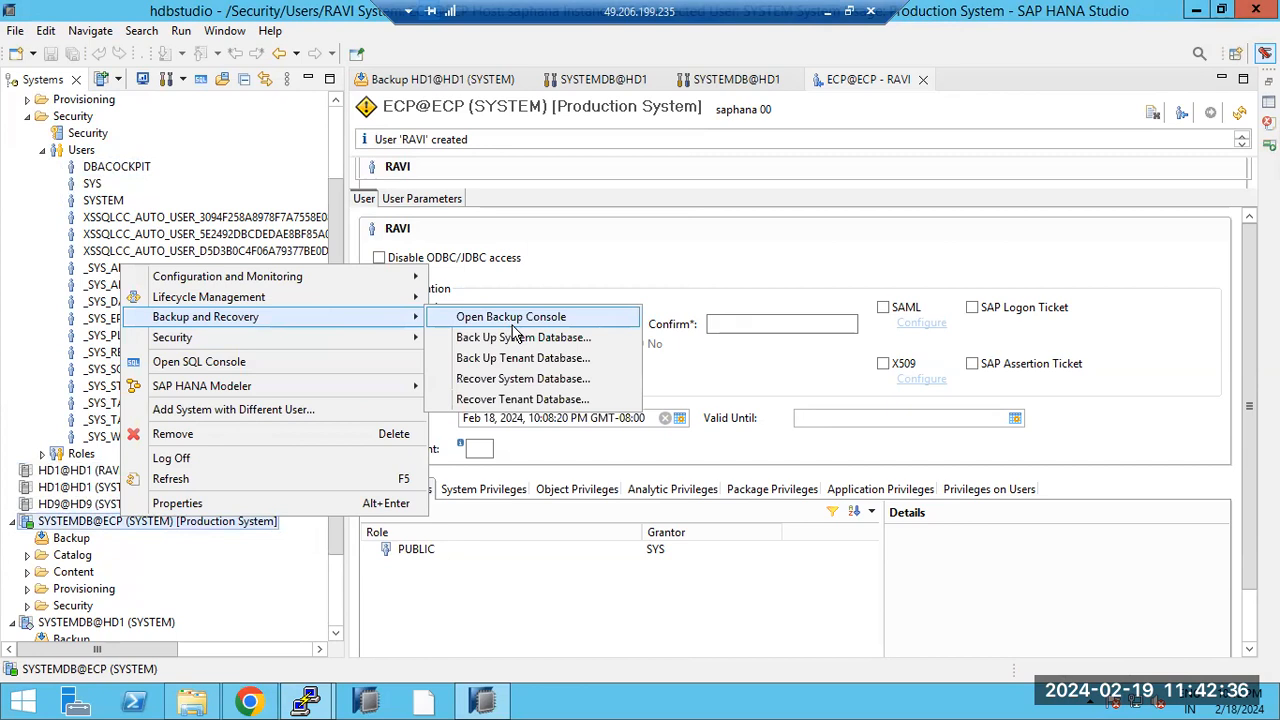
pyautogui.click(505, 399)
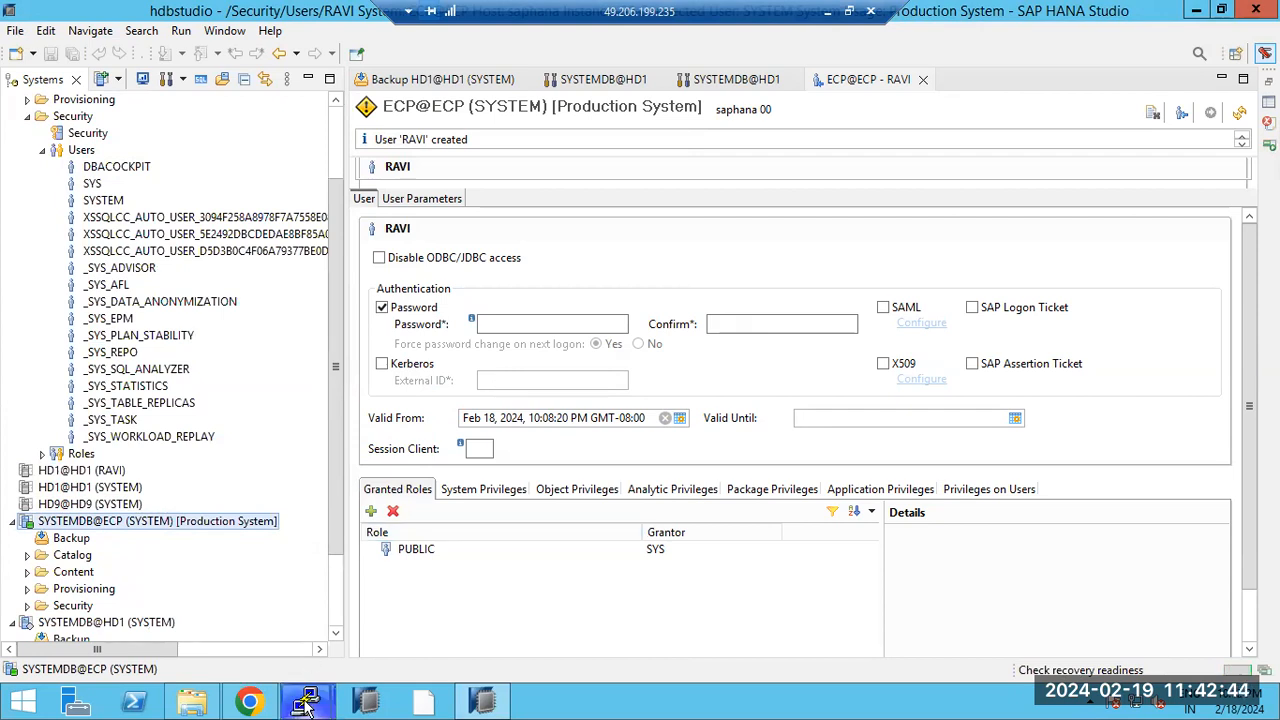
pyautogui.moveTo(307, 705)
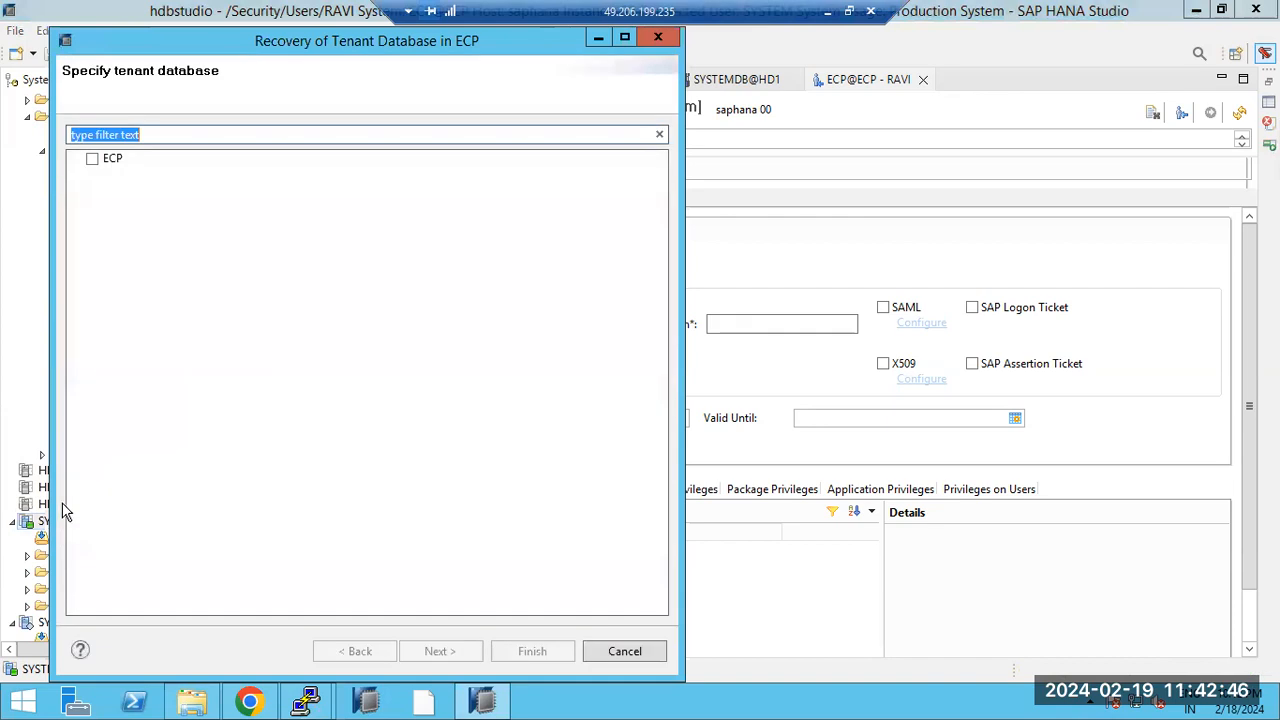
pyautogui.click(624, 651)
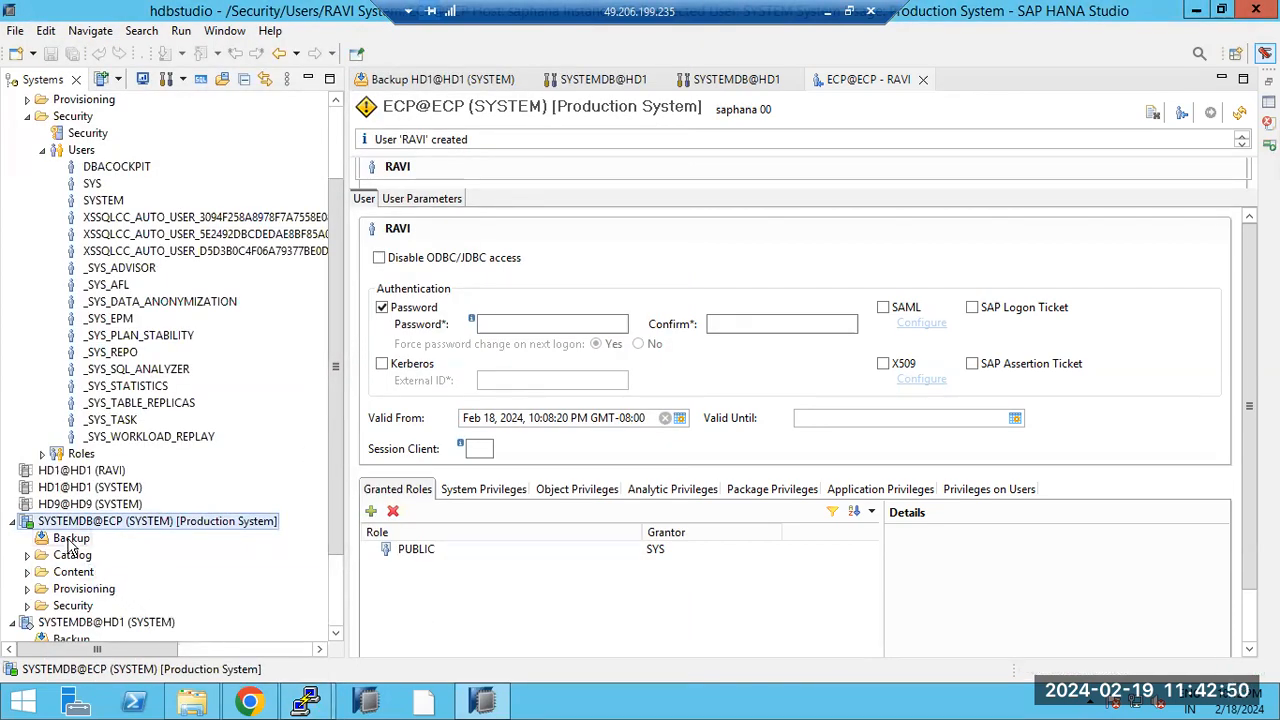
# Step: Show SYSTEMDB@ECP backup Configuration, marking the 15-minute interval and /usr/sap/ECP/HDB00/backup/log path
pyautogui.click(71, 540)
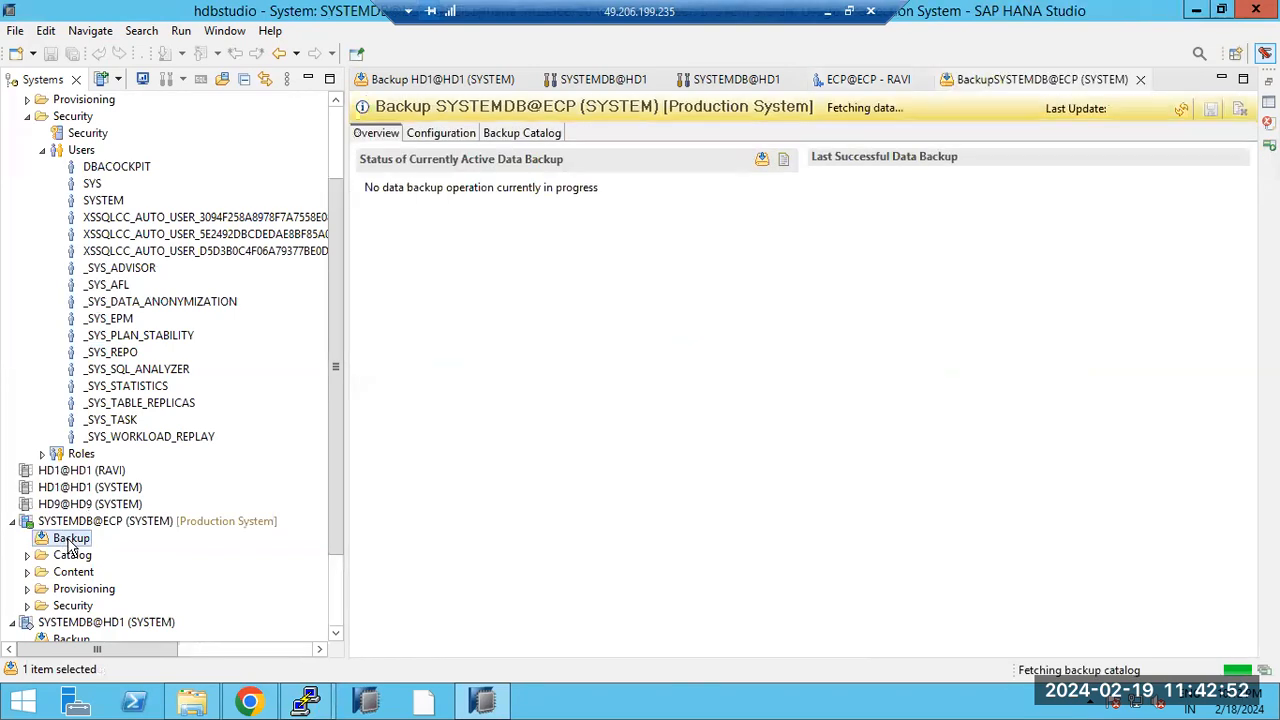
pyautogui.click(461, 137)
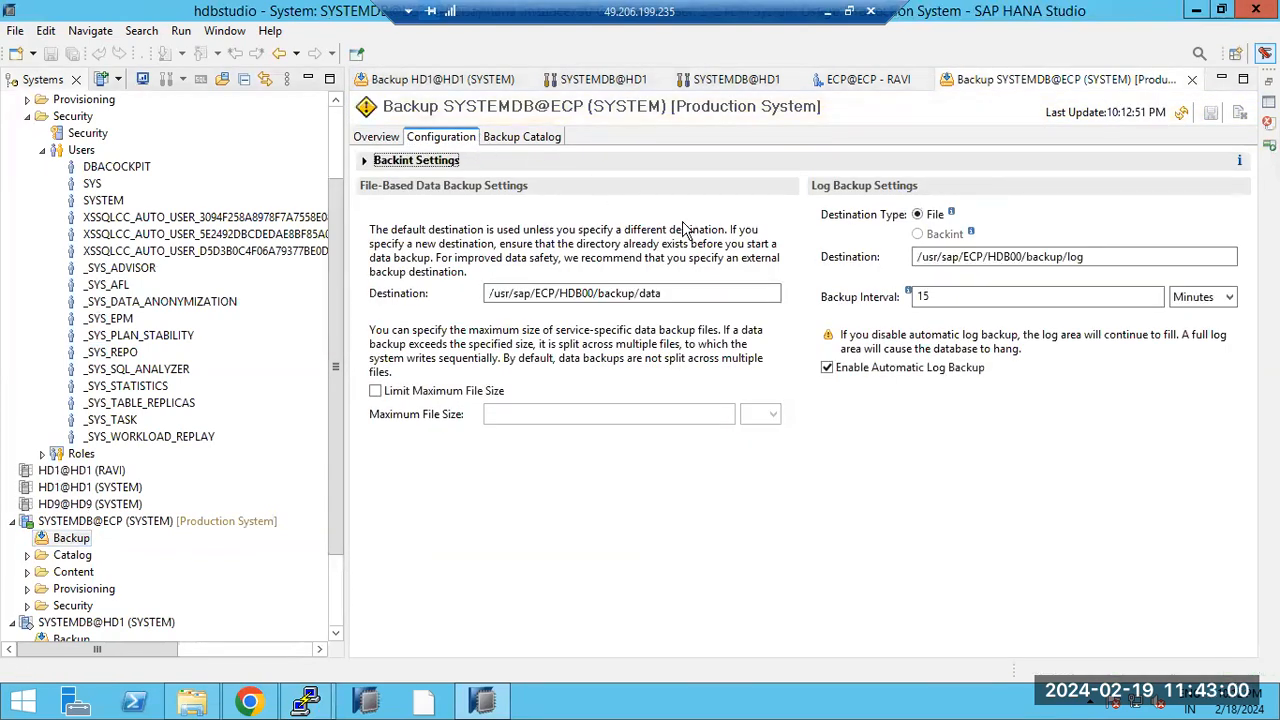
pyautogui.moveTo(936, 298); pyautogui.dragTo(914, 298)
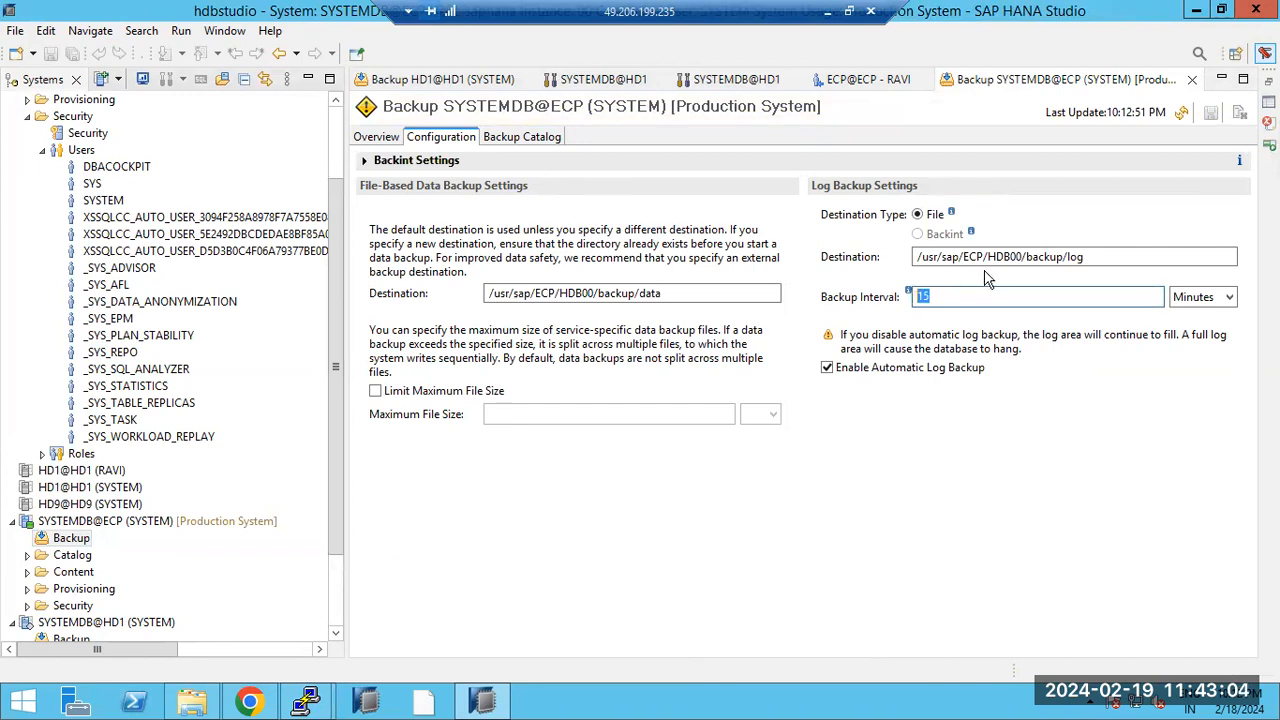
pyautogui.moveTo(1100, 257); pyautogui.dragTo(921, 257)
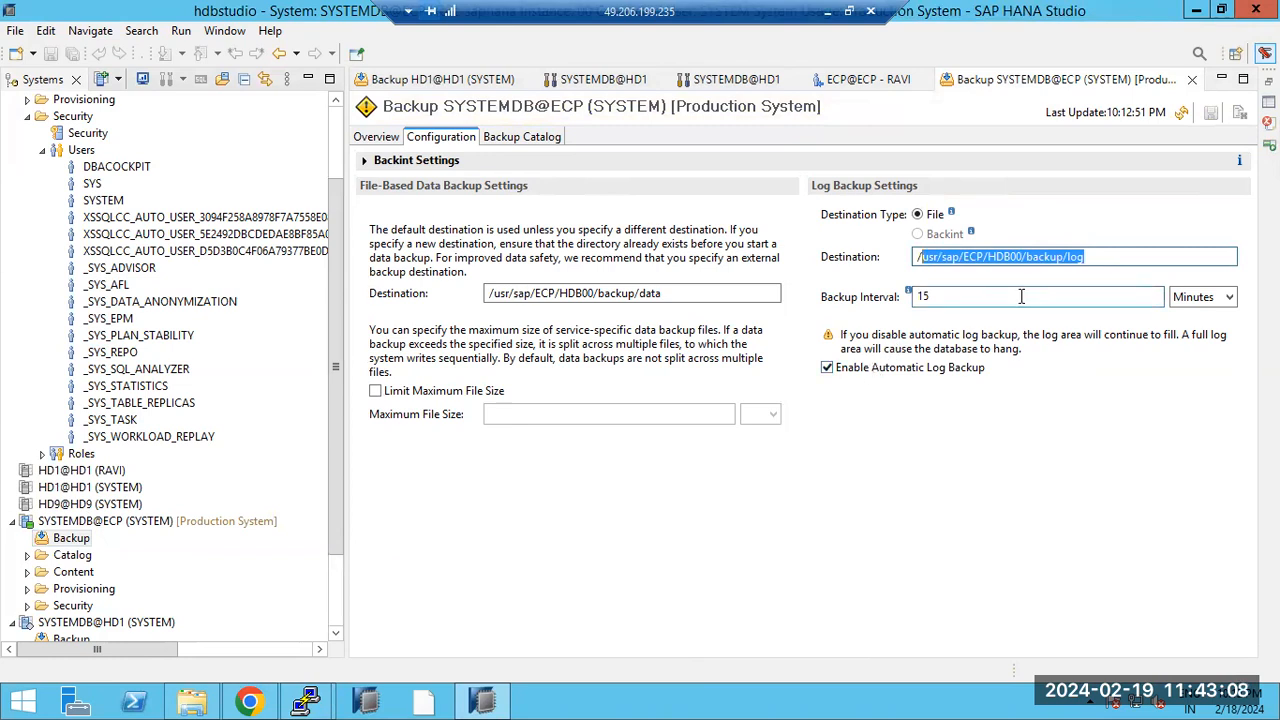
pyautogui.moveTo(1120, 256); pyautogui.dragTo(862, 256)
pyautogui.press('super+c')
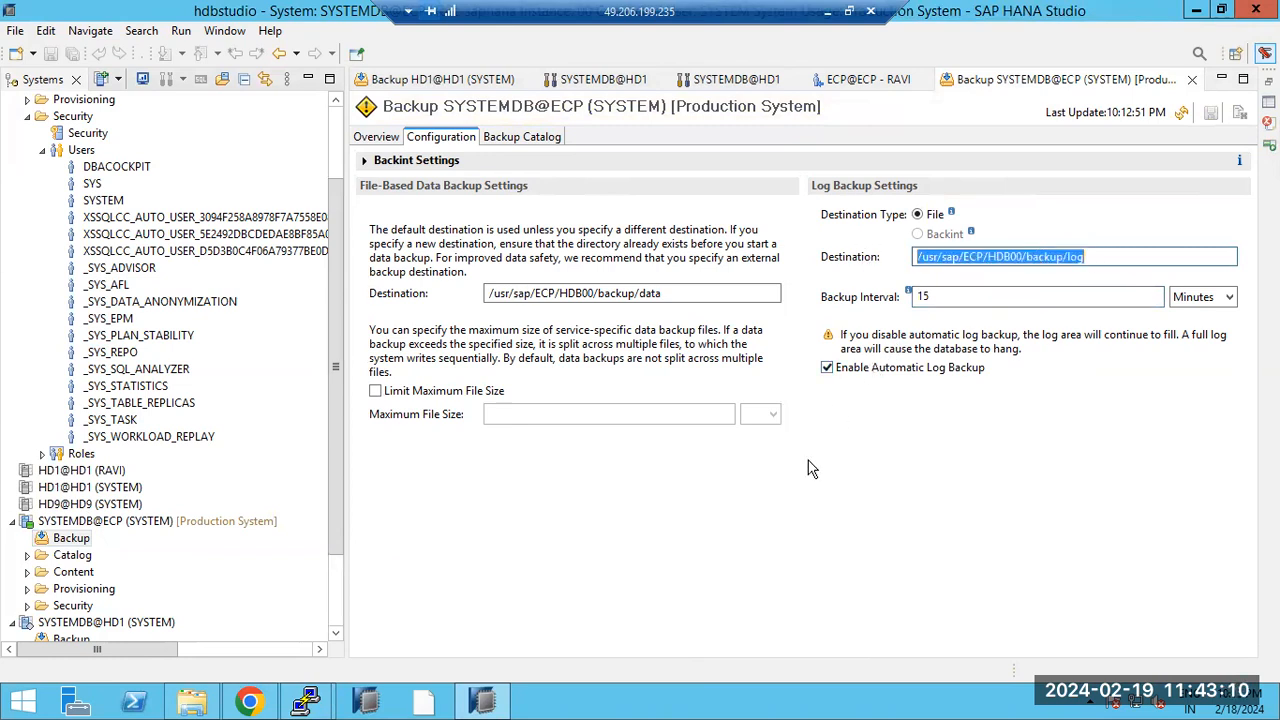
# Step: In the ecpadm PuTTY session, change to /usr/sap/ECP/HDB00/backup/log and list it with ls -ltr
pyautogui.click(328, 703)
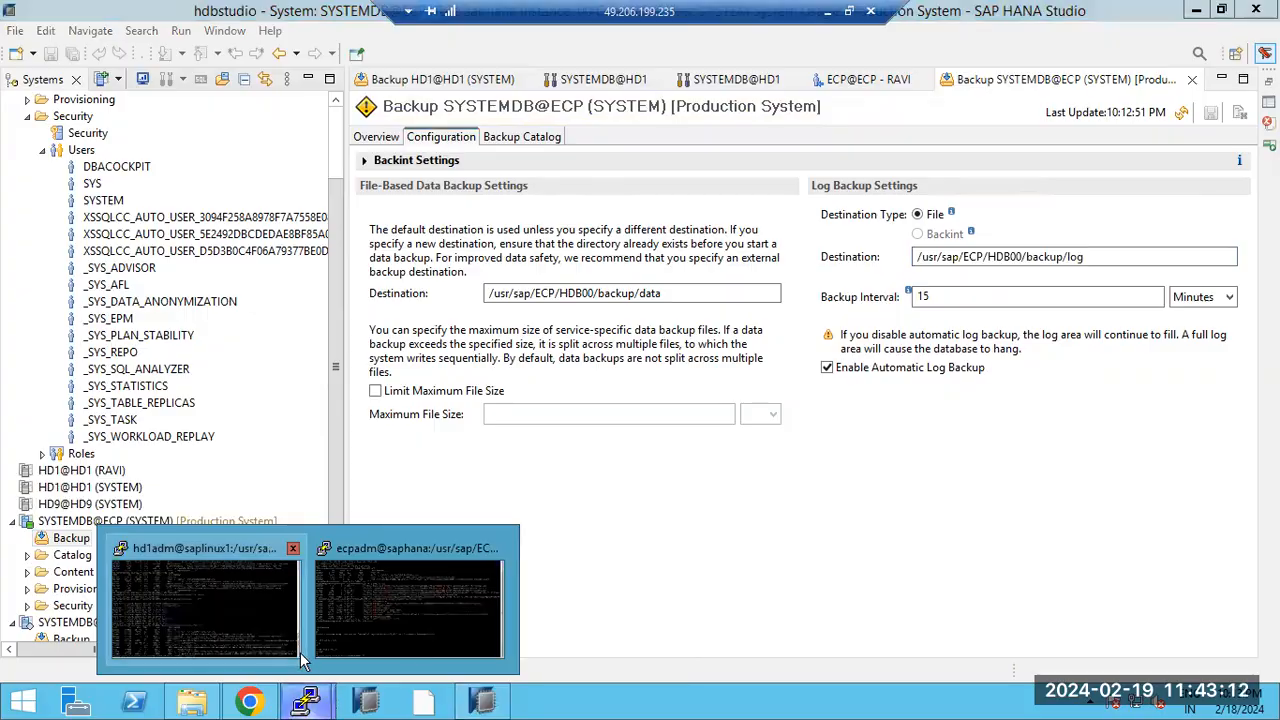
pyautogui.click(410, 605)
pyautogui.write('cd')
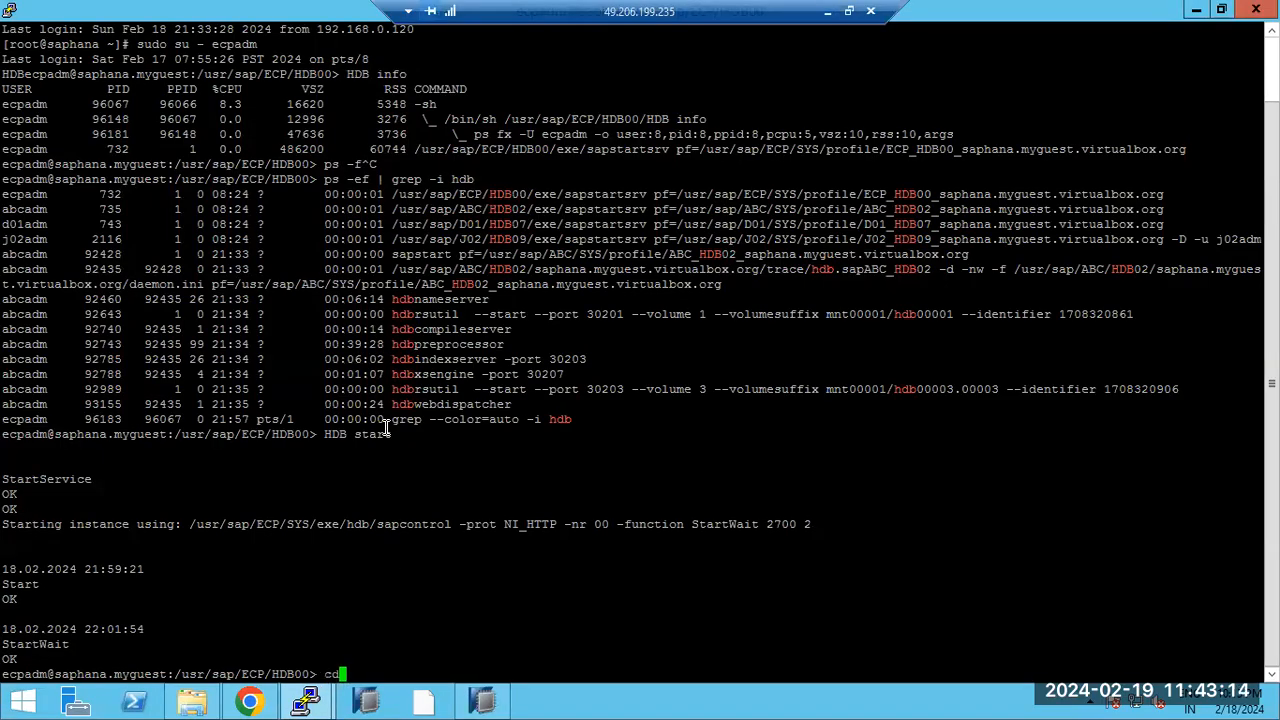
pyautogui.rightClick(385, 428)
pyautogui.press('Return')
pyautogui.write('ls -ltr')
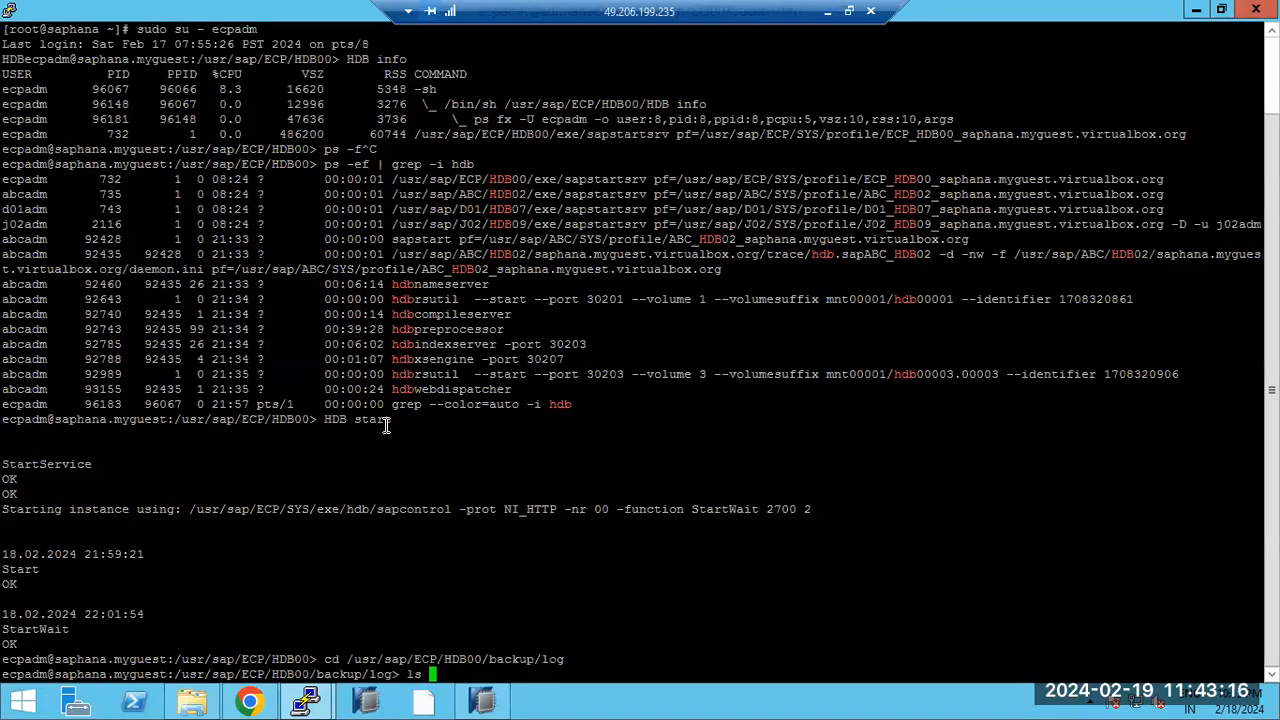
pyautogui.press('Return')
# Step: Enter DB_ECP, list its log backups with ls -ltr, and mark the oldest backup's timestamp
pyautogui.write('cd')
pyautogui.doubleClick(367, 656)
pyautogui.rightClick(368, 657)
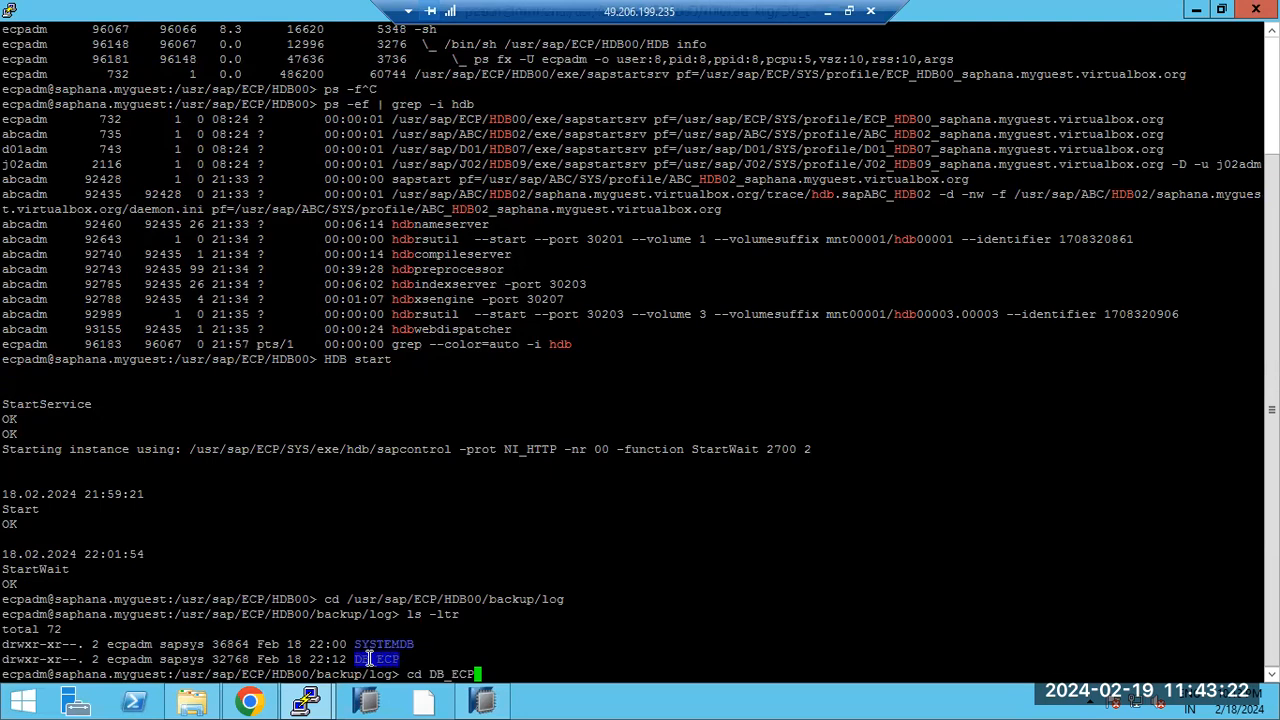
pyautogui.press('Return')
pyautogui.write('ls -ltr')
pyautogui.press('Return')
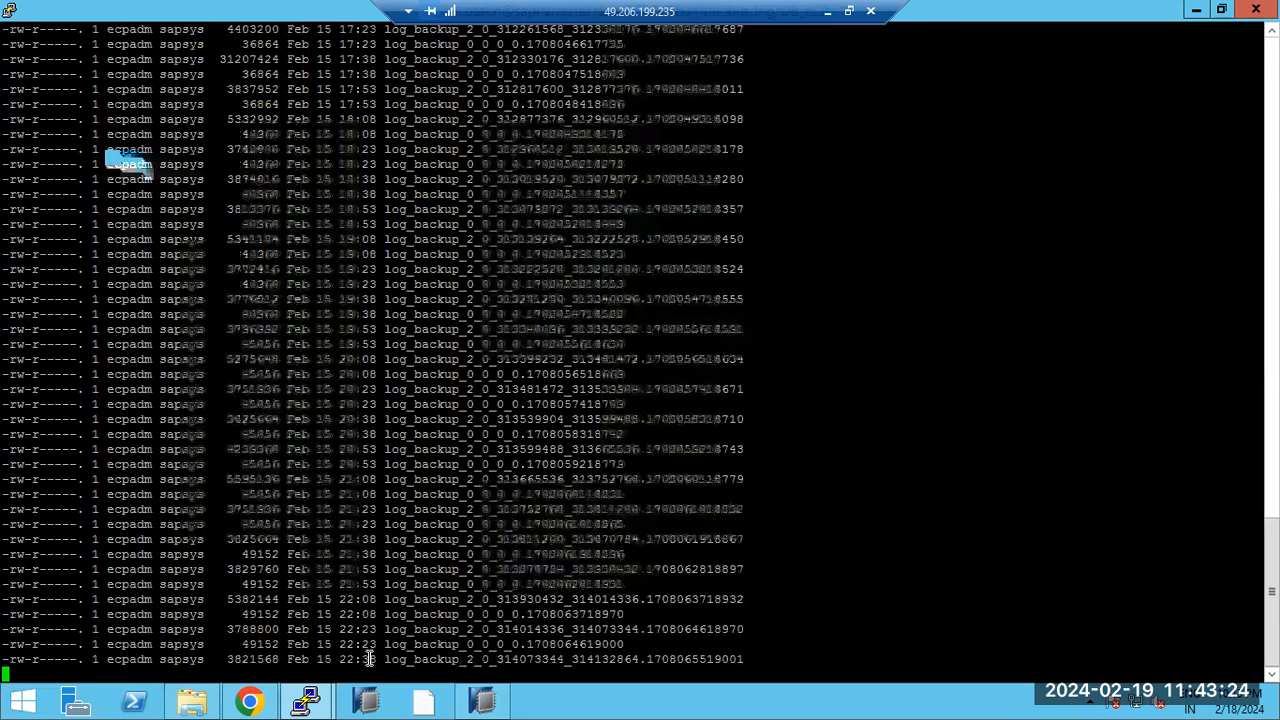
pyautogui.moveTo(637, 663); pyautogui.dragTo(562, 567)
pyautogui.scroll(4, 549, 557)
pyautogui.scroll(15, 549, 557)
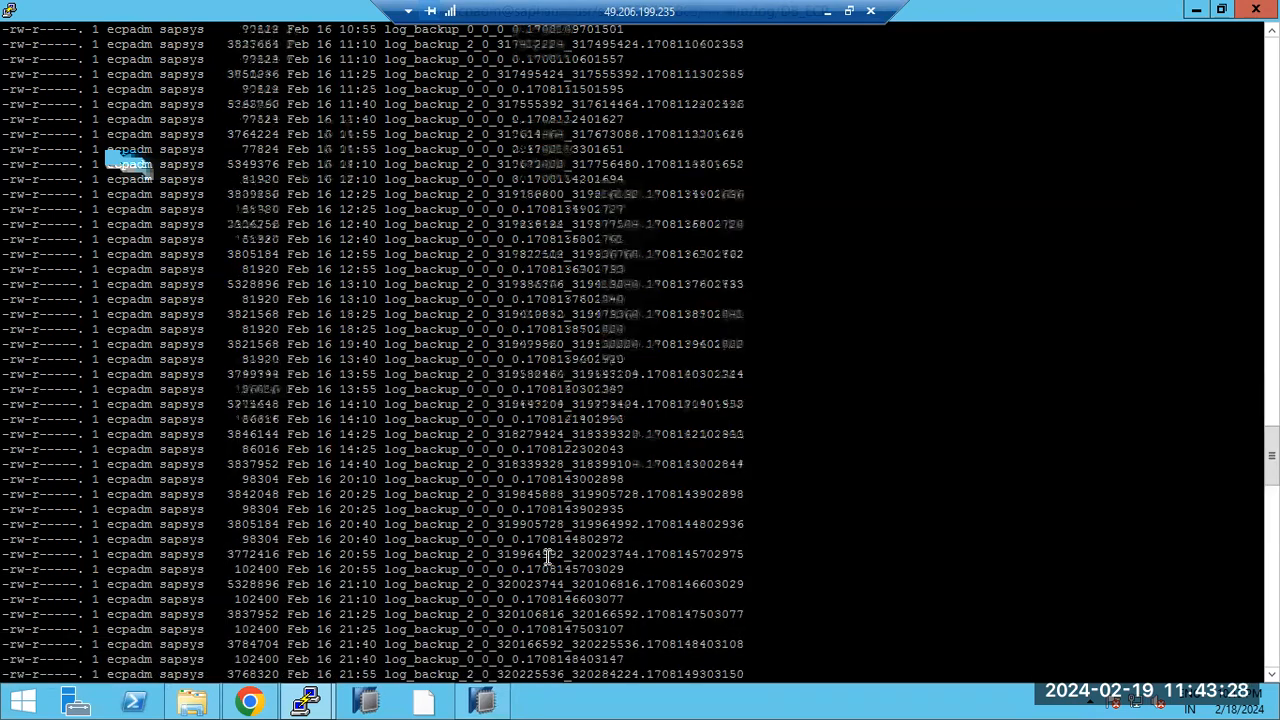
pyautogui.scroll(-15, 545, 557)
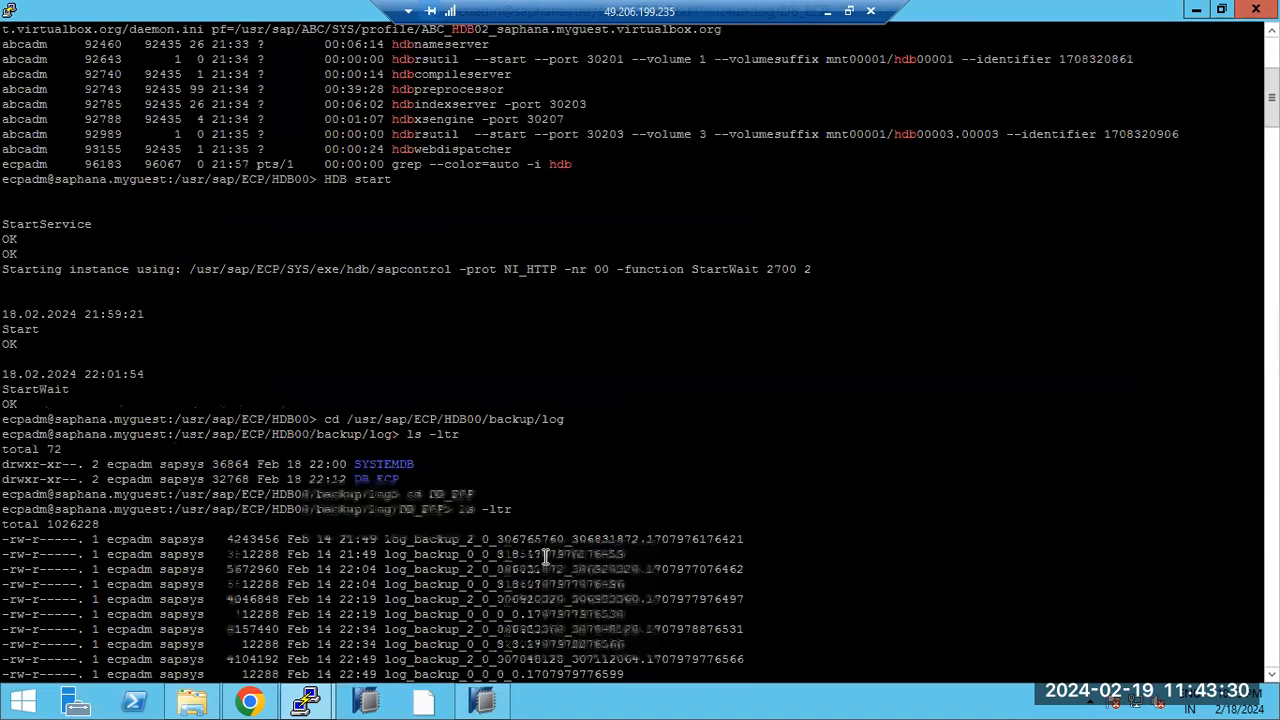
pyautogui.scroll(15, 510, 545)
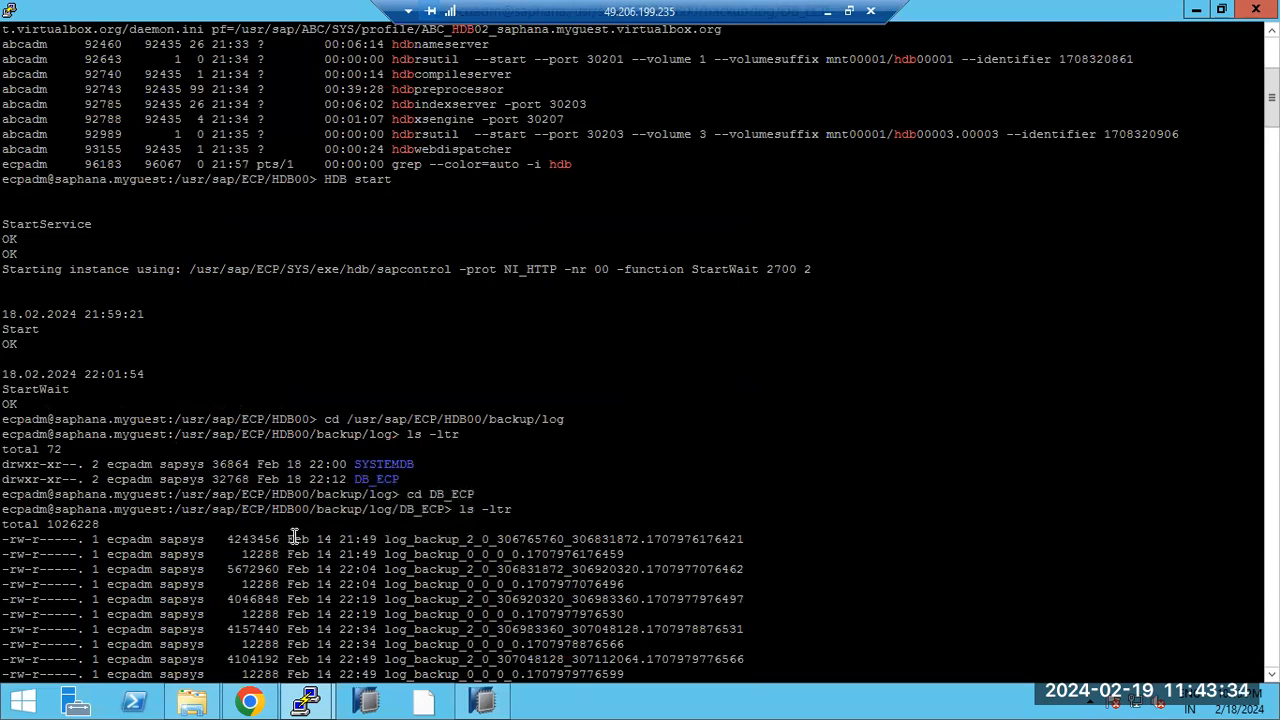
pyautogui.moveTo(274, 538); pyautogui.dragTo(574, 534)
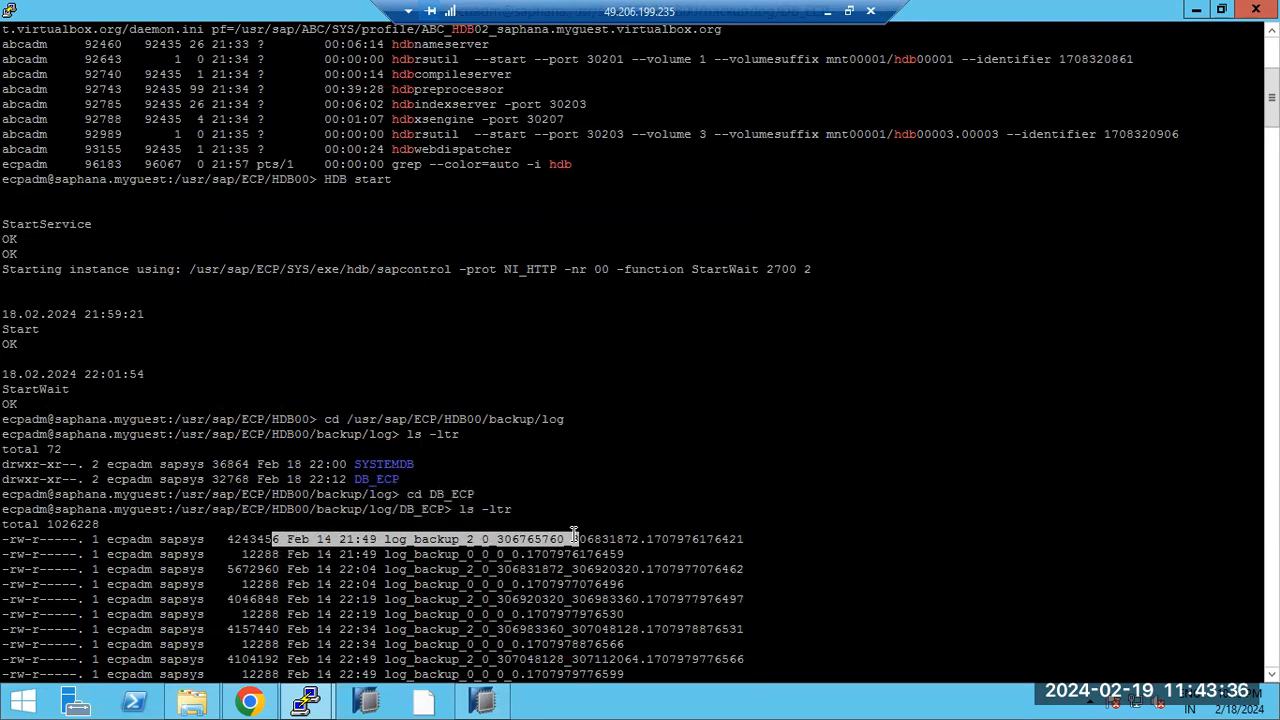
pyautogui.scroll(-20, 572, 540)
pyautogui.click(484, 698)
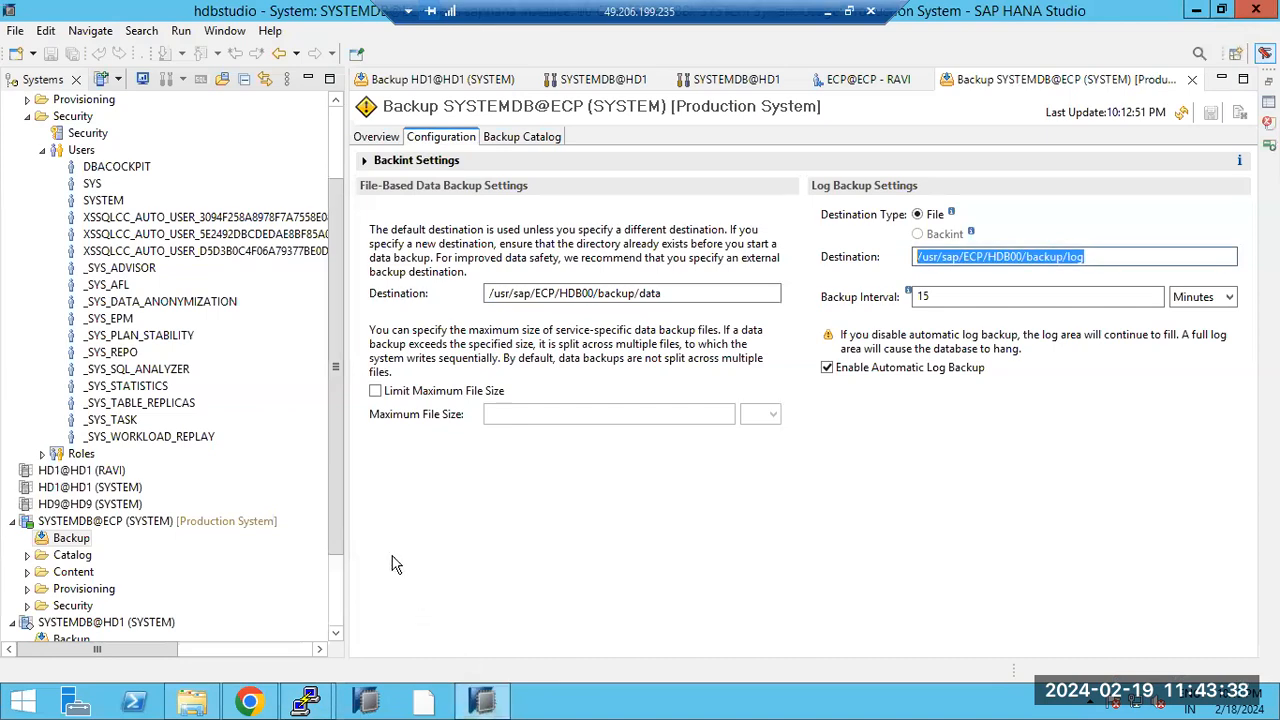
# Step: Launch Recover Tenant Database from SYSTEMDB@ECP's Backup and Recovery menu and select tenant ECP
pyautogui.click(61, 524)
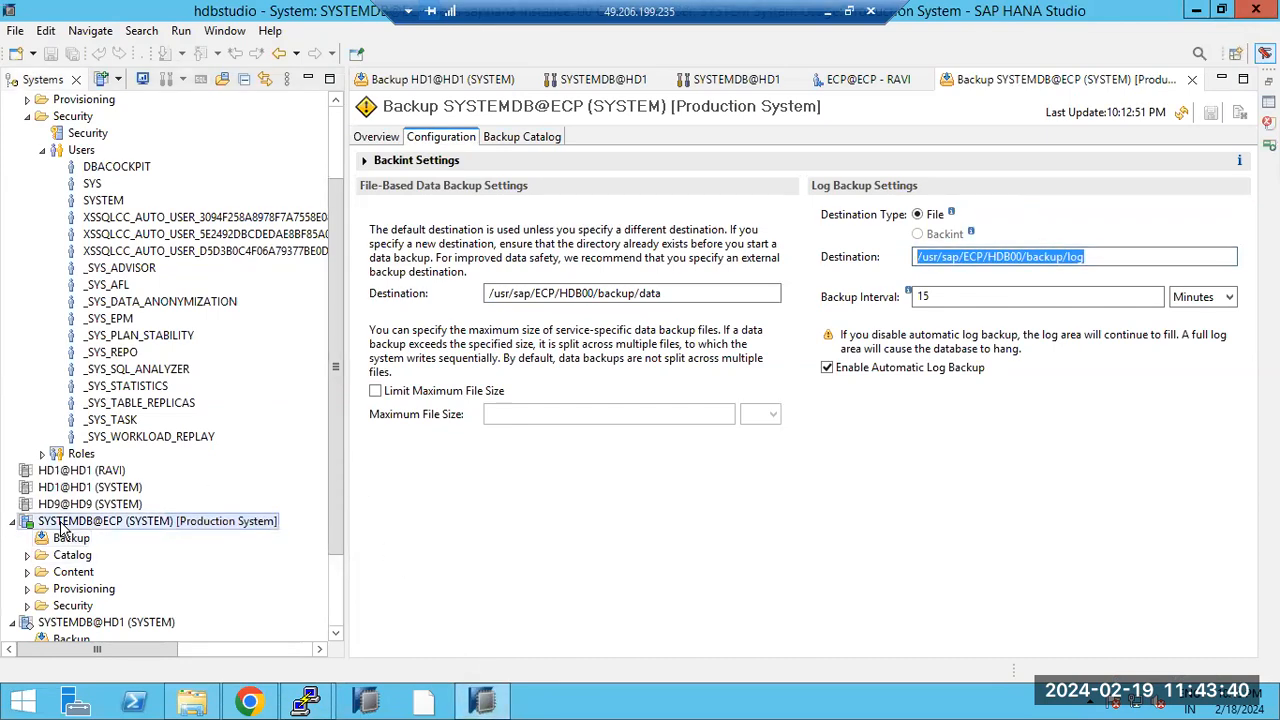
pyautogui.rightClick(61, 524)
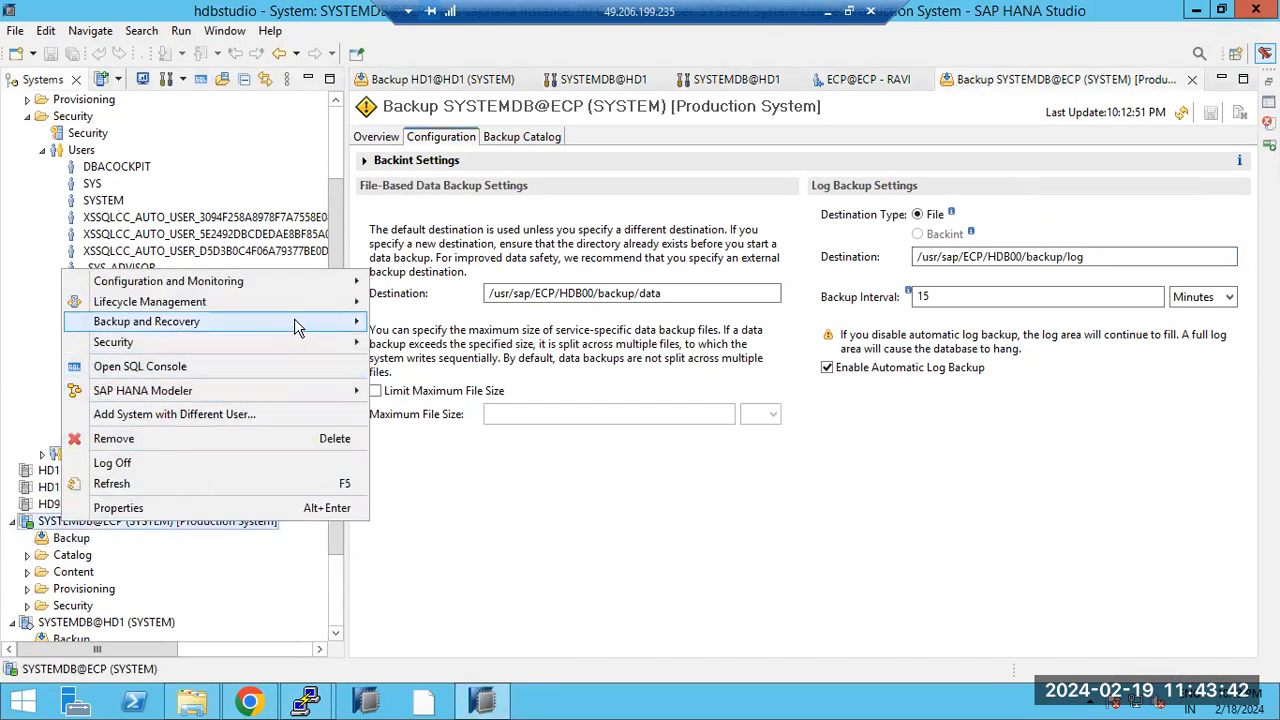
pyautogui.moveTo(296, 327)
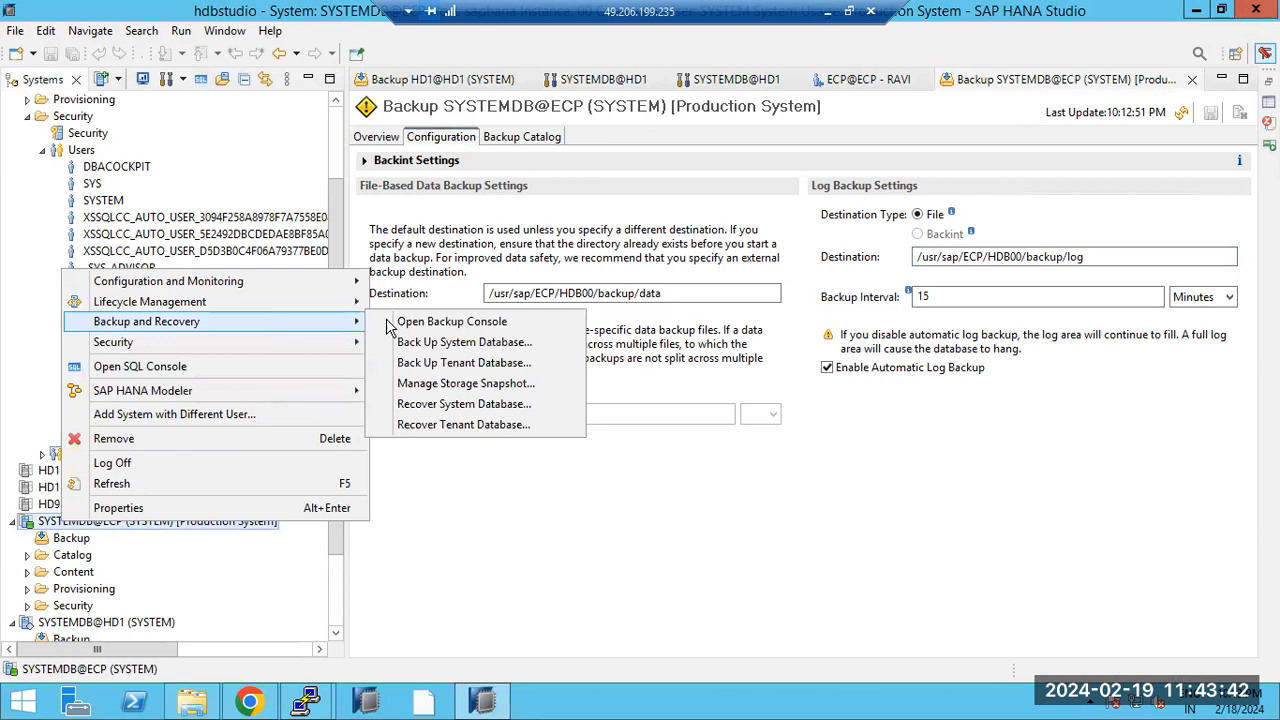
pyautogui.click(446, 424)
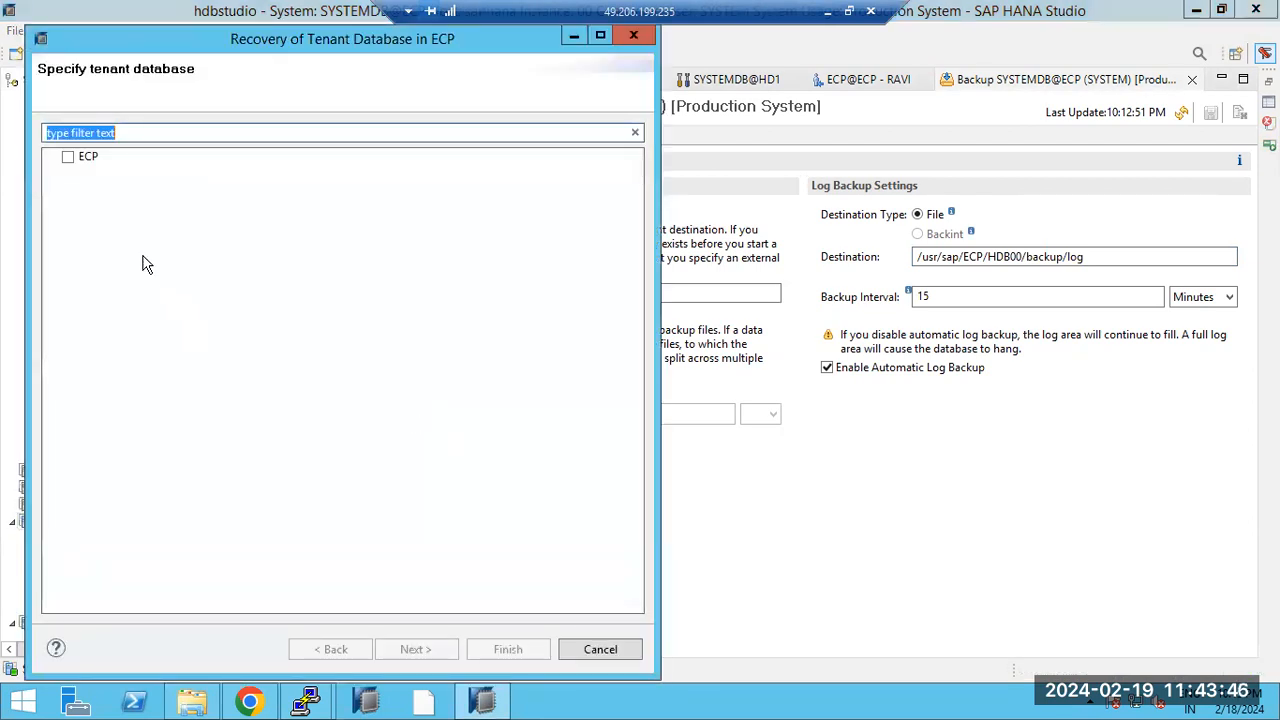
pyautogui.click(68, 157)
pyautogui.click(408, 648)
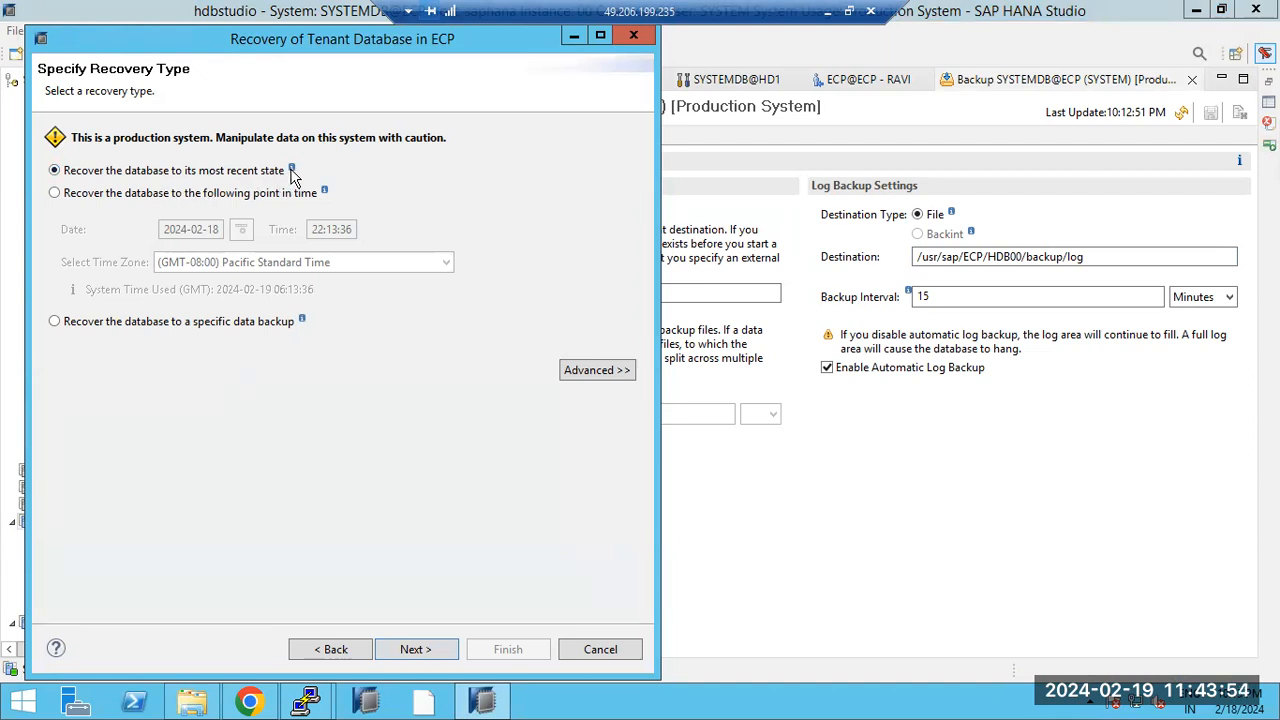
pyautogui.moveTo(293, 173)
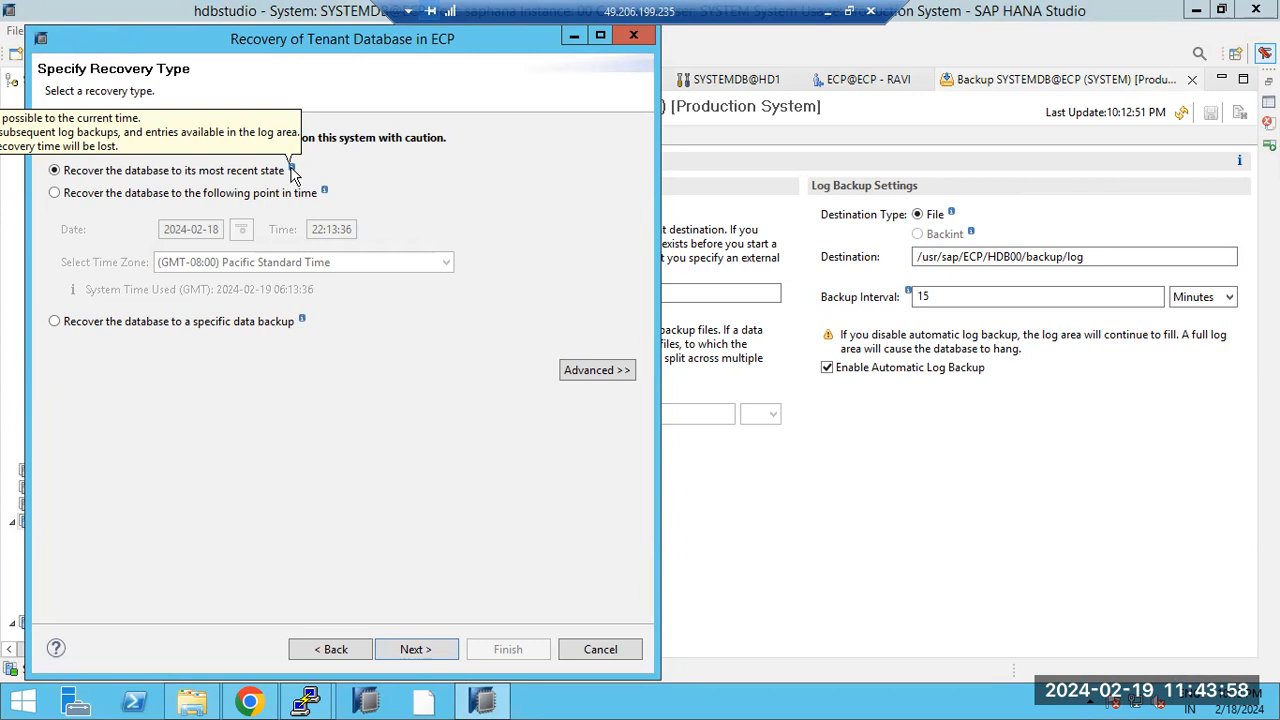
pyautogui.moveTo(300, 38); pyautogui.dragTo(530, 45)
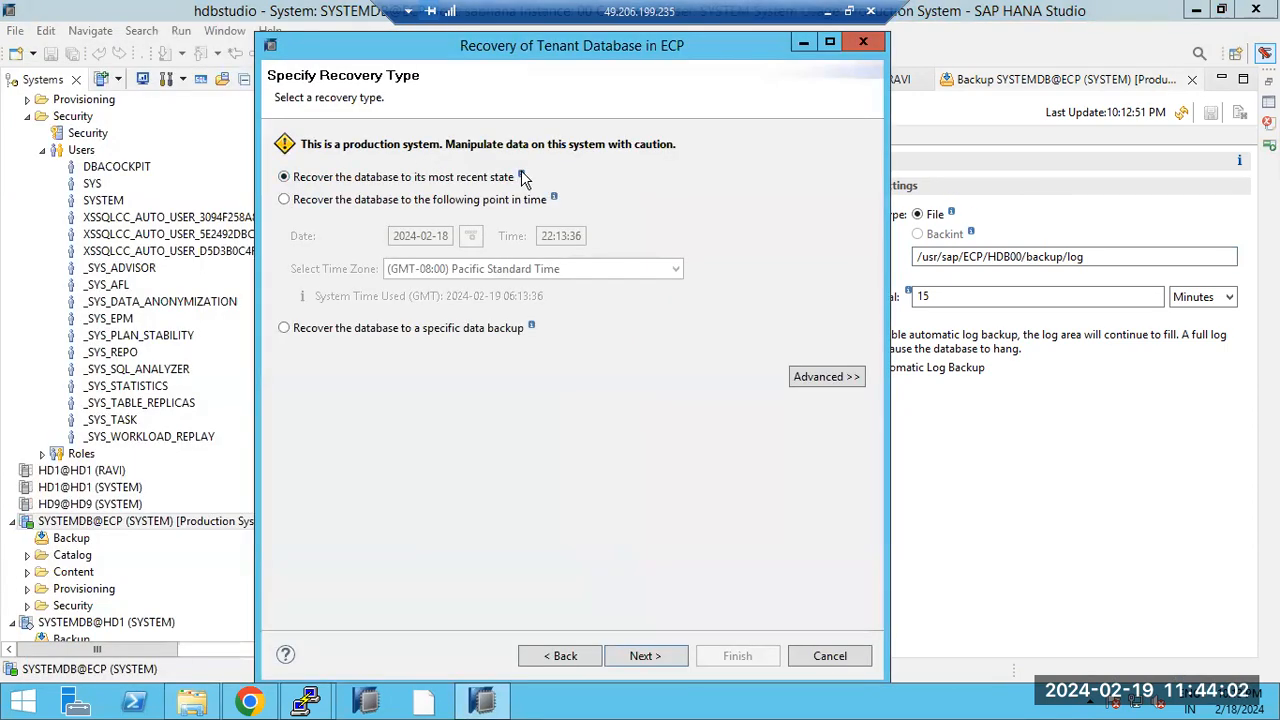
pyautogui.moveTo(522, 177)
pyautogui.moveTo(555, 201)
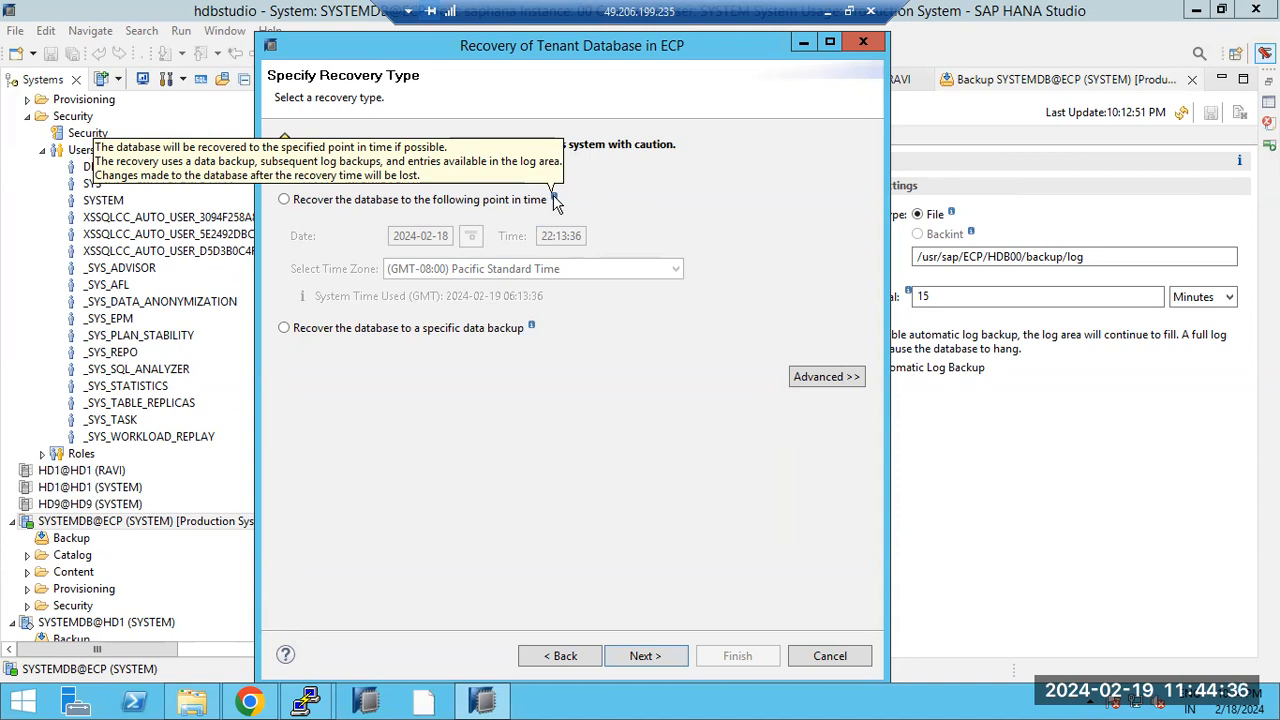
# Step: Choose recovery to a specific point in time with the hour set to 10
pyautogui.click(398, 203)
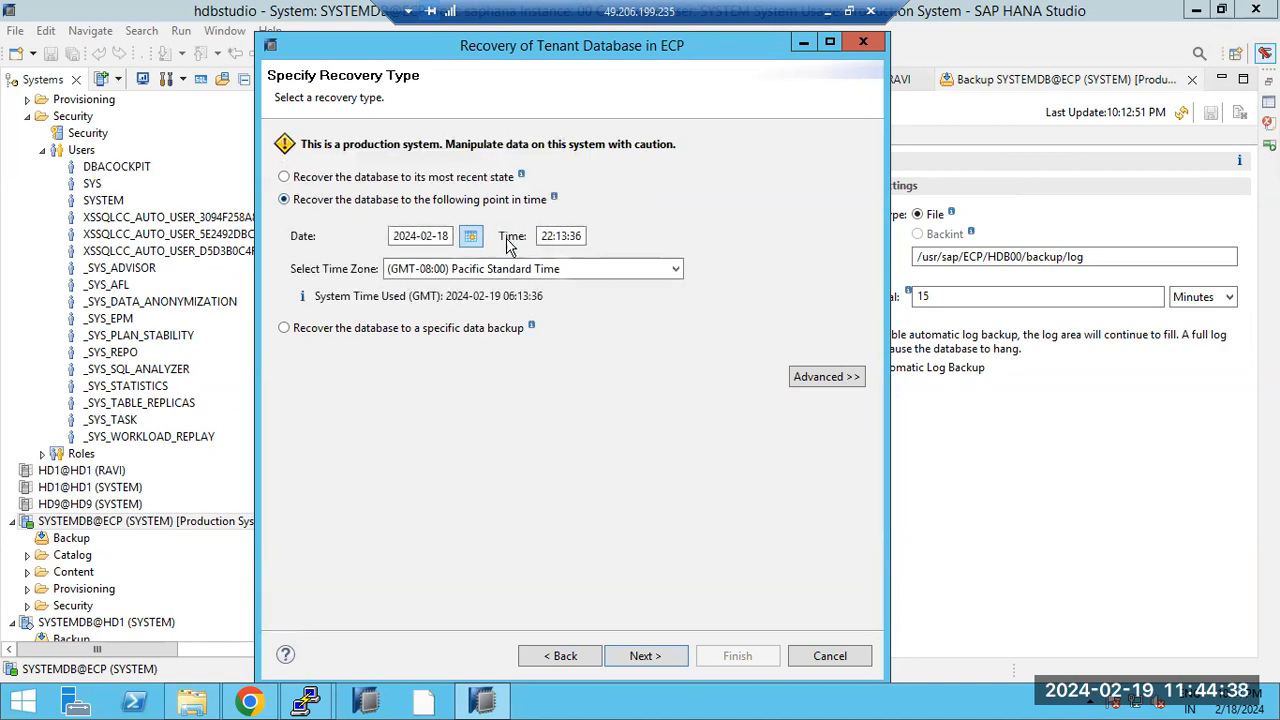
pyautogui.moveTo(1245, 706)
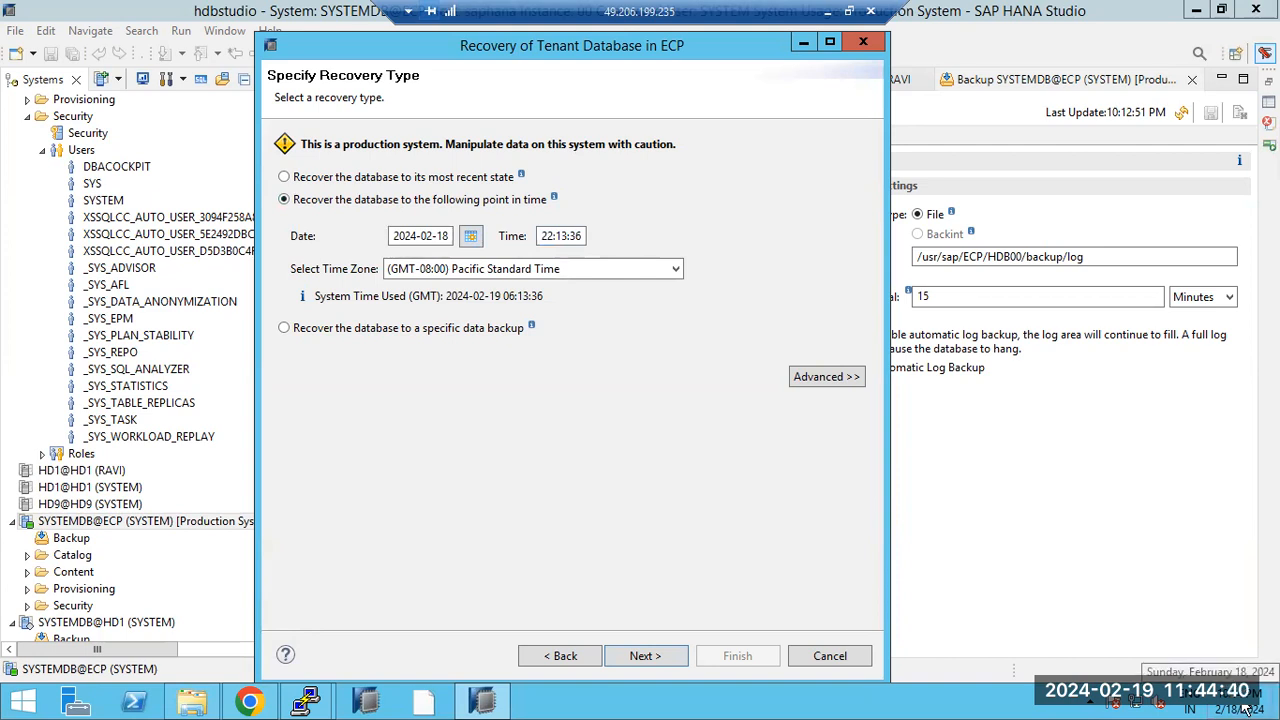
pyautogui.click(550, 237)
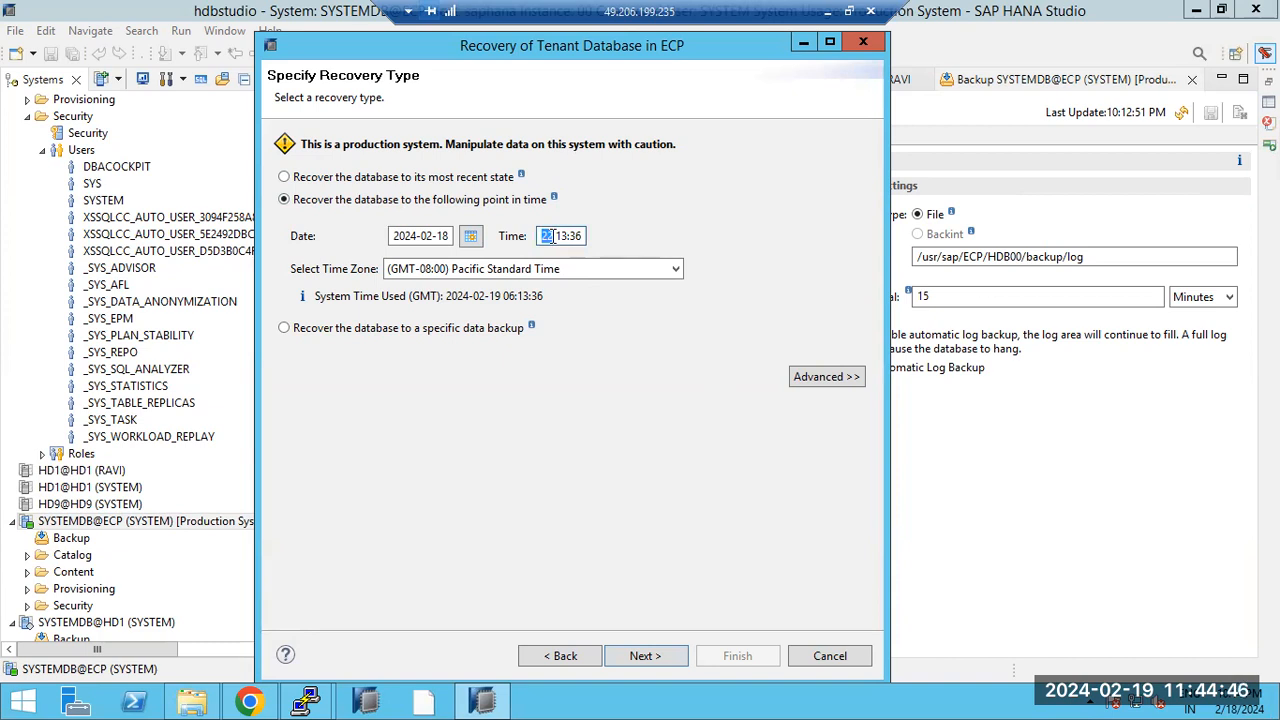
pyautogui.write('10')
# Step: Accept the backup catalog location /usr/sap/ECP/HDB00/backup/log/DB_ECP and confirm stopping the ECP database
pyautogui.click(646, 660)
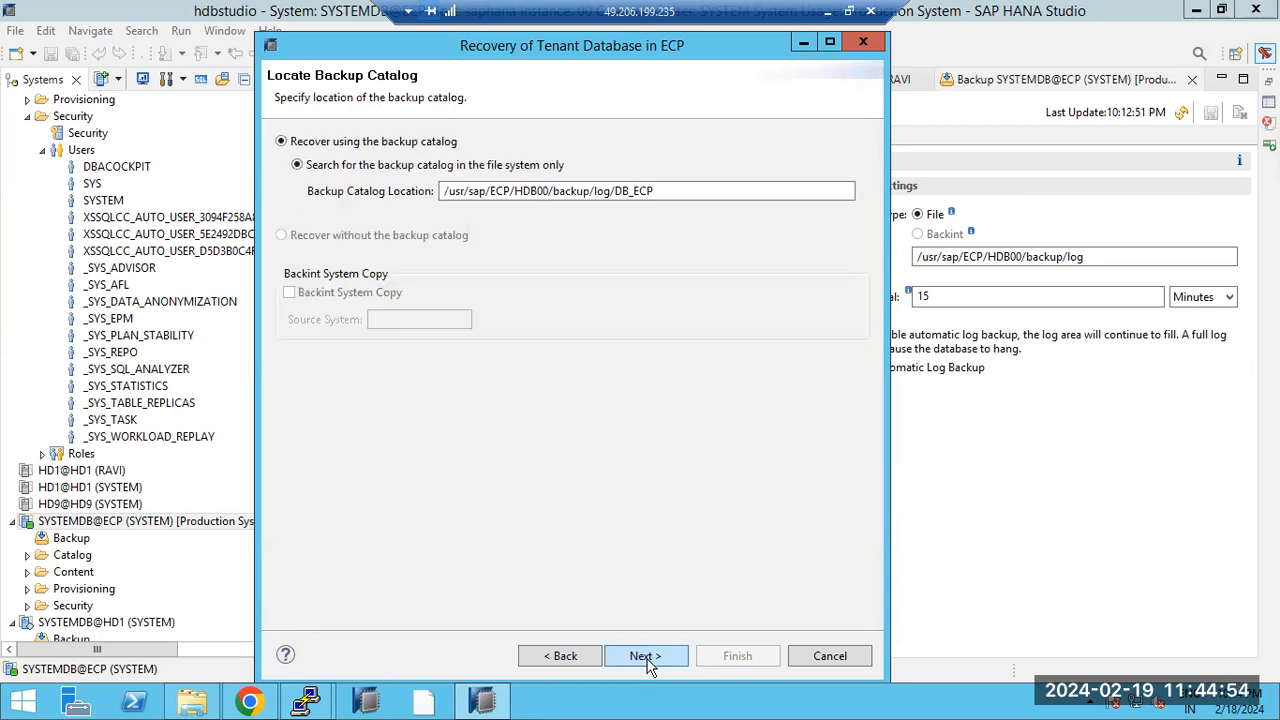
pyautogui.click(646, 660)
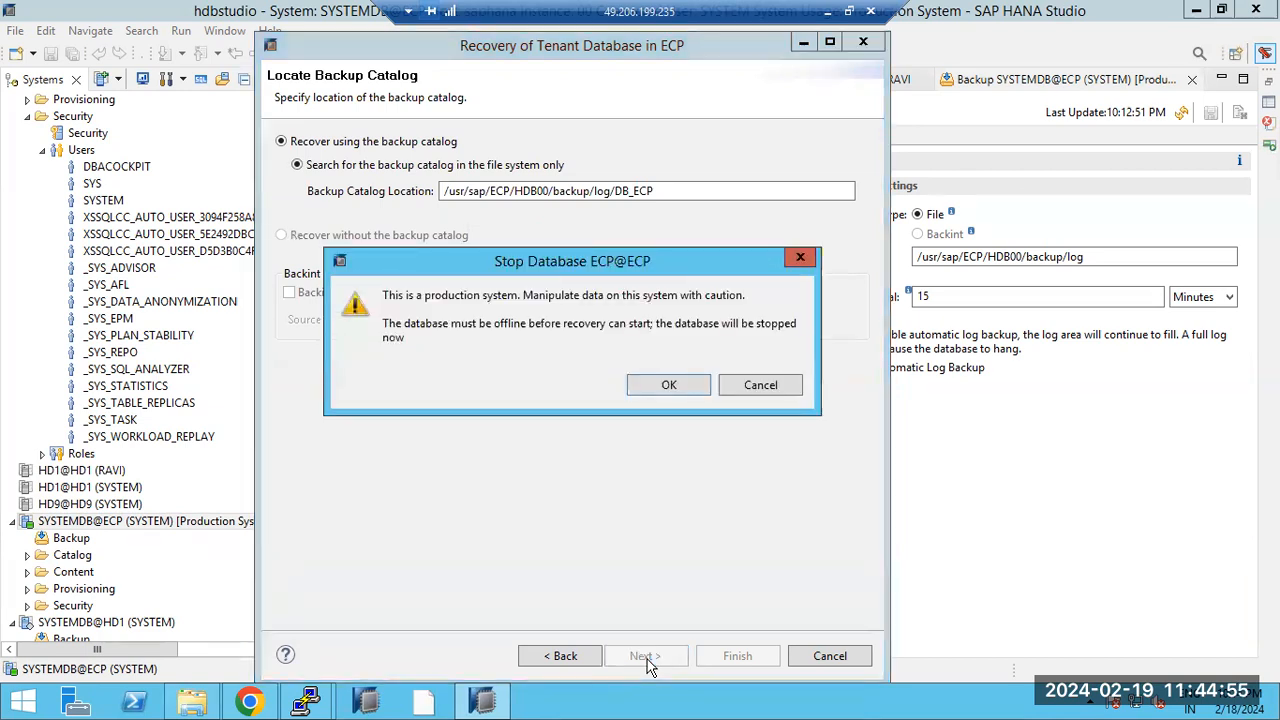
pyautogui.click(666, 386)
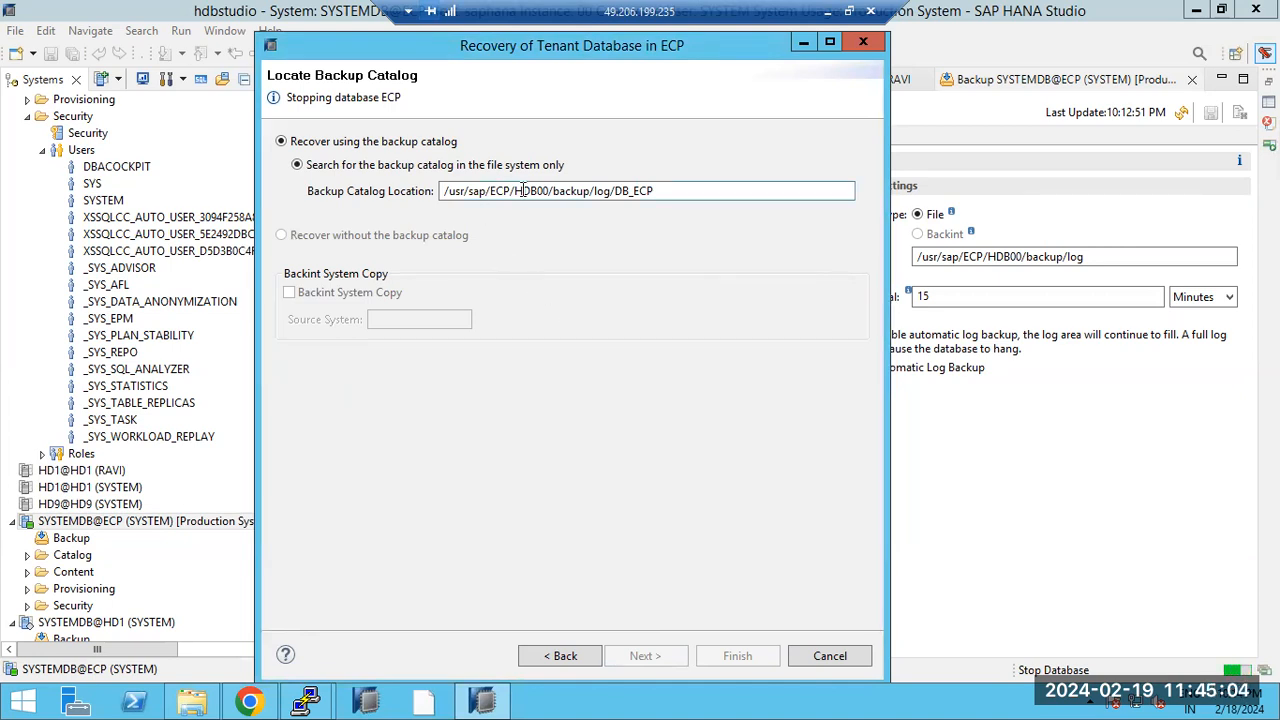
pyautogui.click(563, 190)
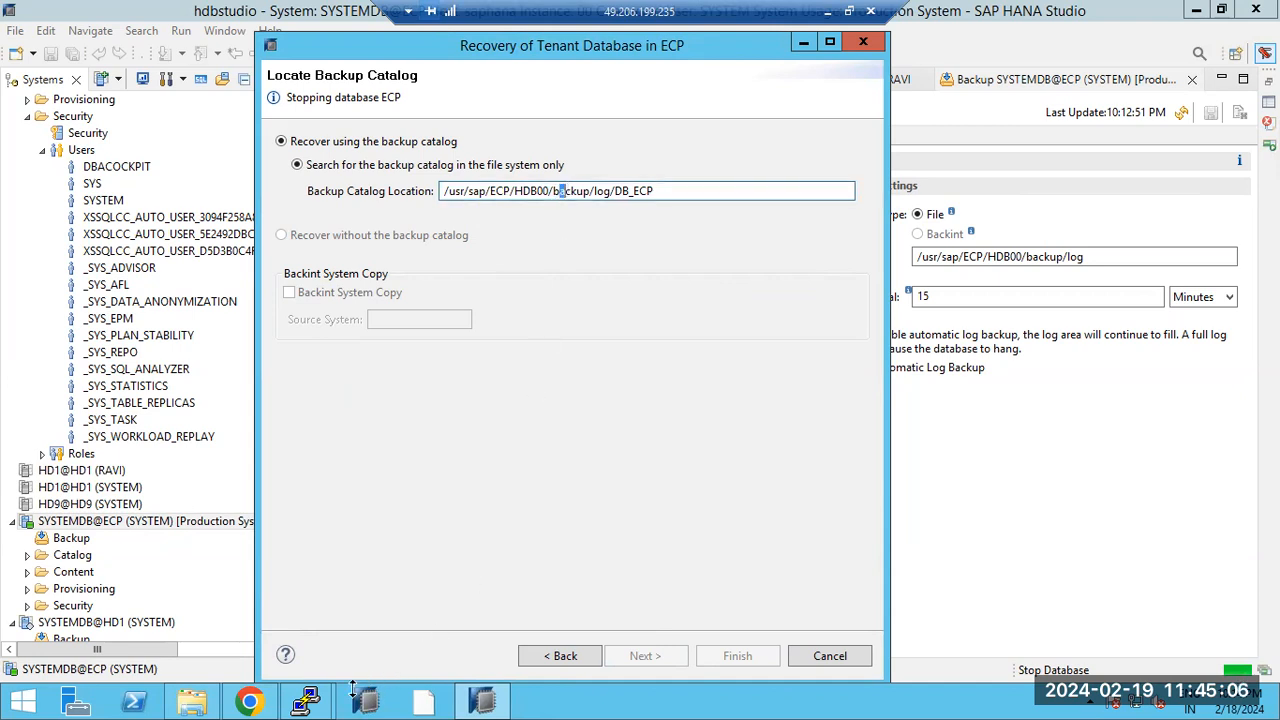
# Step: Scroll the DB_ECP log listing to its end and highlight the Feb 17 07:55 and Feb 18 22:01 entries
pyautogui.moveTo(318, 685)
pyautogui.click(384, 612)
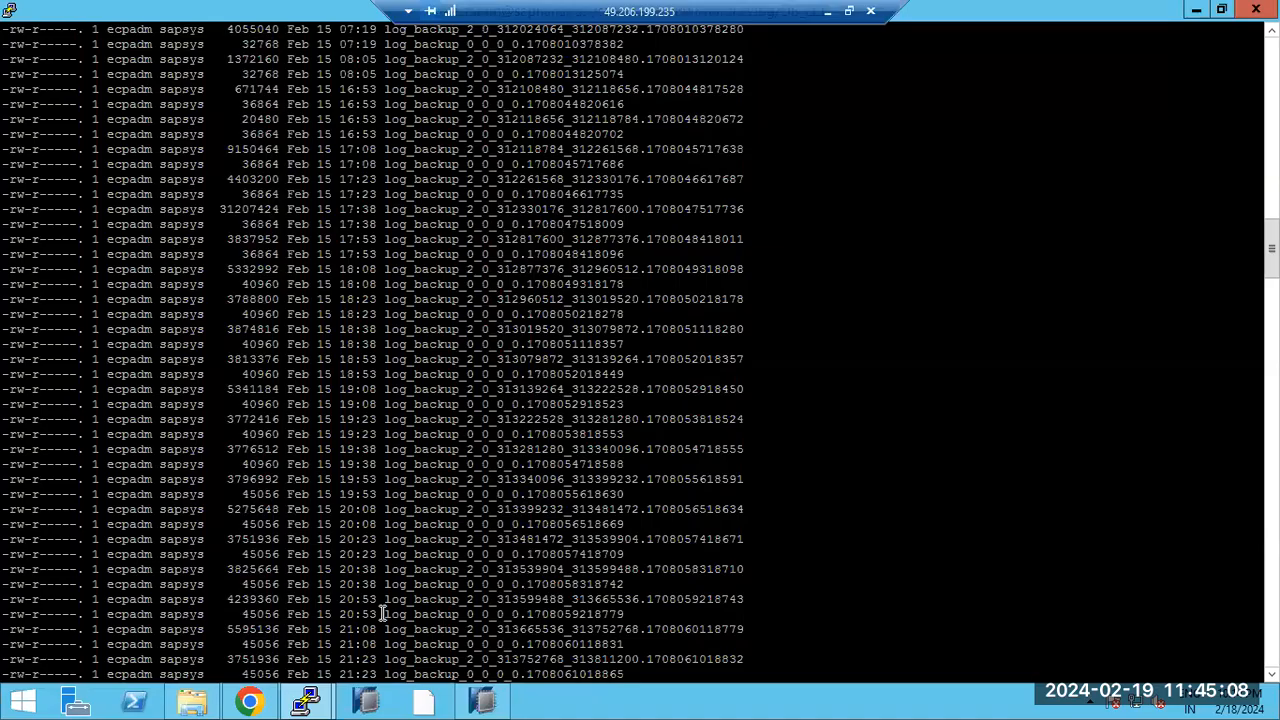
pyautogui.scroll(20, 408, 460)
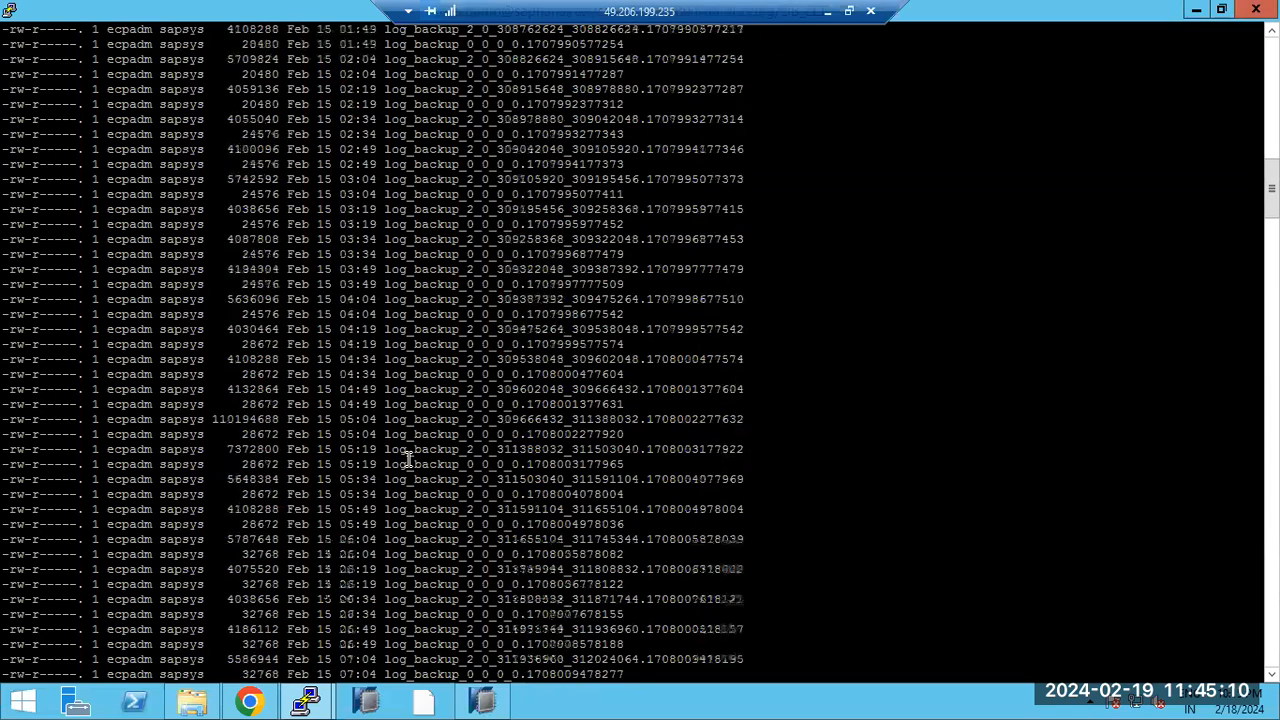
pyautogui.scroll(-7, 408, 460)
pyautogui.scroll(-20, 408, 462)
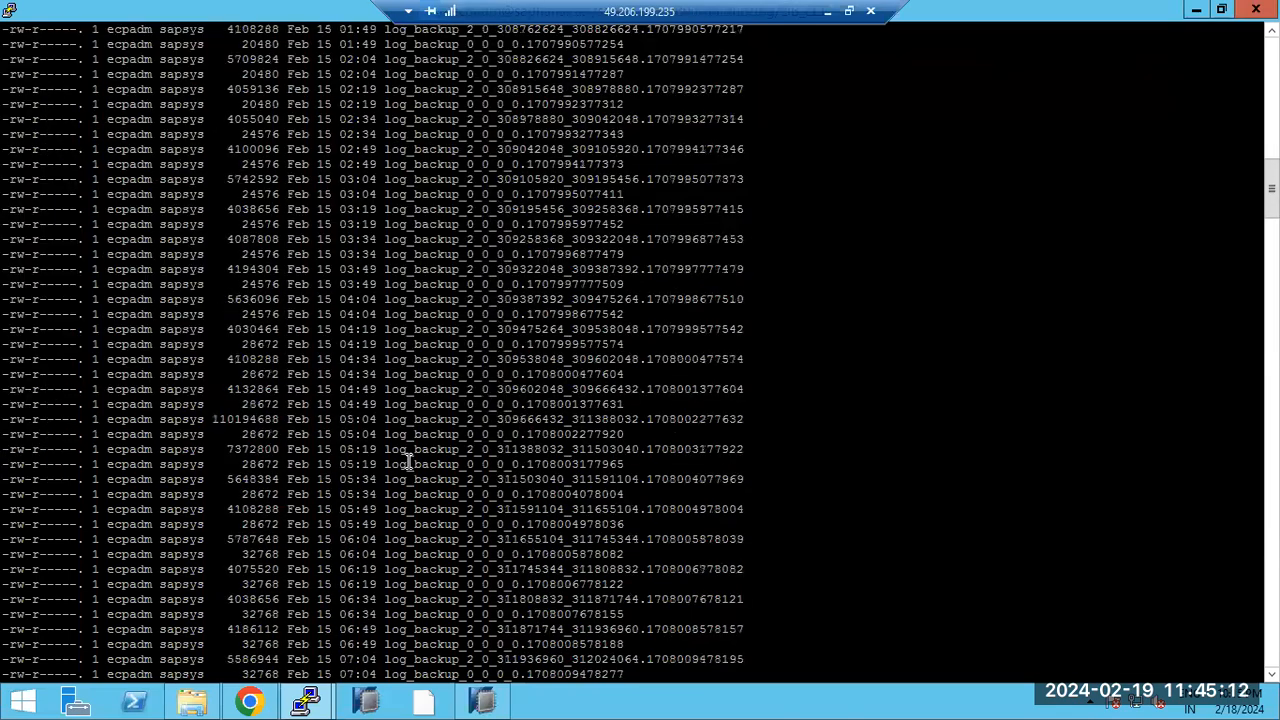
pyautogui.scroll(-20, 408, 462)
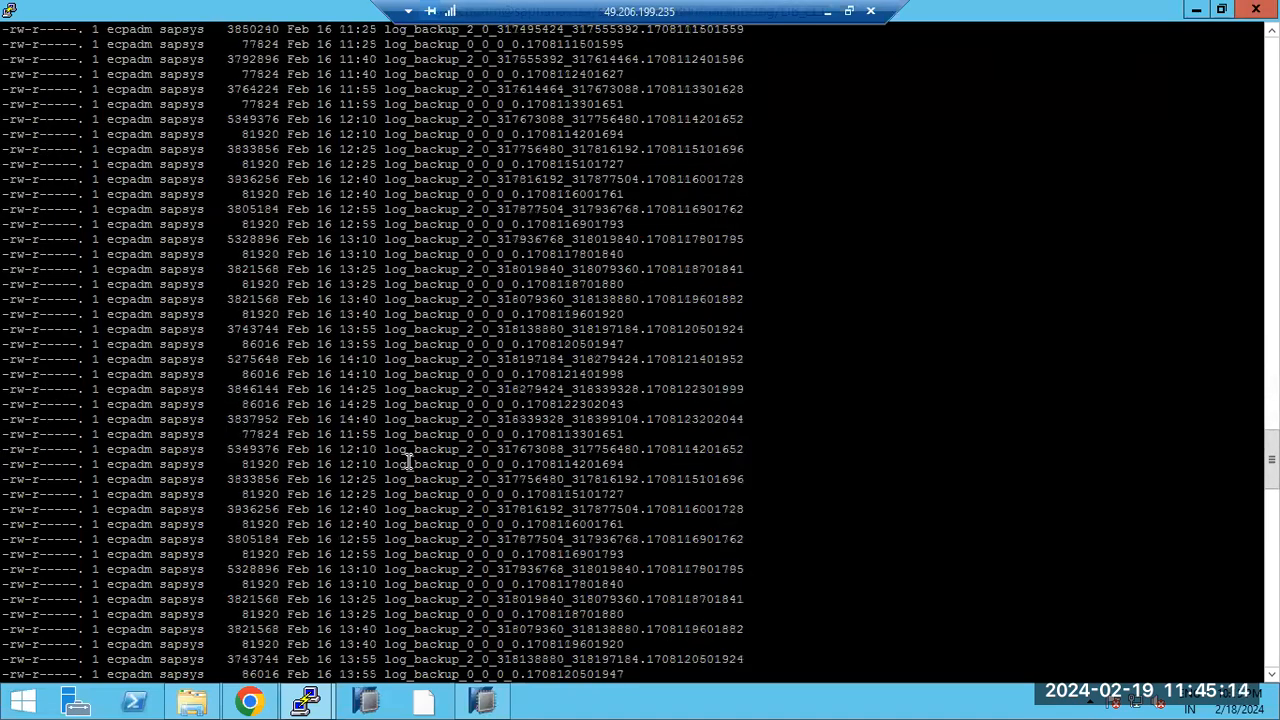
pyautogui.scroll(-20, 408, 462)
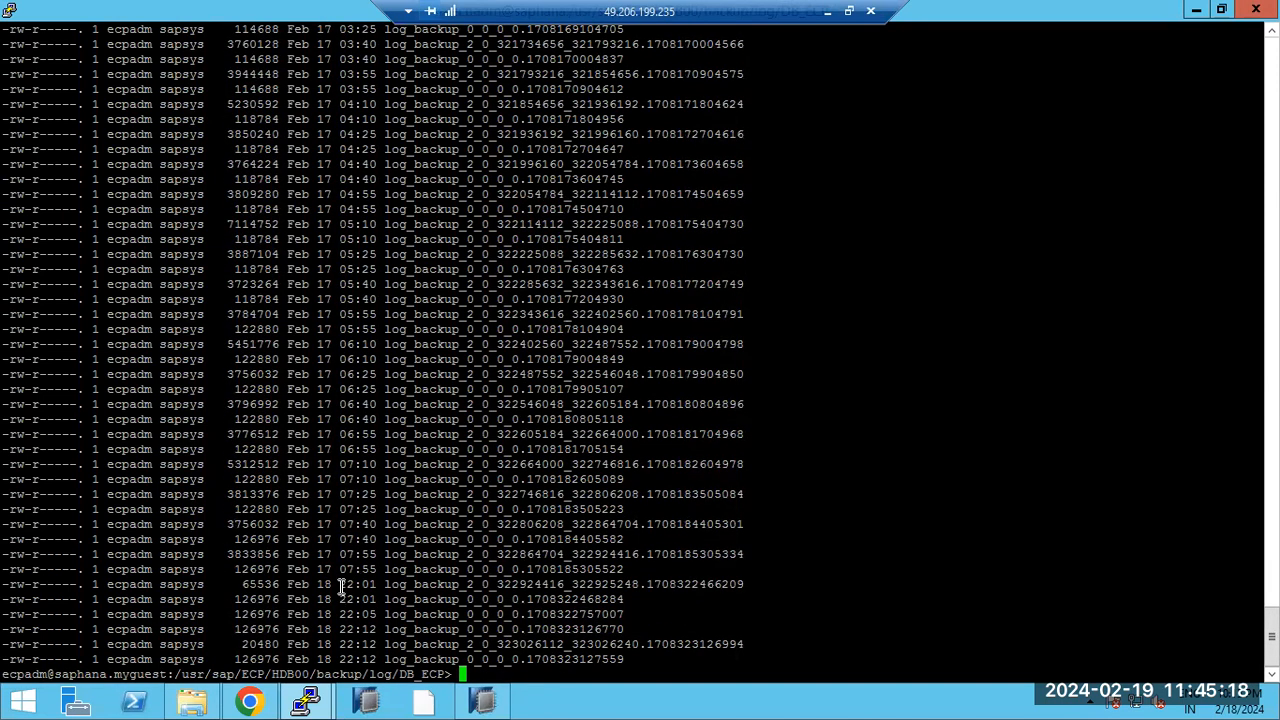
pyautogui.moveTo(341, 585); pyautogui.dragTo(393, 590)
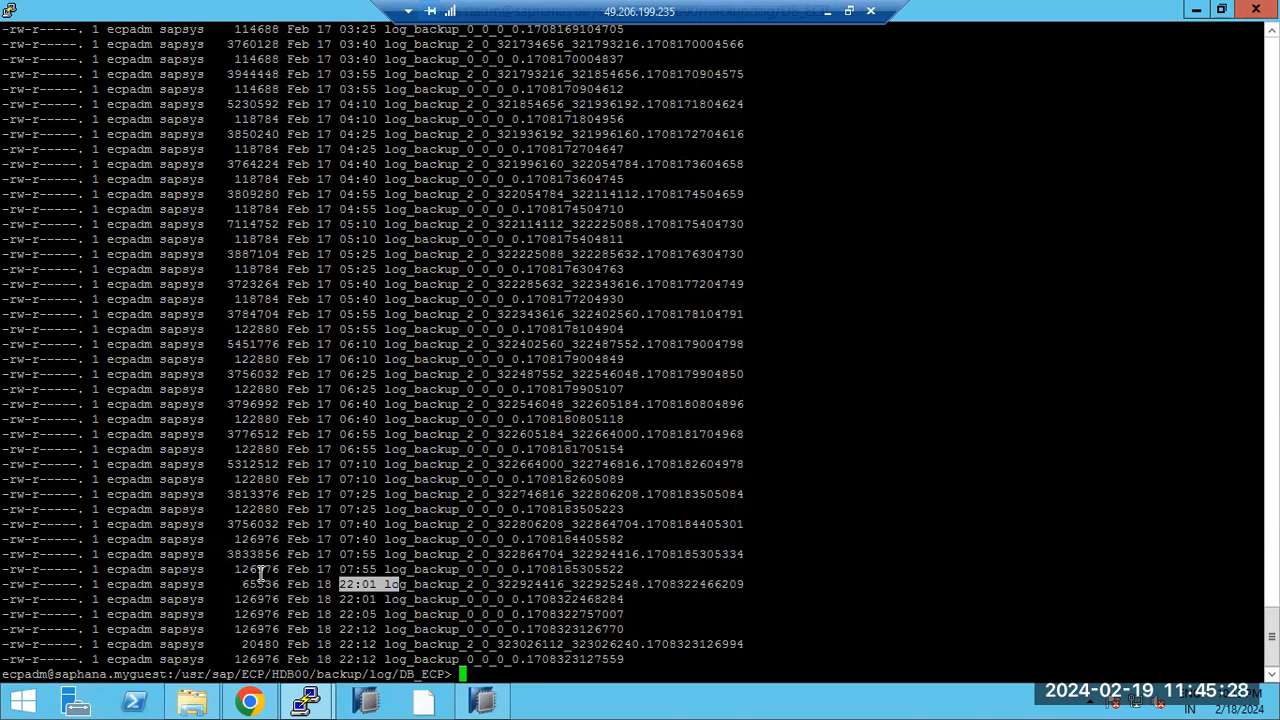
pyautogui.moveTo(190, 569); pyautogui.dragTo(519, 584)
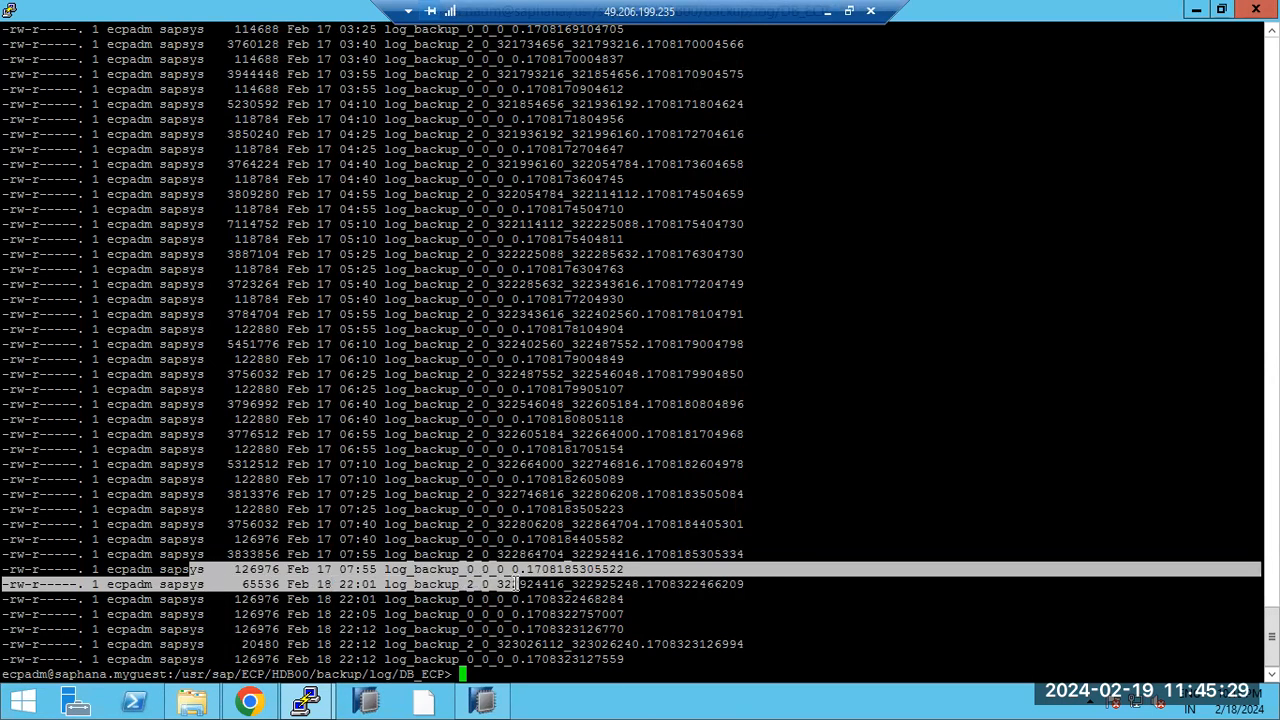
pyautogui.click(372, 580)
pyautogui.moveTo(8, 566); pyautogui.dragTo(858, 588)
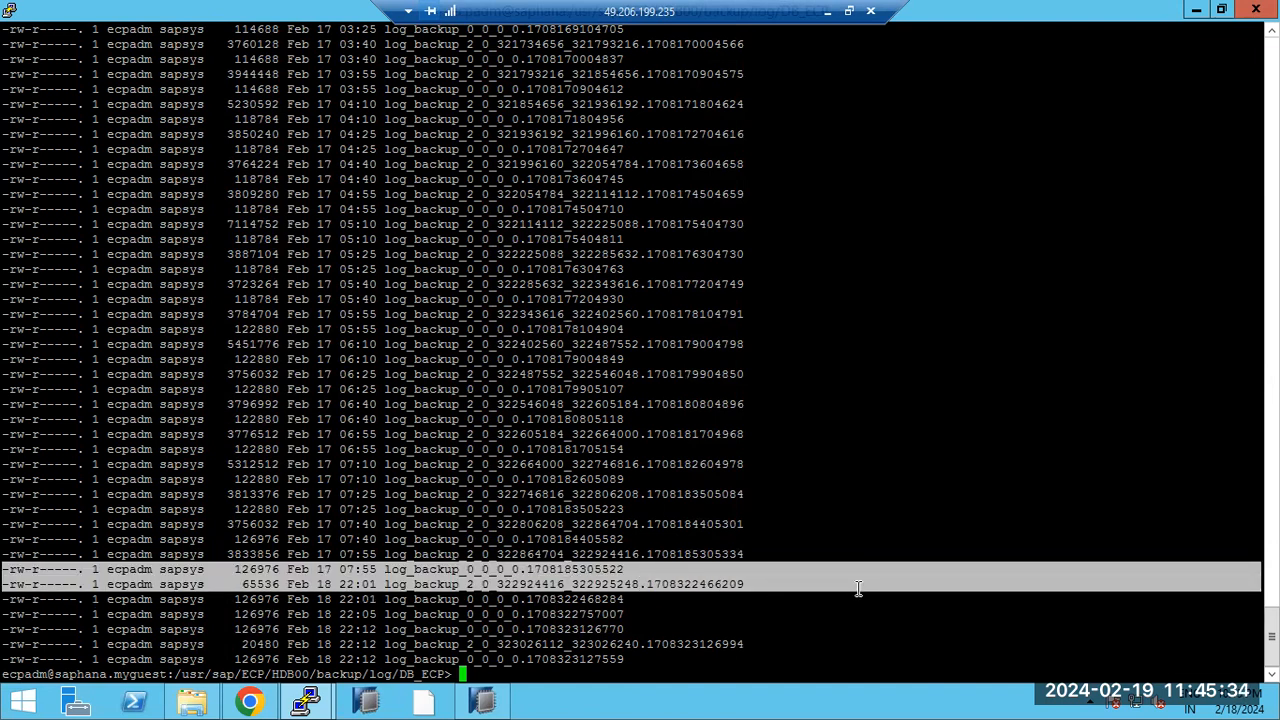
pyautogui.doubleClick(487, 570)
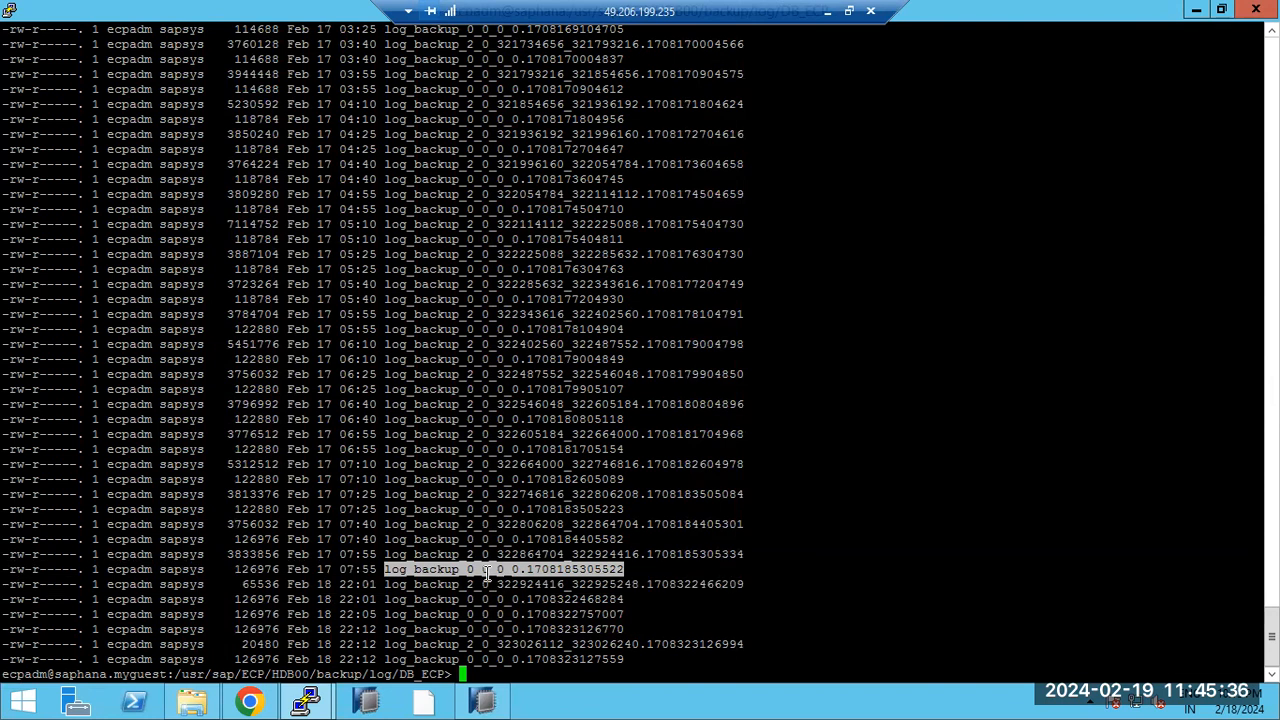
pyautogui.click(487, 706)
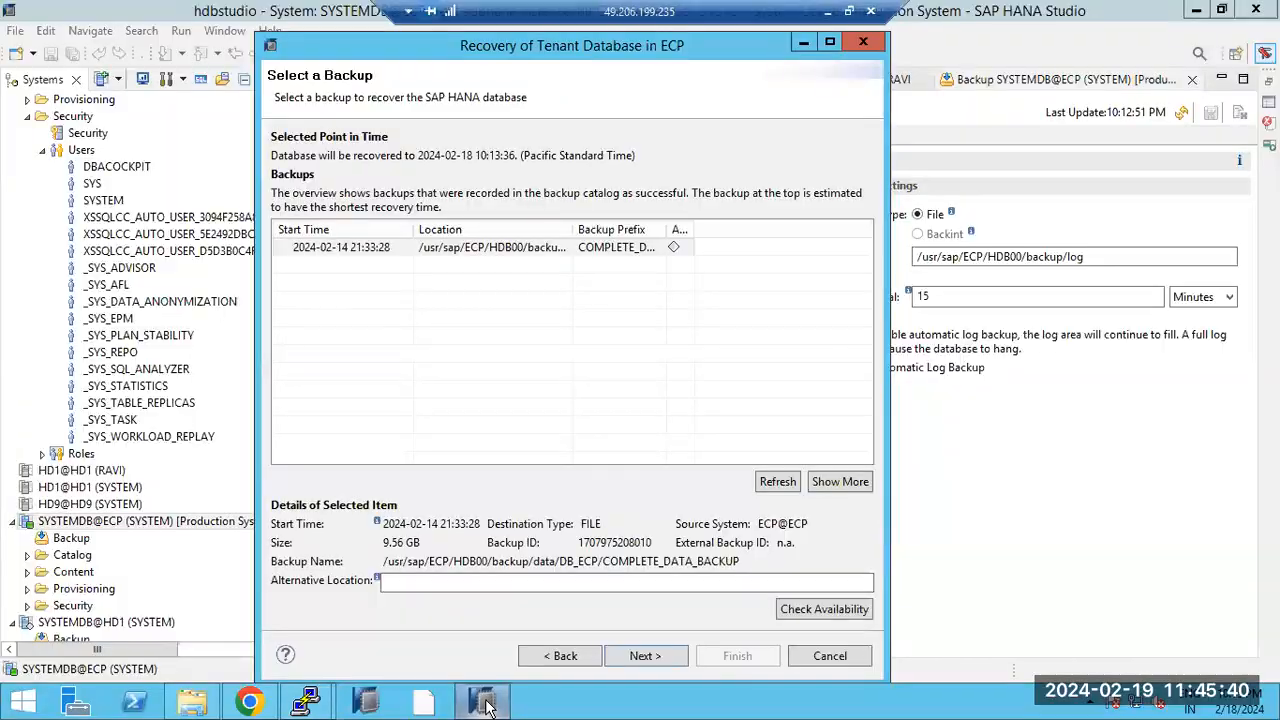
# Step: Recover from the 2024-02-14 data backup using the DB_ECP log location, then finish and confirm
pyautogui.click(490, 256)
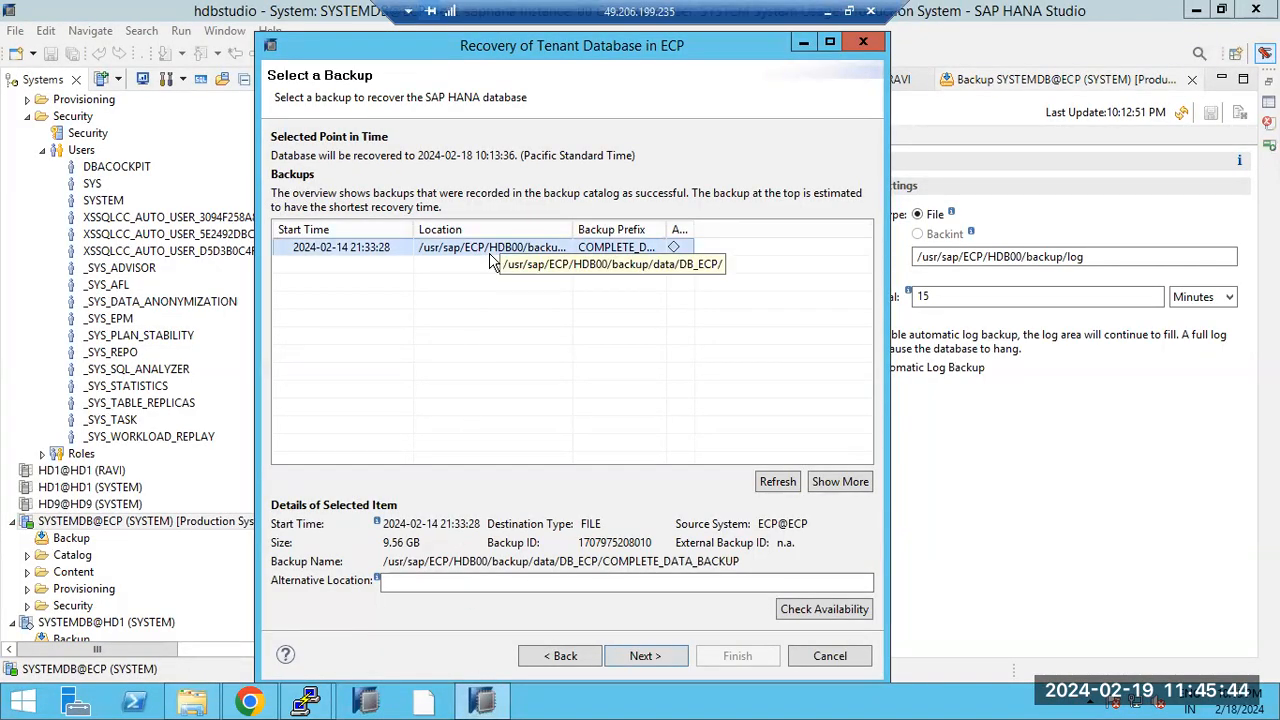
pyautogui.click(642, 658)
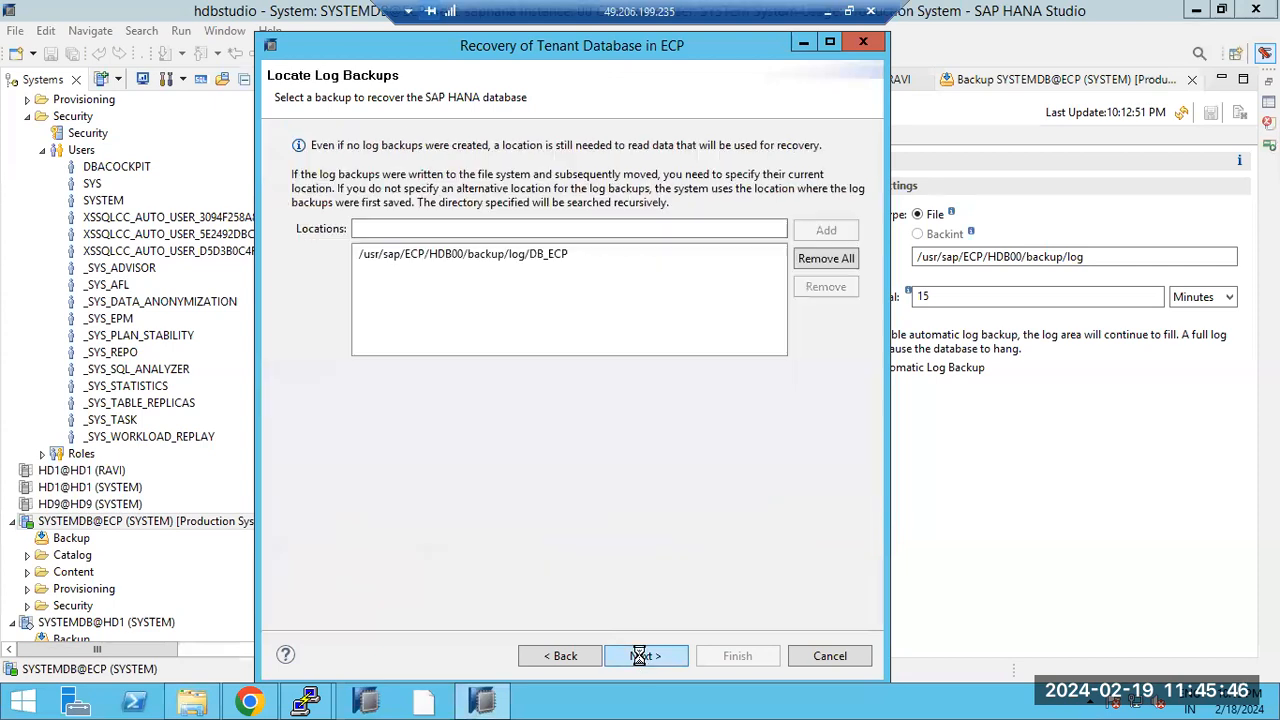
pyautogui.click(491, 252)
pyautogui.click(645, 655)
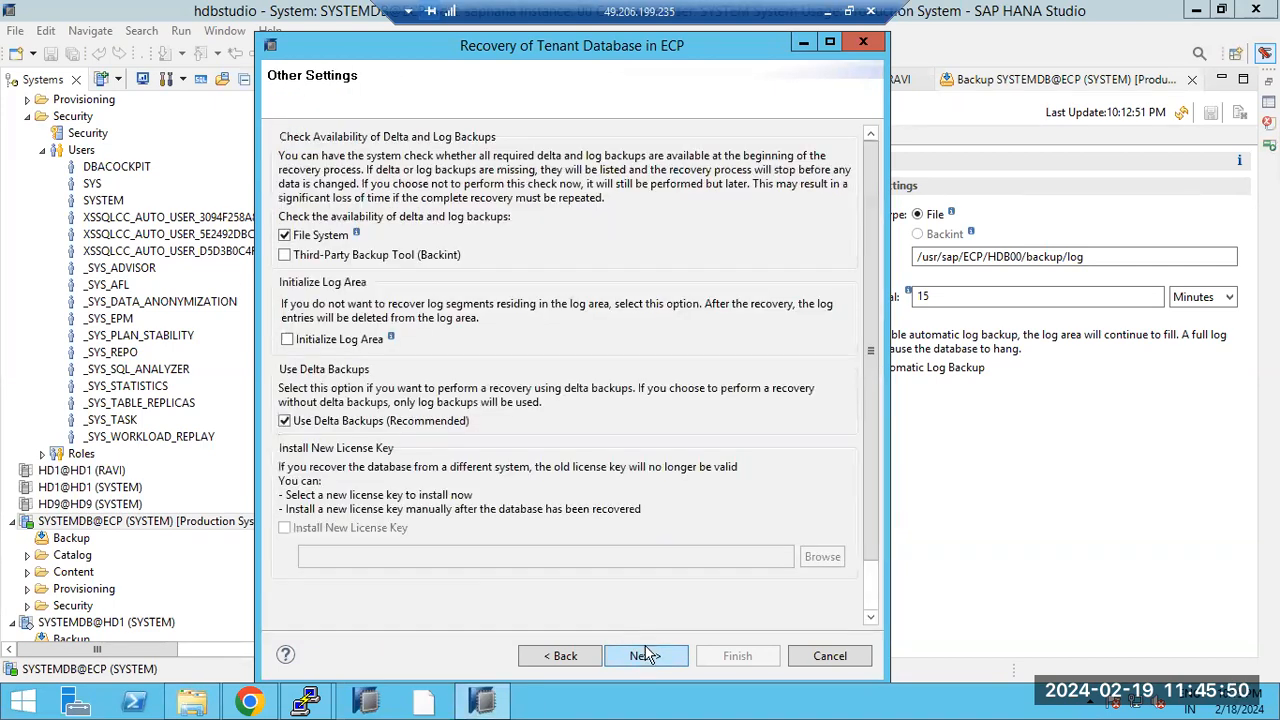
pyautogui.click(651, 661)
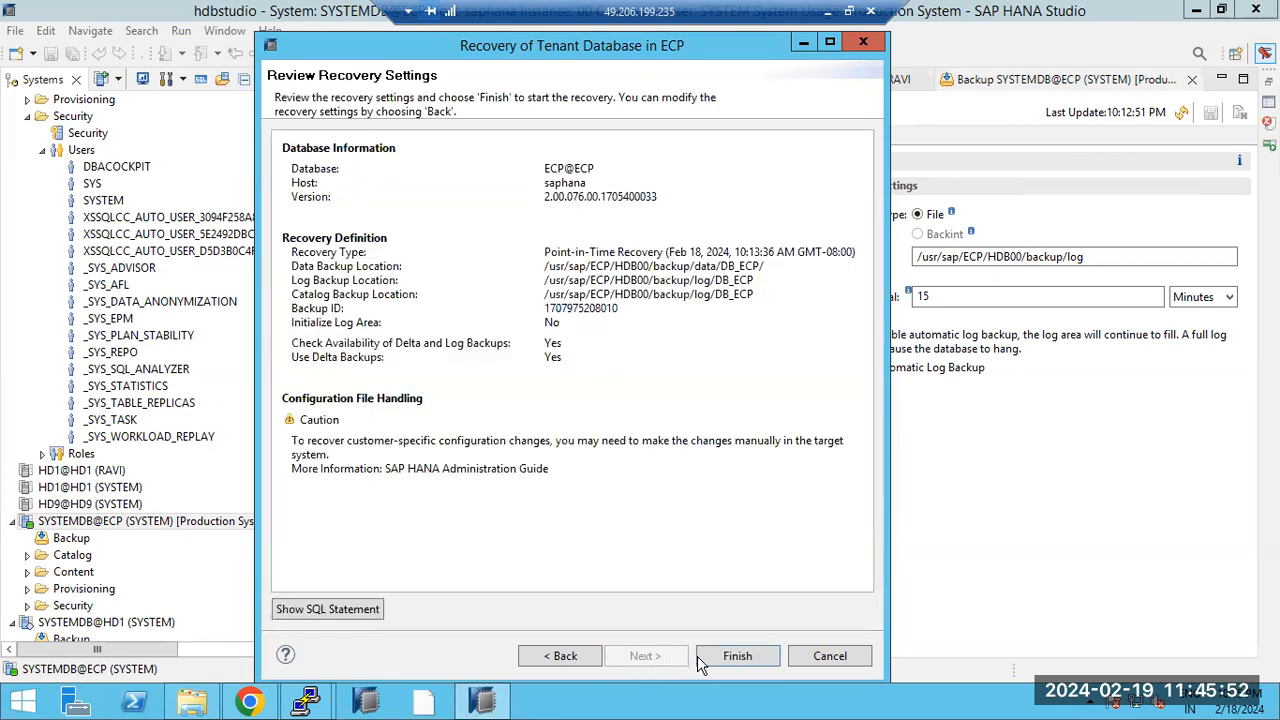
pyautogui.click(737, 656)
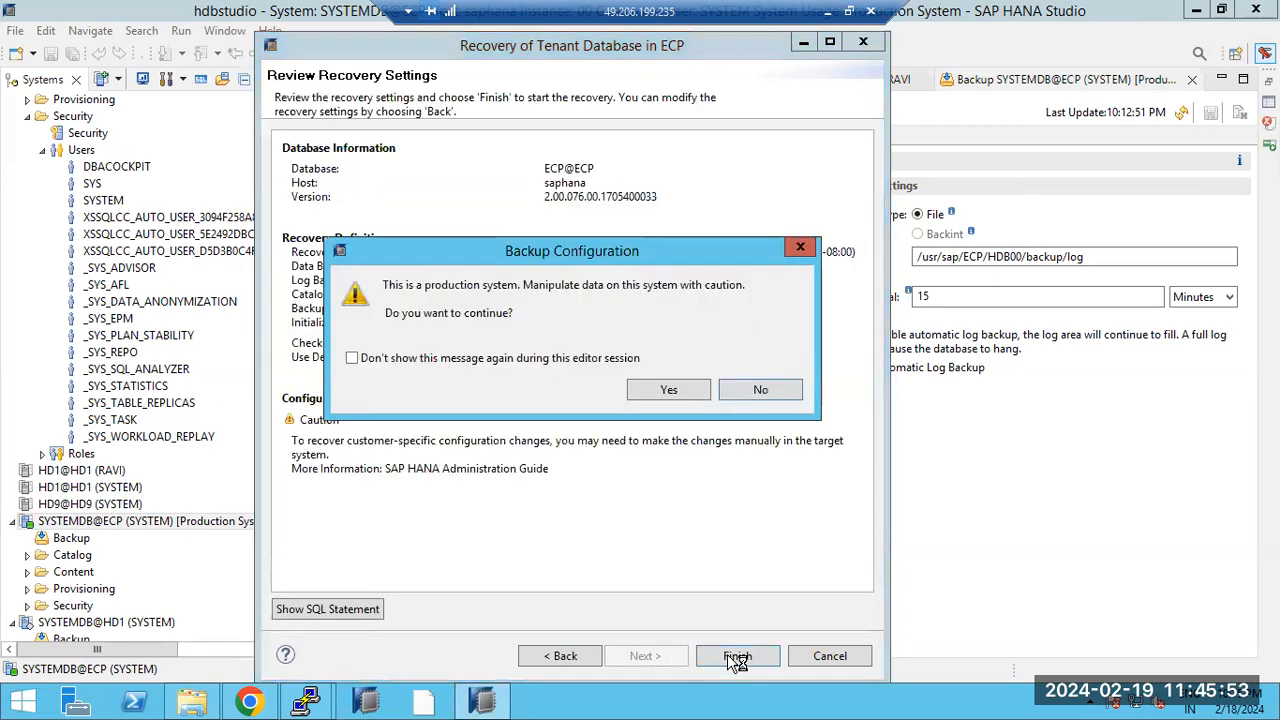
pyautogui.click(658, 388)
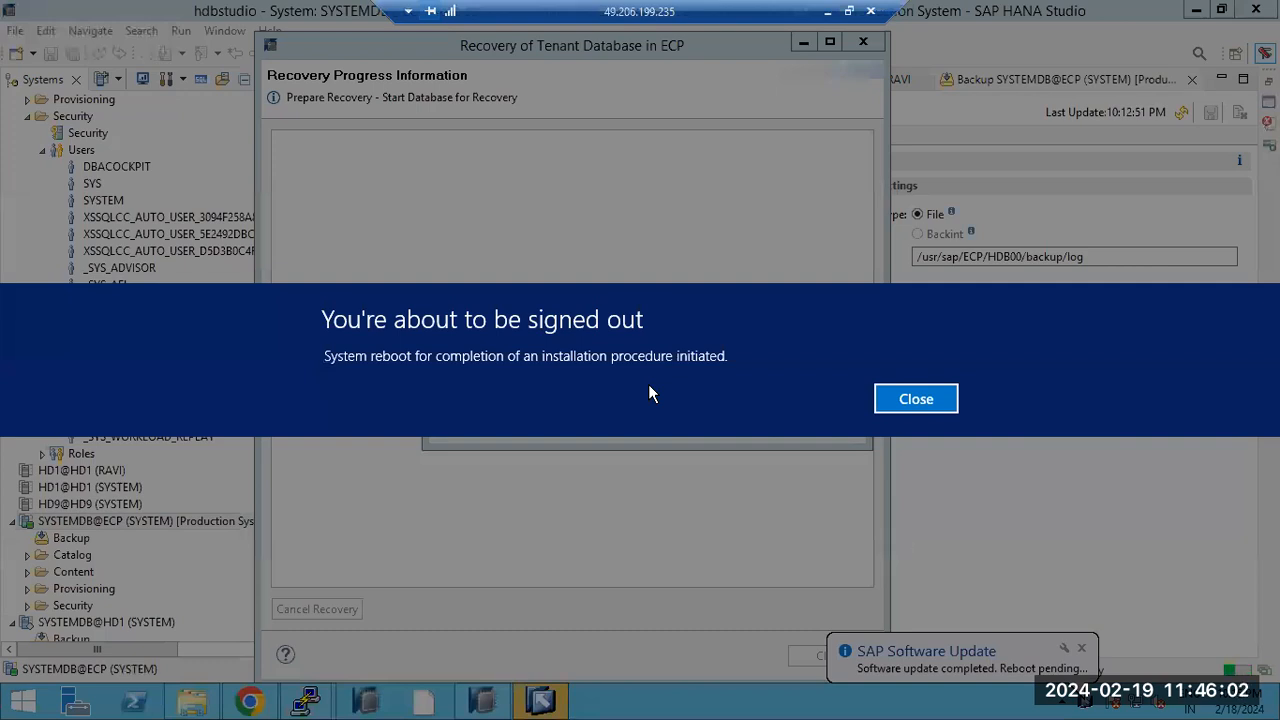
# Step: Dismiss the sign-out warning and bring up the taskbar's Task Manager option while recovery runs
pyautogui.click(913, 399)
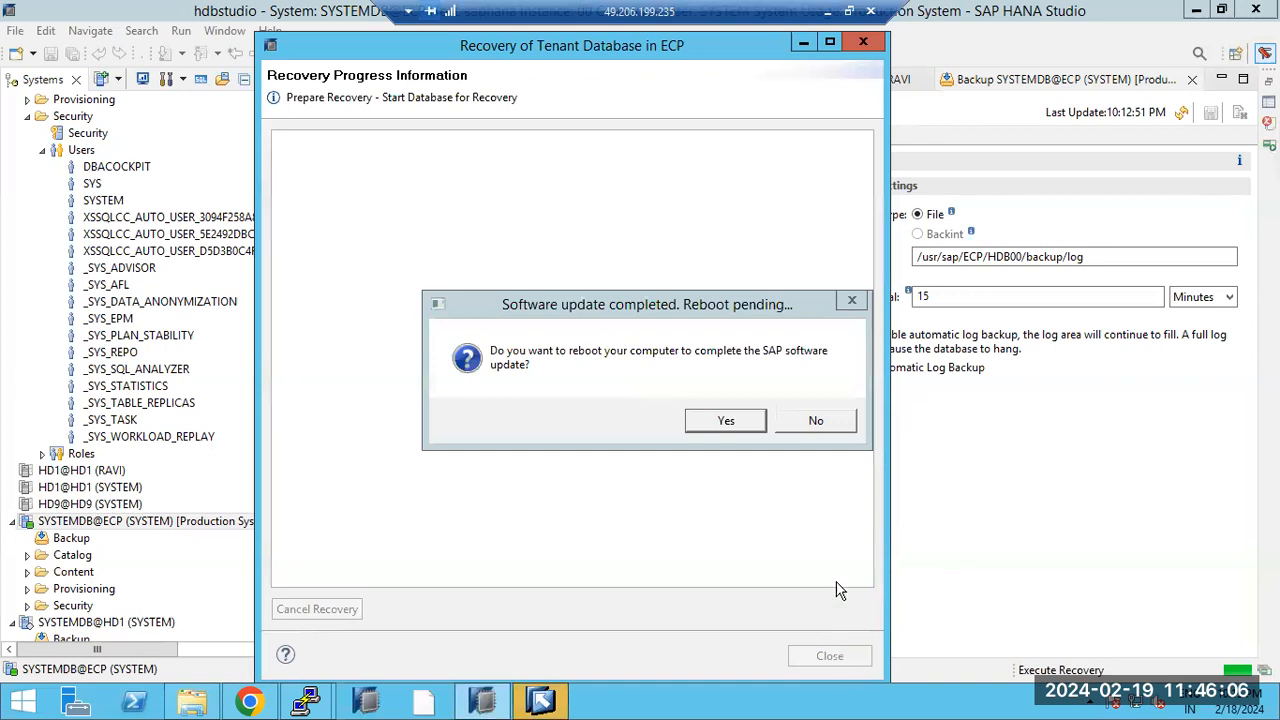
pyautogui.rightClick(754, 702)
pyautogui.click(806, 660)
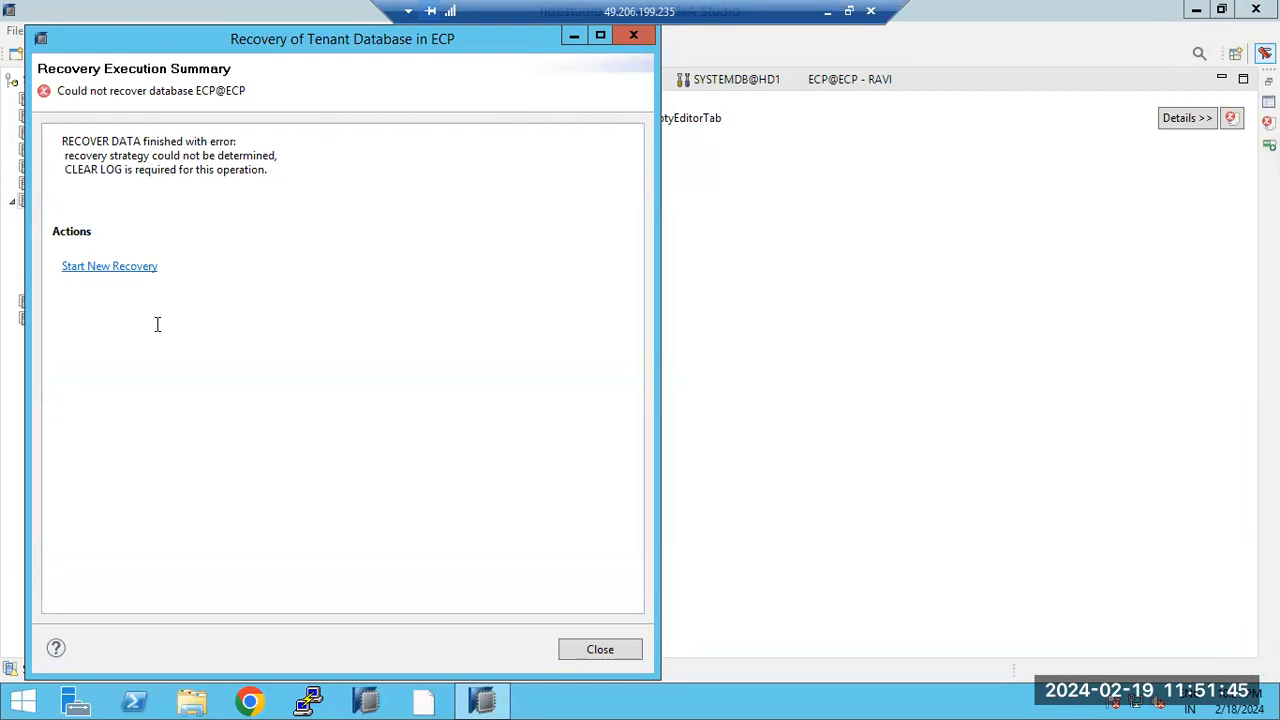
# Step: Start a new recovery to the most recent state, keeping the catalog location and stopping ECP
pyautogui.click(104, 266)
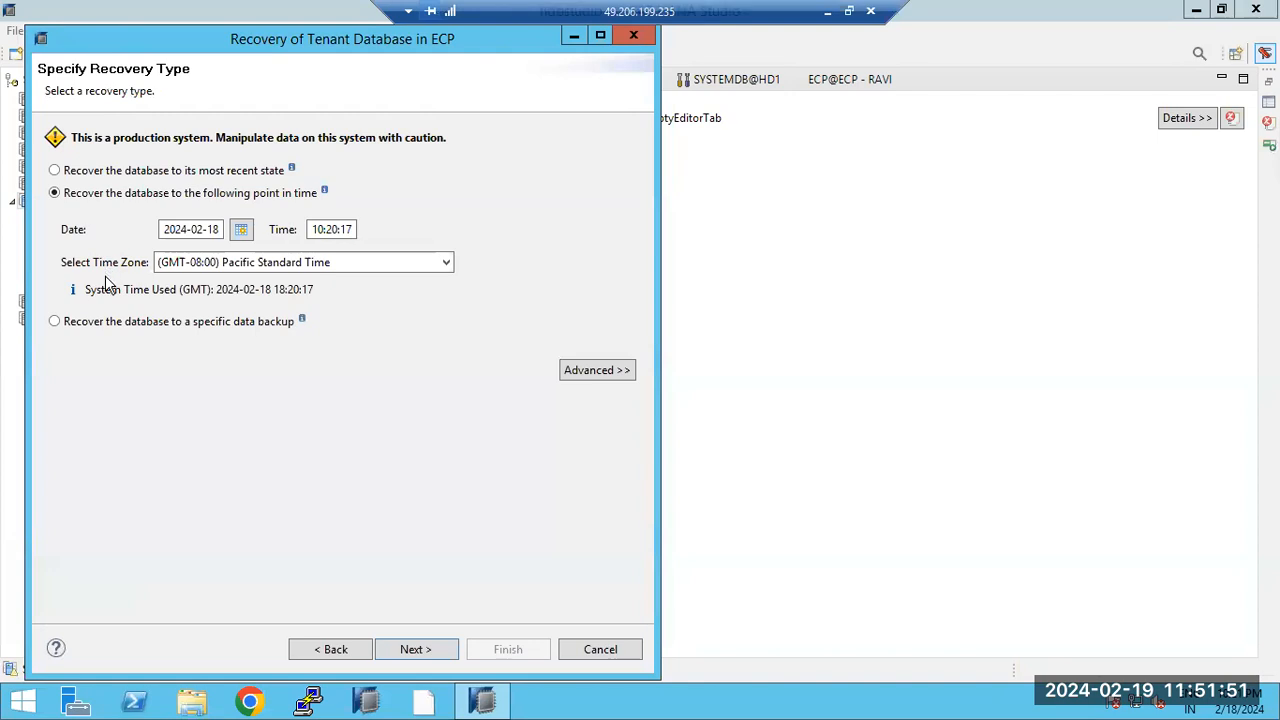
pyautogui.click(110, 172)
pyautogui.click(427, 649)
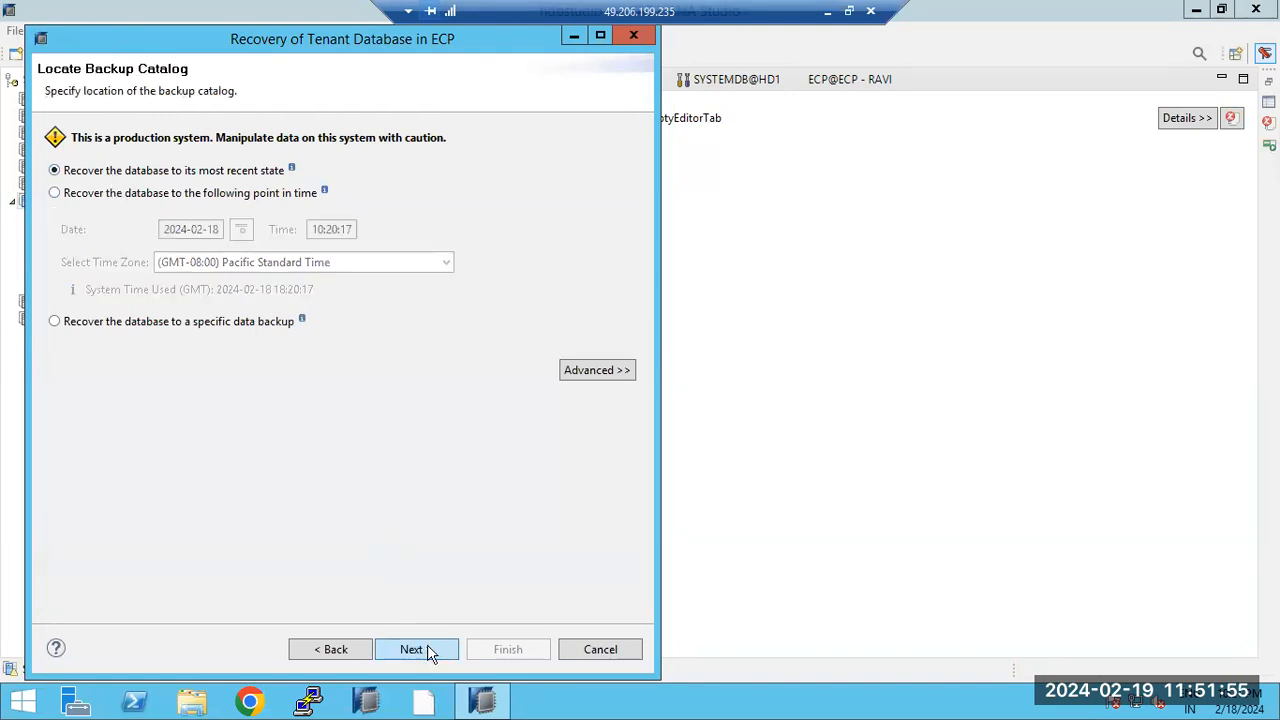
pyautogui.click(399, 648)
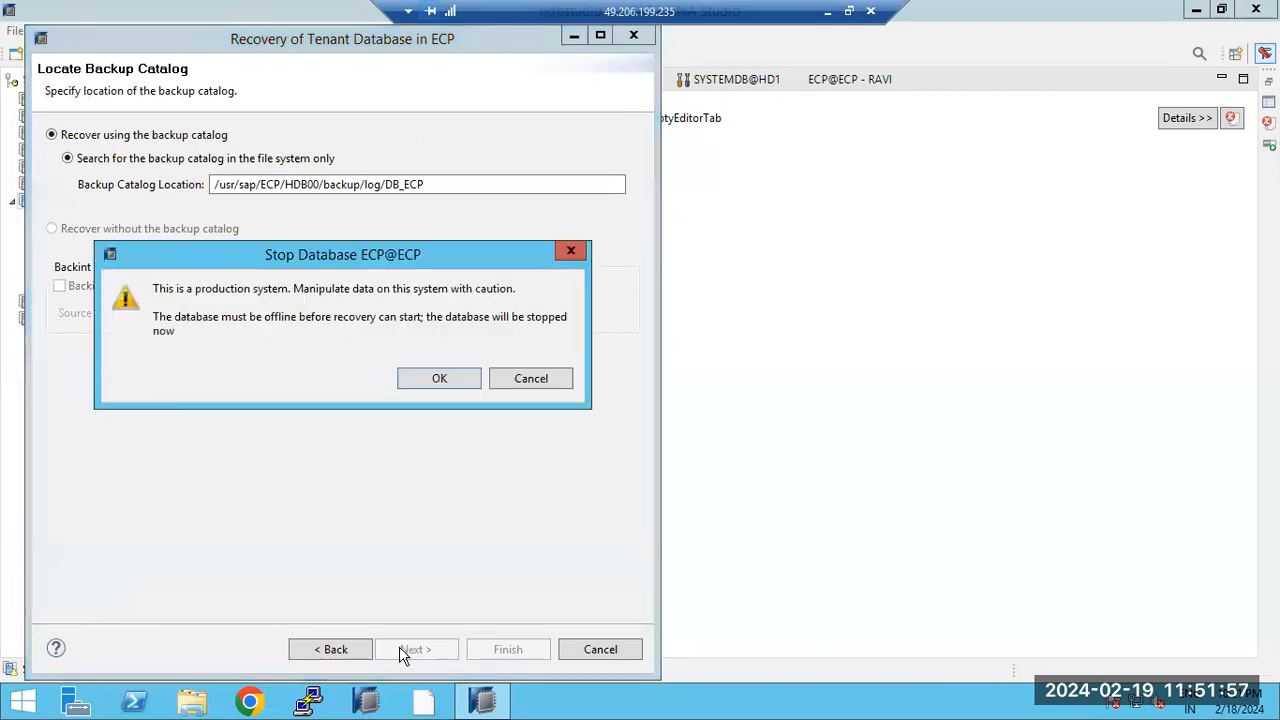
pyautogui.click(441, 382)
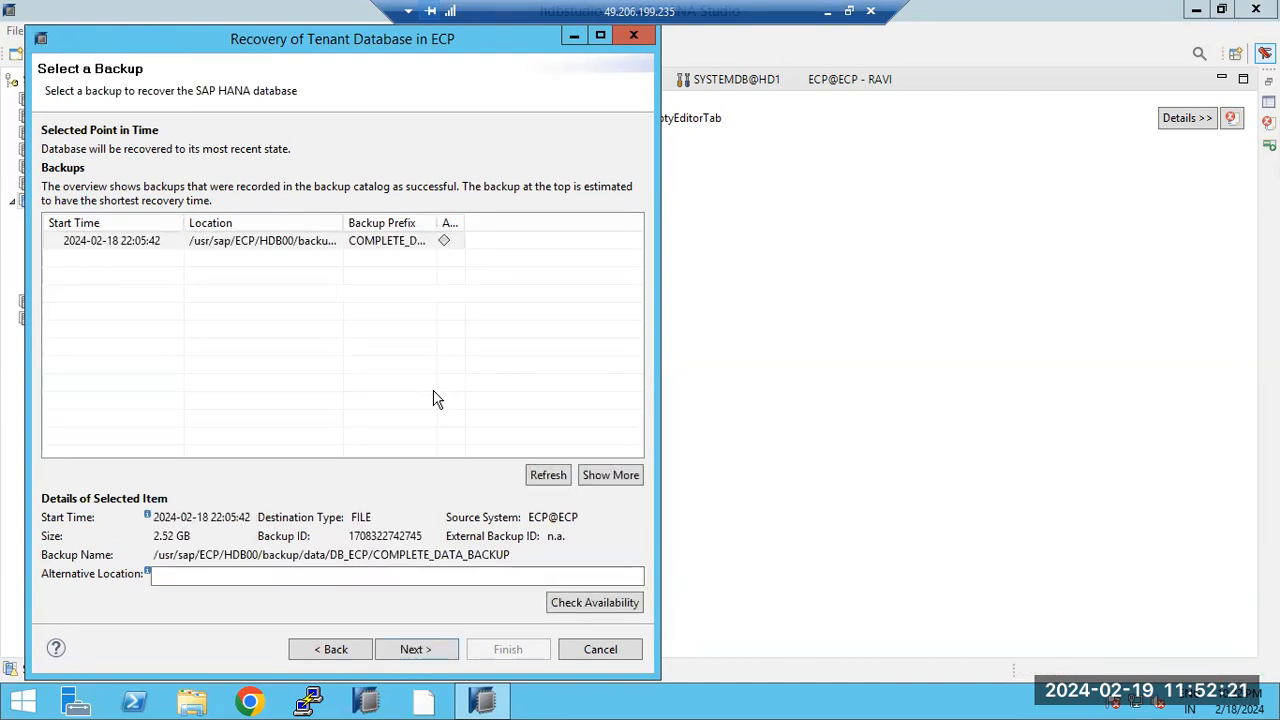
pyautogui.click(258, 249)
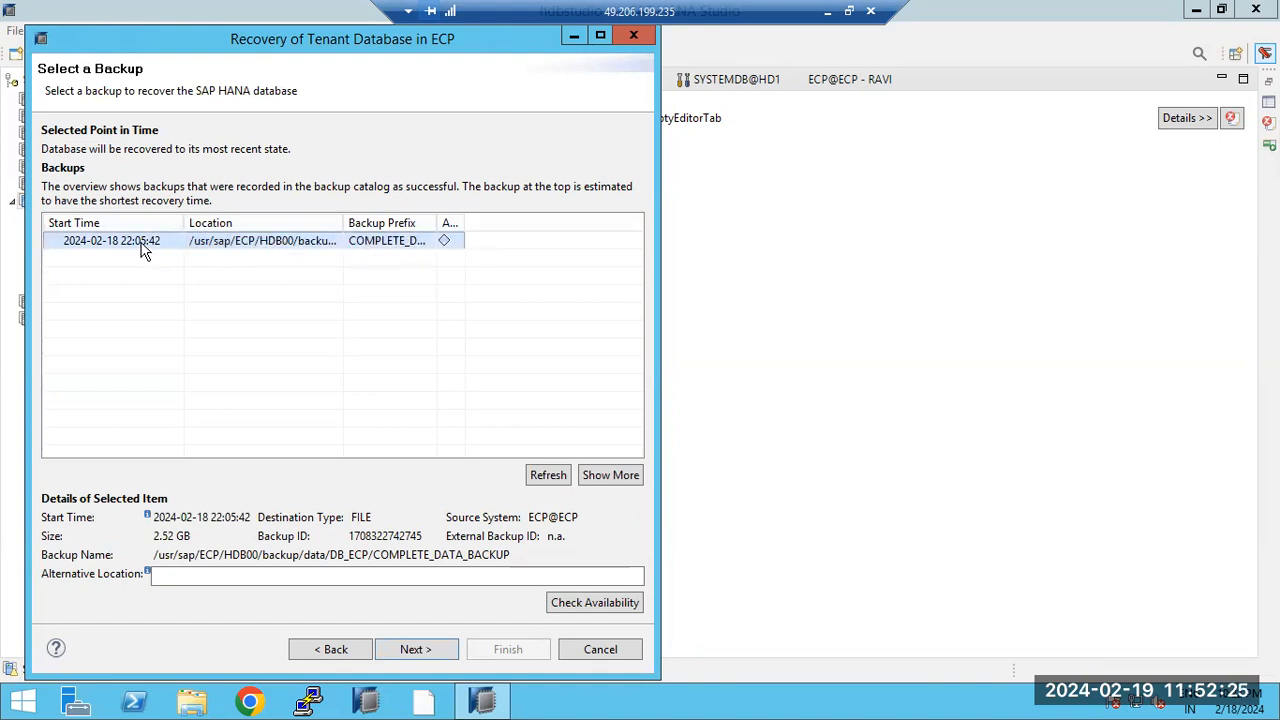
pyautogui.click(430, 649)
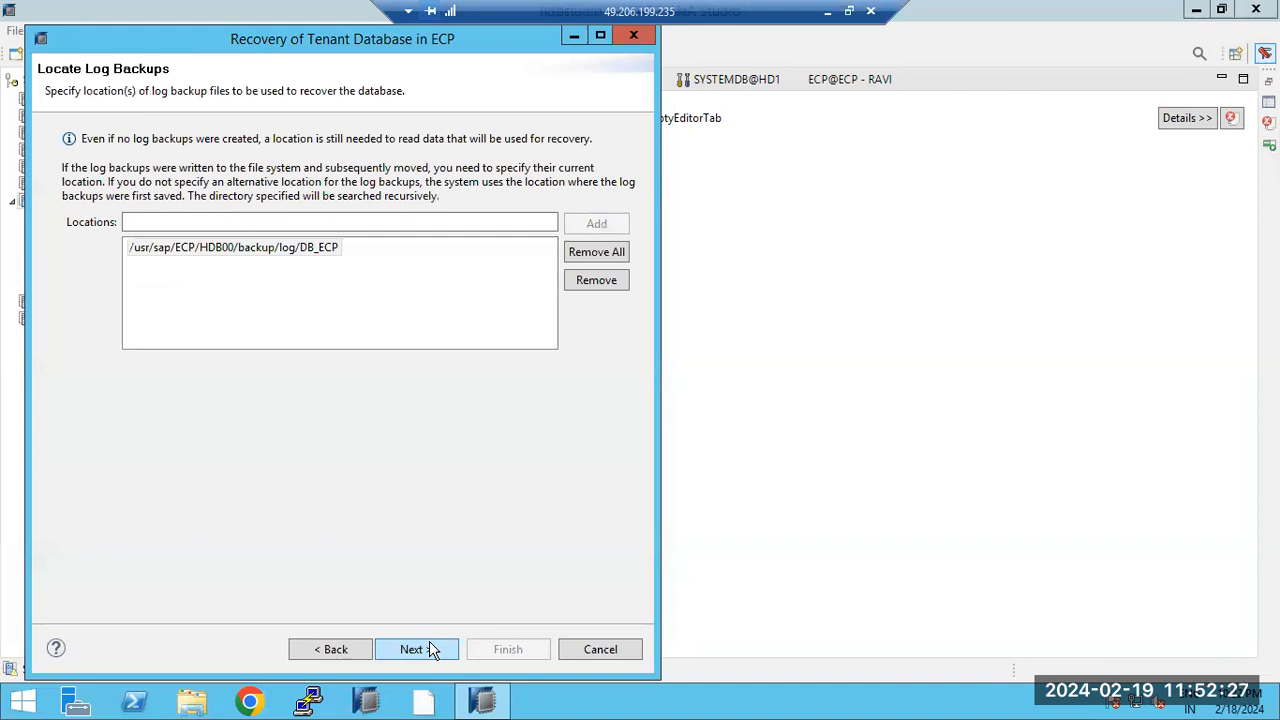
pyautogui.click(268, 252)
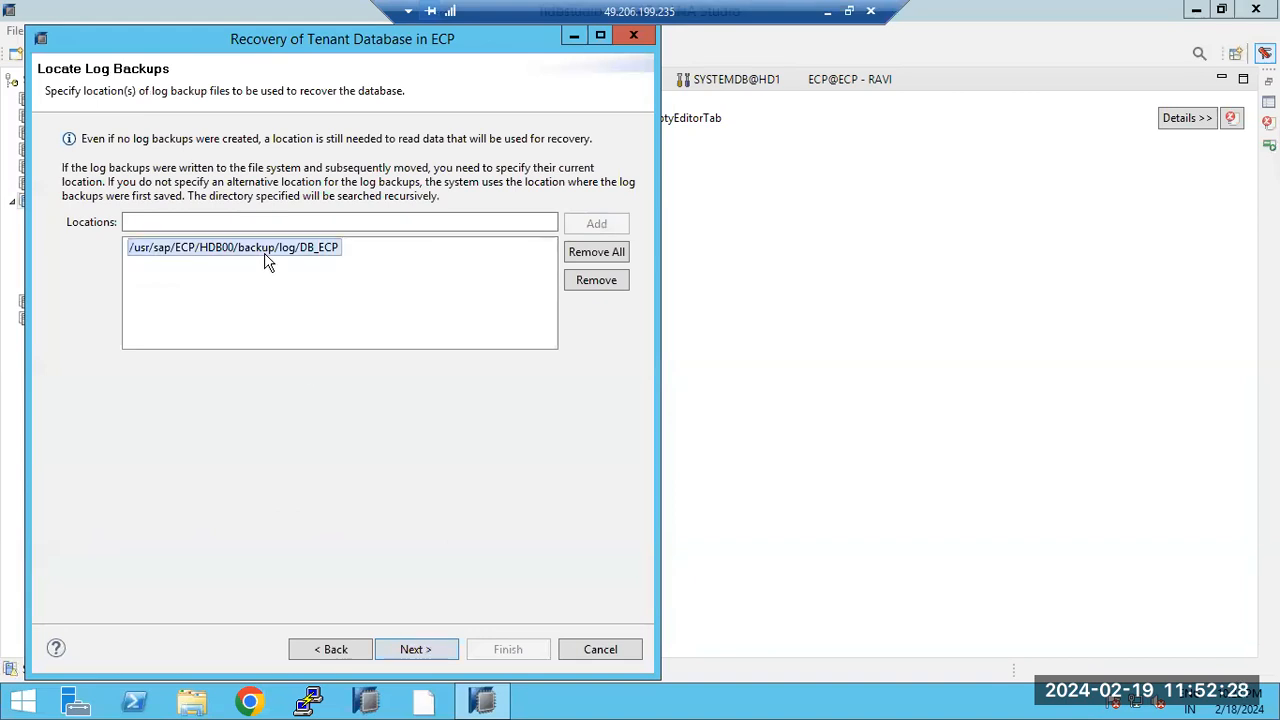
pyautogui.click(418, 652)
pyautogui.click(448, 652)
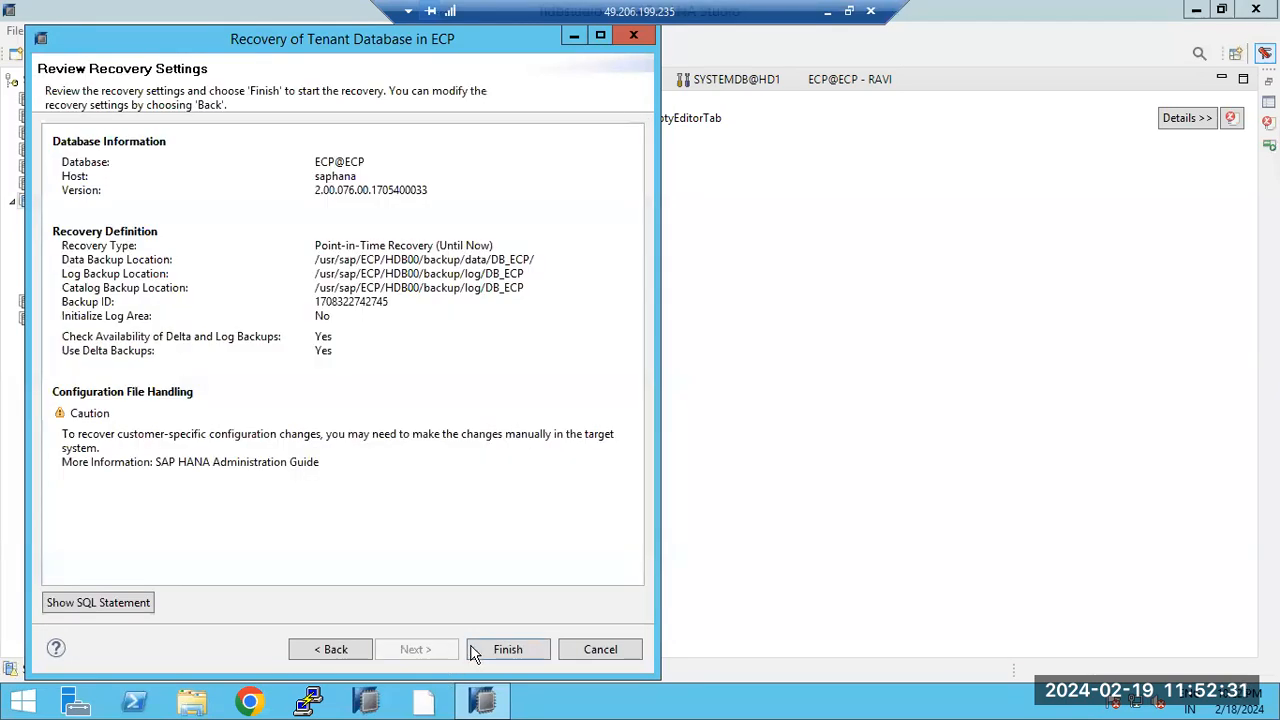
pyautogui.click(500, 650)
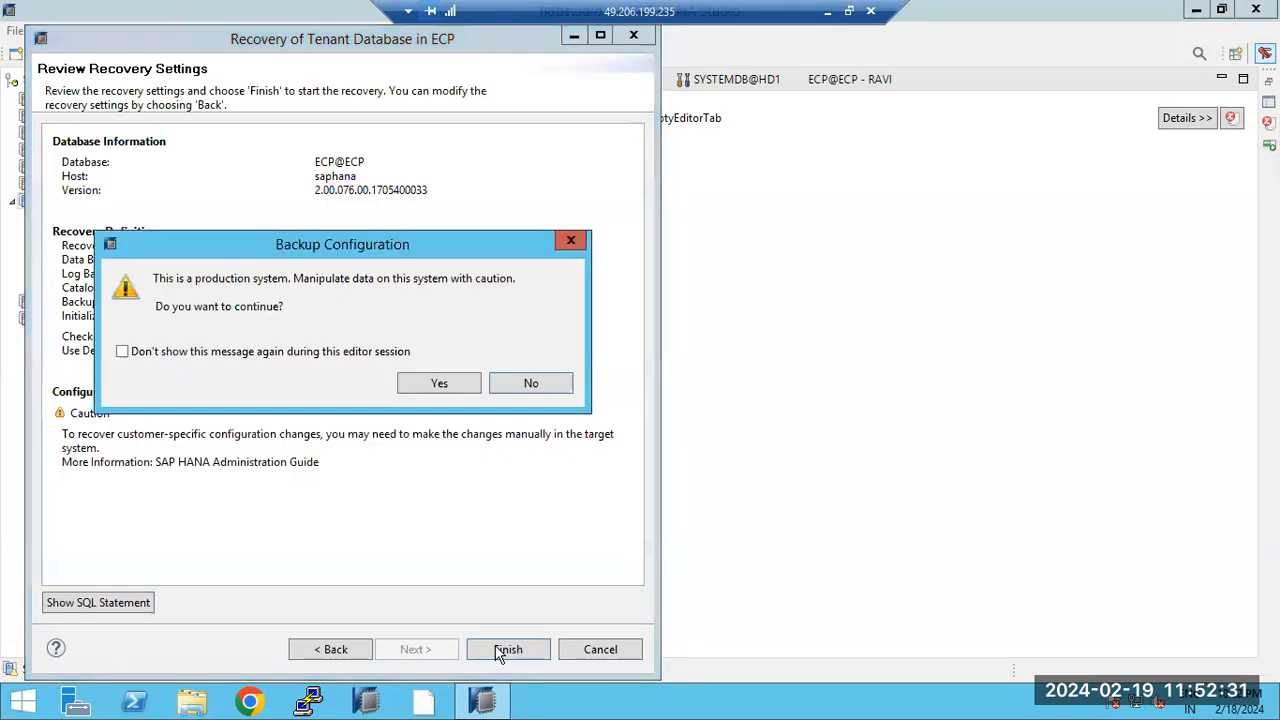
pyautogui.click(440, 387)
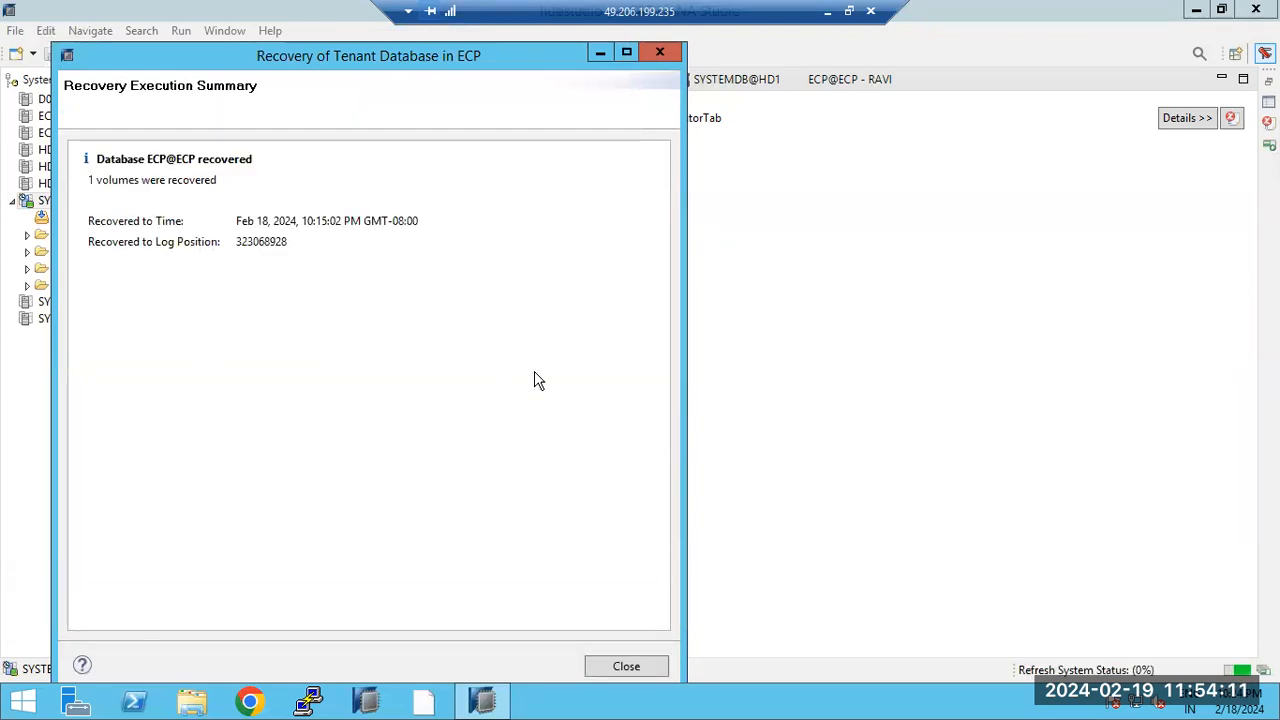
# Step: Check the summary's recovered-to time 10:15:02 and log position against the system clock, then close it
pyautogui.moveTo(129, 180); pyautogui.dragTo(176, 181)
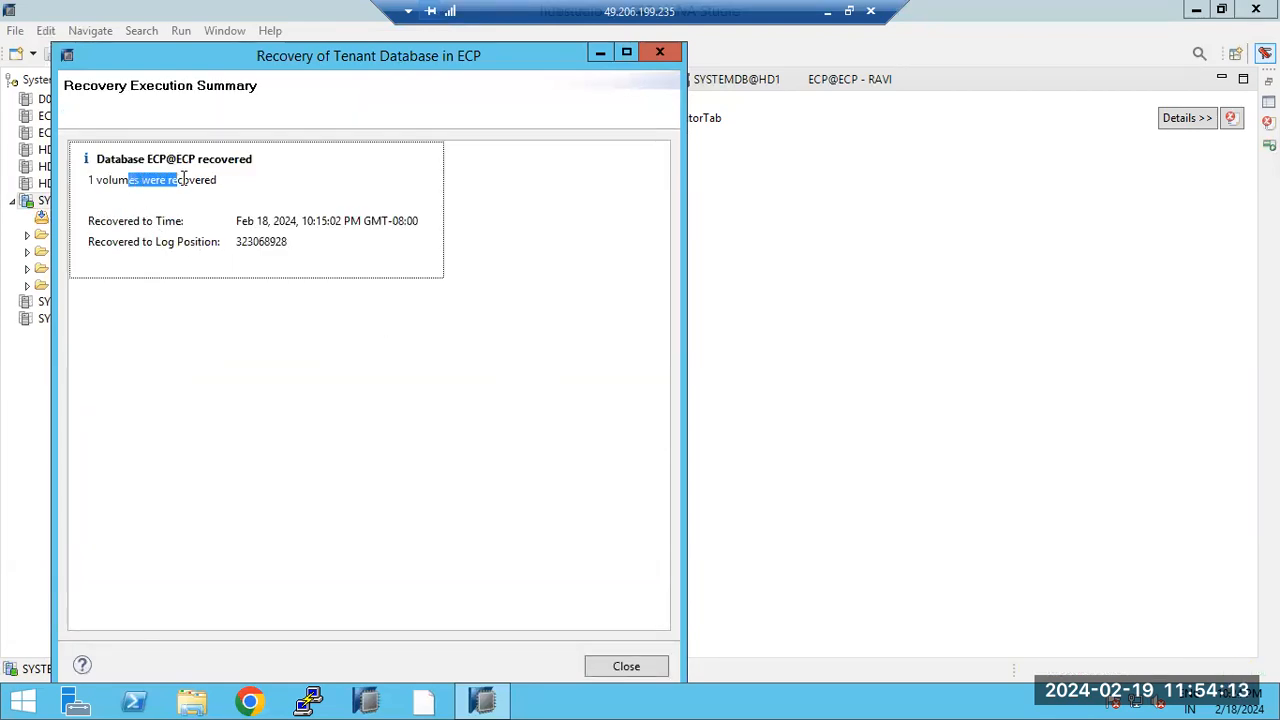
pyautogui.moveTo(240, 221); pyautogui.dragTo(399, 221)
pyautogui.click(1228, 702)
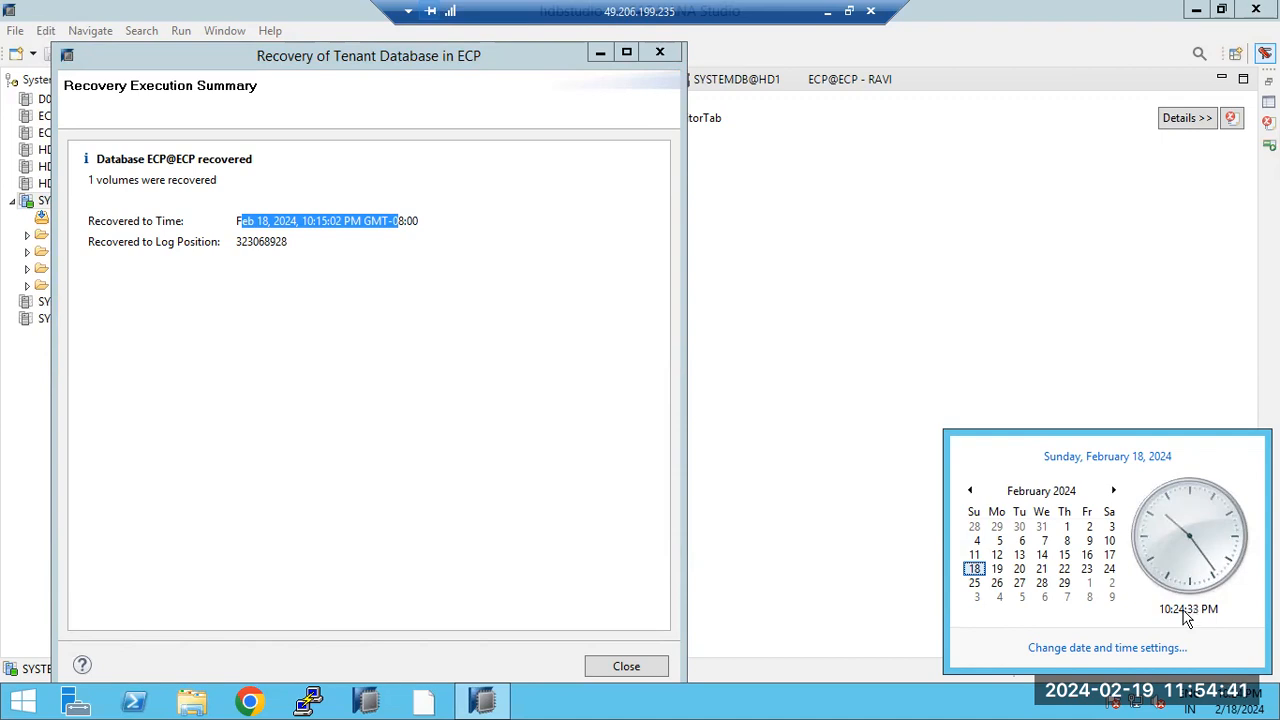
pyautogui.moveTo(371, 221); pyautogui.dragTo(417, 221)
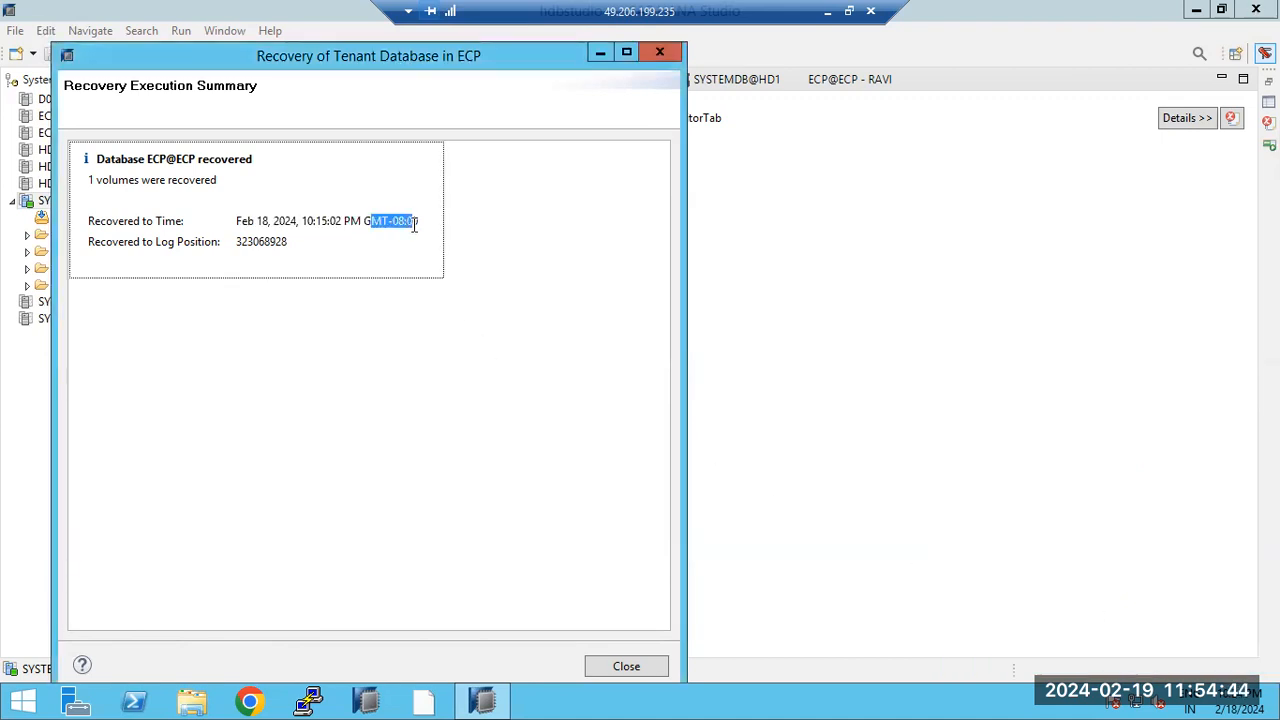
pyautogui.click(1244, 706)
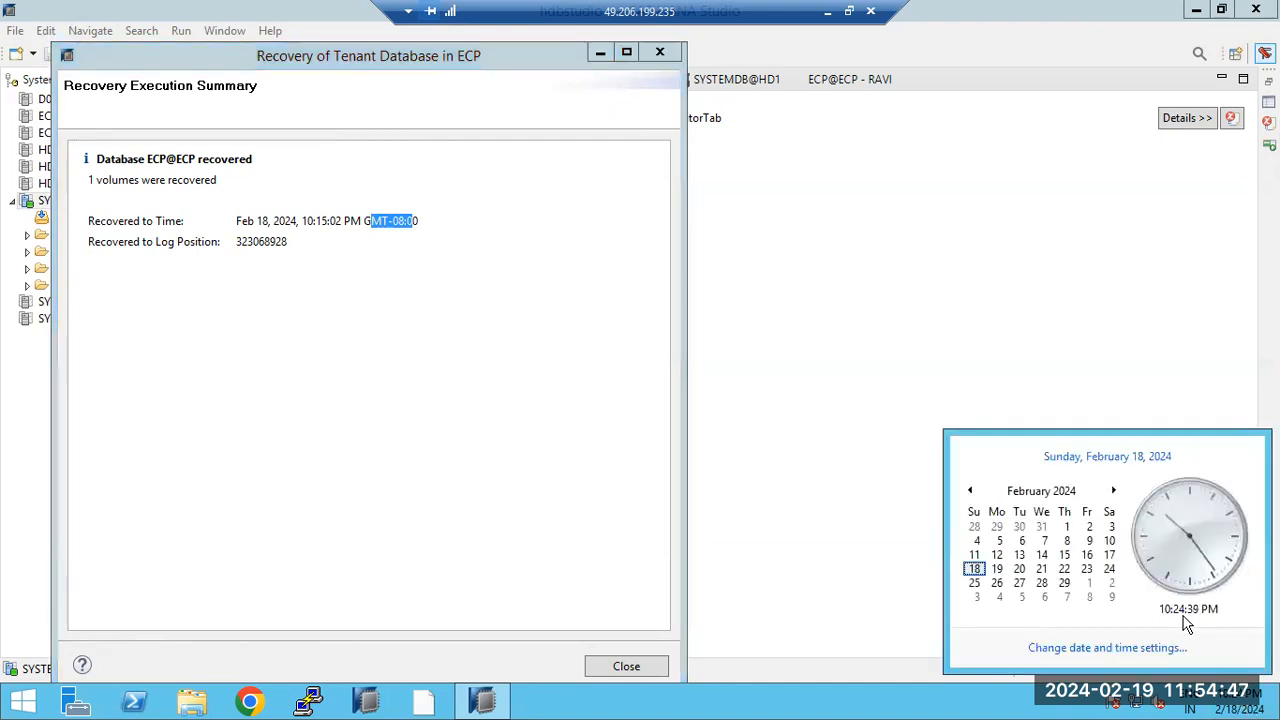
pyautogui.moveTo(303, 221); pyautogui.dragTo(348, 216)
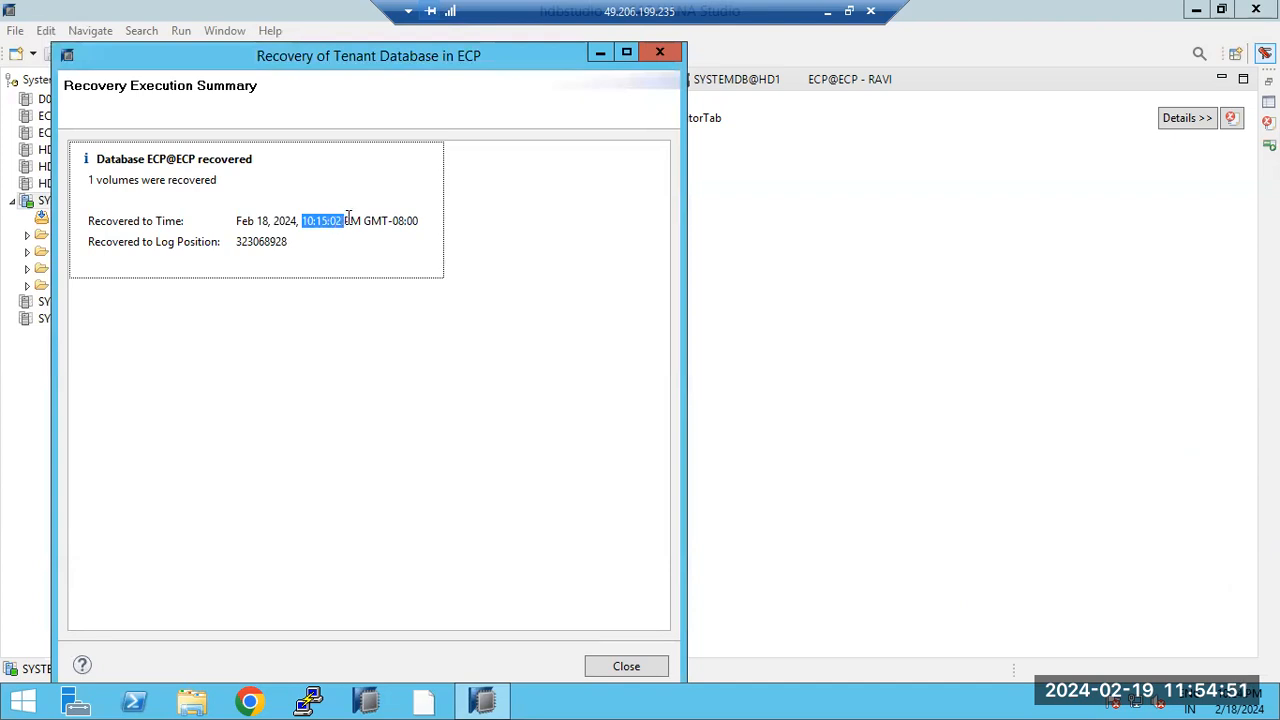
pyautogui.click(278, 240)
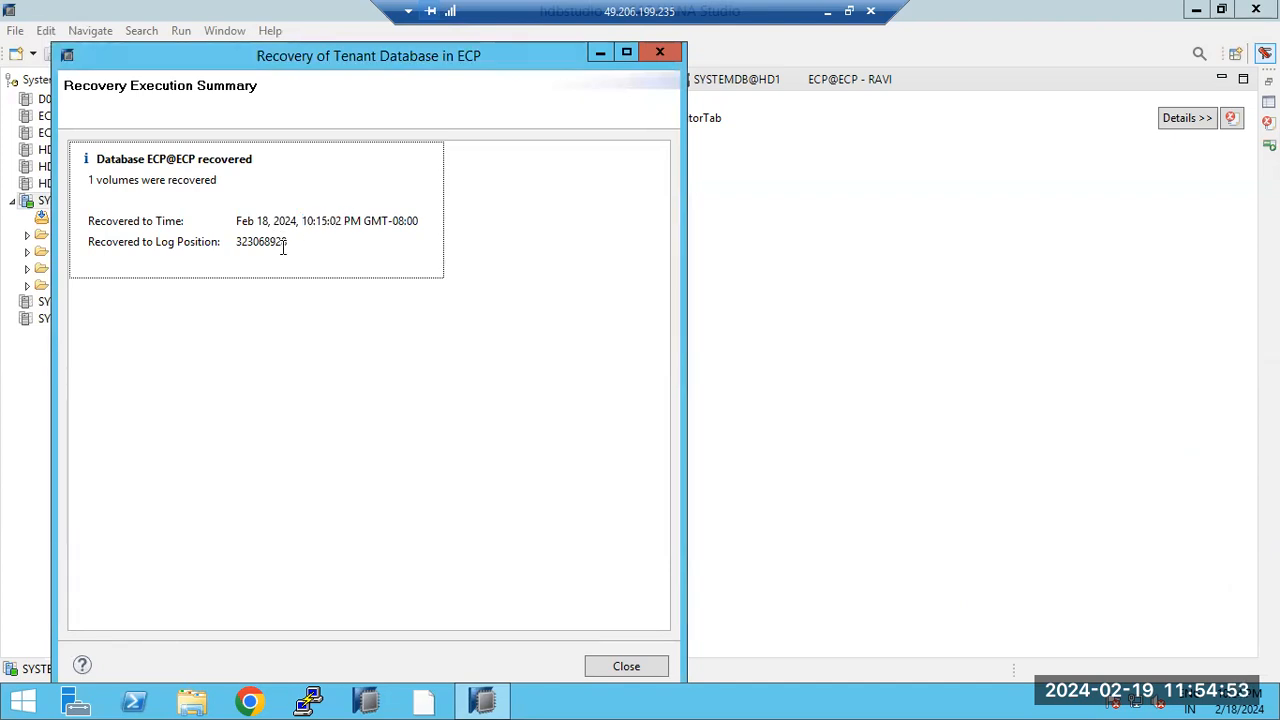
pyautogui.moveTo(260, 241); pyautogui.dragTo(288, 250)
pyautogui.click(612, 669)
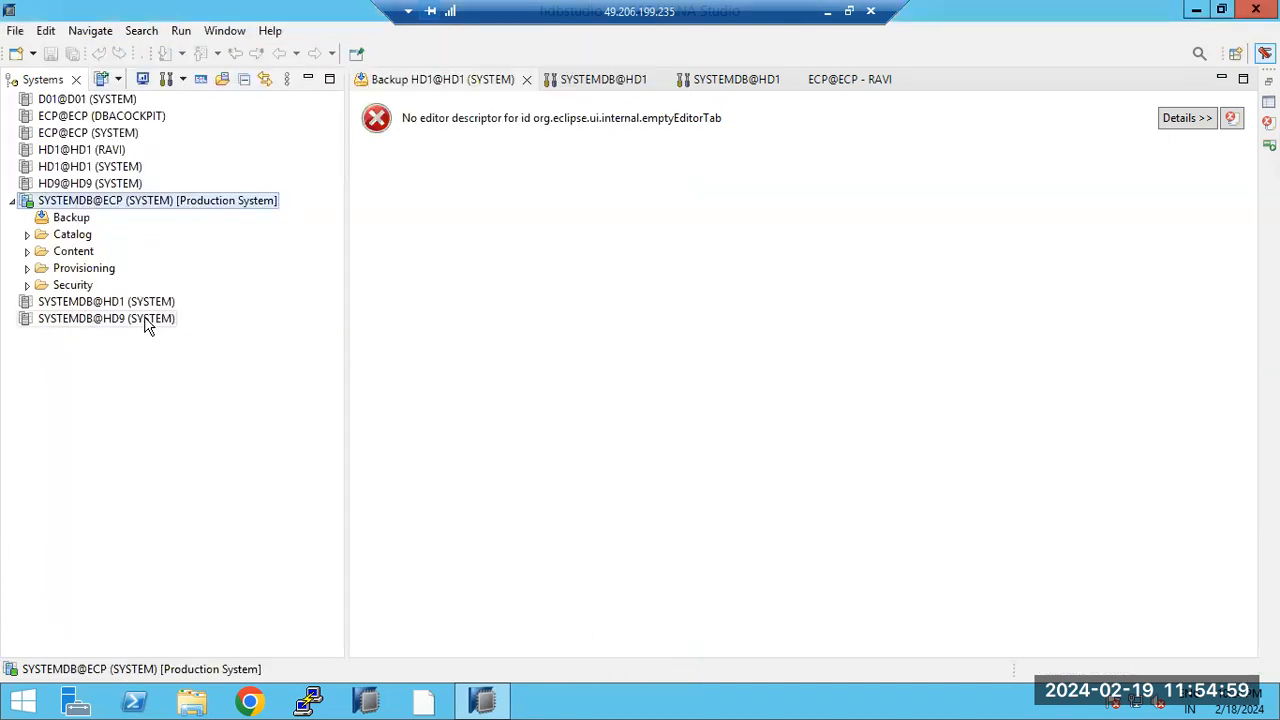
# Step: Open SYSTEMDB@ECP's Backup console, switch to Backup Catalog, and choose database ECP
pyautogui.click(64, 219)
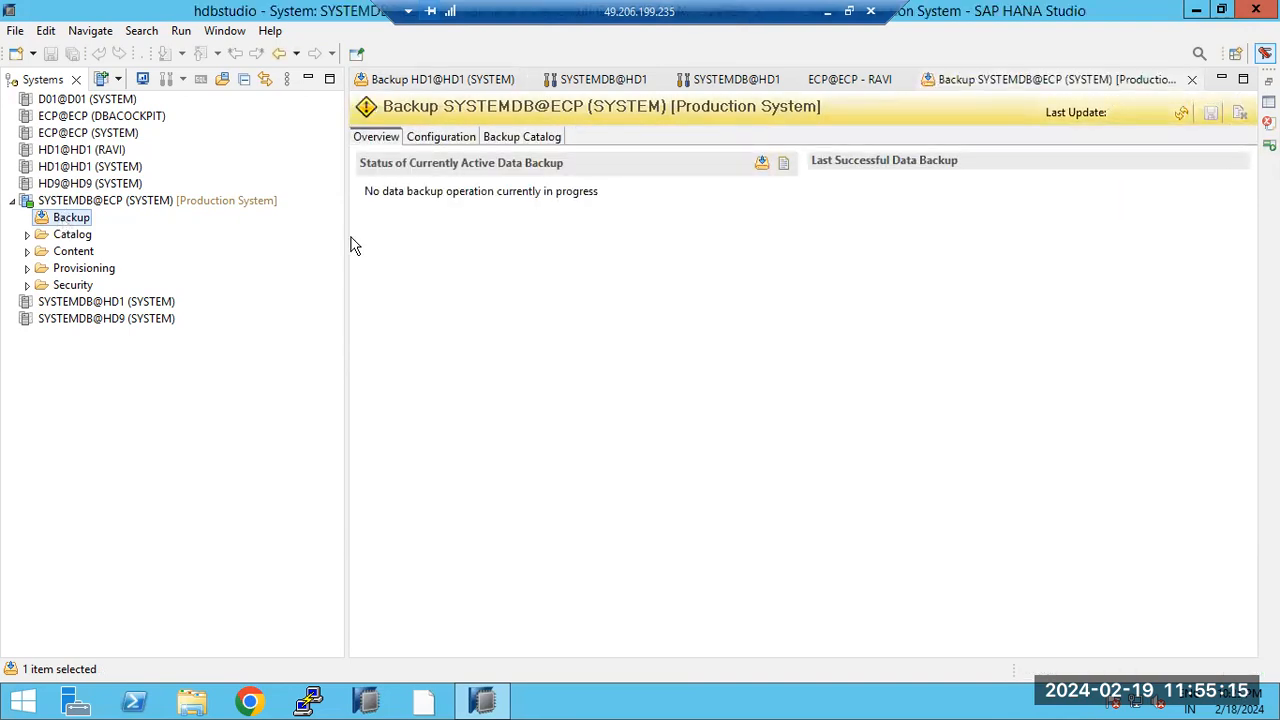
pyautogui.click(516, 141)
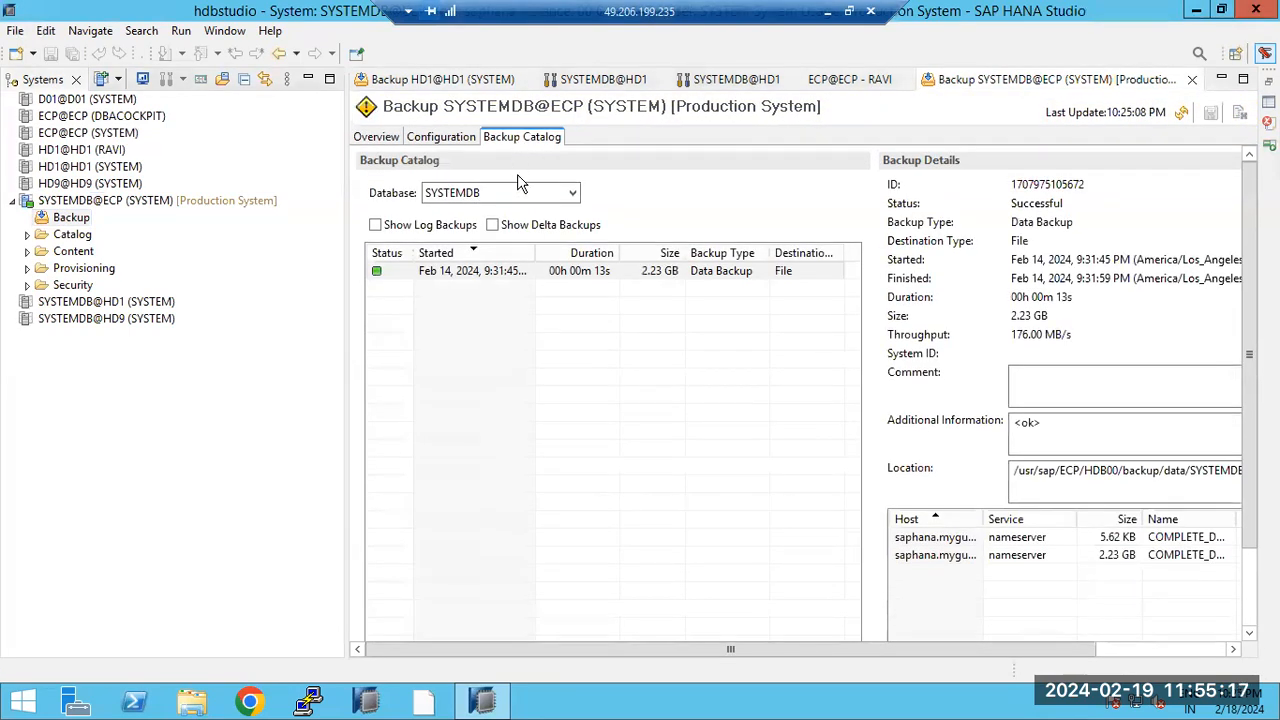
pyautogui.click(571, 195)
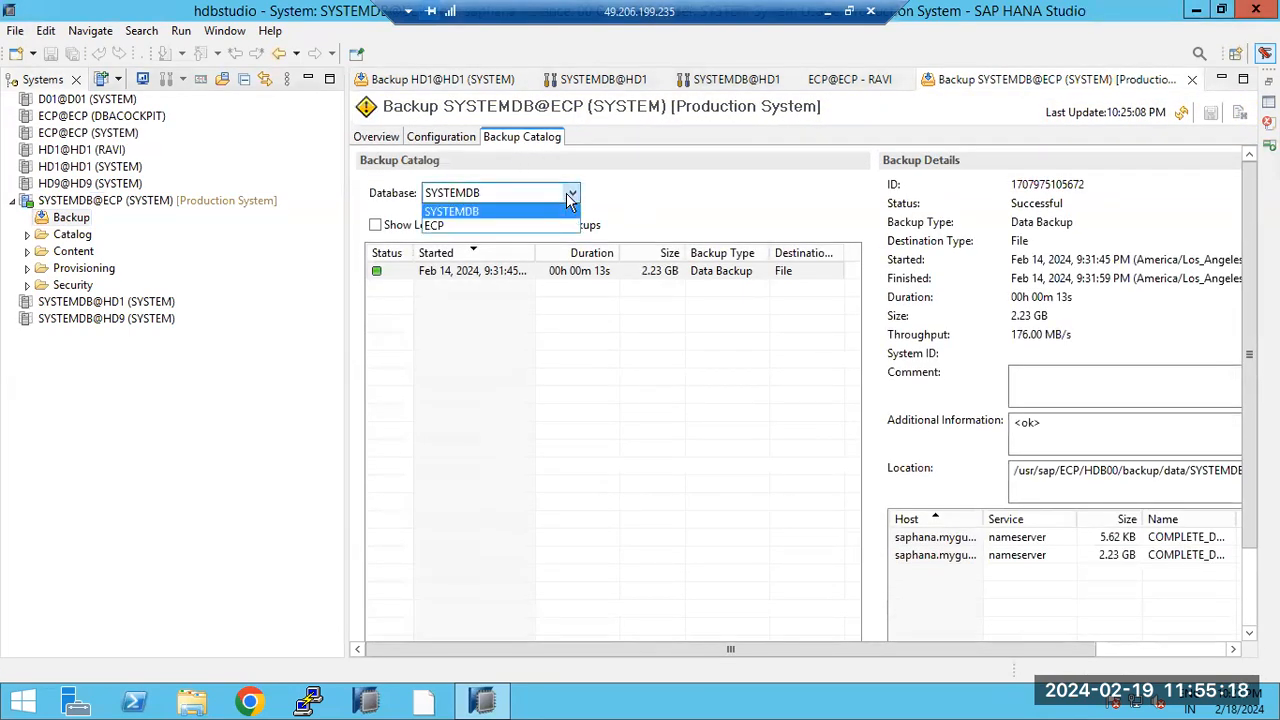
pyautogui.click(466, 225)
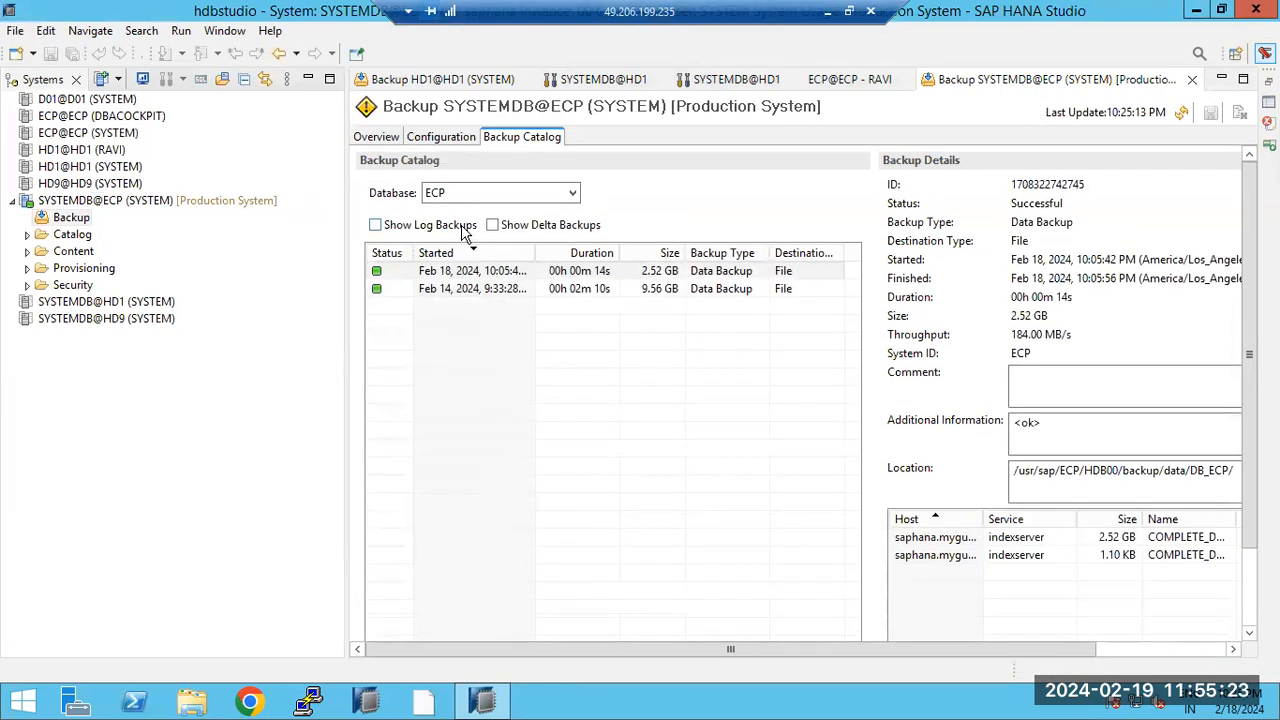
pyautogui.click(462, 226)
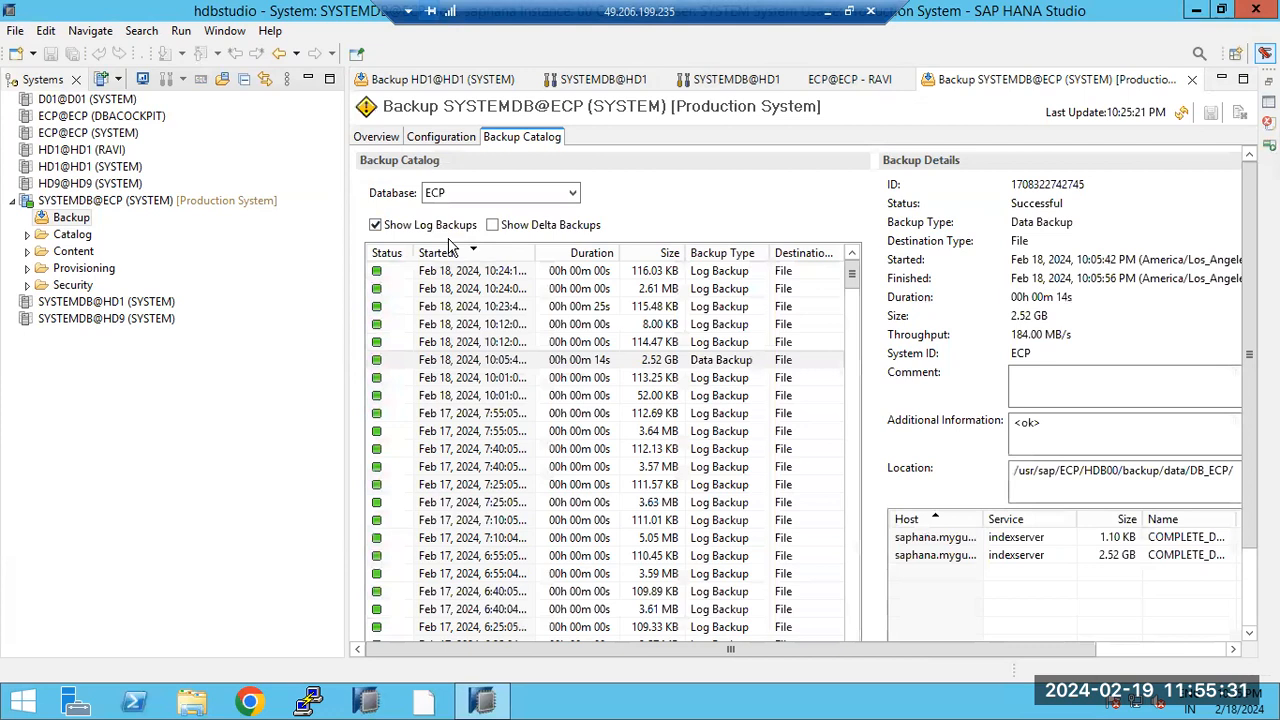
pyautogui.click(707, 310)
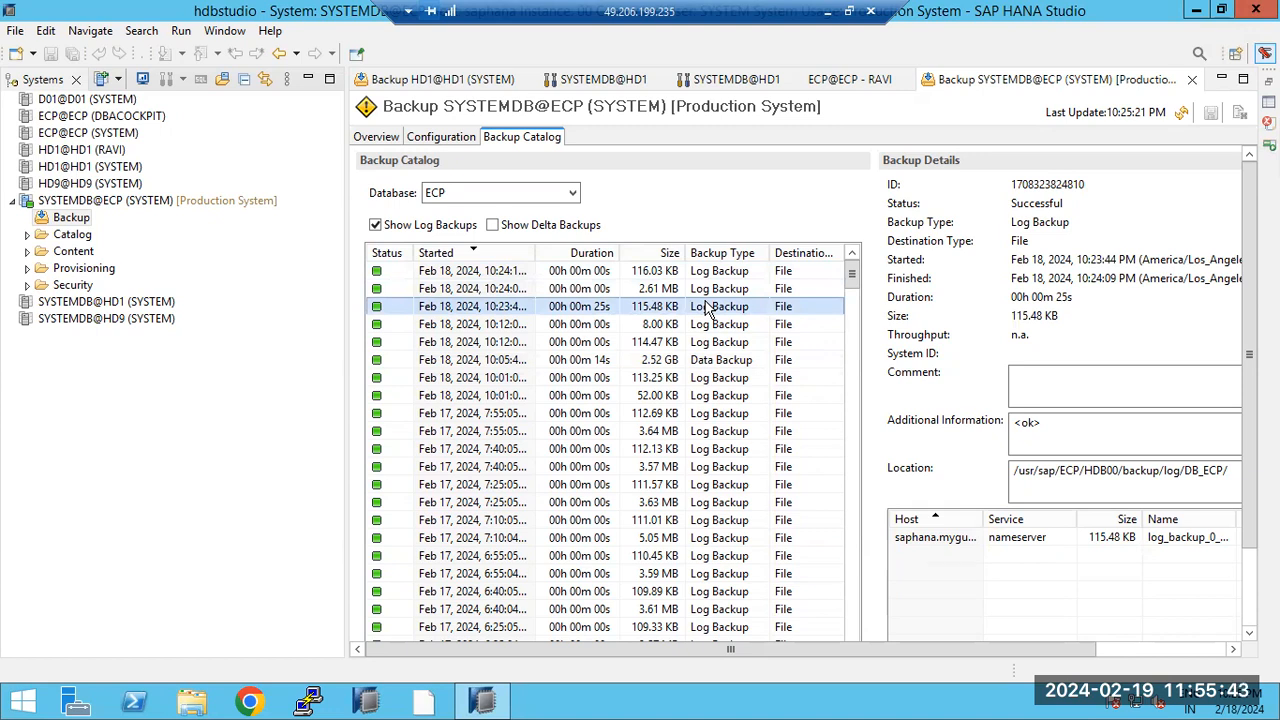
pyautogui.click(560, 290)
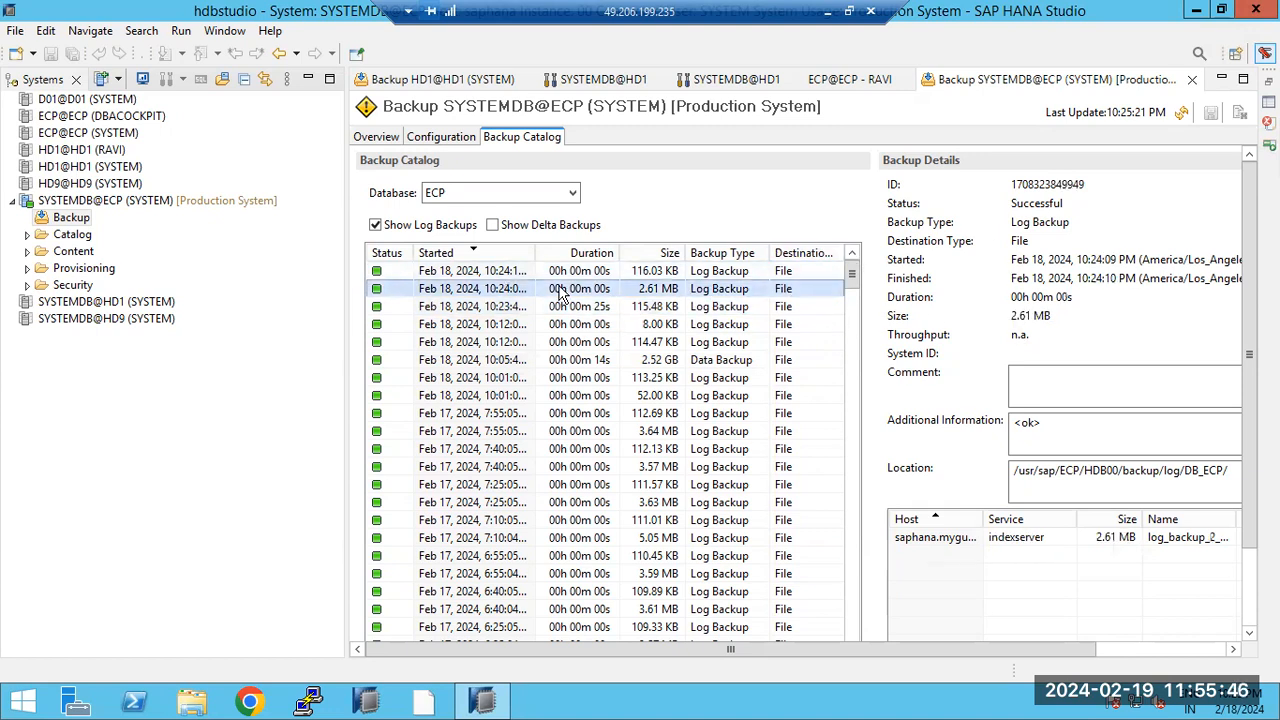
pyautogui.click(551, 275)
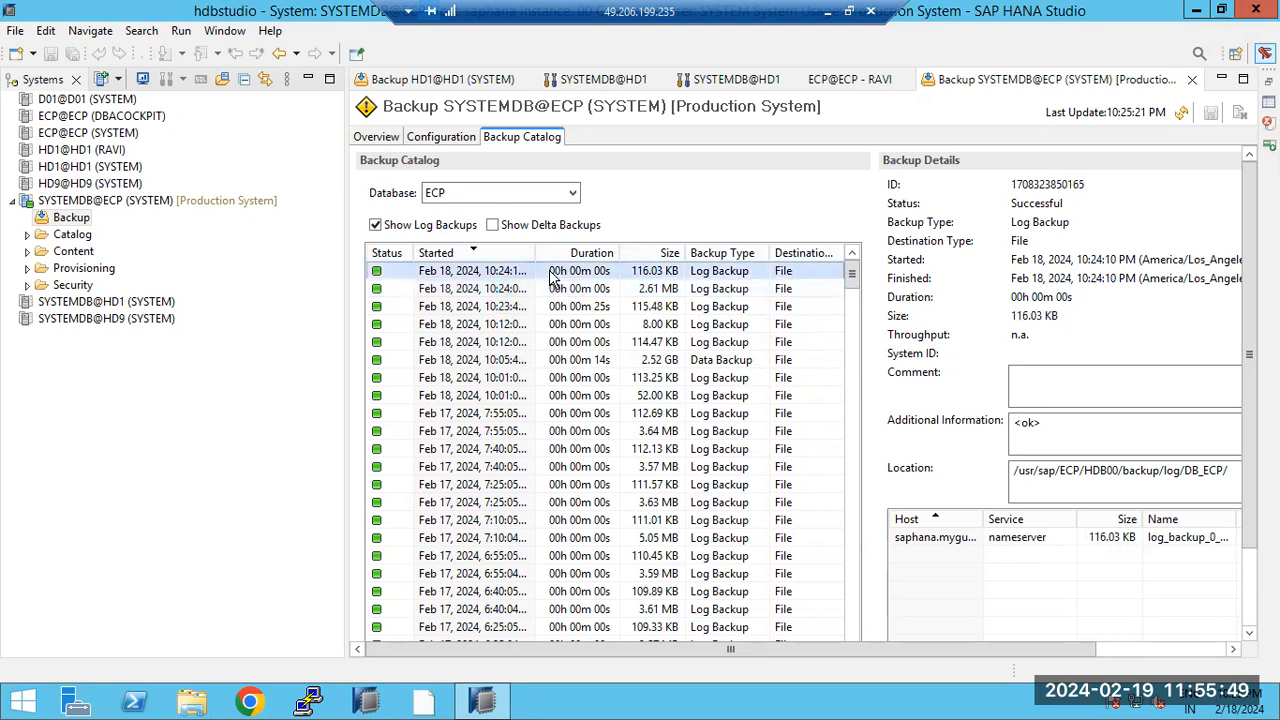
pyautogui.click(517, 380)
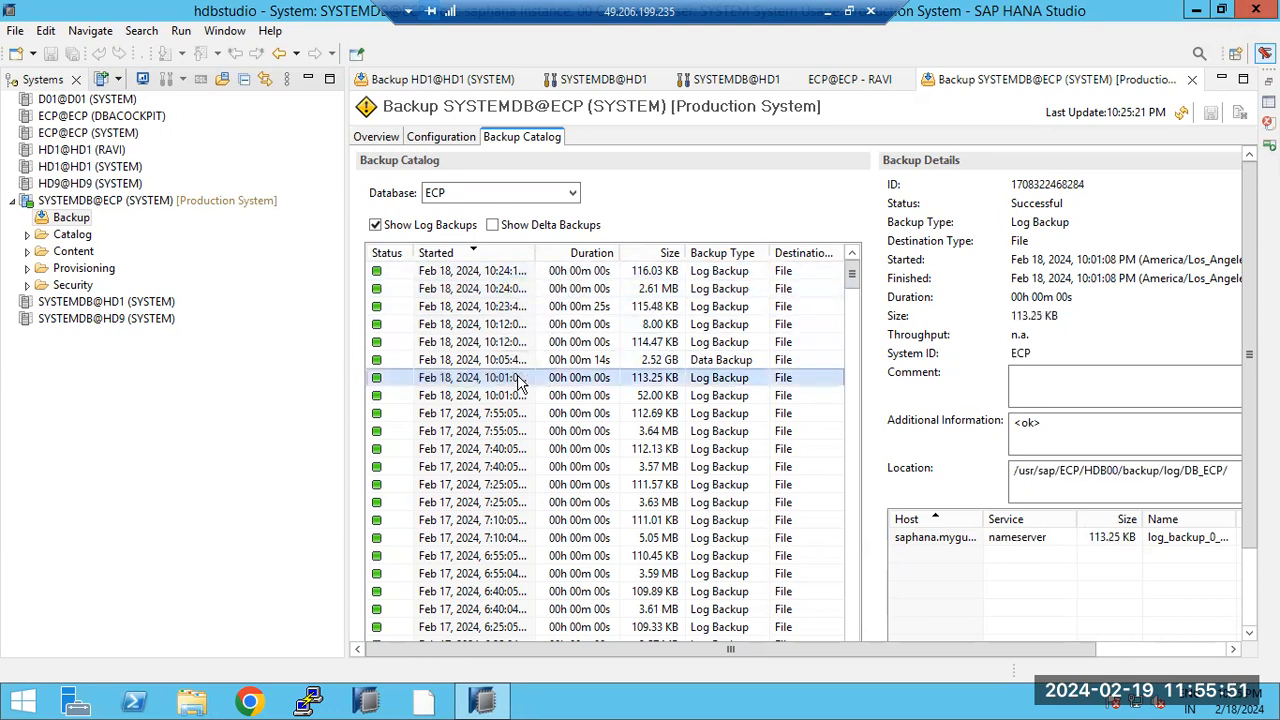
pyautogui.click(1036, 396)
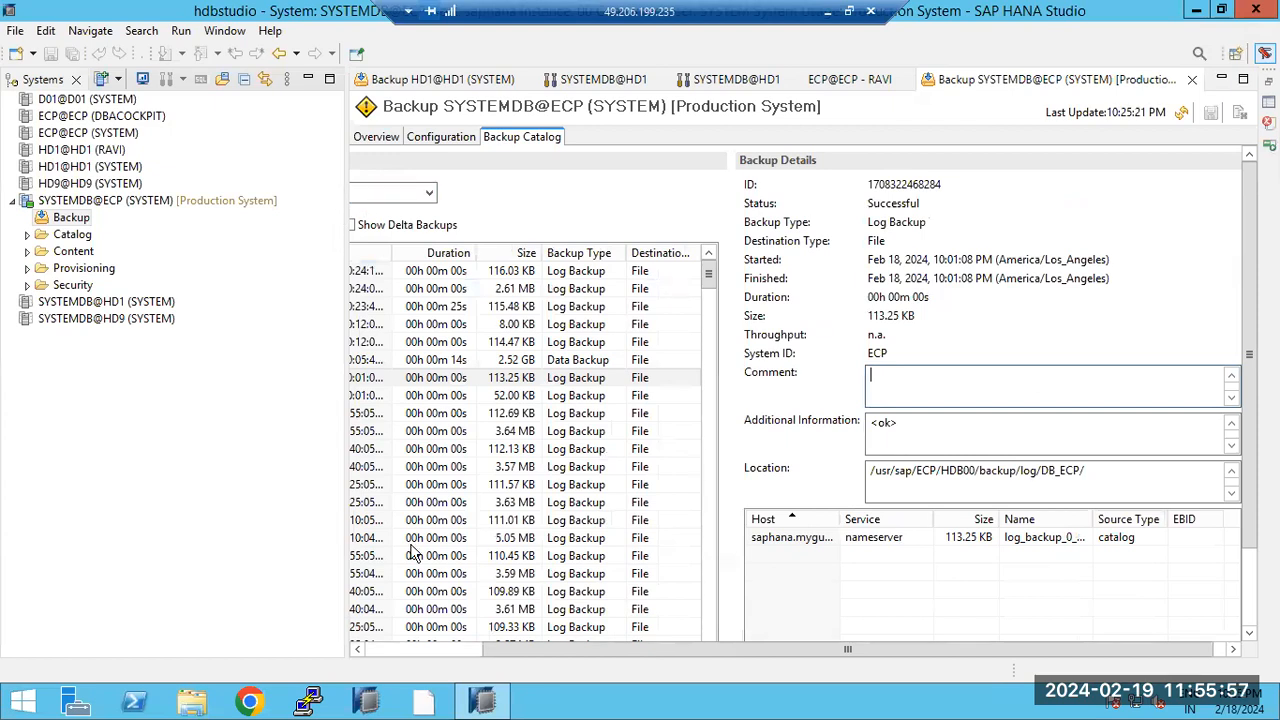
pyautogui.click(443, 648)
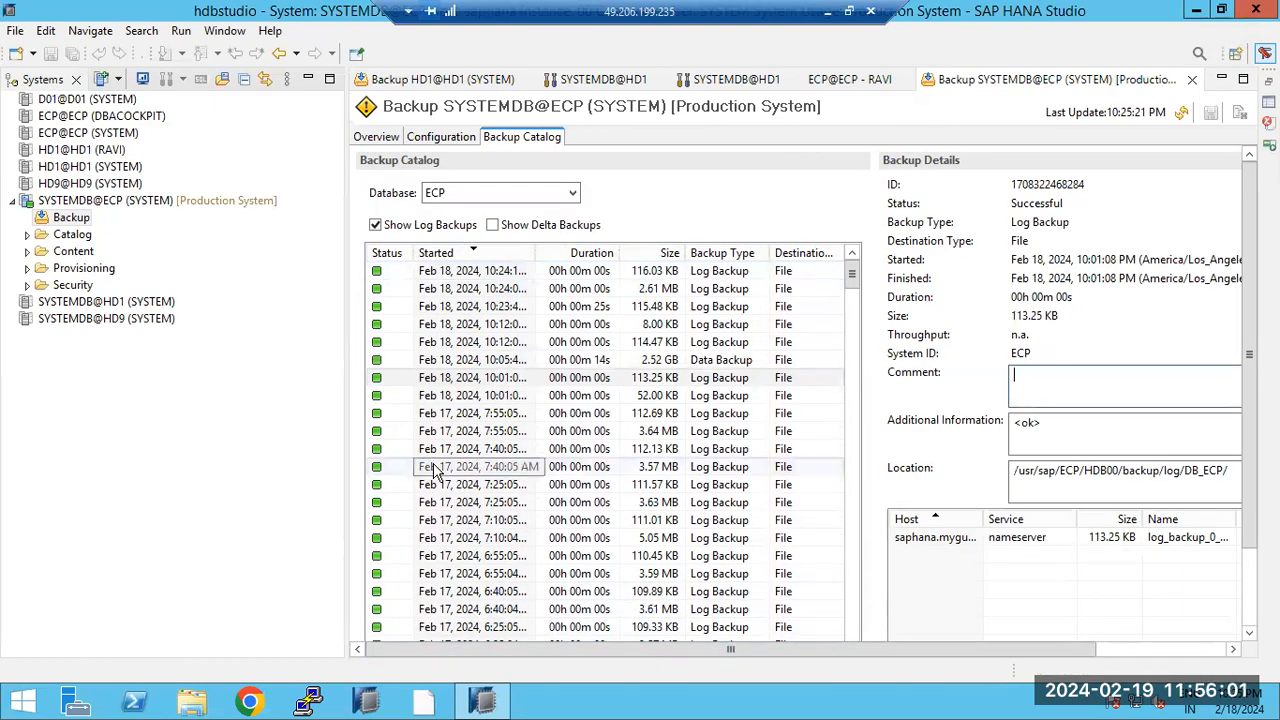
pyautogui.click(553, 365)
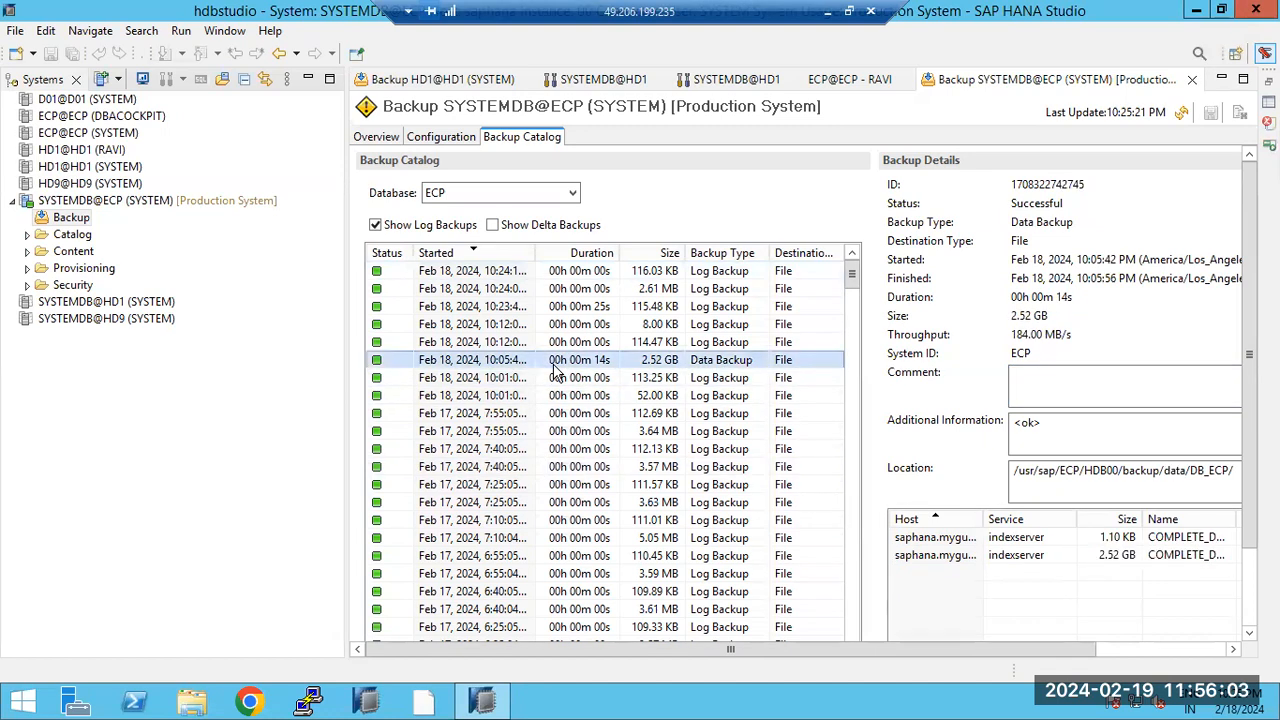
pyautogui.click(612, 272)
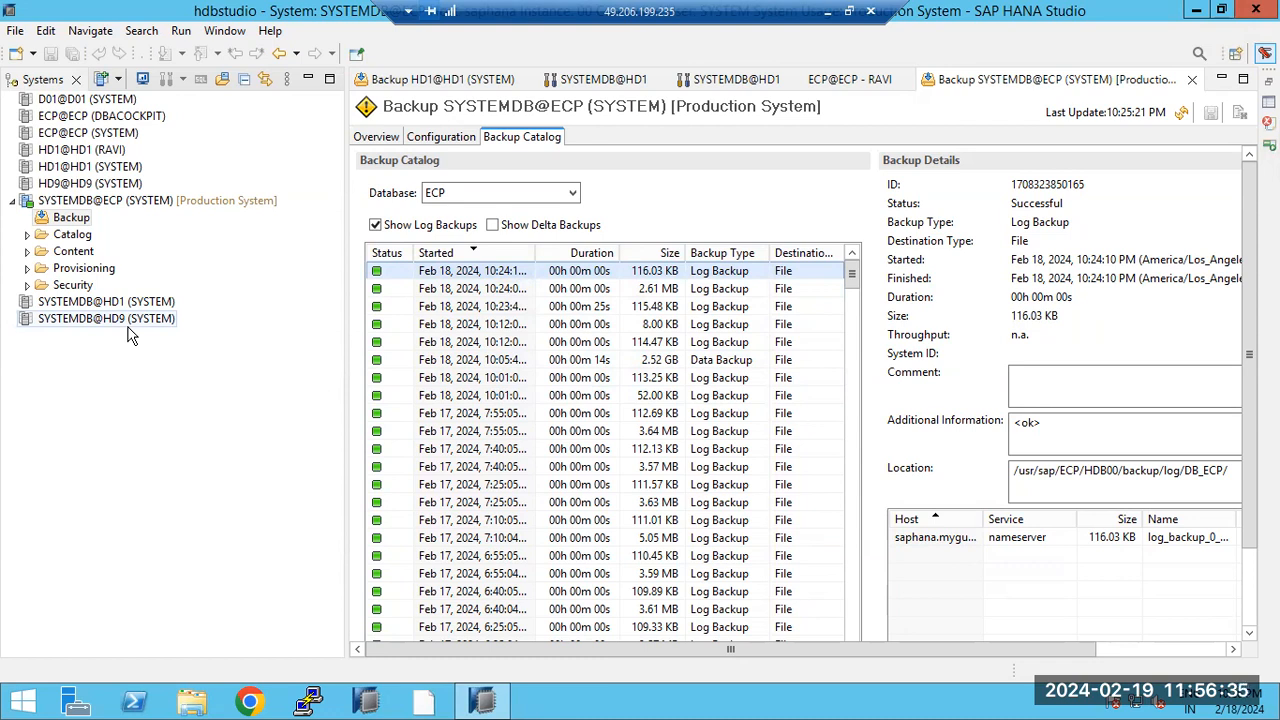
pyautogui.click(405, 225)
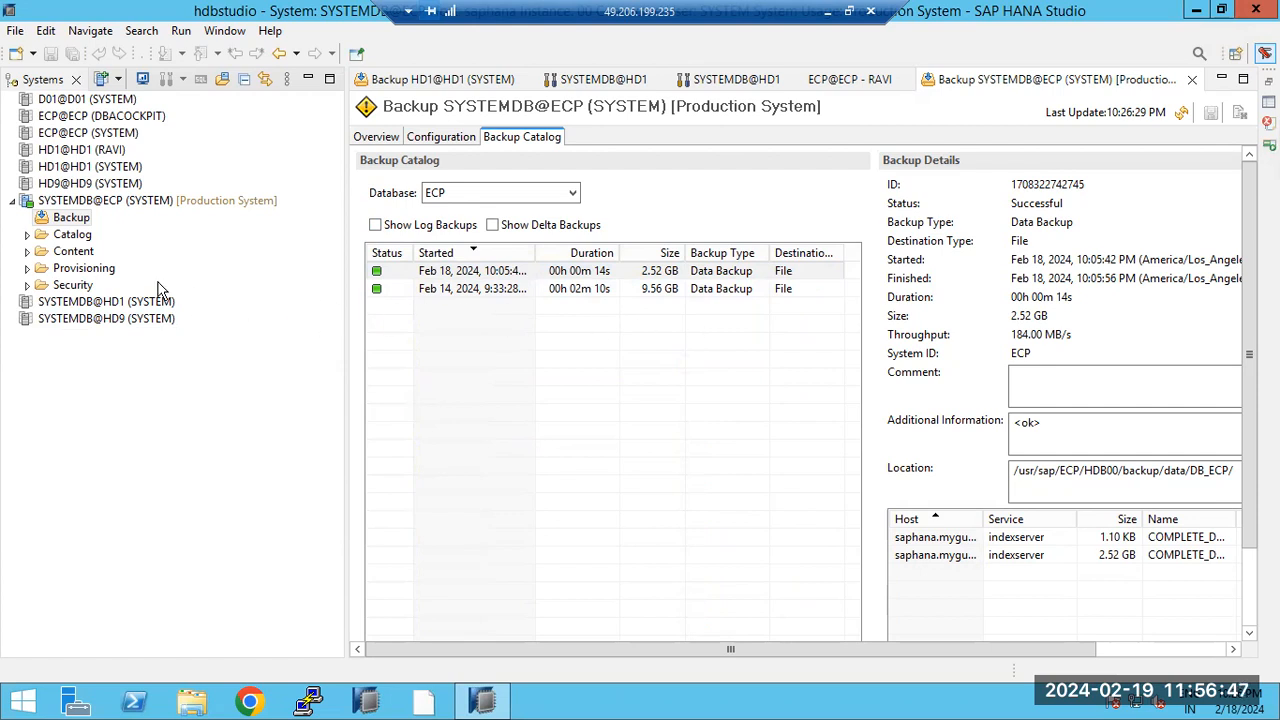
# Step: Open and cancel SYSTEMDB@ECP's Properties, then bring up its context menu again
pyautogui.click(58, 204)
pyautogui.click(78, 204)
pyautogui.rightClick(78, 204)
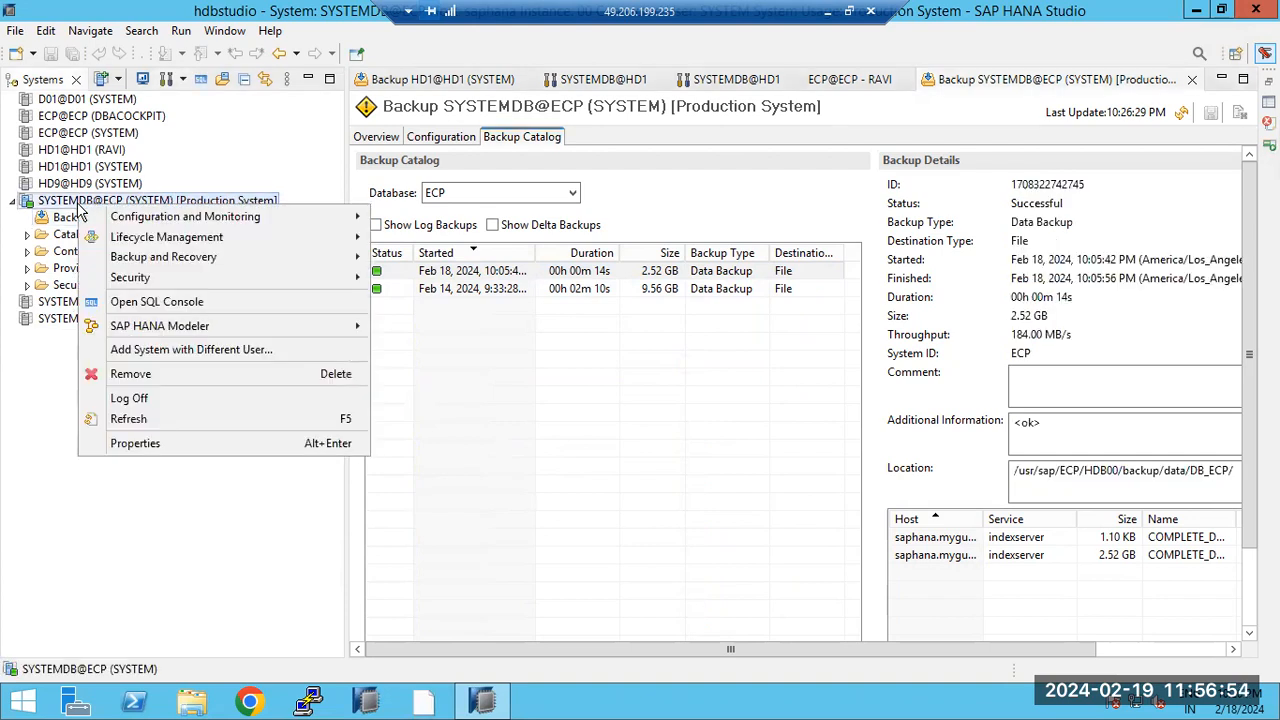
pyautogui.click(143, 443)
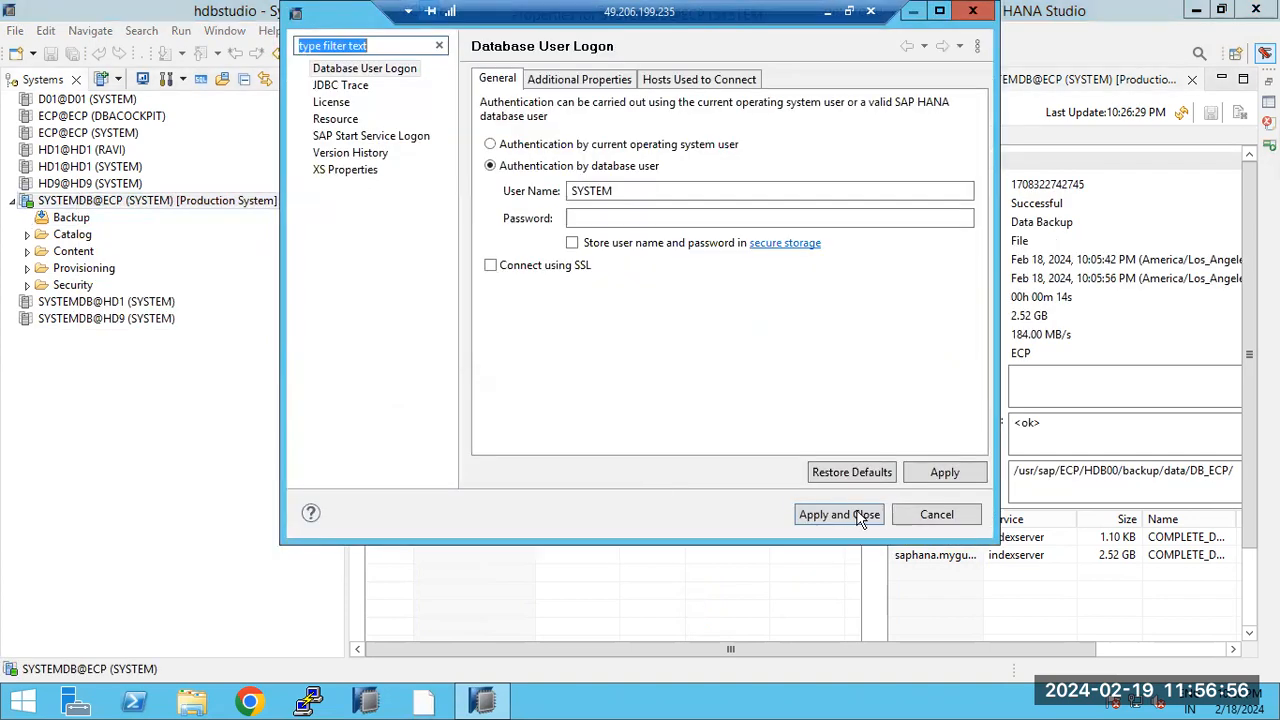
pyautogui.click(934, 515)
pyautogui.rightClick(146, 199)
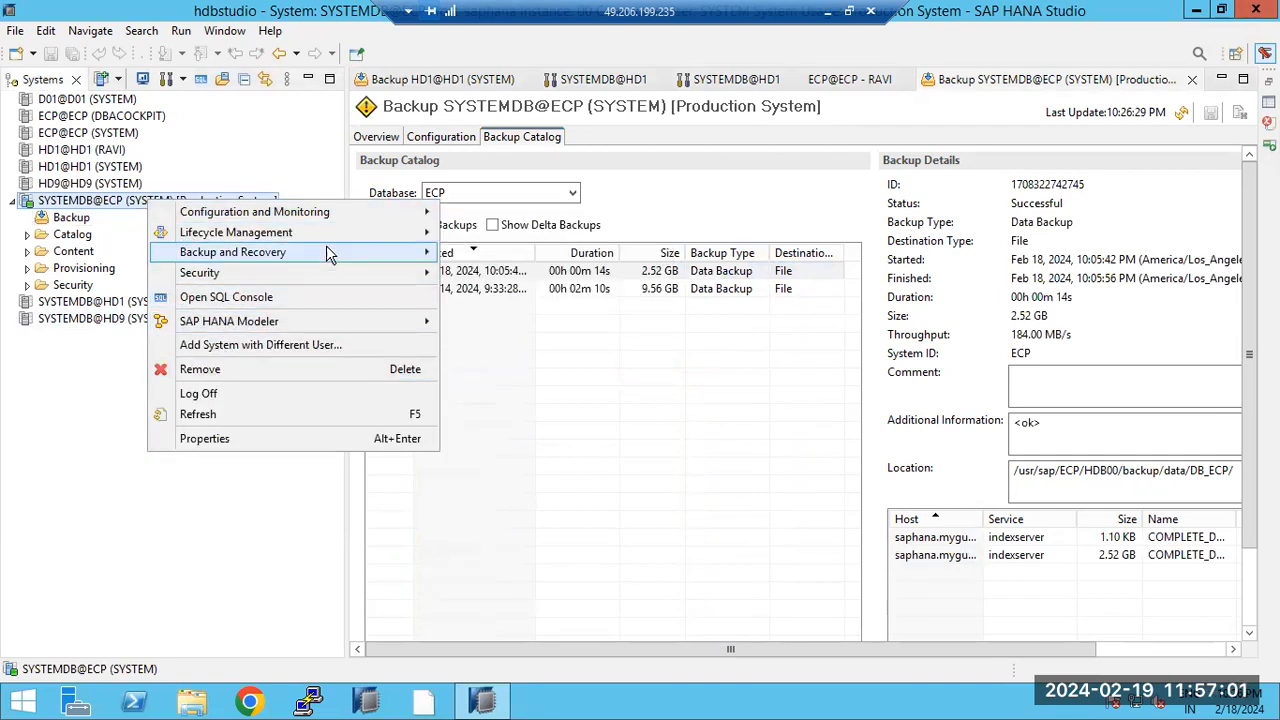
# Step: Start a tenant database recovery with ECP selected as the tenant to recover
pyautogui.moveTo(329, 251)
pyautogui.click(533, 356)
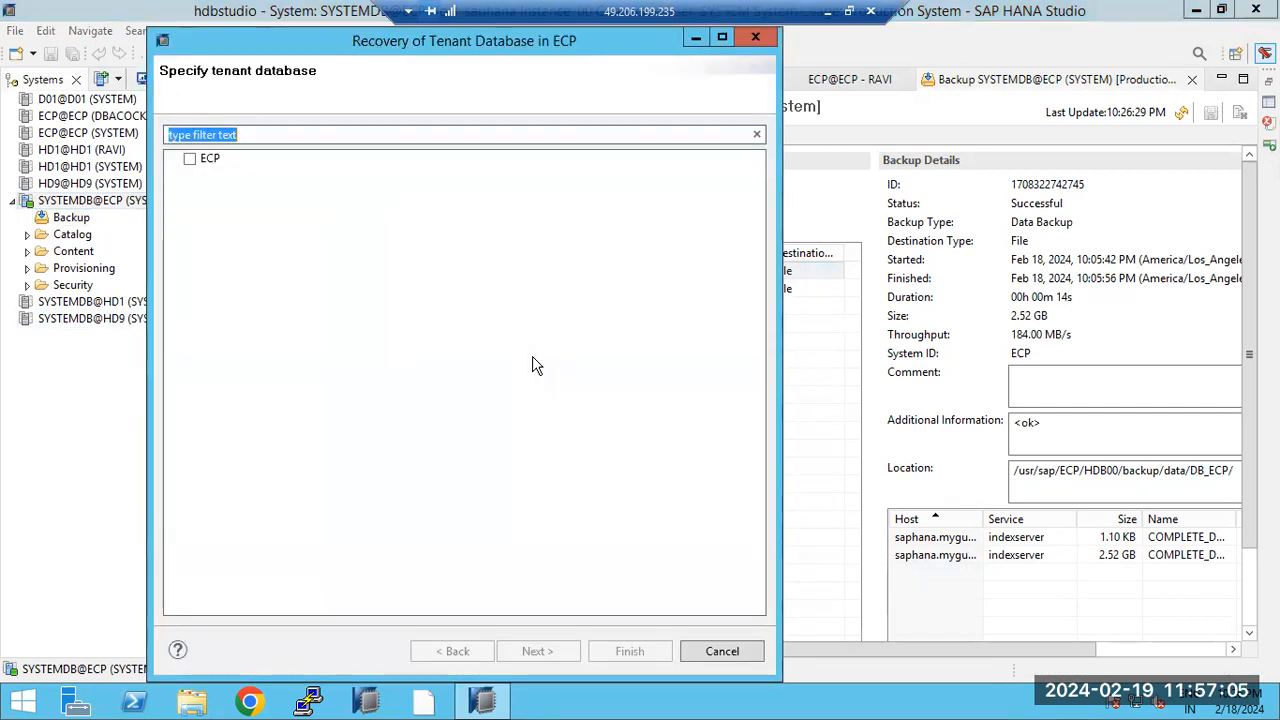
pyautogui.click(210, 160)
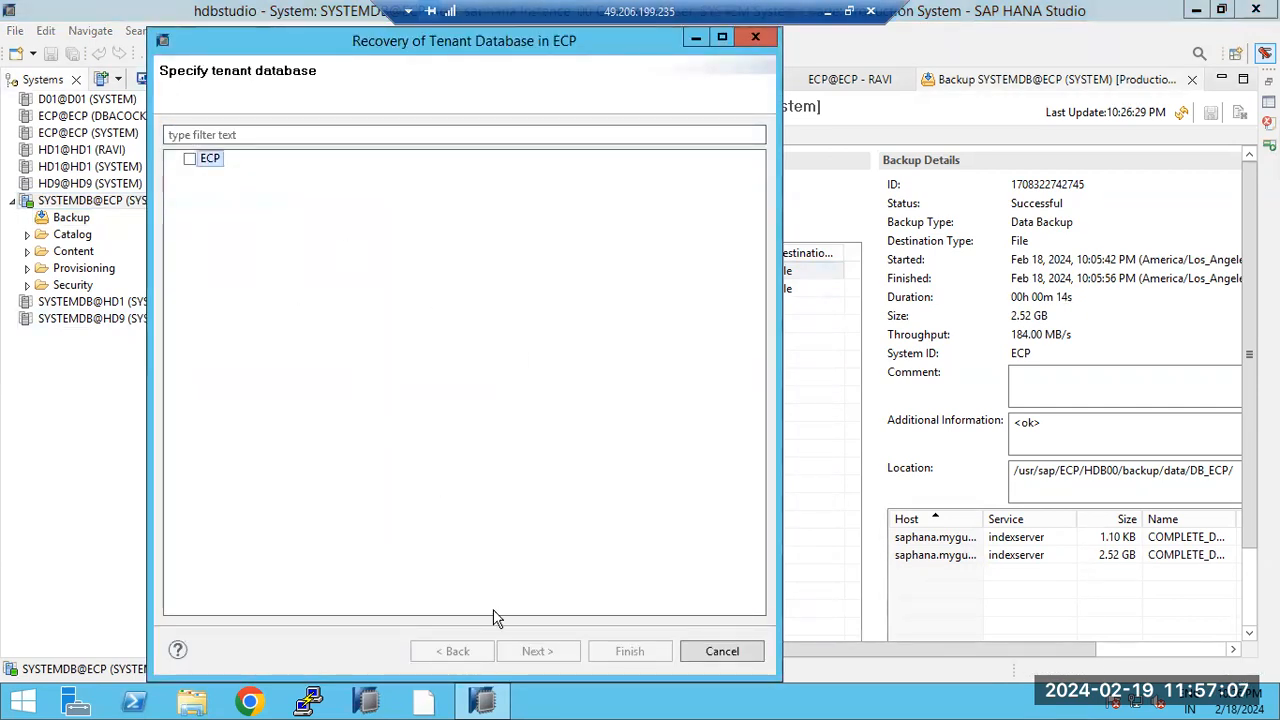
pyautogui.click(190, 159)
pyautogui.click(537, 651)
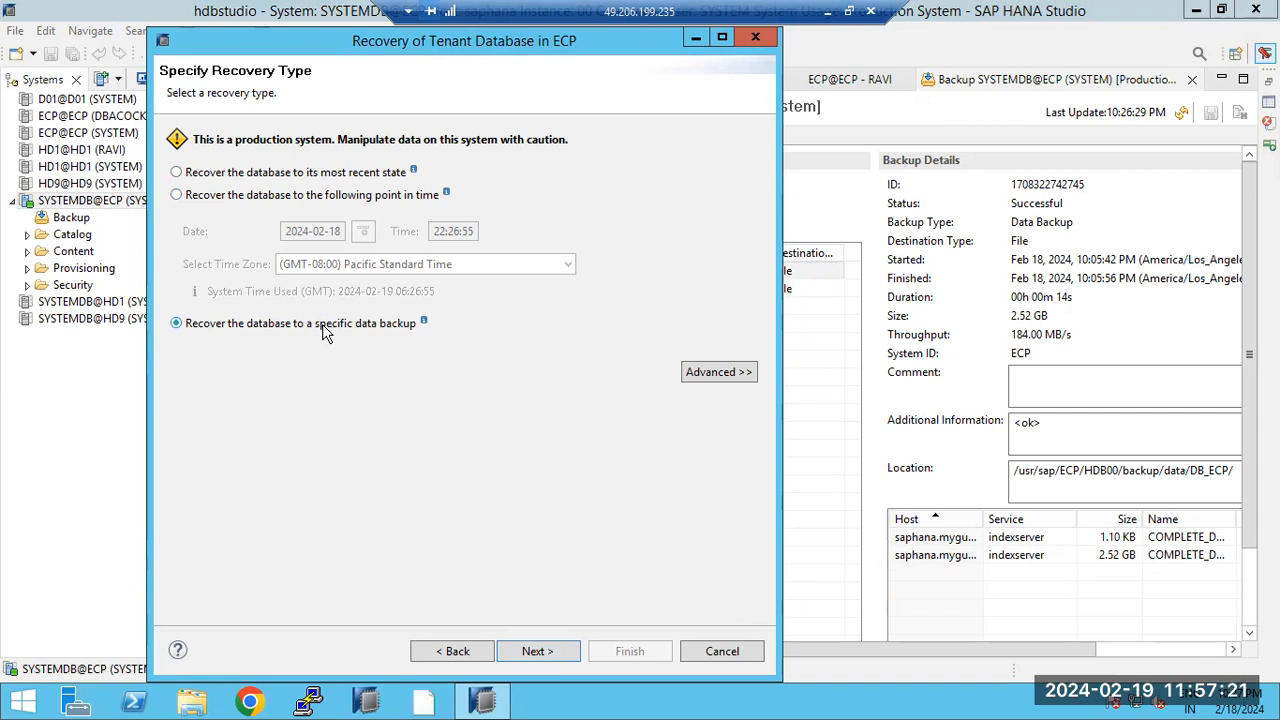
# Step: Advance past the recovery type and backup location, then decline stopping ECP and abandon the recovery
pyautogui.click(562, 651)
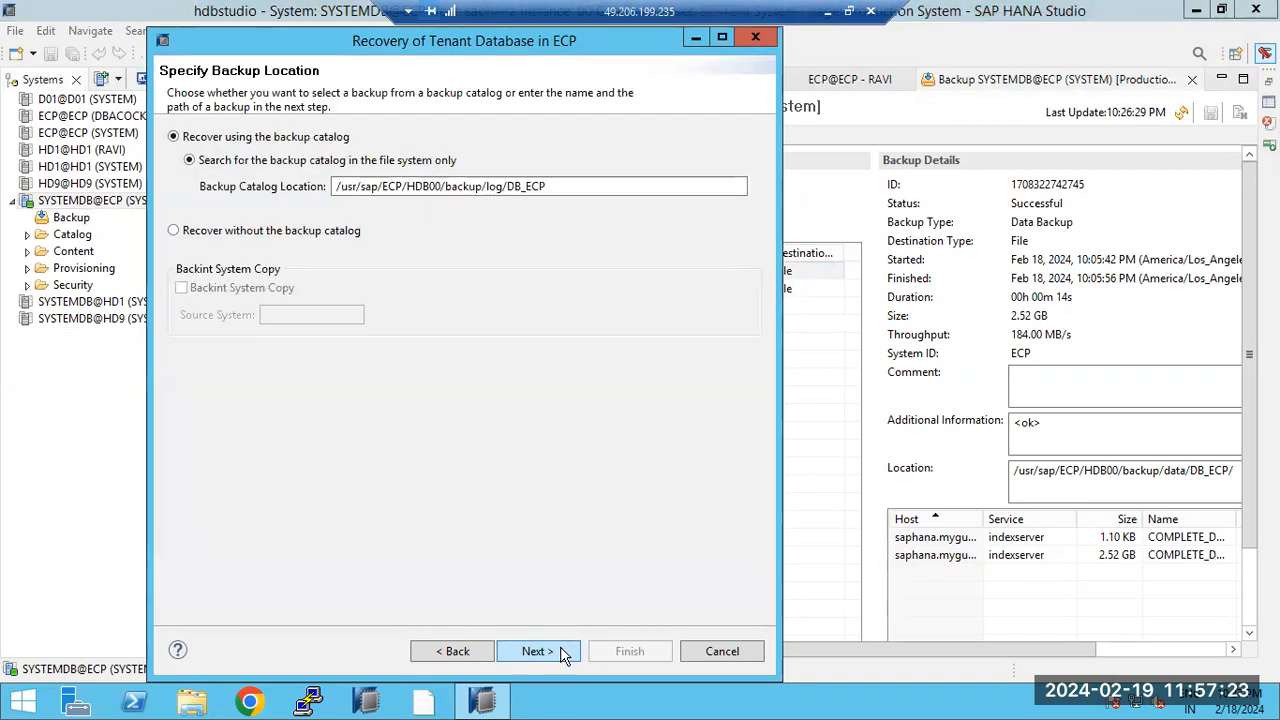
pyautogui.click(562, 651)
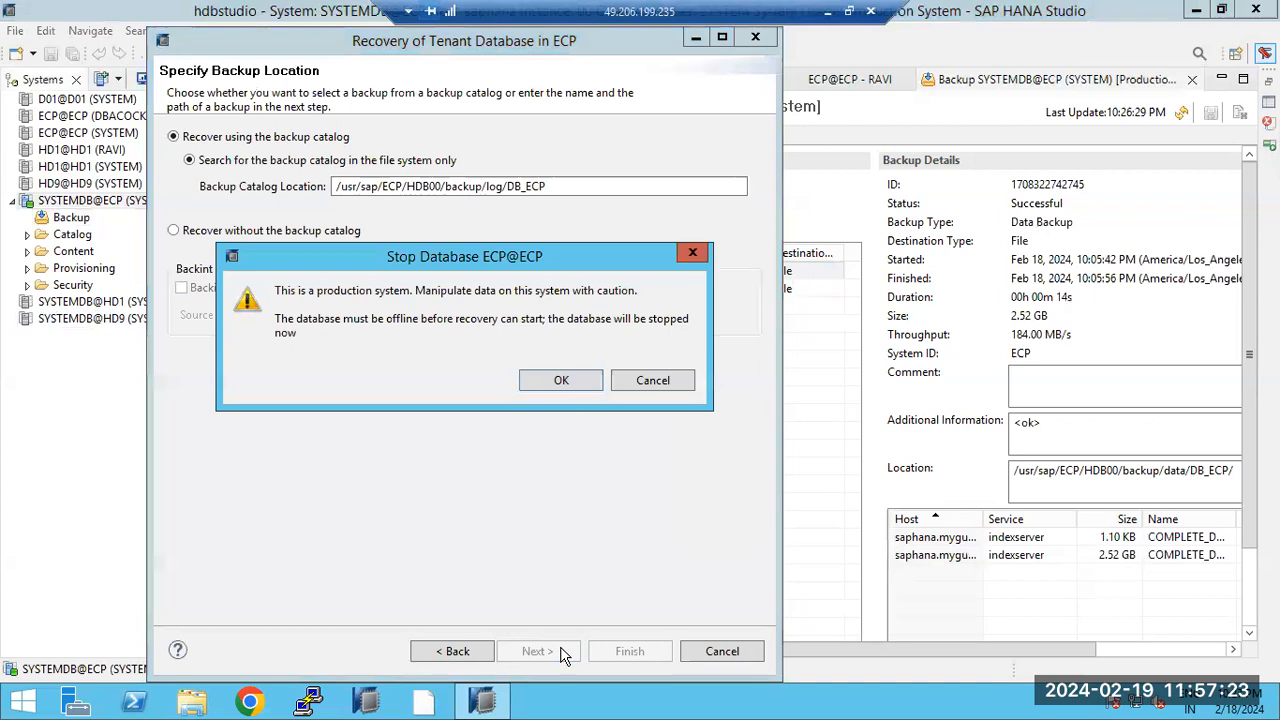
pyautogui.click(651, 381)
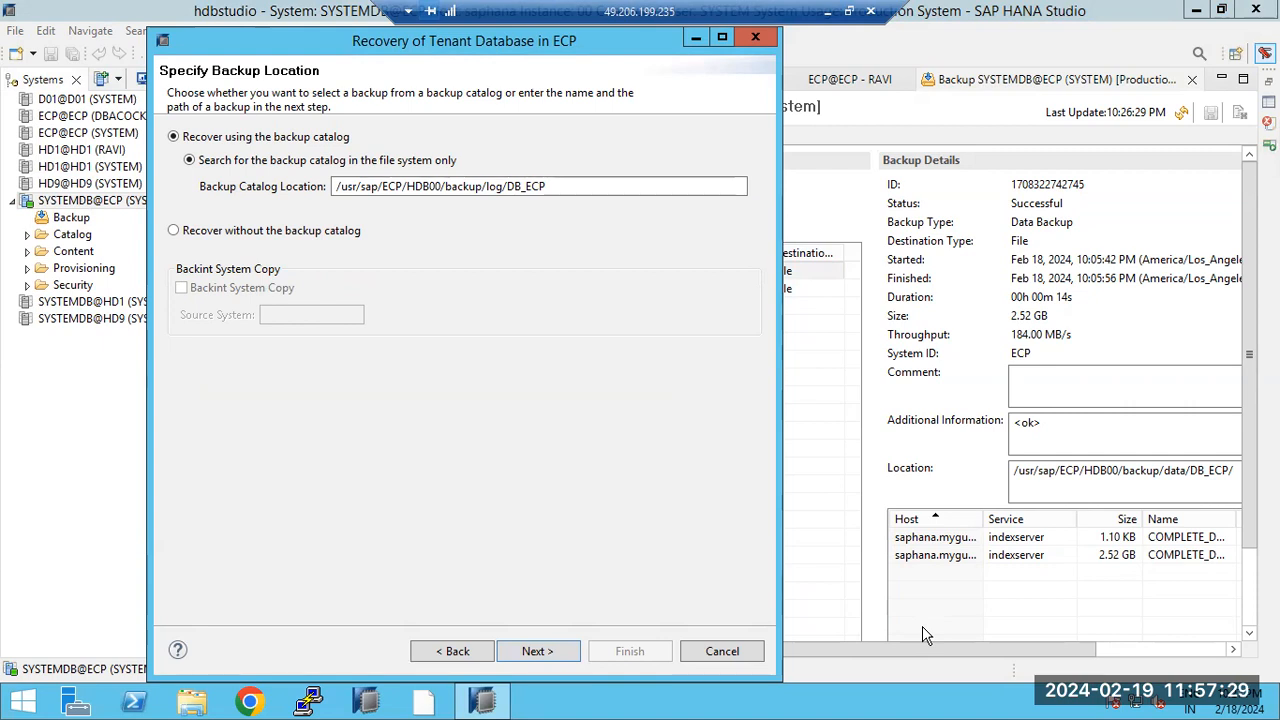
pyautogui.click(722, 651)
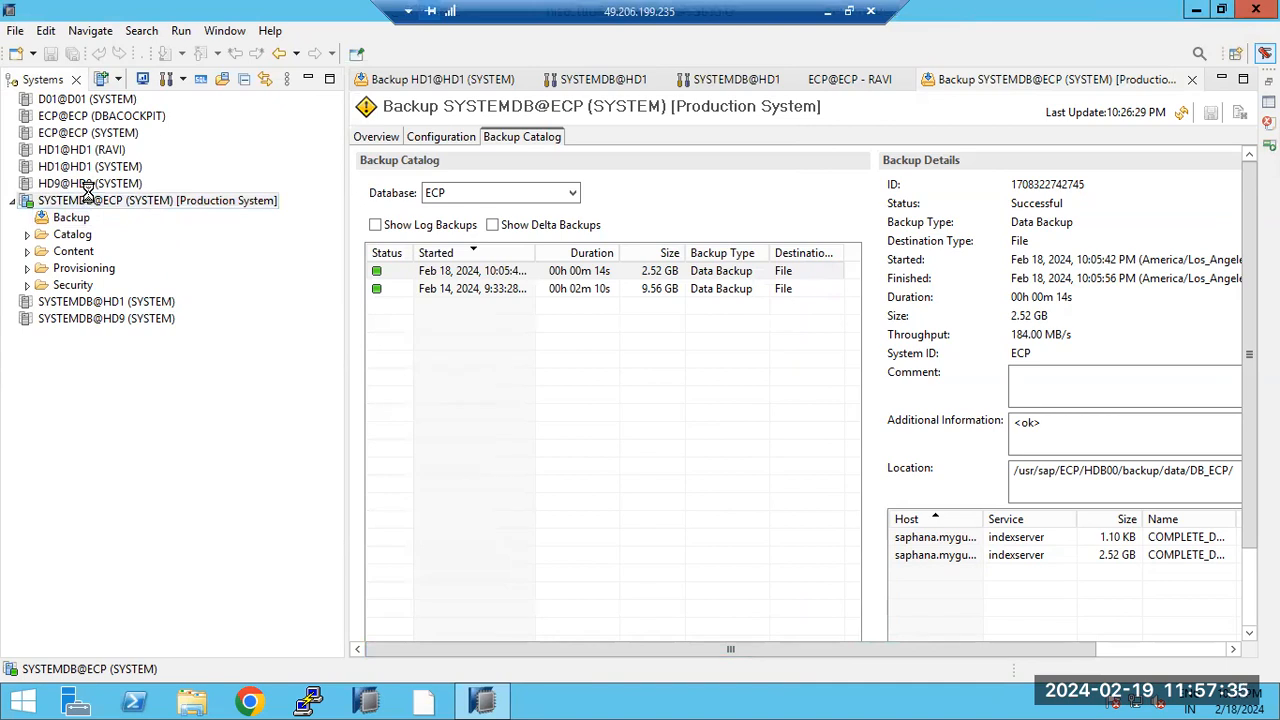
# Step: Open and refresh the SYSTEMDB@ECP overview, showing all services started and 8.88/10.69 GB memory used
pyautogui.doubleClick(92, 201)
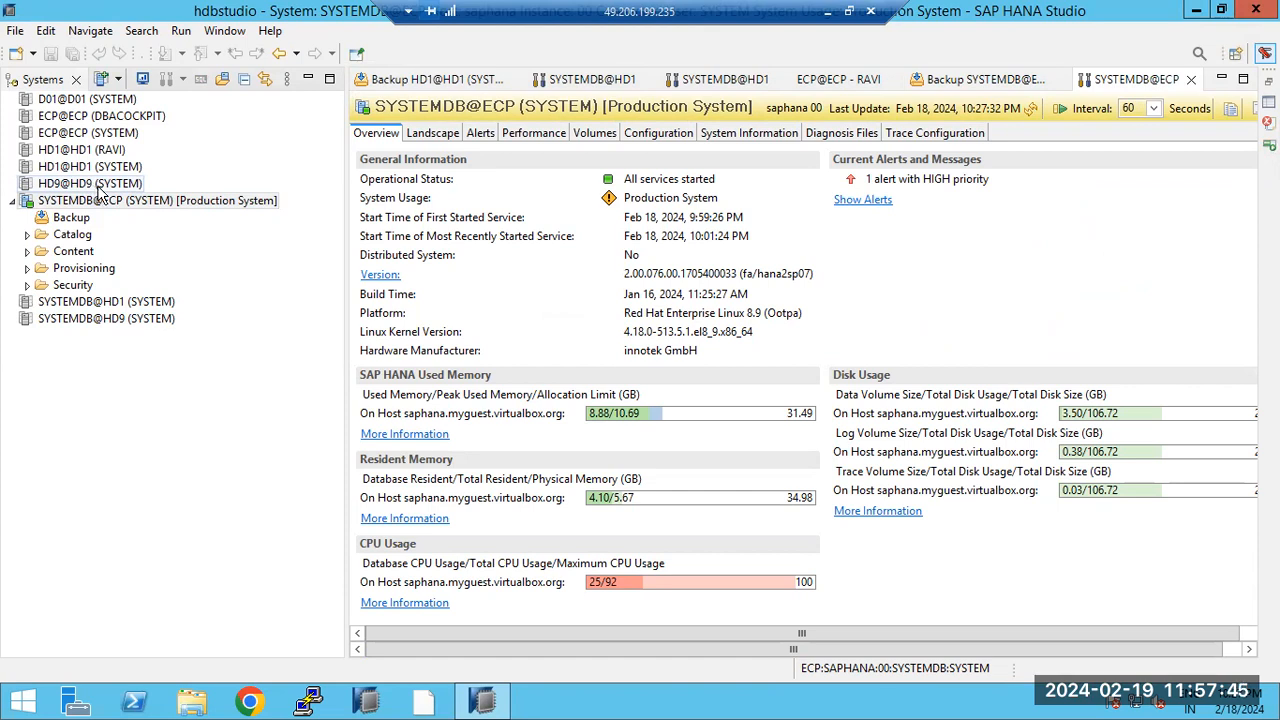
pyautogui.click(1033, 109)
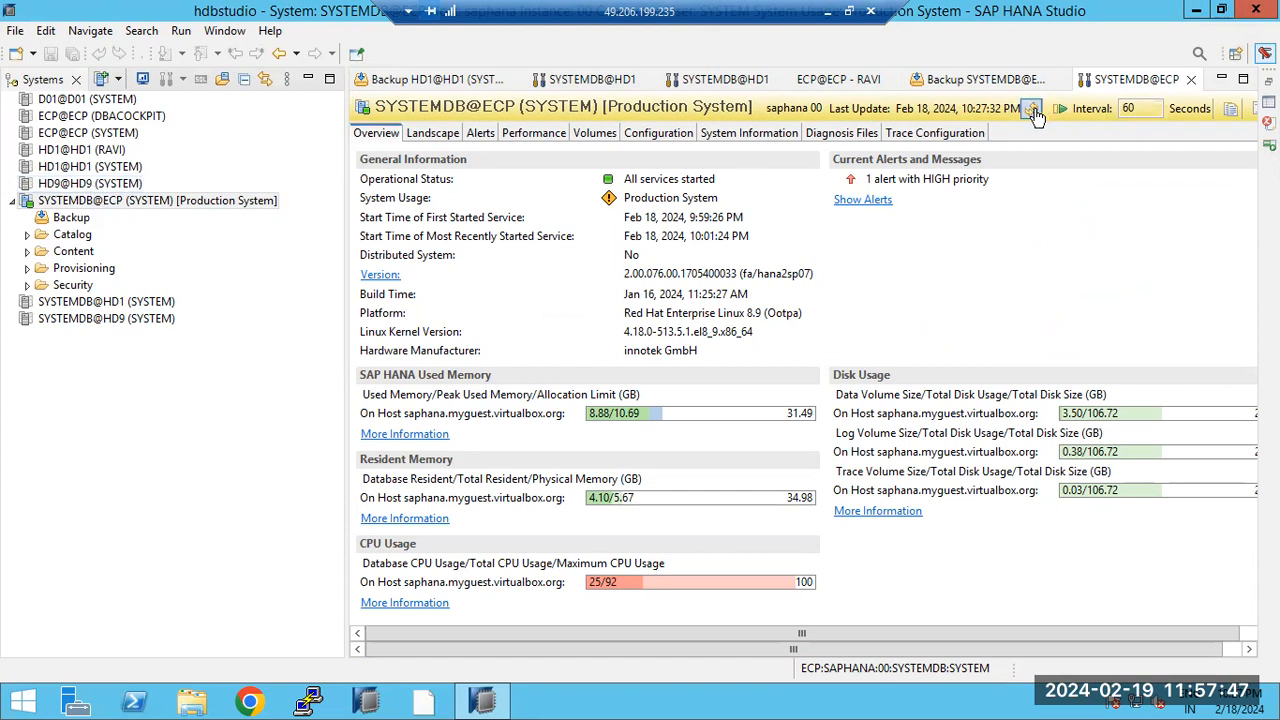